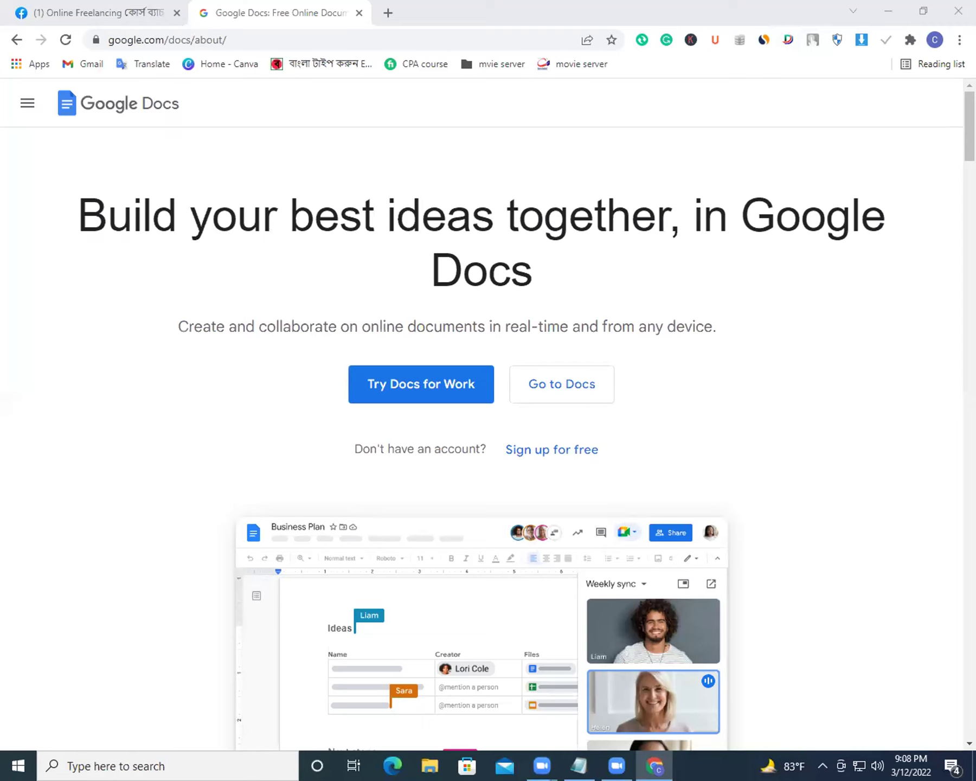
Scroll through the open web page to look over its content.
scroll(614, 507, "down", 2)
scroll(483, 434, "down", 1)
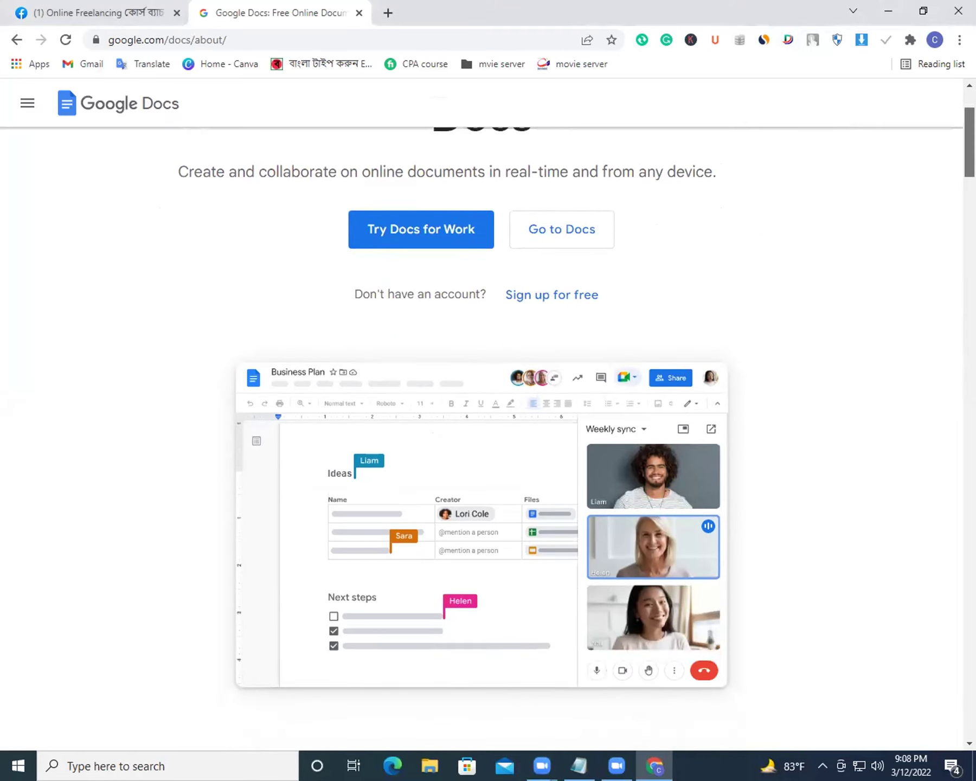
scroll(482, 434, "down", 1)
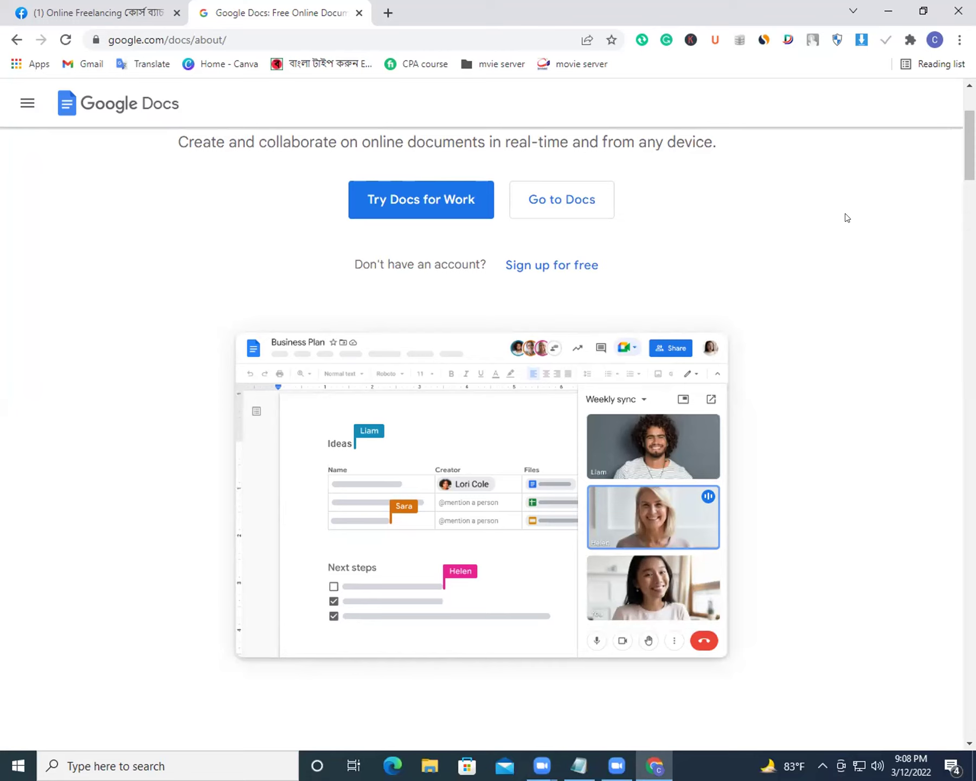
left_click(418, 762)
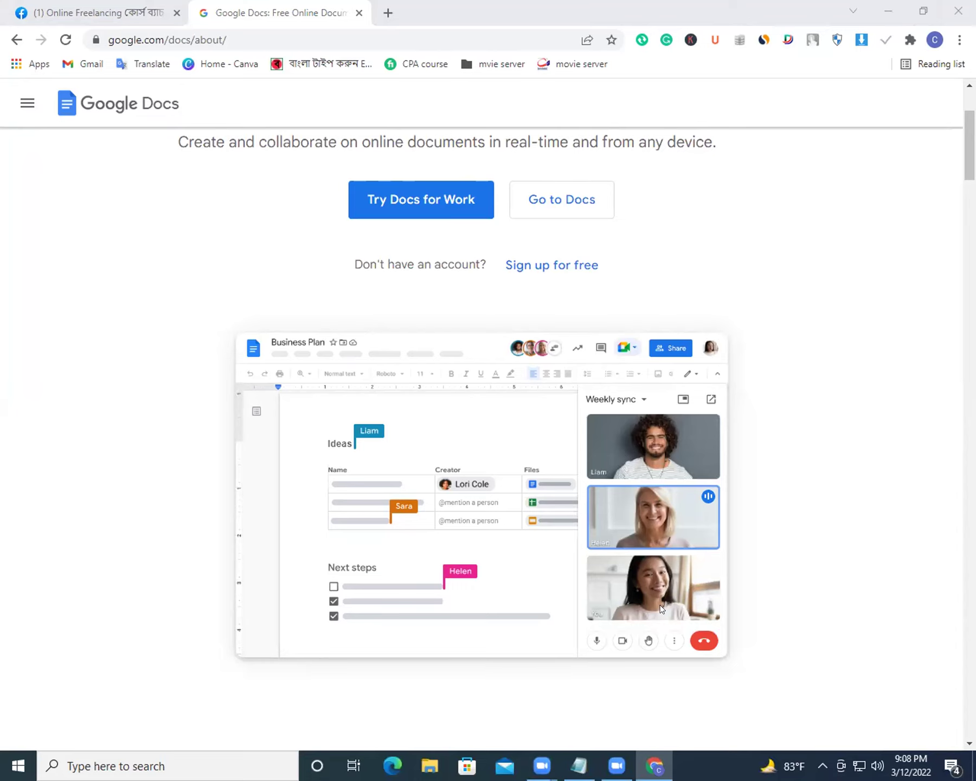
left_click_drag(969, 144, 969, 124)
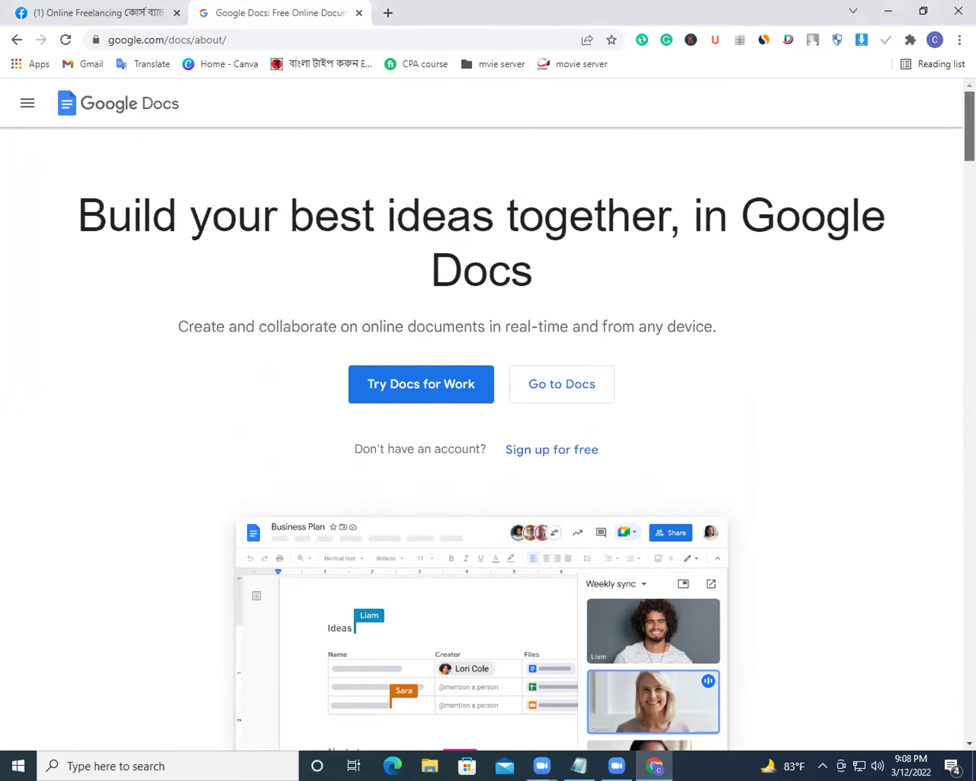
scroll(510, 454, "down", 2)
scroll(509, 454, "down", 2)
scroll(510, 455, "down", 1)
scroll(509, 454, "down", 1)
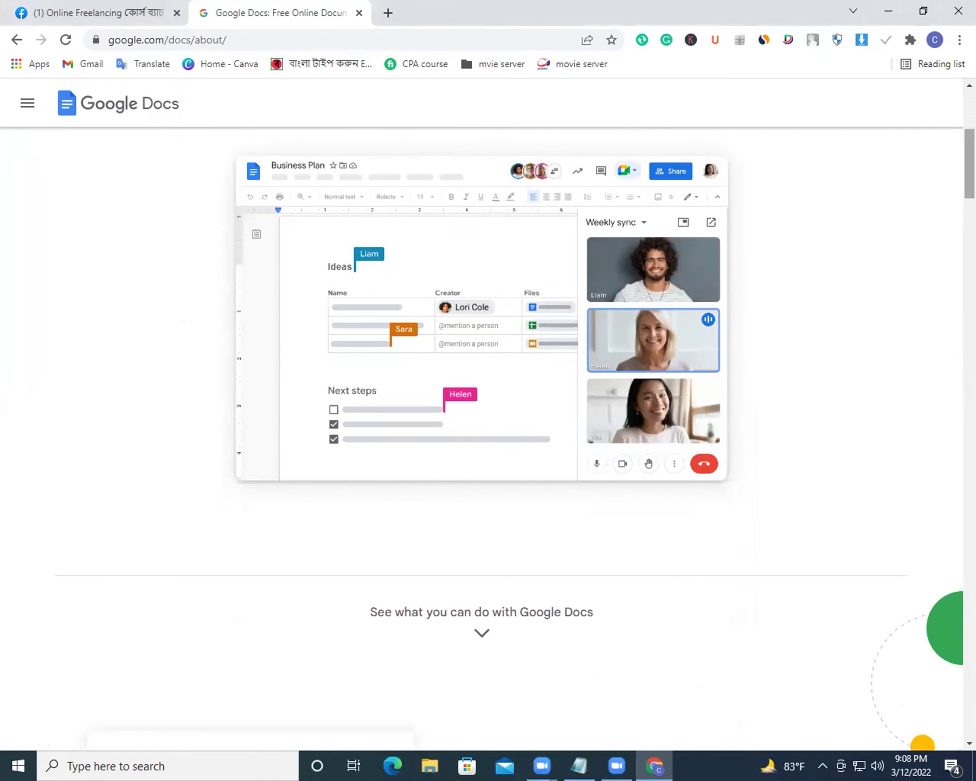
scroll(956, 408, "up", 6)
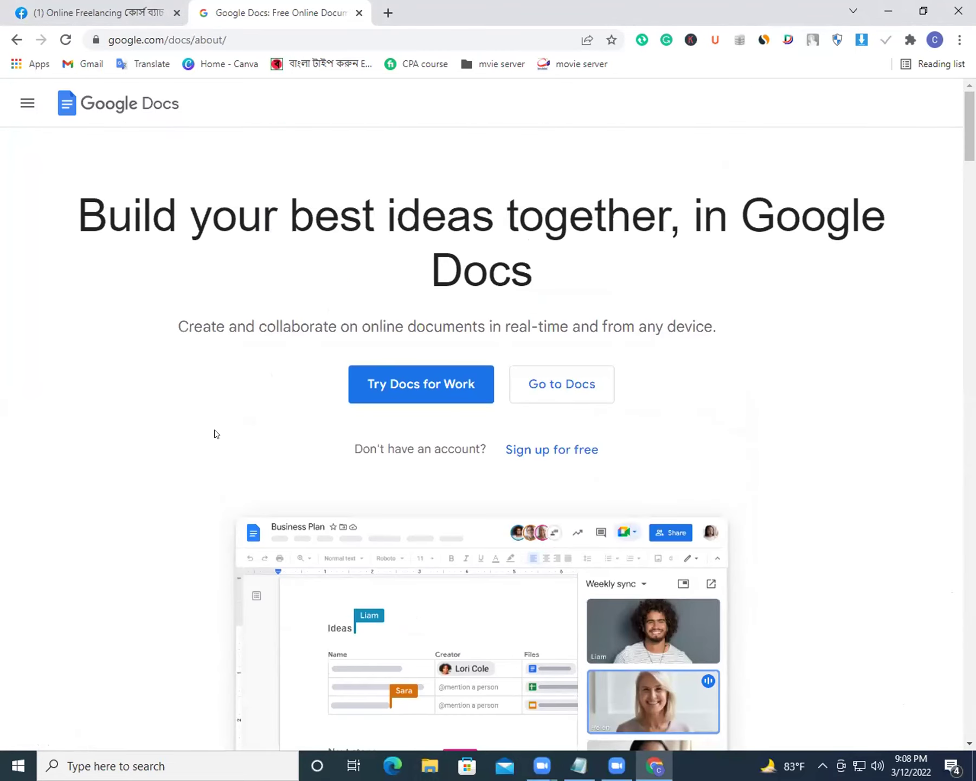
Select the subtitle sentence, then open and close the site's navigation panel.
left_click_drag(163, 324, 760, 323)
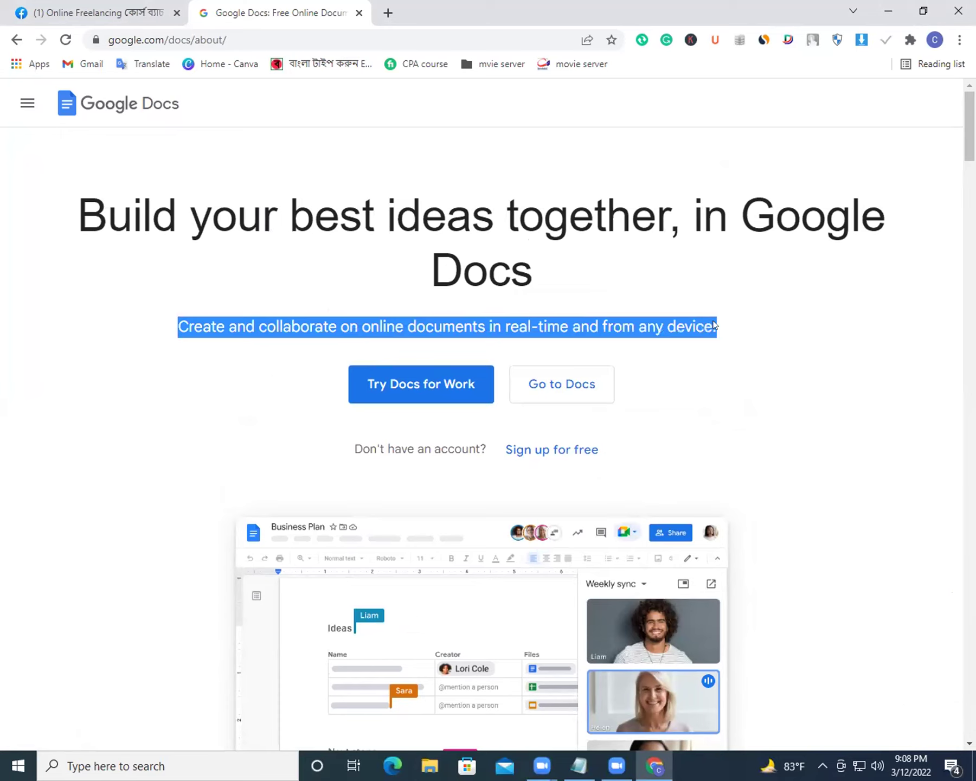
left_click(761, 323)
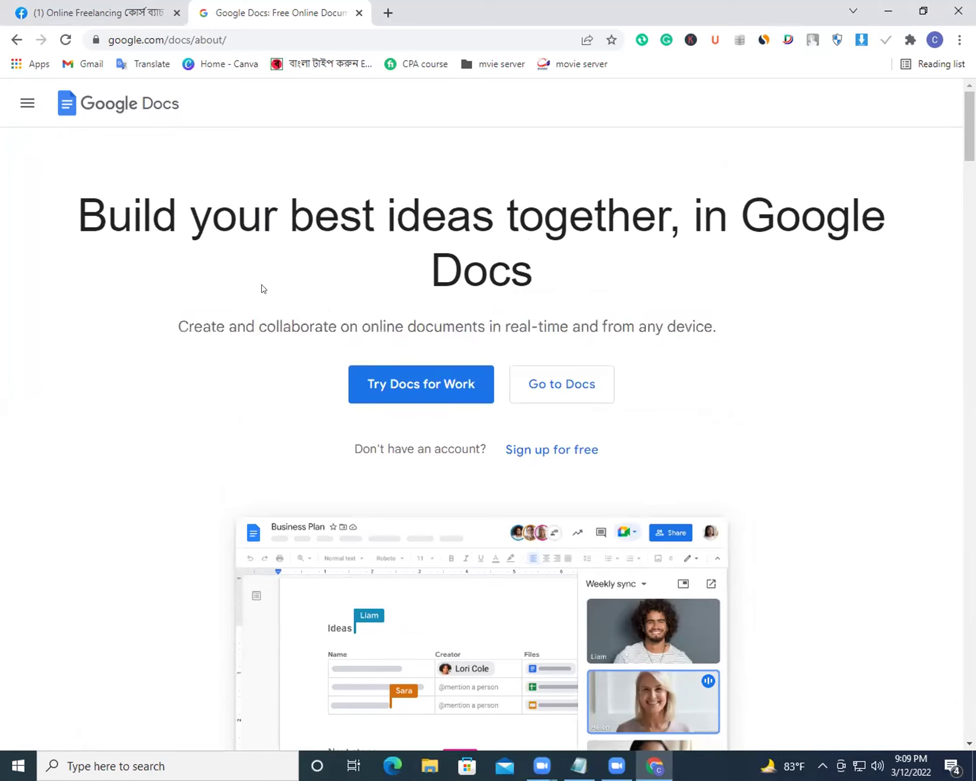
left_click(27, 103)
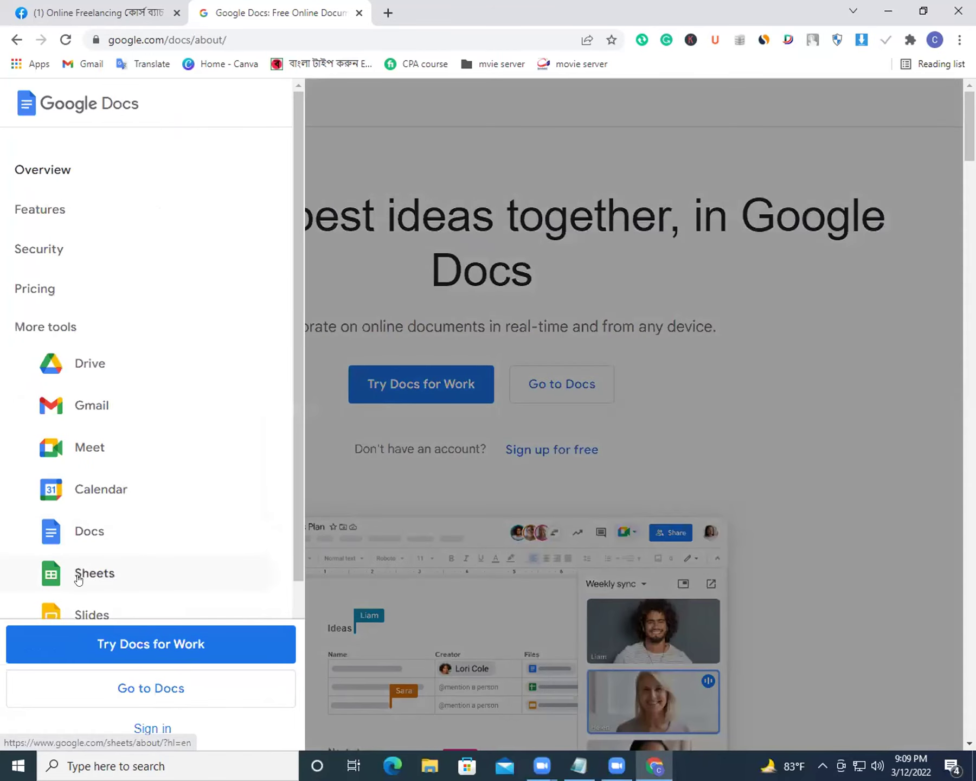
left_click(497, 178)
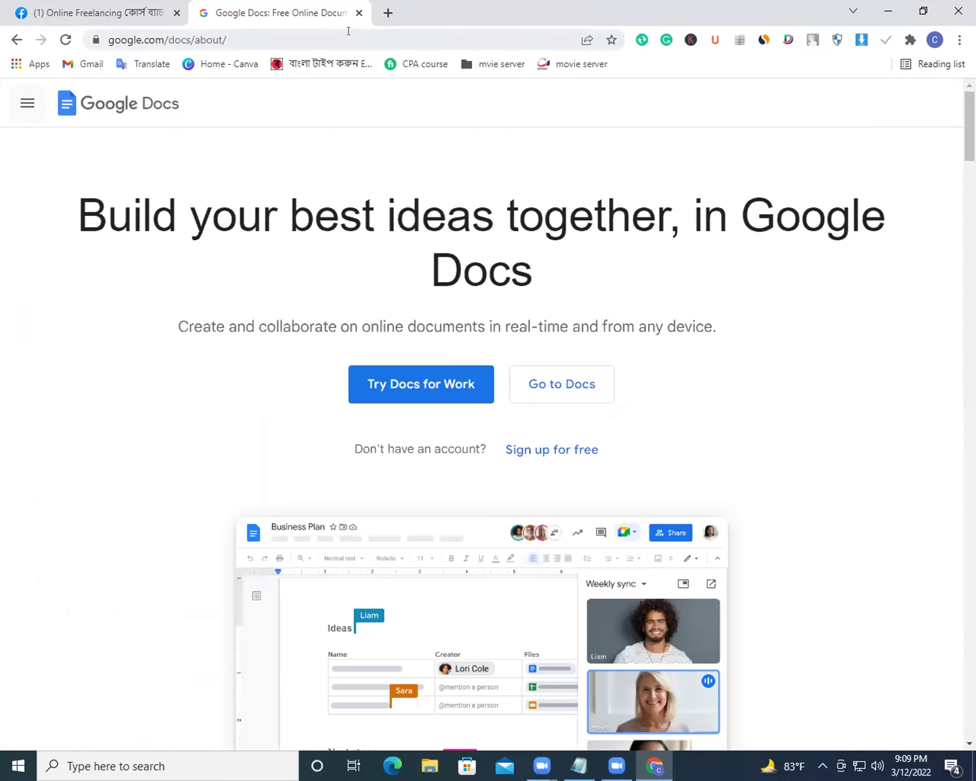
Search 'google sheets', go to the Sheets home page and create a blank spreadsheet.
left_click(353, 30)
type("google")
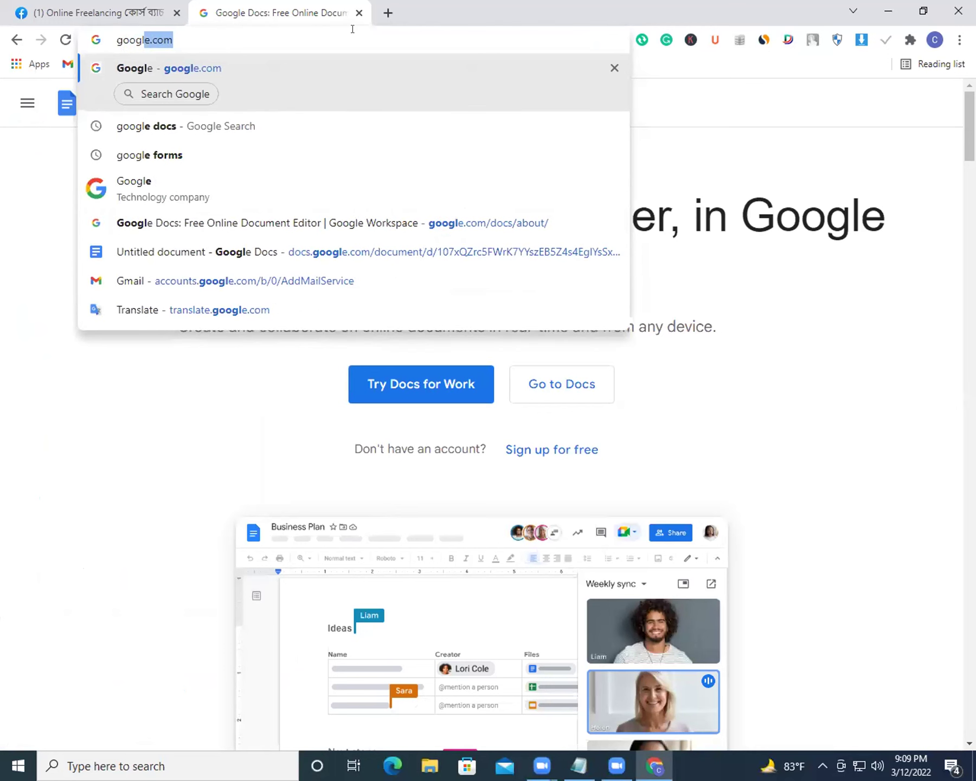
type(" sheets")
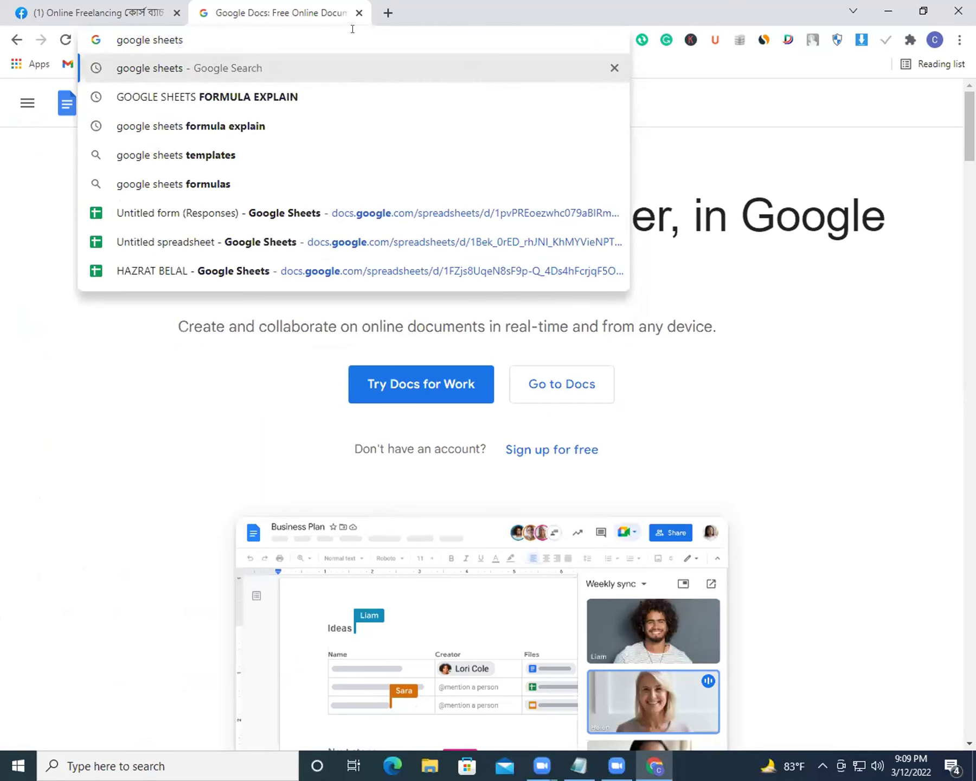
key("Return")
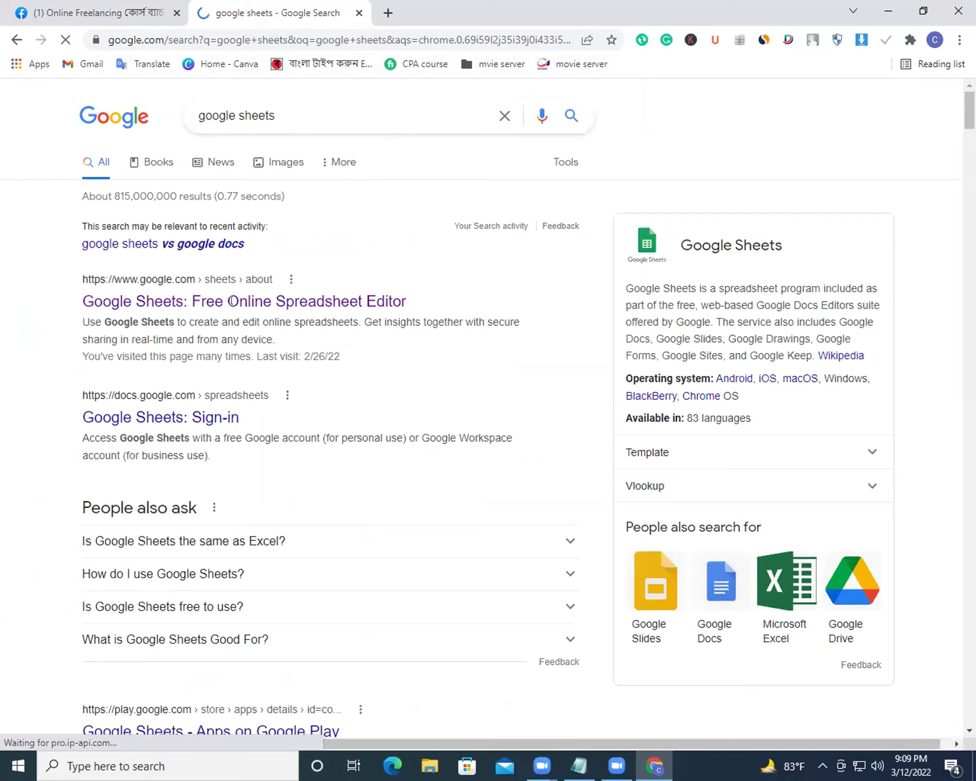
left_click(300, 298)
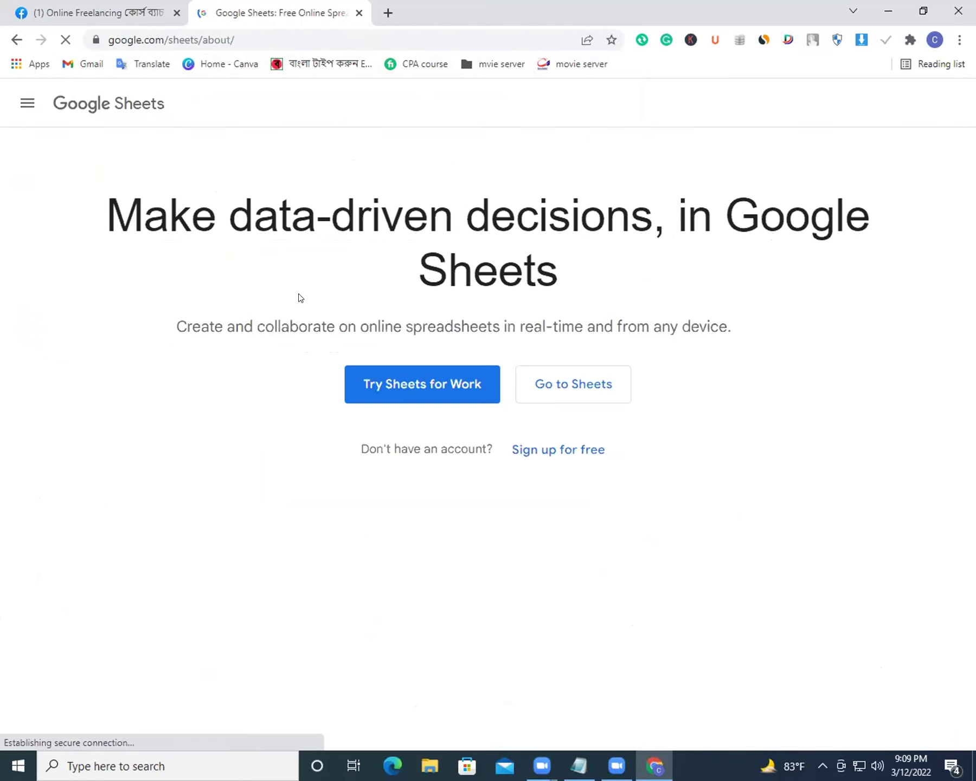
left_click(553, 384)
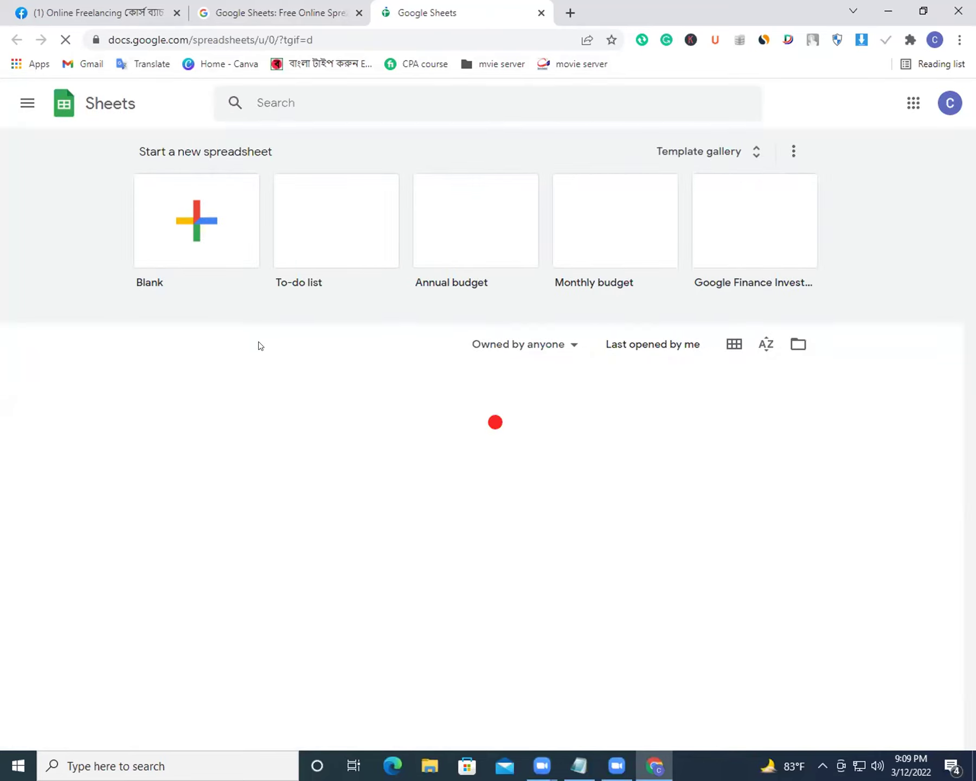
left_click(195, 223)
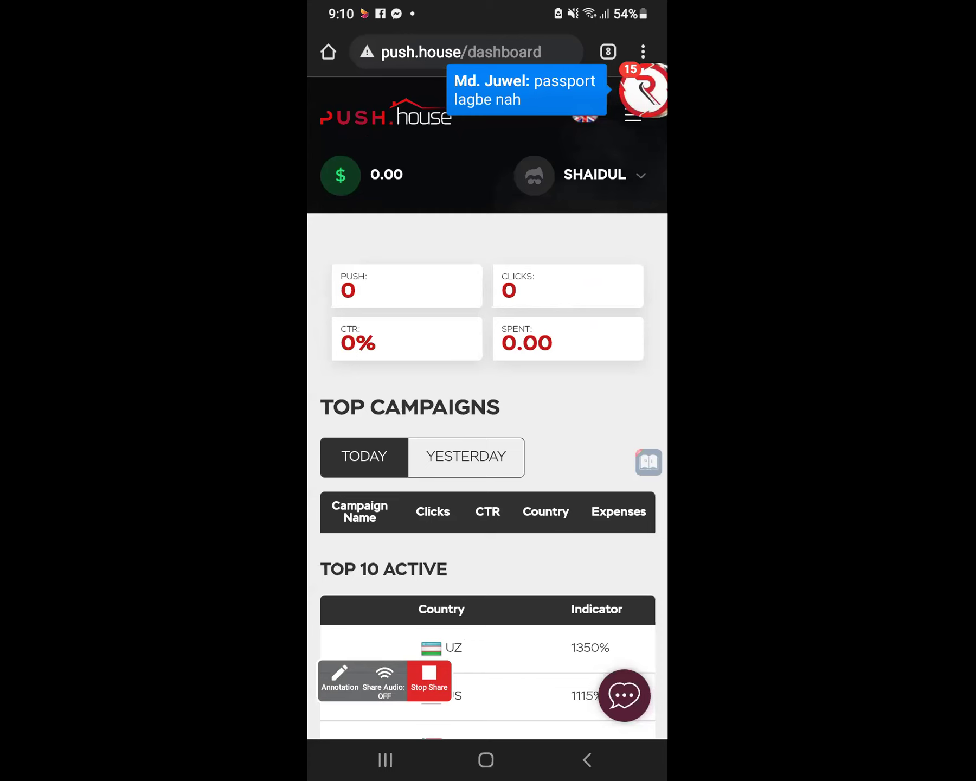
Search 'google sheets' in the phone's Chrome and glance at the browser options.
left_click(461, 51)
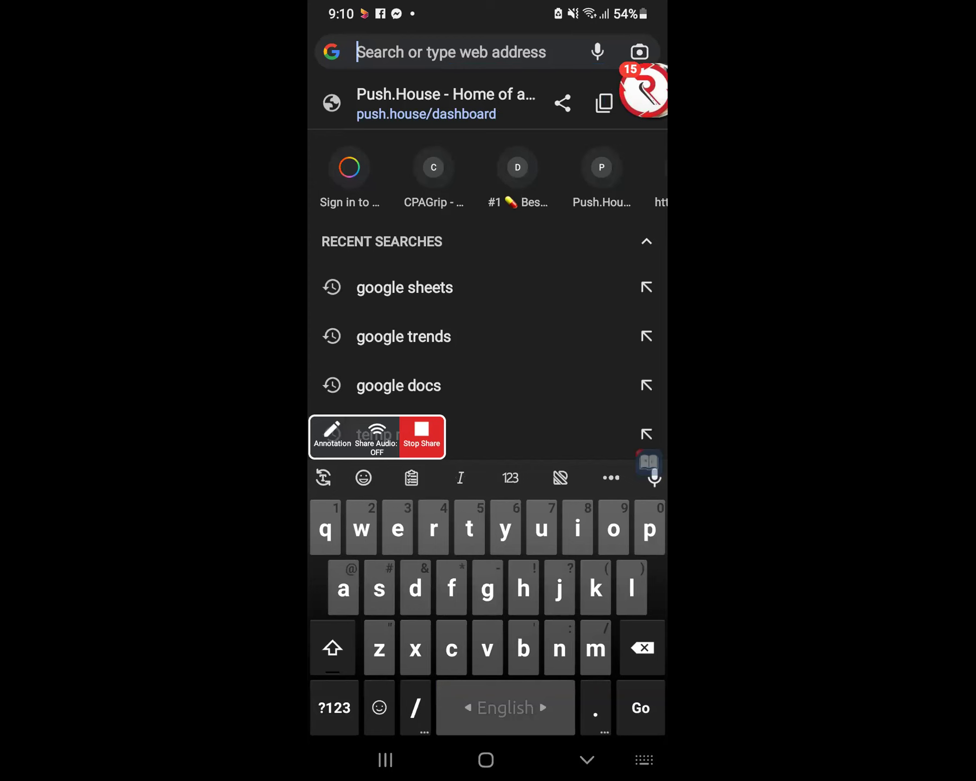
type("goog")
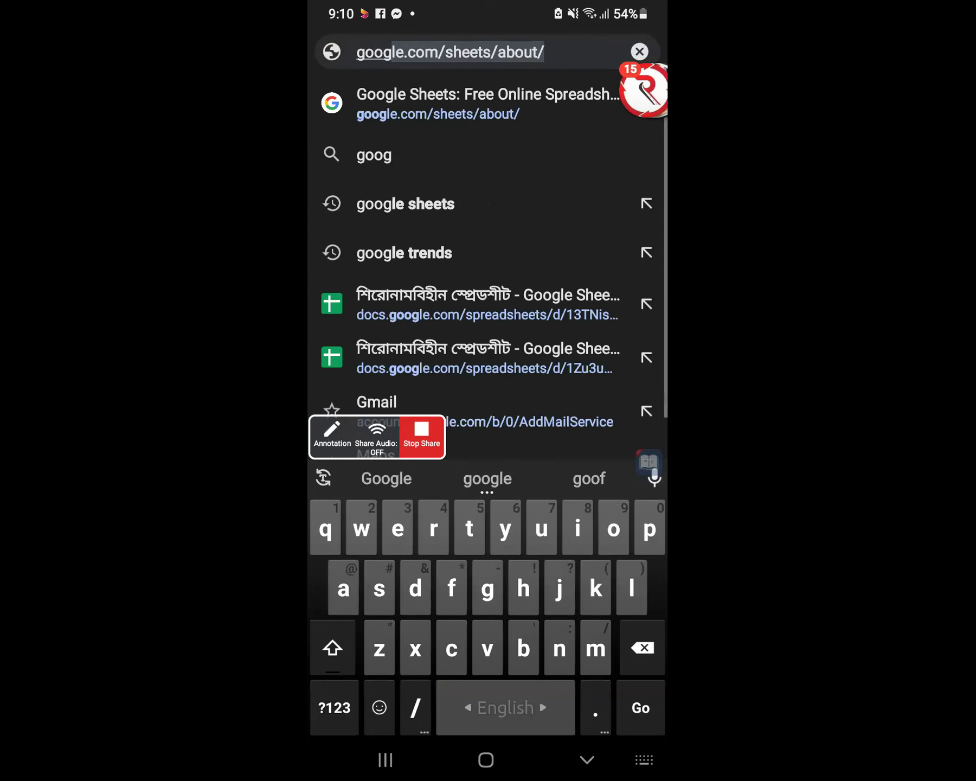
type("le")
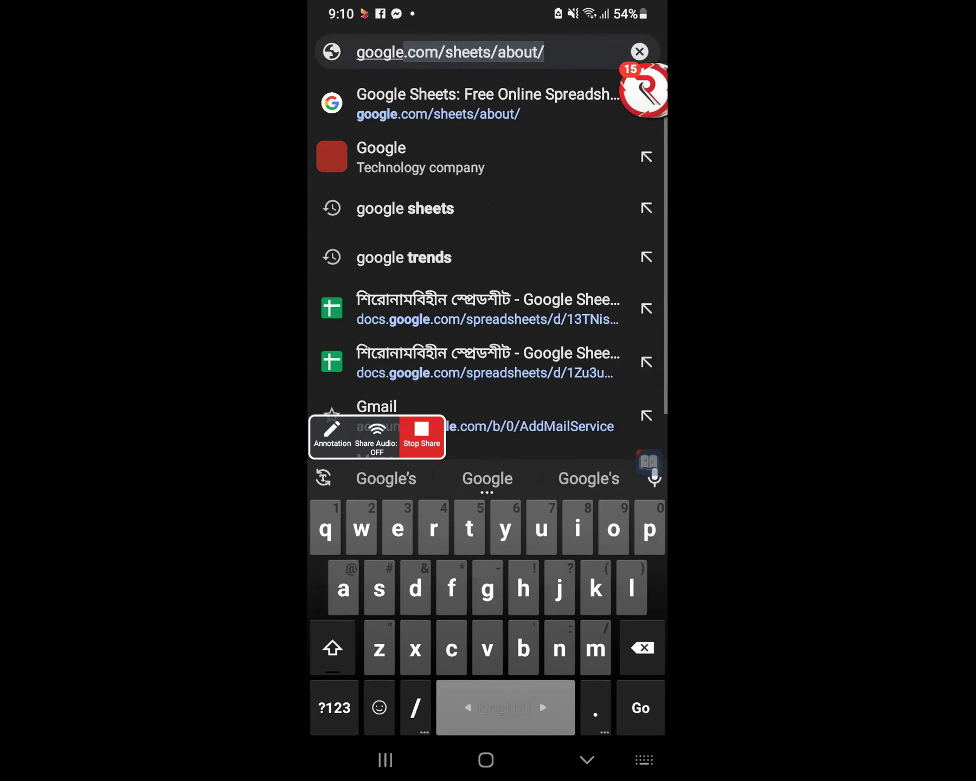
type(" sheets")
key("Return")
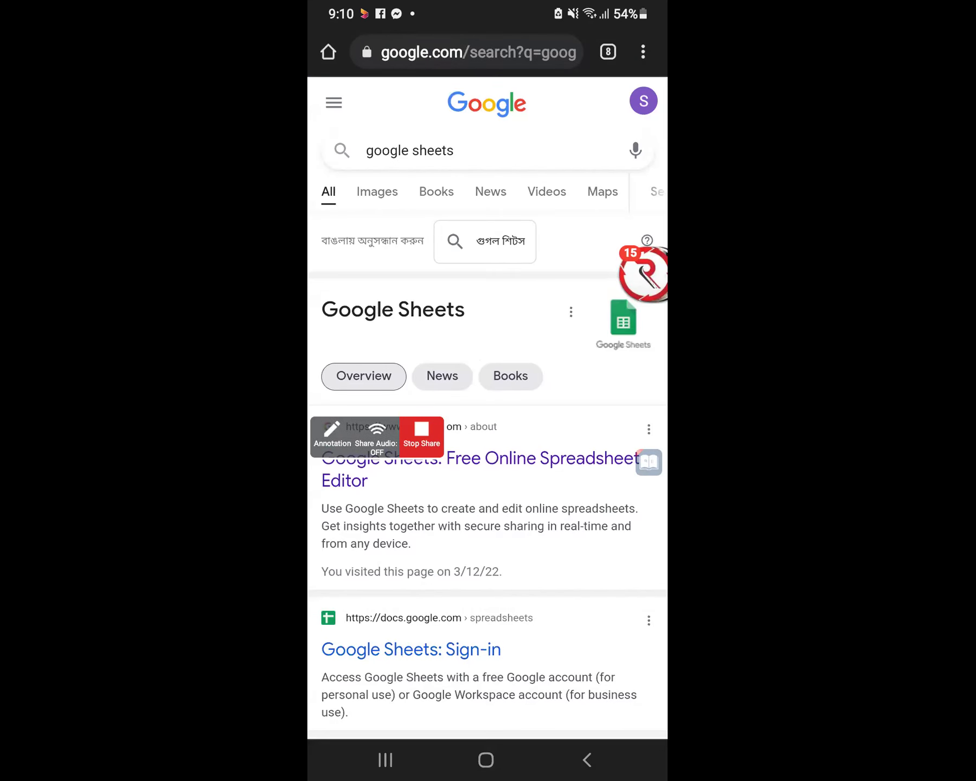
left_click(643, 51)
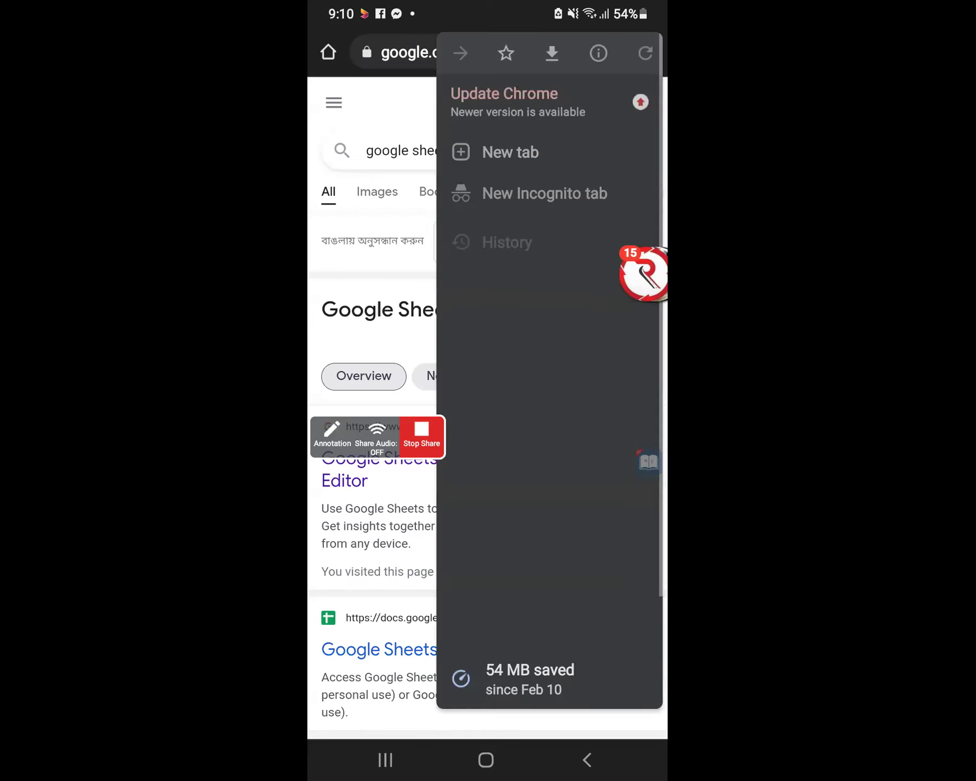
key("Escape")
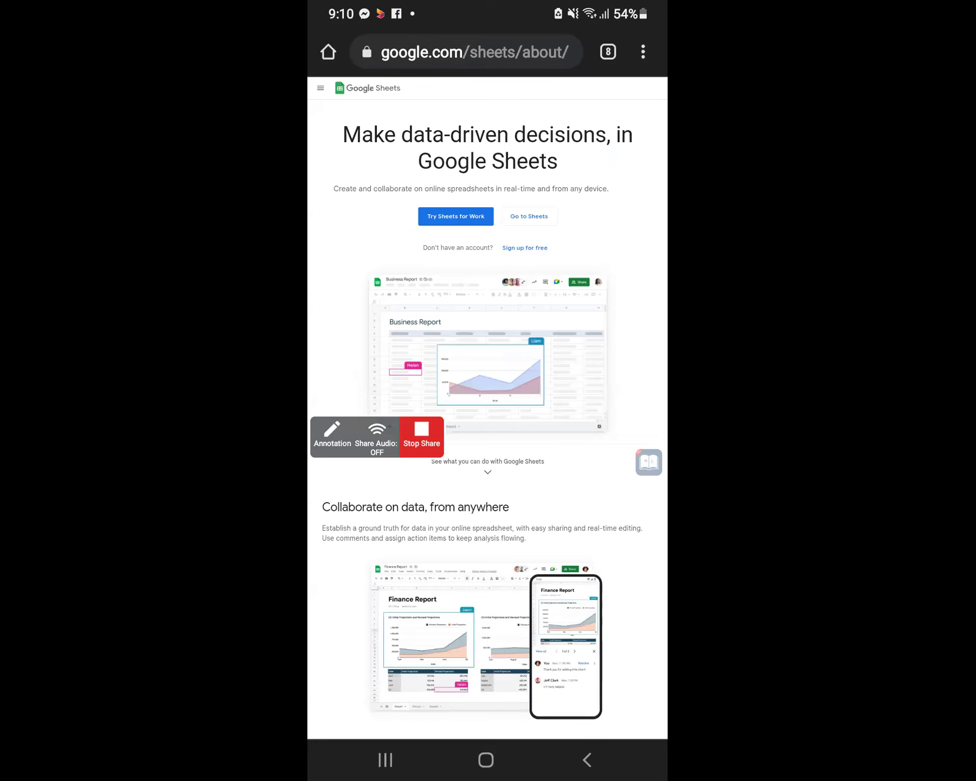
Zoom into the Sheets page, pan around, and check its navigation panel.
double_click(542, 215)
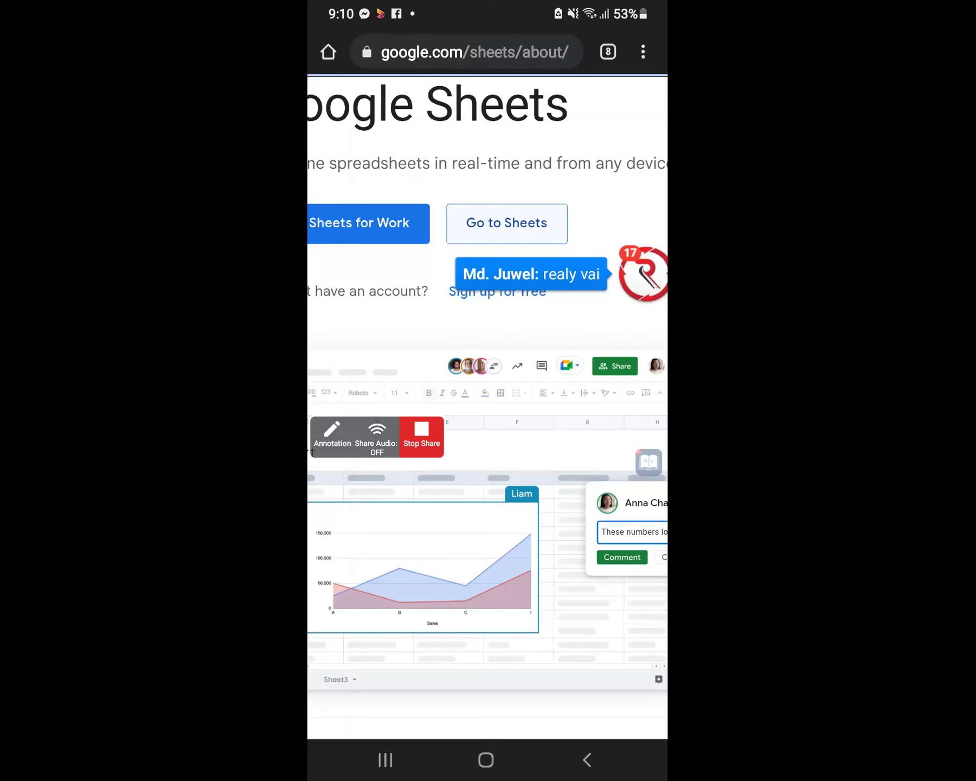
left_click_drag(488, 271, 348, 428)
left_click_drag(380, 352, 510, 292)
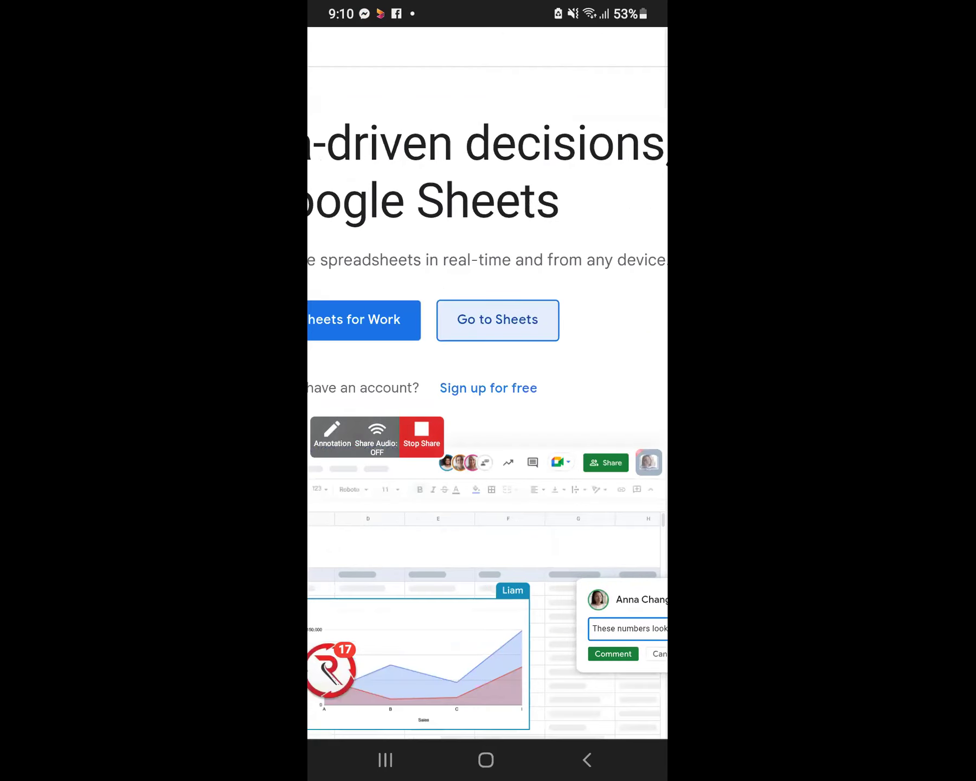
double_click(488, 325)
left_click(320, 39)
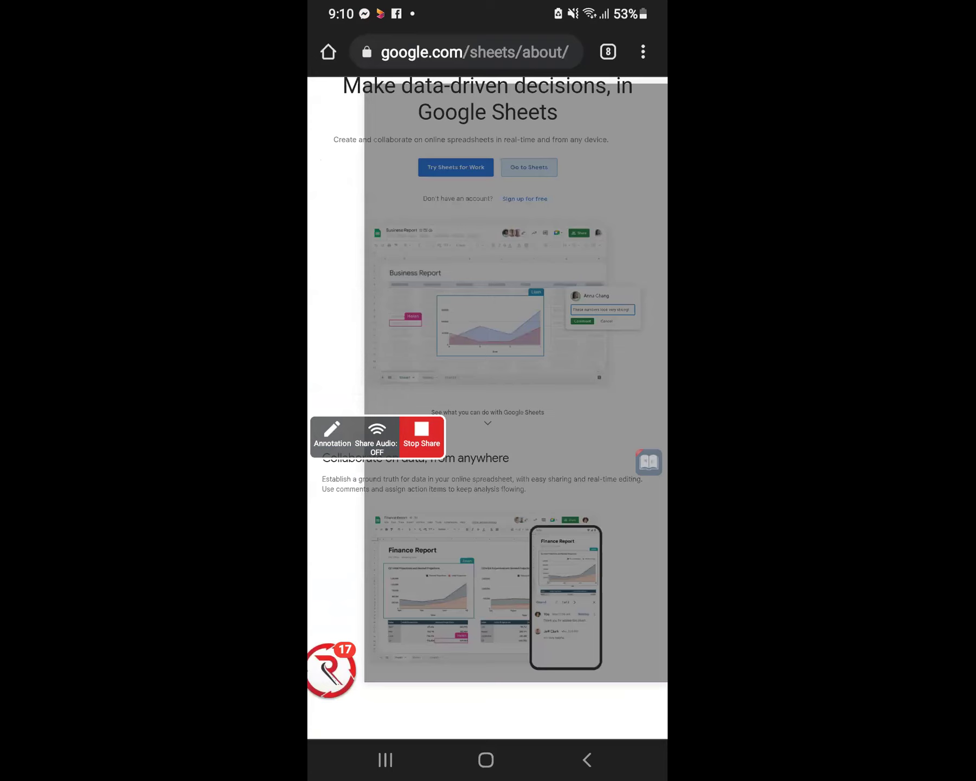
key("Escape")
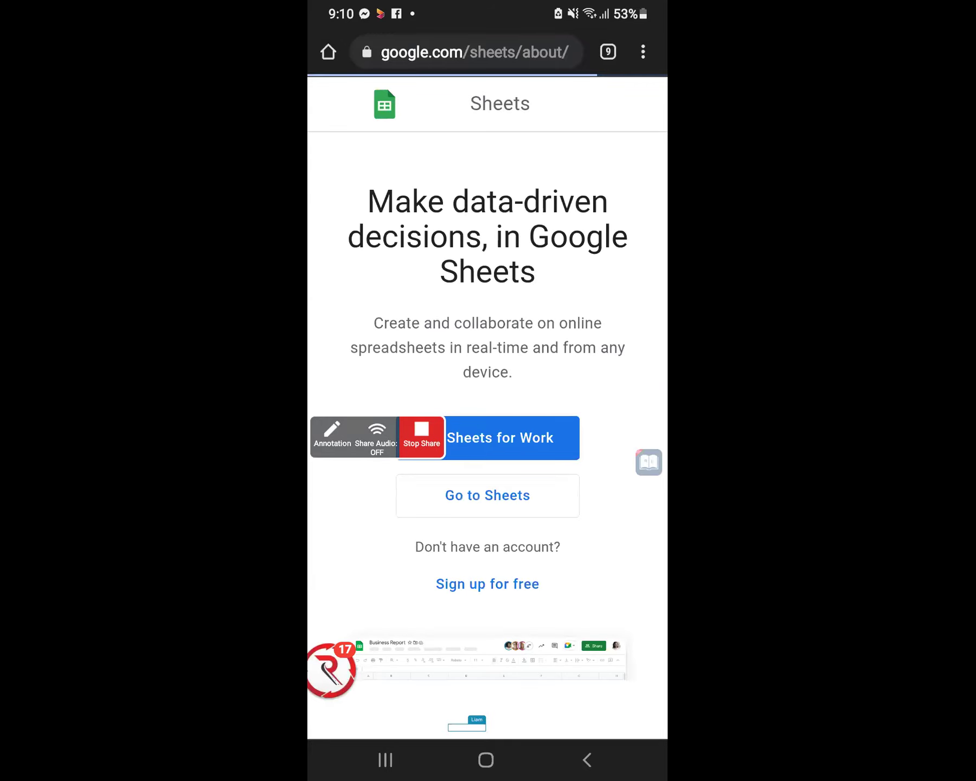
Switch Chrome to the desktop site and open the Sheets spreadsheet list.
left_click(643, 51)
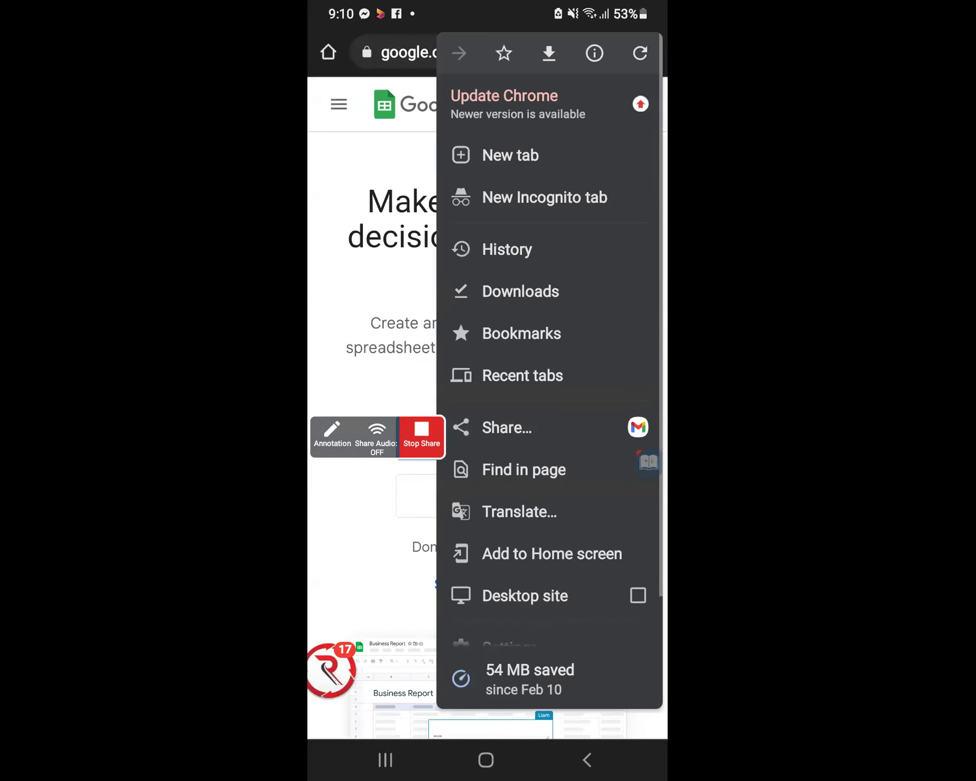
left_click(525, 595)
left_click(529, 216)
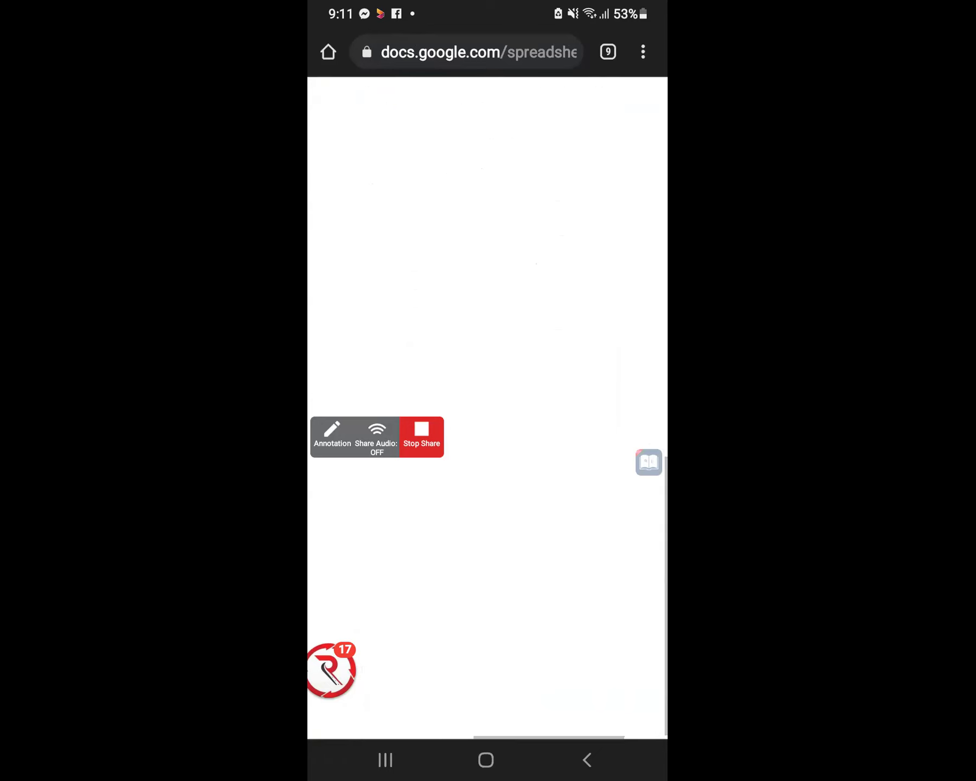
Leave the phone's Sheets list and return to the phone's home screen.
left_click(332, 434)
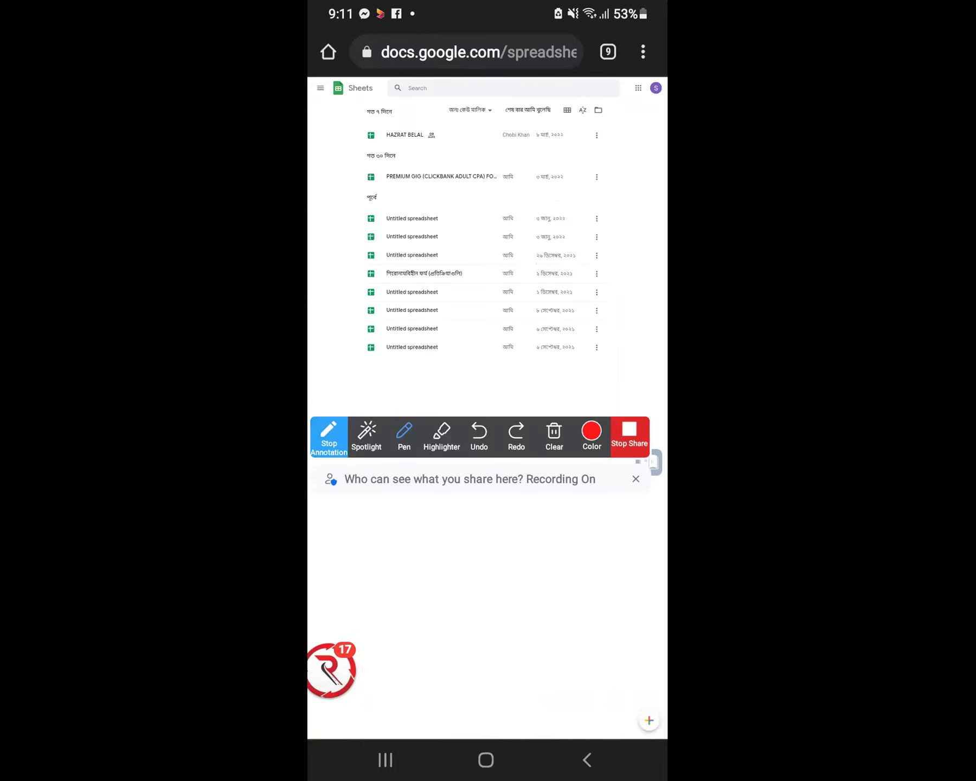
left_click_drag(496, 412, 648, 697)
left_click_drag(643, 538, 428, 684)
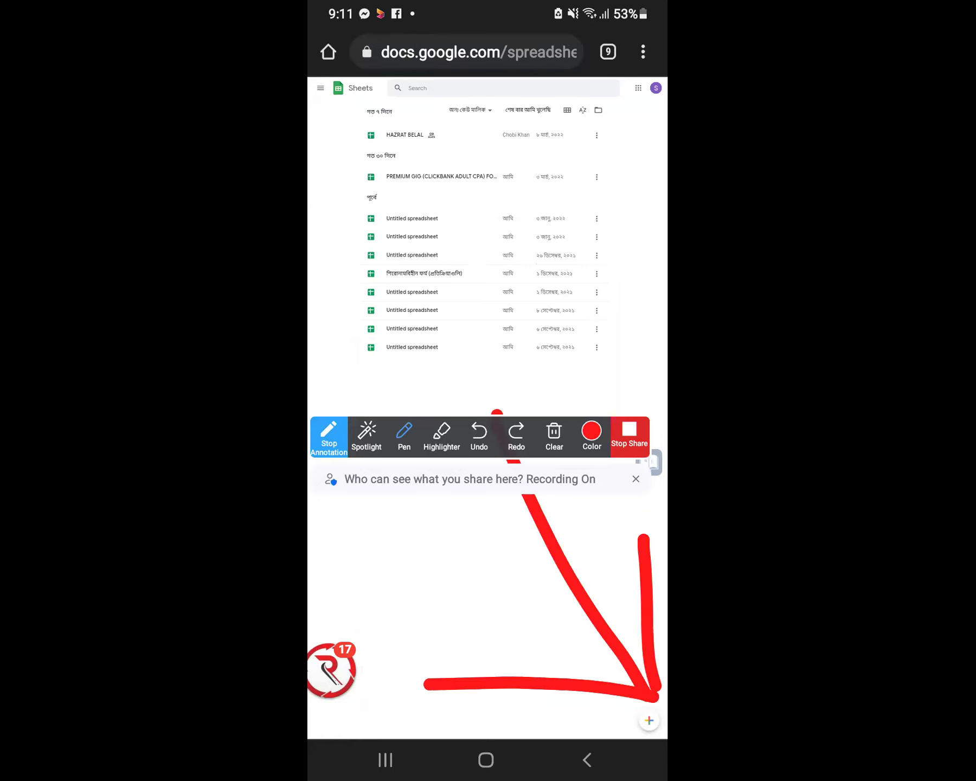
left_click(329, 437)
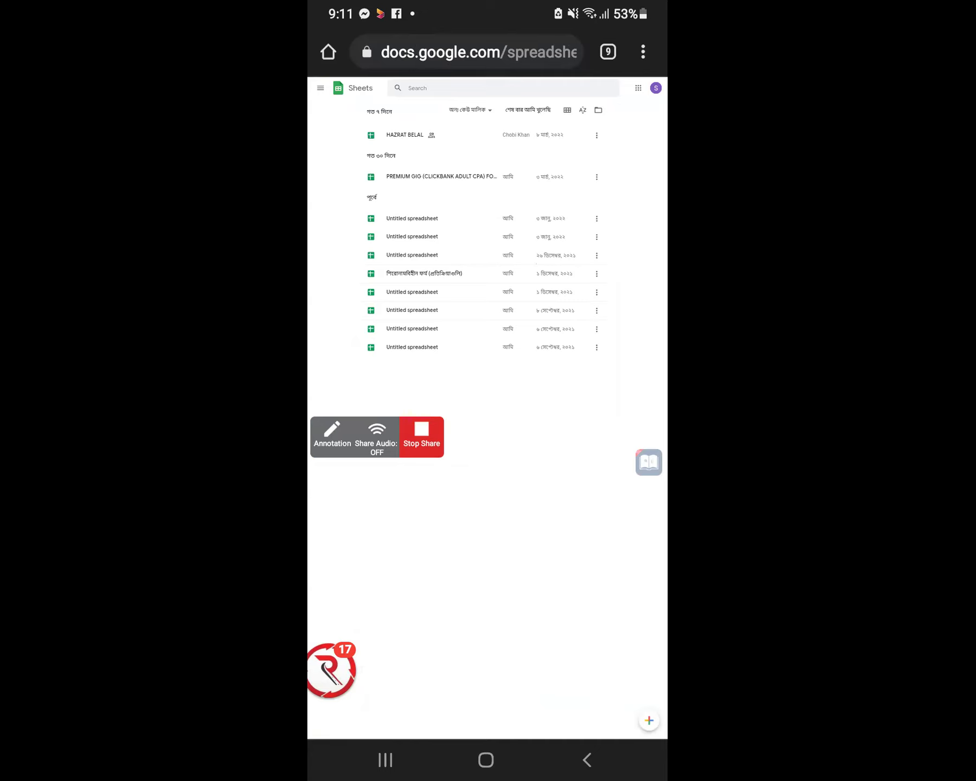
left_click(486, 760)
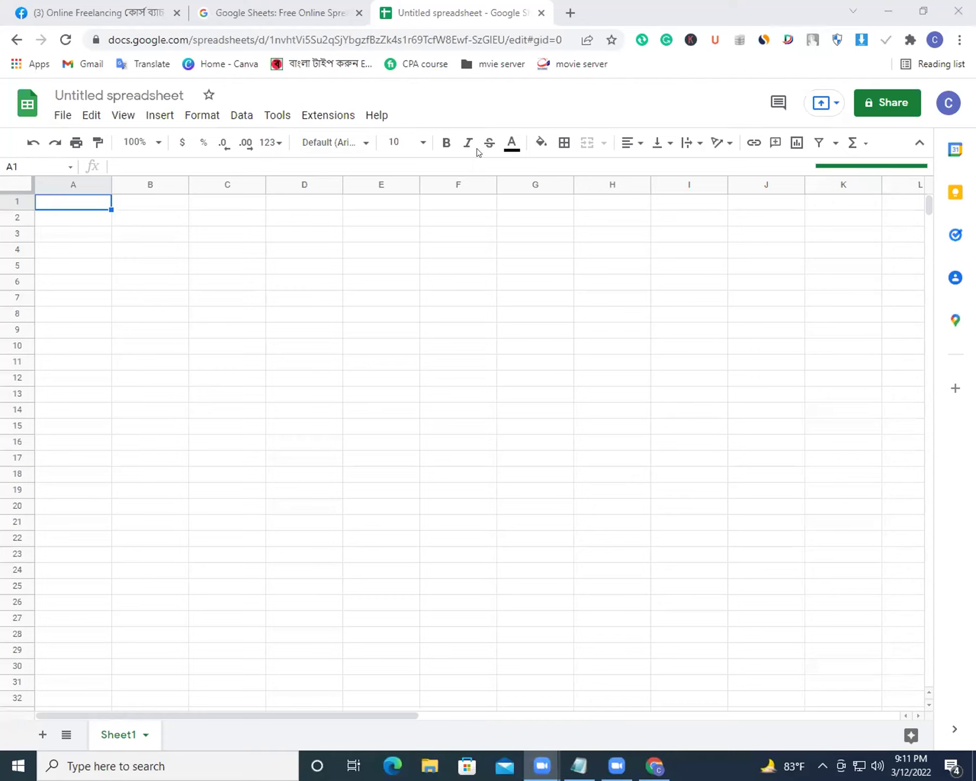
left_click_drag(45, 90, 426, 124)
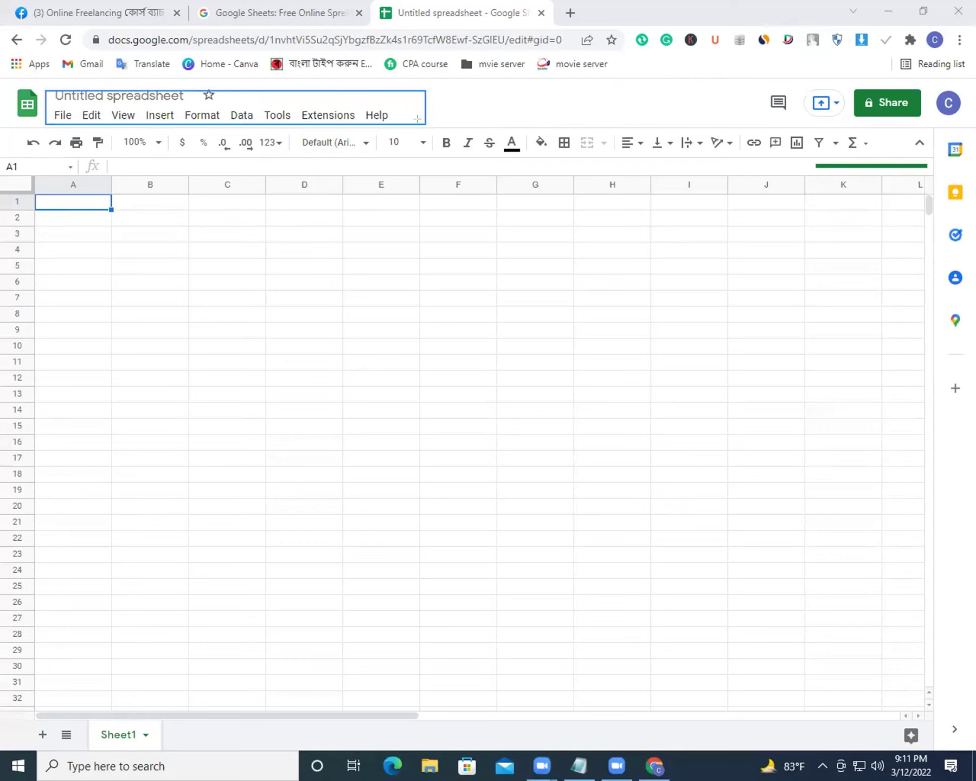
left_click_drag(6, 126, 892, 147)
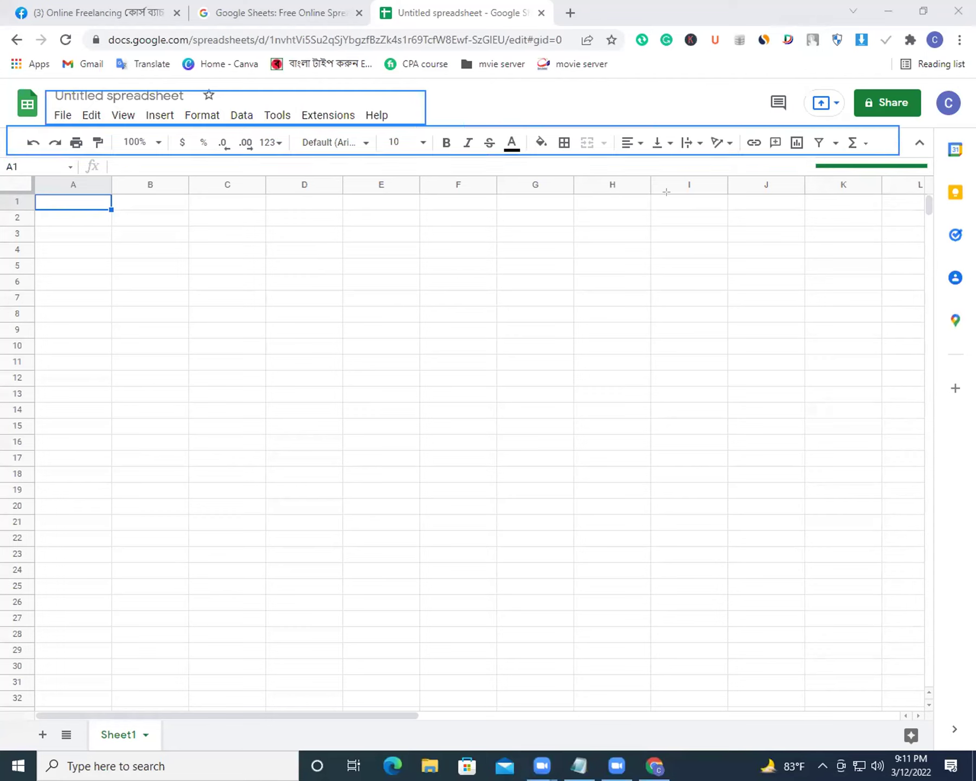
left_click_drag(168, 238, 290, 612)
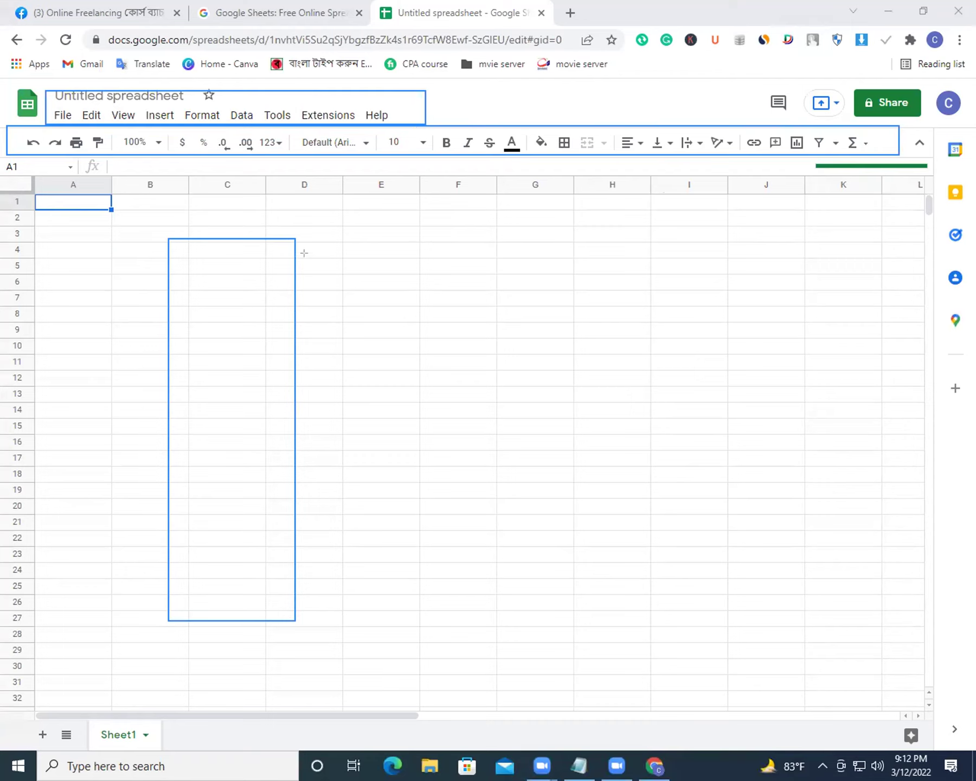
left_click_drag(318, 237, 417, 622)
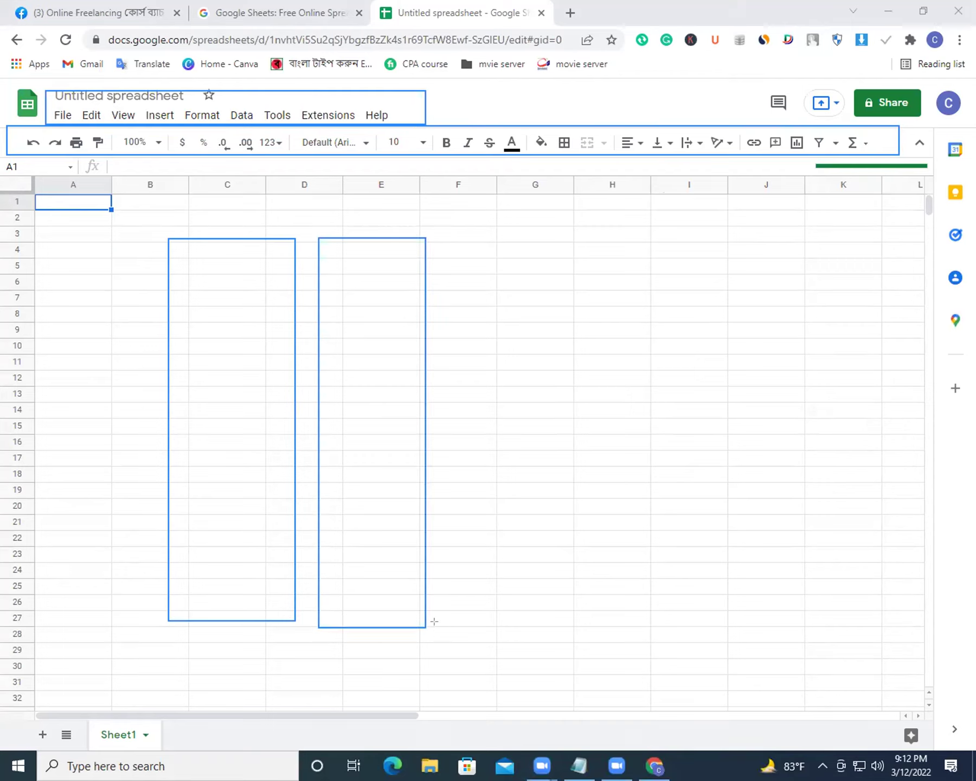
left_click_drag(479, 272, 886, 282)
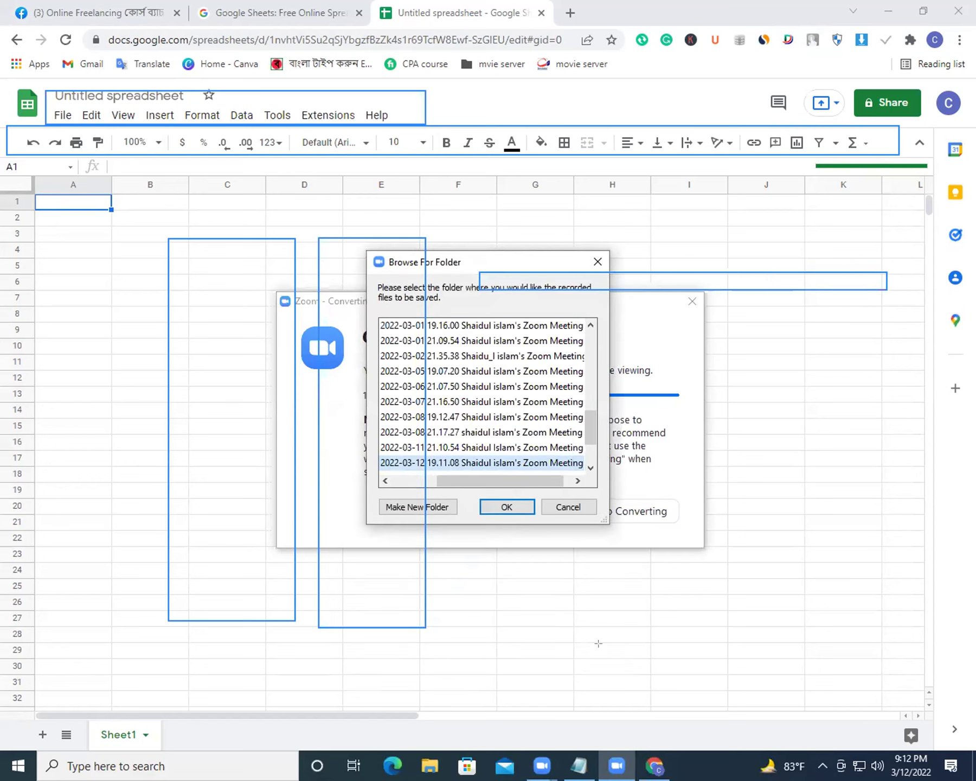
left_click(509, 507)
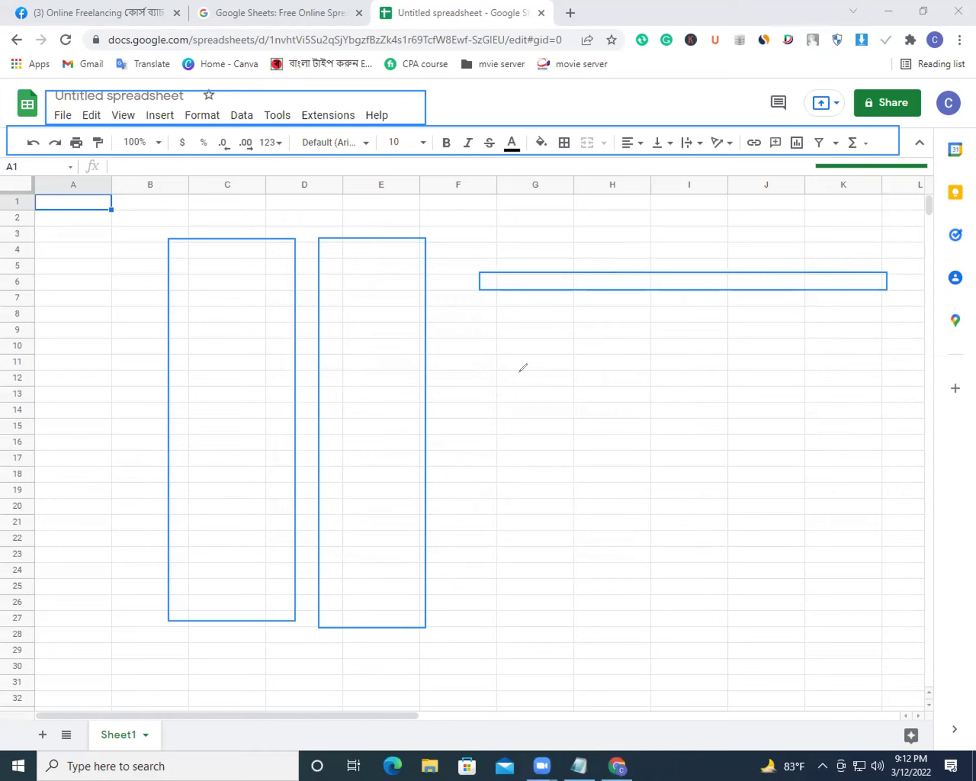
left_click_drag(493, 307, 891, 315)
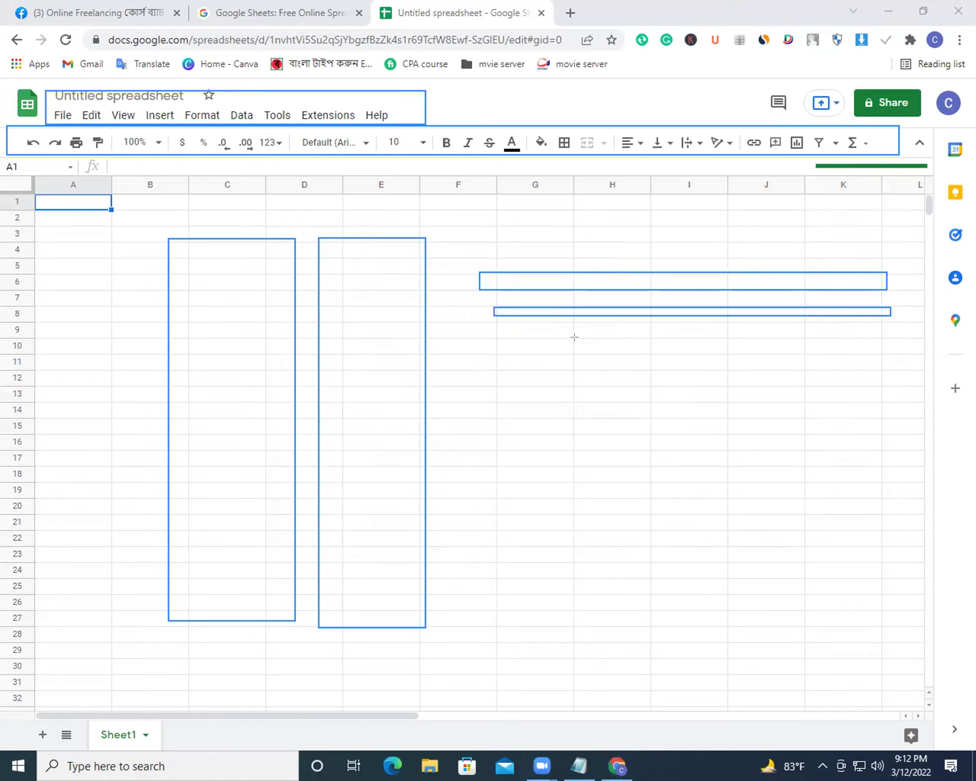
left_click_drag(573, 338, 653, 354)
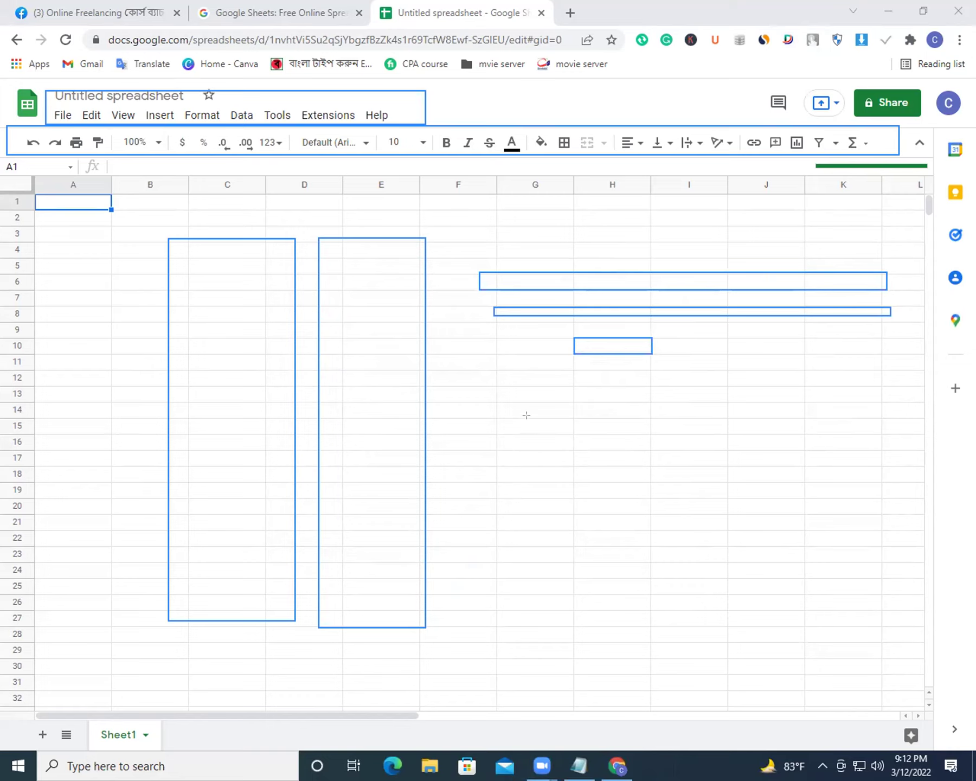
mouse_move(347, 98)
left_mouse_down()
mouse_move(379, 94)
mouse_move(410, 146)
left_mouse_up()
left_click_drag(260, 299, 250, 480)
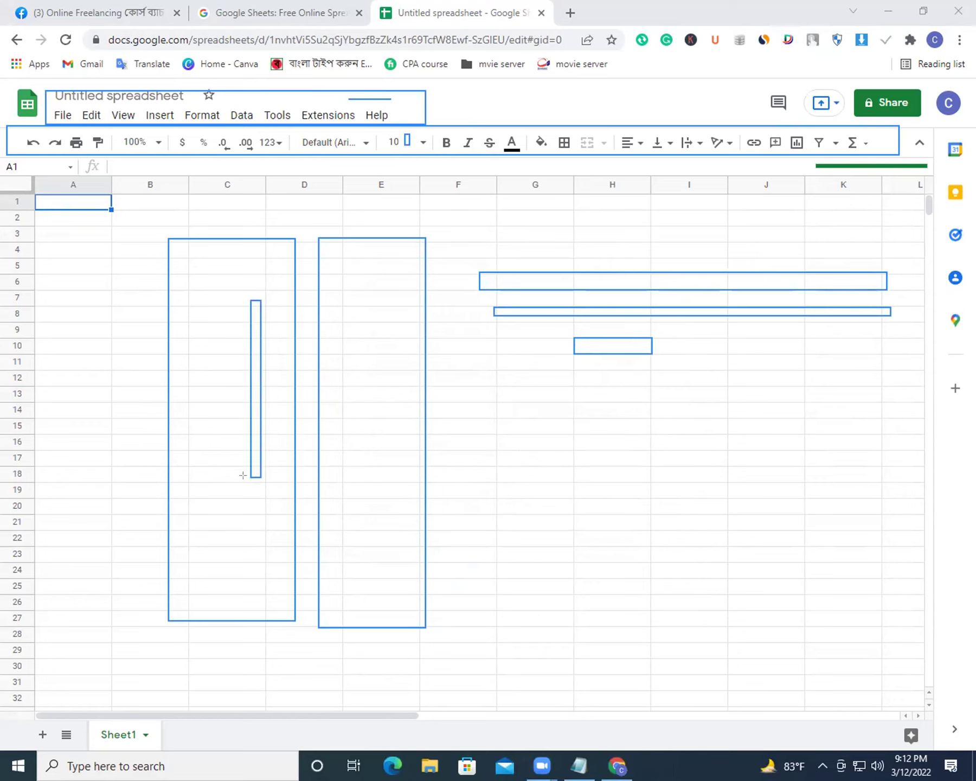
left_click_drag(540, 406, 867, 408)
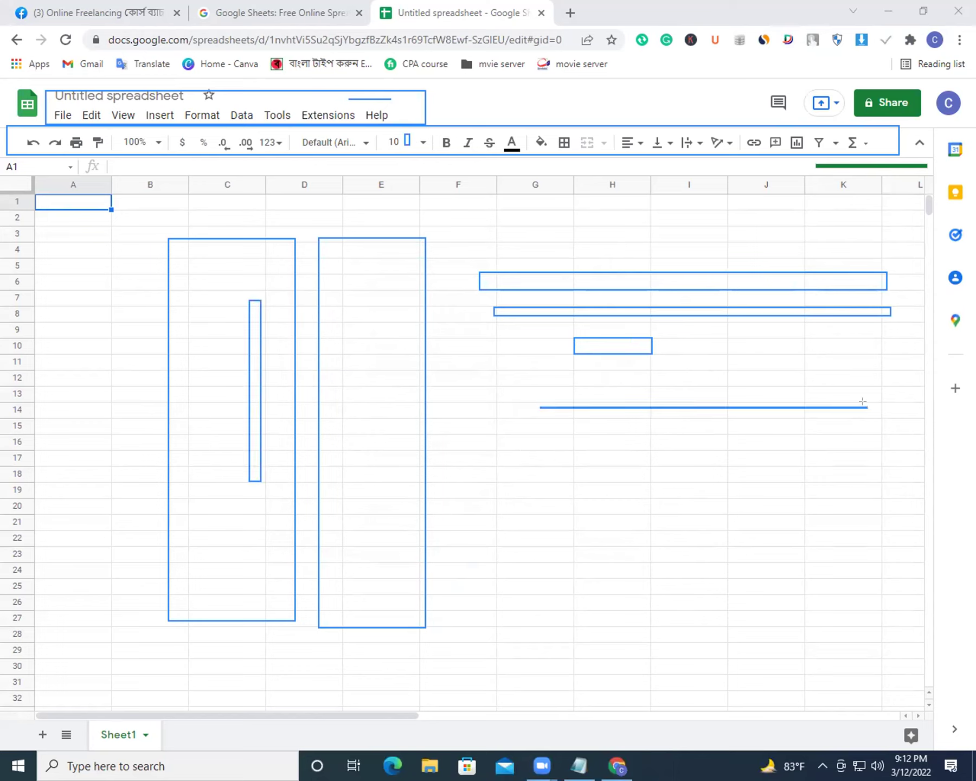
left_click_drag(577, 452, 644, 464)
key("e")
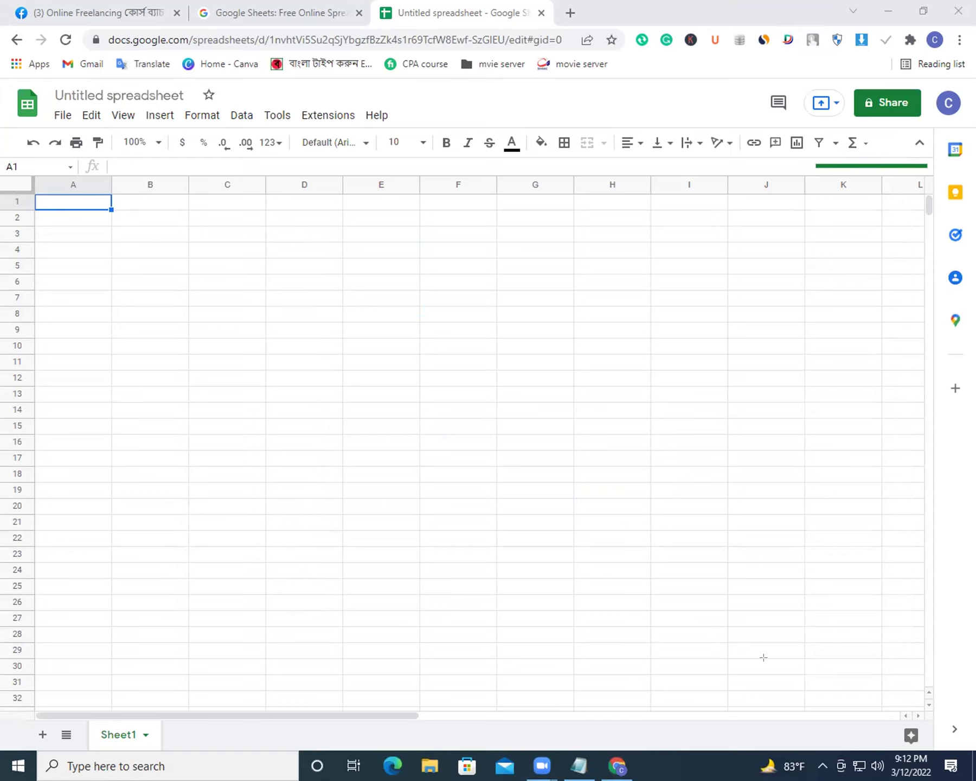
left_click(185, 265)
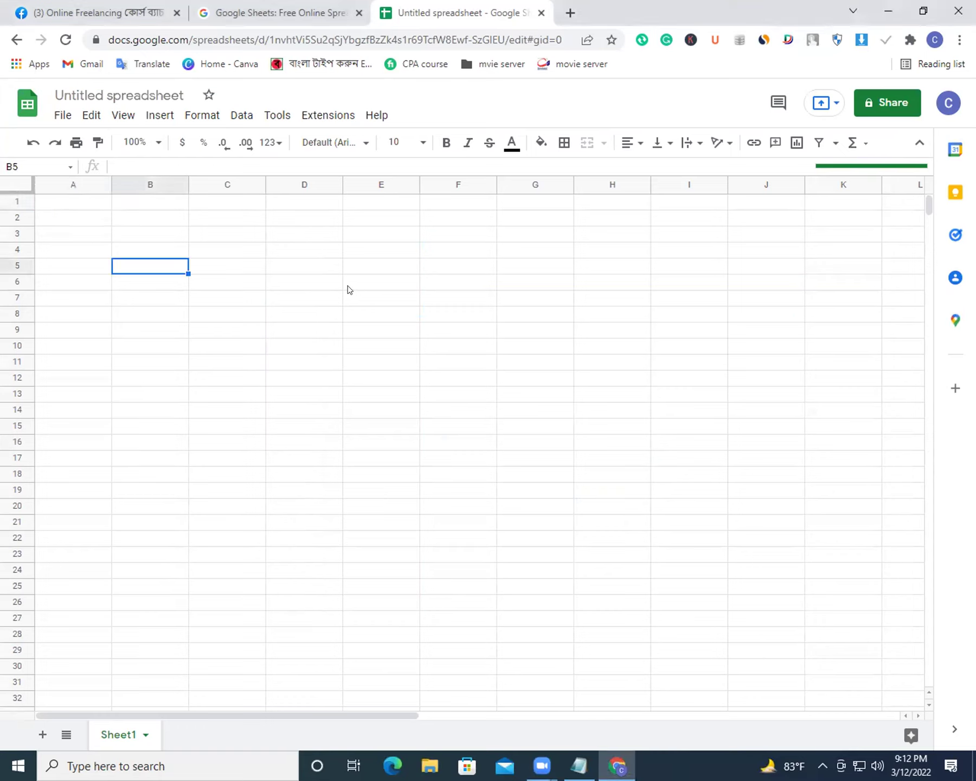
left_click_drag(306, 257, 306, 373)
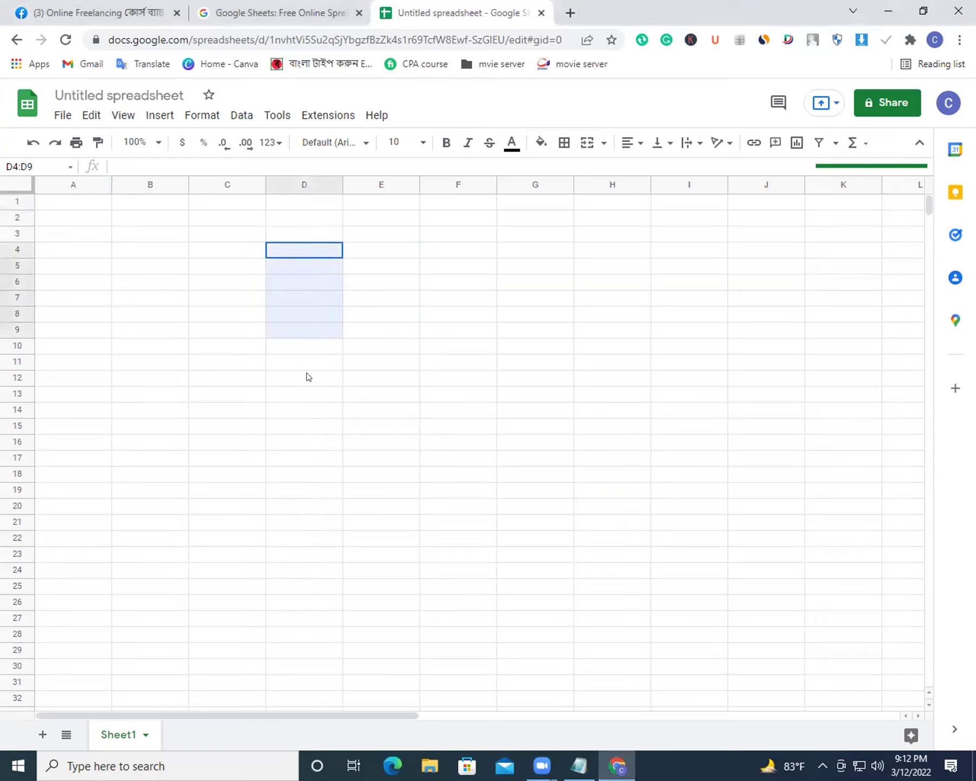
left_click(307, 251)
left_click(300, 459)
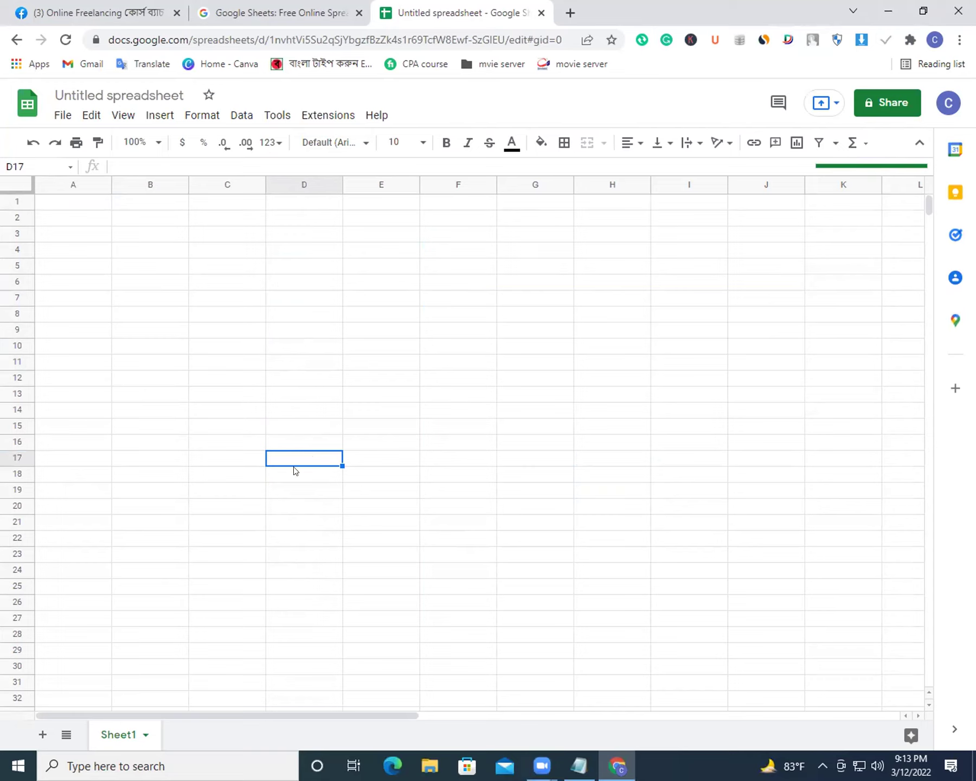
left_click(506, 380)
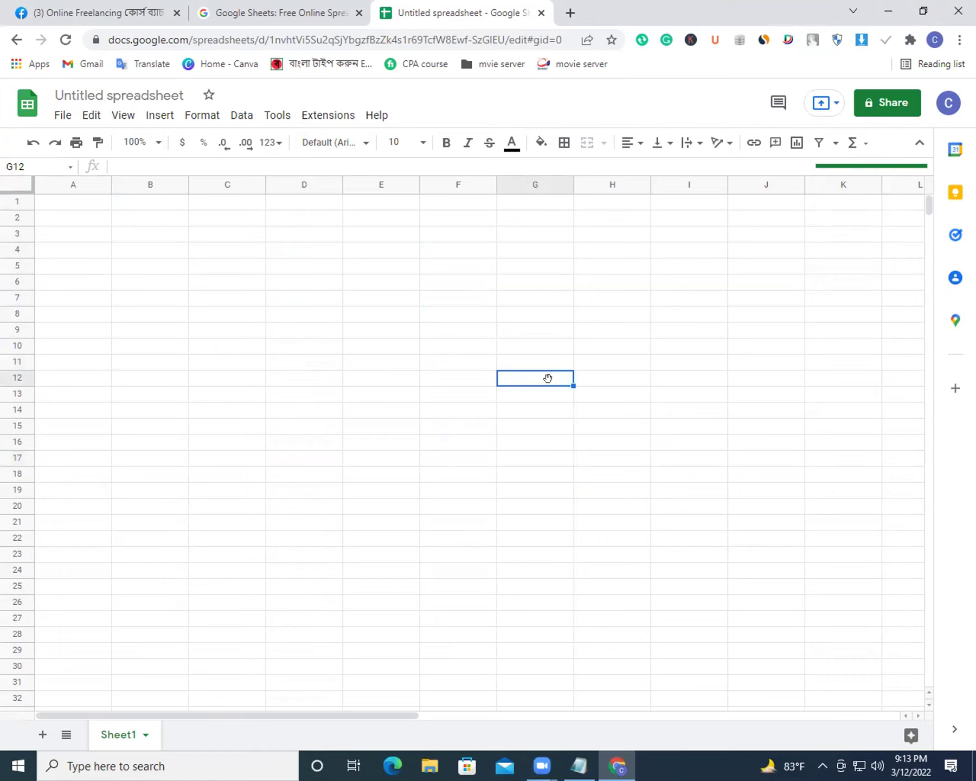
left_click(306, 287)
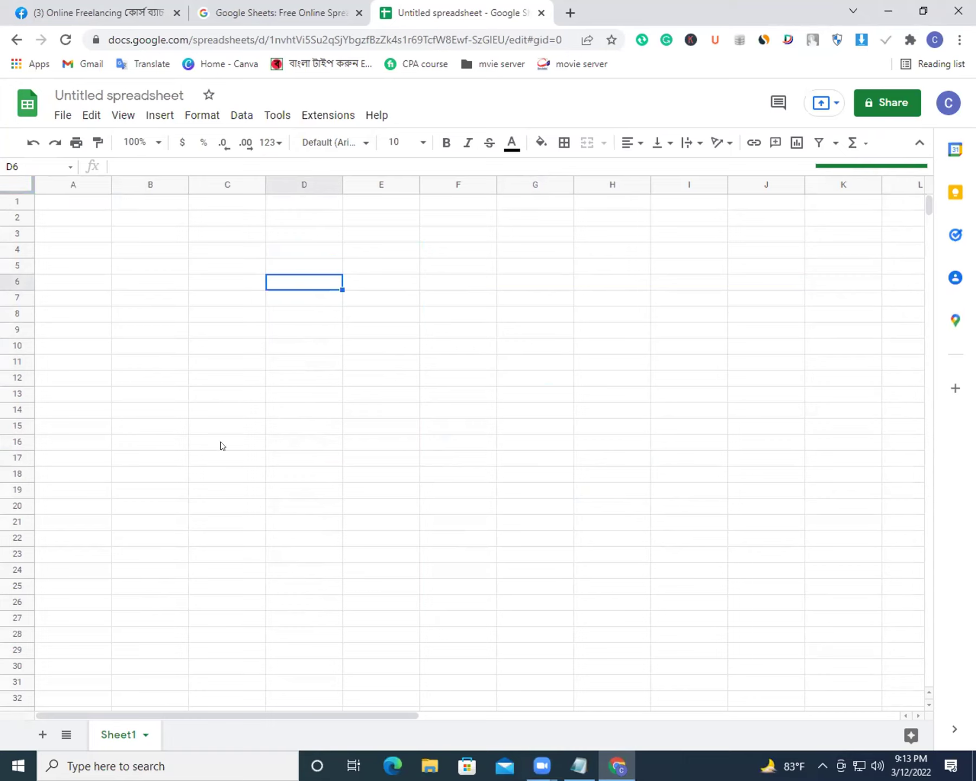
left_click(150, 407)
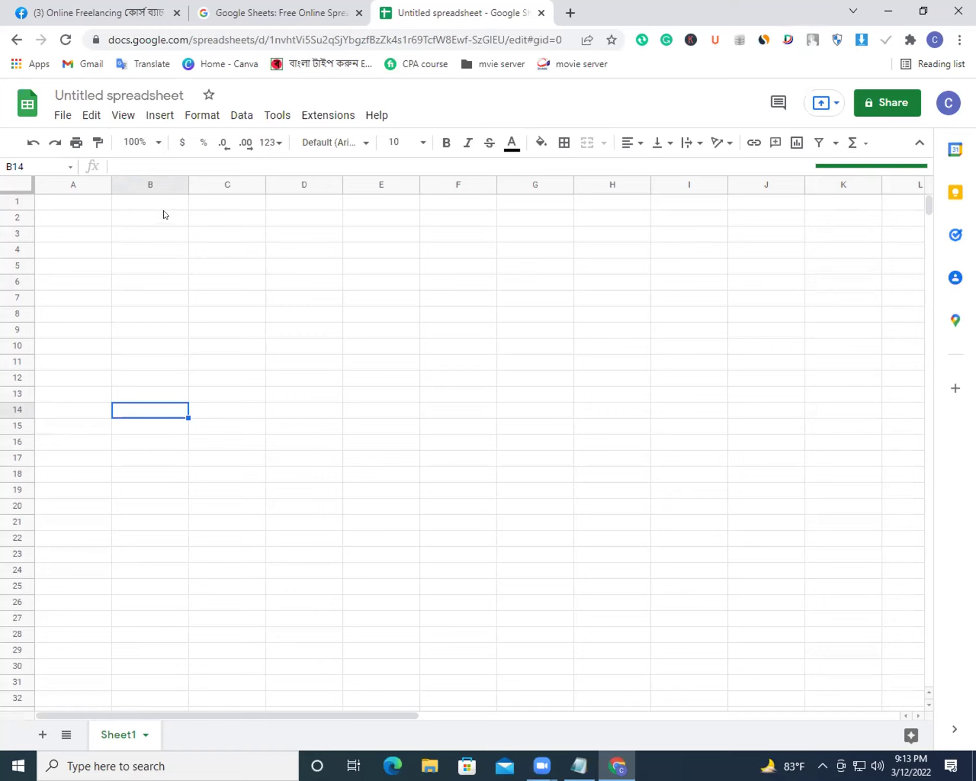
left_click_drag(164, 213, 170, 362)
left_click(433, 364)
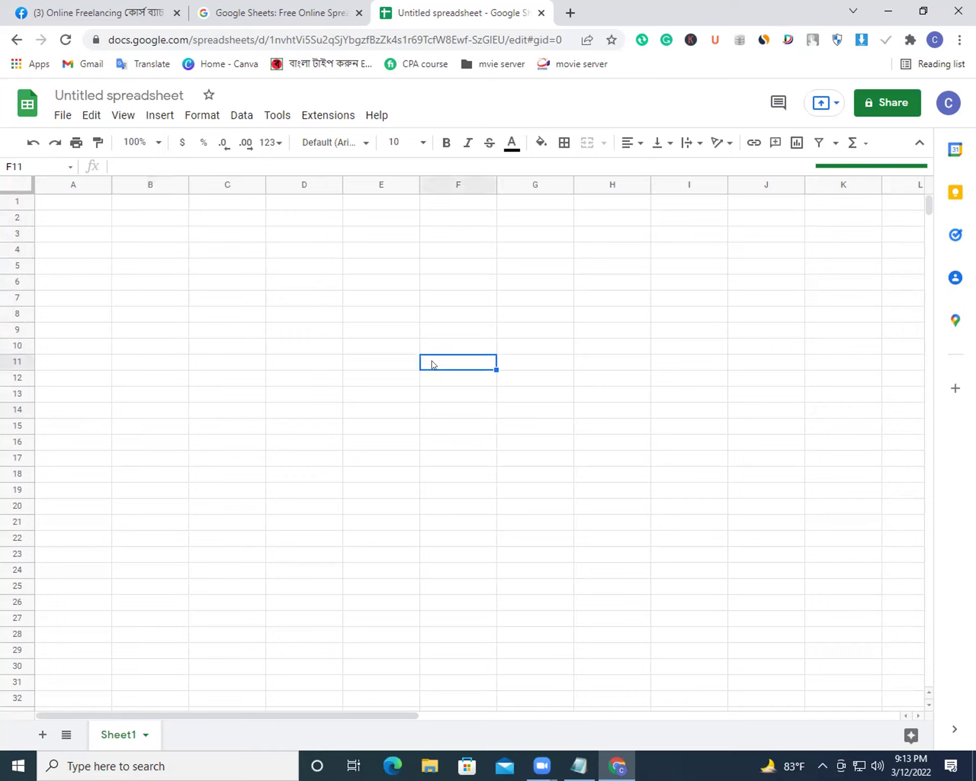
left_click(391, 416)
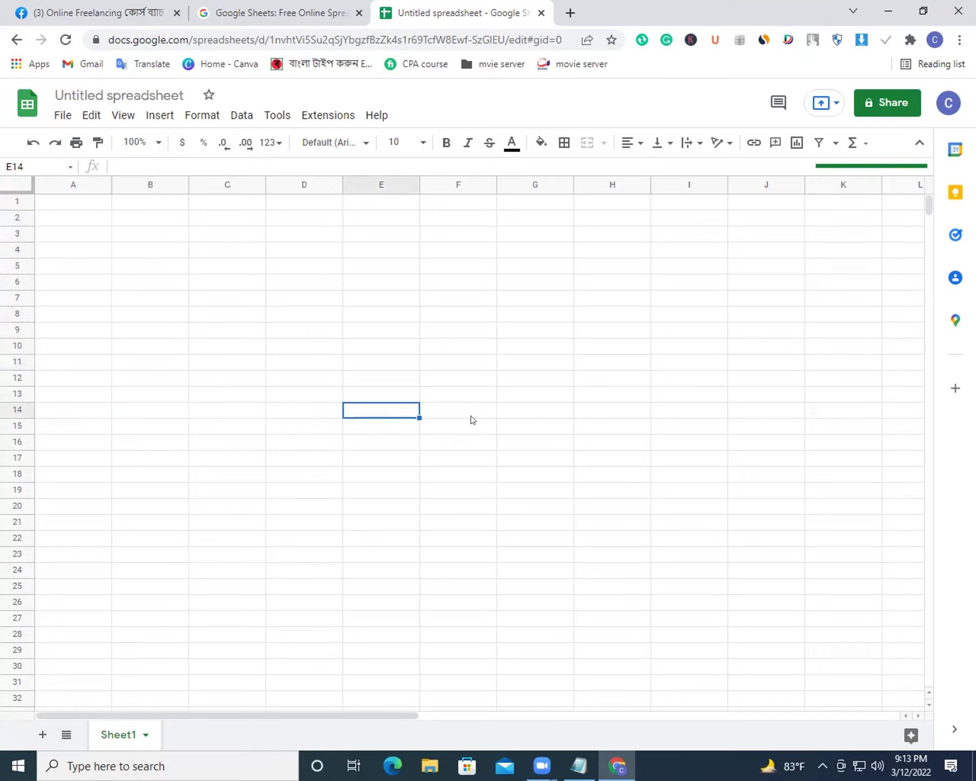
left_click(519, 420)
left_click(297, 374)
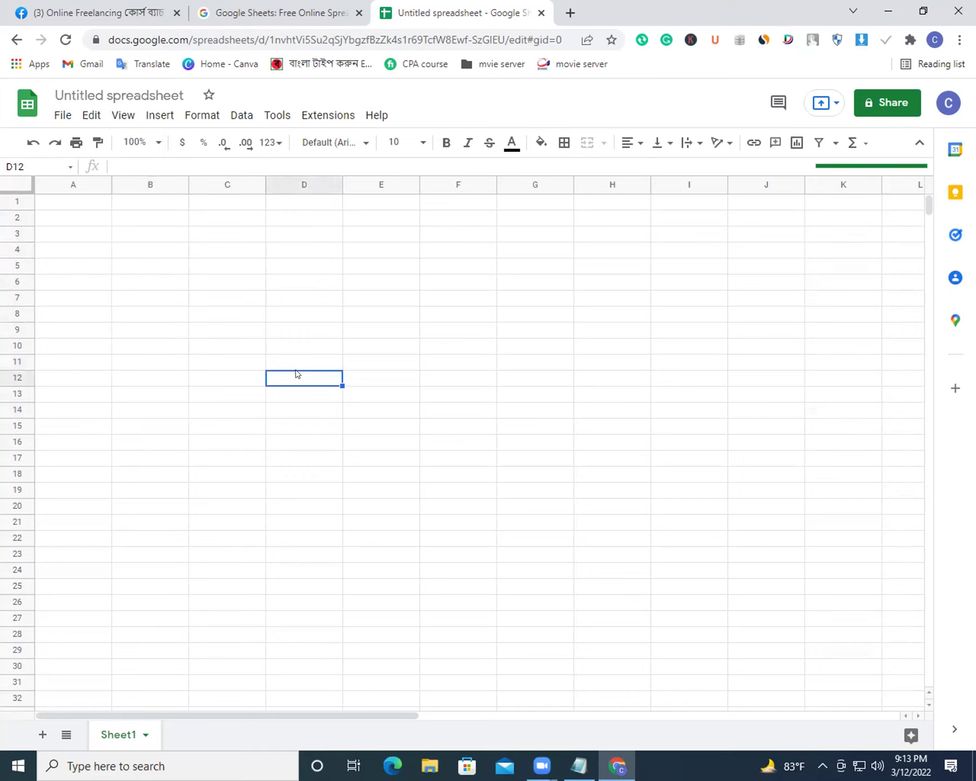
left_click(360, 347)
left_click(444, 330)
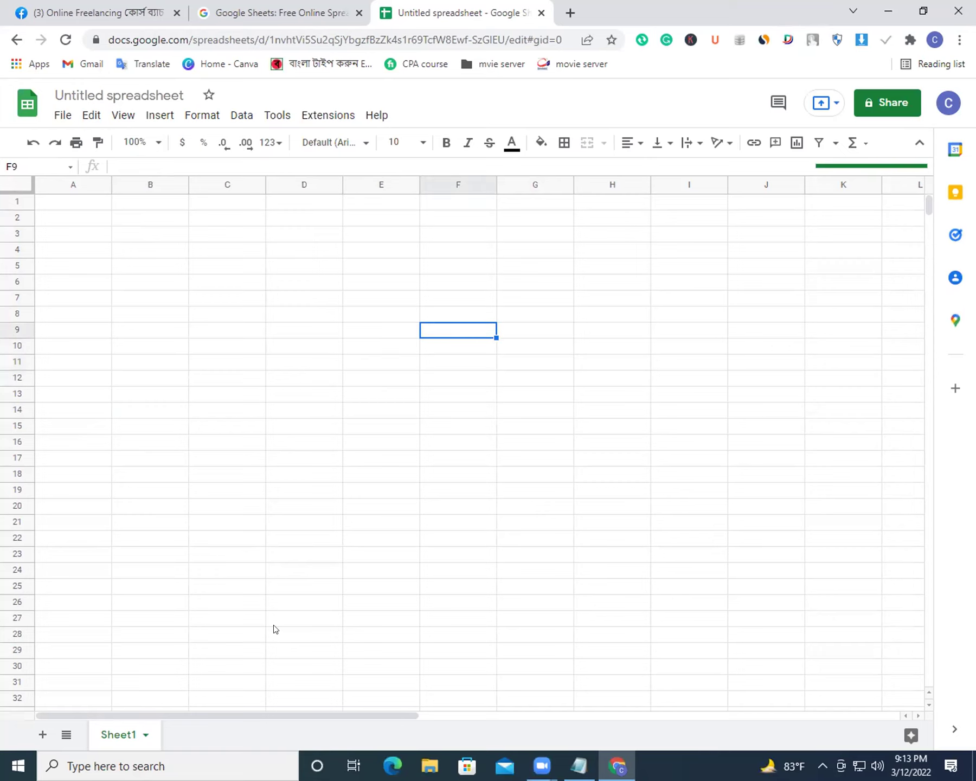
mouse_move(71, 202)
left_mouse_down()
mouse_move(849, 632)
mouse_move(835, 626)
left_mouse_up()
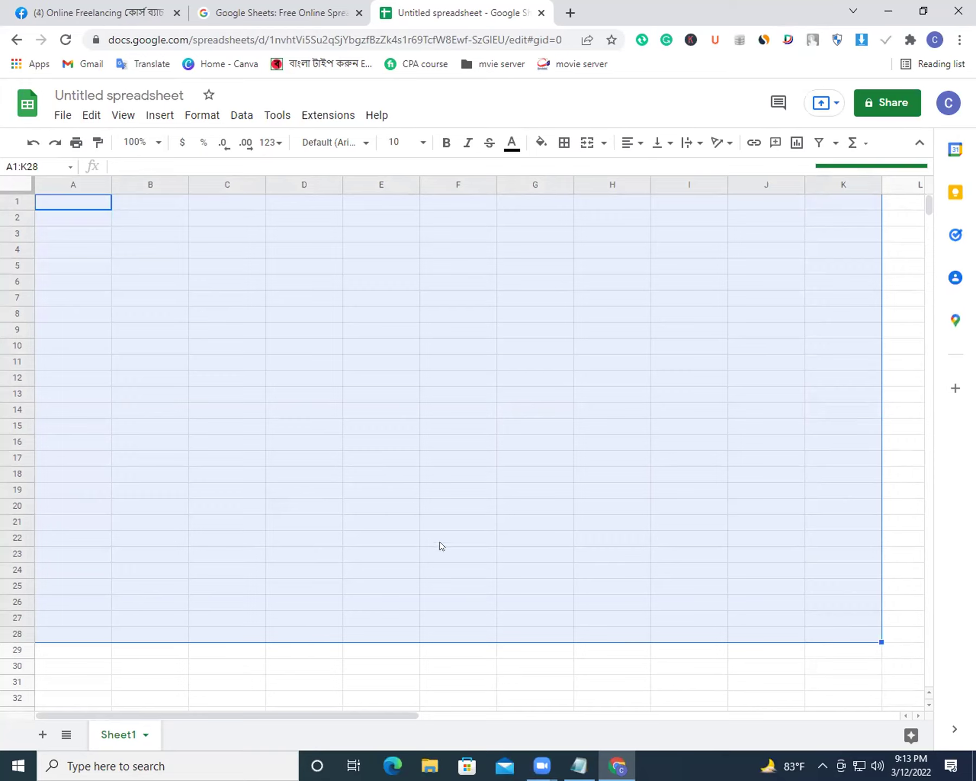
left_click(290, 375)
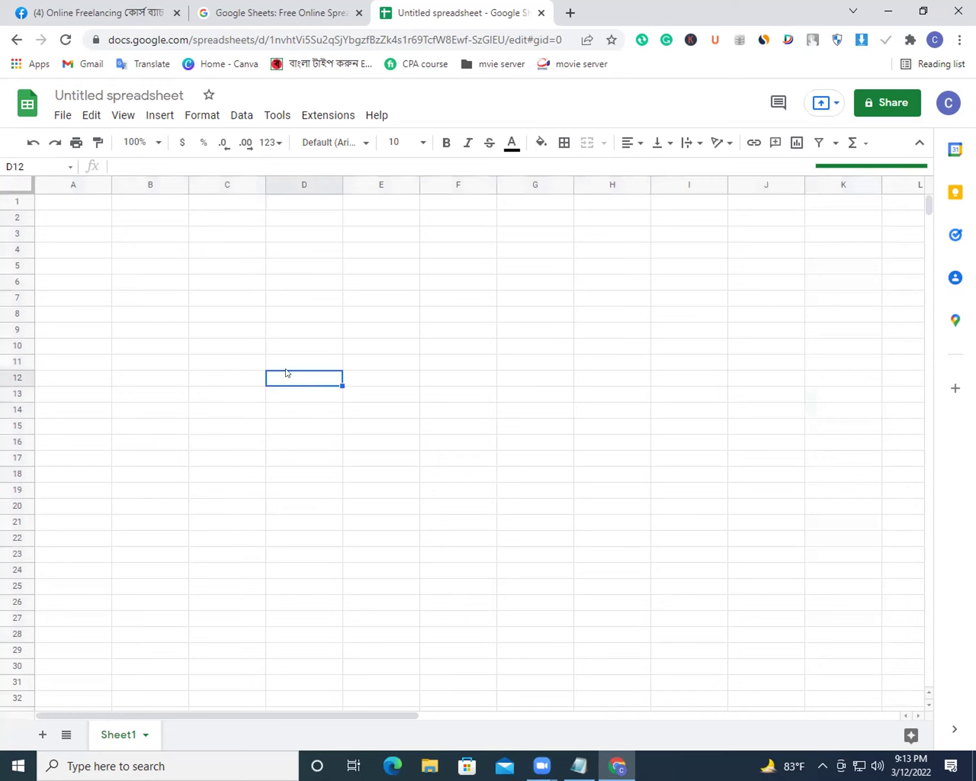
left_click(234, 320)
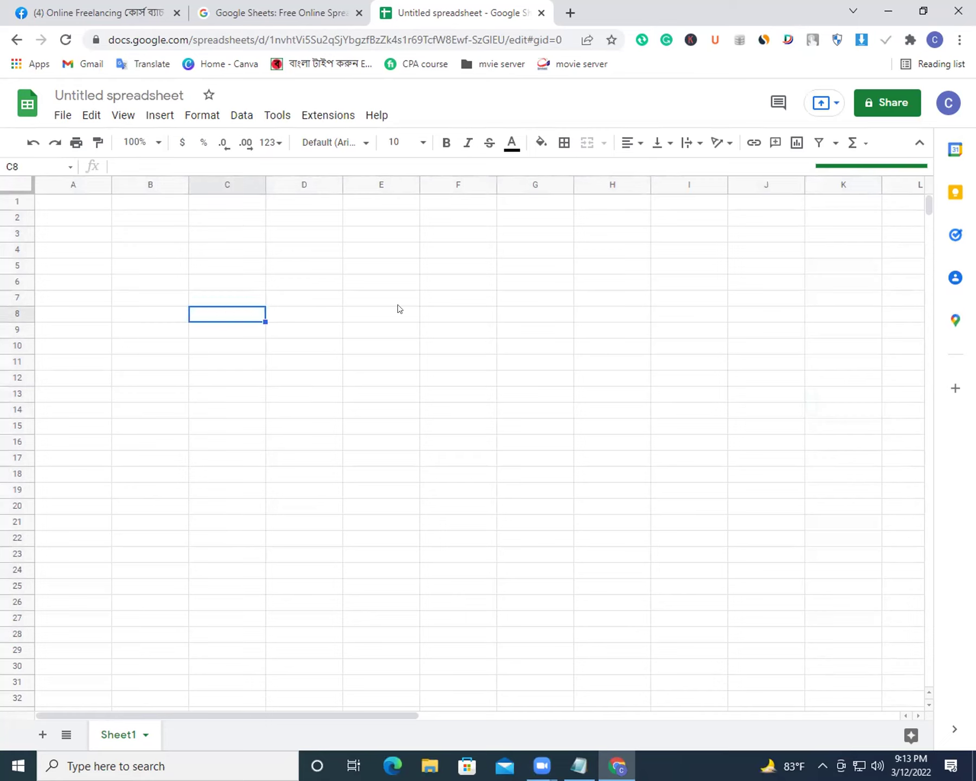
left_click(617, 328)
left_click(198, 379)
left_click(178, 229)
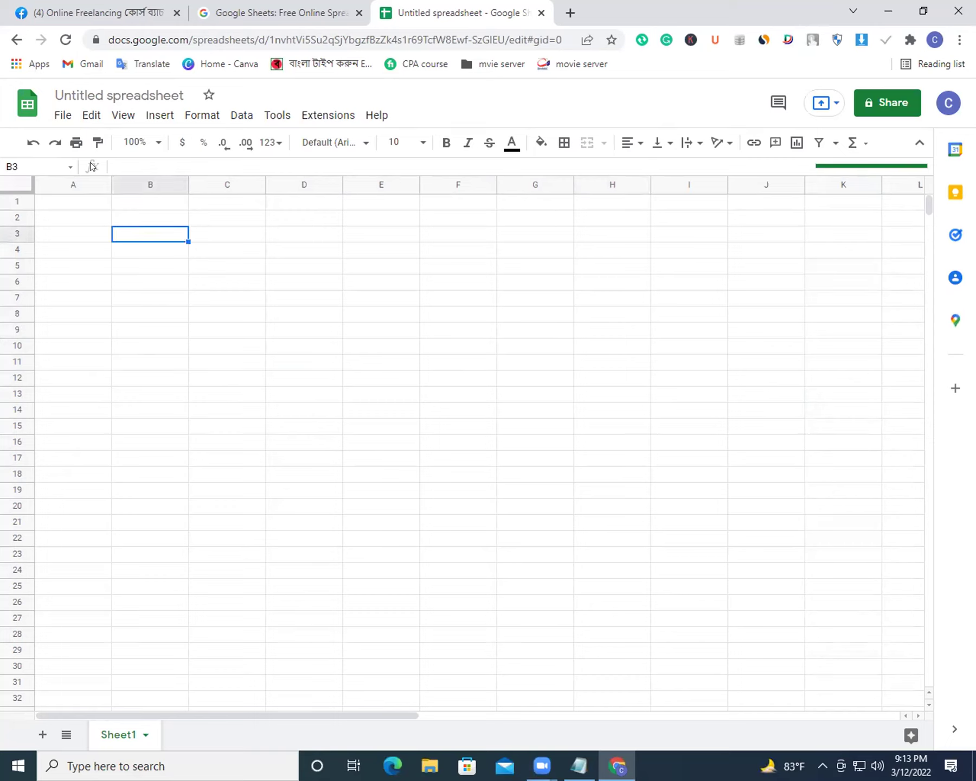
Create a new spreadsheet via File > New, then open File > Open on the original tab.
left_click(48, 114)
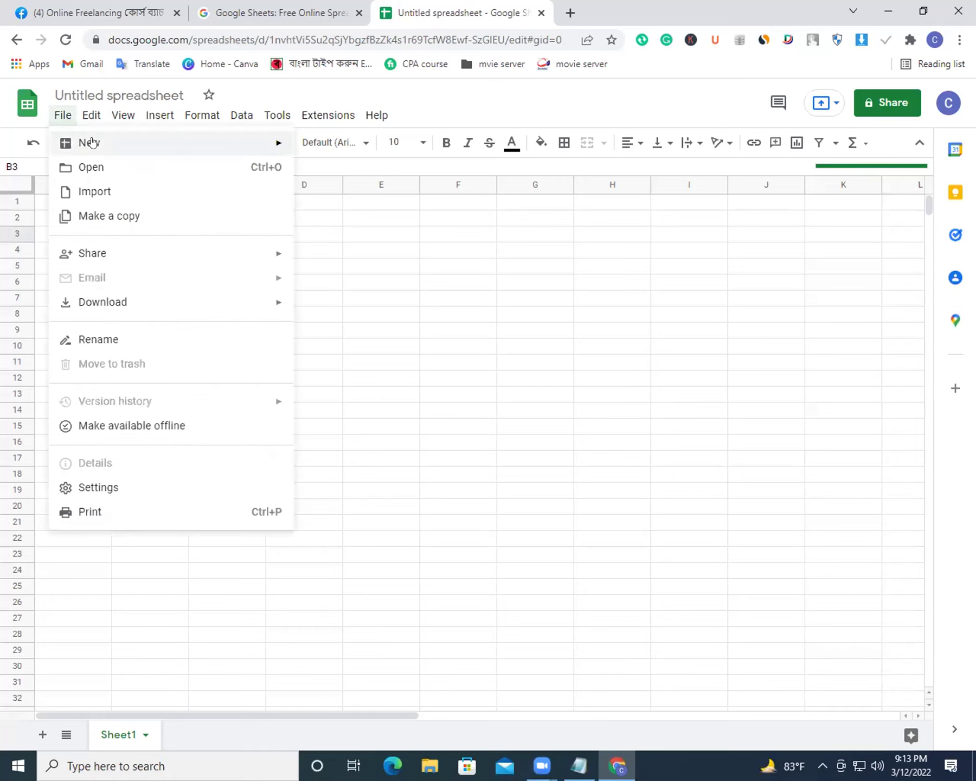
mouse_move(90, 142)
left_click(327, 163)
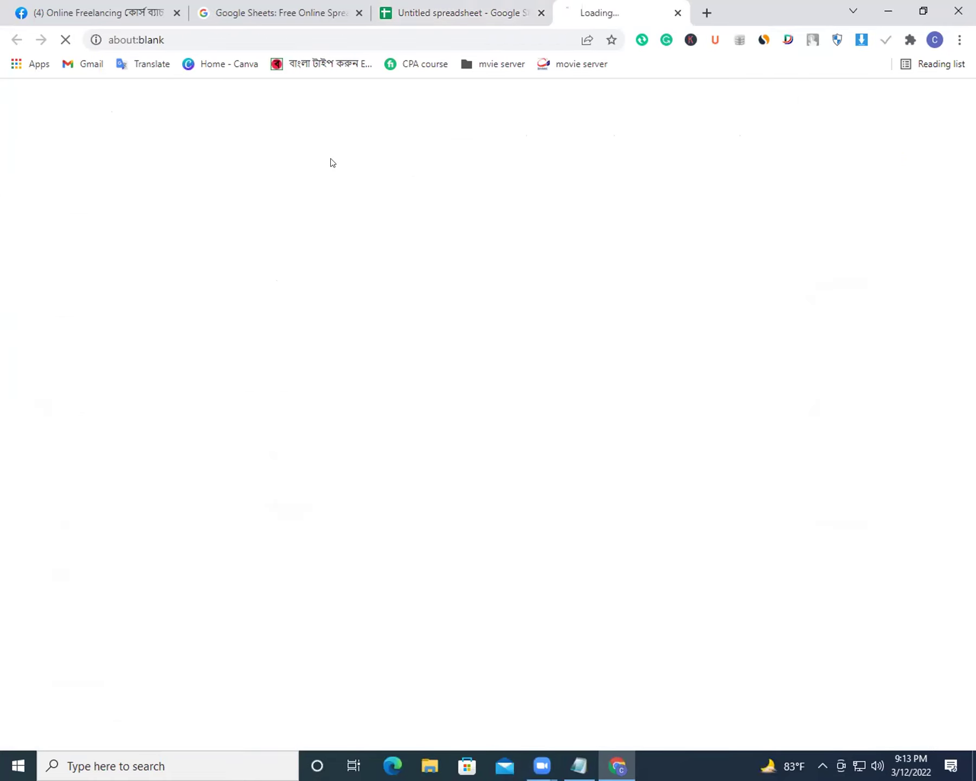
left_click(479, 7)
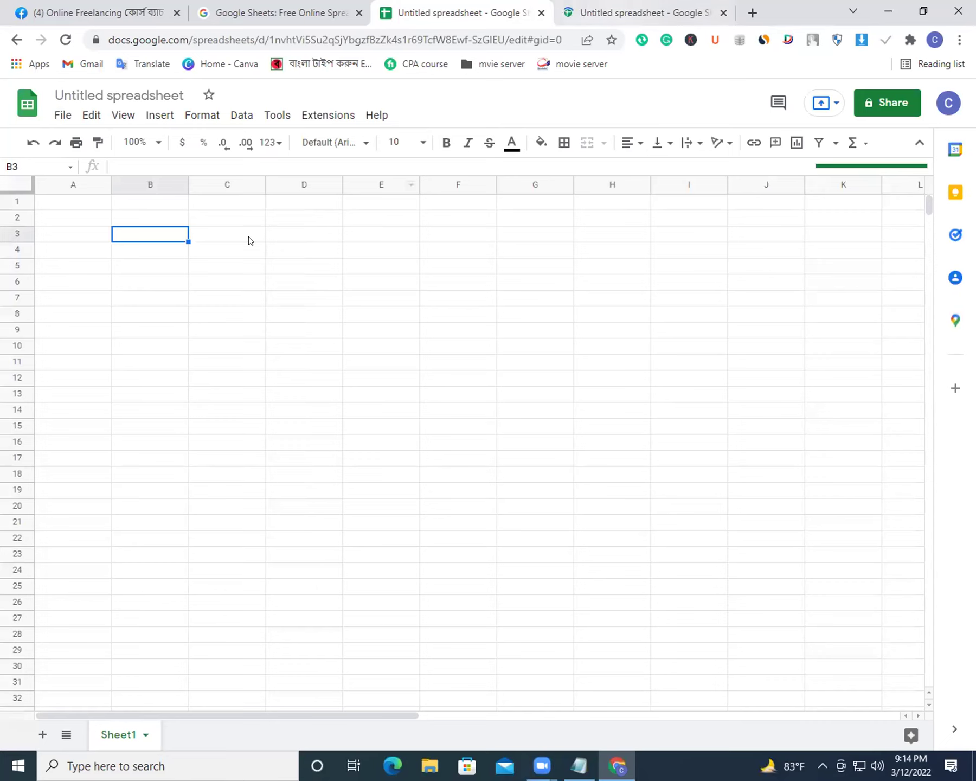
left_click(58, 118)
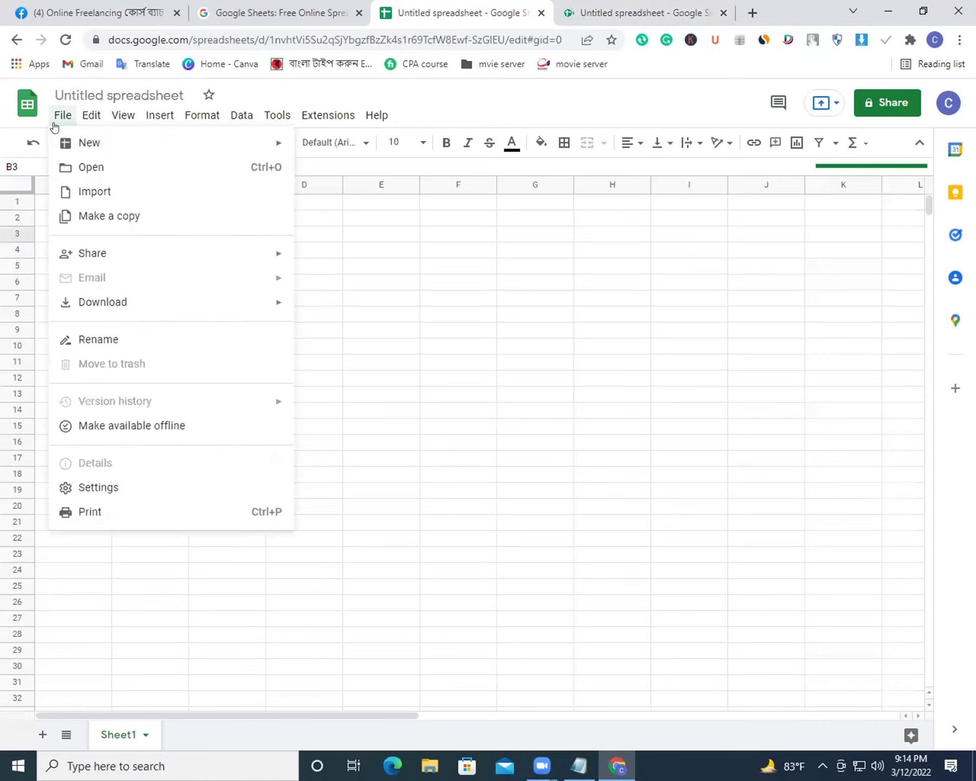
left_click(78, 168)
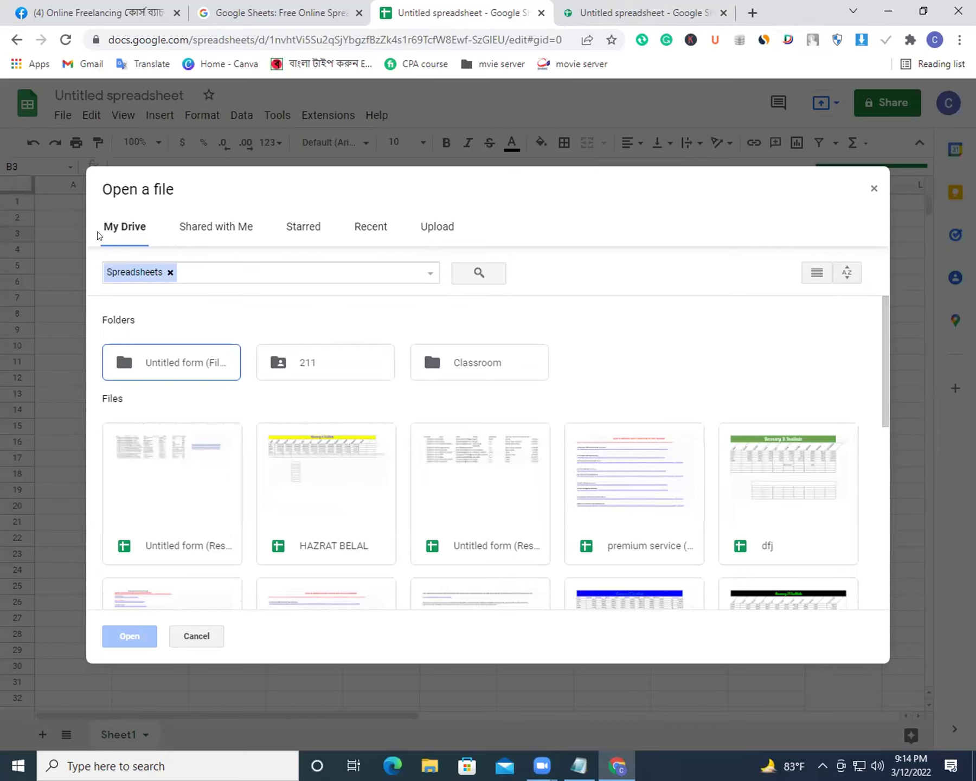
Browse the Upload, Shared with me and My Drive tabs, then open the dfj file.
left_click(427, 227)
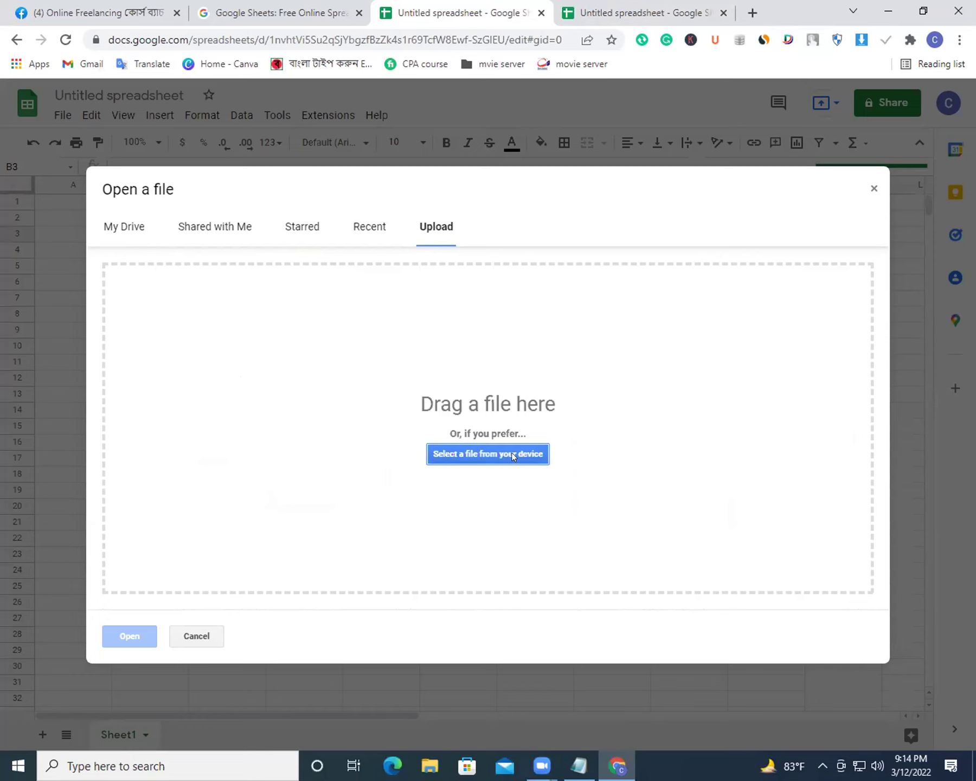
left_click(214, 226)
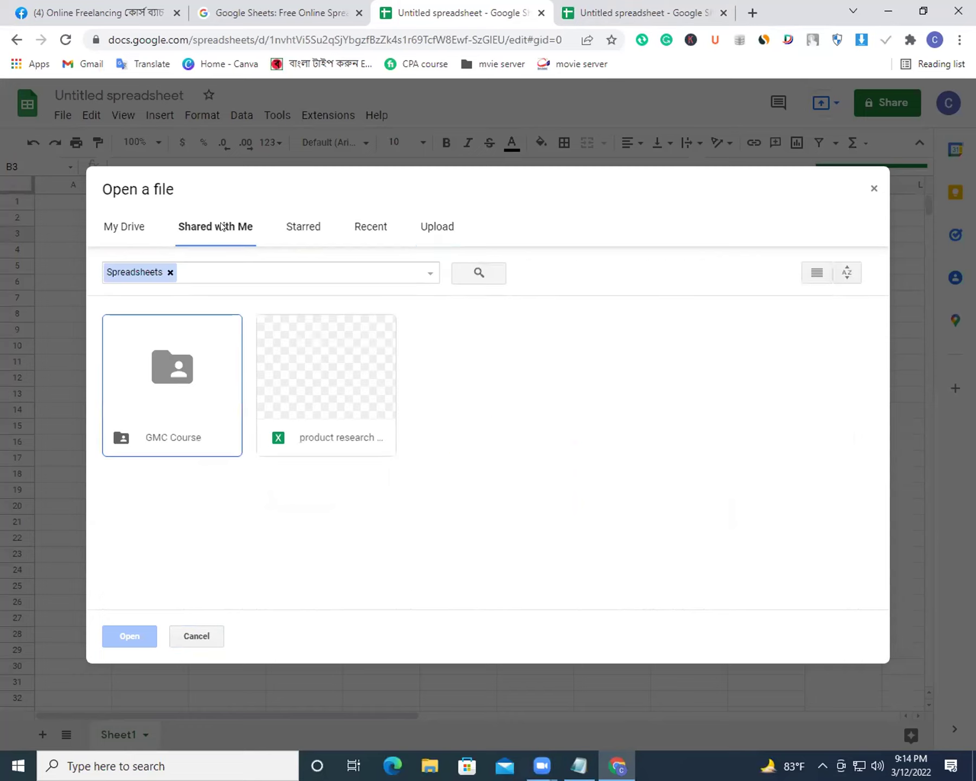
left_click(137, 223)
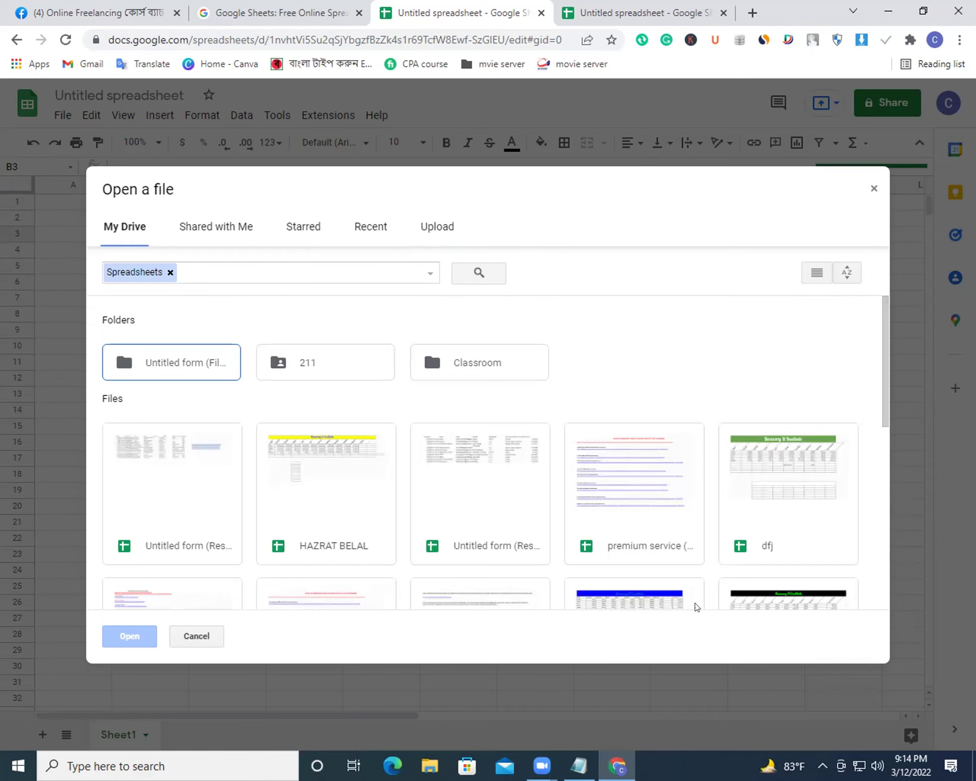
double_click(758, 484)
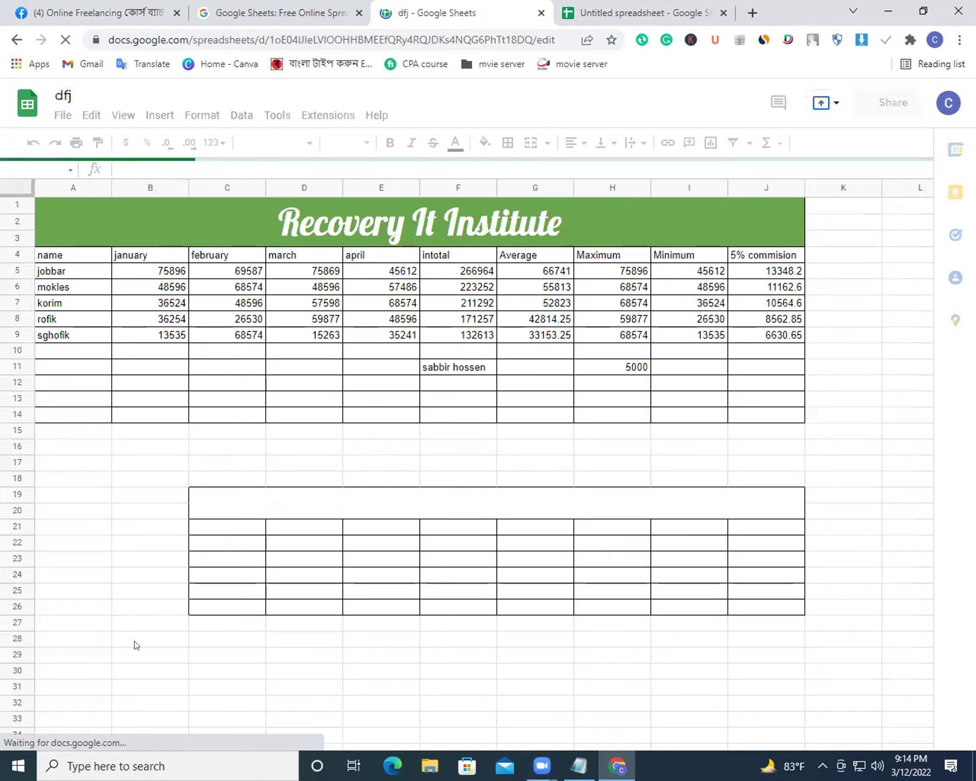
Switch to the Untitled spreadsheet tab, close the dfj tab, and look through the File menu.
left_click(611, 7)
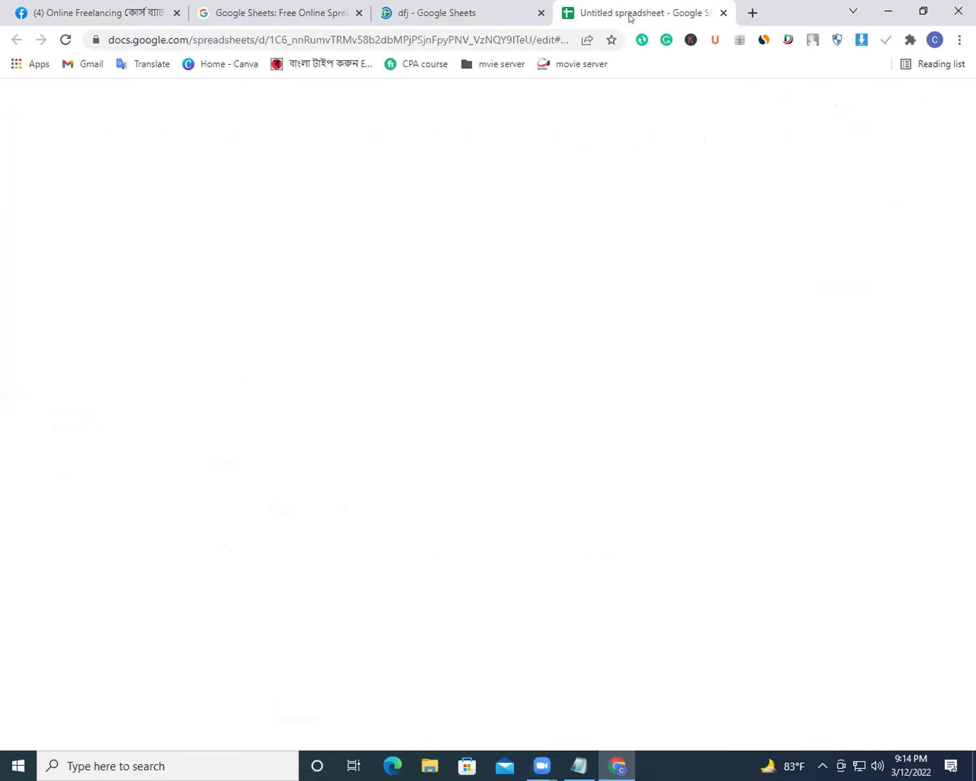
left_click(541, 13)
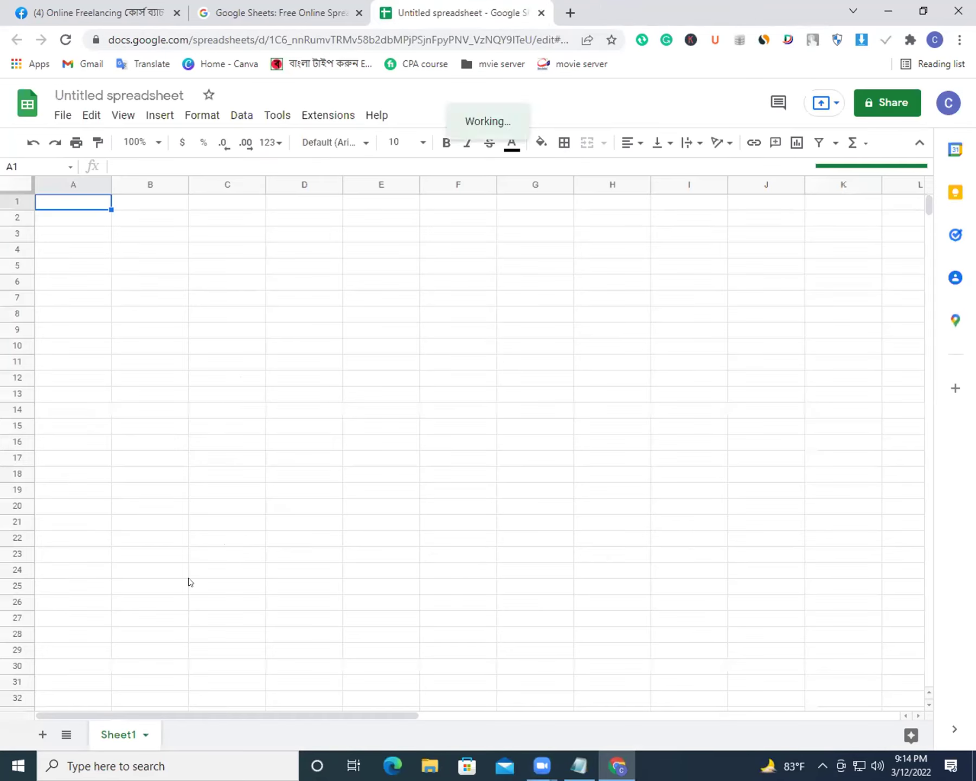
left_click(59, 116)
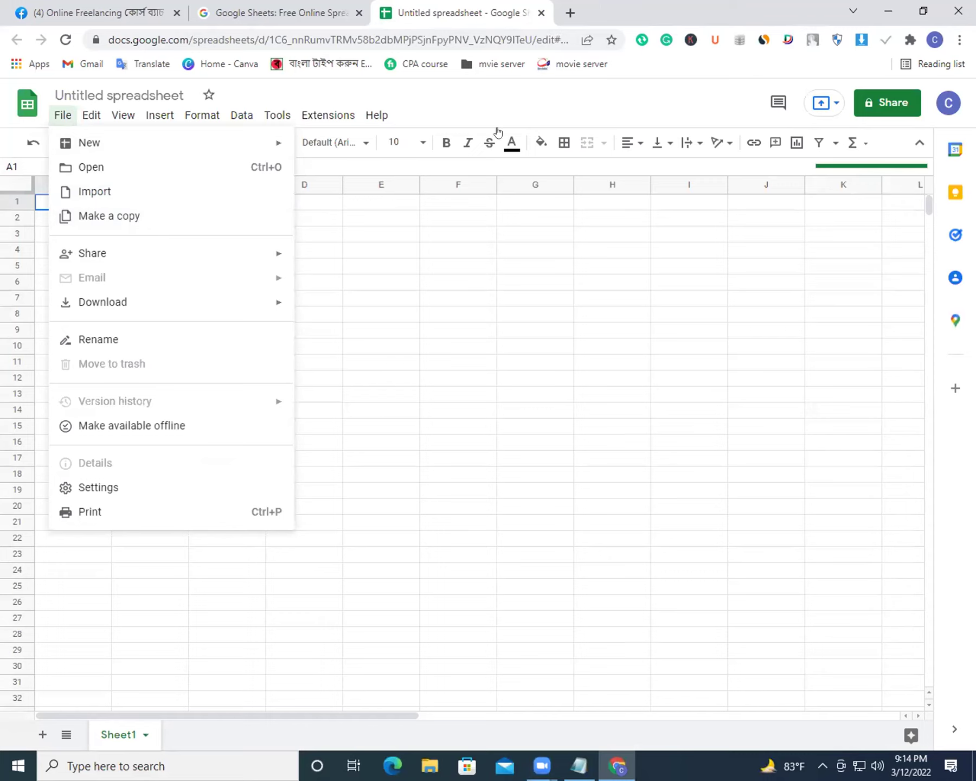
key("Left")
left_click(62, 116)
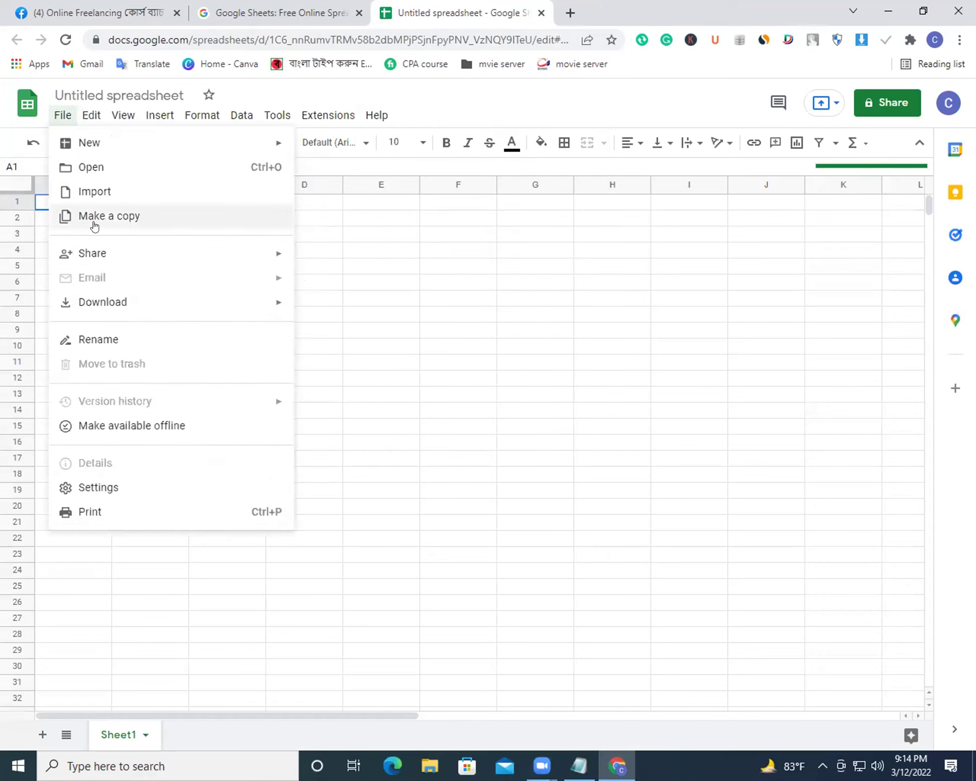
mouse_move(92, 253)
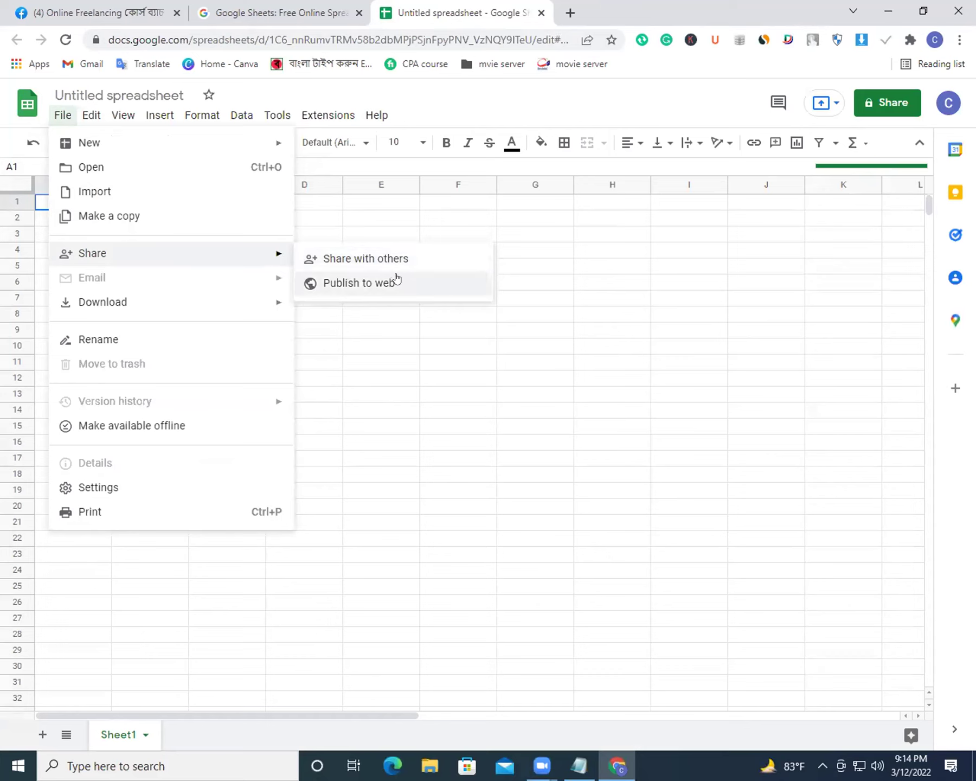
left_click(458, 410)
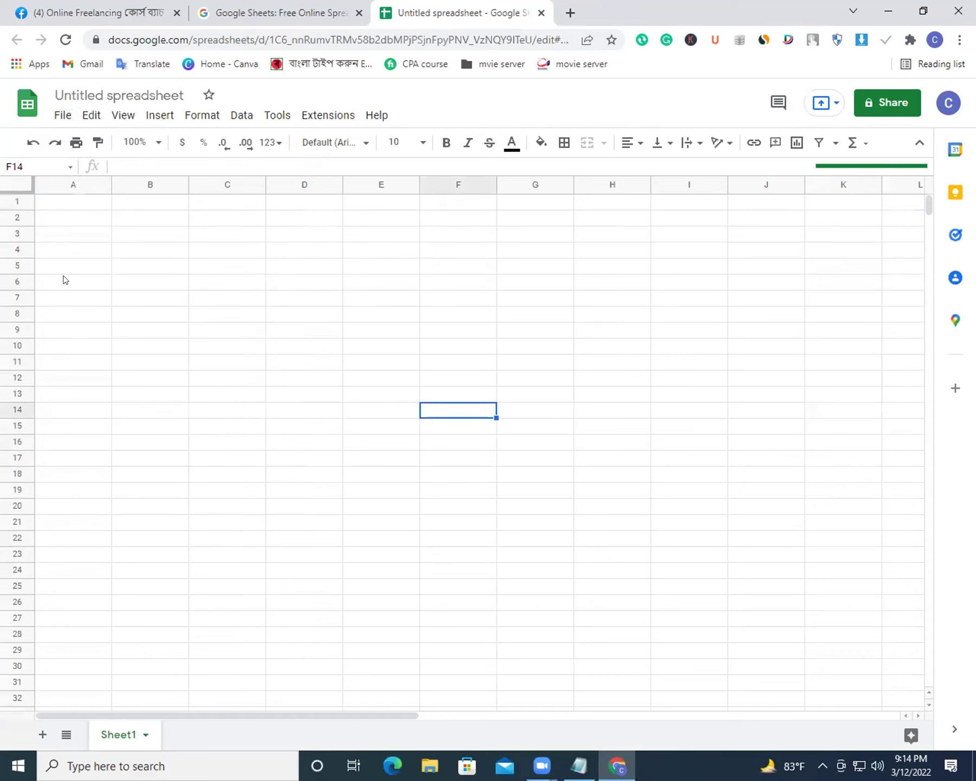
left_click(57, 119)
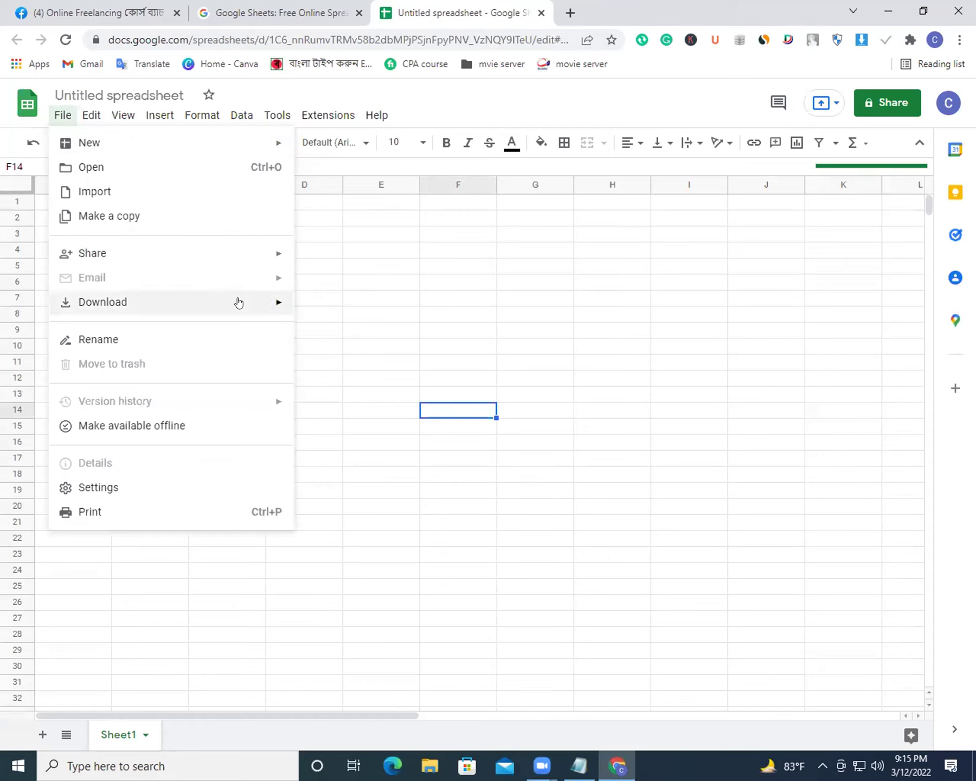
Enter 'gdfg' in G10, then choose File > Email > Email this file.
left_click(566, 342)
type("gdfg")
left_click(58, 118)
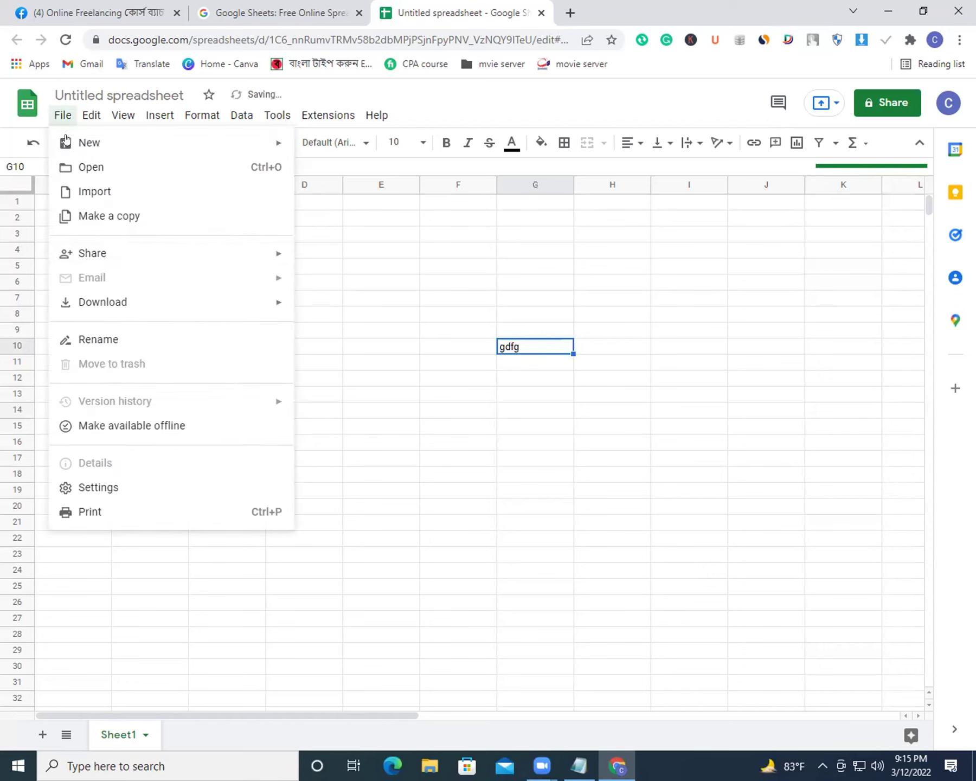
key("Escape")
key("Return")
left_click(62, 114)
mouse_move(91, 277)
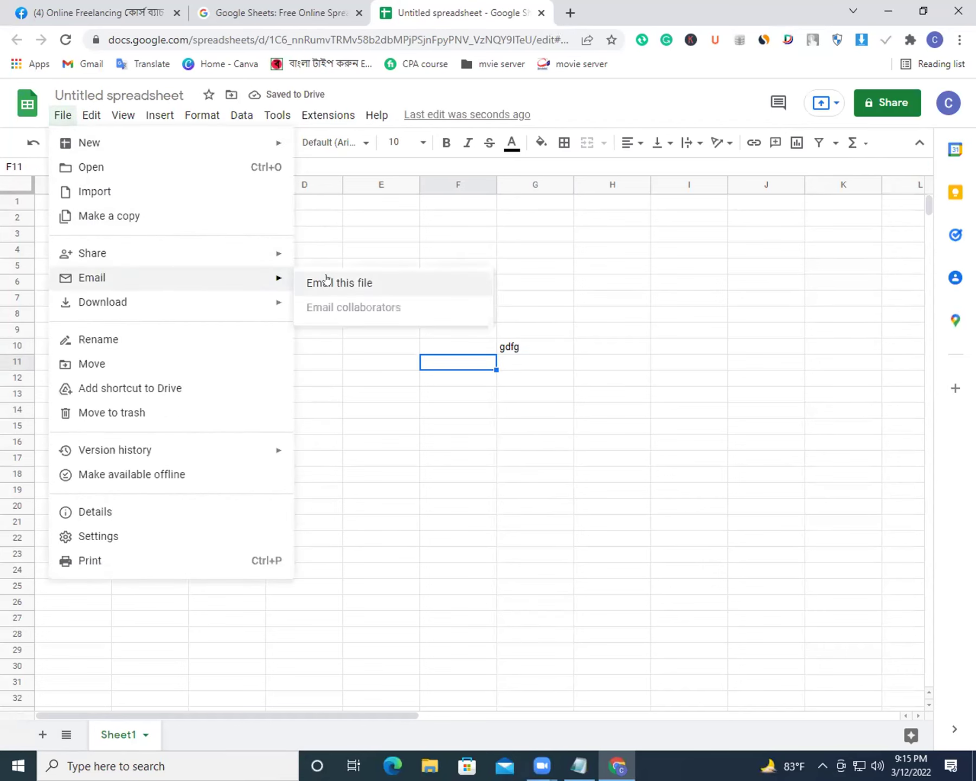
left_click(335, 283)
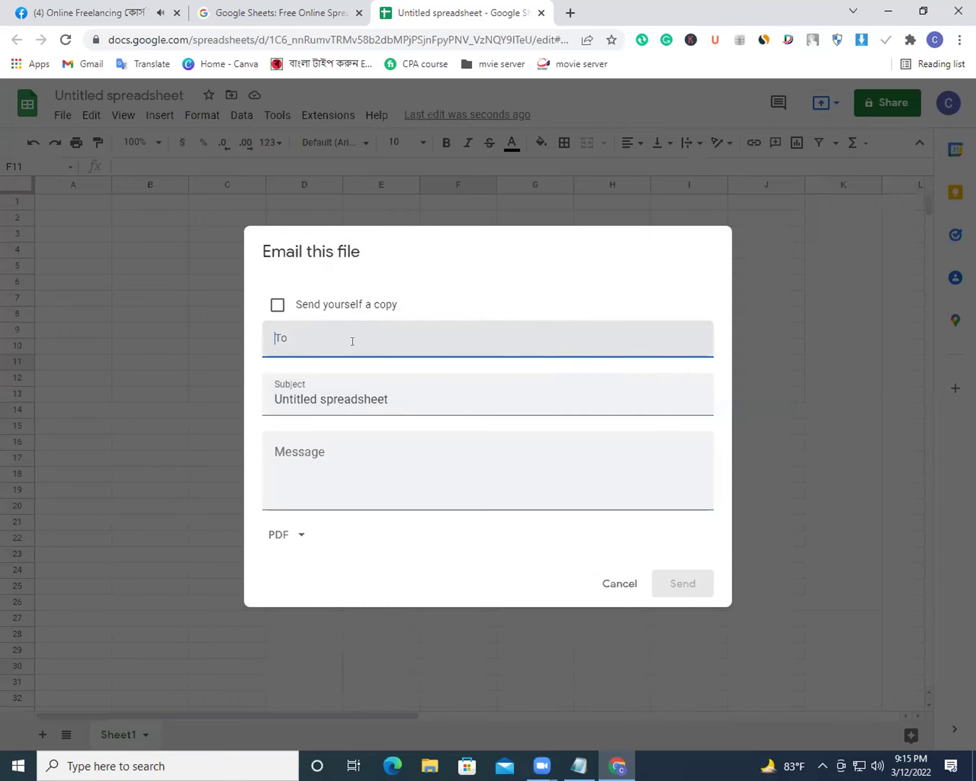
Inspect the email form's recipient, message and subject fields, cancel it, and open the File menu.
left_click(352, 341)
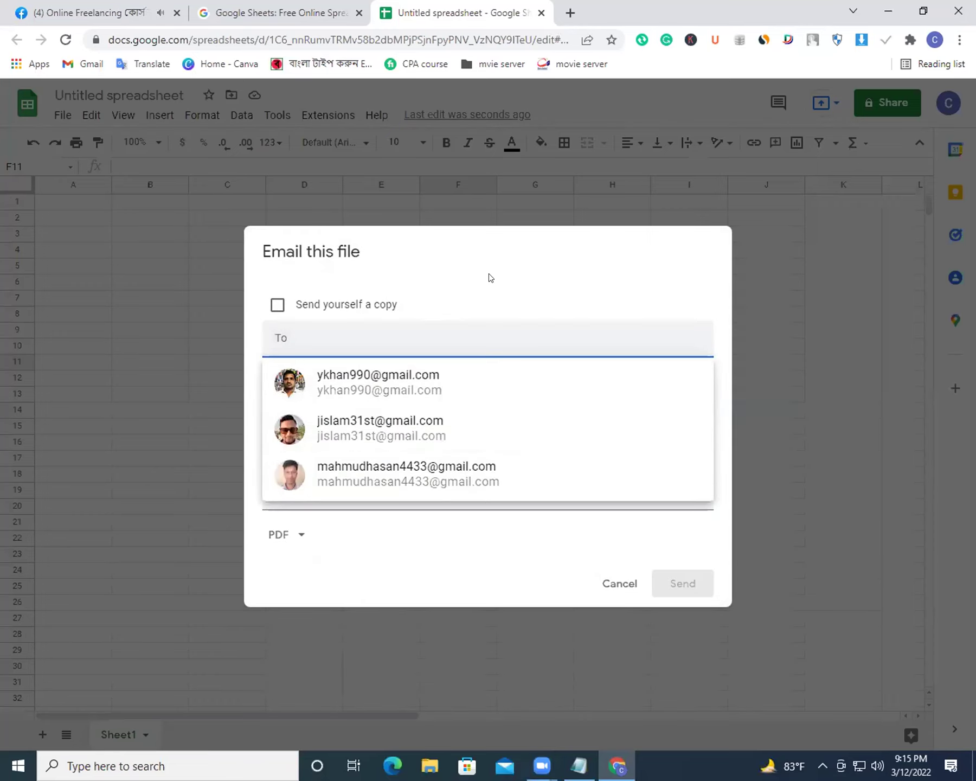
left_click(489, 276)
left_click(326, 483)
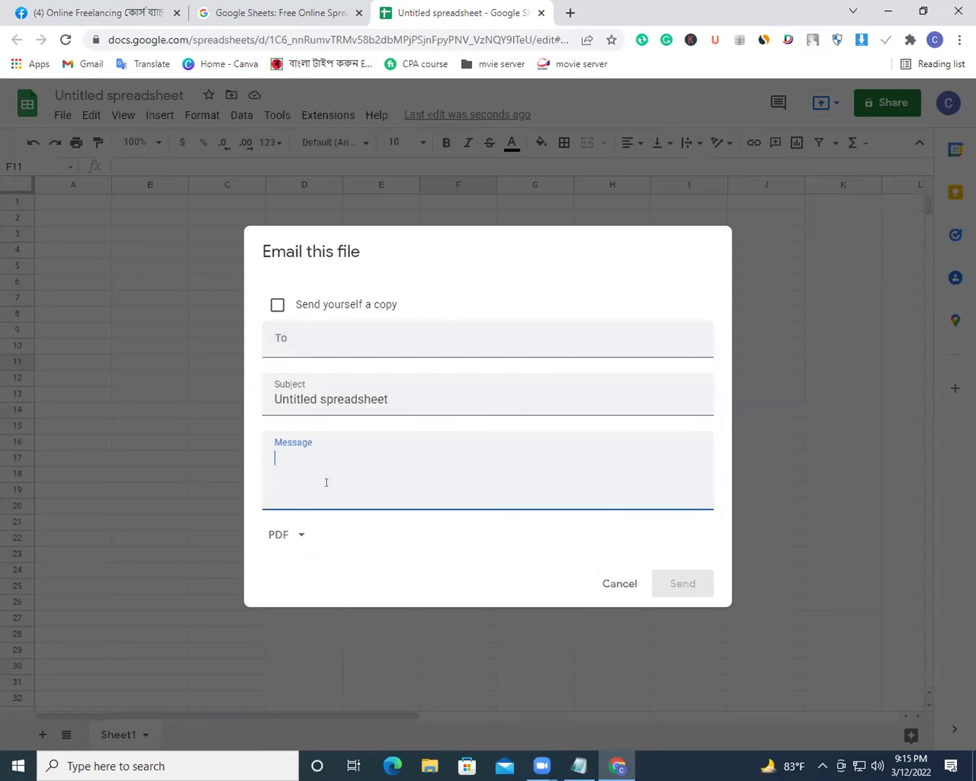
left_click_drag(400, 400, 271, 396)
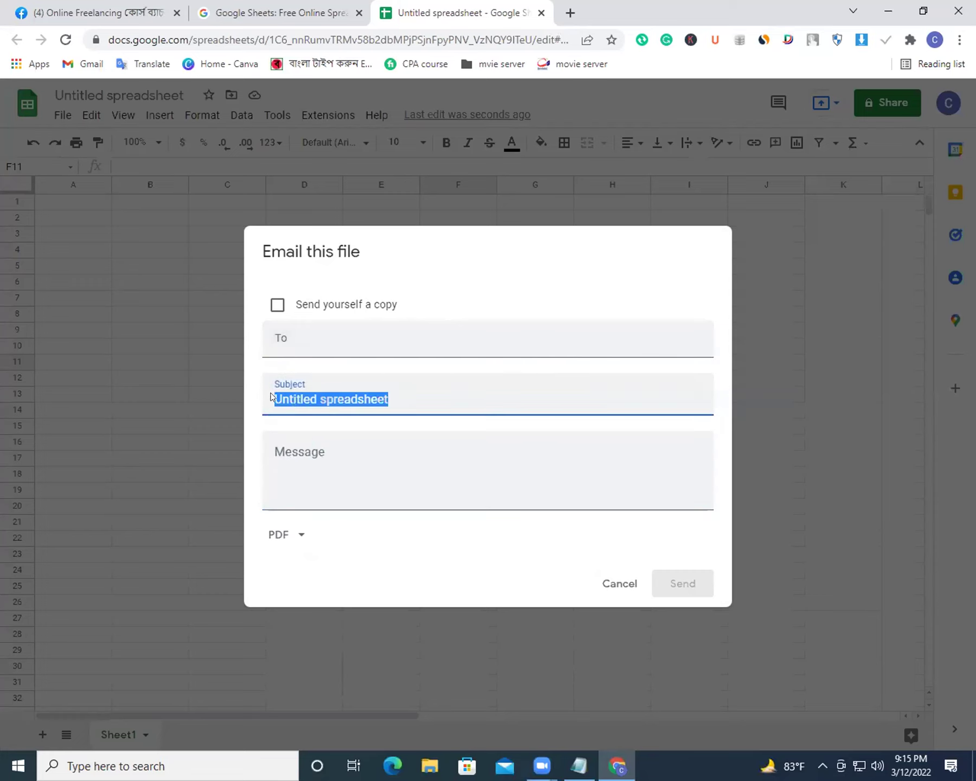
left_click(396, 398)
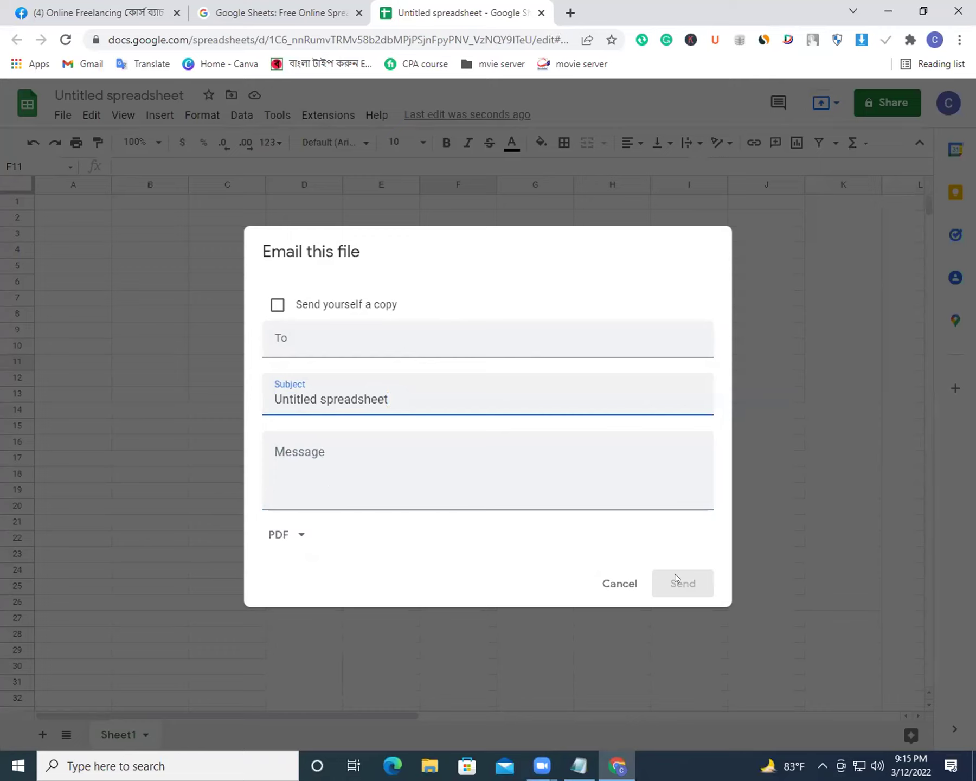
left_click(616, 583)
left_click(63, 115)
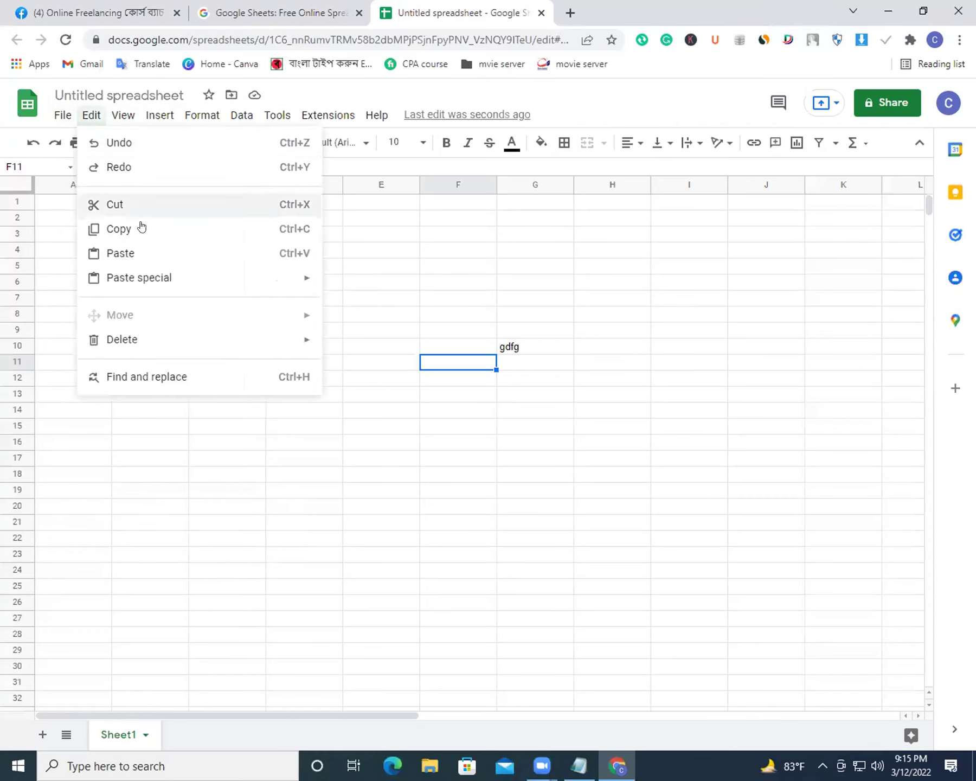
mouse_move(103, 302)
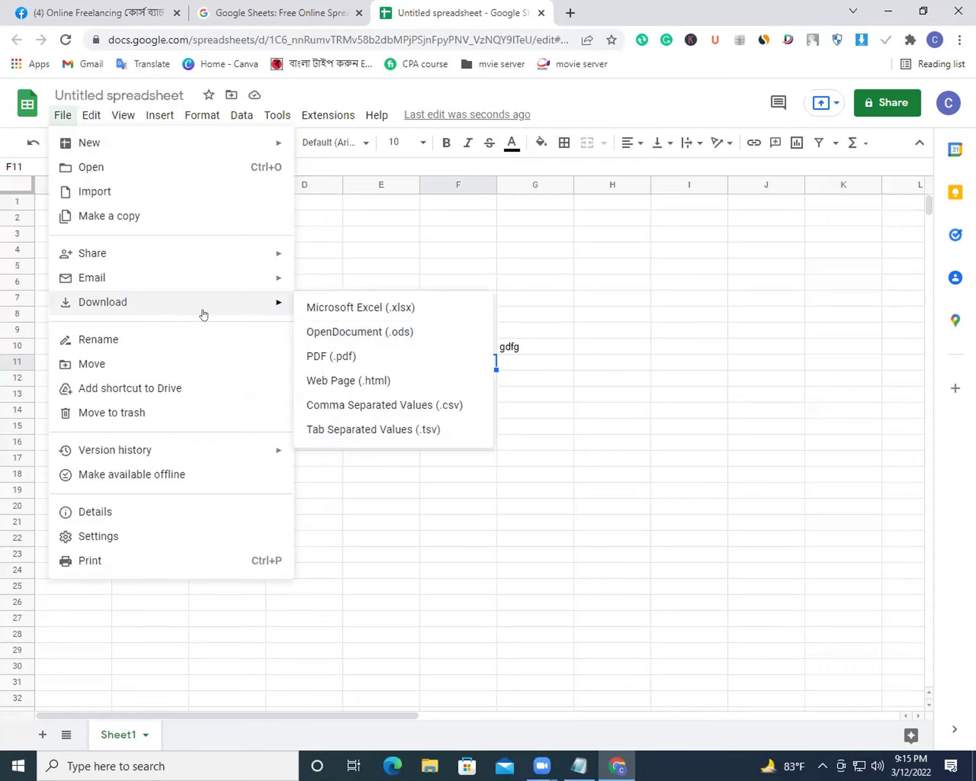
left_click(120, 559)
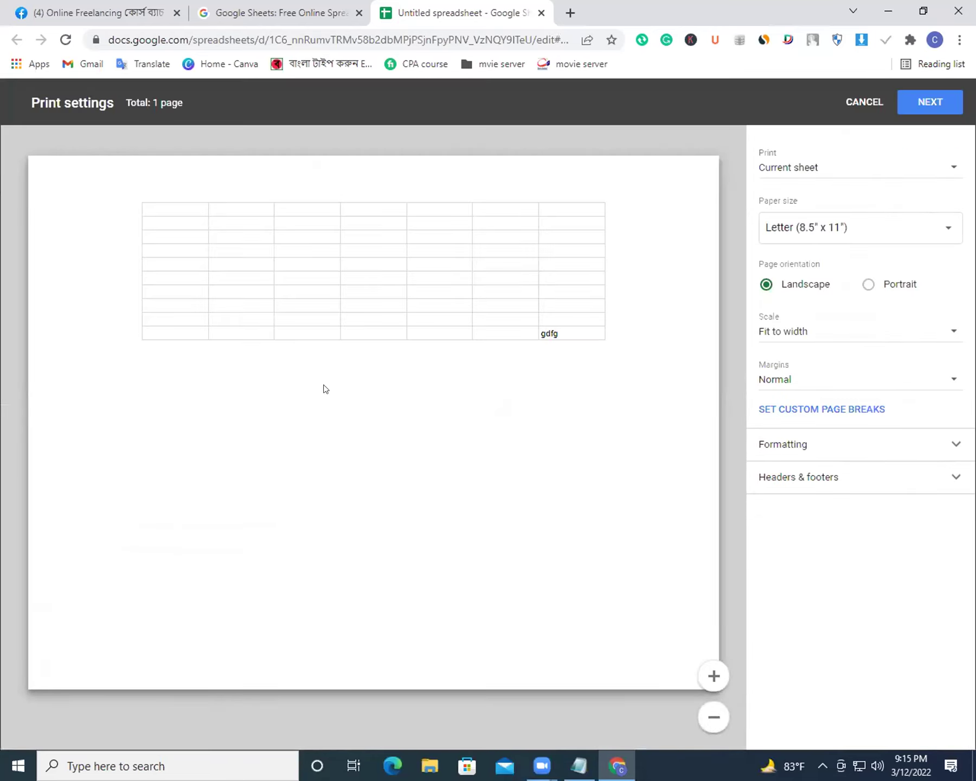
left_click(852, 104)
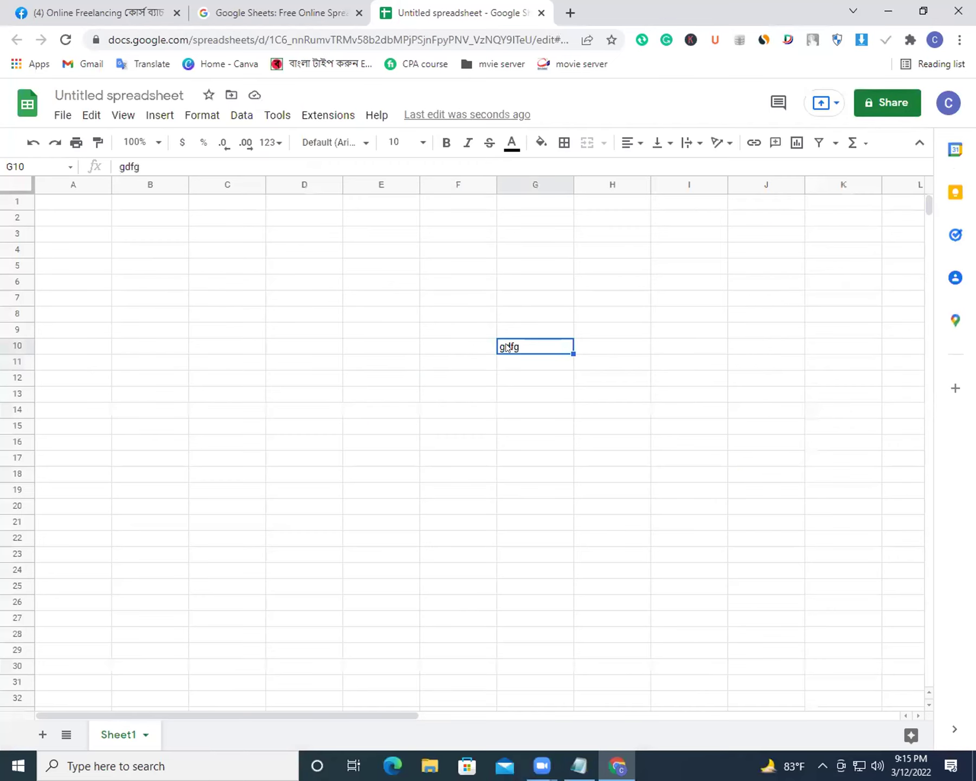
left_click(197, 285)
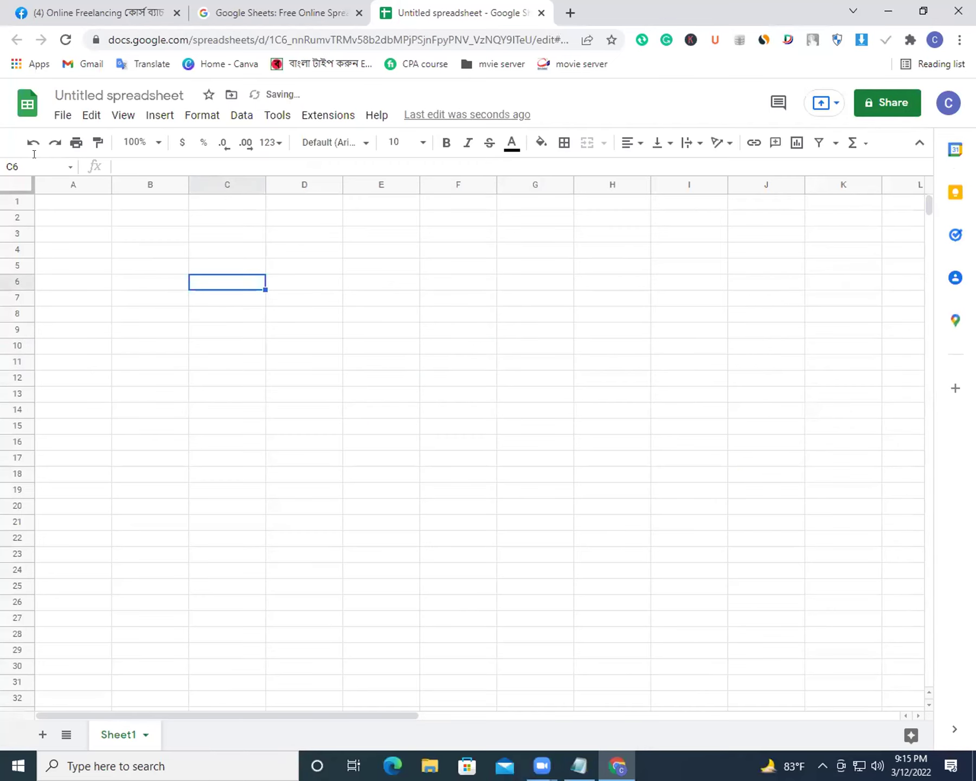
left_click(60, 115)
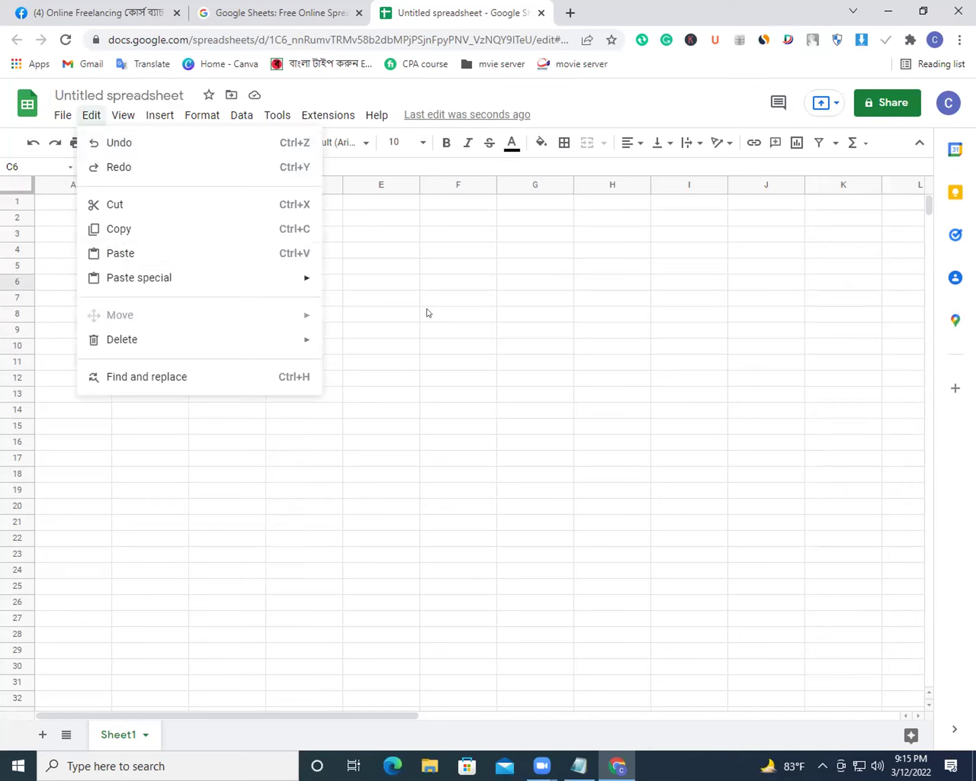
left_click(367, 252)
type("jfgjsagdf")
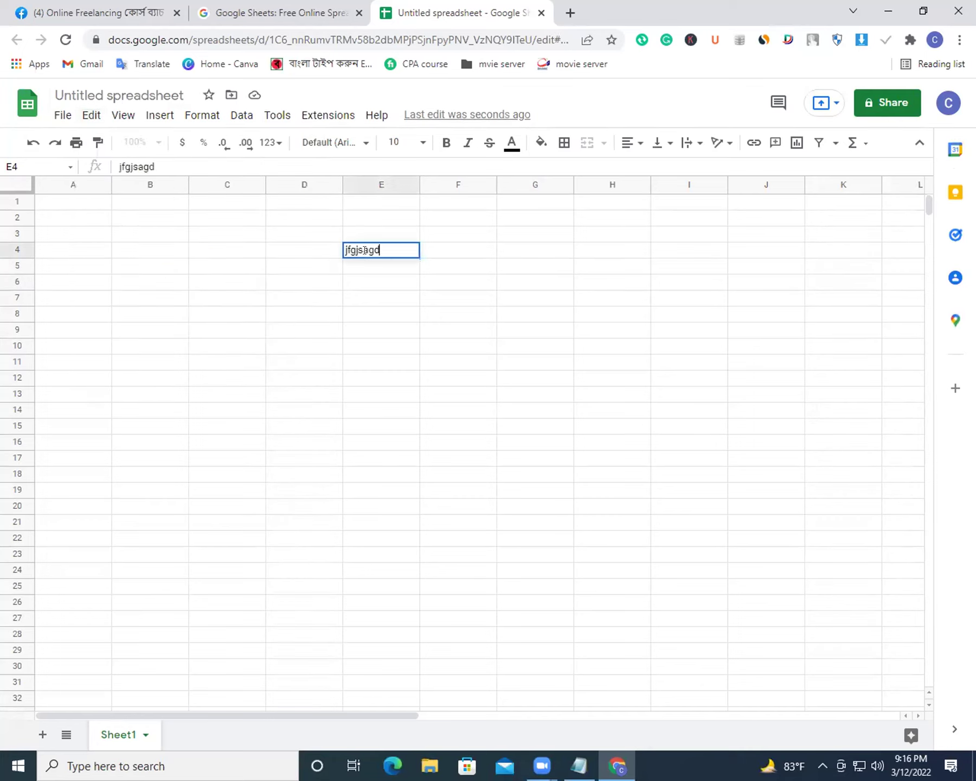
key("BackSpace")
key("BackSpace")
key("BackSpace")
left_click(93, 116)
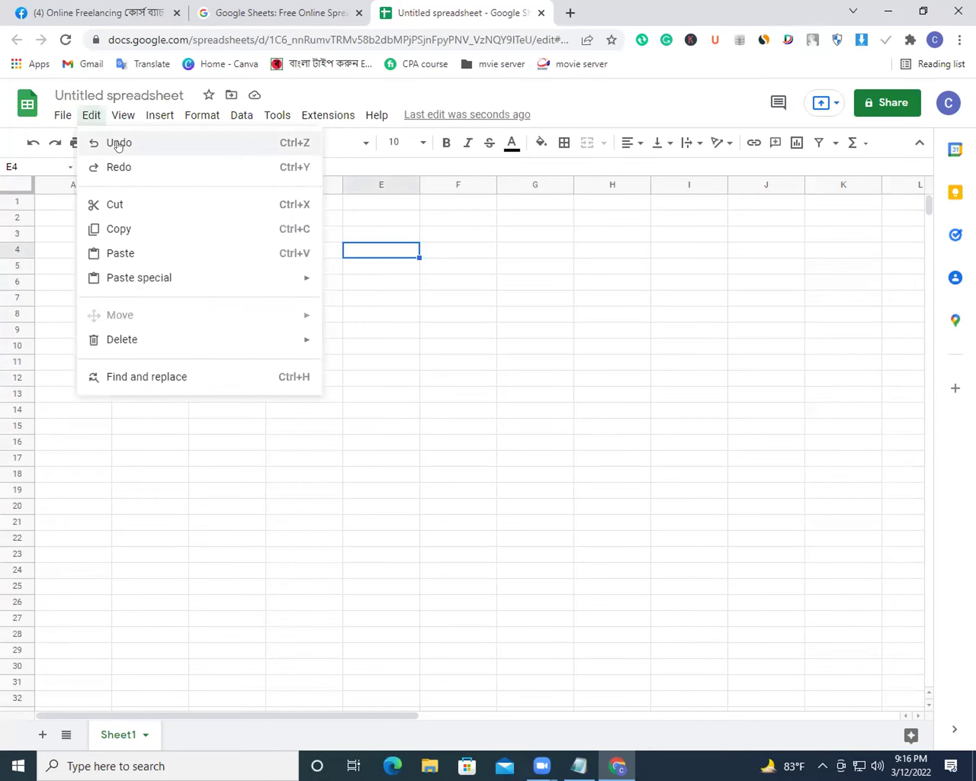
left_click(108, 142)
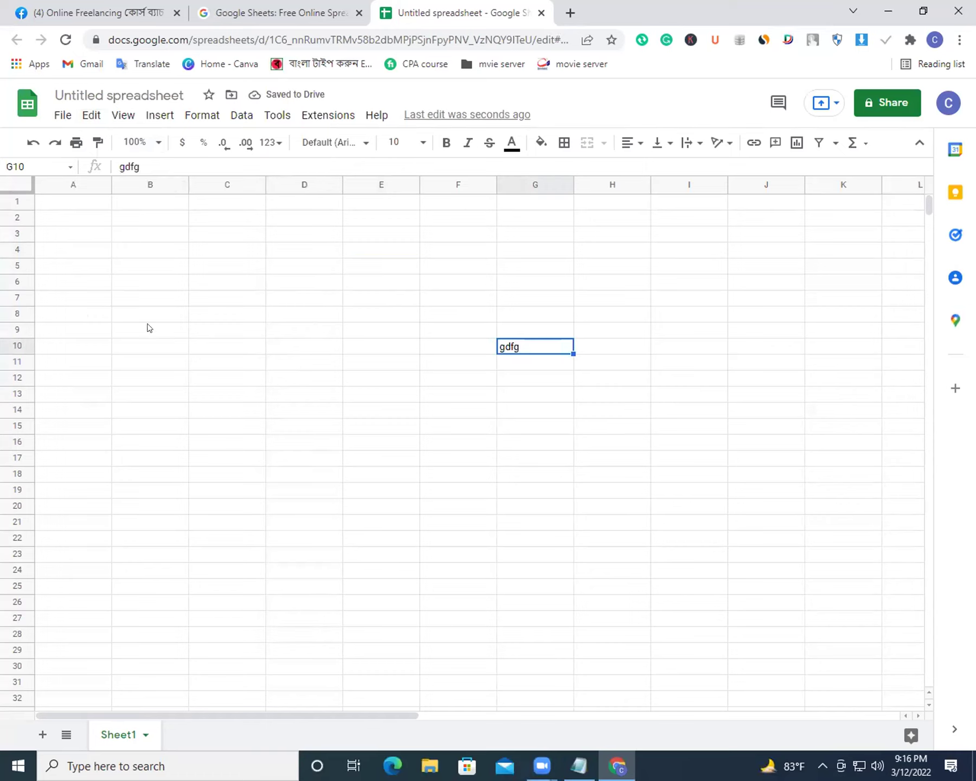
left_click(92, 115)
left_click(113, 165)
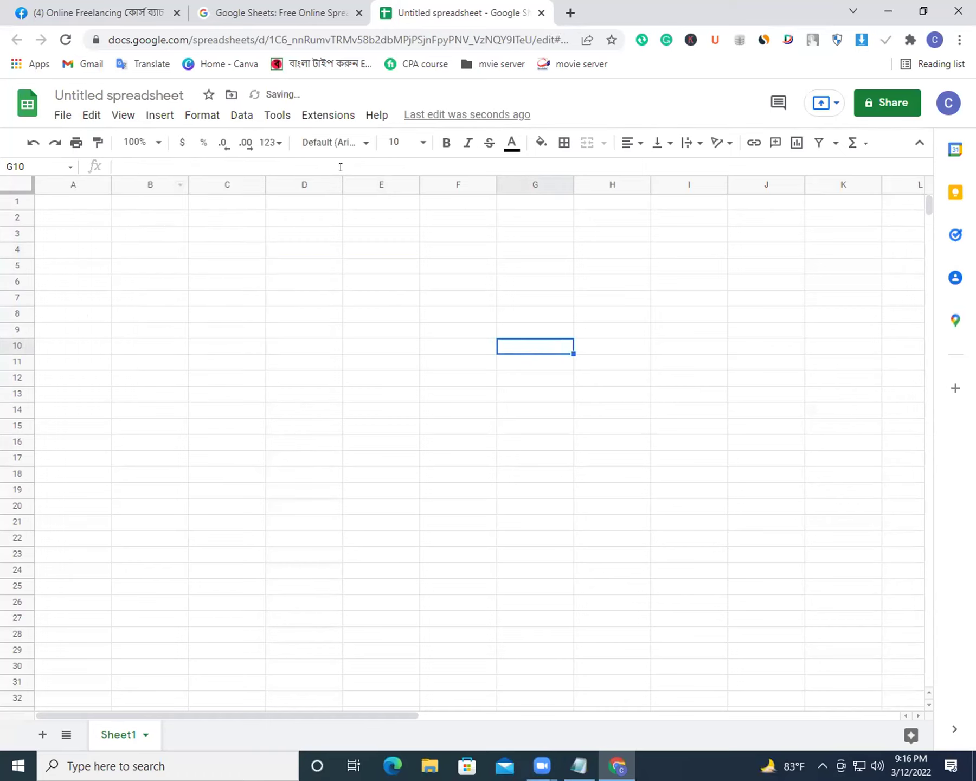
left_click(135, 297)
left_click(222, 269)
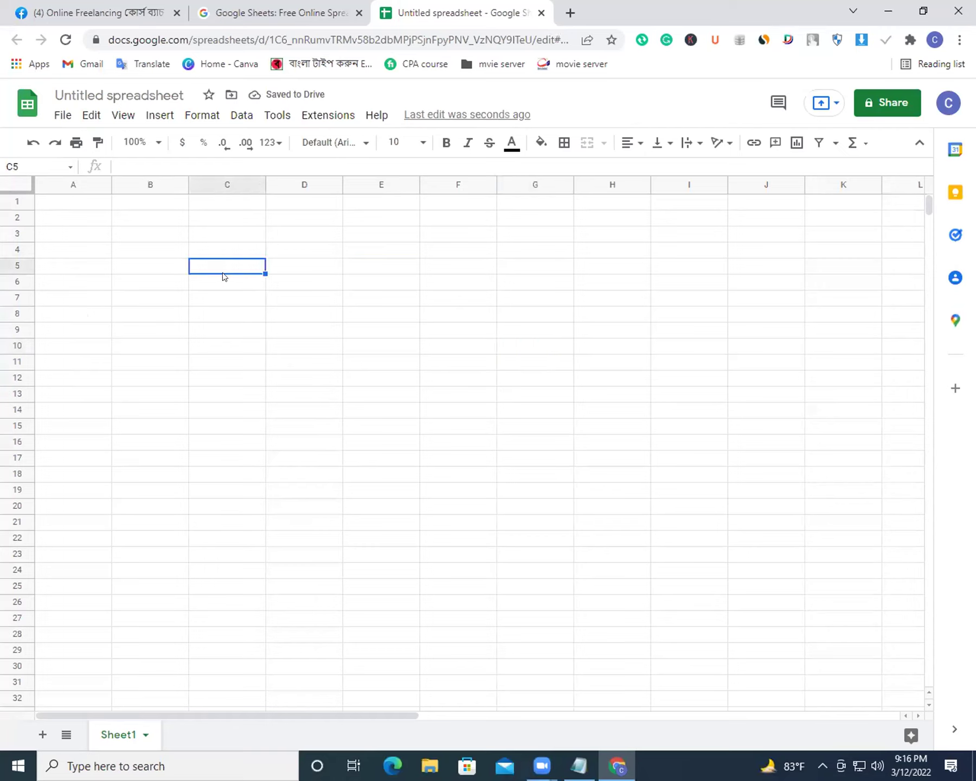
left_click(172, 234)
left_click(200, 251)
left_click(165, 230)
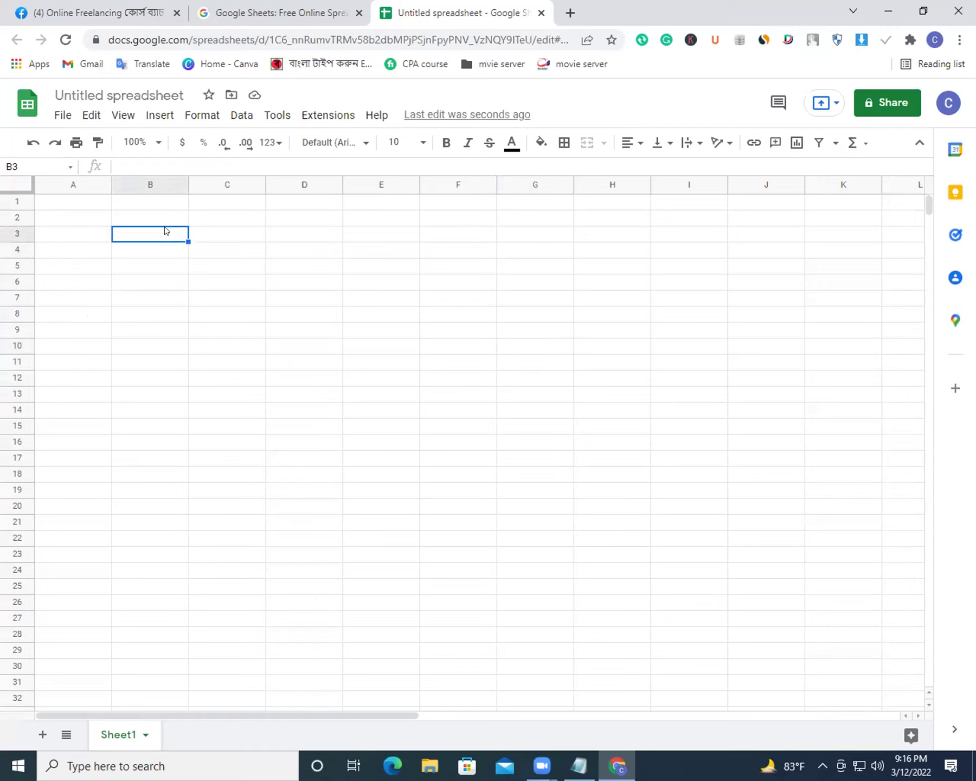
left_click(92, 112)
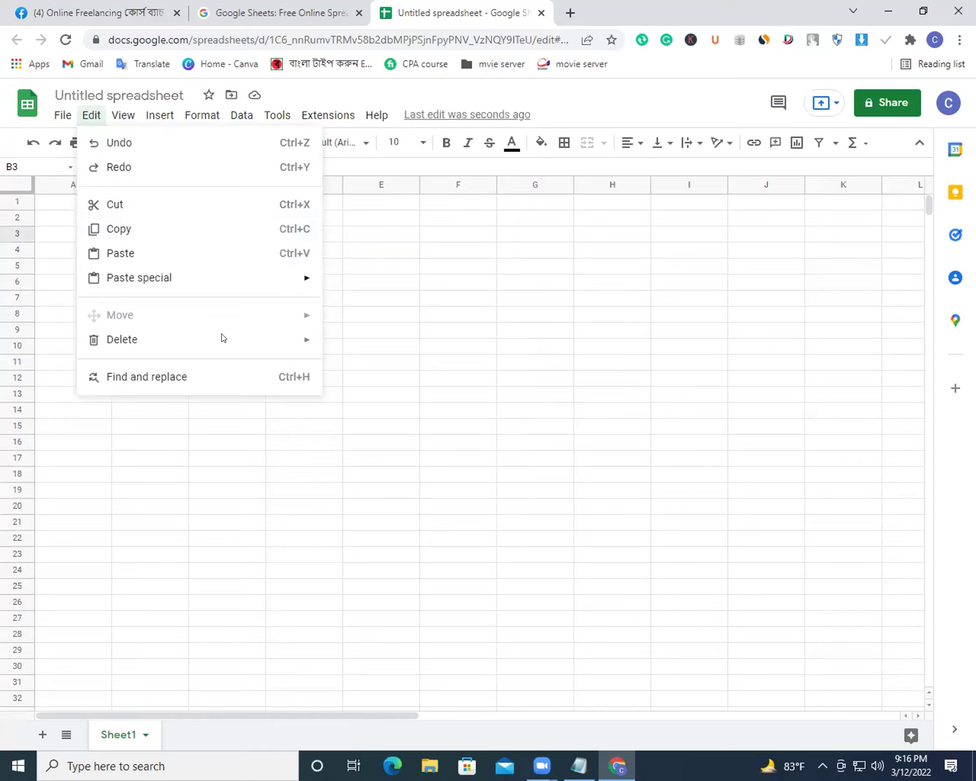
left_click(211, 386)
Move the Find and replace panel aside and try its search and replacement fields.
left_click_drag(481, 260, 687, 280)
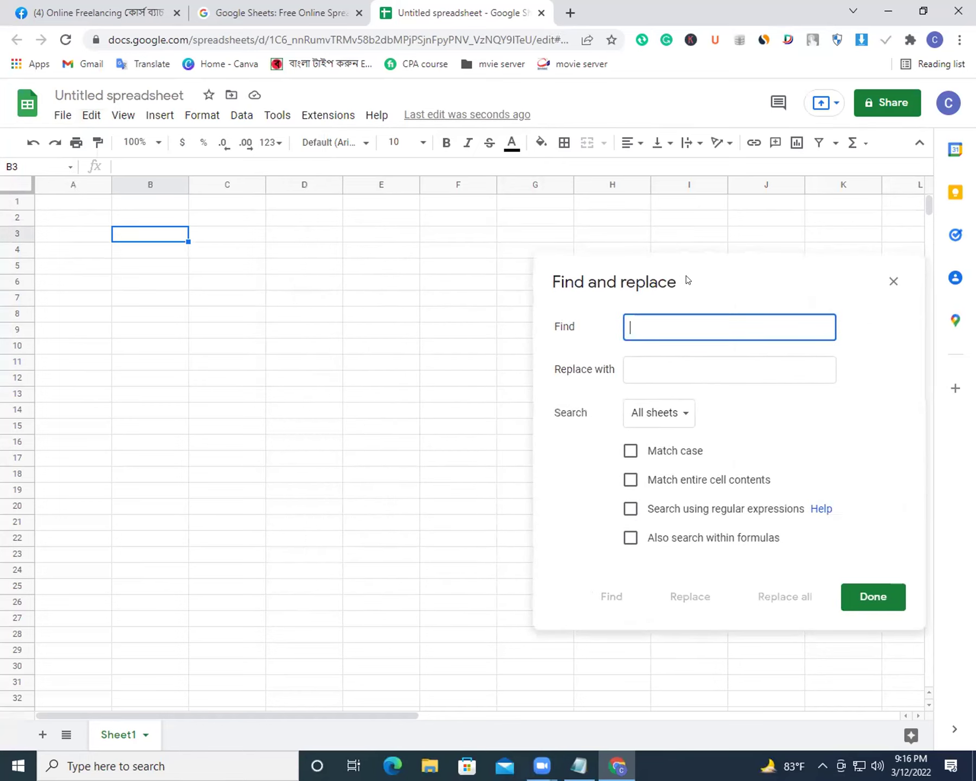
left_click(349, 358)
left_click(652, 328)
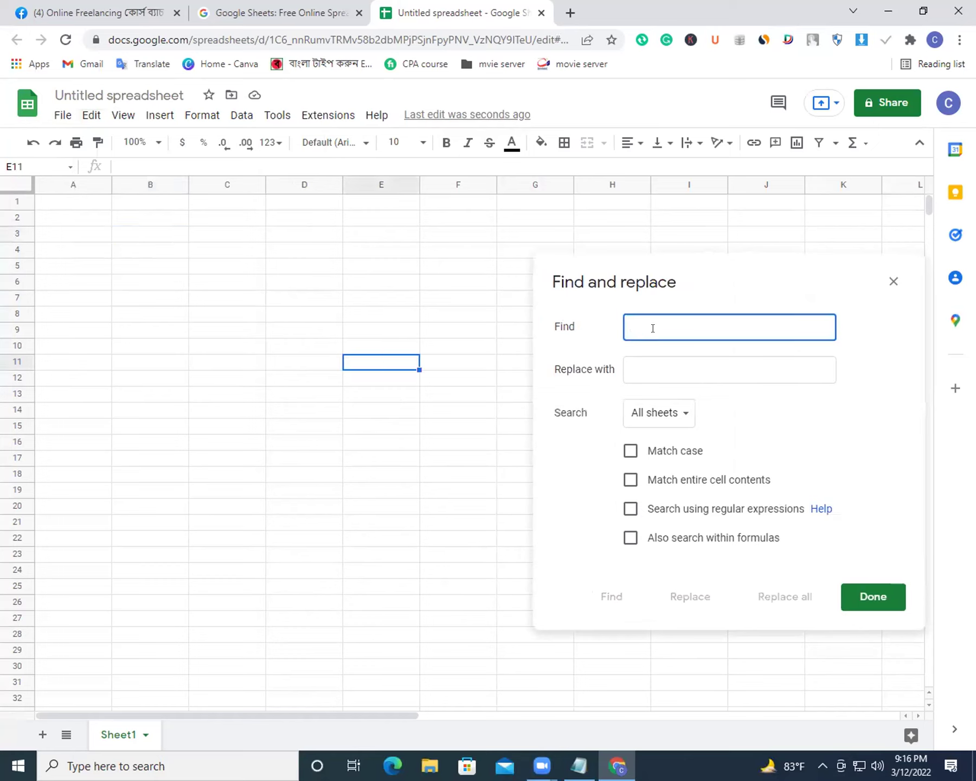
key("Tab")
left_click(654, 317)
left_click(668, 376)
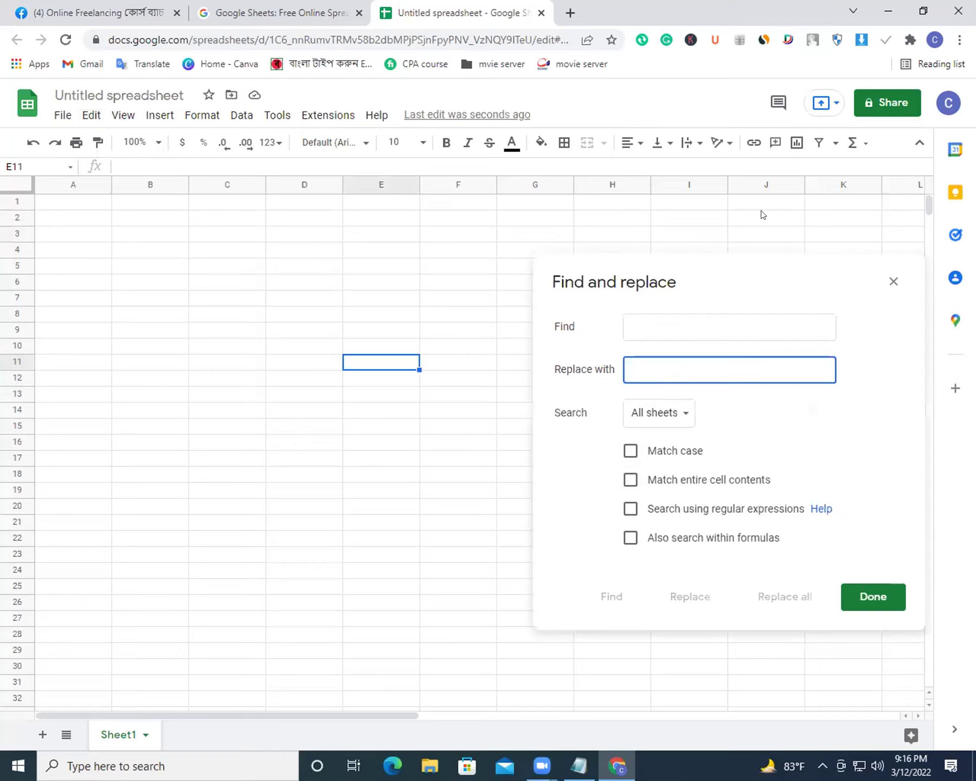
left_click(688, 322)
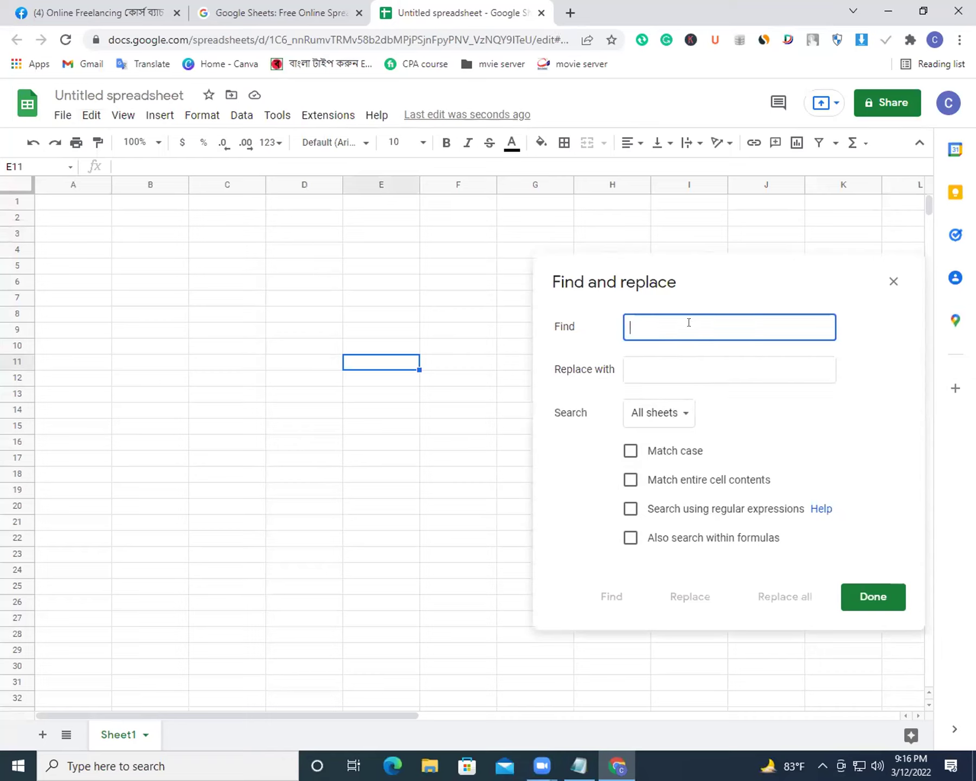
Type the same sample name into D12, D5, F8, B23 and E25.
double_click(323, 378)
type("jkgsahdf")
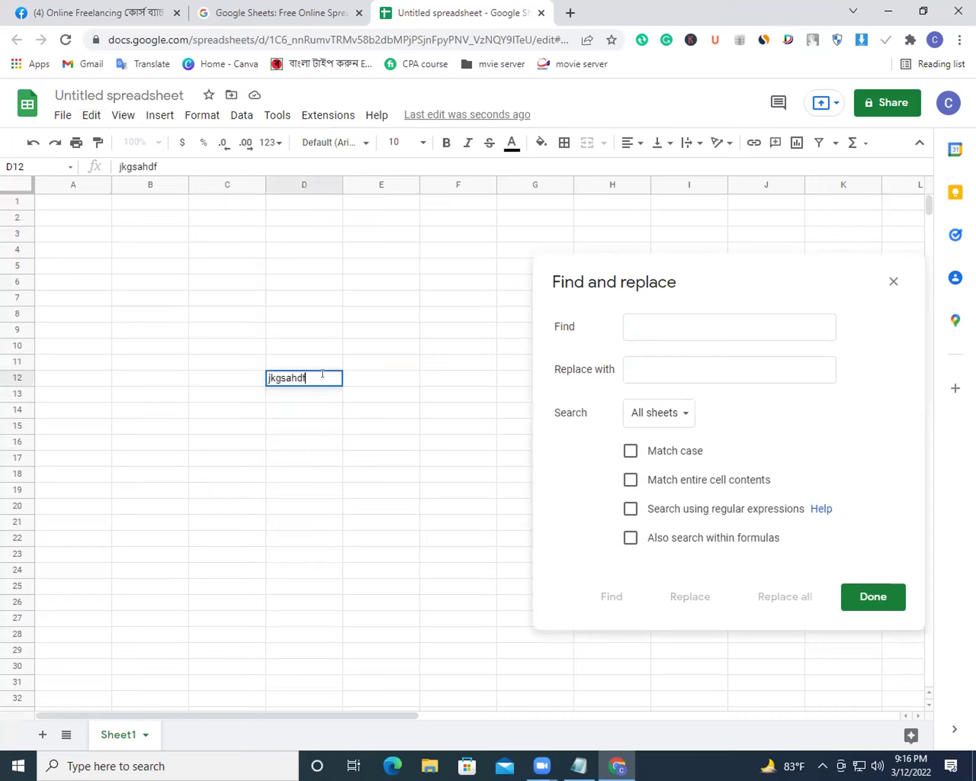
key("BackSpace")
key("BackSpace")
key("BackSpace")
type("shakil")
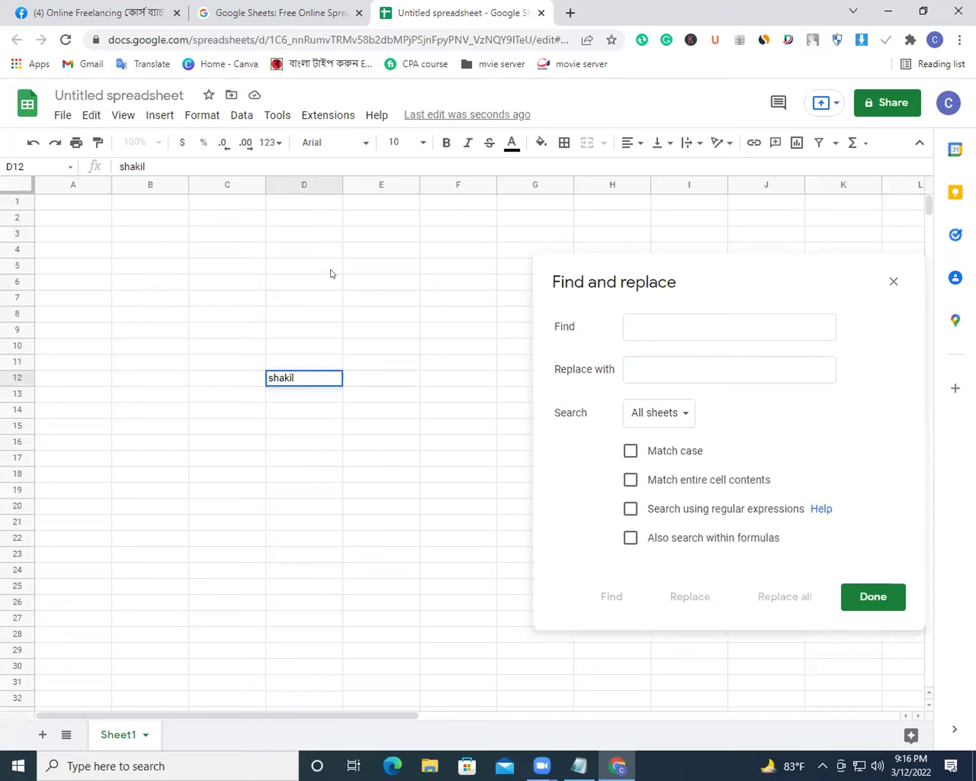
left_click(332, 273)
type("shakil")
left_click(422, 319)
type("shakil")
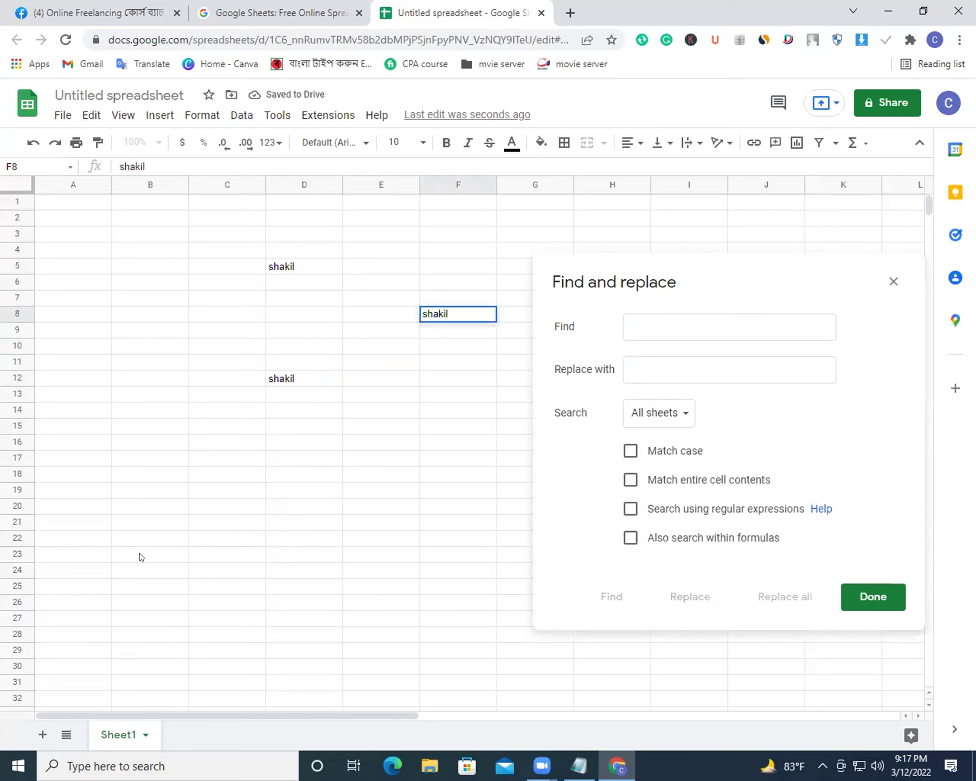
left_click(140, 553)
type("shakil")
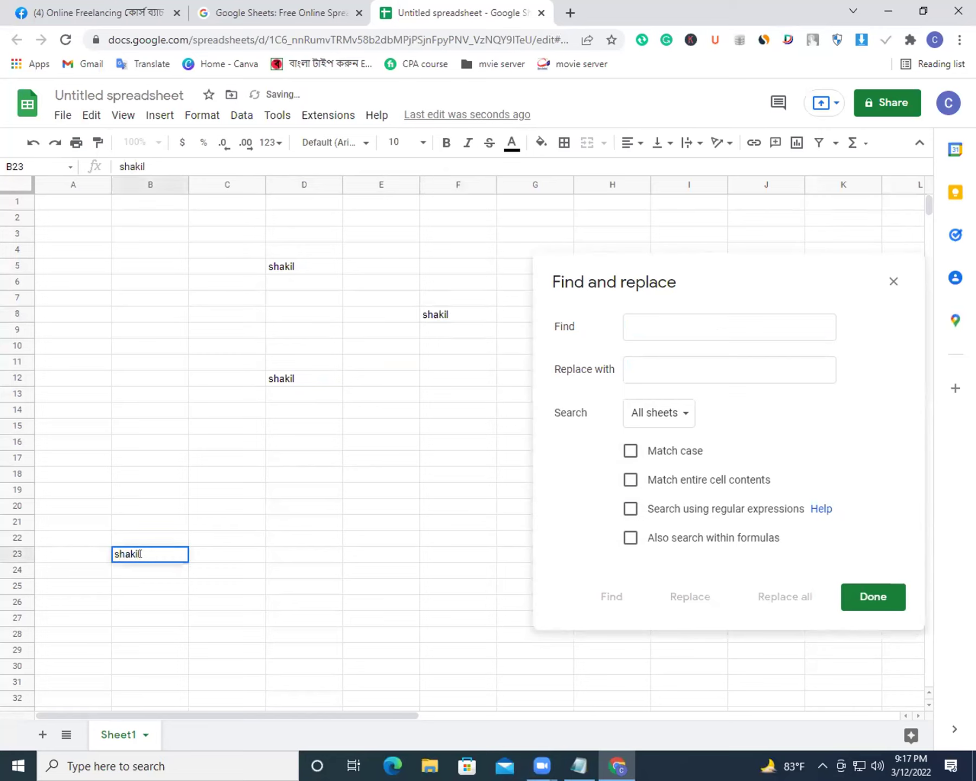
left_click(407, 578)
type("shakil")
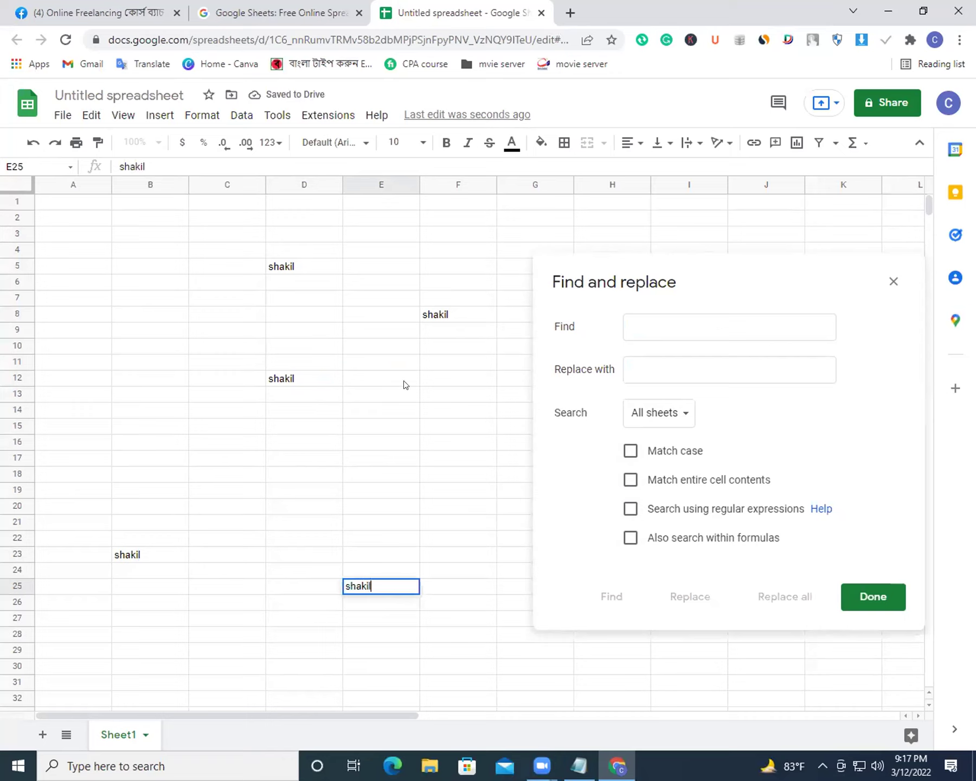
left_click(405, 384)
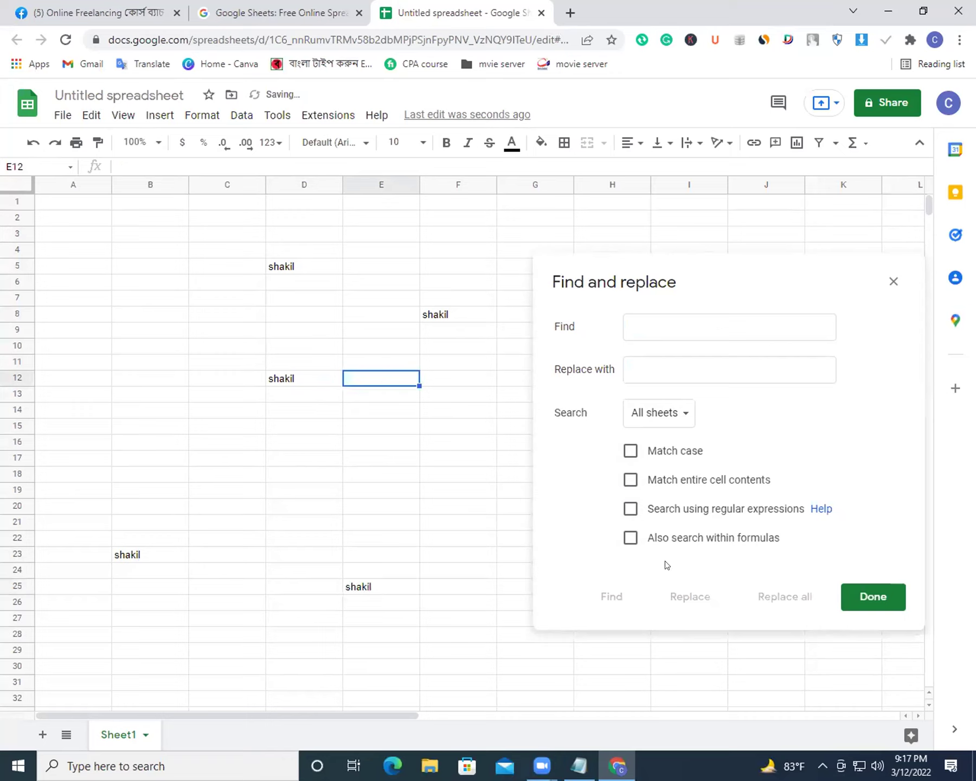
Search for the sample name, jump to its first match, then Replace all with the new name.
left_click(655, 324)
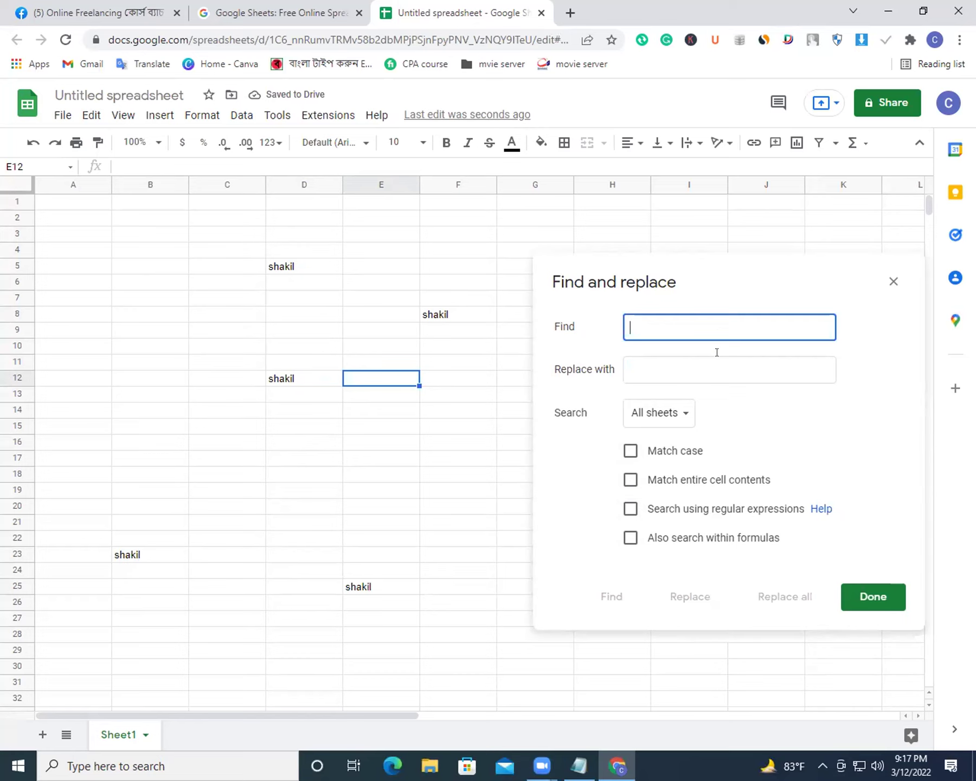
type("shakil")
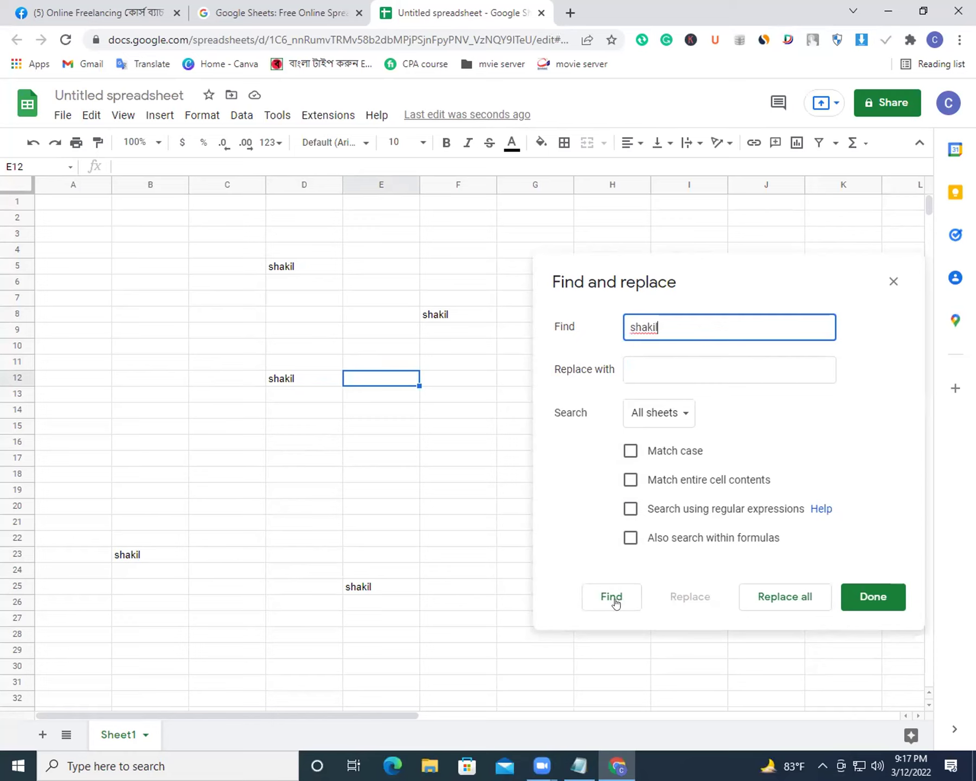
left_click(613, 596)
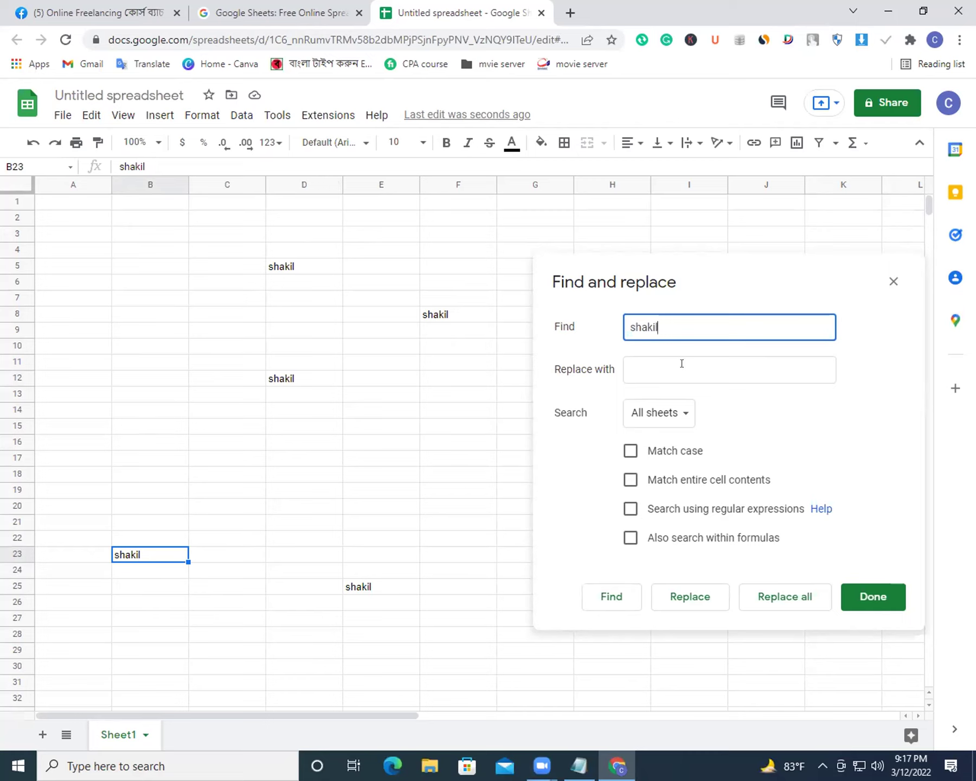
left_click(640, 364)
type("rofil")
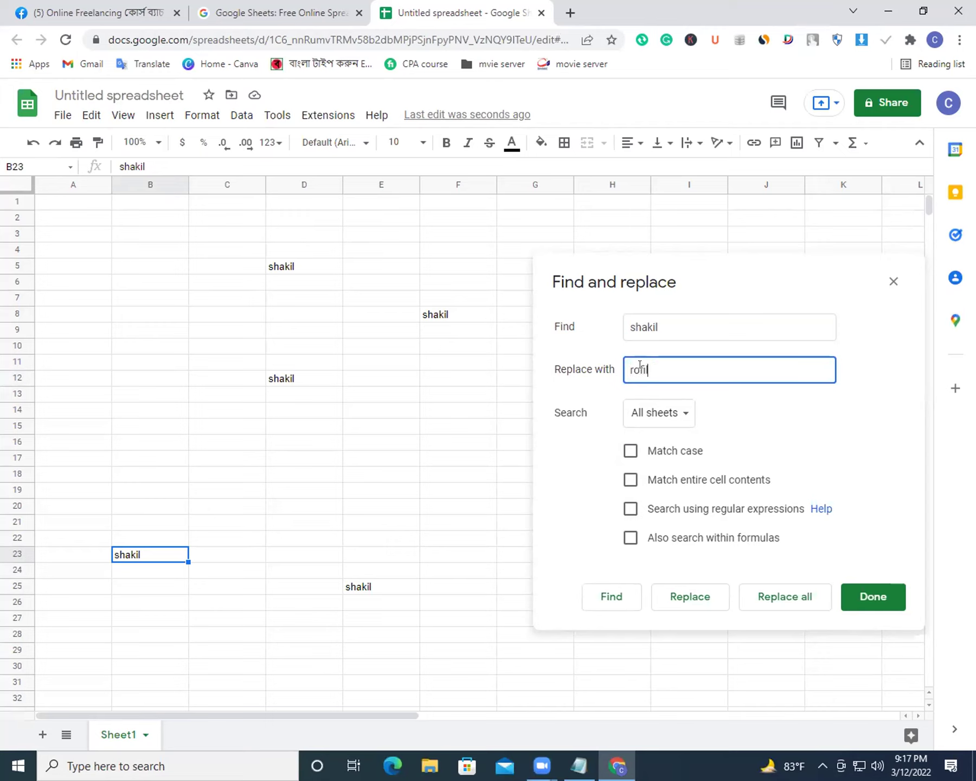
left_click(769, 597)
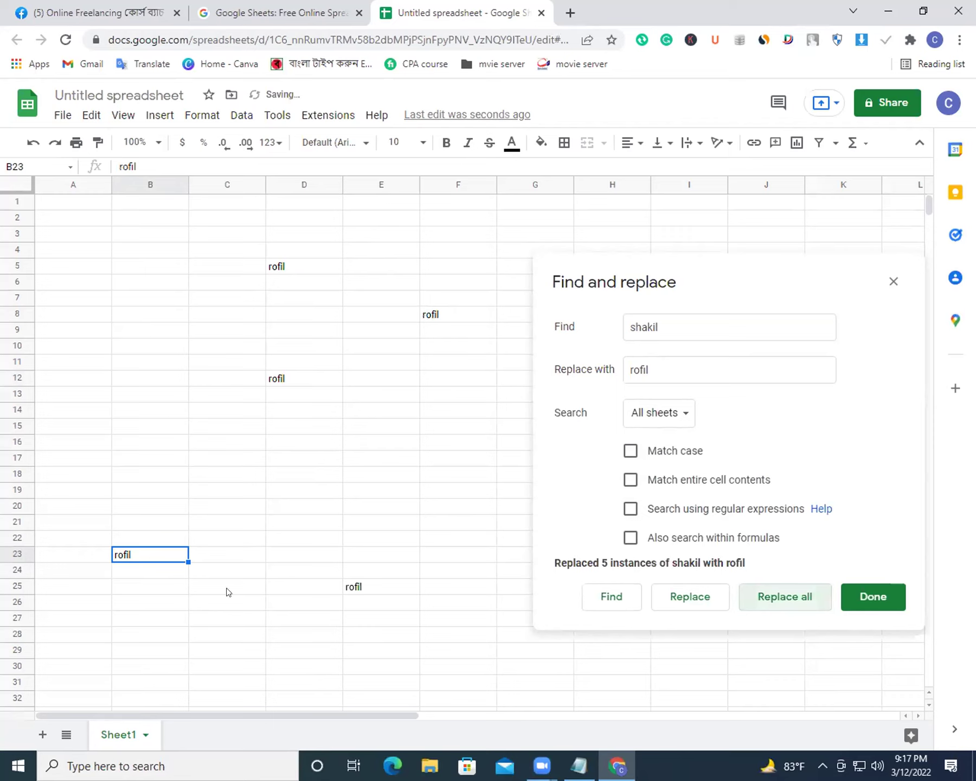
Swap the Find and Replace-with entries and replace all five cells back to the original name.
left_click_drag(665, 365, 592, 371)
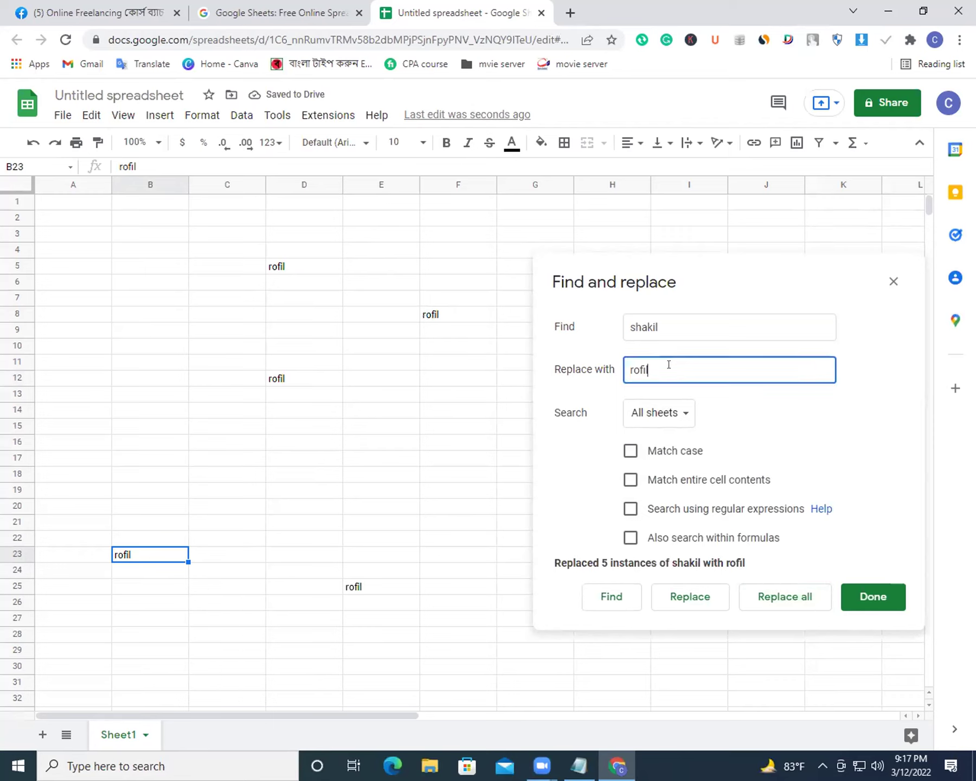
key("BackSpace")
left_click_drag(662, 331, 618, 326)
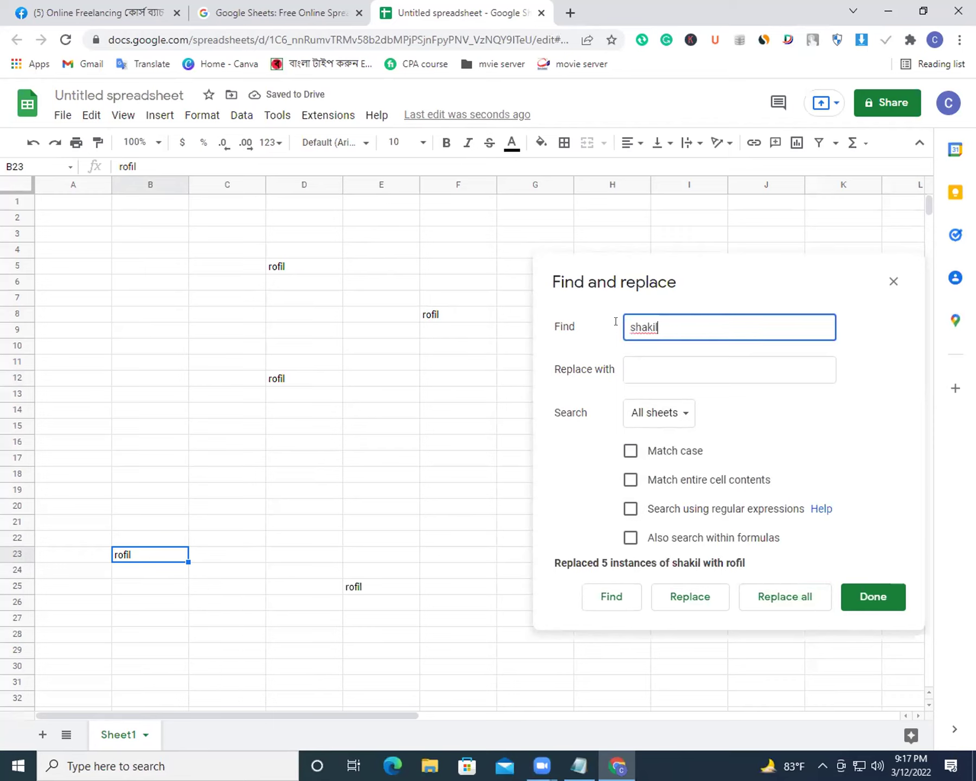
type("rofil")
left_click(651, 364)
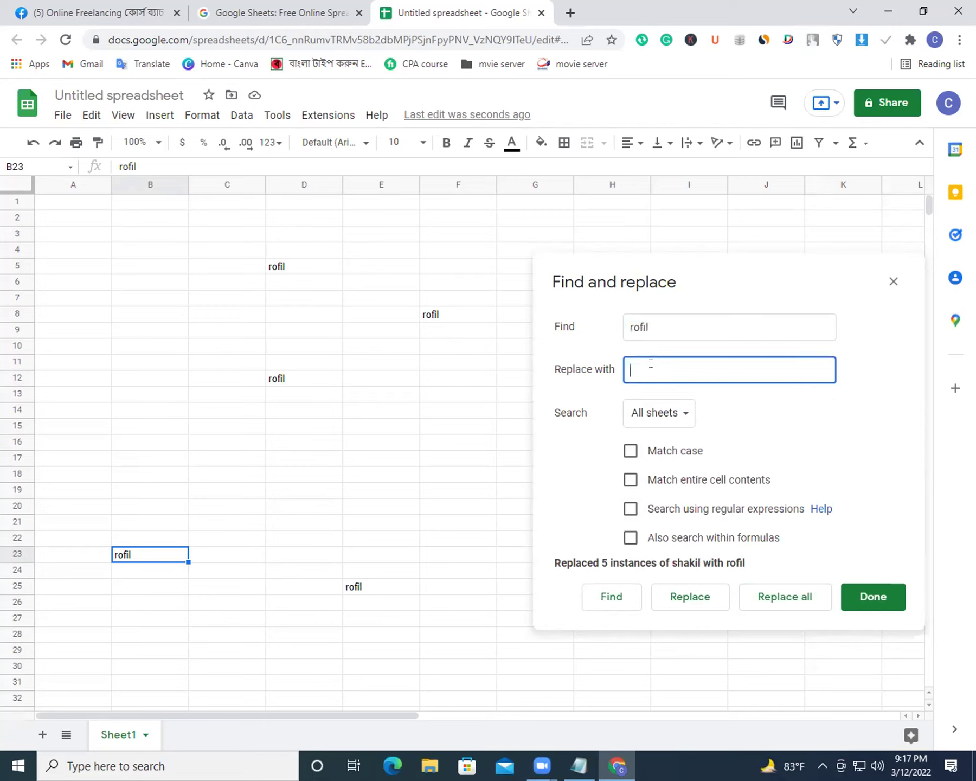
left_click(554, 326)
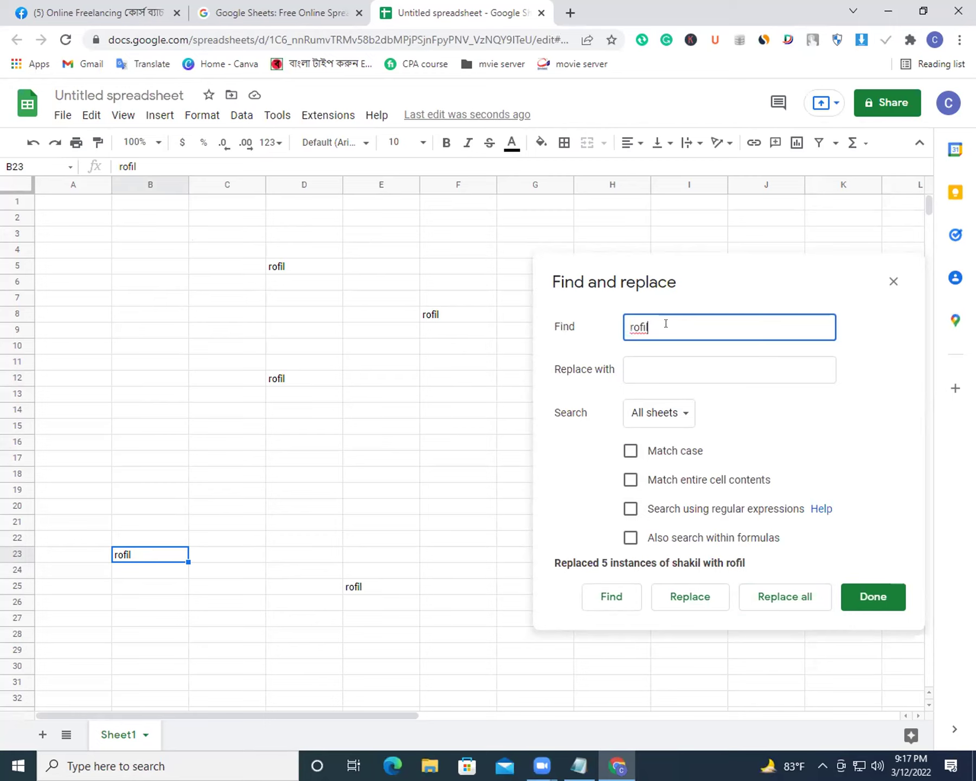
left_click(688, 374)
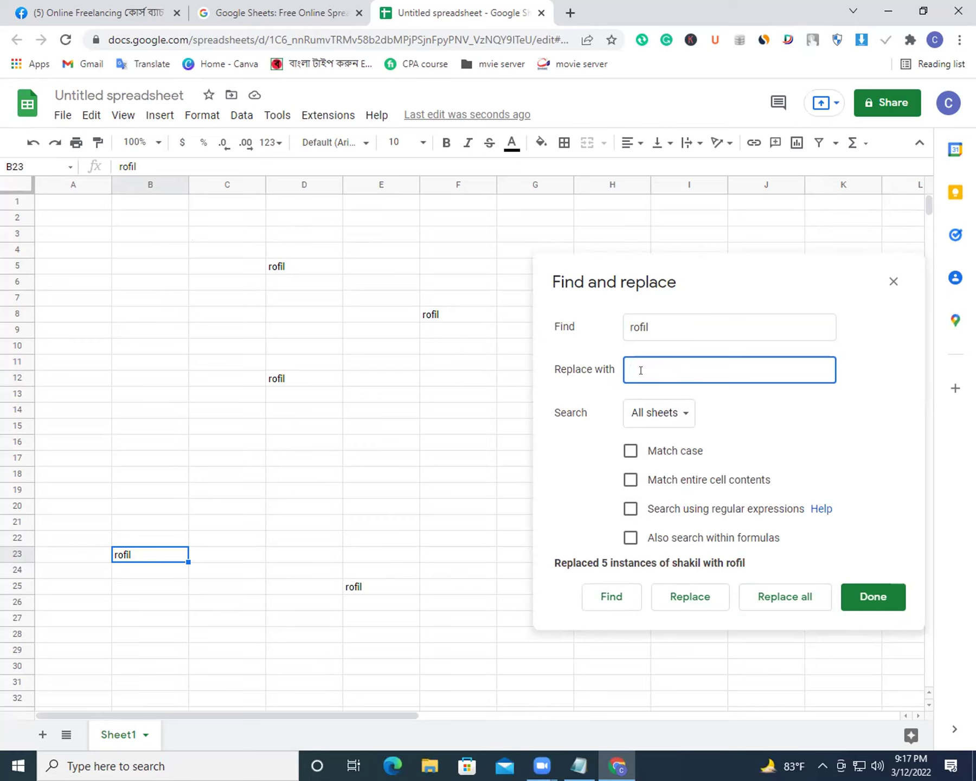
type("shakil")
left_click(765, 596)
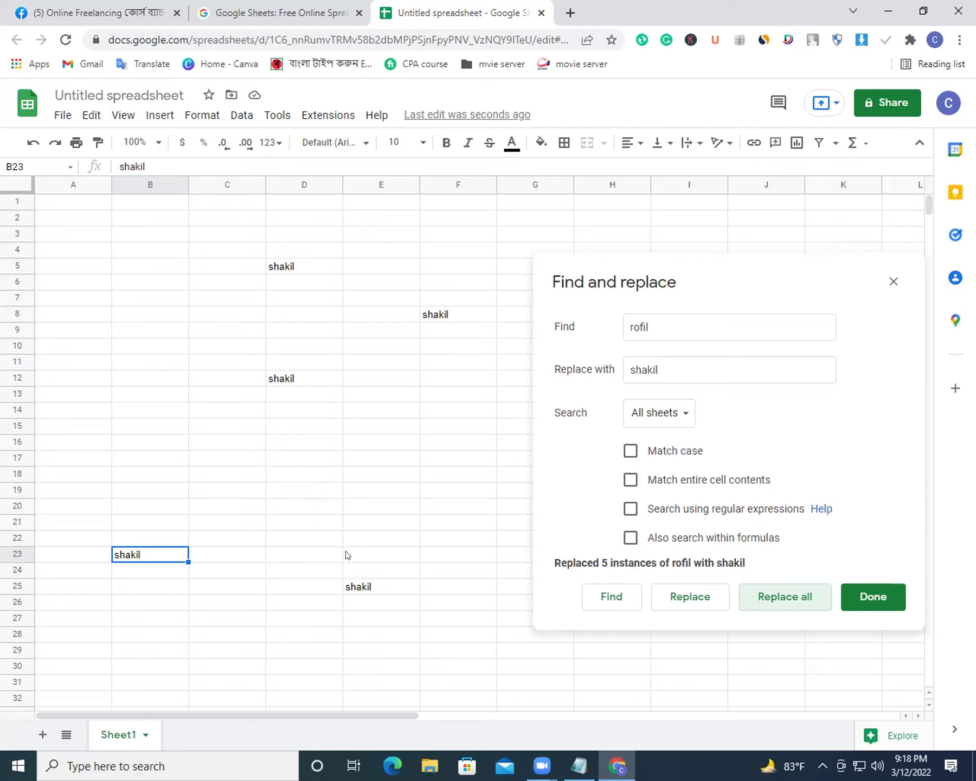
Return to the sheet grid and close the Find and replace panel.
left_click(430, 507)
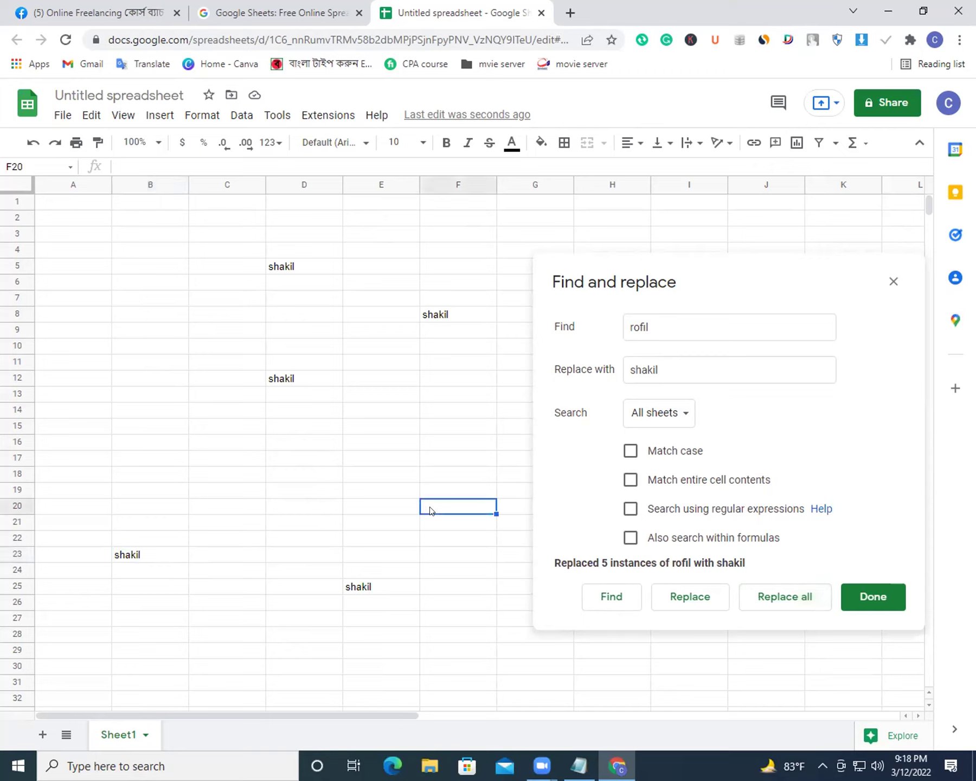
left_click(373, 482)
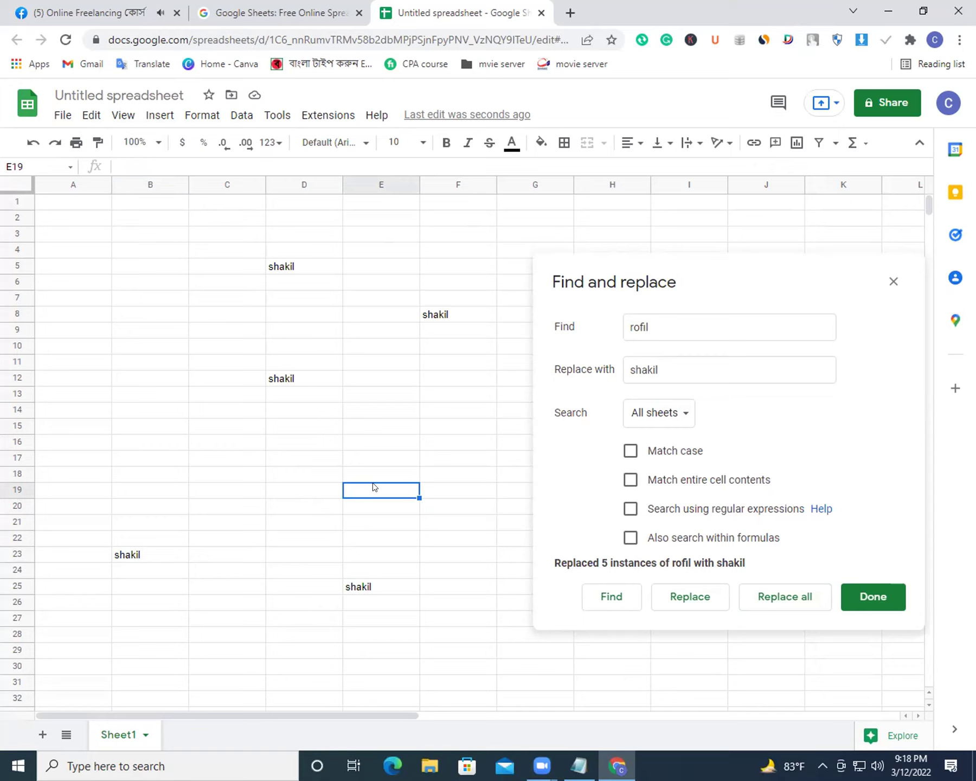
left_click(893, 282)
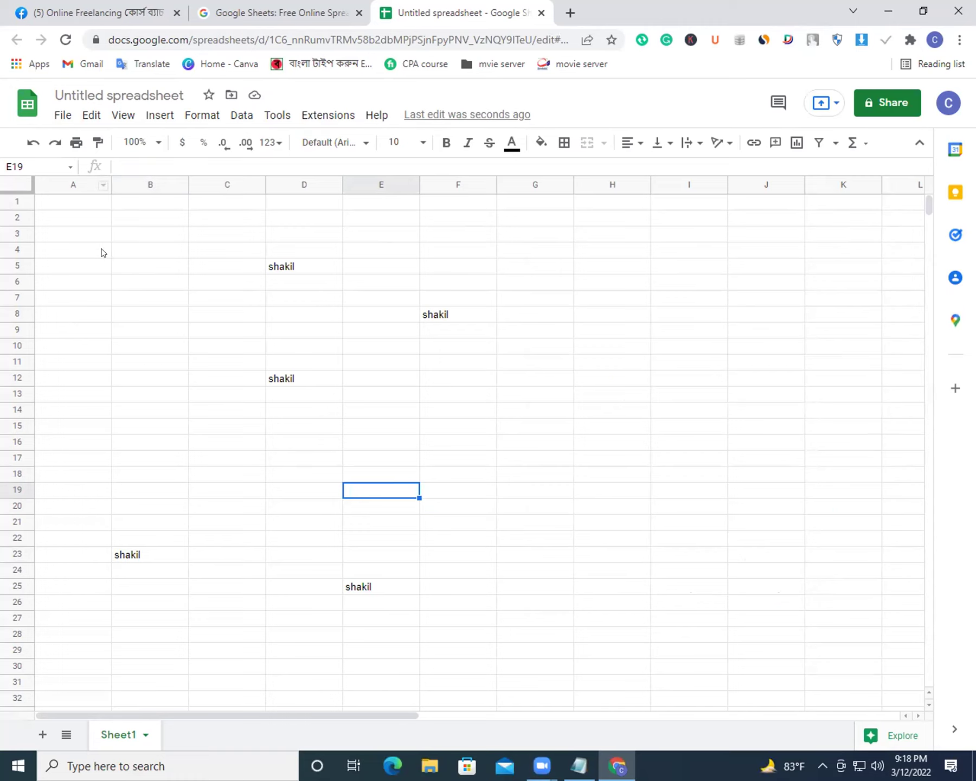
Delete the contents of A4:F26 so no sample names remain on Sheet1.
left_click_drag(103, 252, 472, 604)
key("Delete")
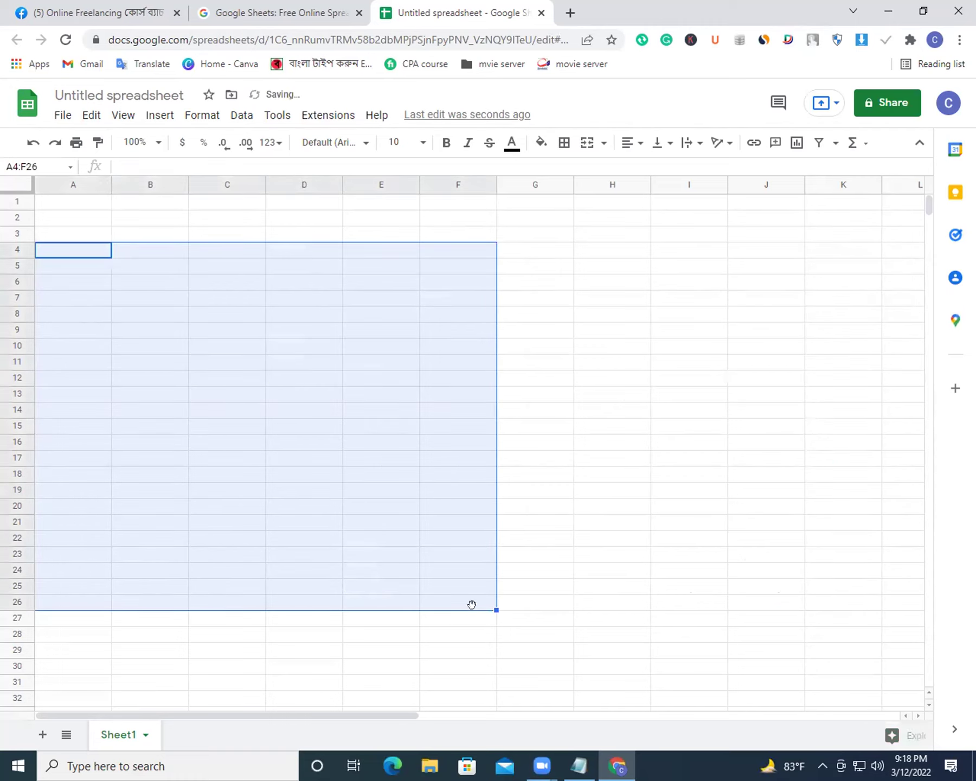
left_click(599, 362)
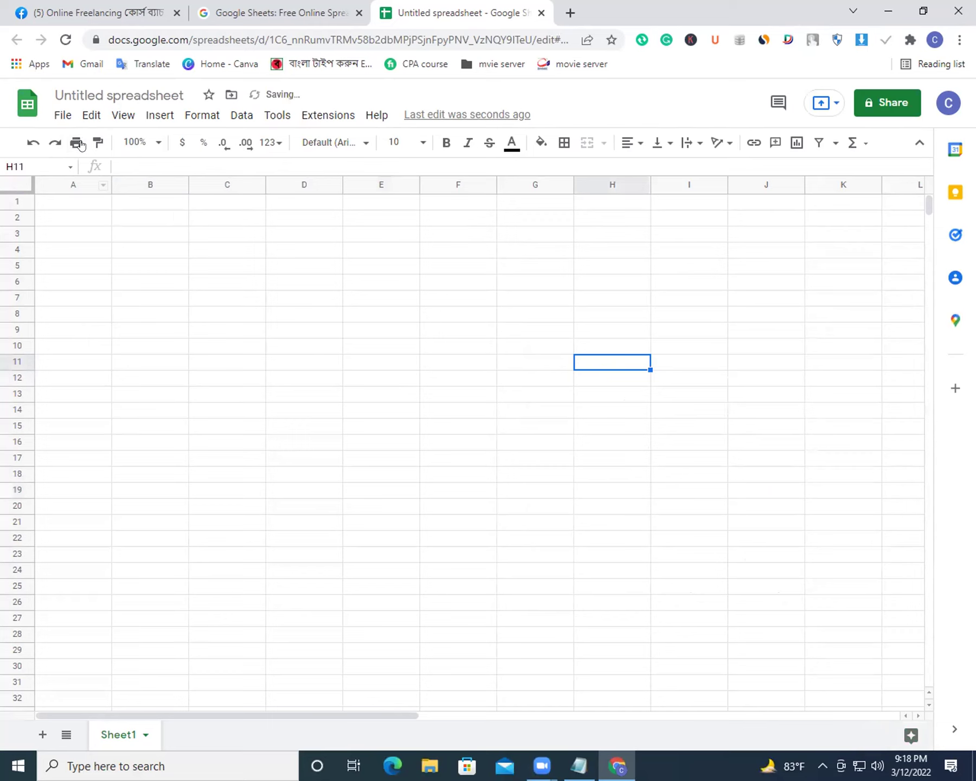
left_click(124, 120)
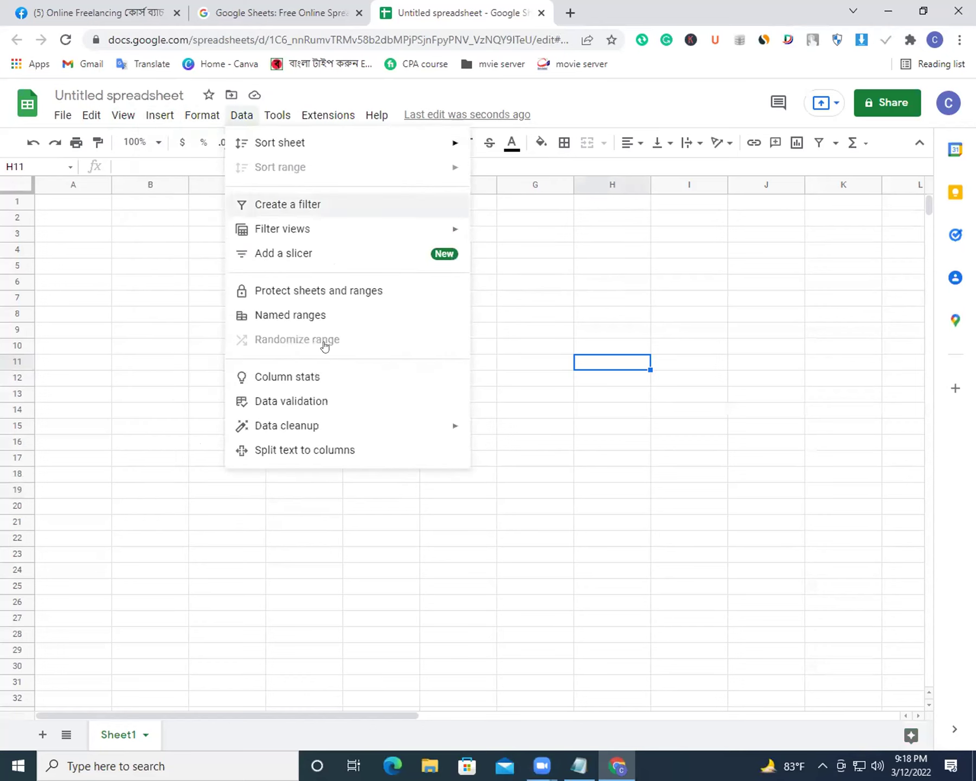
left_click(539, 458)
left_click(349, 438)
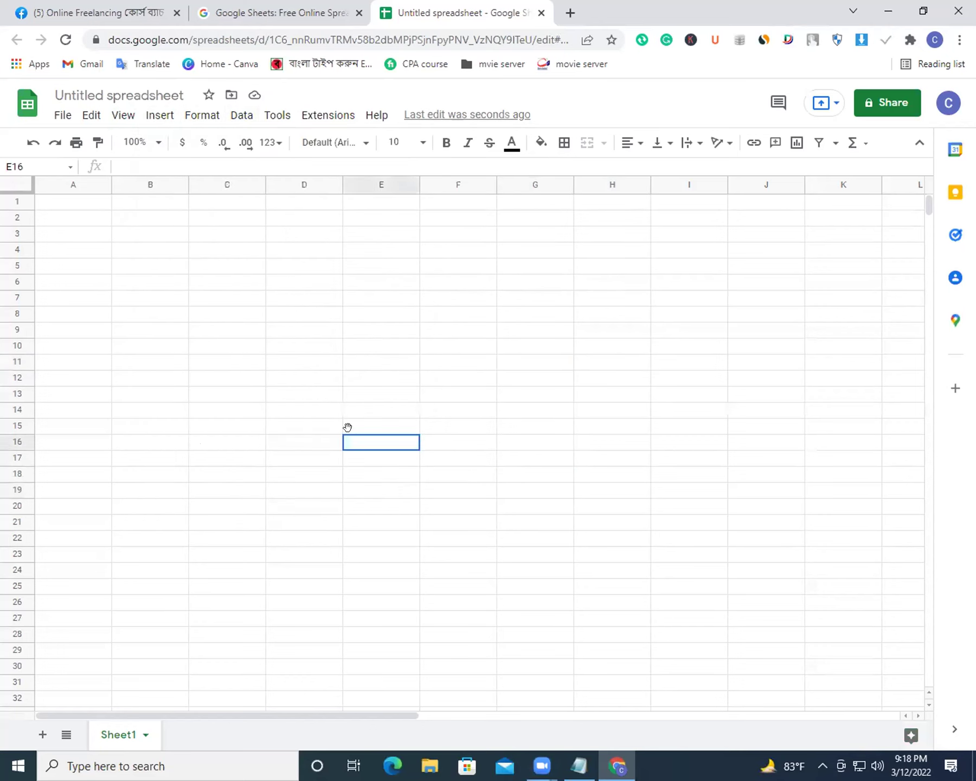
left_click(255, 232)
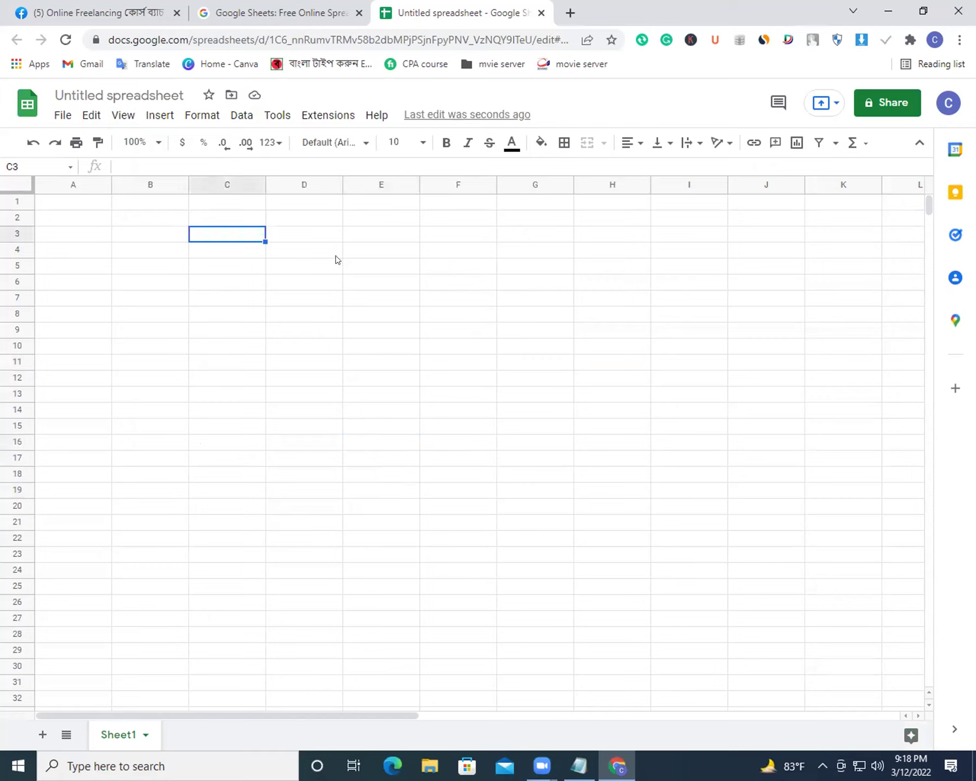
left_click(336, 253)
left_click(405, 248)
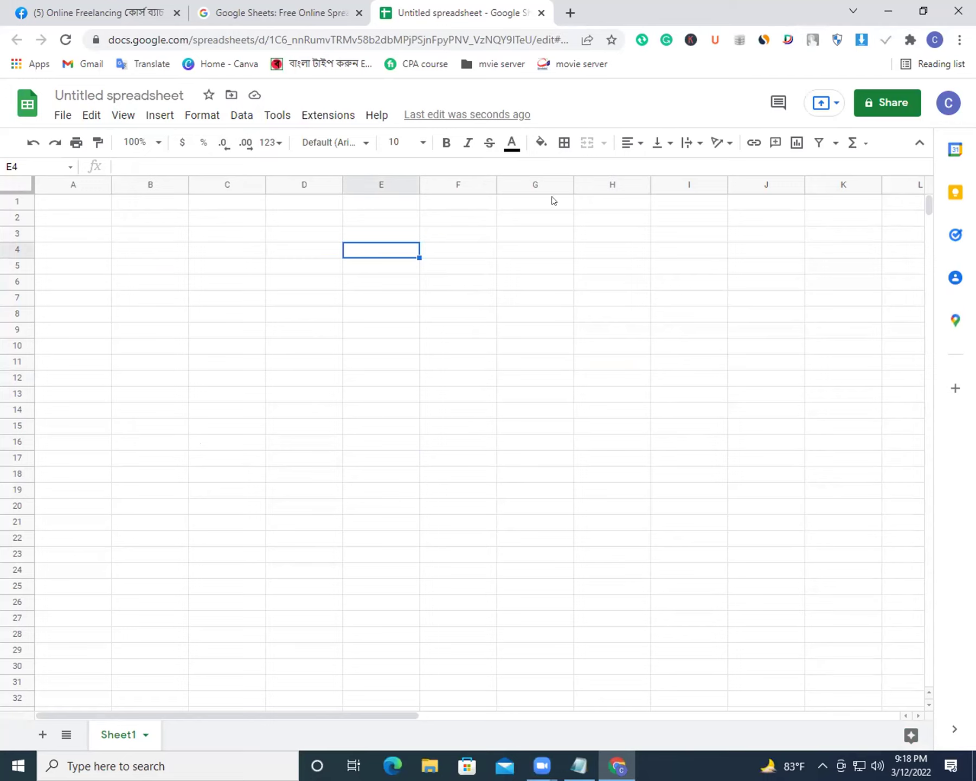
Open the print settings and cancel back to the empty sheet.
left_click(76, 142)
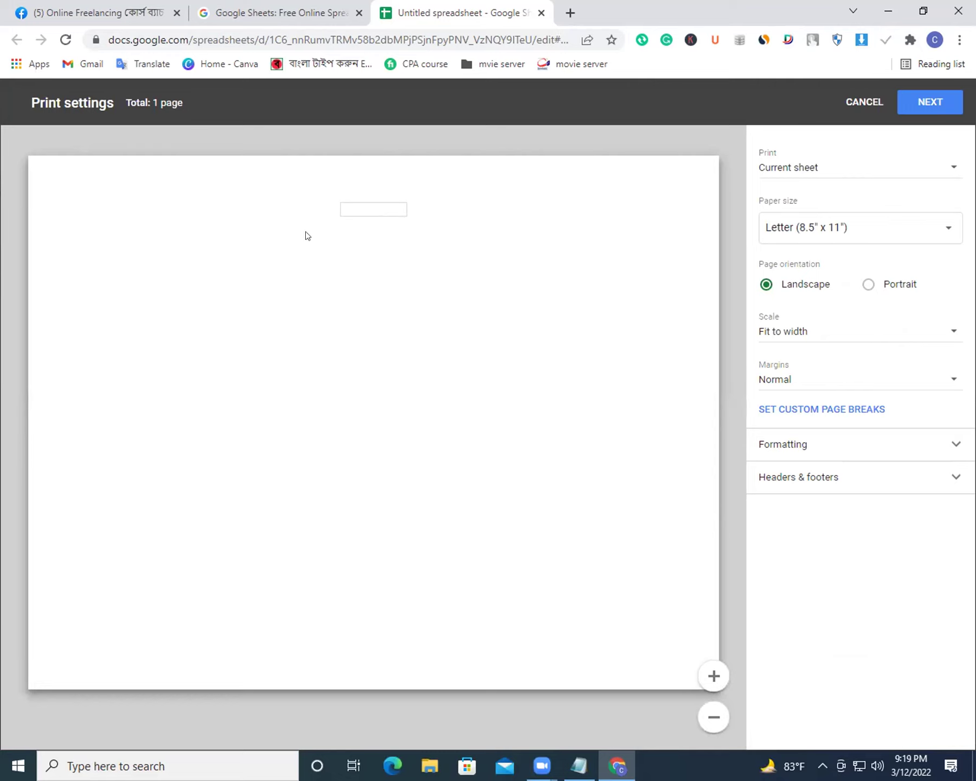
left_click(854, 103)
left_click(453, 456)
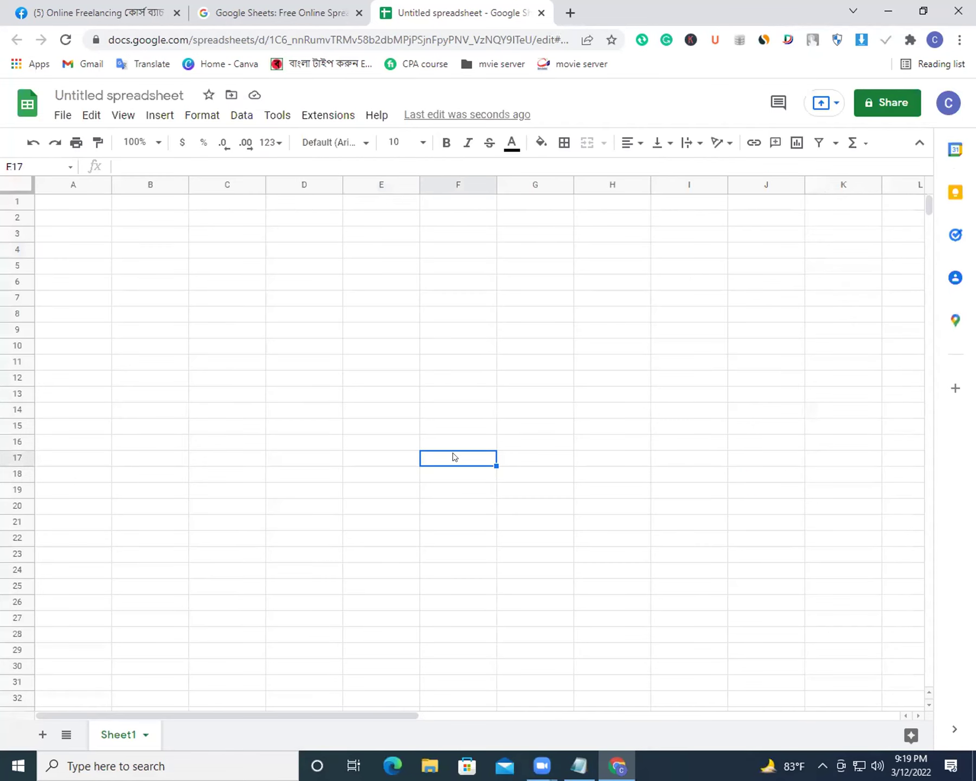
Select the range A1:K13 for the table grid.
left_click(708, 406)
left_click(405, 332)
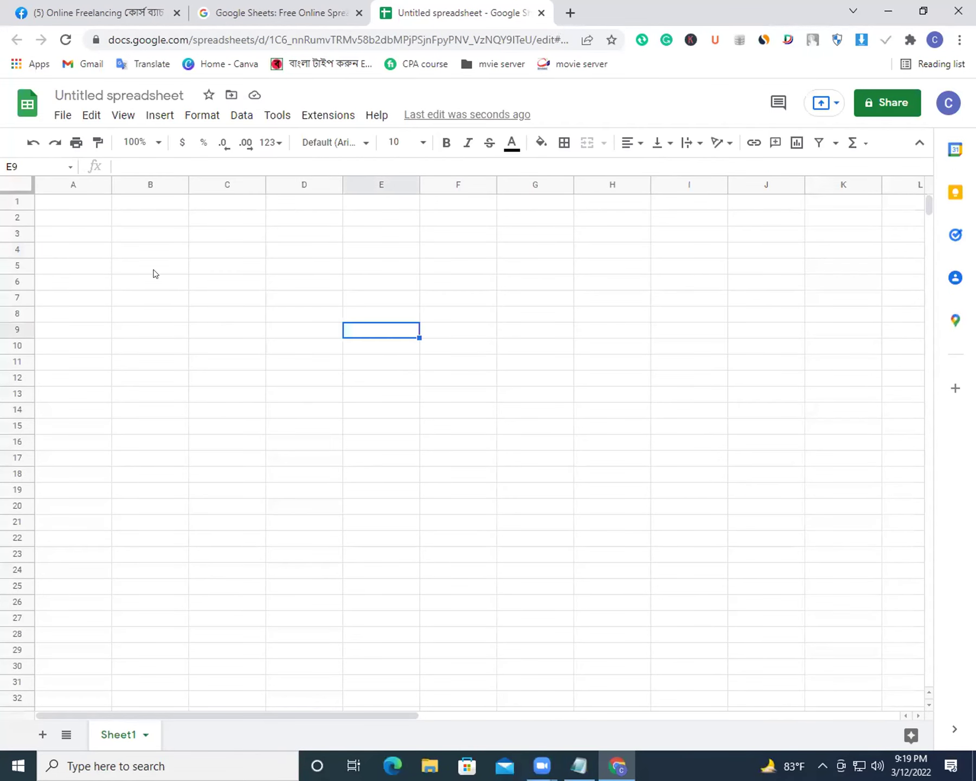
mouse_move(47, 202)
left_mouse_down()
mouse_move(646, 333)
mouse_move(800, 397)
mouse_move(808, 416)
left_mouse_up()
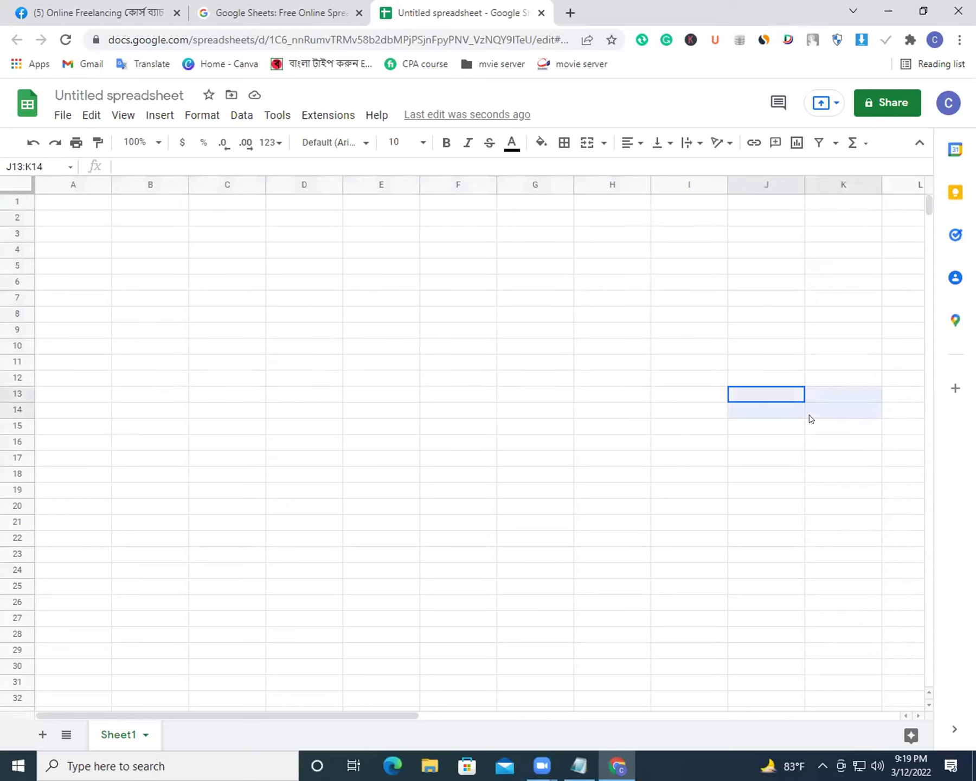
left_click(80, 201)
mouse_move(79, 201)
left_mouse_down()
mouse_move(762, 416)
mouse_move(808, 396)
left_mouse_up()
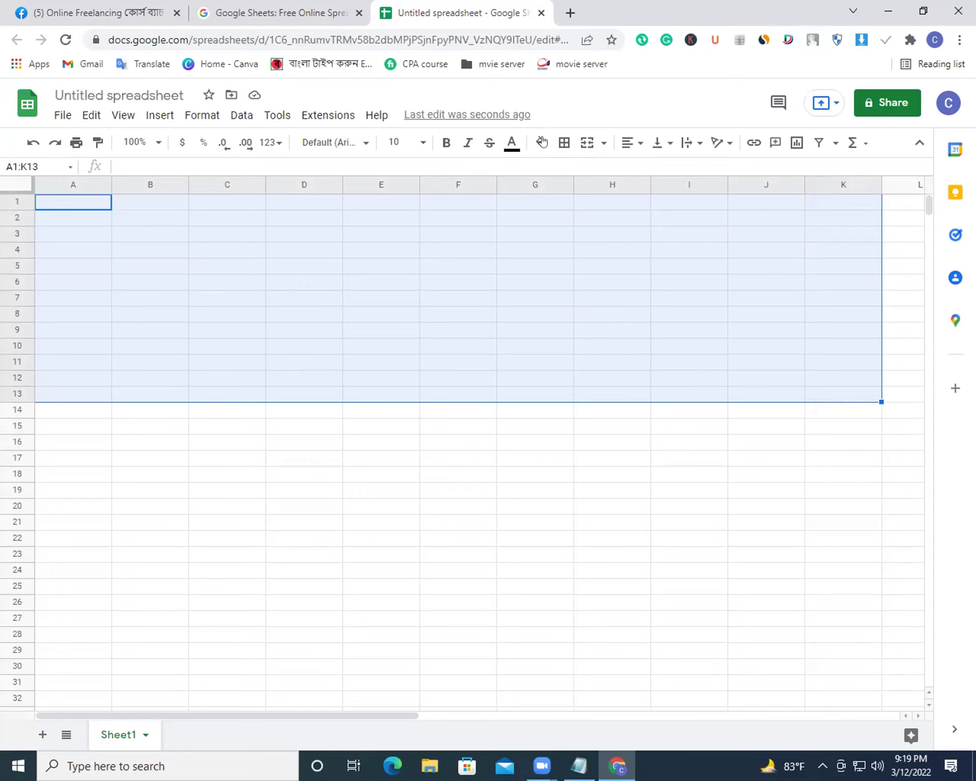
Apply All borders to A1:K13, then open the print settings preview of the grid.
left_click(563, 142)
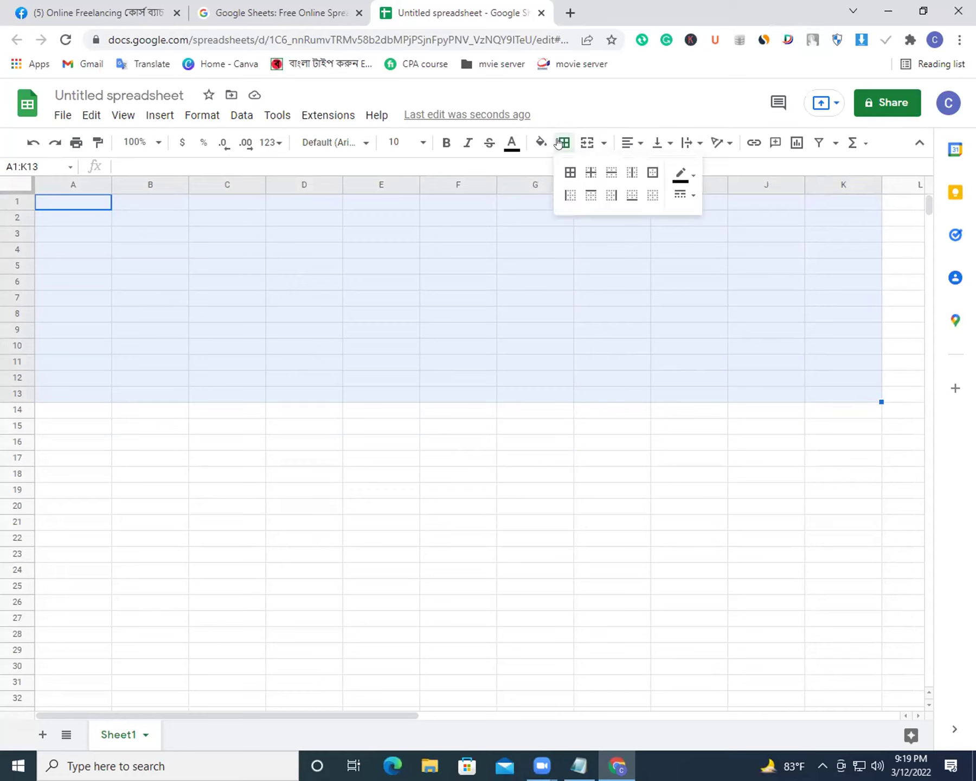
left_click(569, 172)
left_click(539, 479)
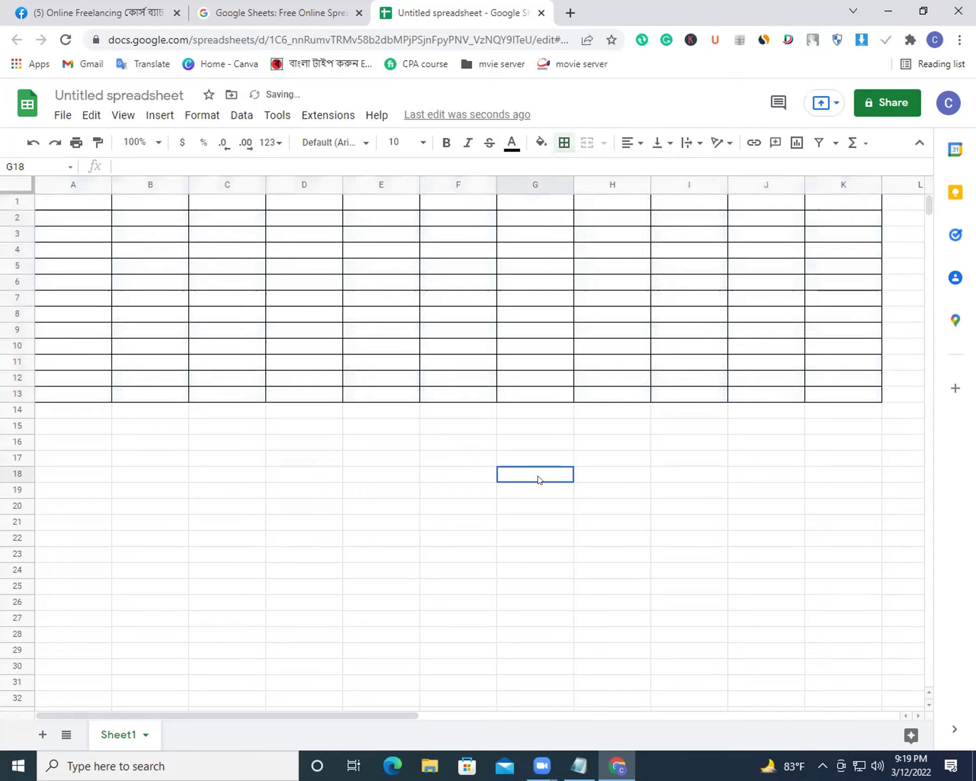
left_click(394, 505)
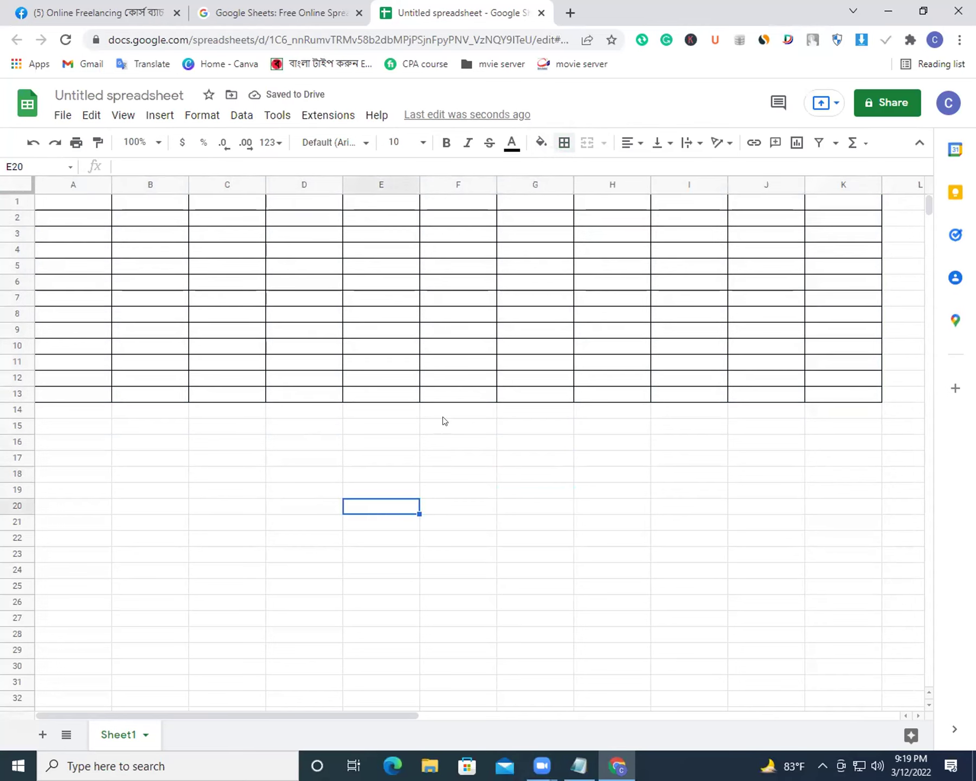
left_click(76, 143)
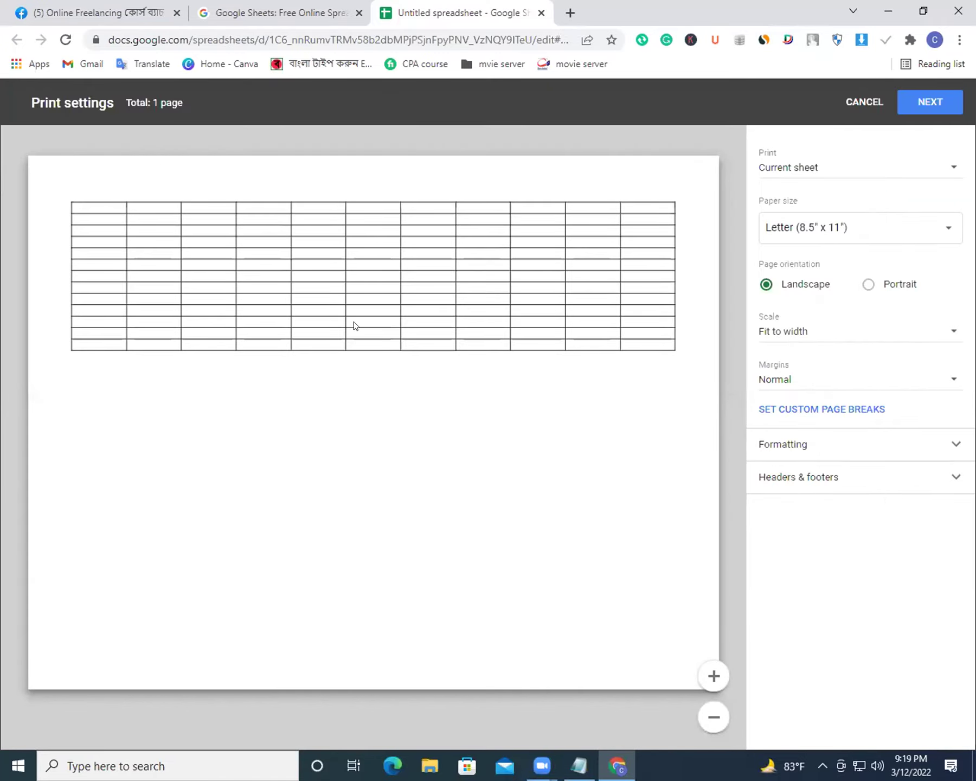
Cancel Print settings to return to the bordered A1:K13 grid.
left_click(868, 102)
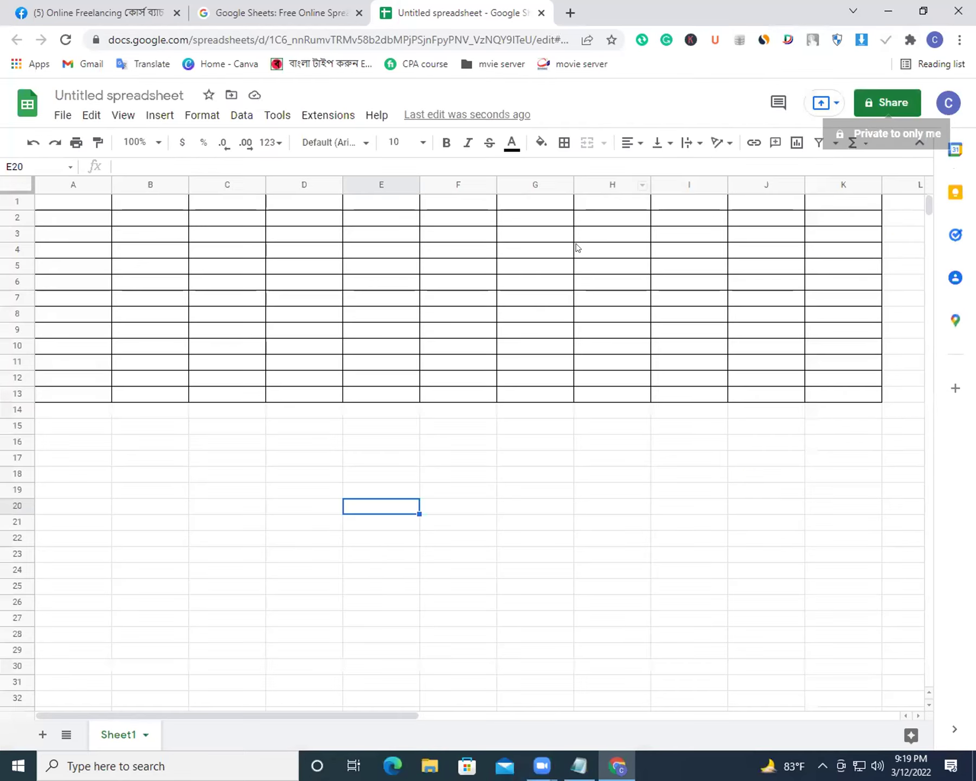
left_click(611, 464)
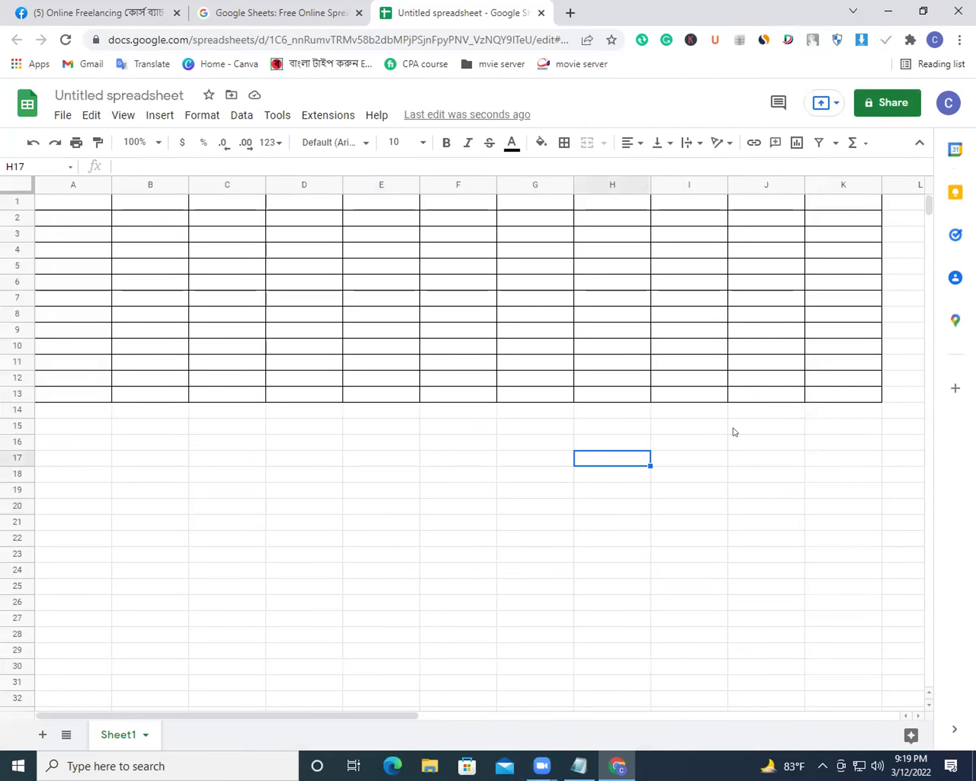
left_click(320, 442)
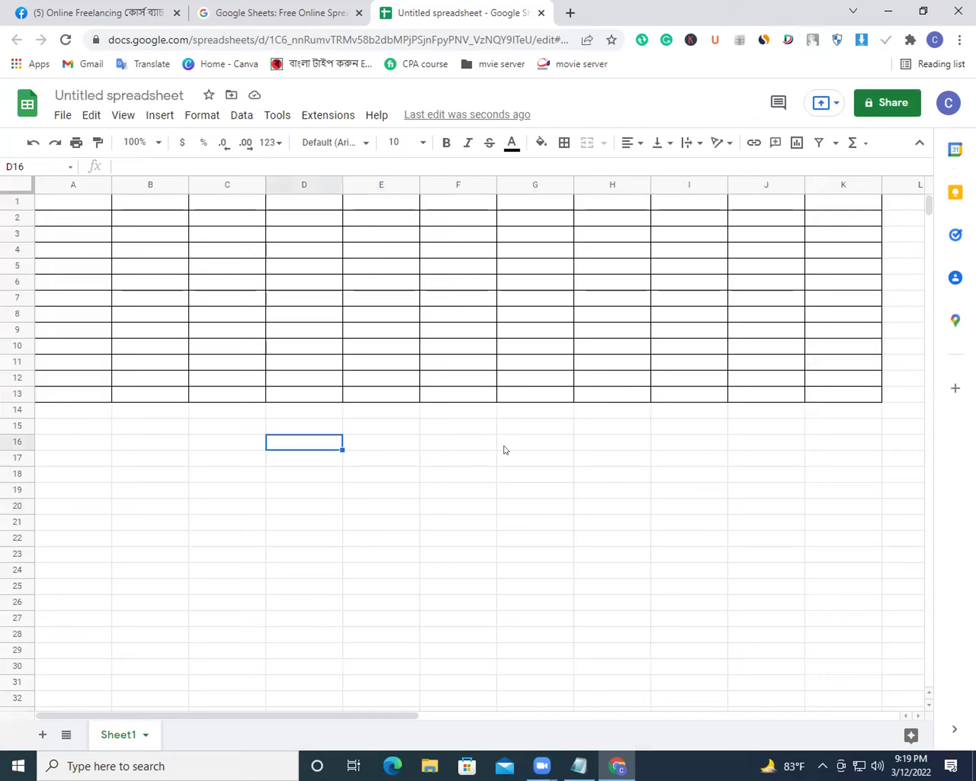
left_click(532, 449)
left_click(543, 466)
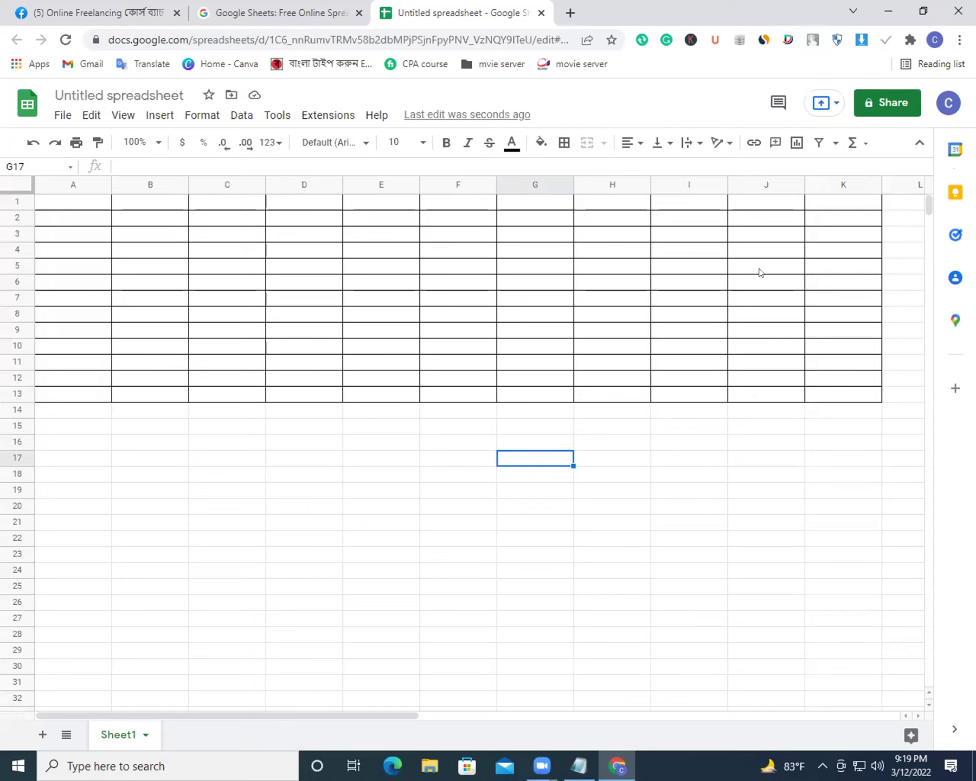
Try several trial range selections across the bordered grid, including the top rows from K1.
left_click(812, 207)
left_click_drag(812, 210, 530, 218)
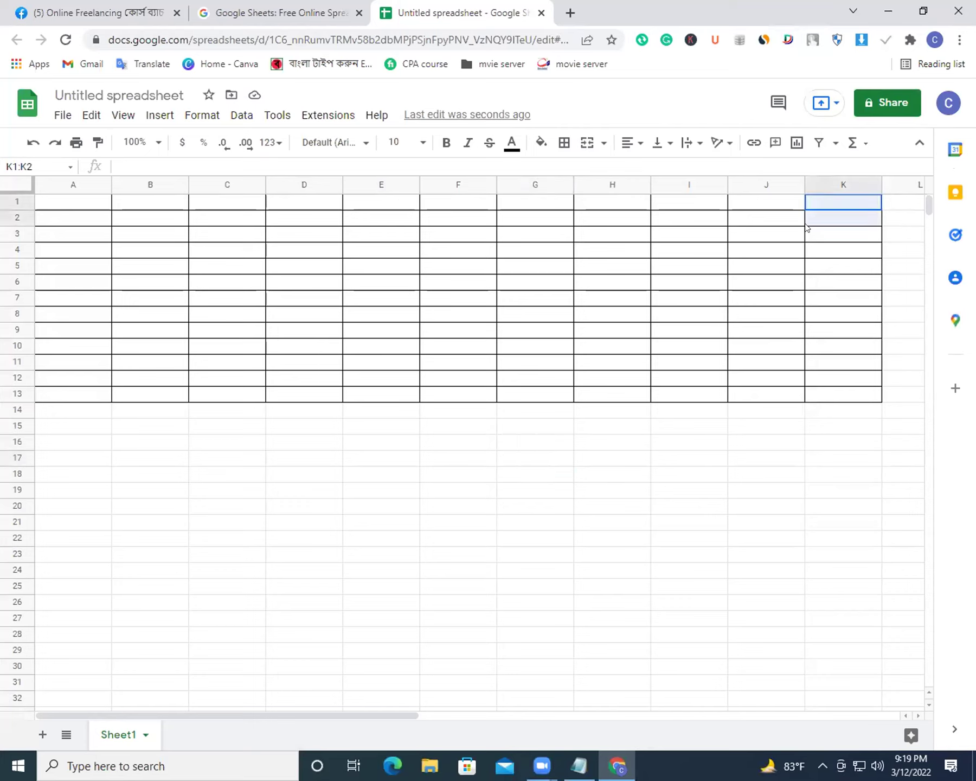
left_click(634, 219)
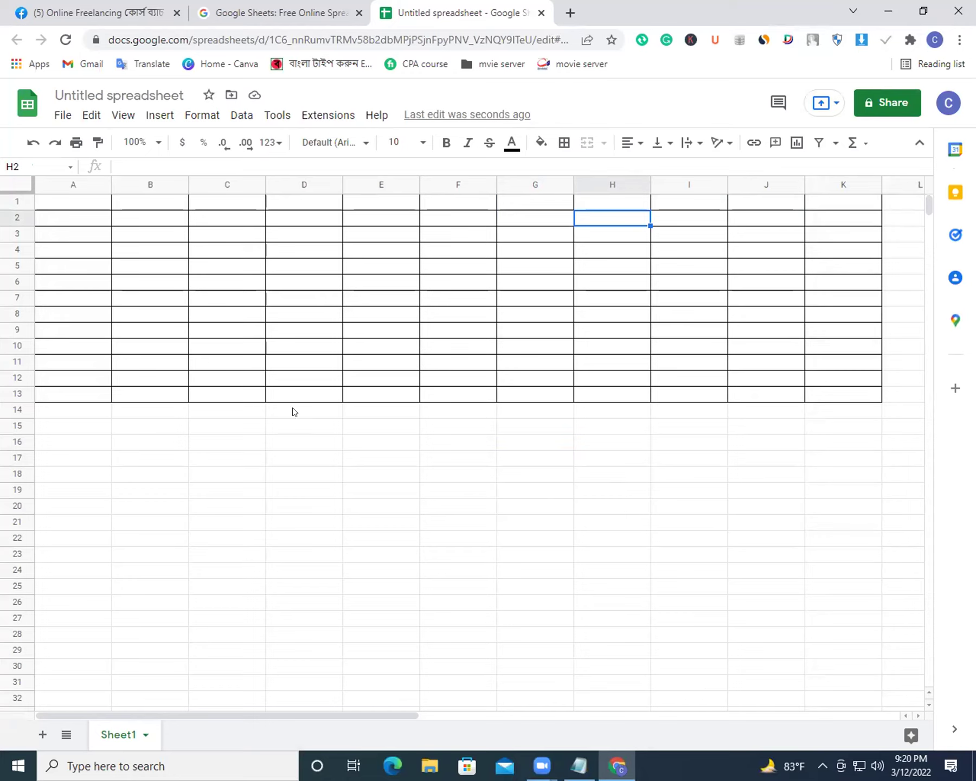
left_click_drag(686, 298, 688, 394)
left_click_drag(757, 308, 760, 429)
left_click_drag(843, 346, 839, 424)
left_click_drag(128, 288, 239, 394)
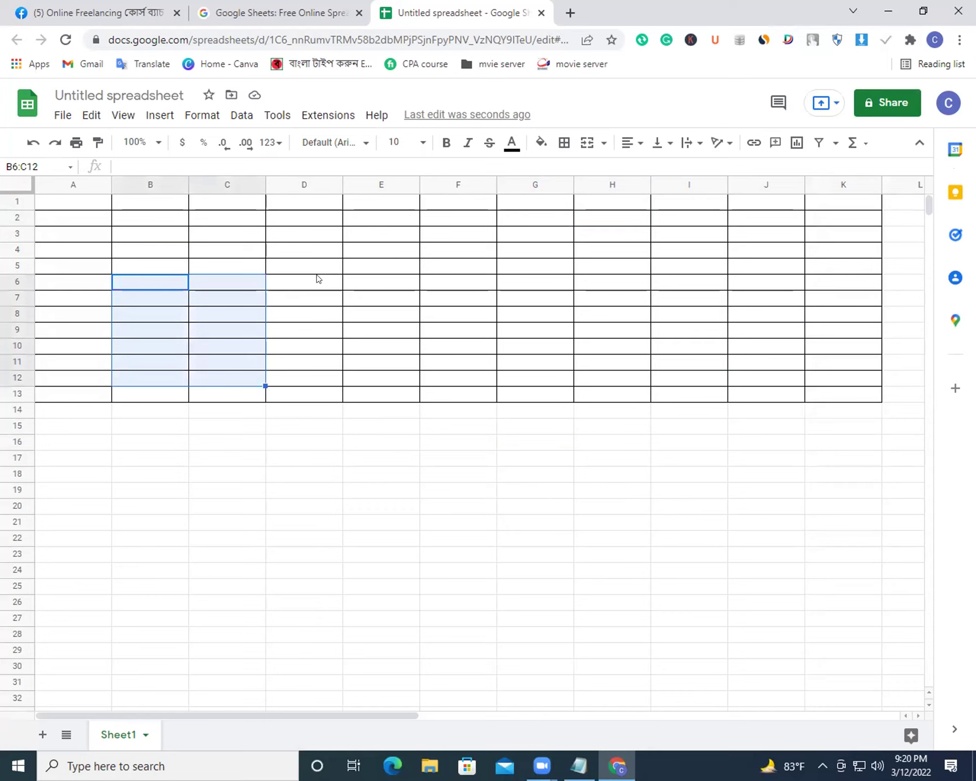
left_click_drag(318, 278, 390, 314)
left_click(514, 327)
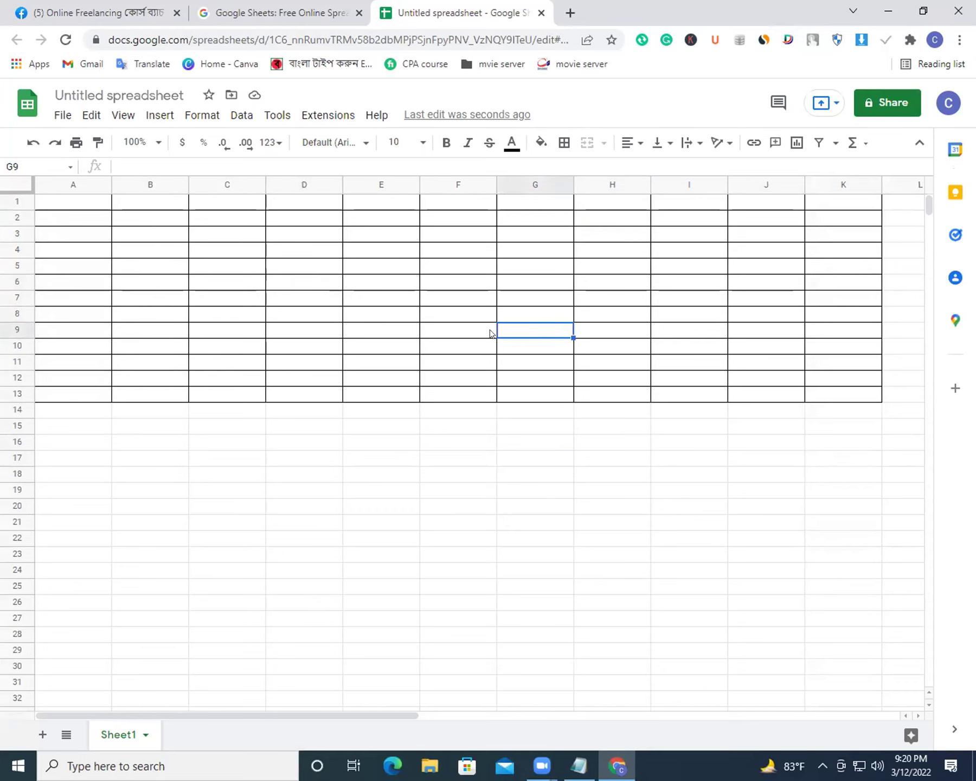
Select A1:K2 and merge it into a single title cell.
left_click(409, 345)
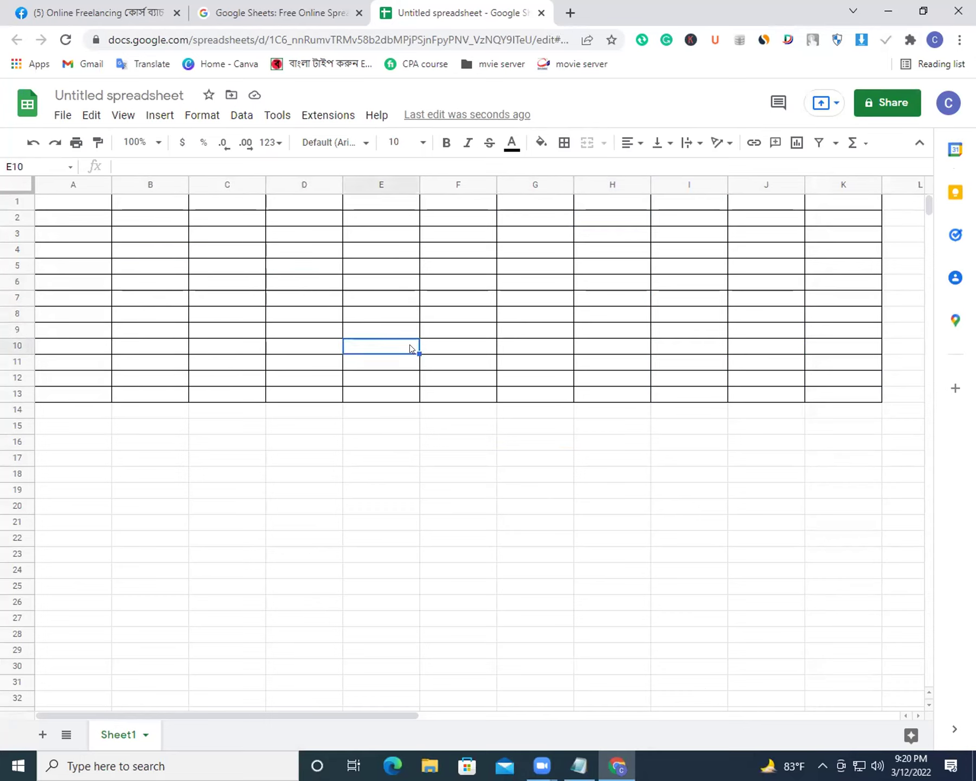
mouse_move(73, 184)
left_click_drag(53, 199, 359, 221)
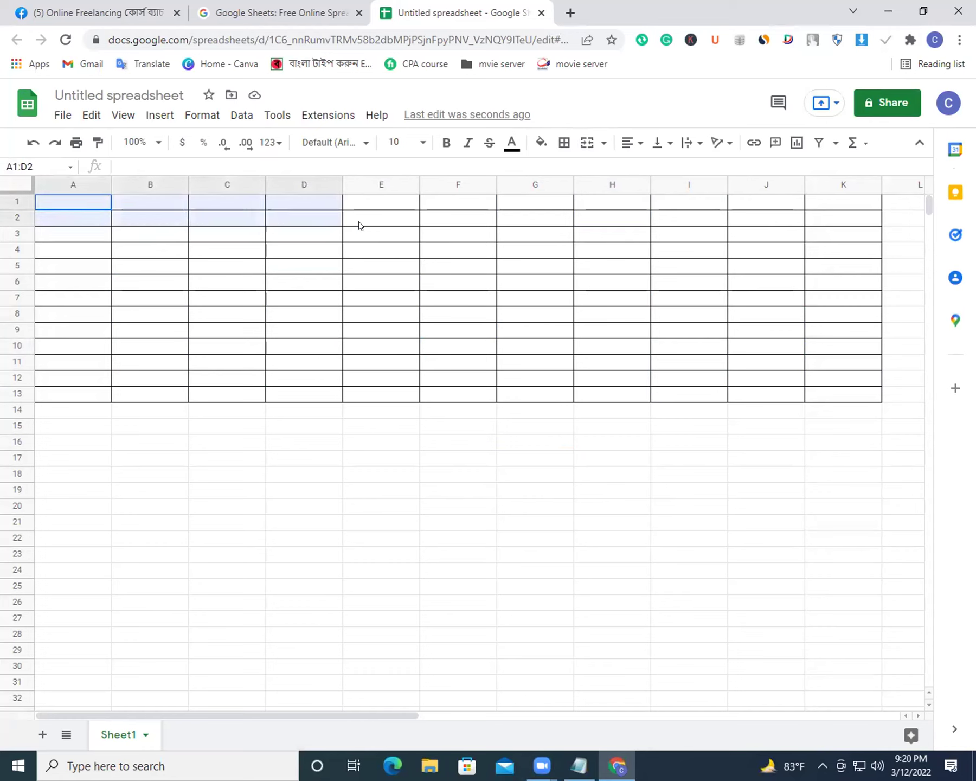
left_click_drag(358, 222, 776, 228)
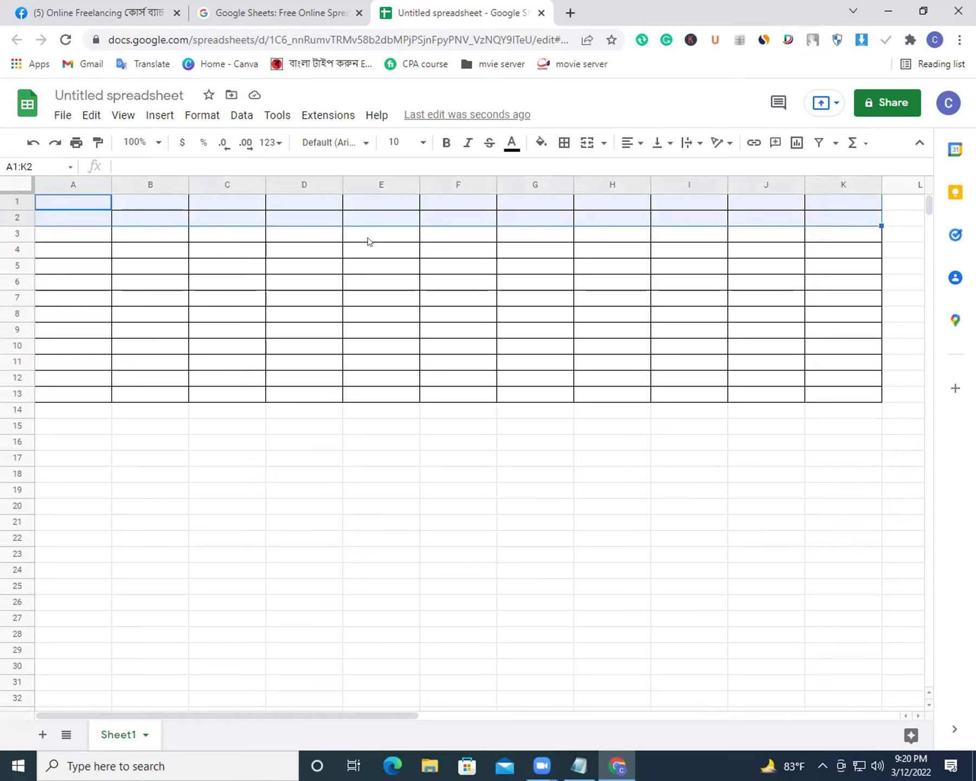
left_click(589, 142)
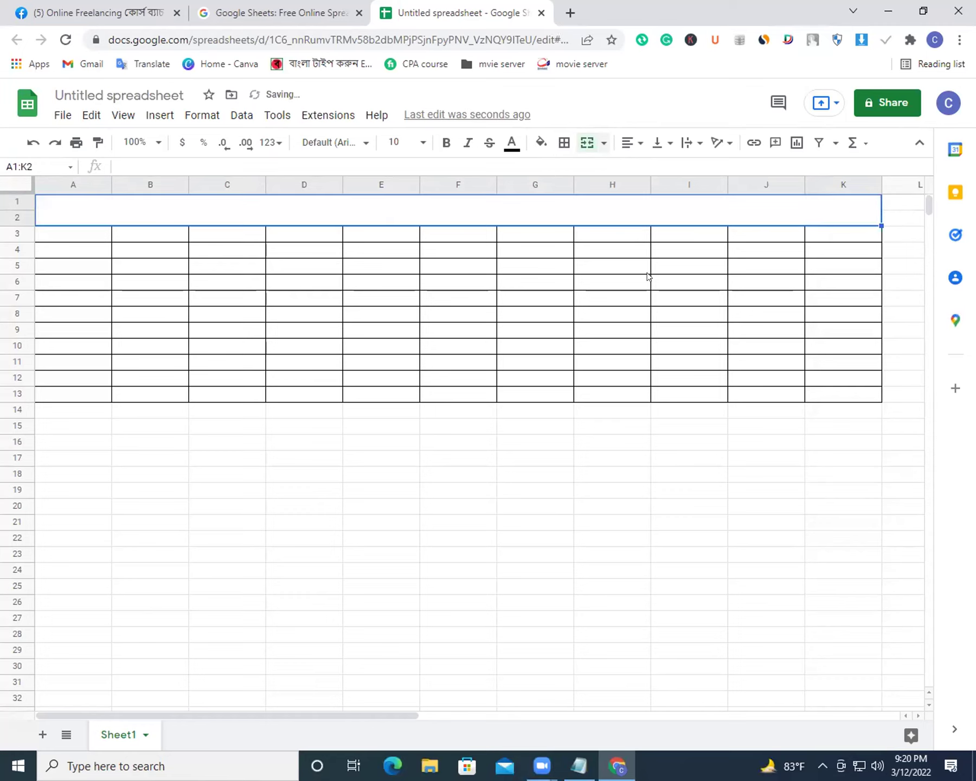
Set the merged cell's font size to 24 and type 'recovery IT Institute'.
left_click(616, 340)
left_click(427, 213)
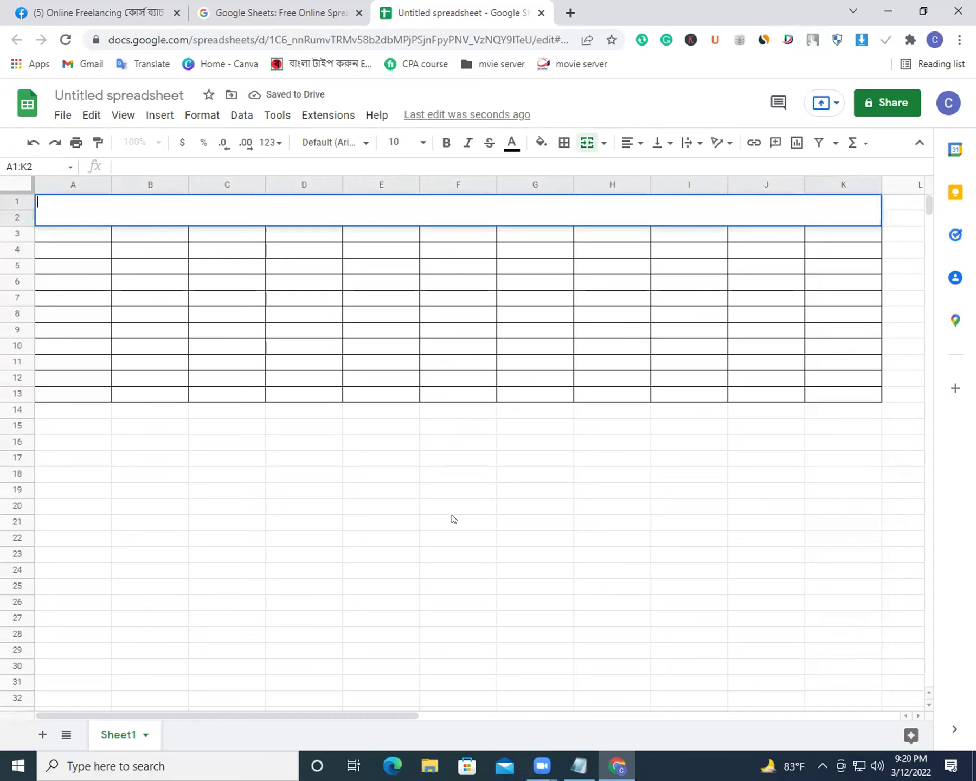
left_click(418, 145)
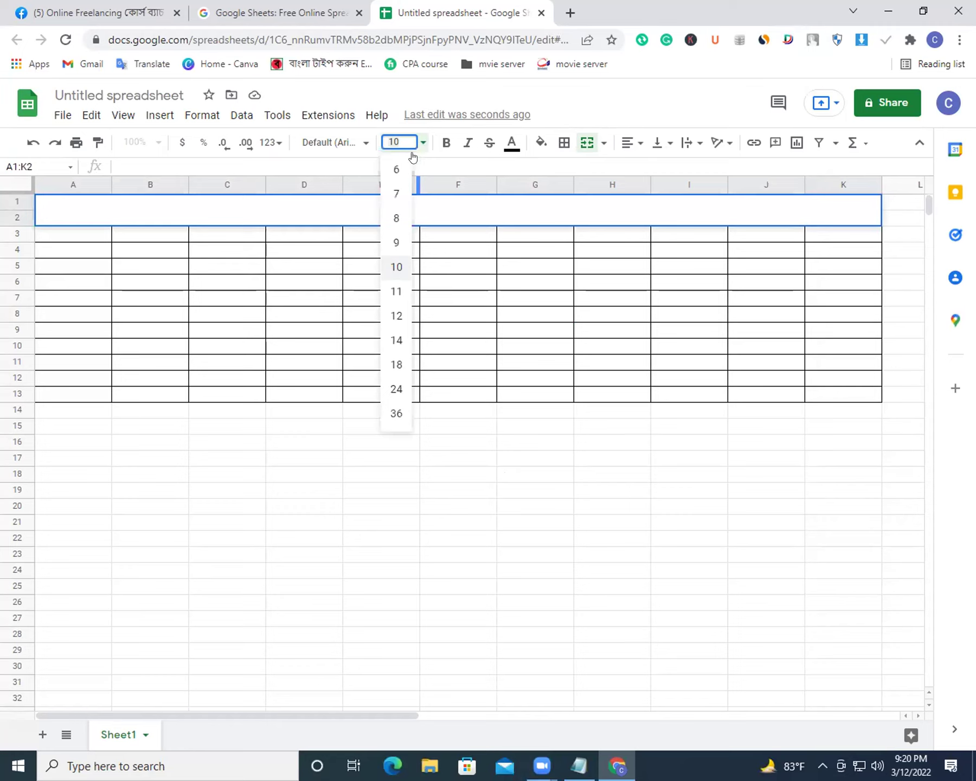
left_click(396, 340)
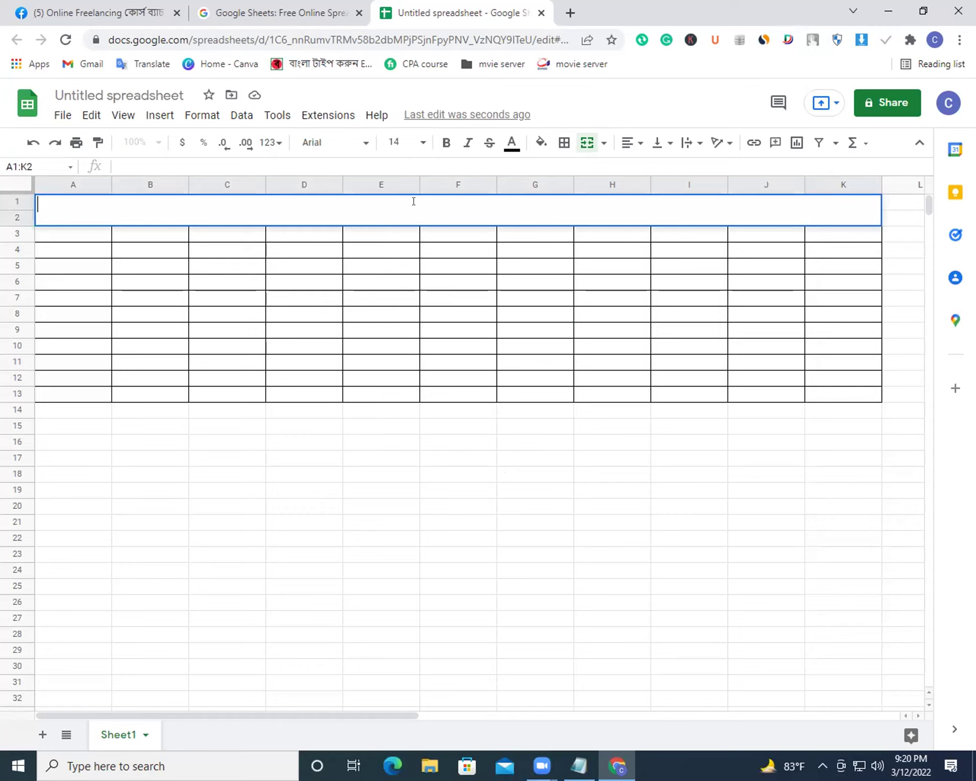
left_click(420, 140)
left_click(396, 393)
type("recovery IT Institute")
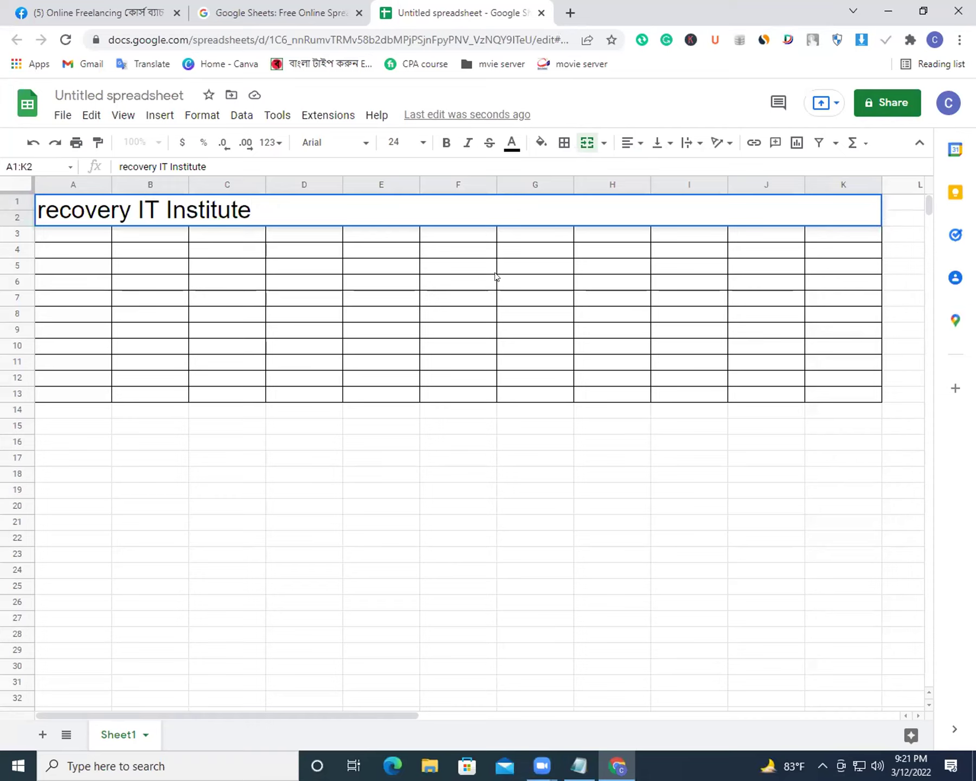
Change the title's leading 'r' to a capital 'R'.
left_click(46, 205)
key("BackSpace")
type("R")
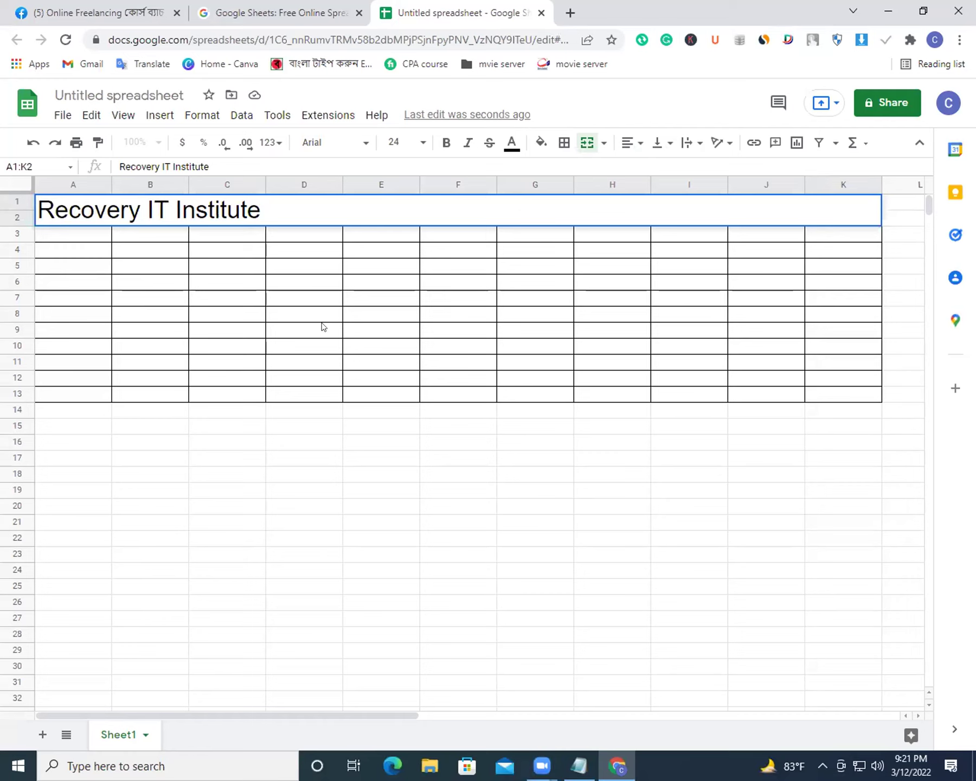
Centre the Recovery IT Institute title horizontally across merged A1:K2.
left_click(281, 204)
left_click_drag(262, 205, 70, 200)
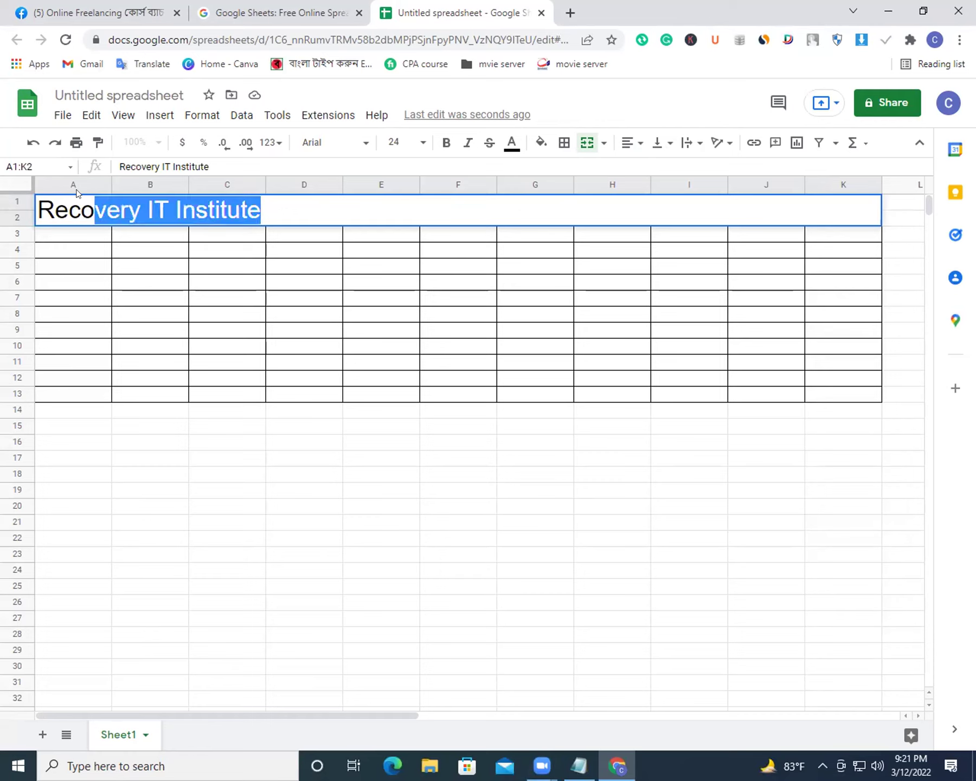
left_click(309, 200)
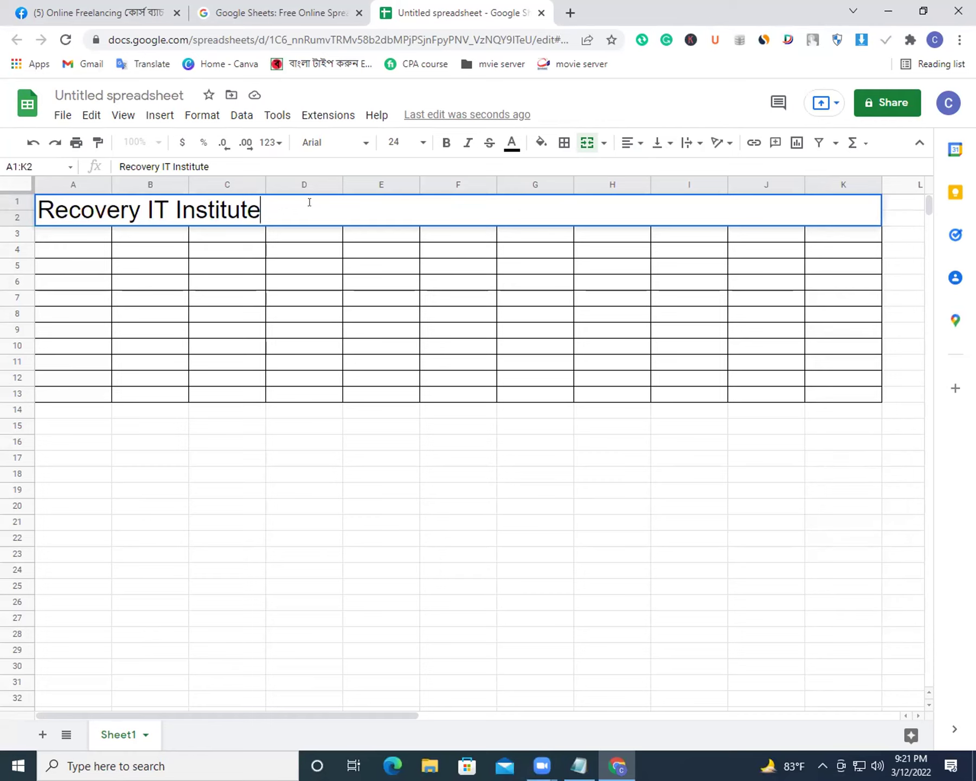
key("ctrl+a")
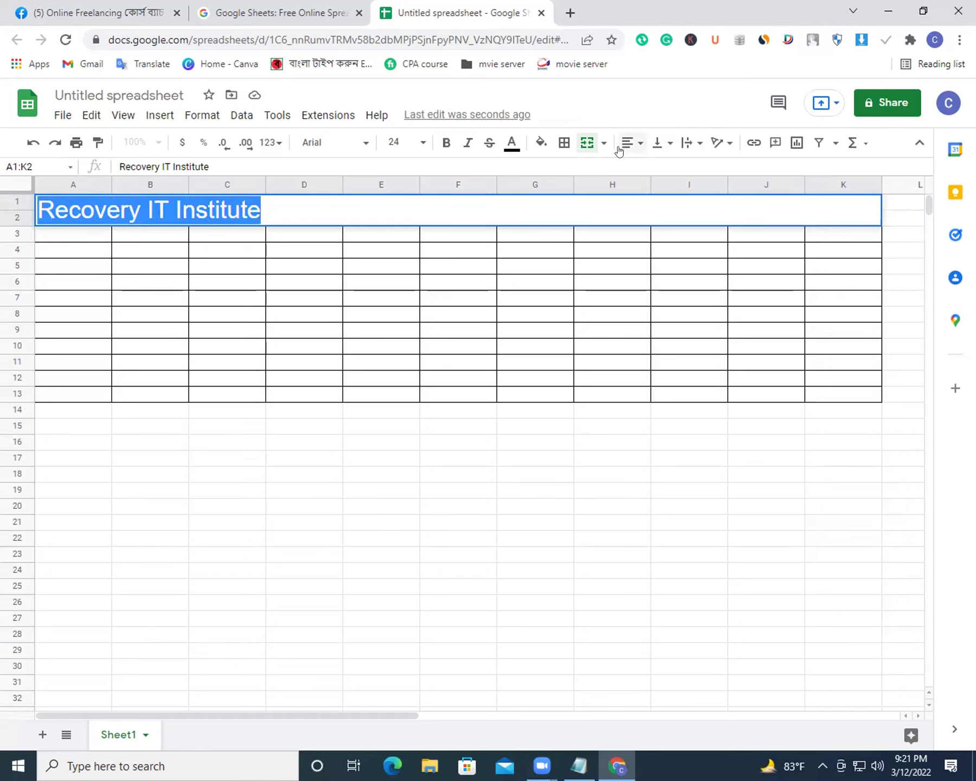
left_click(625, 143)
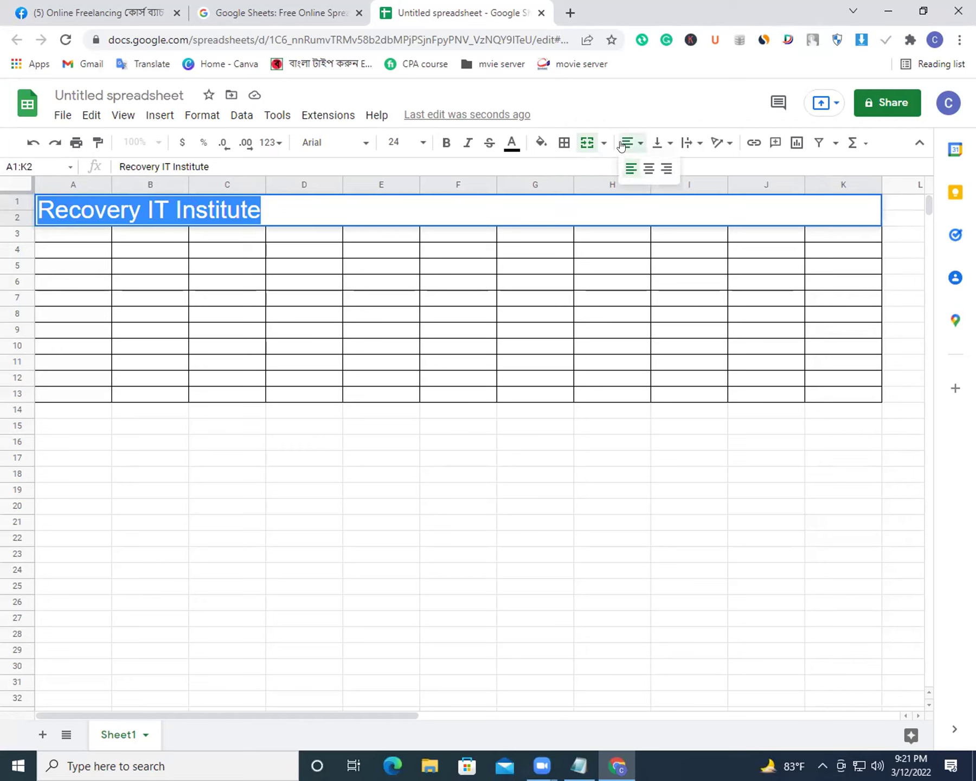
left_click(646, 169)
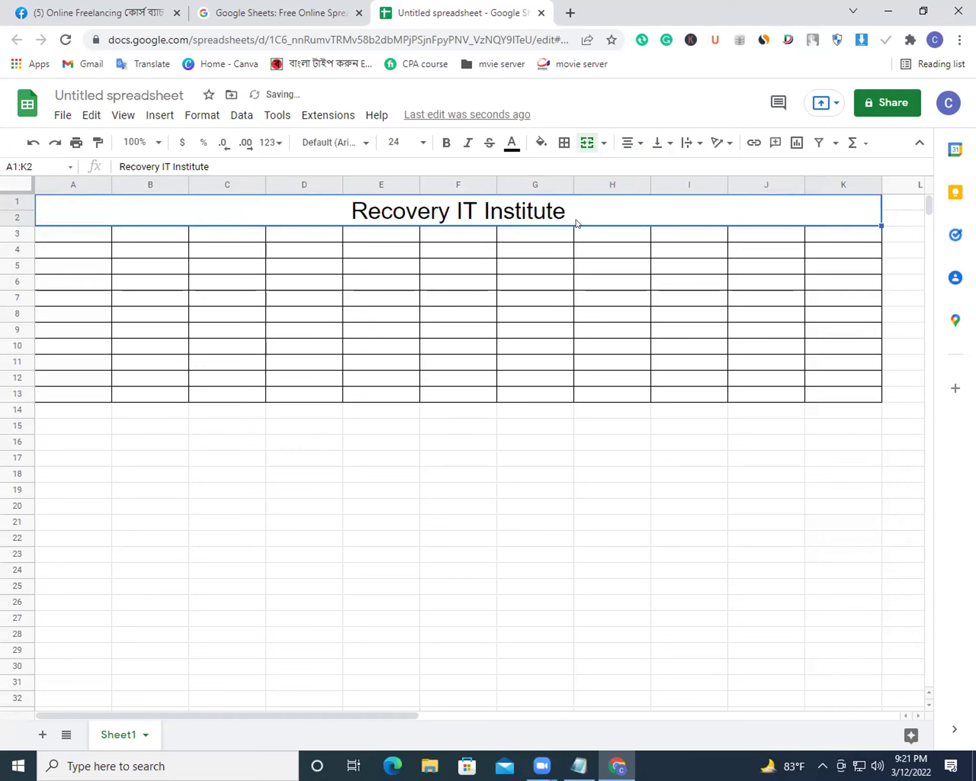
left_click(576, 350)
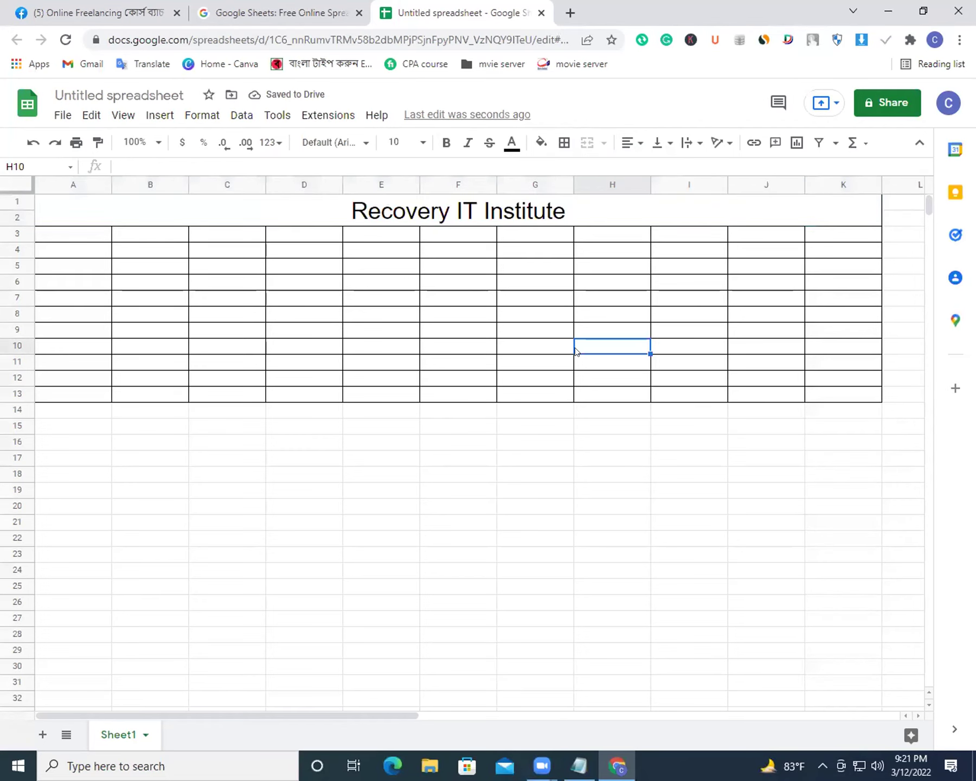
double_click(590, 213)
key("ctrl+a")
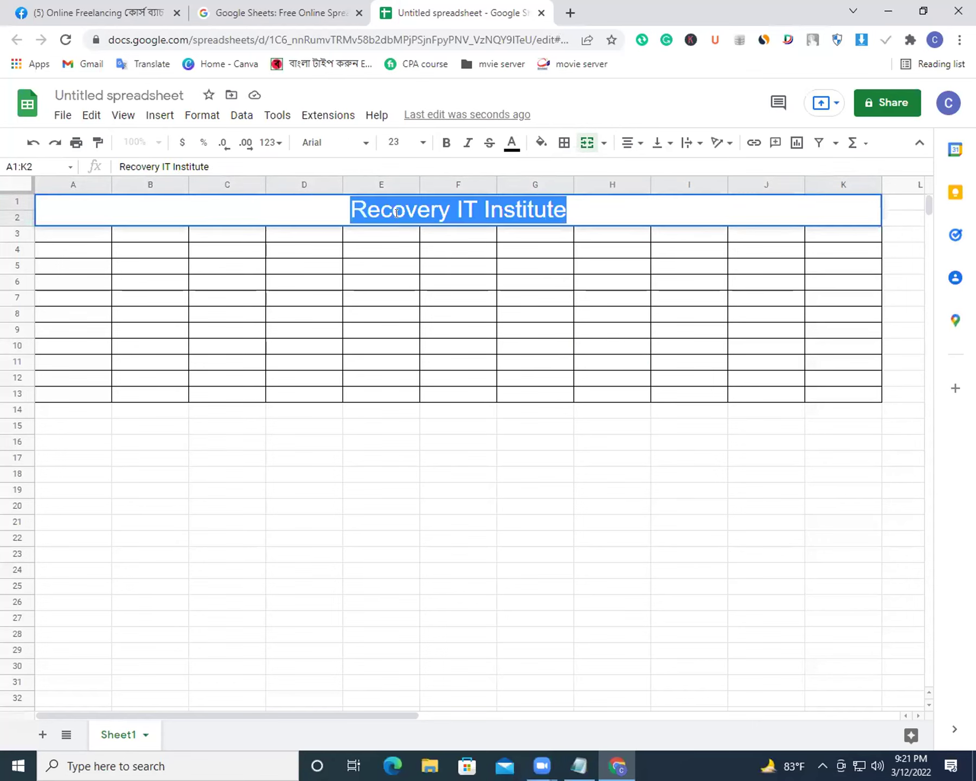
Set the title font to Pacifico, trying Bold and Strikethrough and then removing them.
left_click(331, 142)
left_click(374, 295)
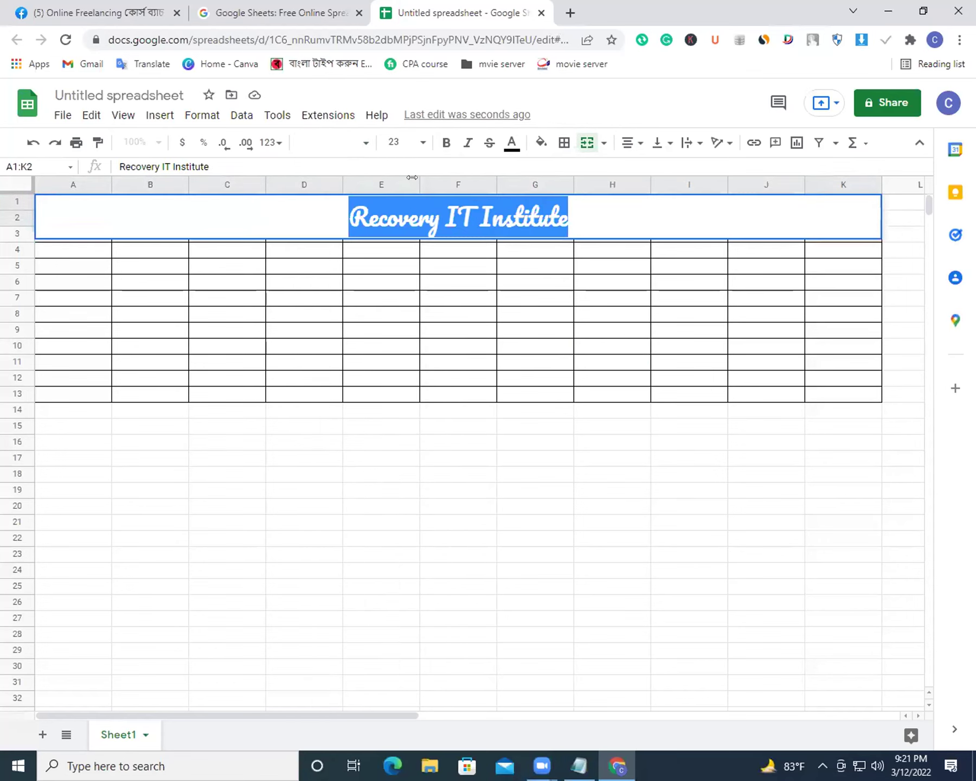
left_click(445, 142)
left_click(469, 144)
left_click(470, 143)
left_click(486, 143)
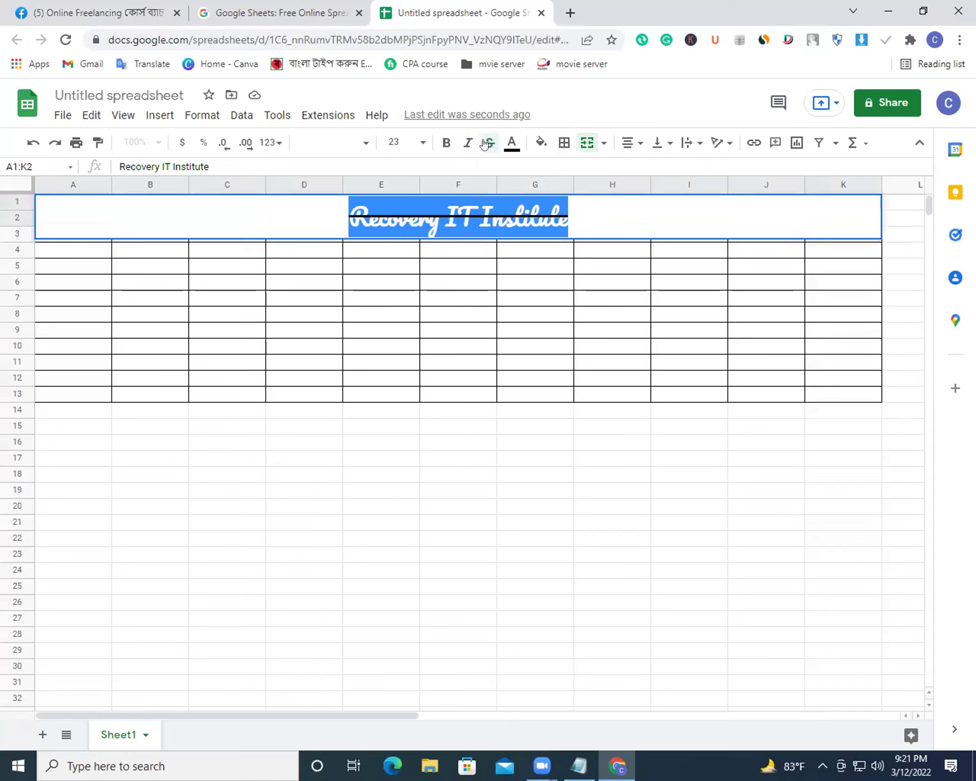
left_click(486, 143)
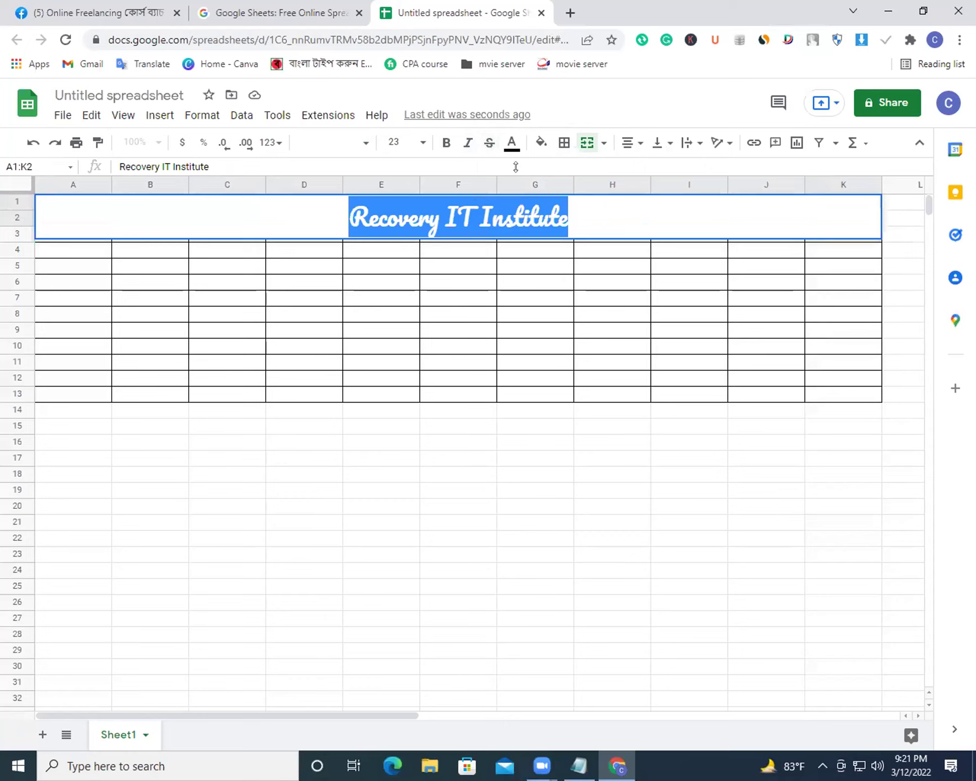
Colour the title text dark purple and fill its band yellow.
left_click(504, 154)
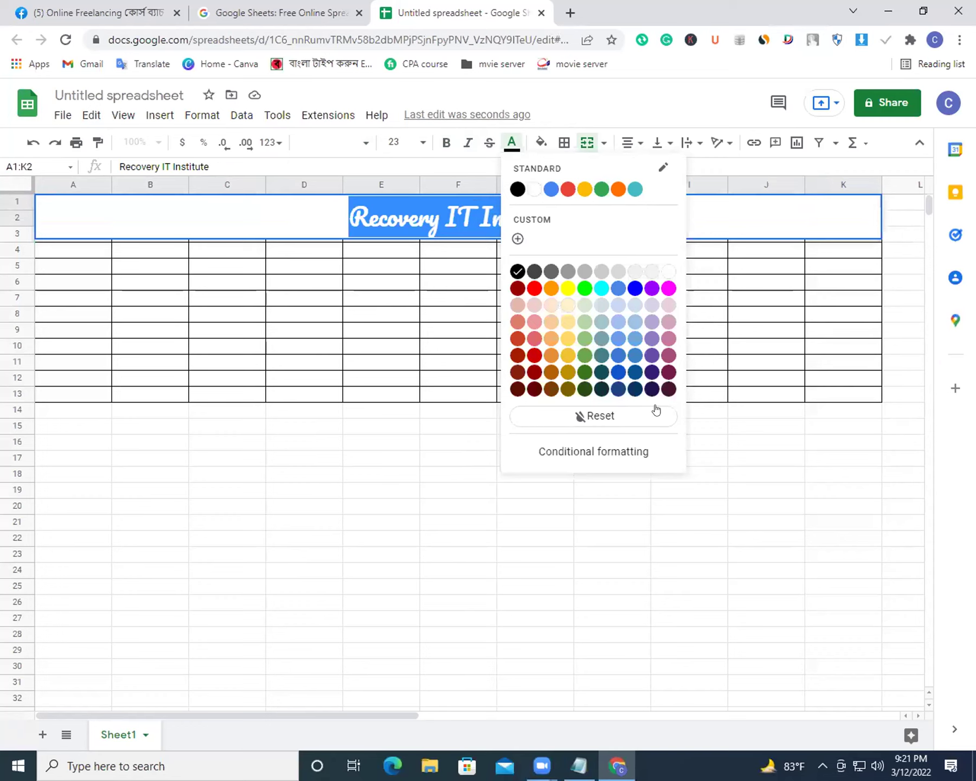
left_click(652, 372)
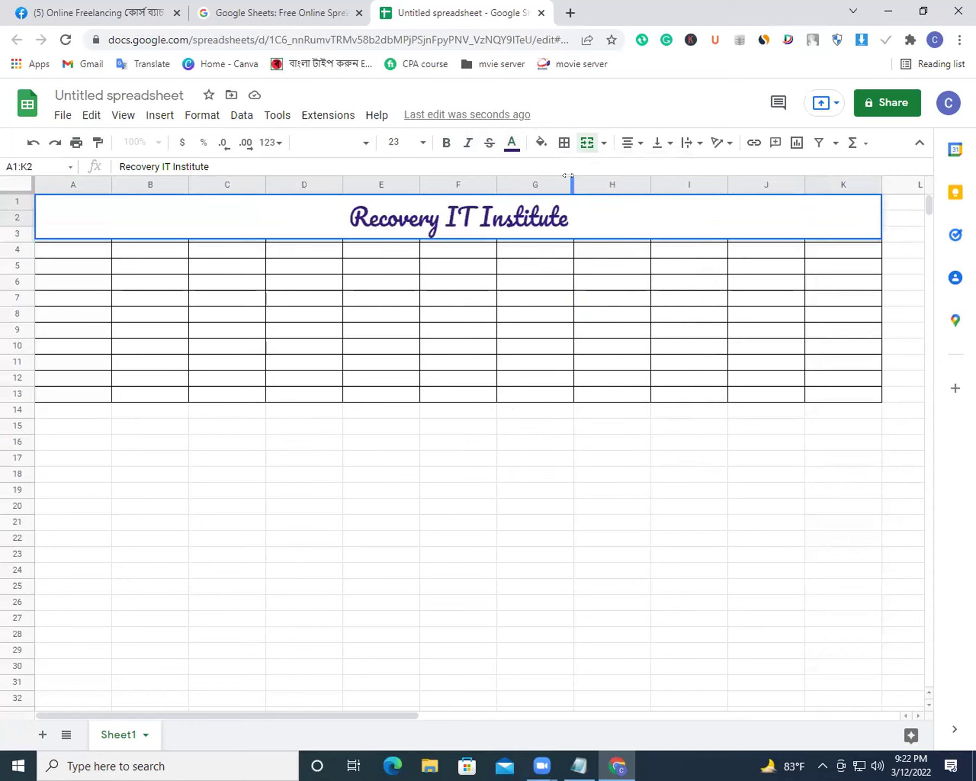
left_click(540, 143)
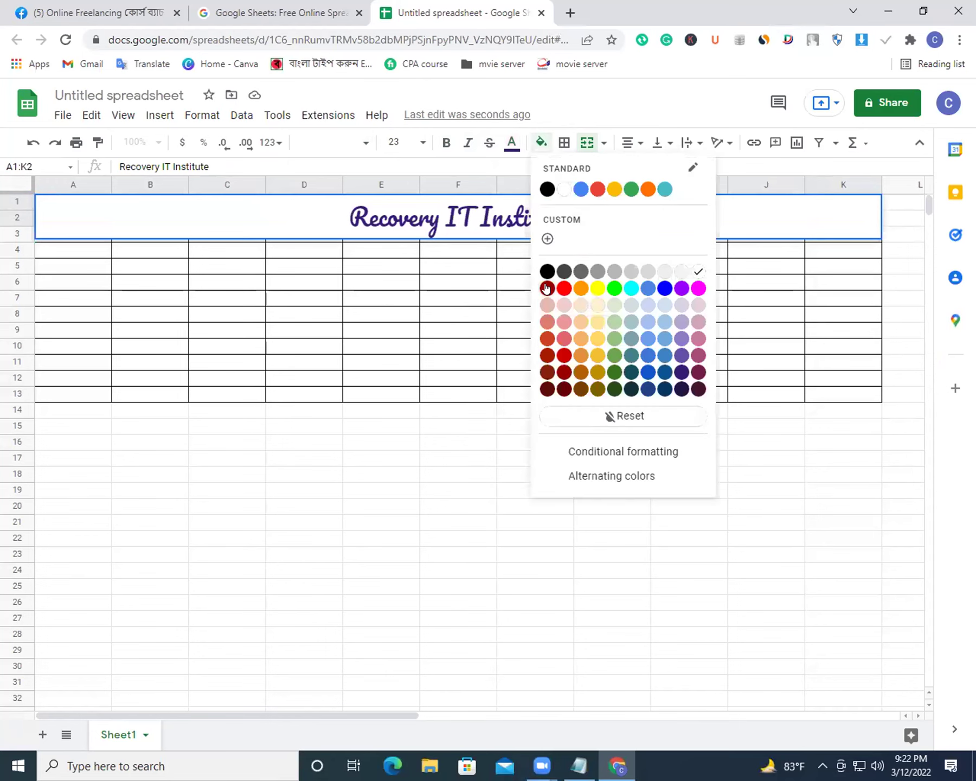
left_click(596, 289)
Check the styled title band against cells F3:H3, then select the title text.
left_click(630, 236)
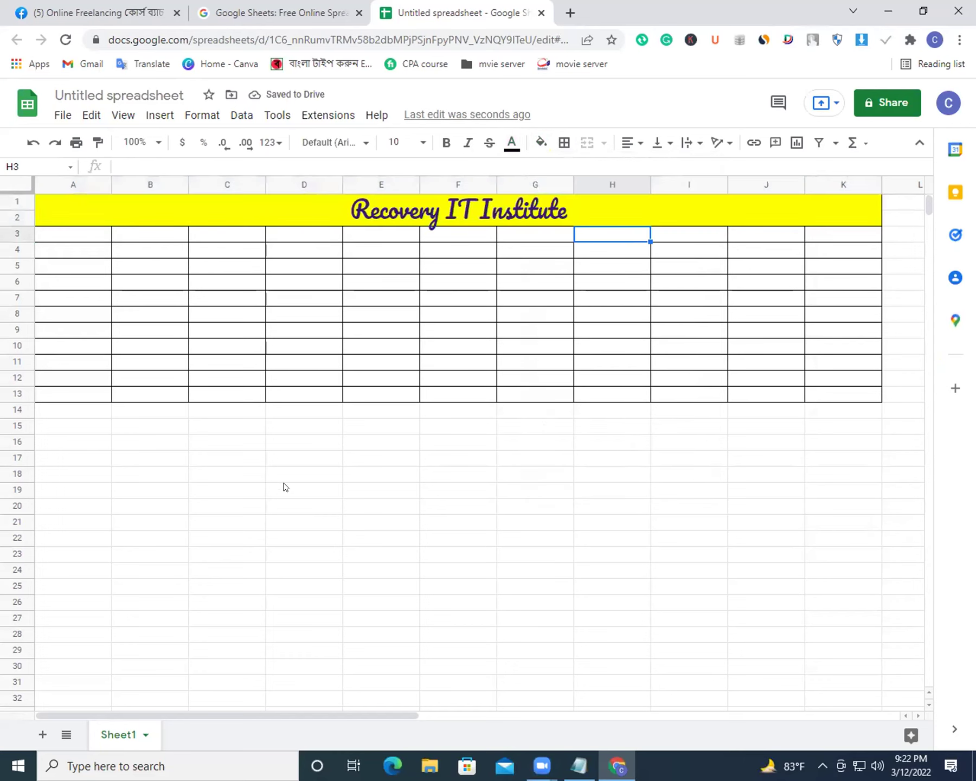
left_click(634, 211)
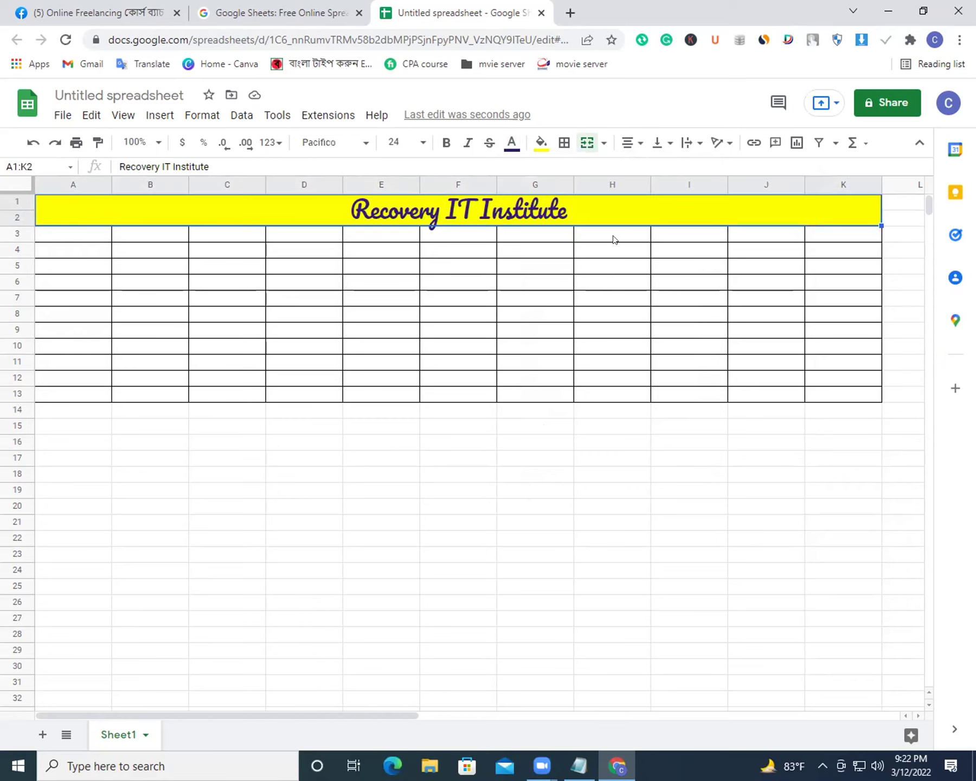
left_click(613, 236)
left_click(504, 235)
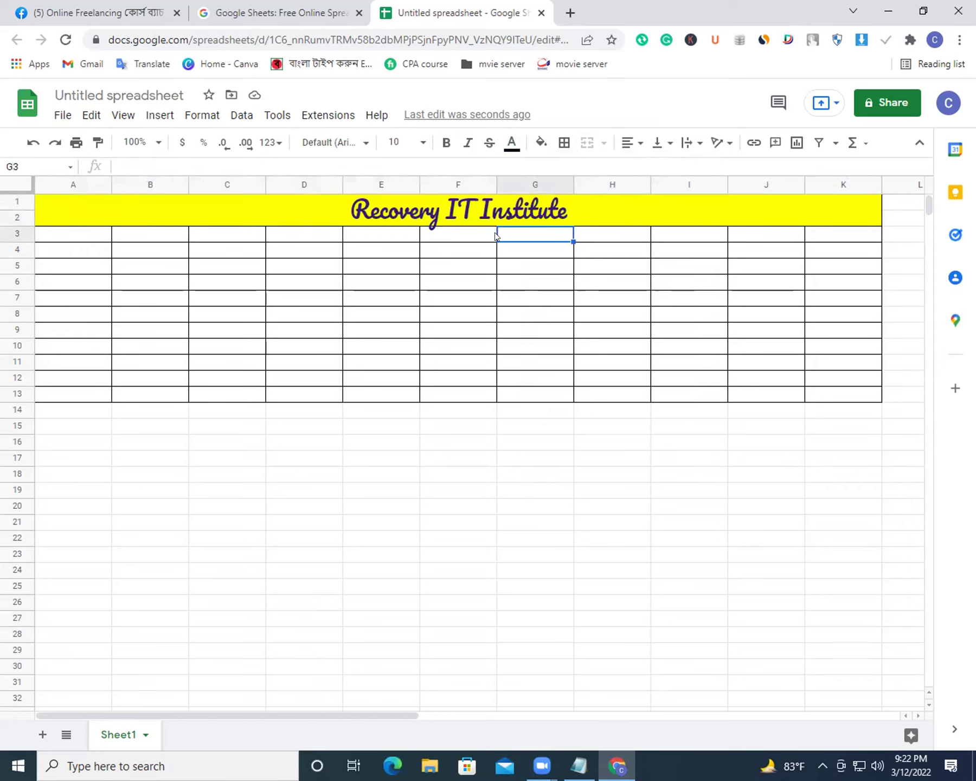
left_click(479, 232)
left_click(567, 211)
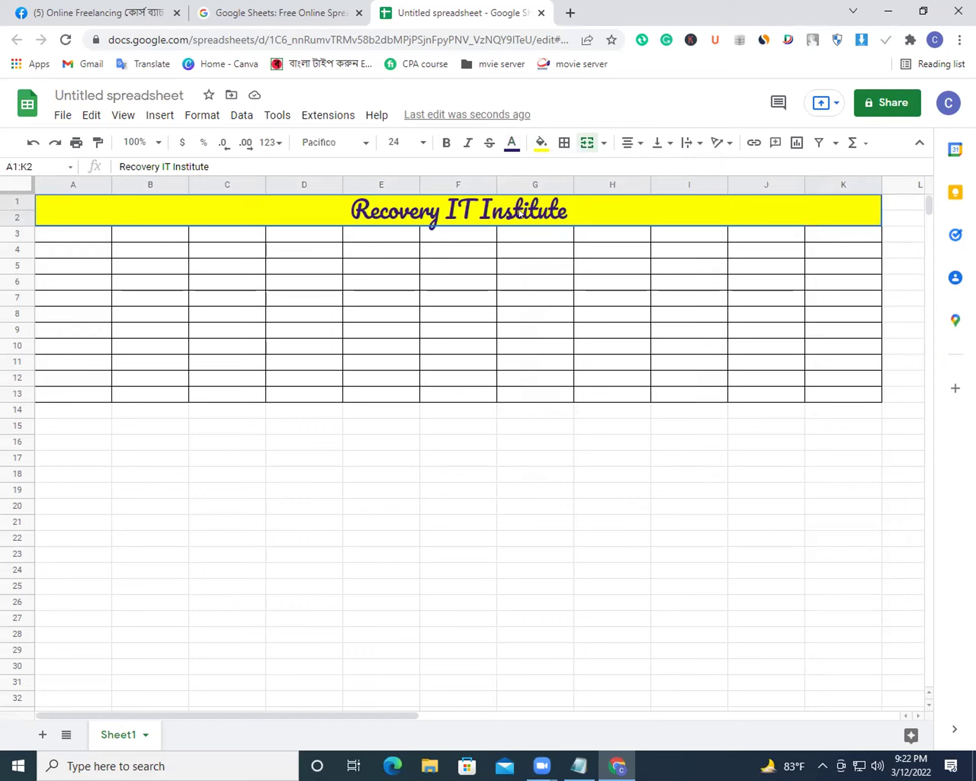
triple_click(524, 212)
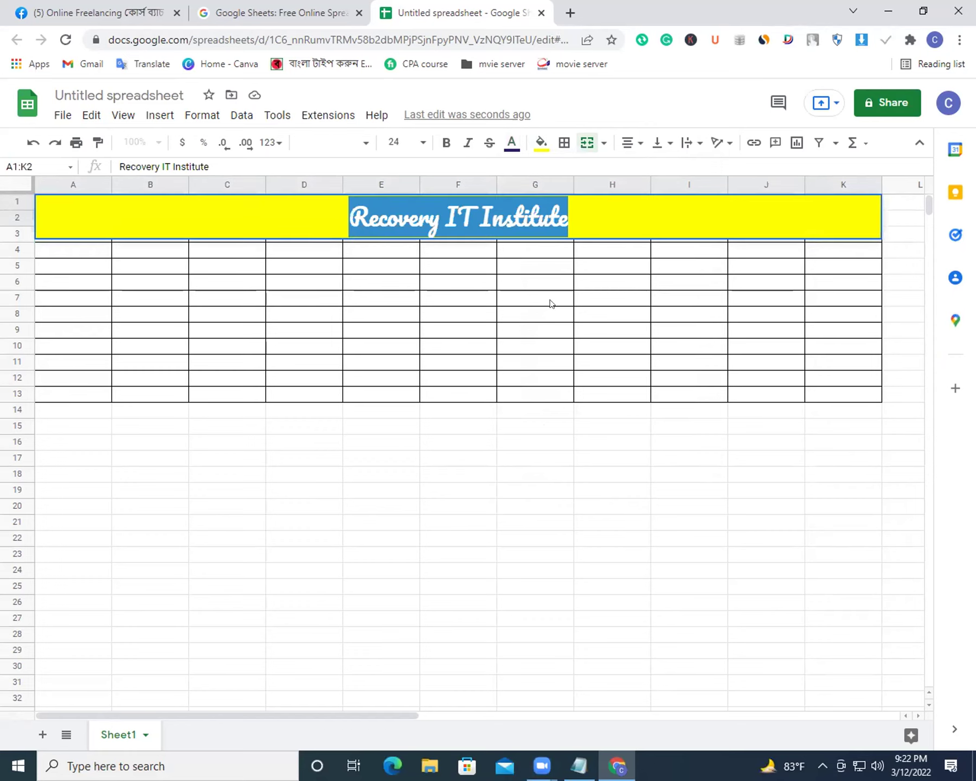
Close the Online Freelancing Facebook browser tab, leaving only the Sheets tabs.
left_click(503, 311)
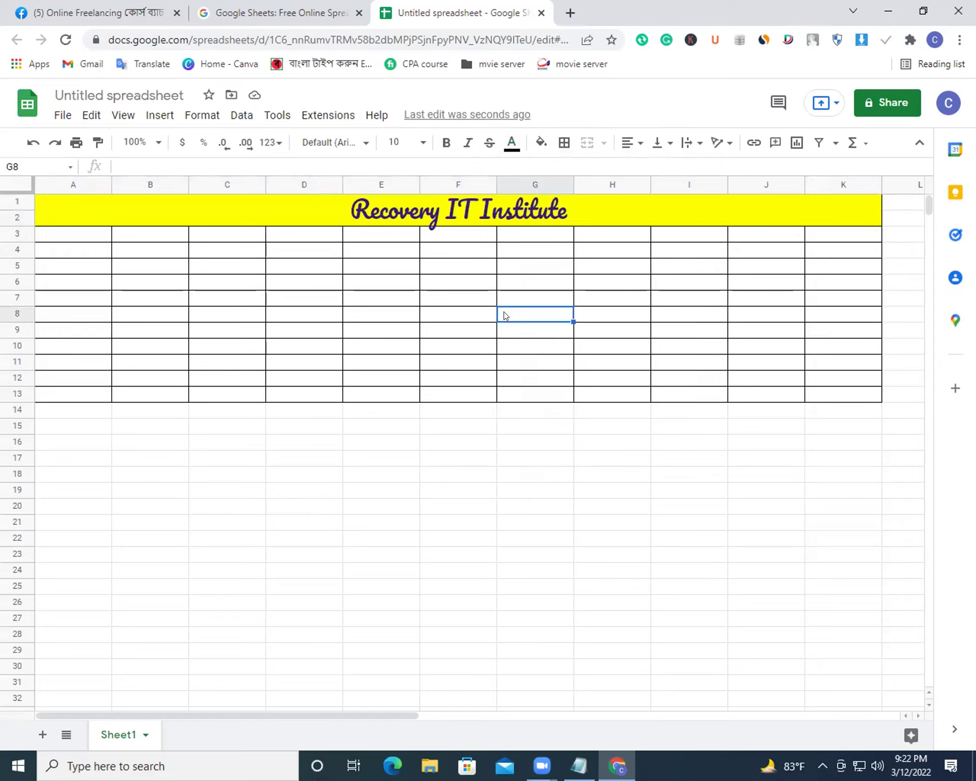
left_click(176, 13)
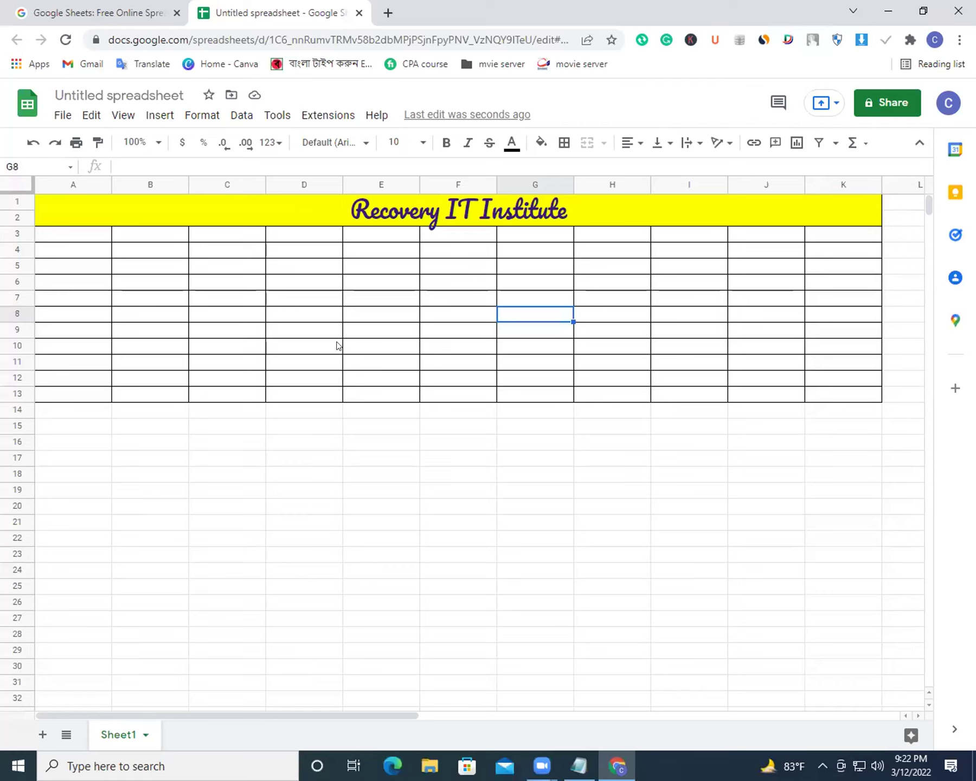
left_click(854, 143)
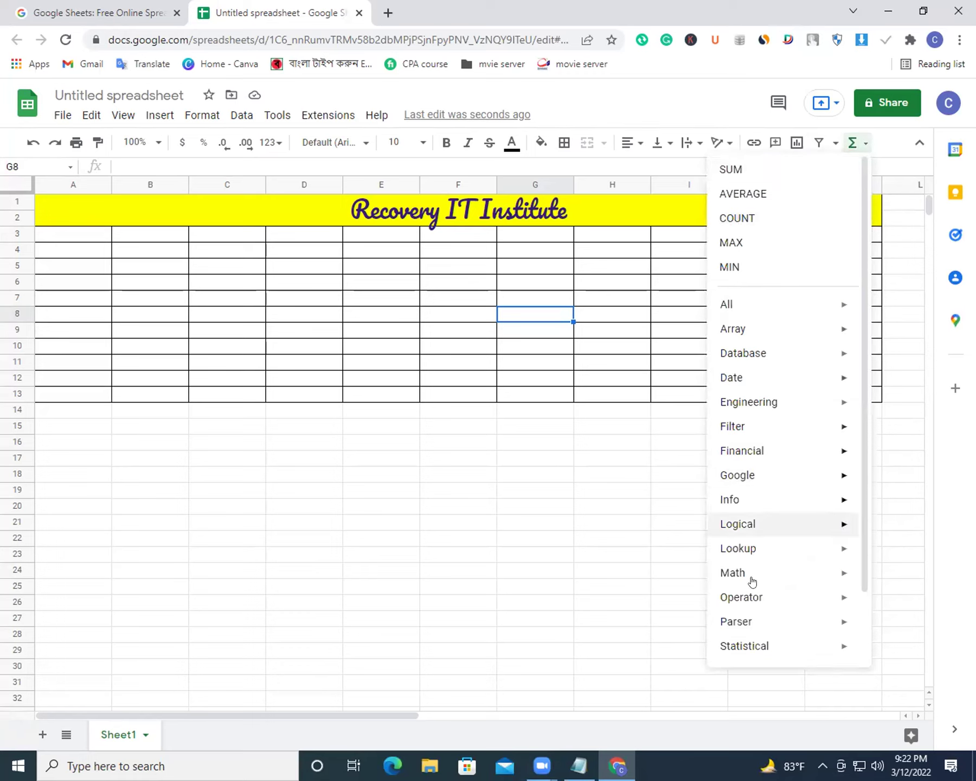
left_click(482, 359)
left_click(562, 359)
left_click(562, 327)
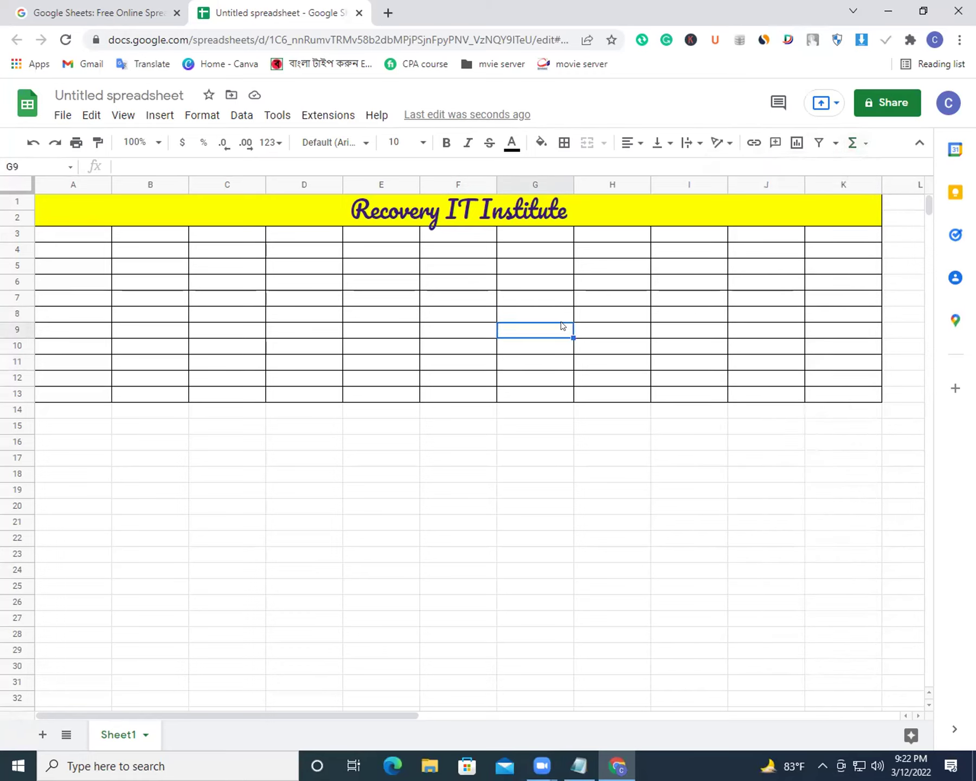
left_click(590, 316)
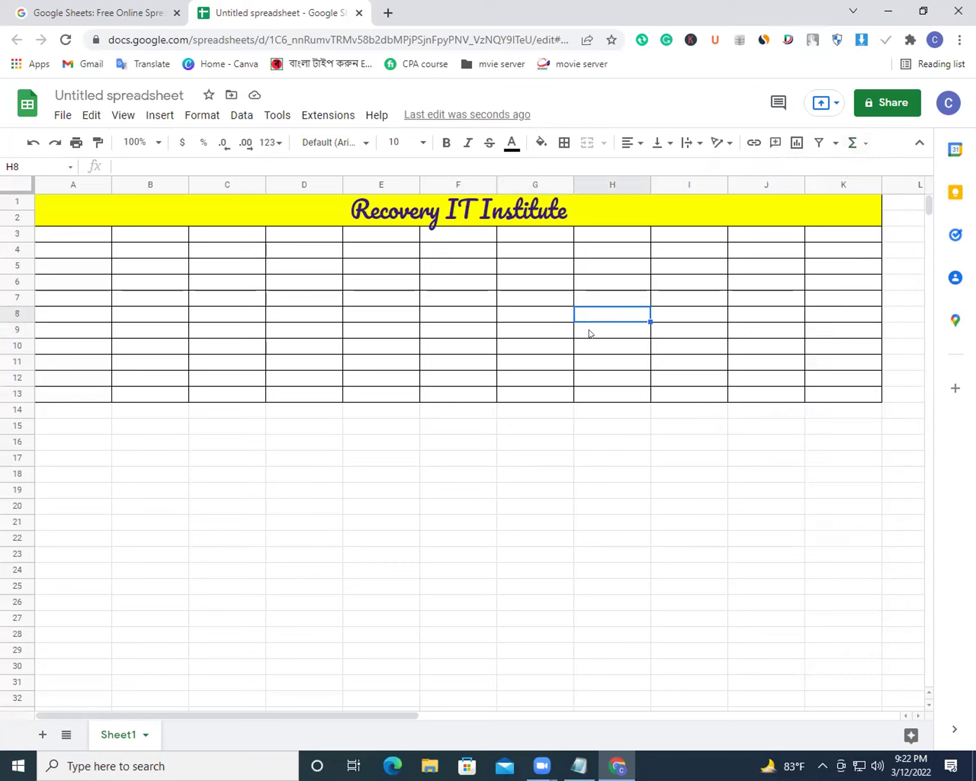
double_click(64, 239)
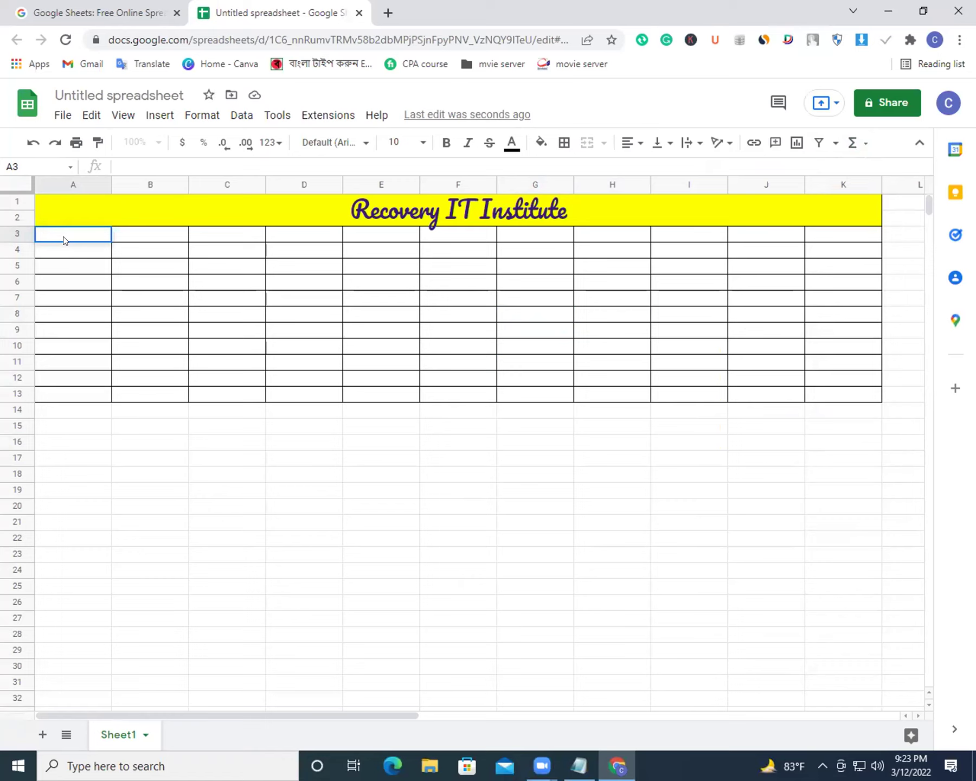
Enter headers name, january, february, march and april across A3:E3.
type("name")
key("Tab")
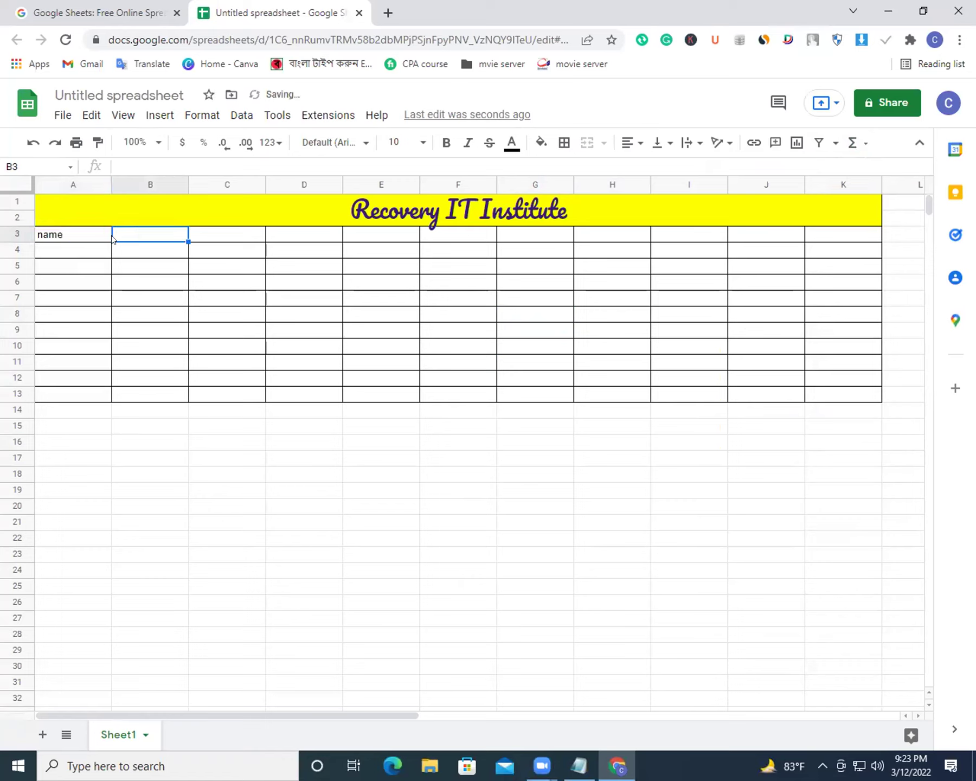
type("janu")
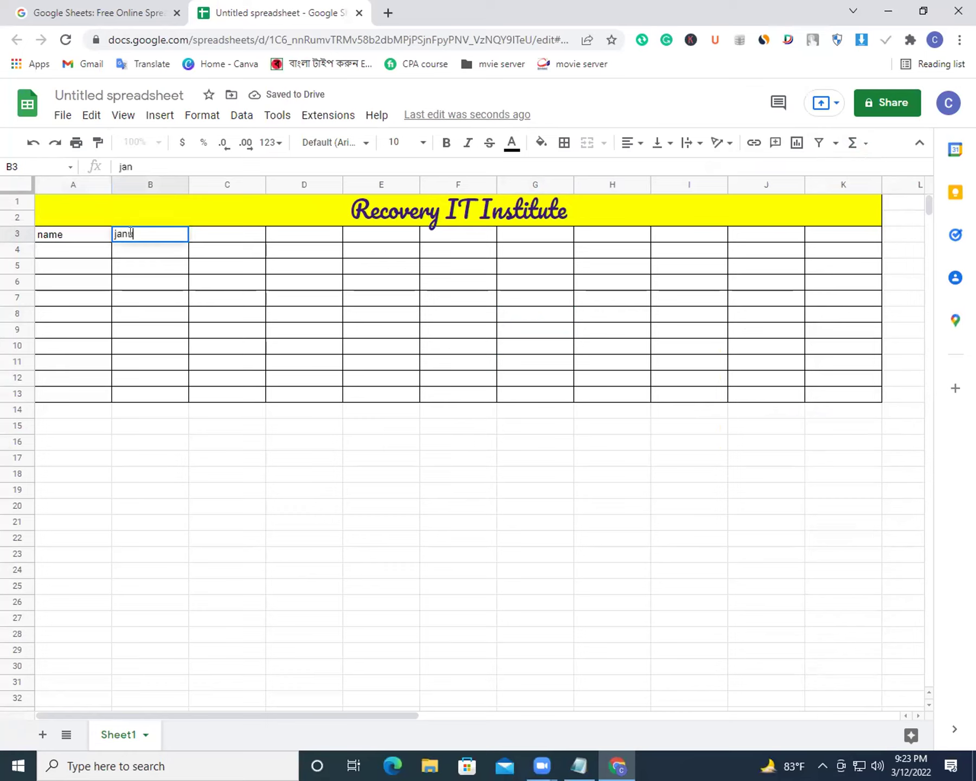
type("ary")
key("Tab")
type("feb")
key("BackSpace")
type("bruary")
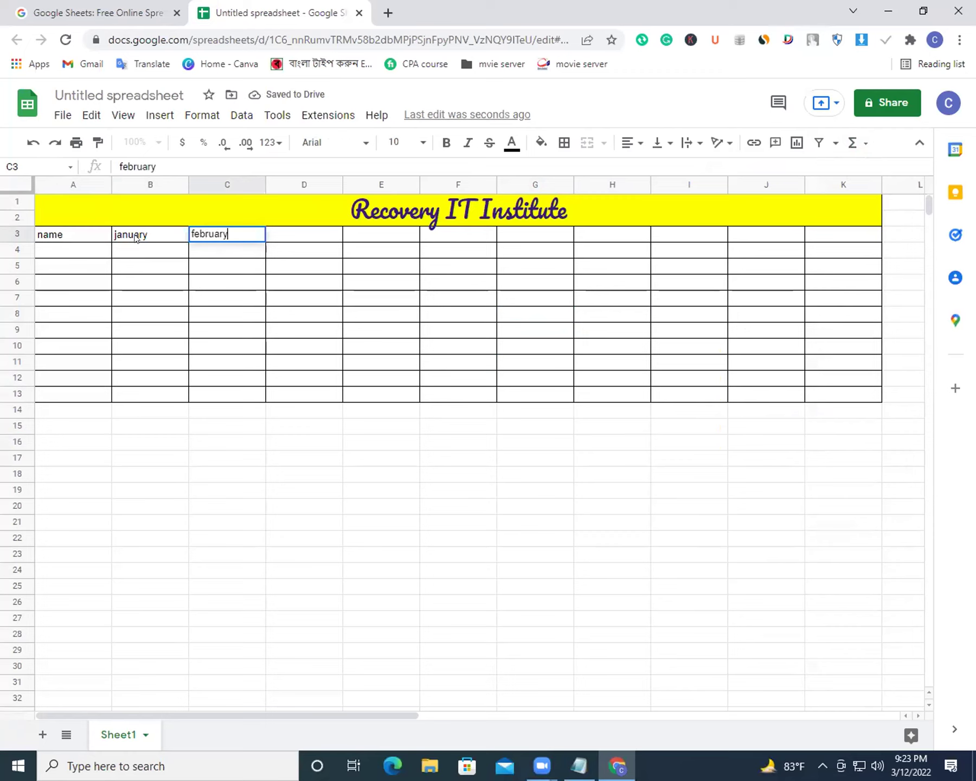
key("Tab")
type("march")
key("Tab")
type("april")
key("Tab")
Put May in F3, replacing the mistyped month.
type("jun")
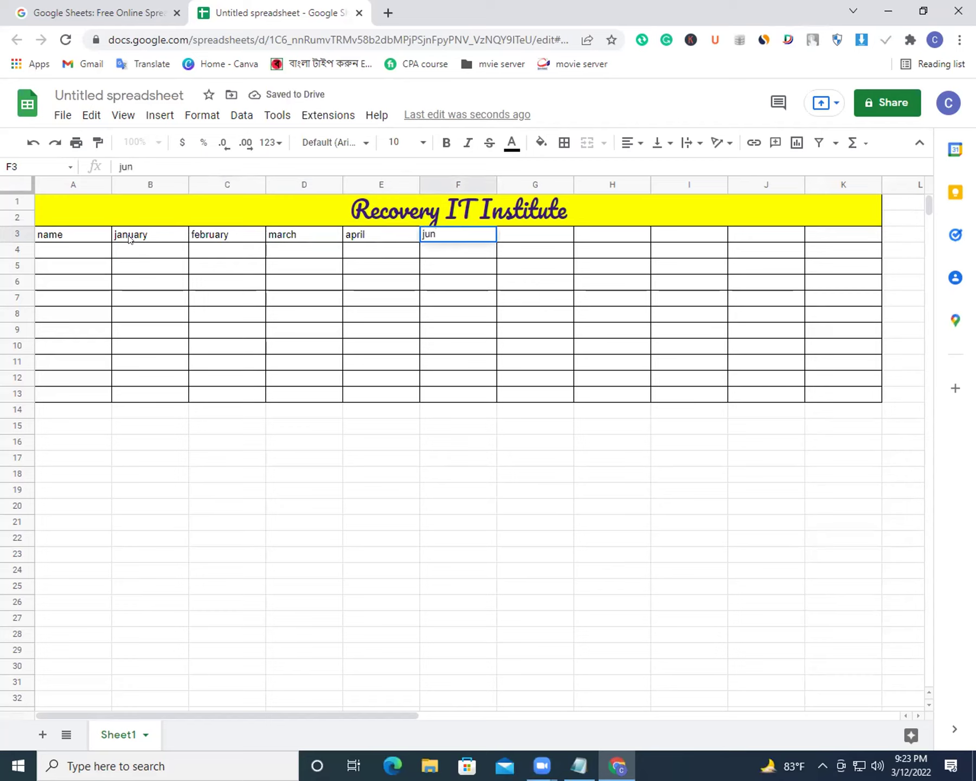
left_click(320, 312)
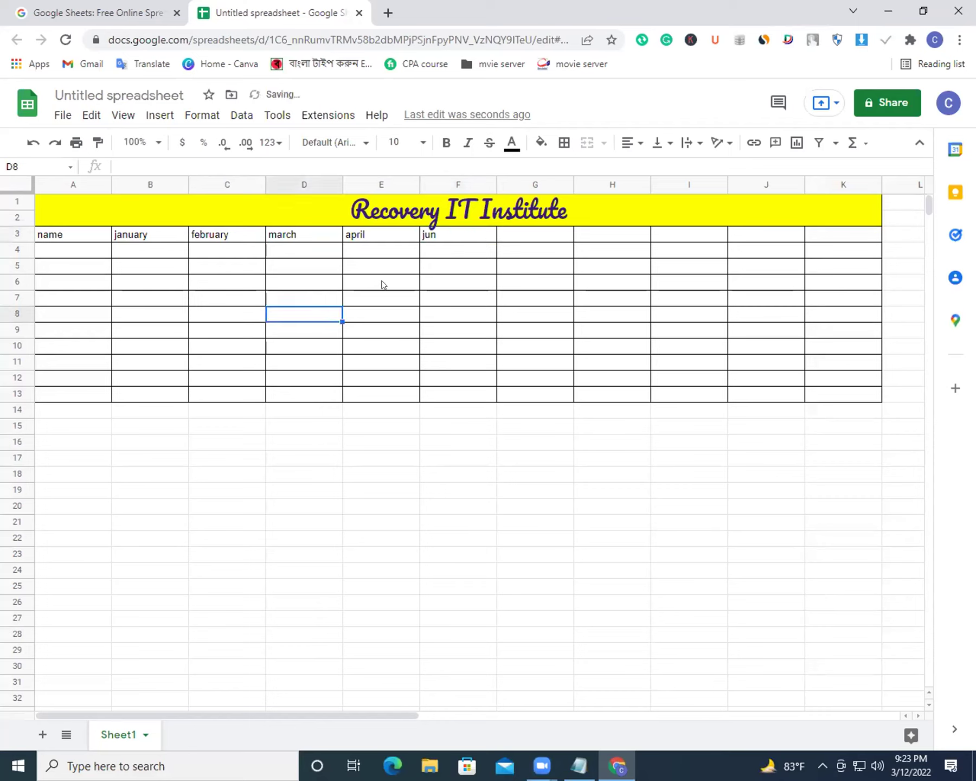
left_click(446, 227)
double_click(446, 226)
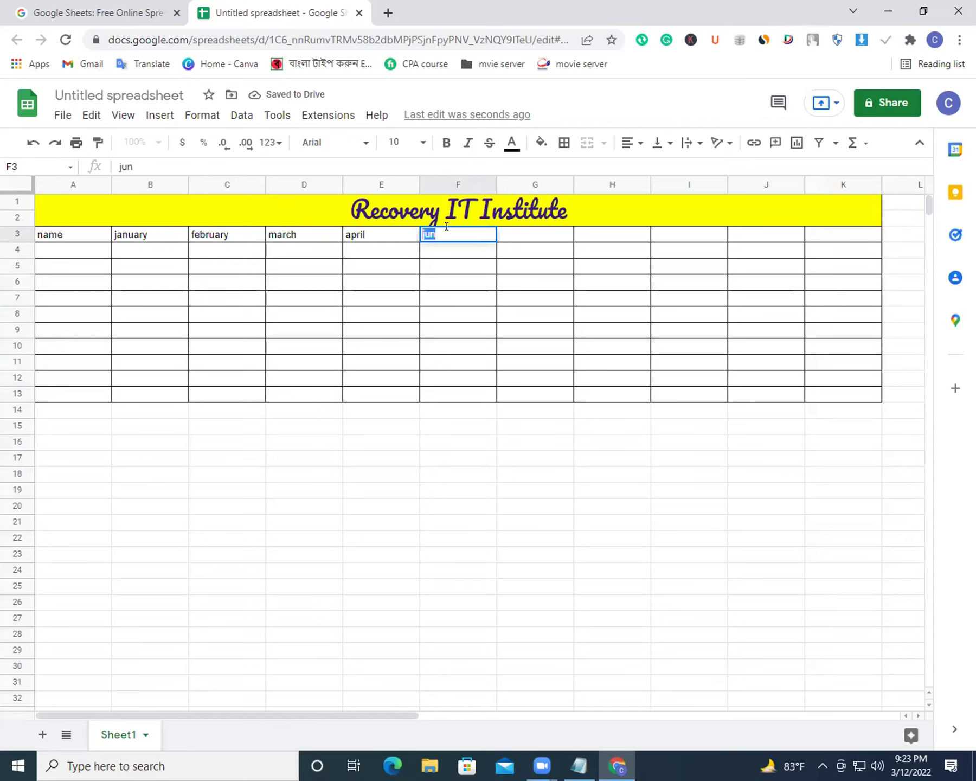
key("BackSpace")
type("May")
left_click(399, 247)
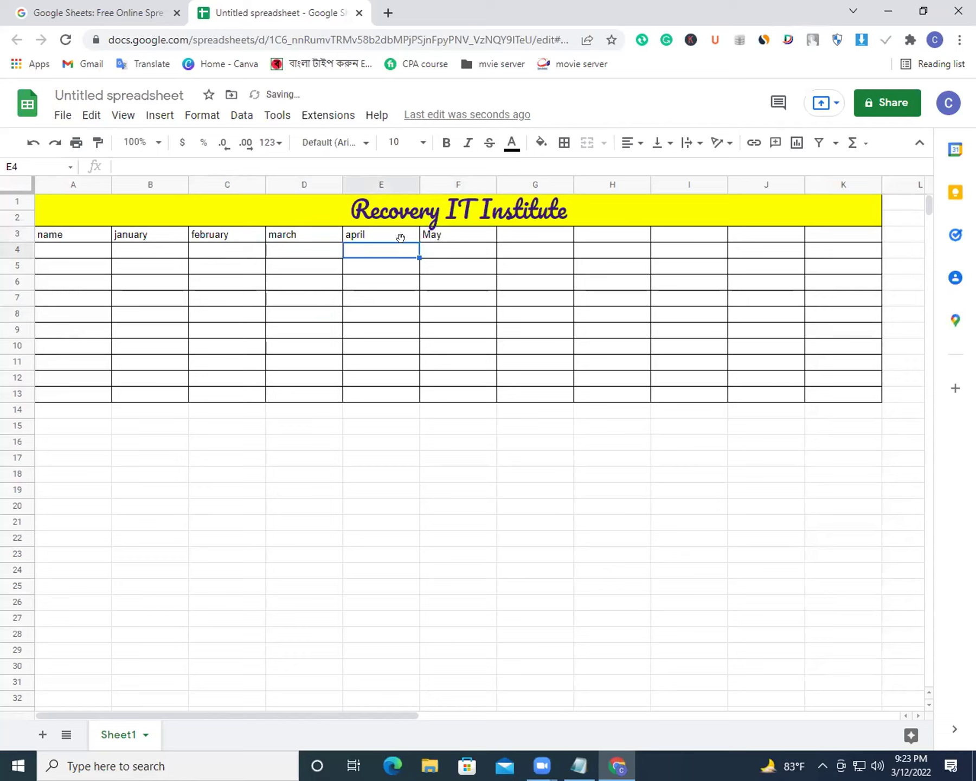
Enter the first student name in A4 and add an 'AB' prefix to it.
double_click(84, 245)
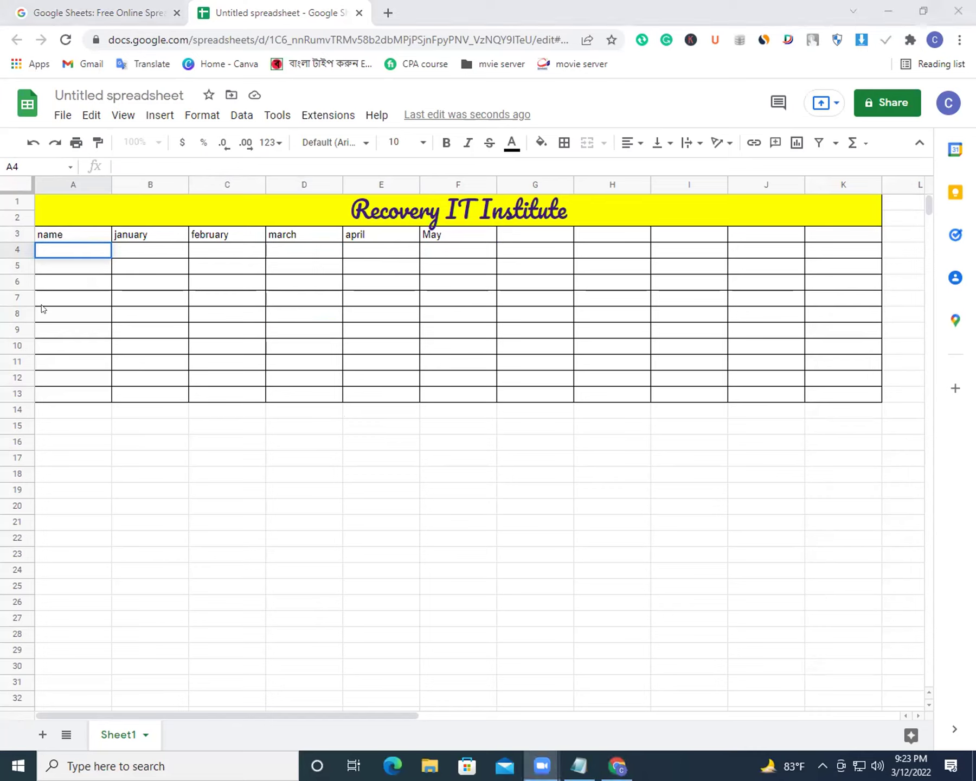
left_click(58, 250)
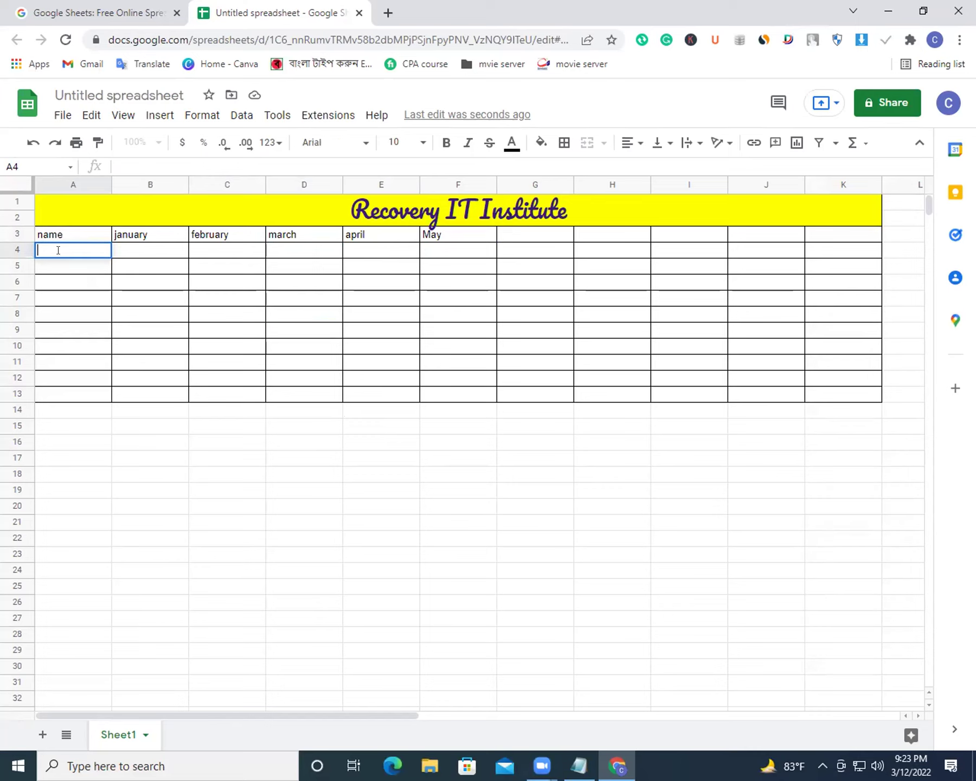
type("Rohim")
key("Return")
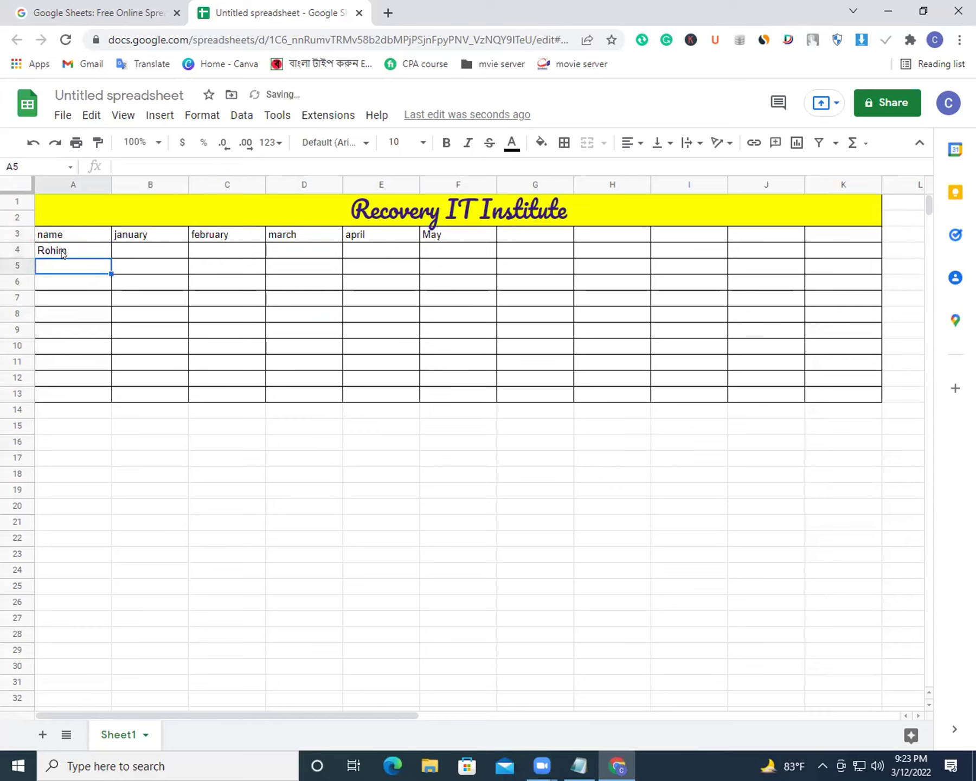
type("Rahman")
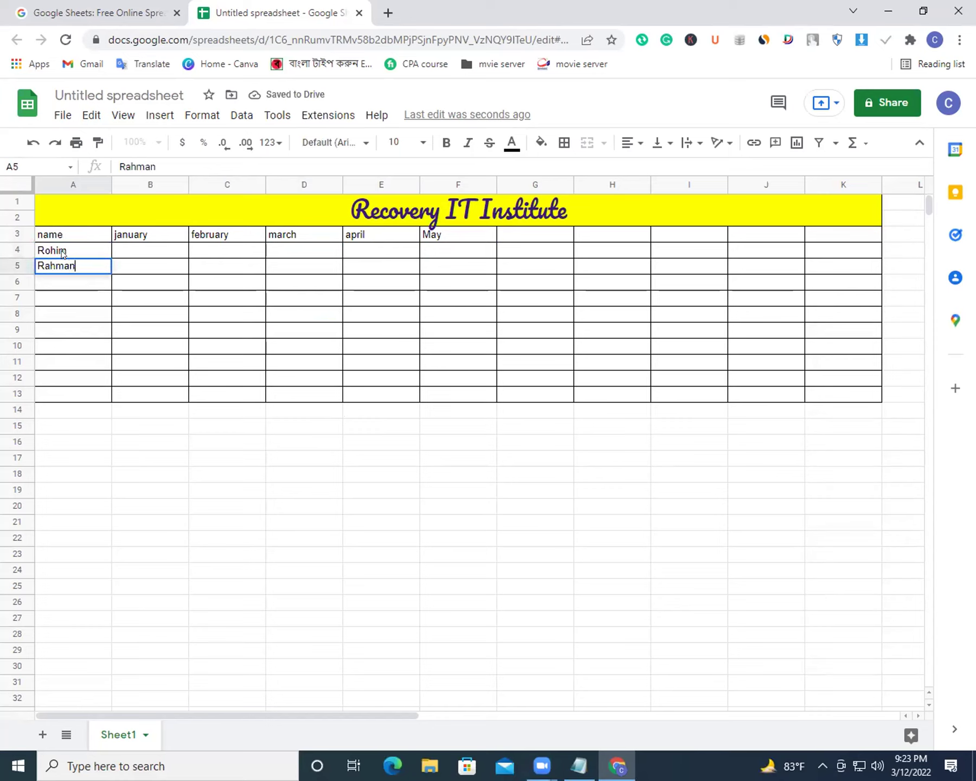
key("BackSpace")
key("BackSpace")
key("BackSpace")
key("BackSpace")
left_click(67, 241)
double_click(70, 243)
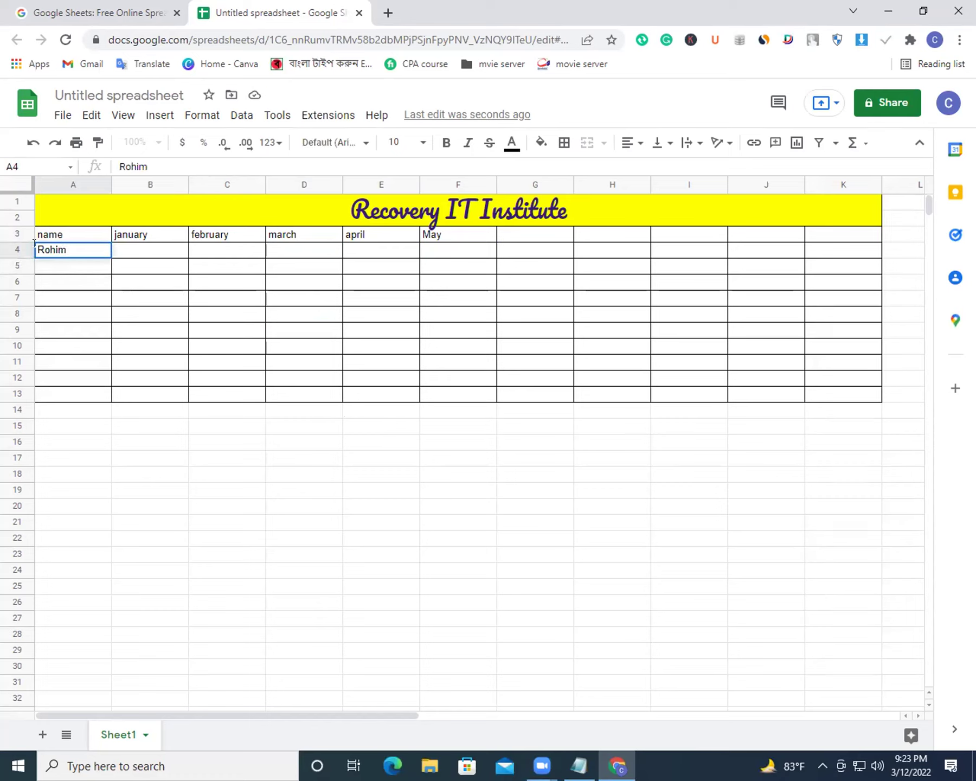
key("Home")
type("AB")
left_click(55, 269)
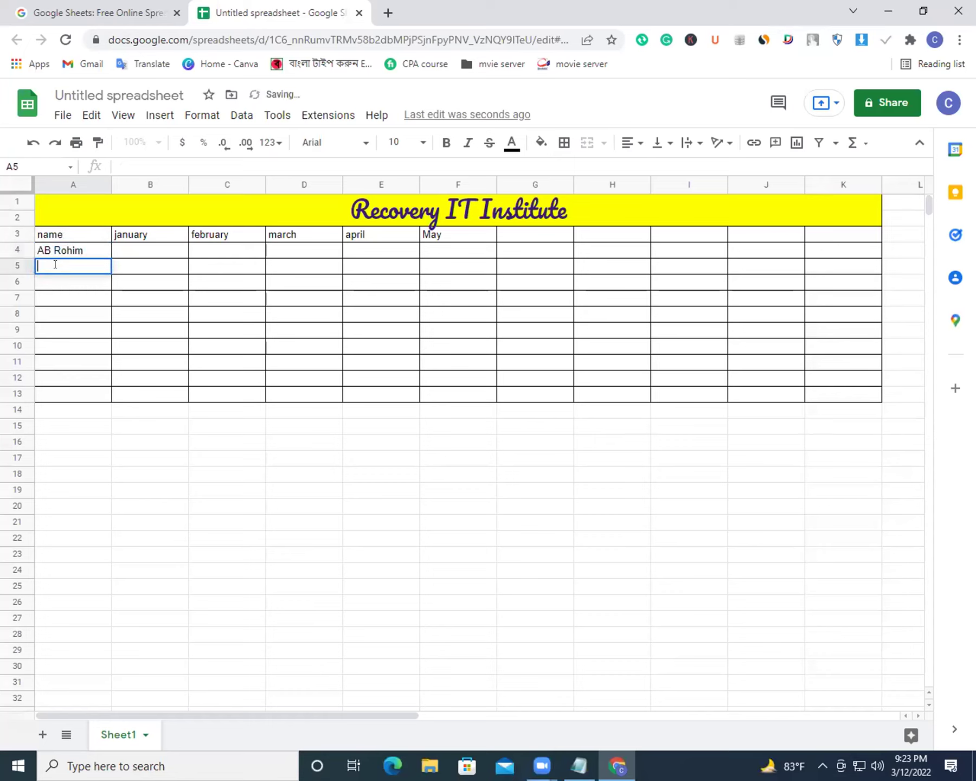
Type the remaining three student names into A5:A7.
type("A")
type("b")
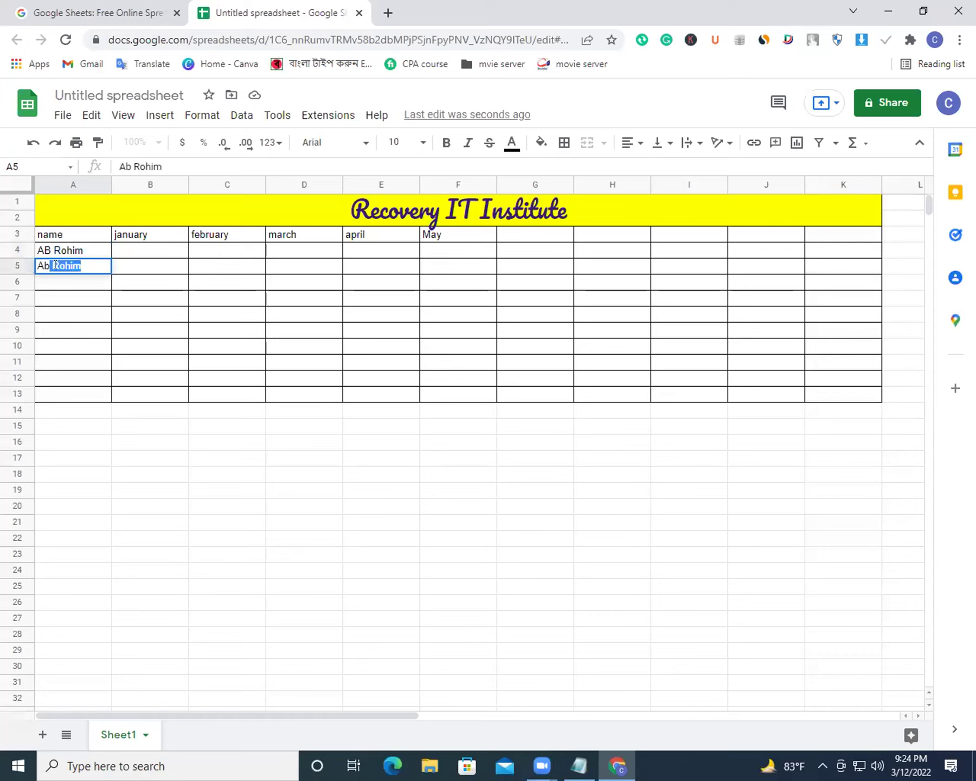
type(" Rahman")
key("Return")
type("Abu Bakar")
key("Return")
type("Hanif")
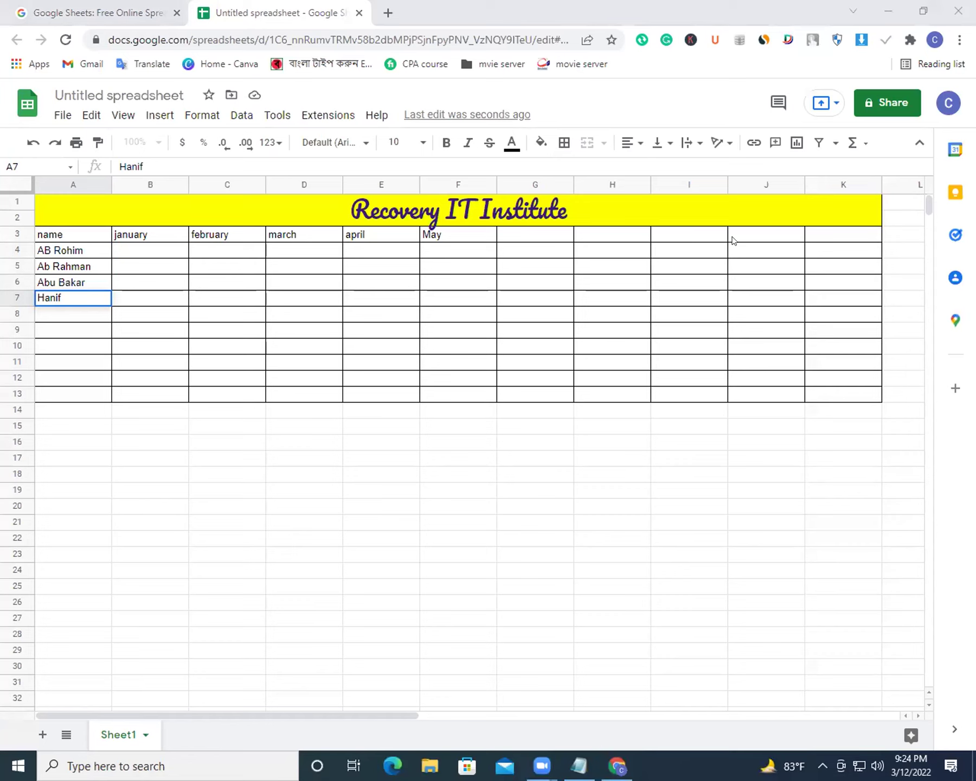
left_click(71, 340)
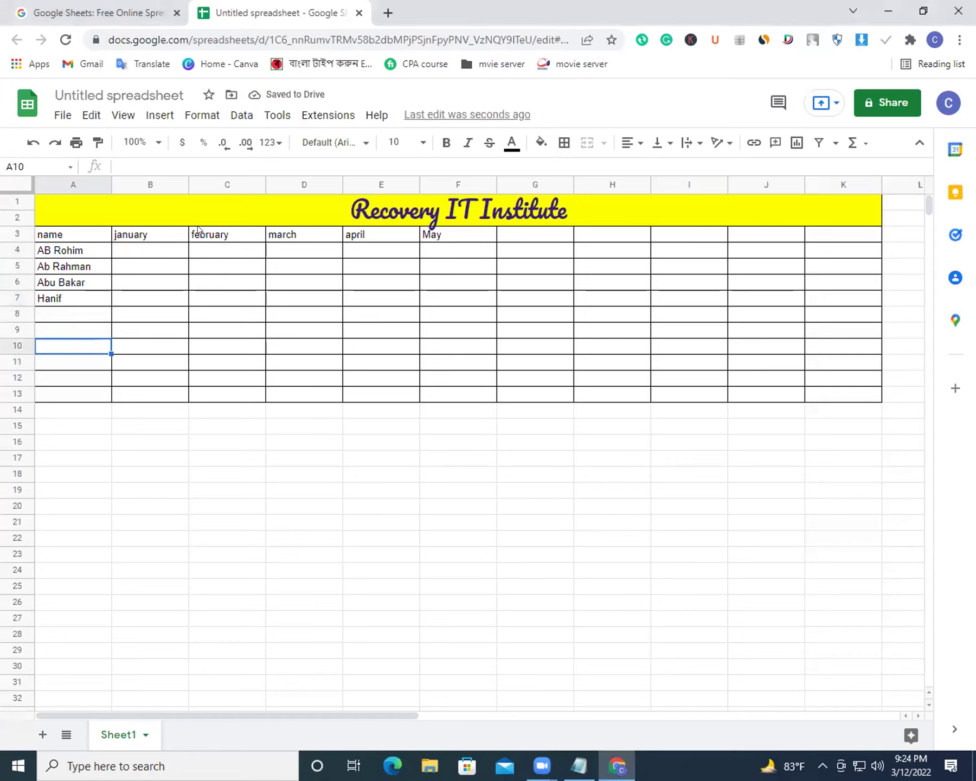
Fill row 4 (B4:F4) with 596, 35241, 9584, 23654 and 1526.
double_click(143, 250)
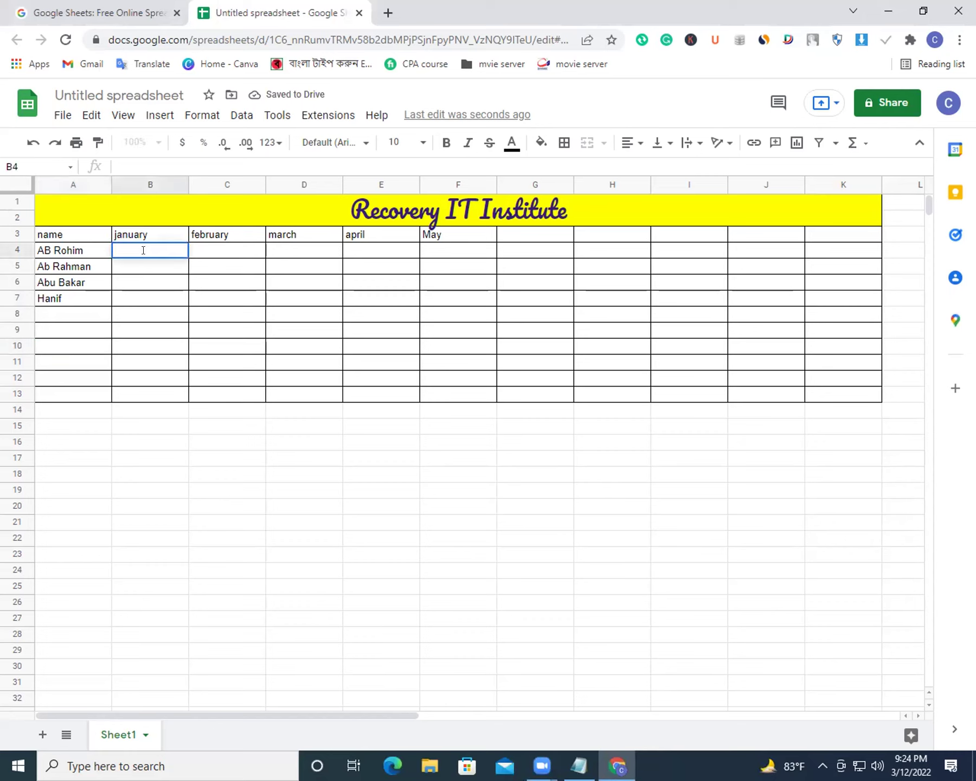
type("48596")
key("Tab")
type("35241")
key("Tab")
type("9584")
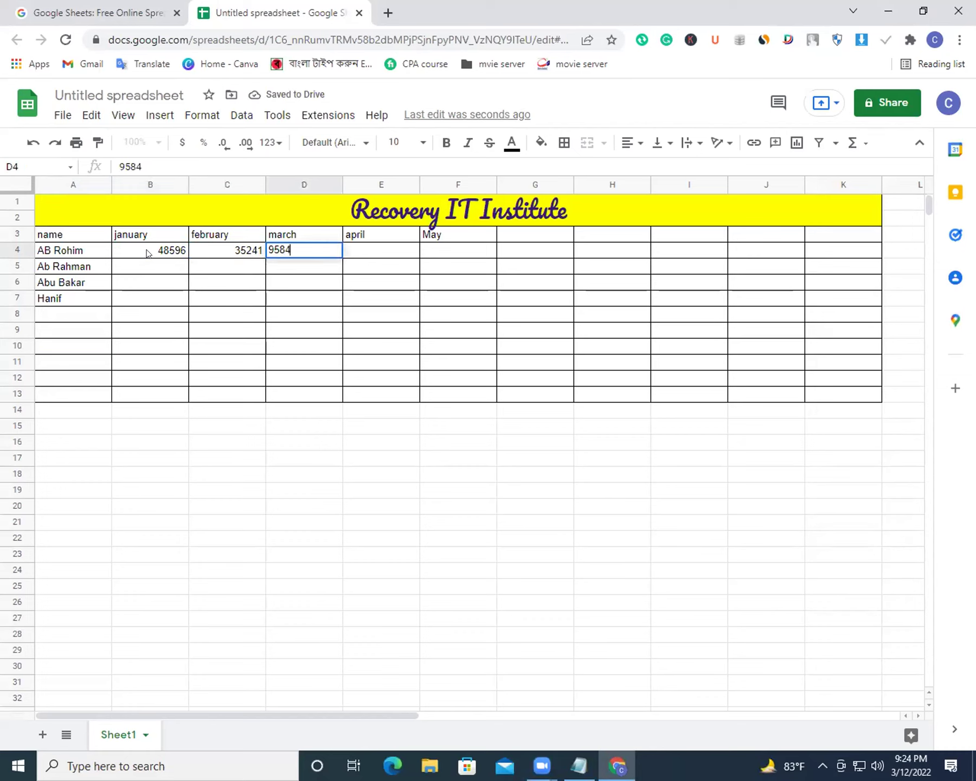
key("Tab")
type("23654")
key("Tab")
type("1526")
key("Tab")
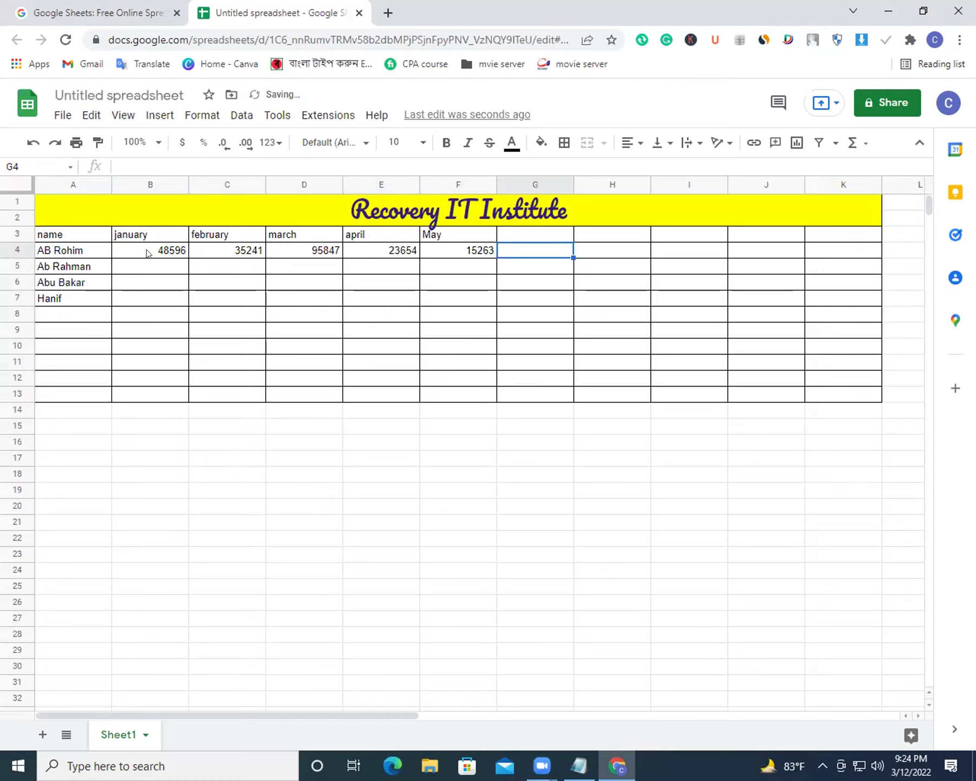
Fill the second person's row with 57486, 15243, 68574, 15263 and 68594.
left_click(162, 273)
type("57486")
key("Tab")
type("15243")
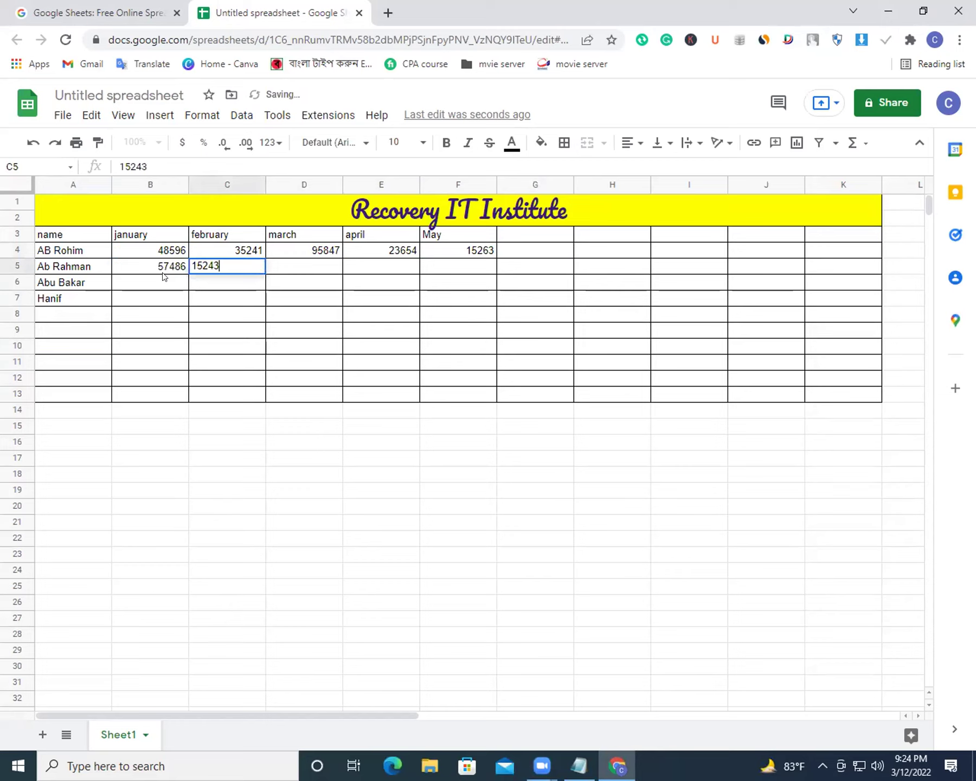
key("Tab")
type("68574")
key("Tab")
type("15263")
key("Tab")
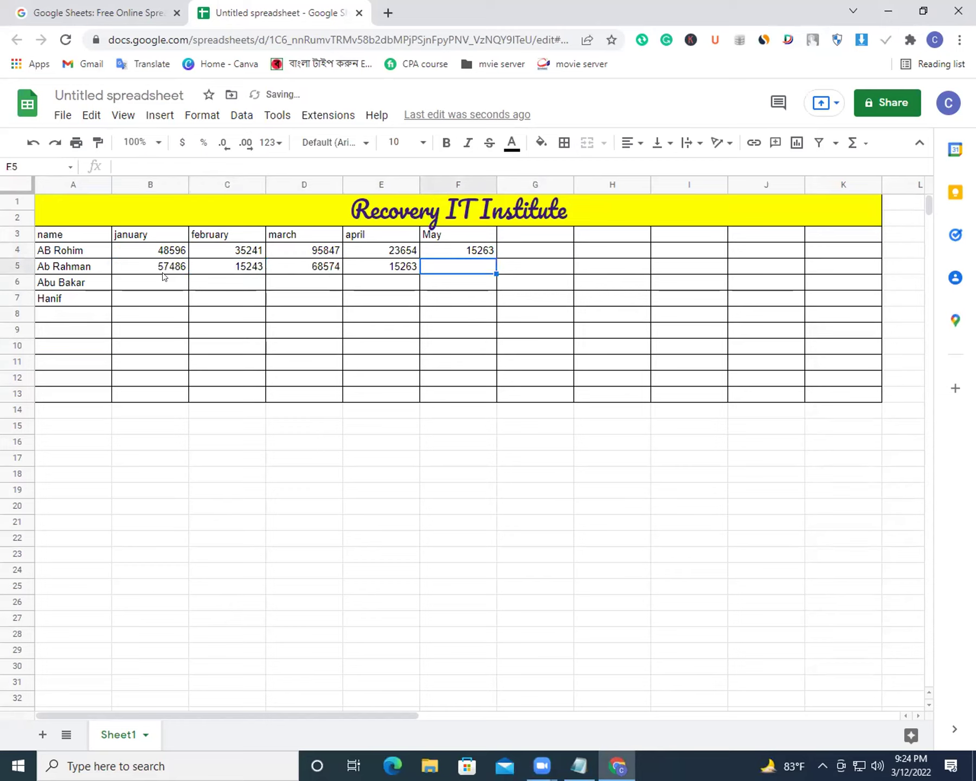
type("68594")
key("Return")
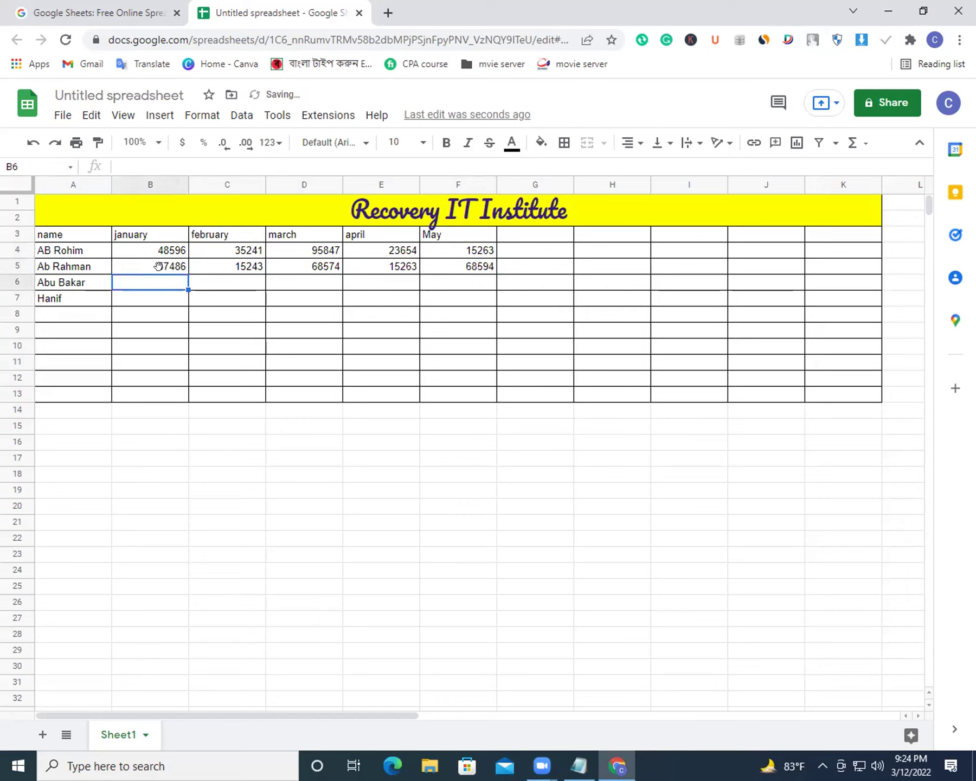
Fill the third person's row with 75869, 35241, 75869, 35246 and 69587.
type("75869")
key("Tab")
type("35241")
key("Tab")
type("7586")
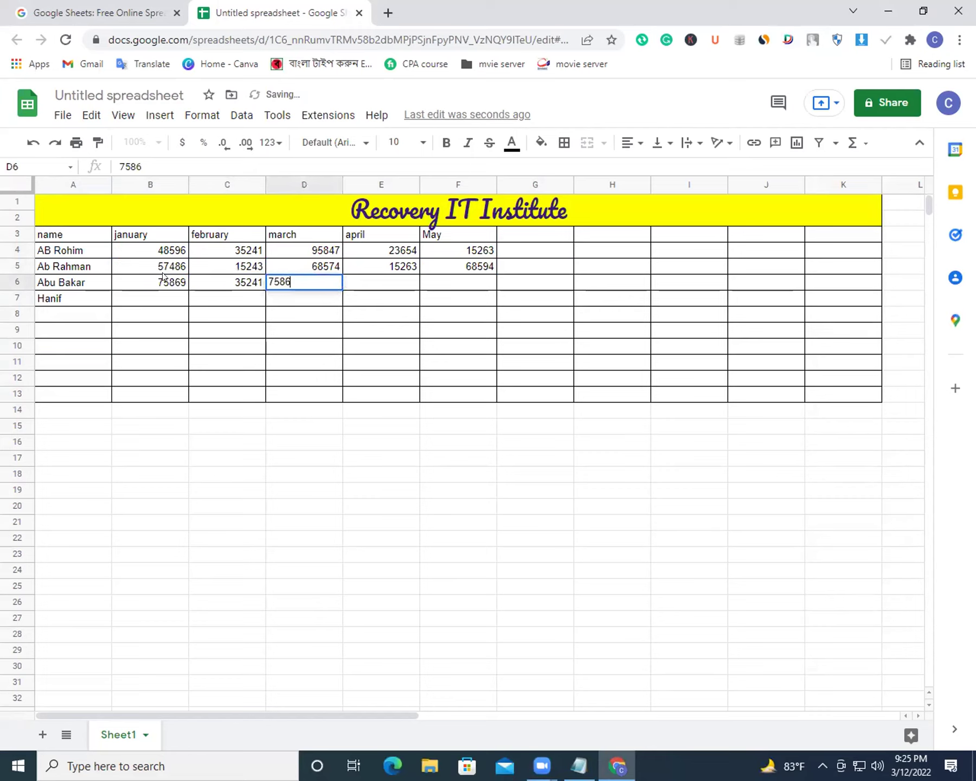
type("9")
key("Tab")
type("35246")
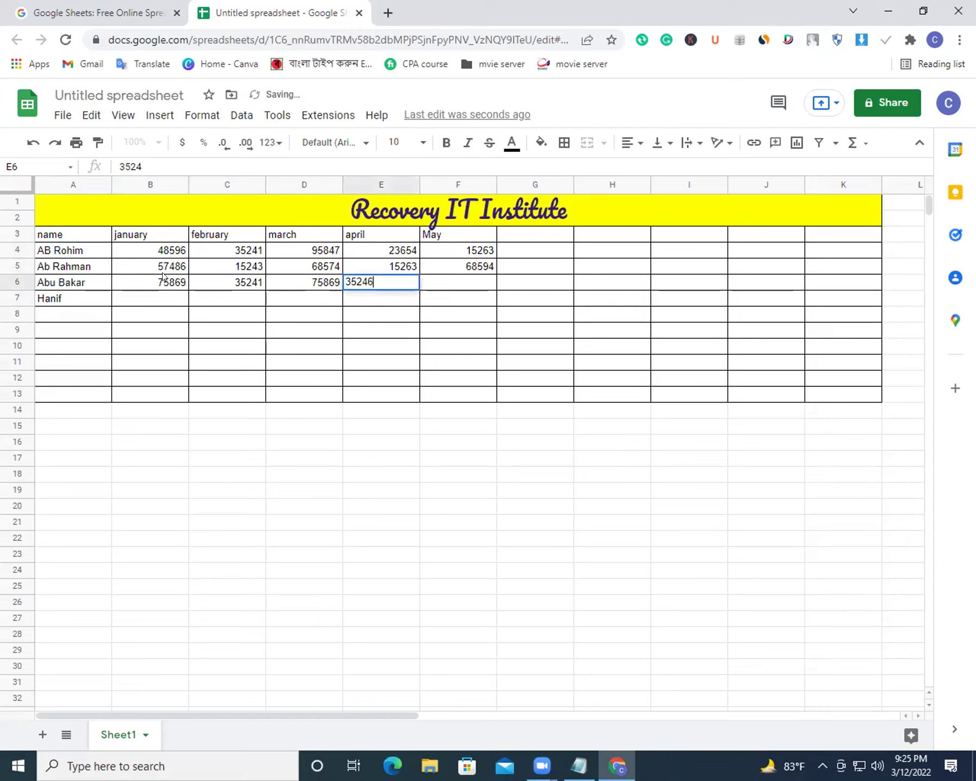
key("Tab")
type("69587")
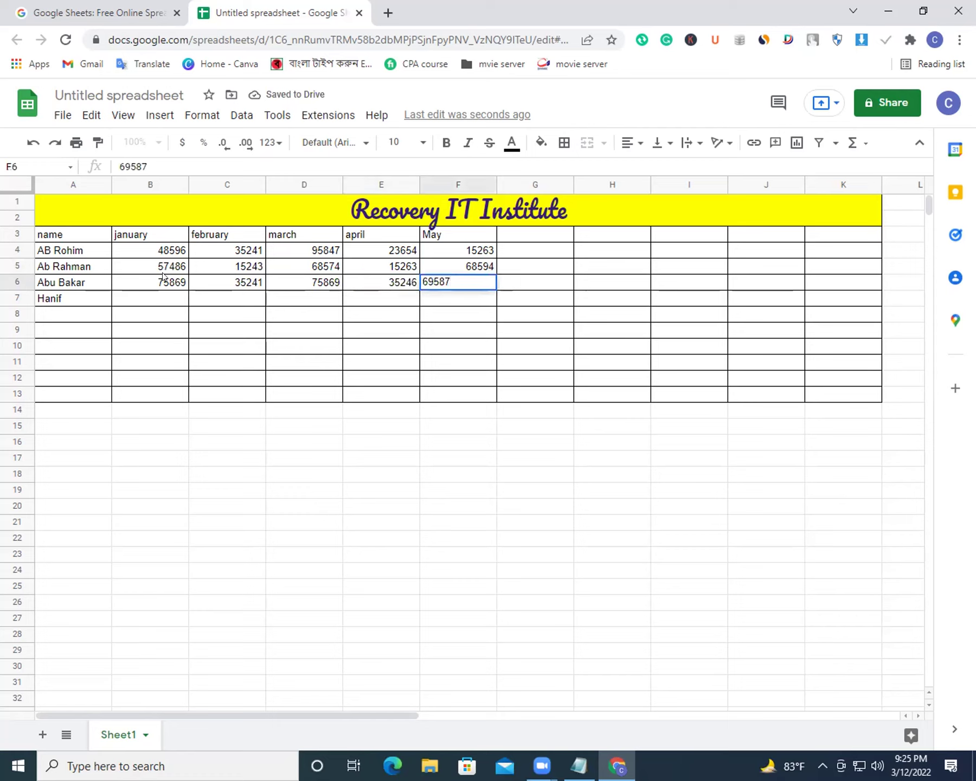
key("Return")
Fill the last person's row with 15246, 3524, 68594, 15263 and 35264.
type("15246")
key("Tab")
type("3524")
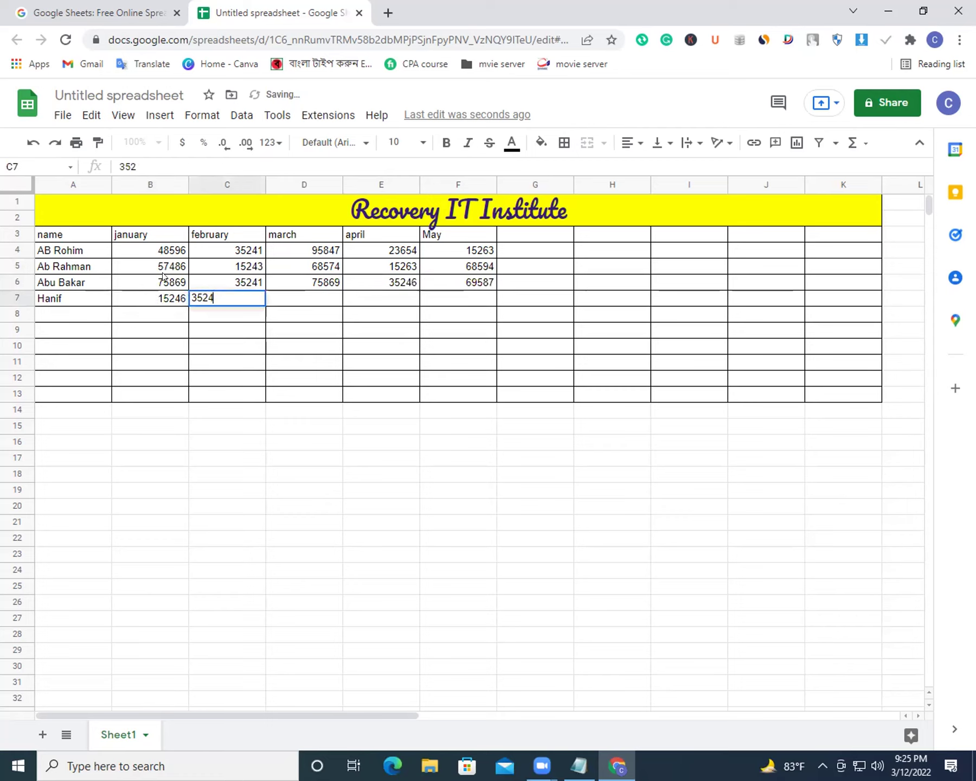
key("Tab")
type("68594")
key("Tab")
type("15263")
key("Tab")
type("35264")
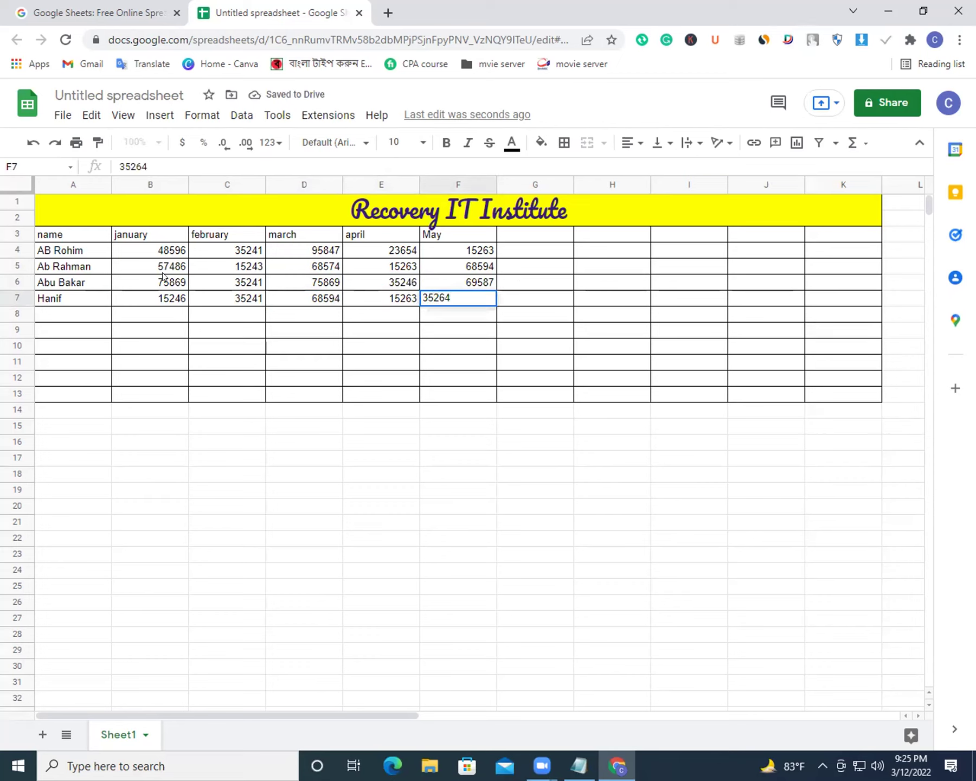
key("Return")
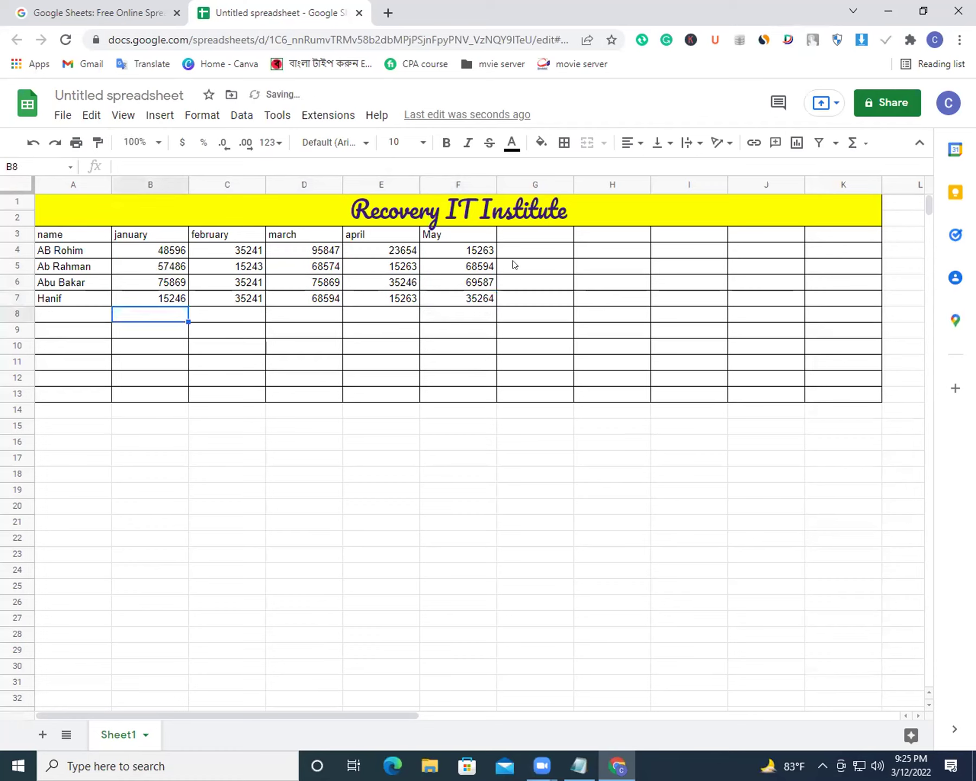
Select a few ranges in the table, then bring up Chrome's options menu.
left_click_drag(514, 253, 515, 292)
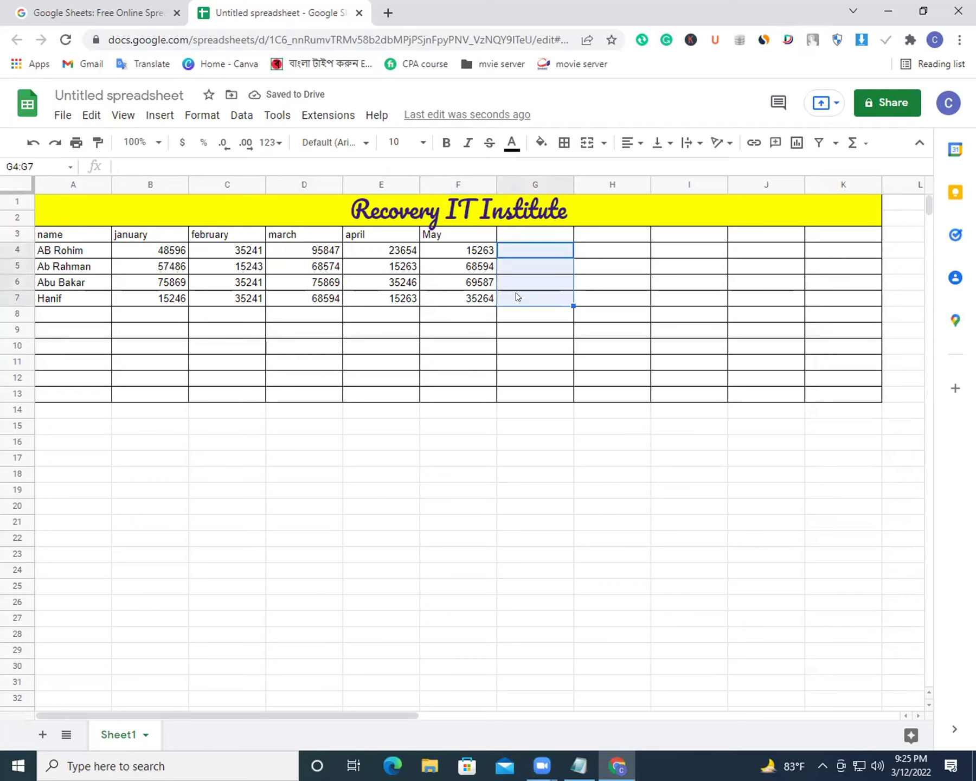
left_click_drag(78, 250, 87, 293)
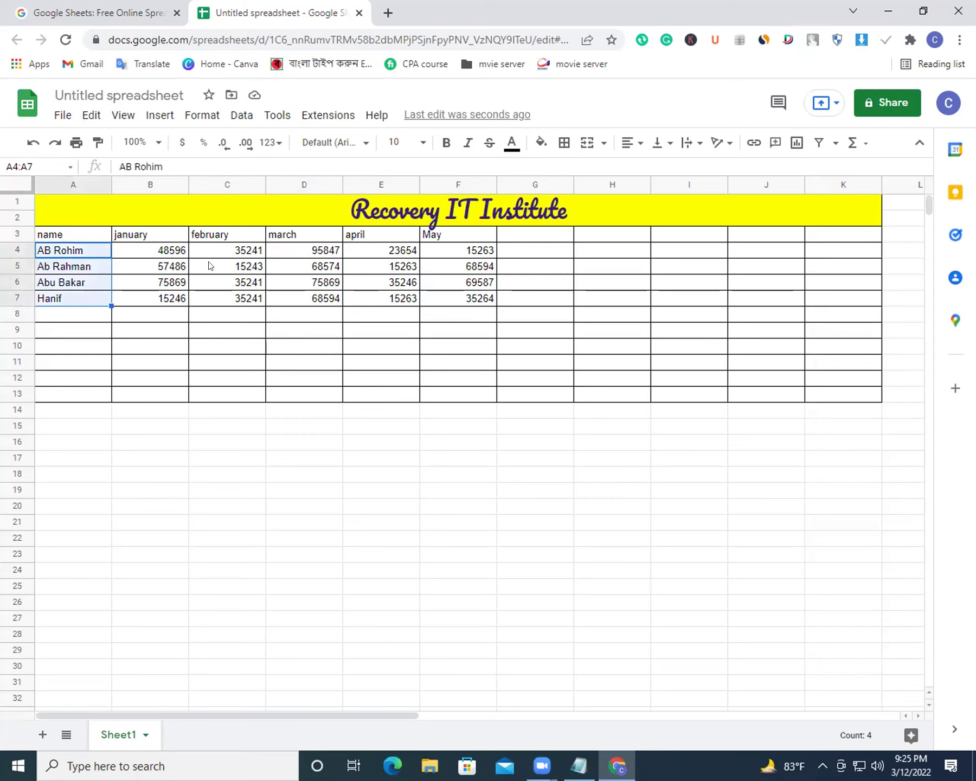
left_click_drag(201, 253, 223, 267)
left_click_drag(337, 299, 346, 302)
left_click(446, 302)
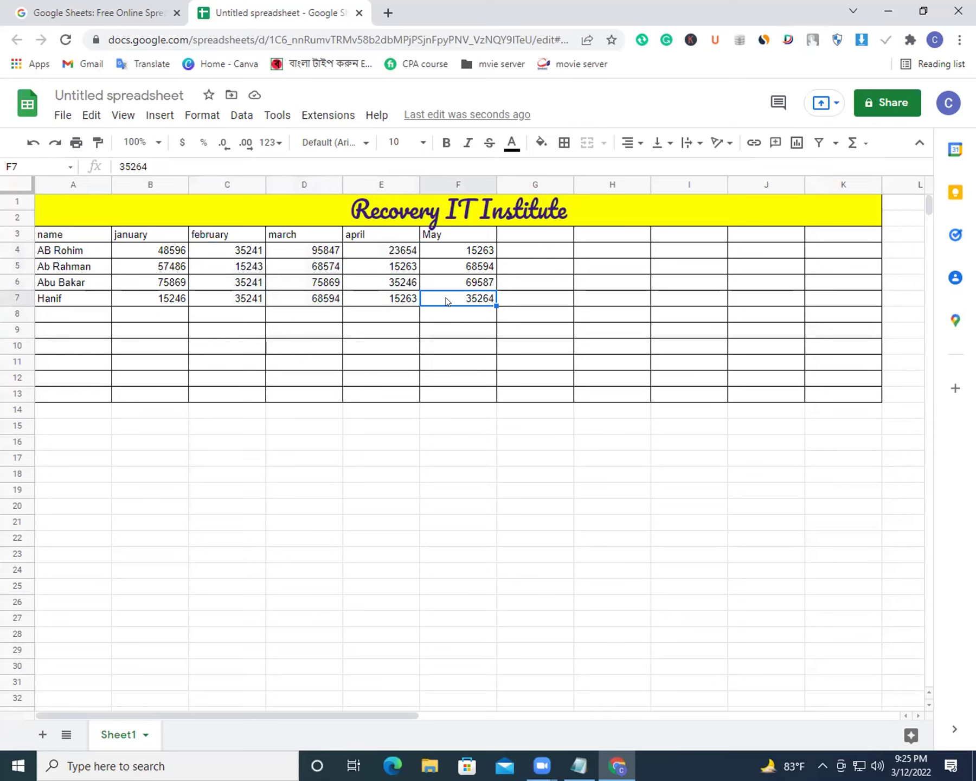
left_click(959, 40)
In a new Incognito window, go to Fiverr and search for 'google sheets'.
left_click(867, 98)
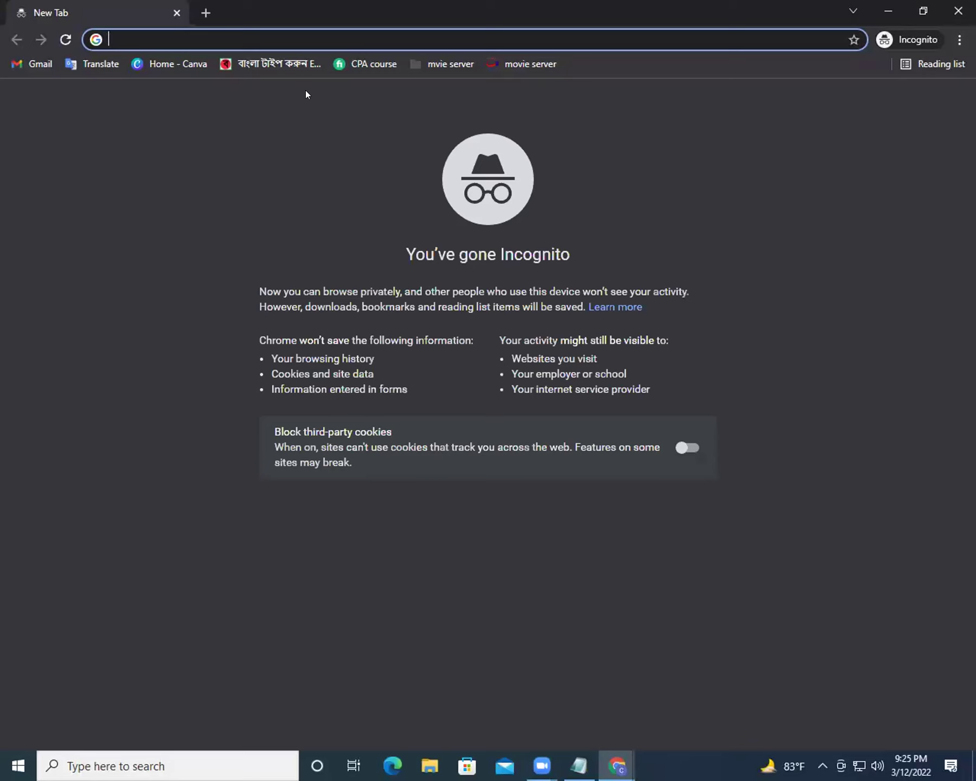
type("fiver")
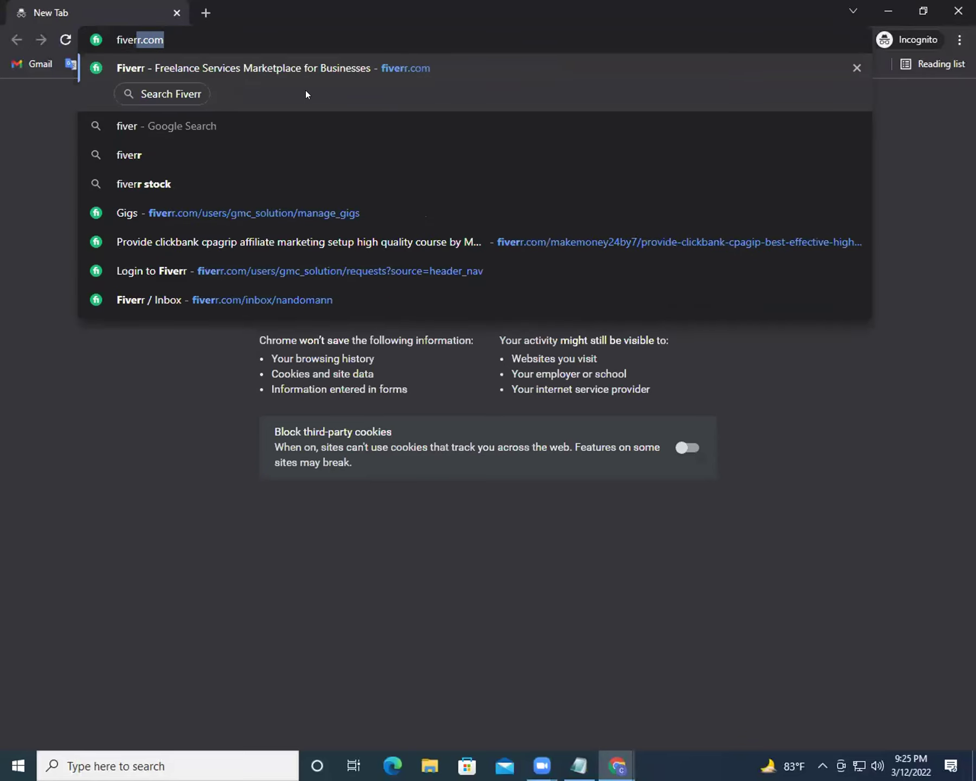
key("Return")
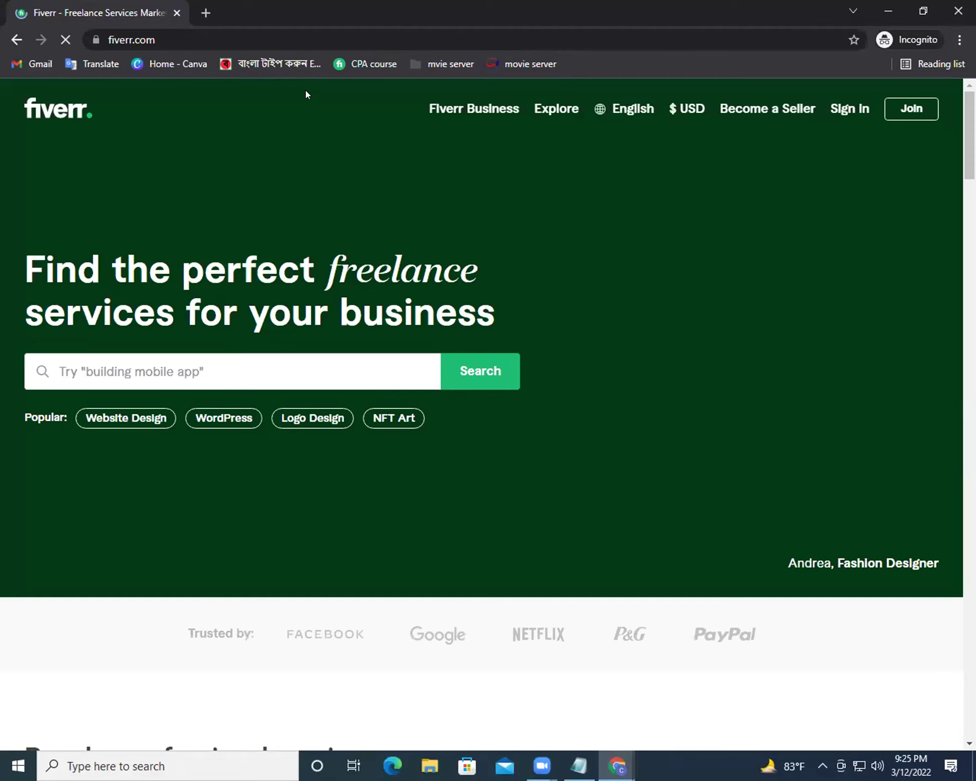
left_click(182, 362)
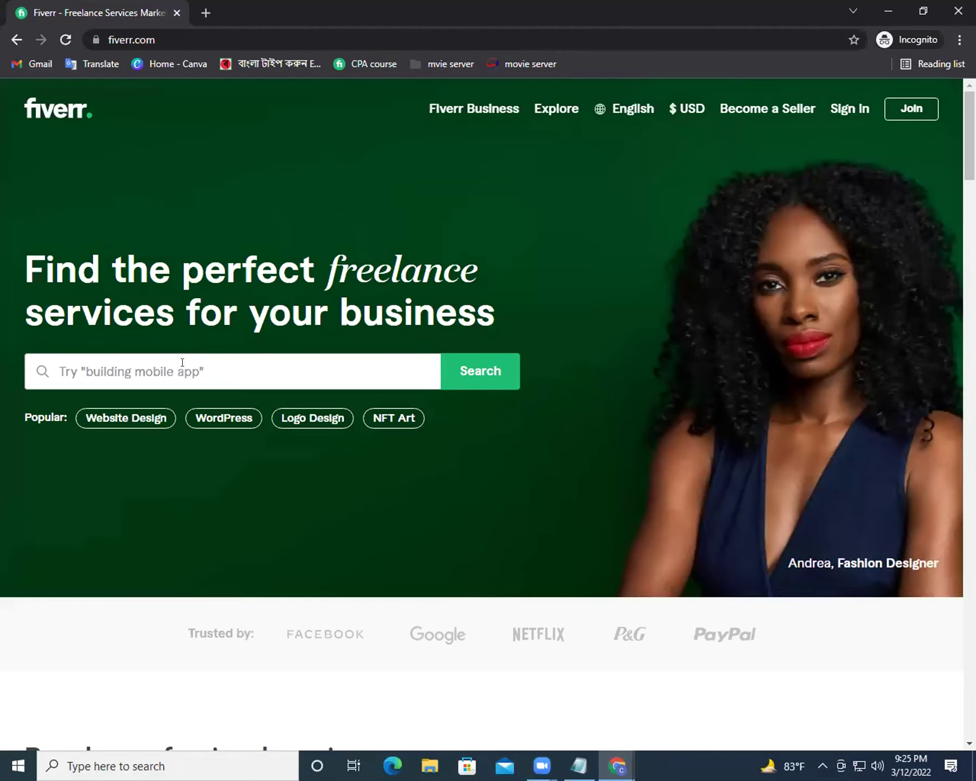
type("google sheets")
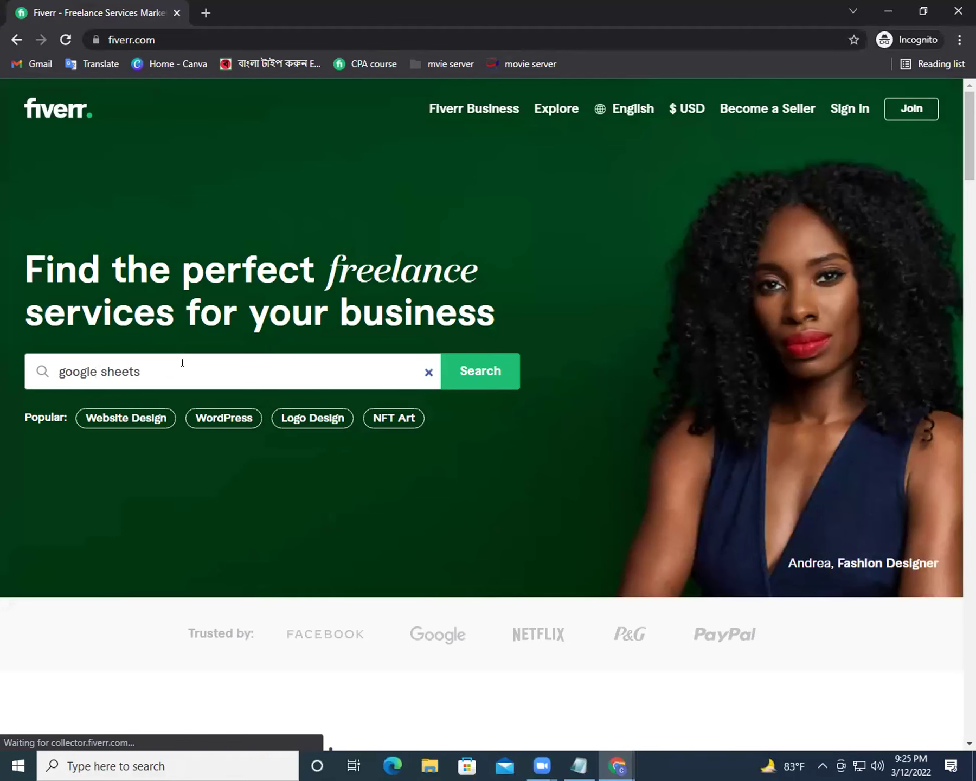
key("Return")
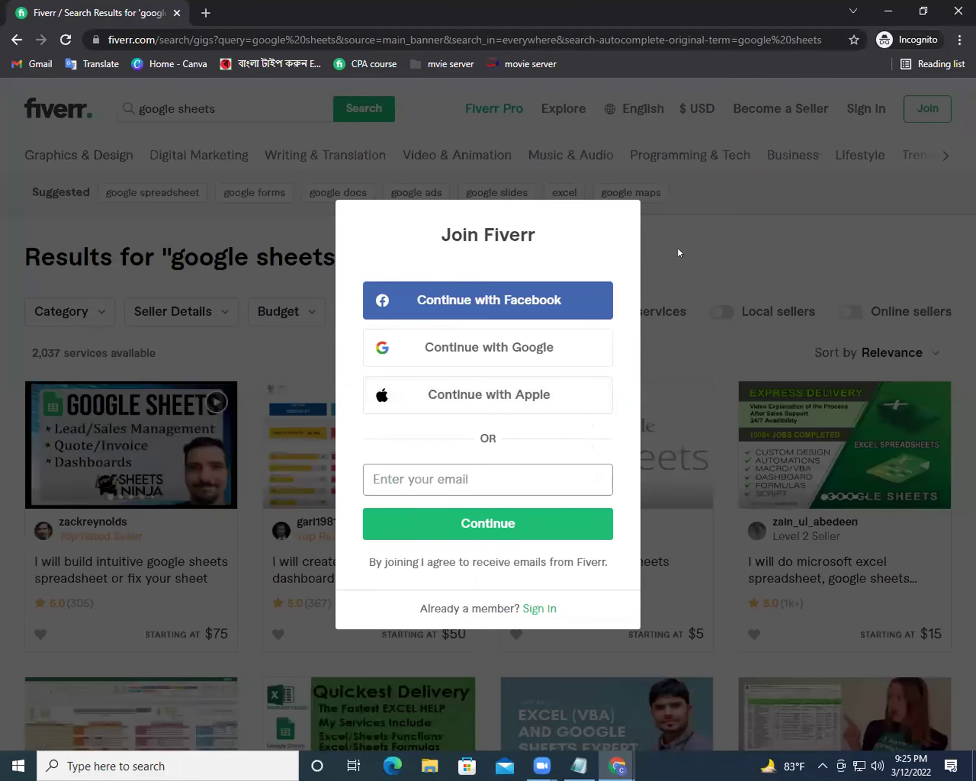
Dismiss the sign-up prompt and open the custom spreadsheet gig from the results.
left_click(678, 248)
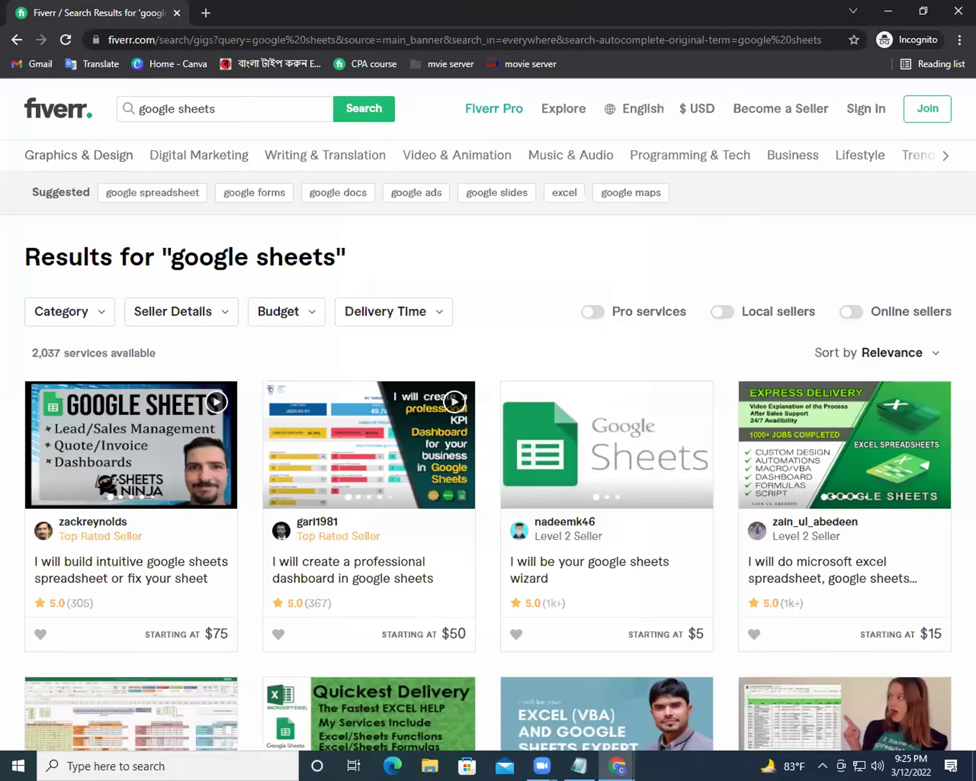
scroll(488, 412, "down", 2)
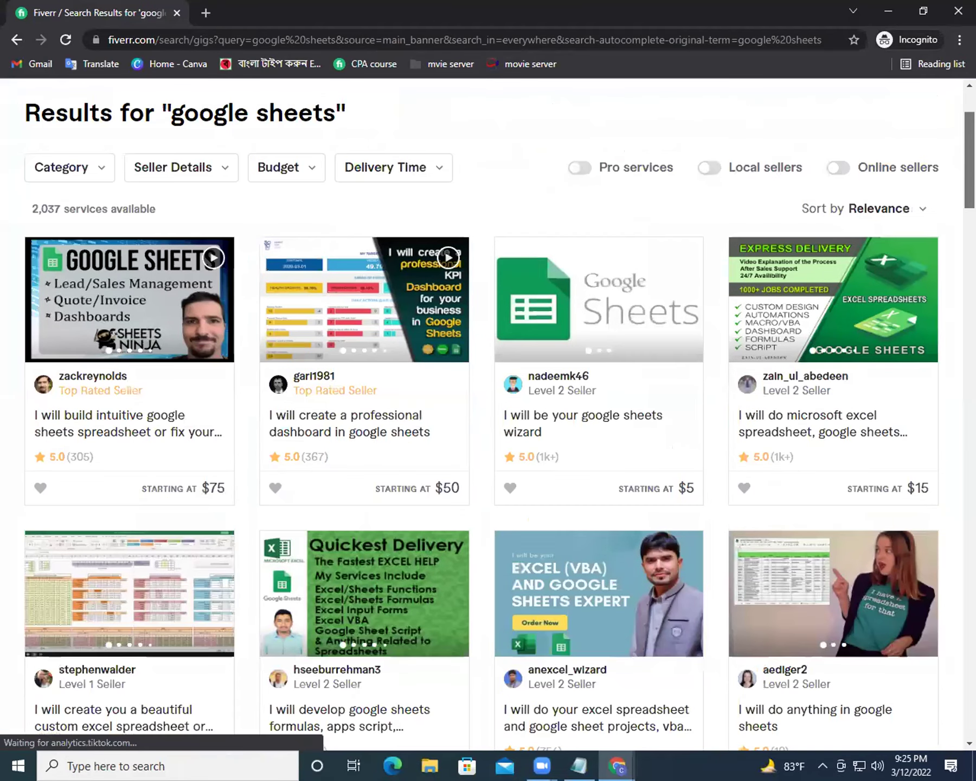
scroll(91, 239, "down", 3)
scroll(91, 239, "down", 3)
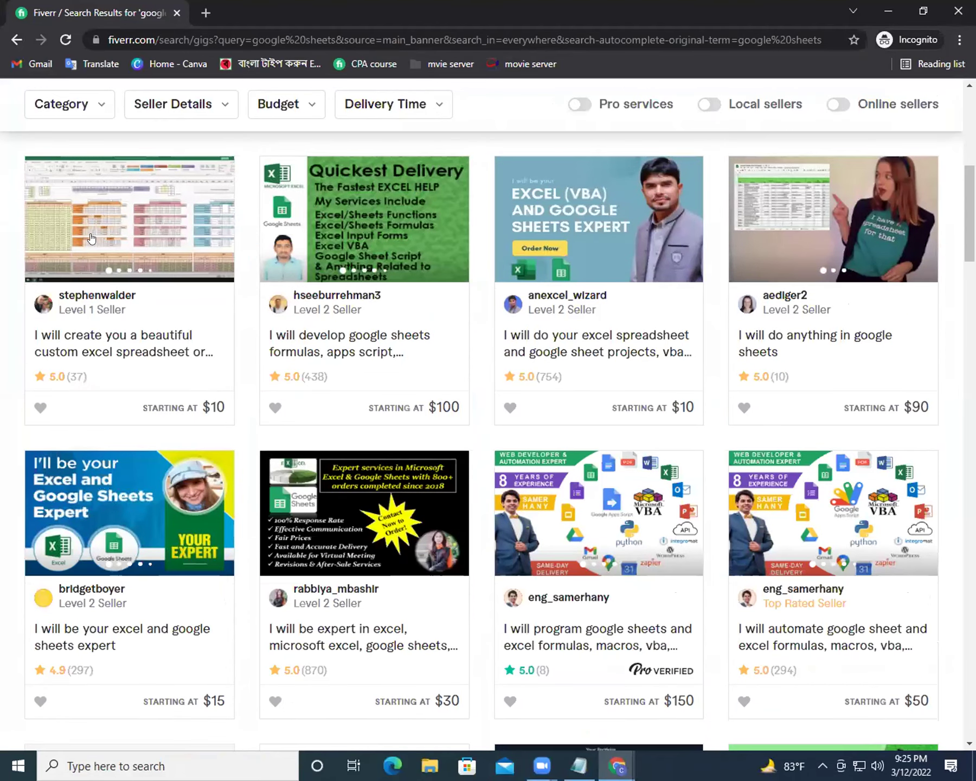
left_click(91, 238)
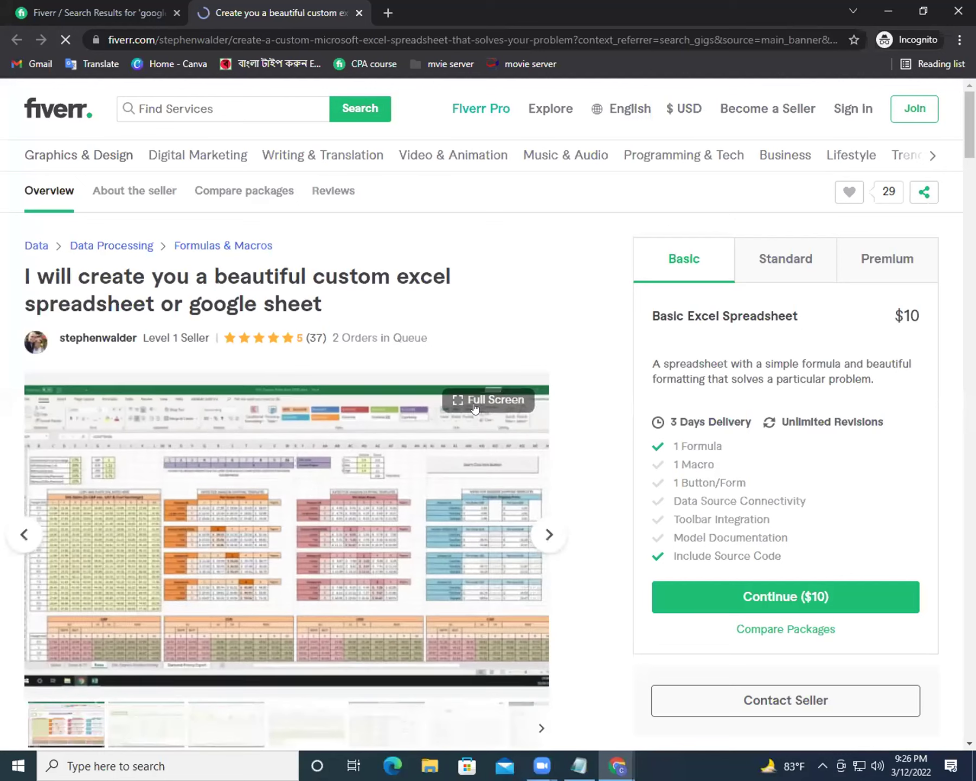
View the spreadsheet gig's sample image full size, then return to the search results.
left_click(476, 404)
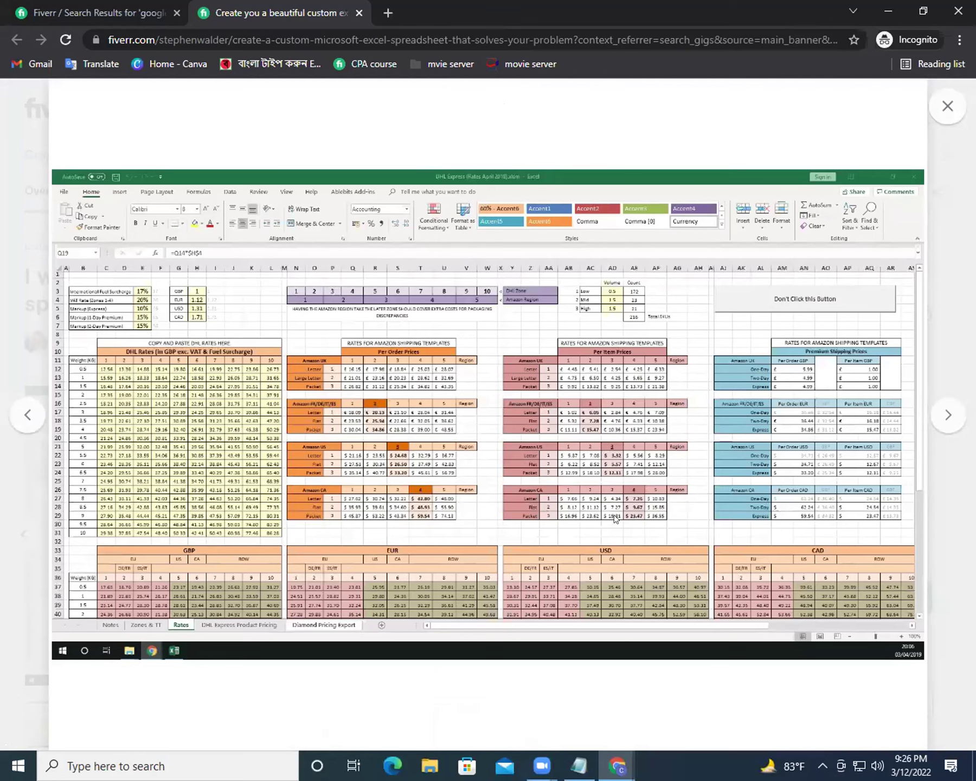
left_click(943, 111)
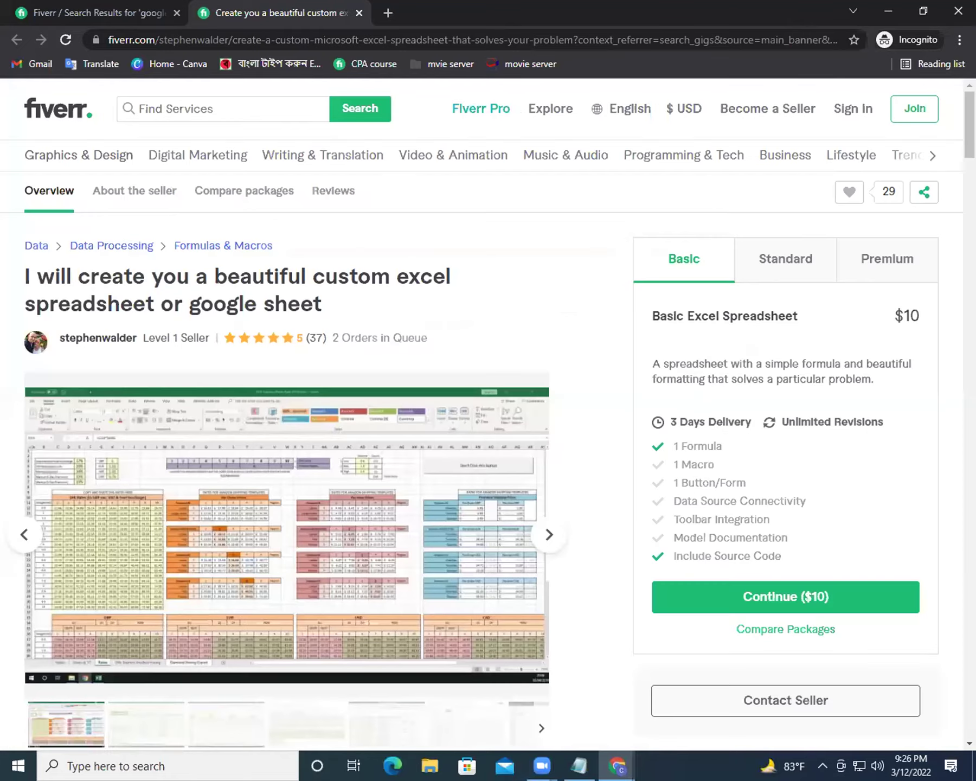
left_click(102, 10)
Open the Excel data entry form app gig and view its preview image full size.
scroll(934, 311, "down", 5)
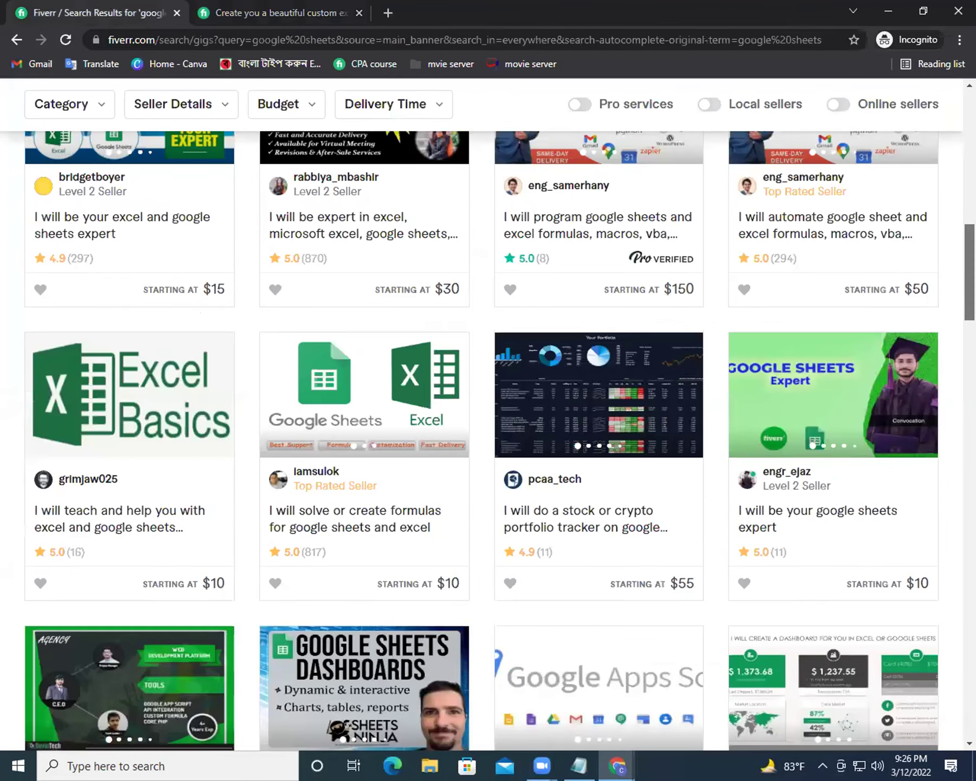
scroll(482, 443, "down", 3)
scroll(481, 443, "down", 5)
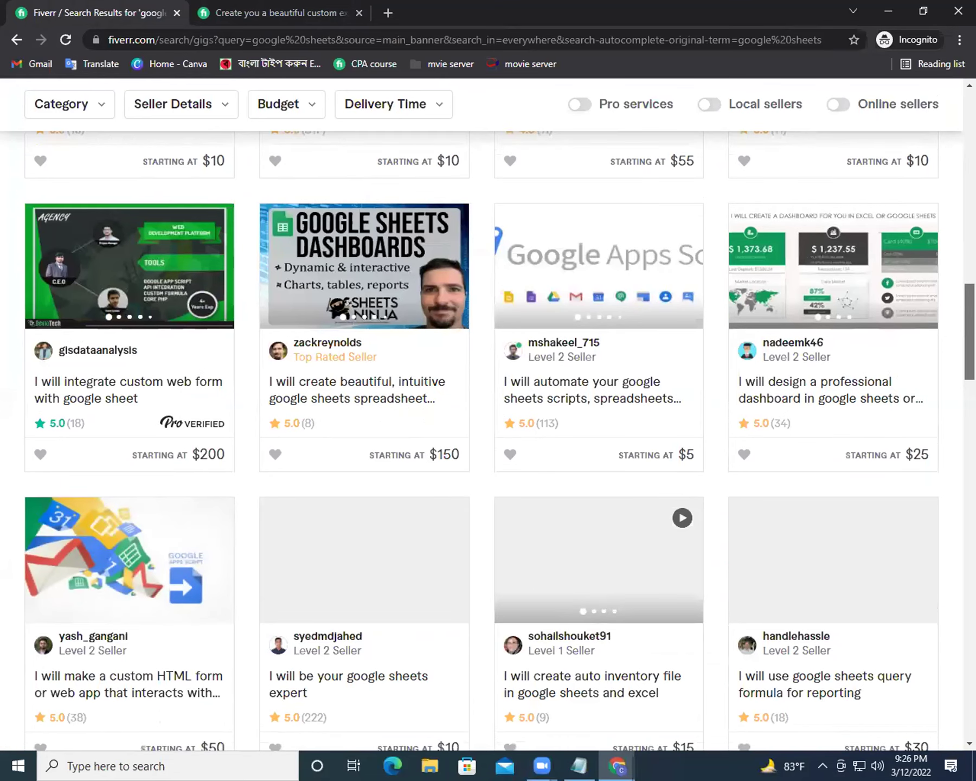
scroll(488, 440, "down", 8)
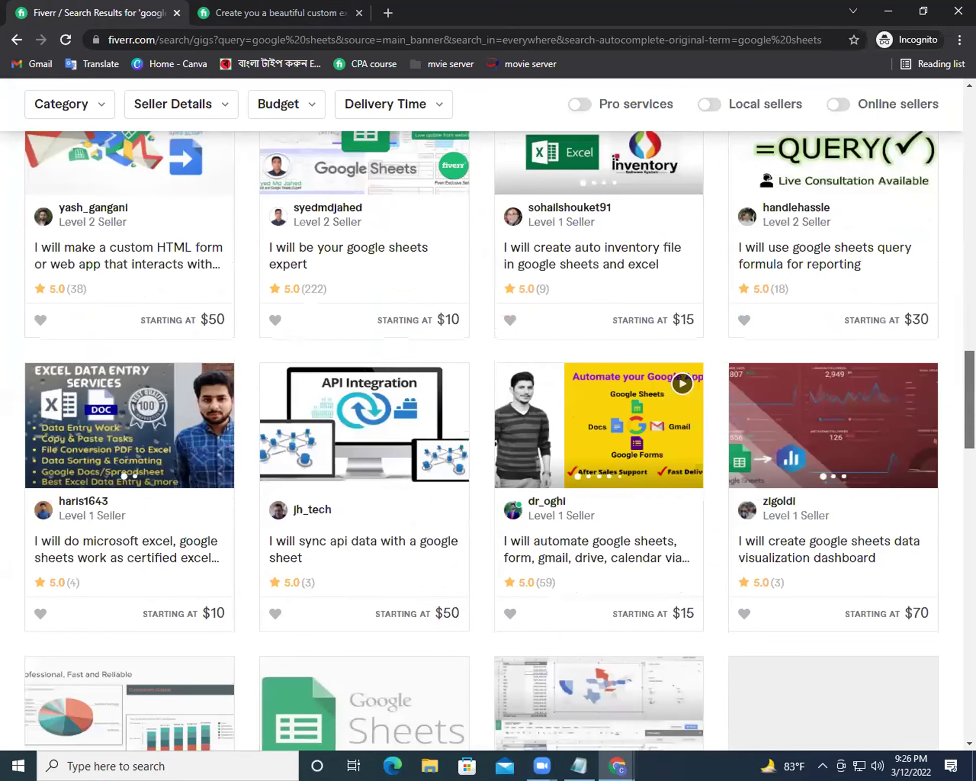
scroll(488, 439, "down", 5)
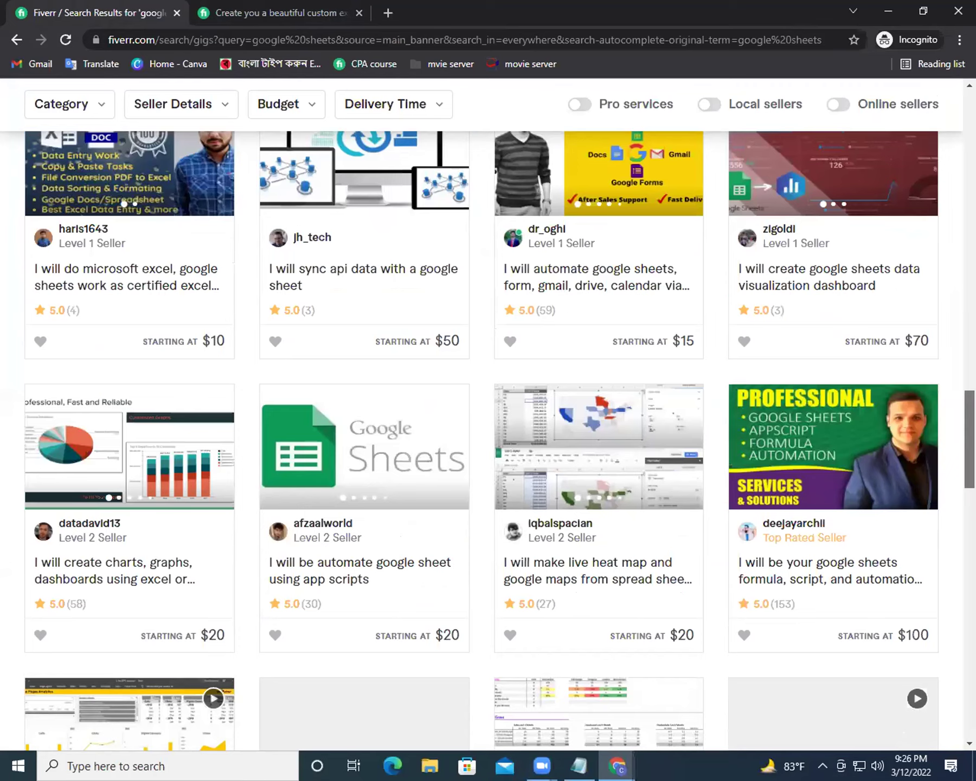
scroll(352, 545, "down", 3)
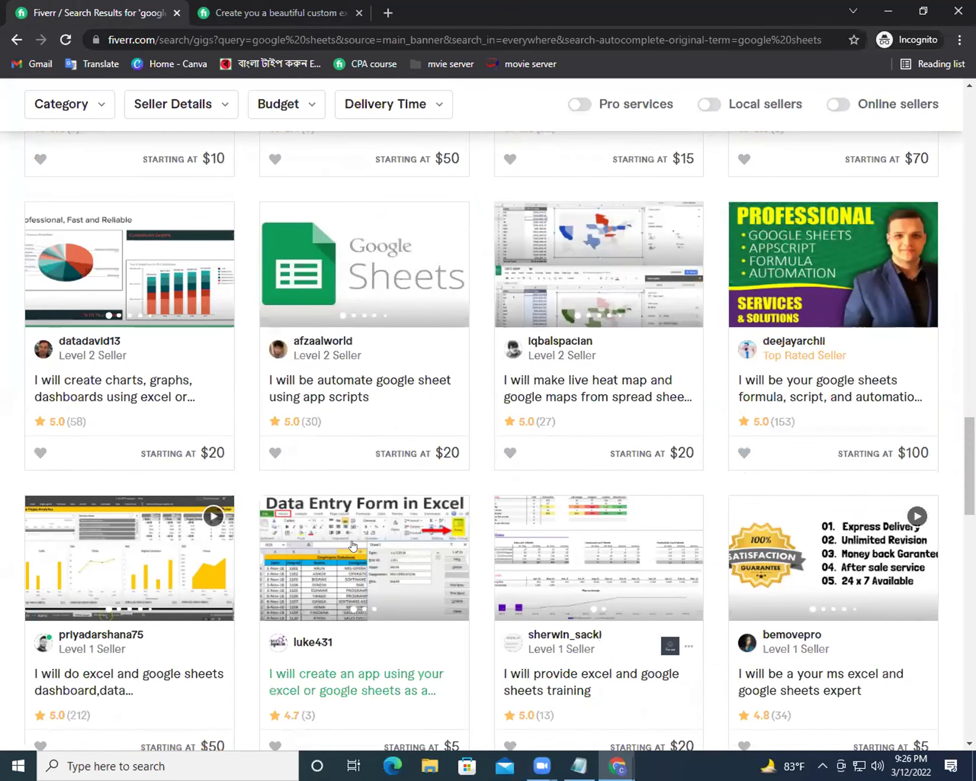
left_click(353, 545)
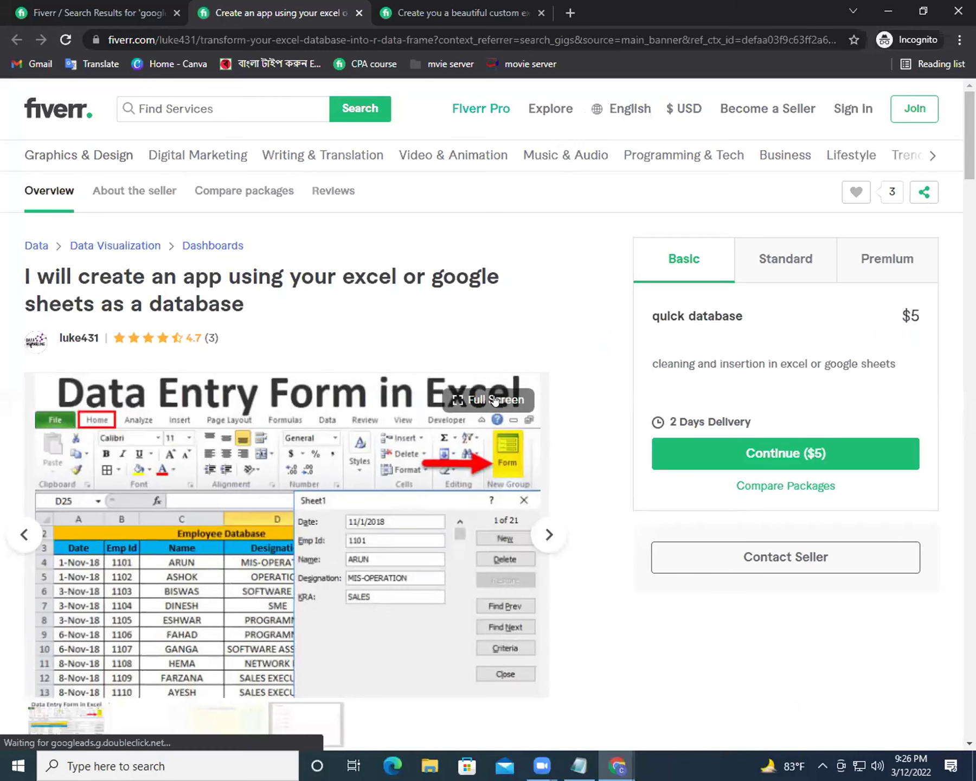
left_click(494, 400)
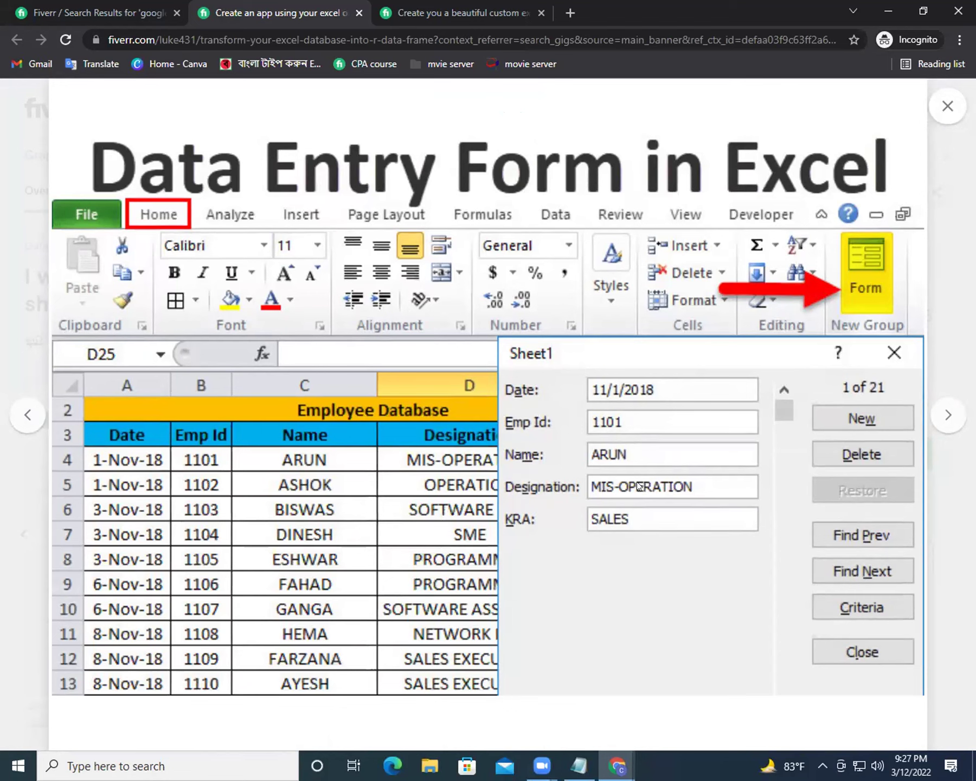
Close the preview, open the Excel and Google Sheets dashboard gig, and play its video.
left_click(950, 107)
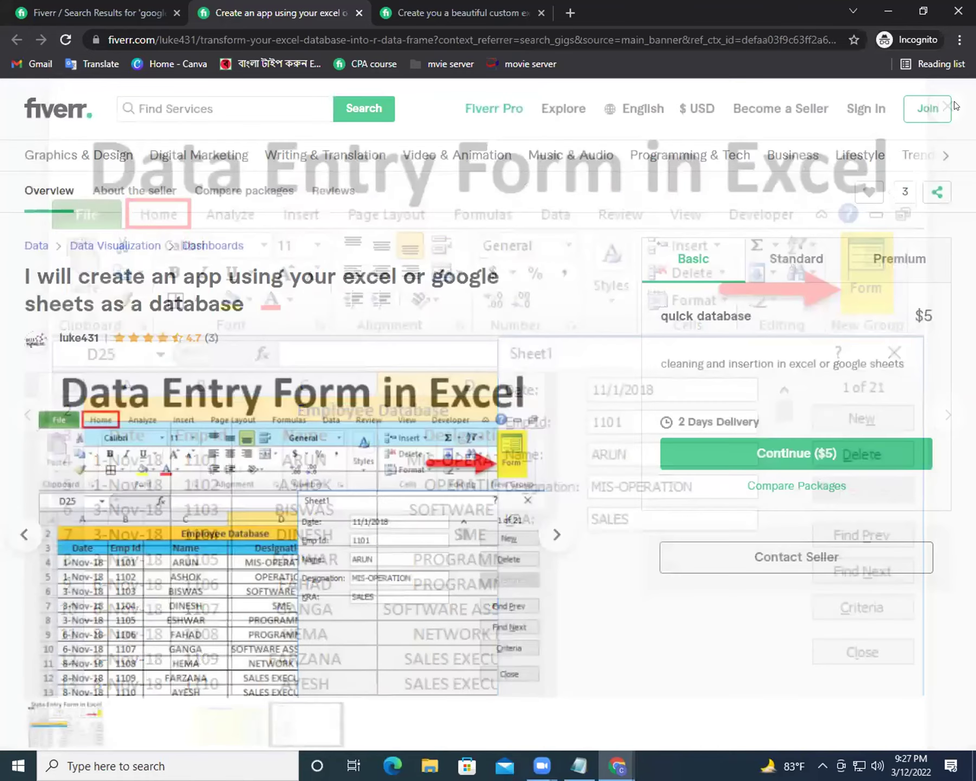
scroll(293, 379, "down", 10)
scroll(293, 379, "up", 10)
left_click(88, 9)
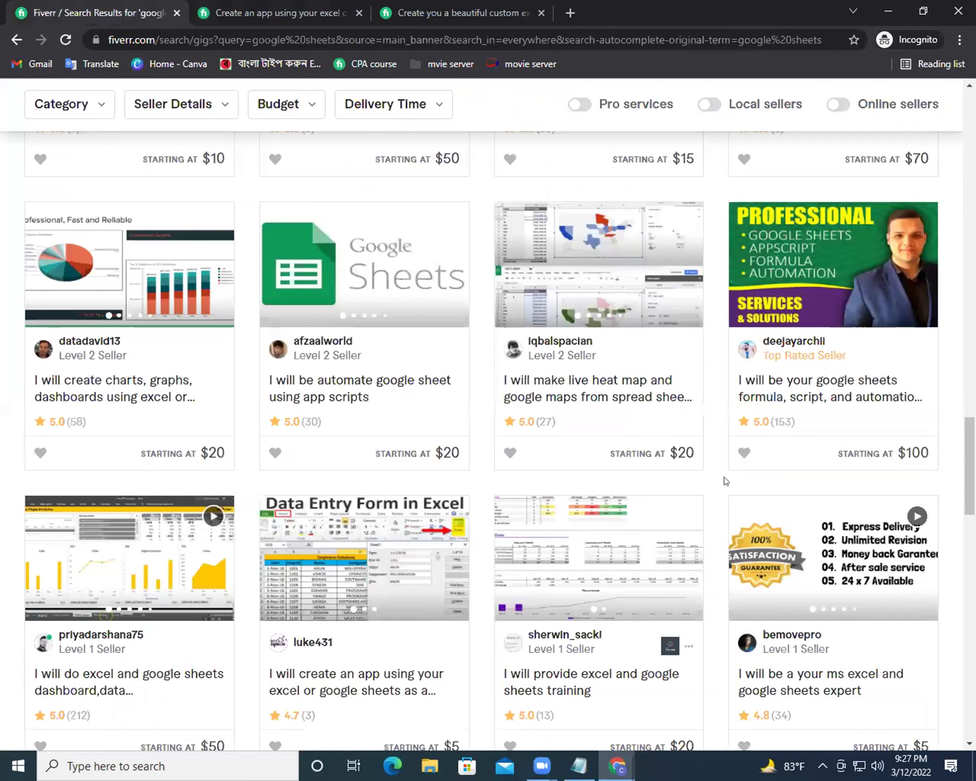
scroll(92, 374, "down", 3)
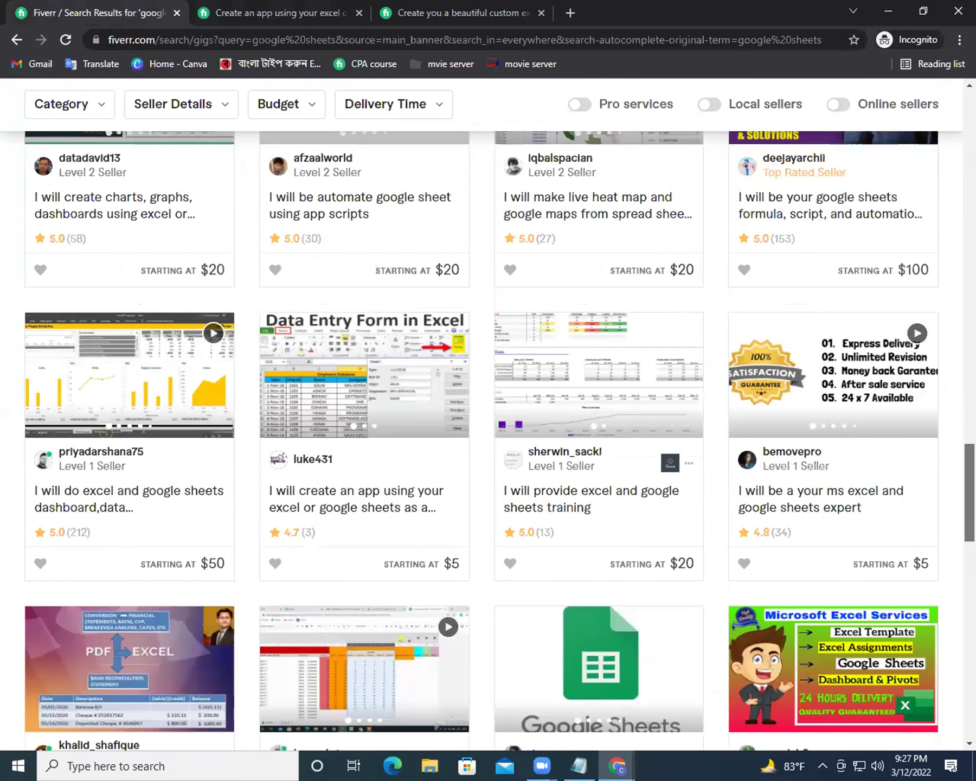
scroll(92, 374, "down", 2)
left_click(72, 277)
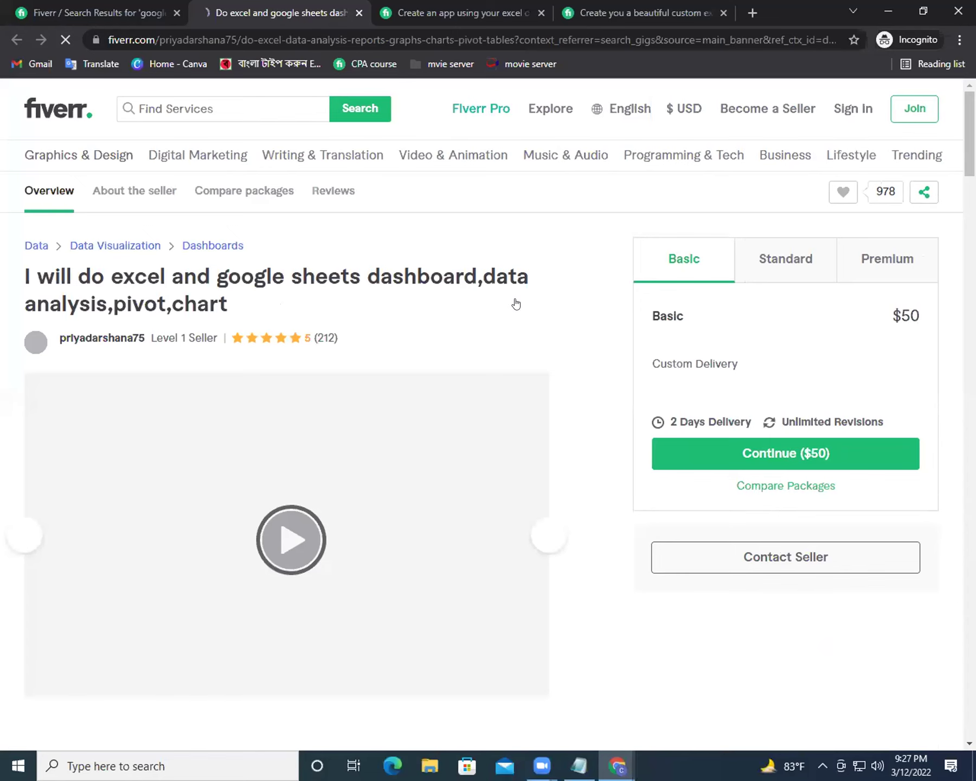
scroll(514, 303, "down", 3)
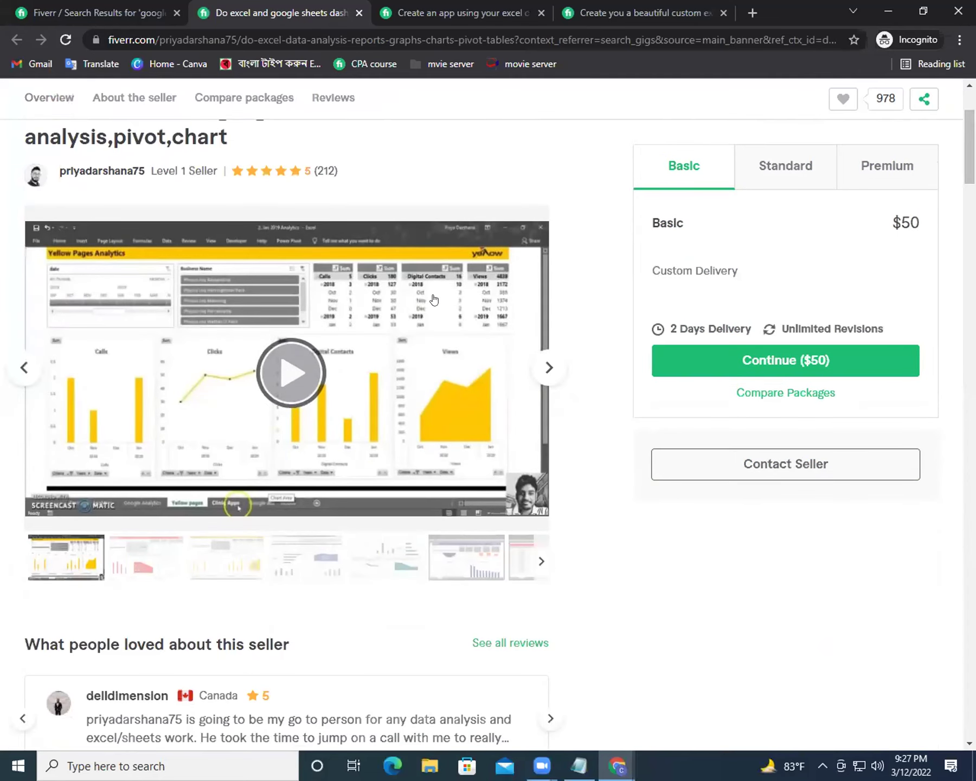
left_click(312, 355)
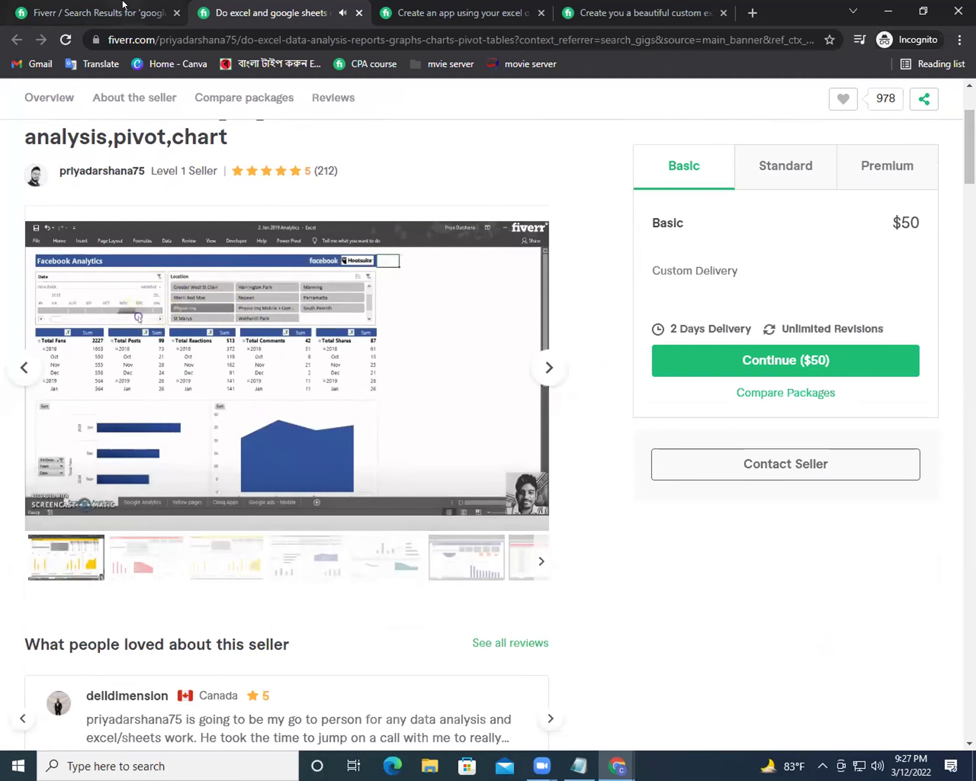
Return to the search results and browse the next page of google sheets gigs.
left_click(97, 13)
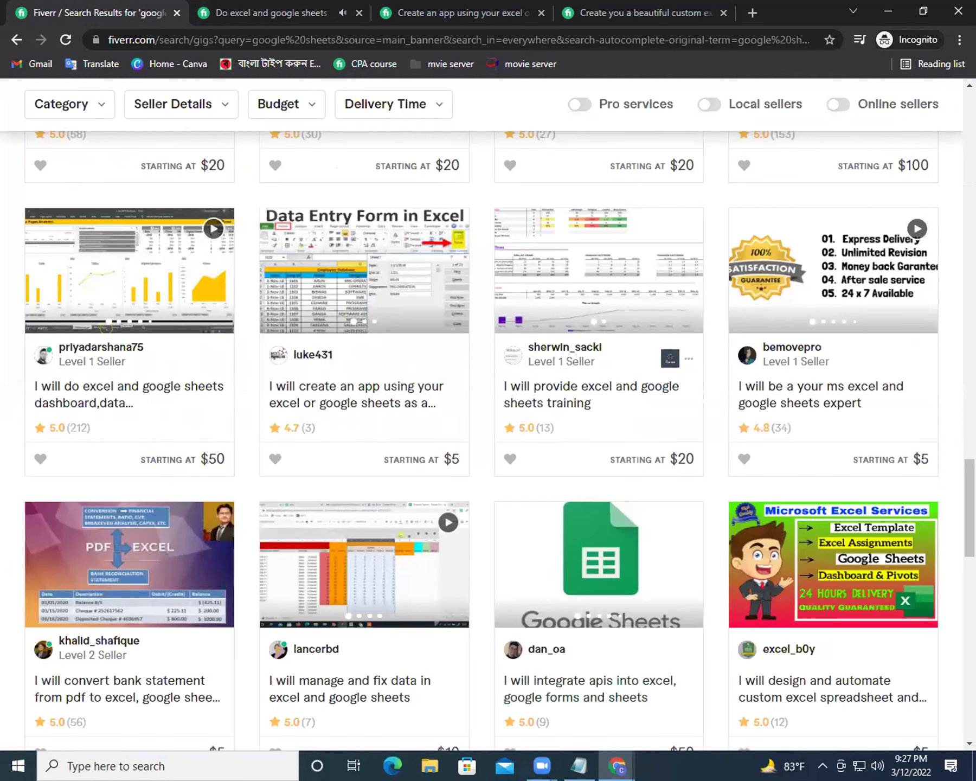
left_click_drag(970, 508, 970, 569)
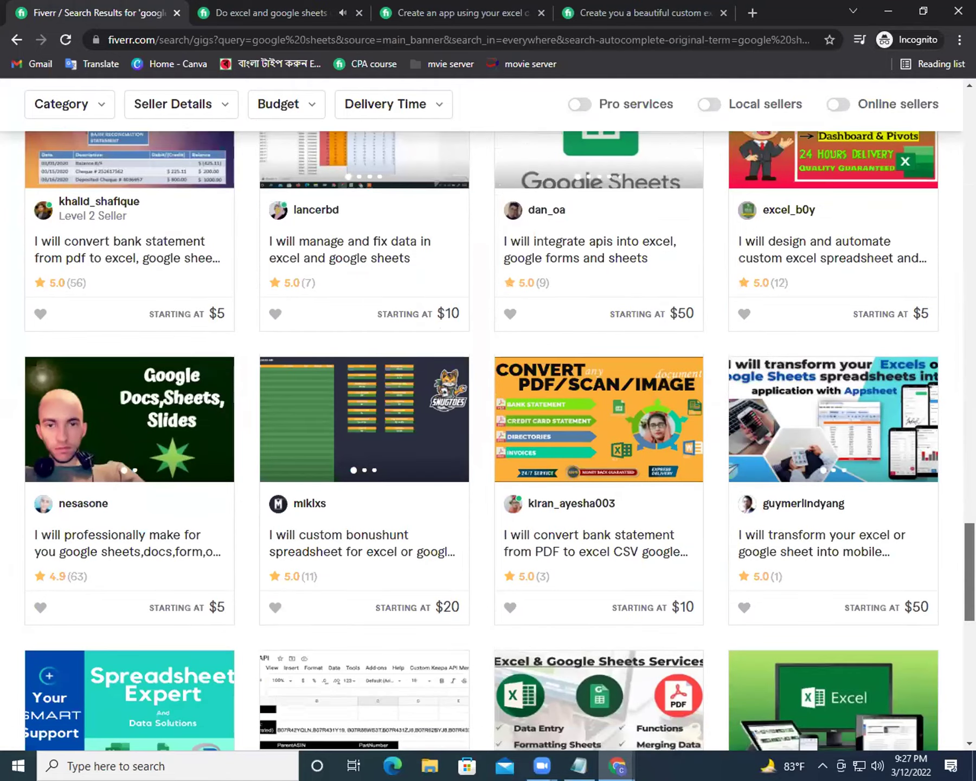
scroll(598, 605, "down", 10)
scroll(597, 605, "up", 3)
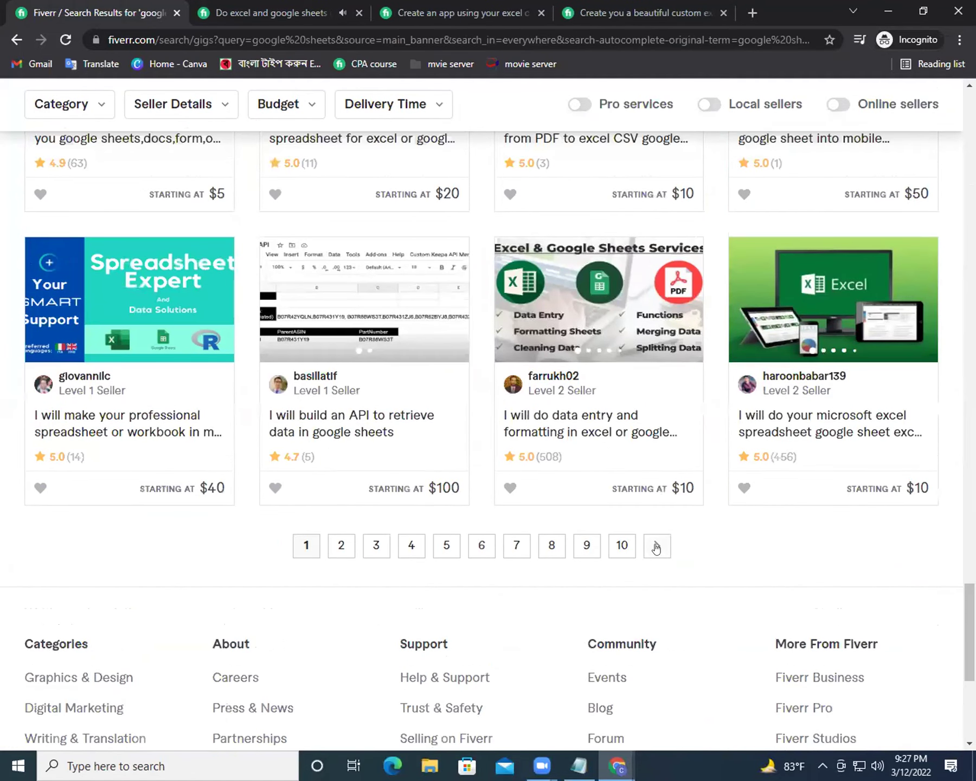
left_click(656, 547)
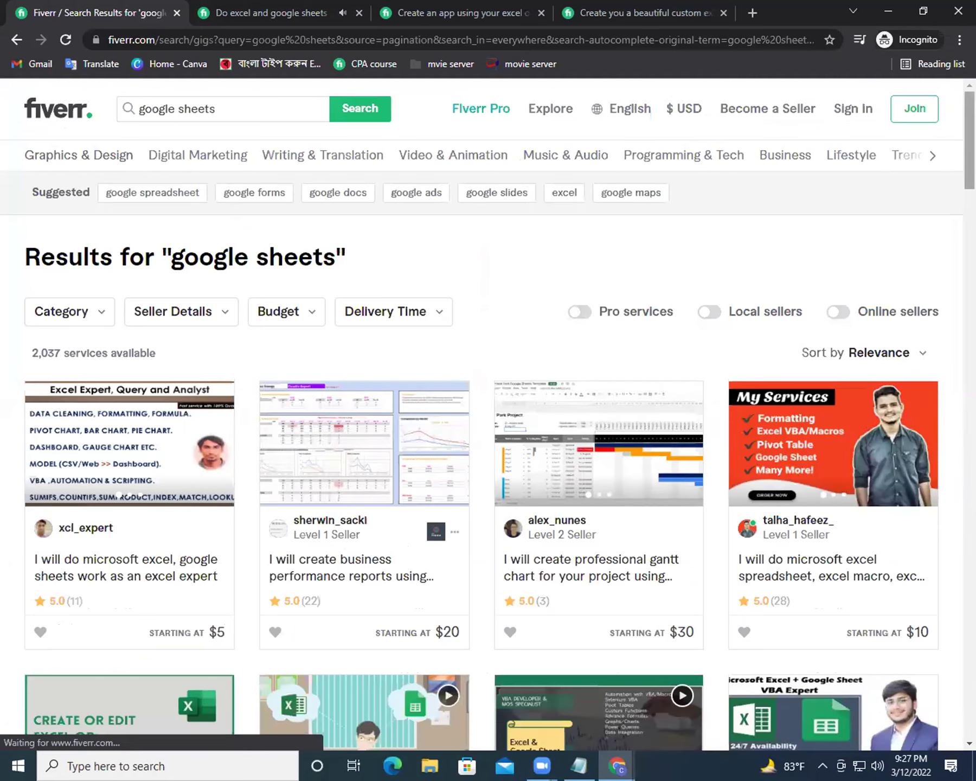
scroll(488, 420, "down", 3)
scroll(488, 420, "down", 5)
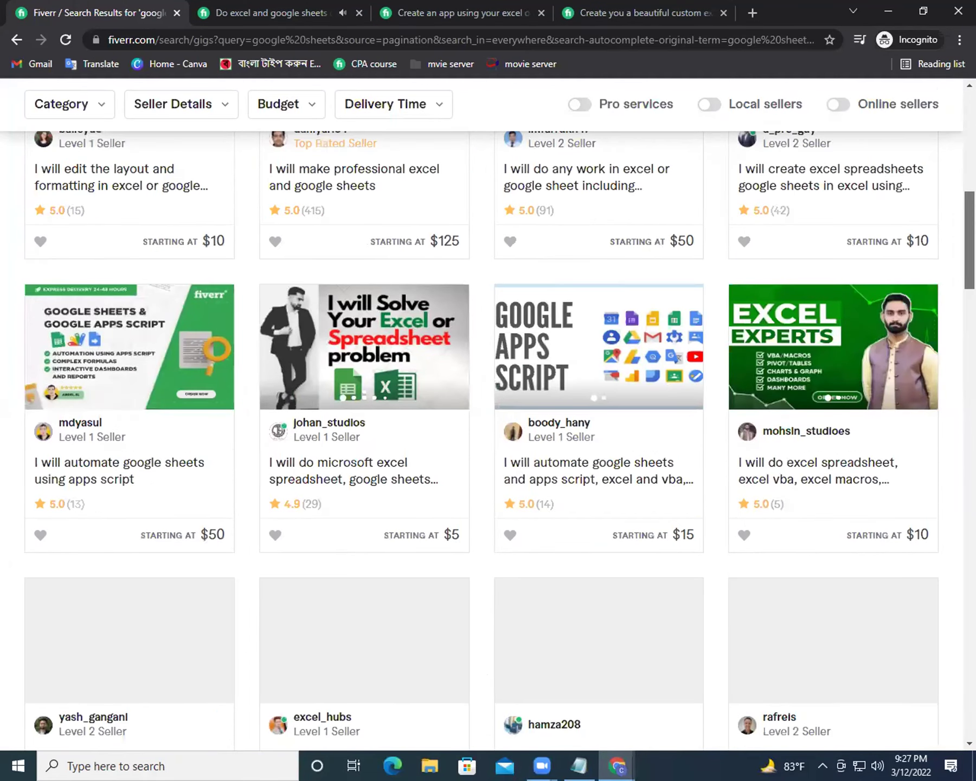
scroll(488, 420, "down", 5)
scroll(488, 420, "down", 2)
scroll(488, 420, "down", 2)
scroll(488, 420, "down", 5)
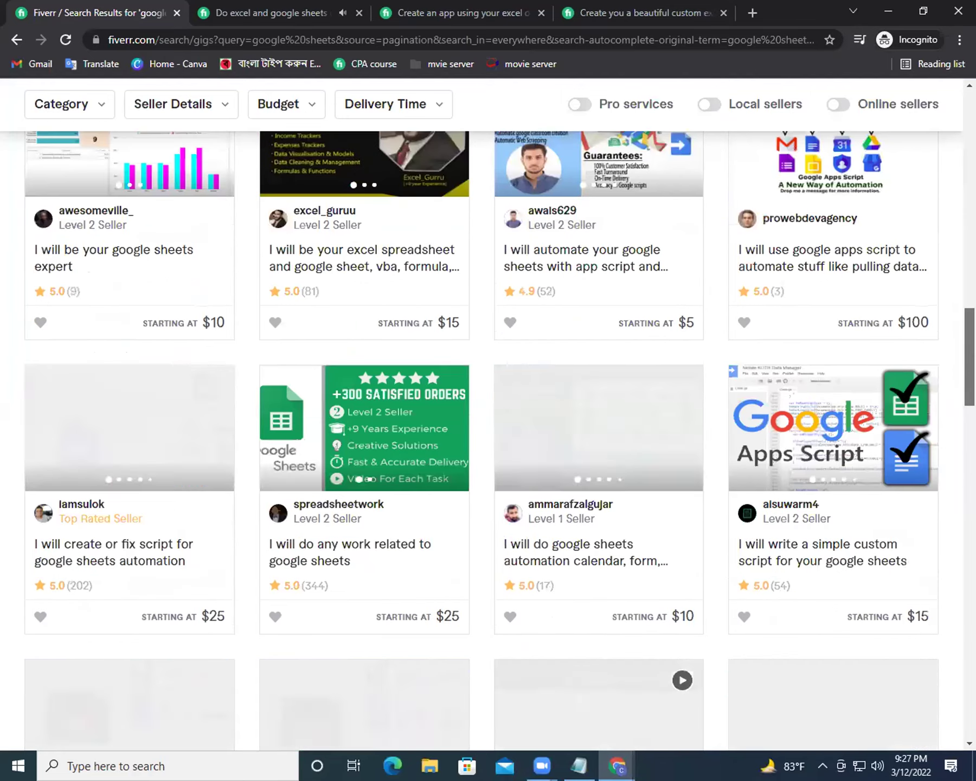
scroll(420, 139, "down", 7)
scroll(420, 139, "up", 3)
scroll(420, 139, "up", 15)
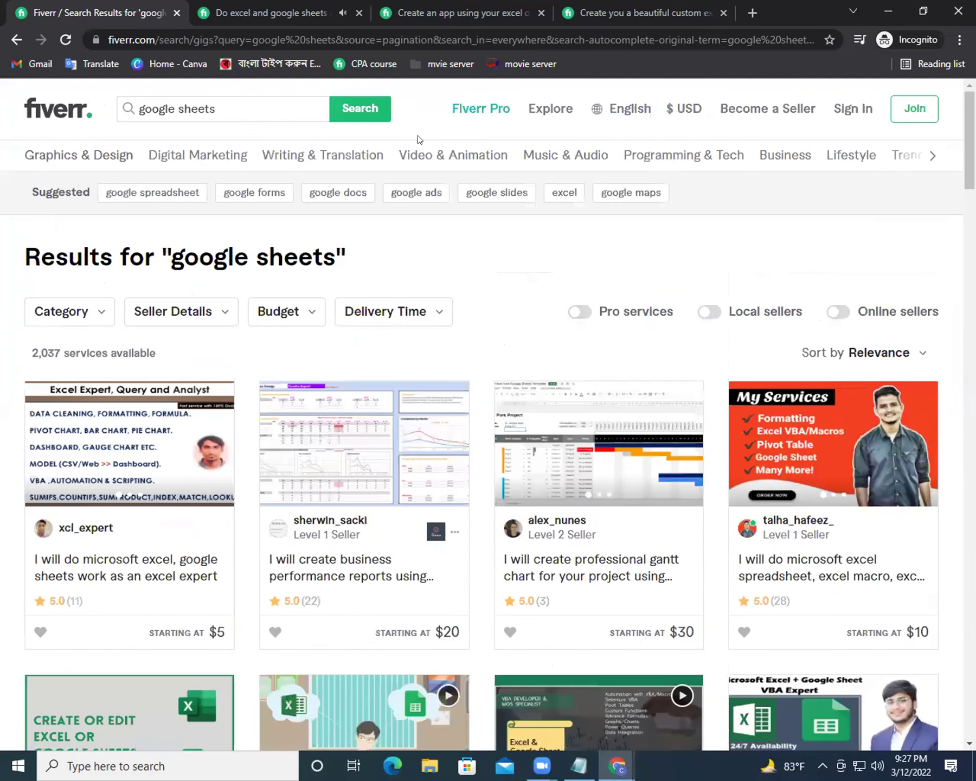
Close the extra gig tabs to get back to the Google Sheets tab.
left_click(358, 13)
left_click(358, 13)
left_click(358, 13)
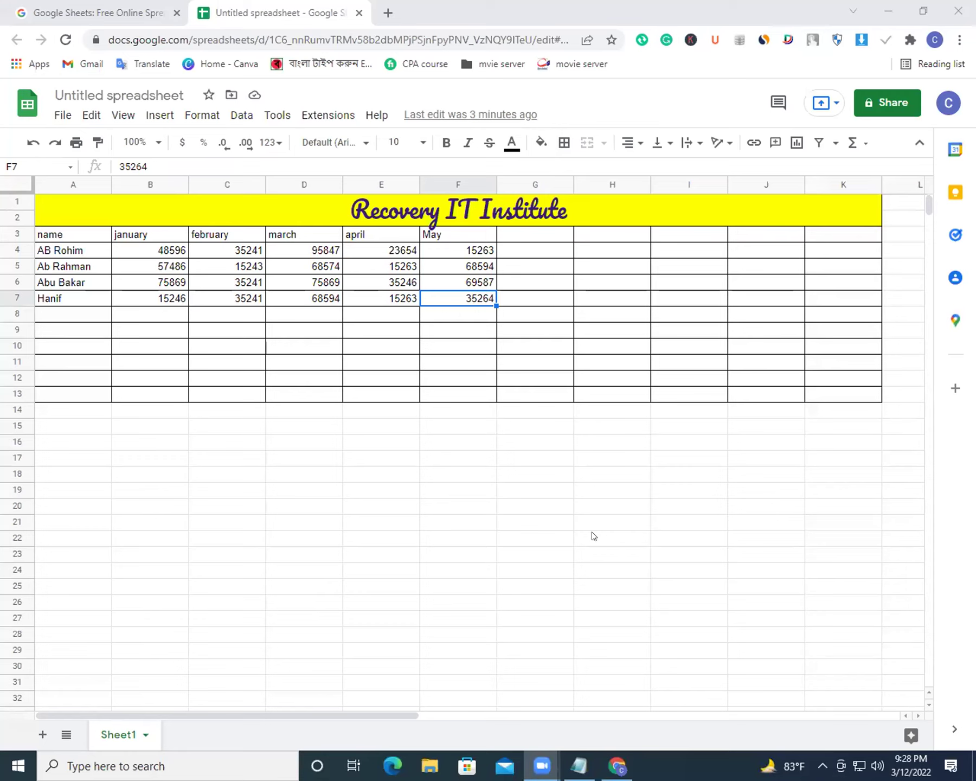
Enter the header 'intotall' in cell G3, next to the May column.
left_click(566, 299)
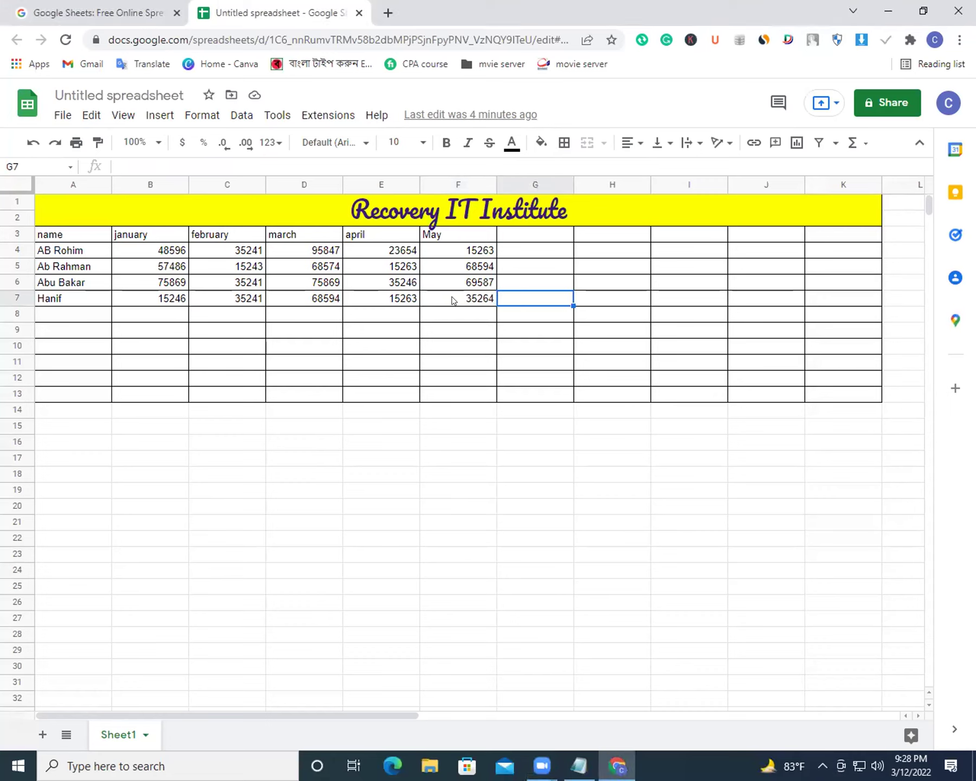
left_click(447, 320)
left_click(458, 336)
left_click(469, 349)
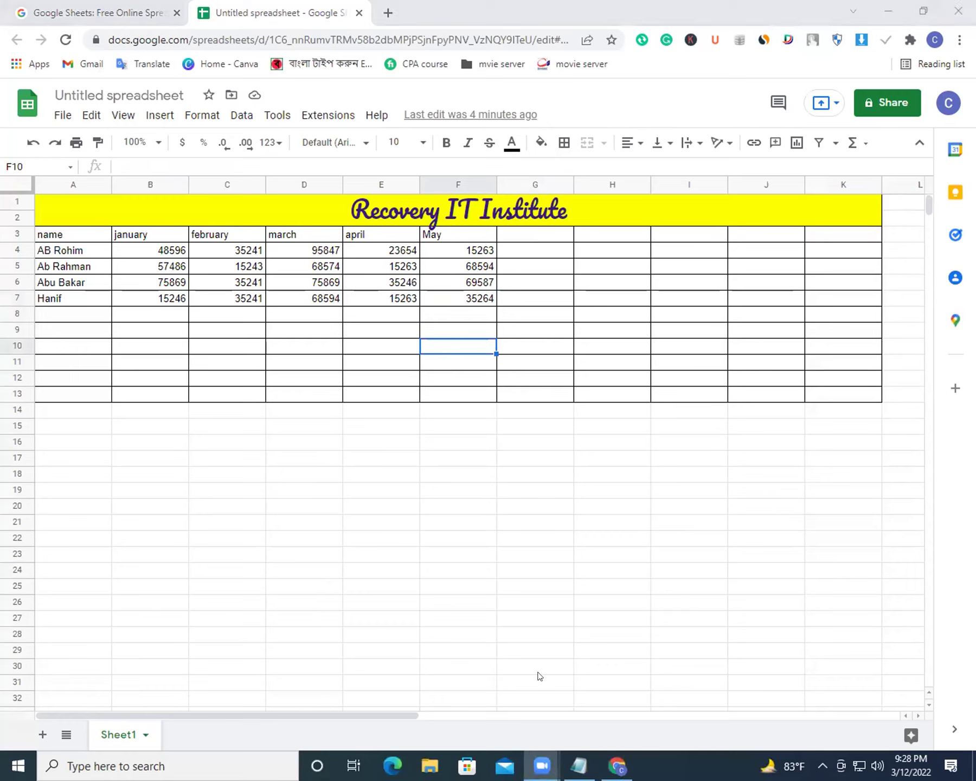
left_click(564, 236)
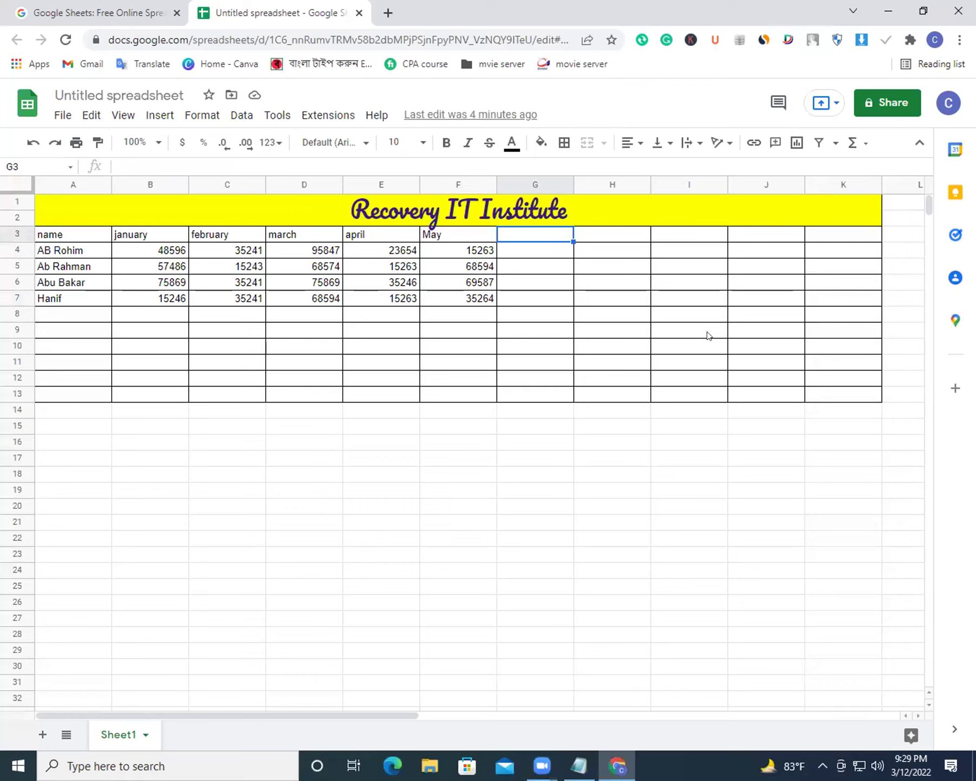
double_click(556, 240)
type("intotall")
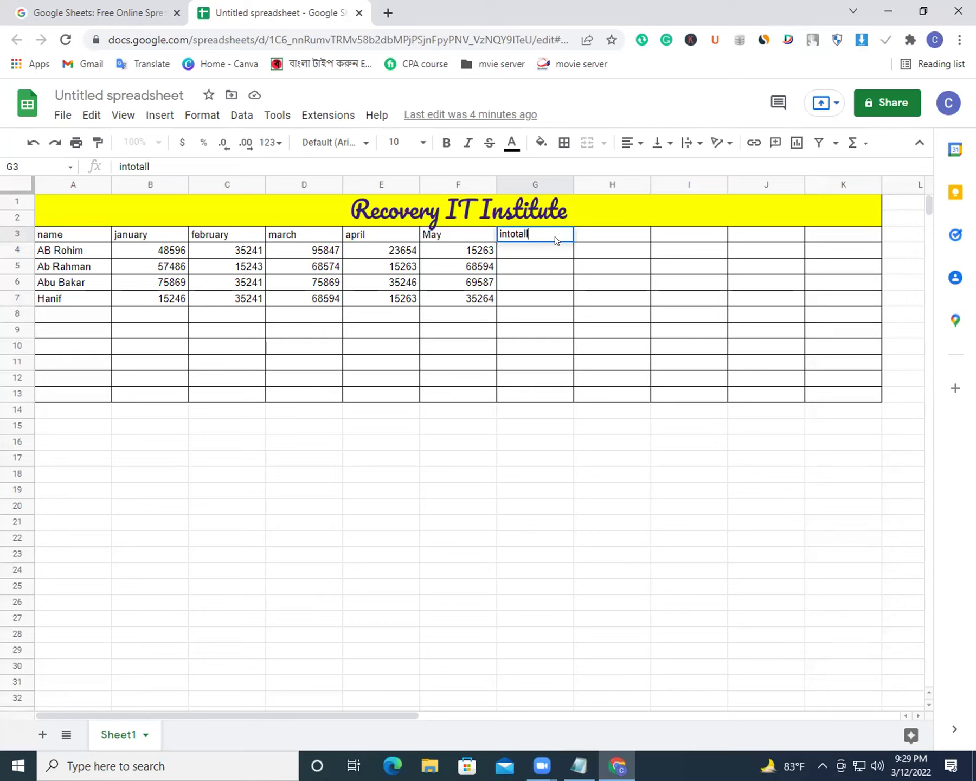
key("Return")
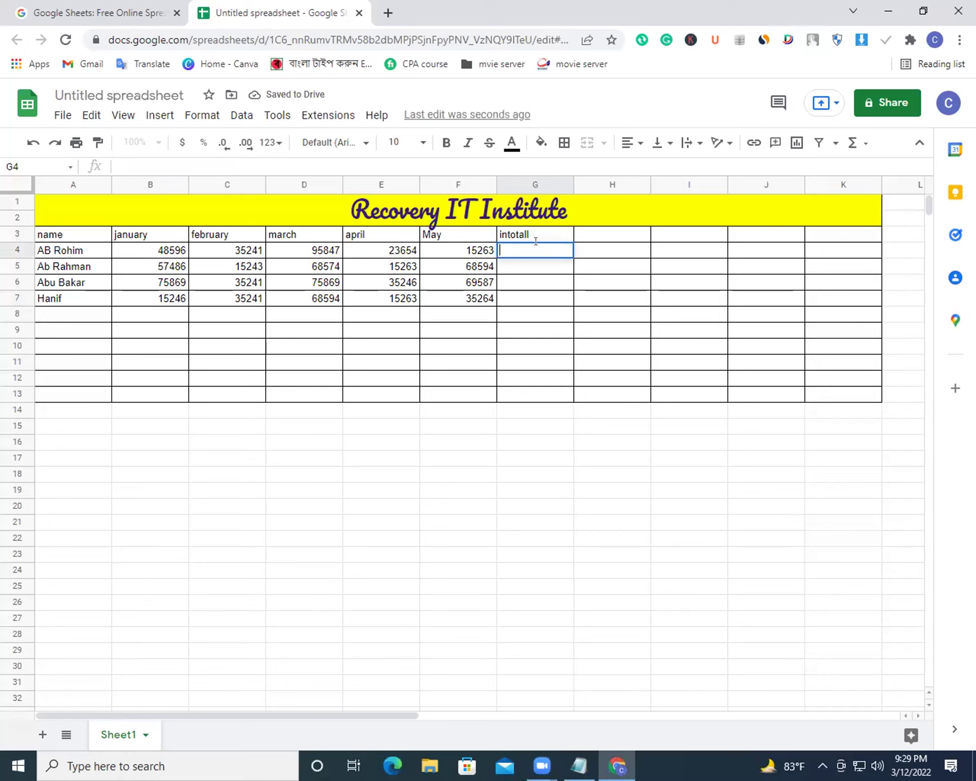
Put =sum(B4:F4) in G4 and accept the suggested totals for G5:G7.
type("=")
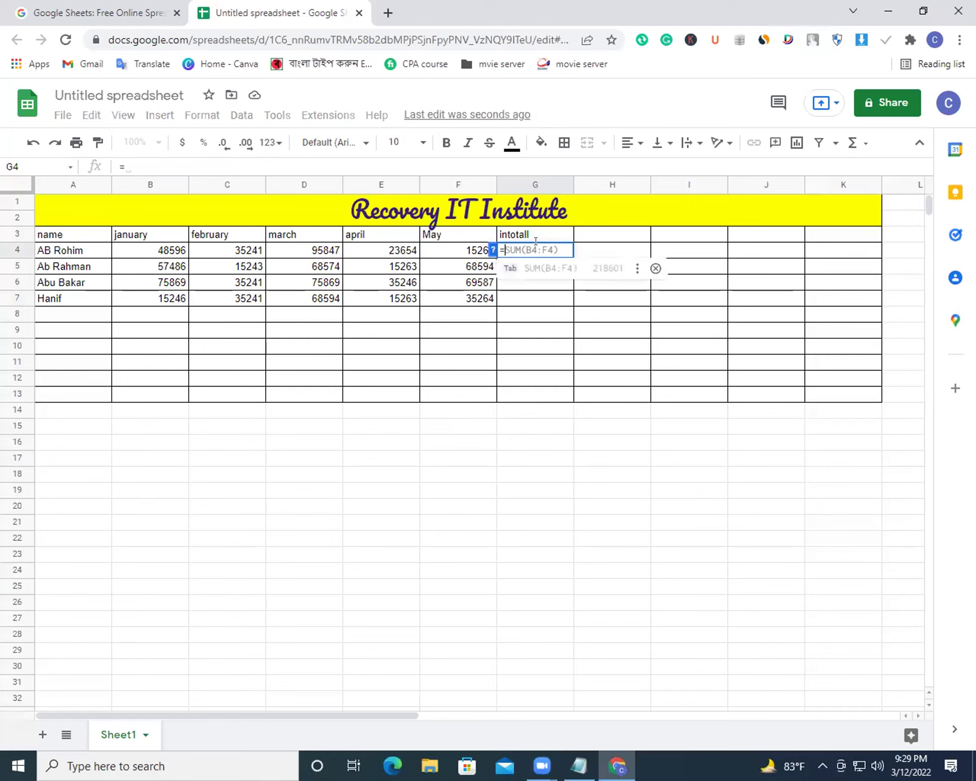
type("sum")
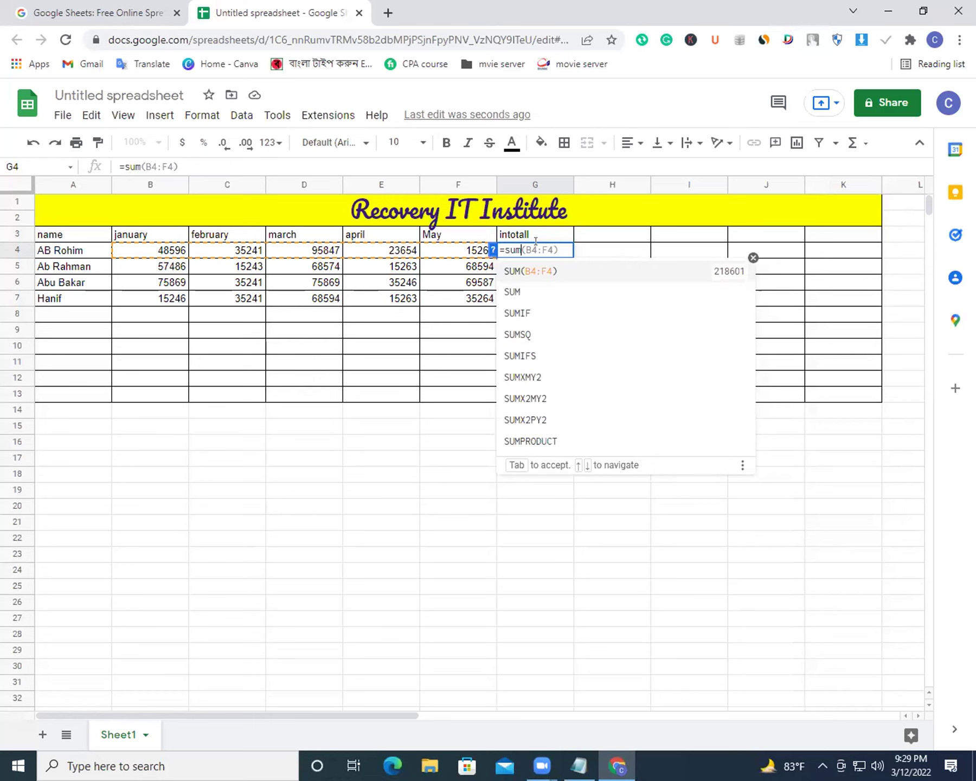
type("(")
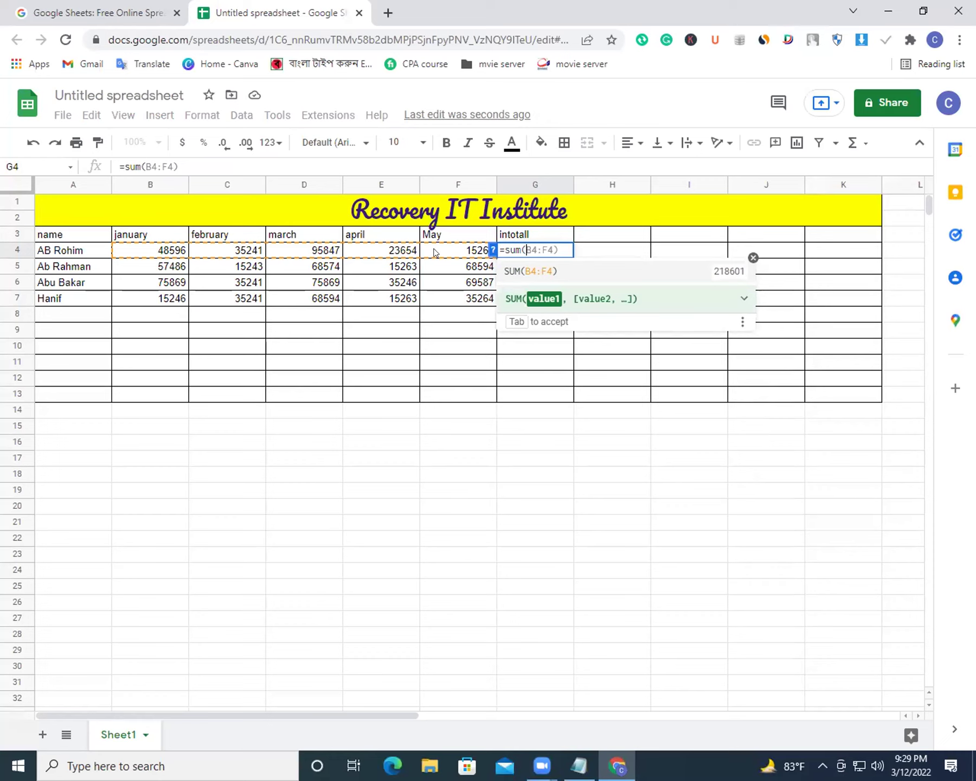
left_click_drag(479, 249, 417, 250)
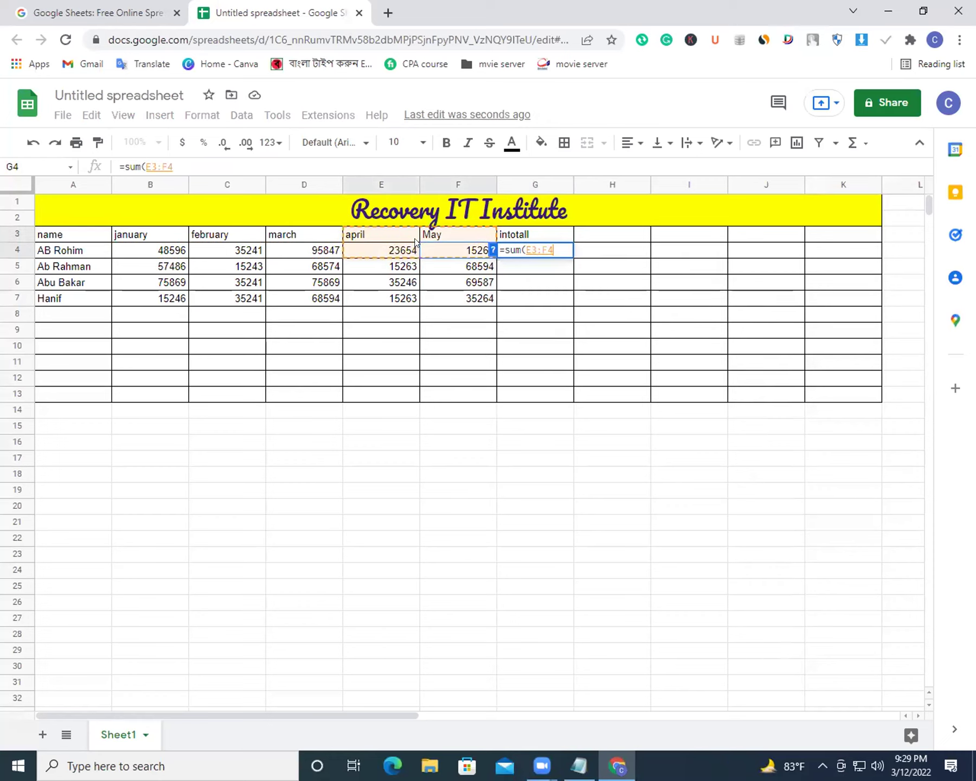
left_click_drag(345, 252, 174, 253)
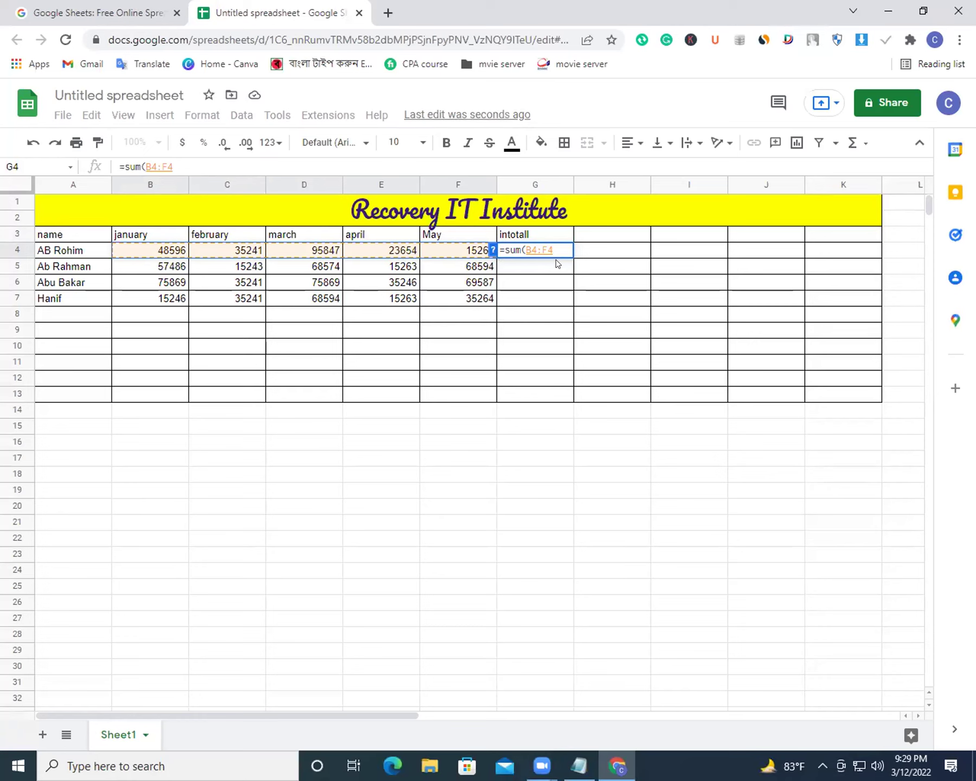
type(")")
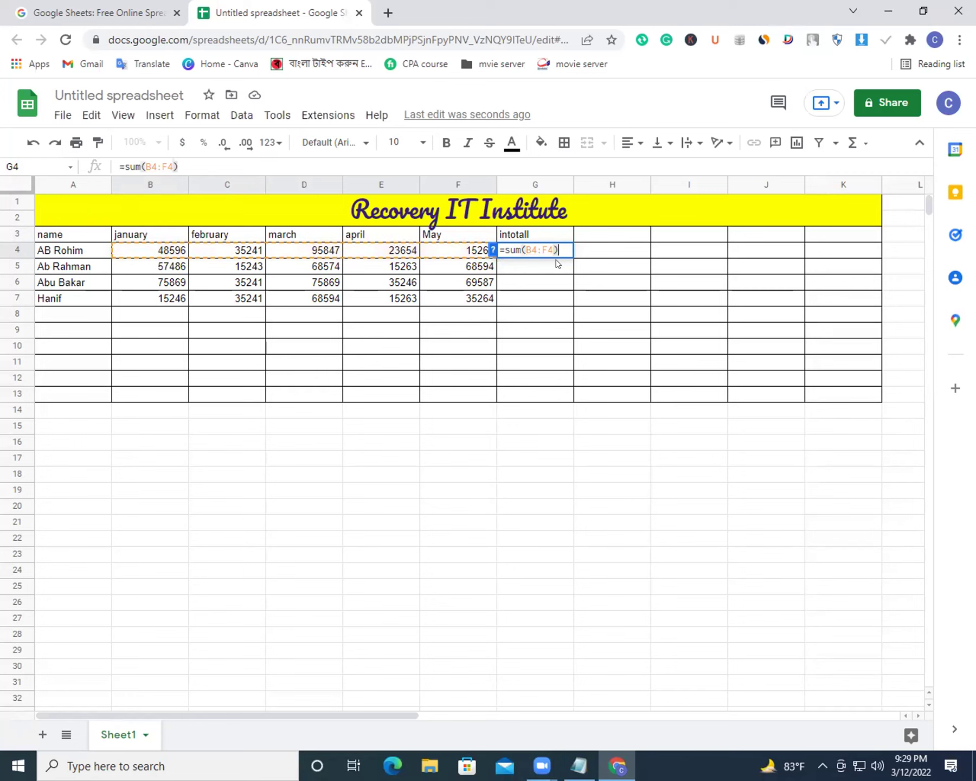
key("Return")
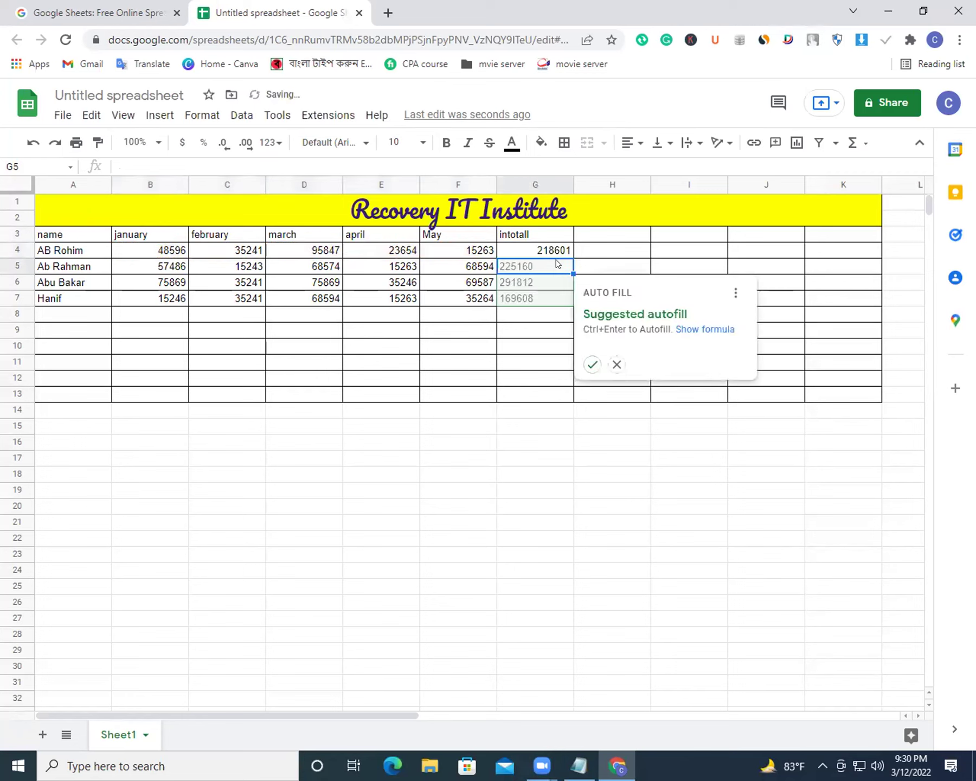
left_click(593, 362)
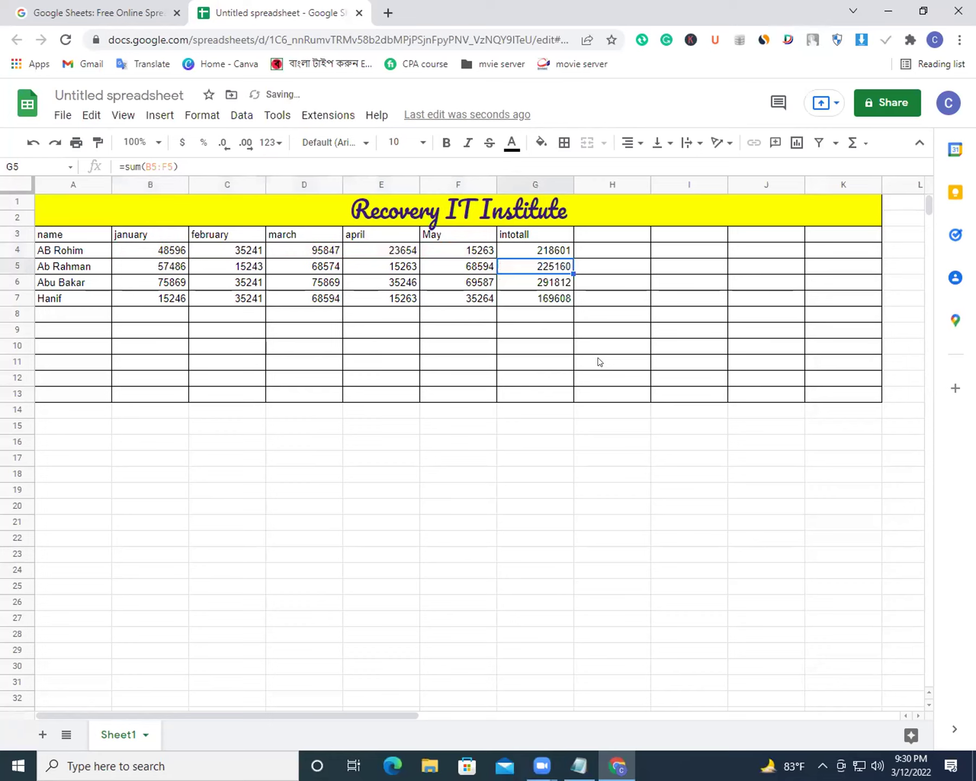
double_click(542, 251)
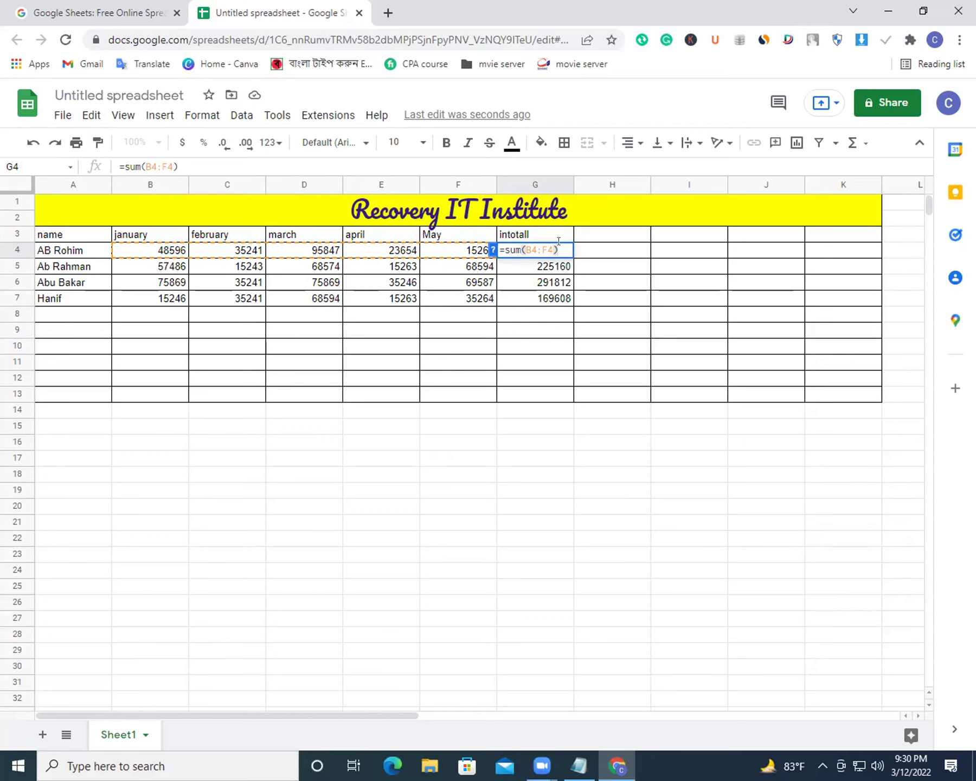
key("Return")
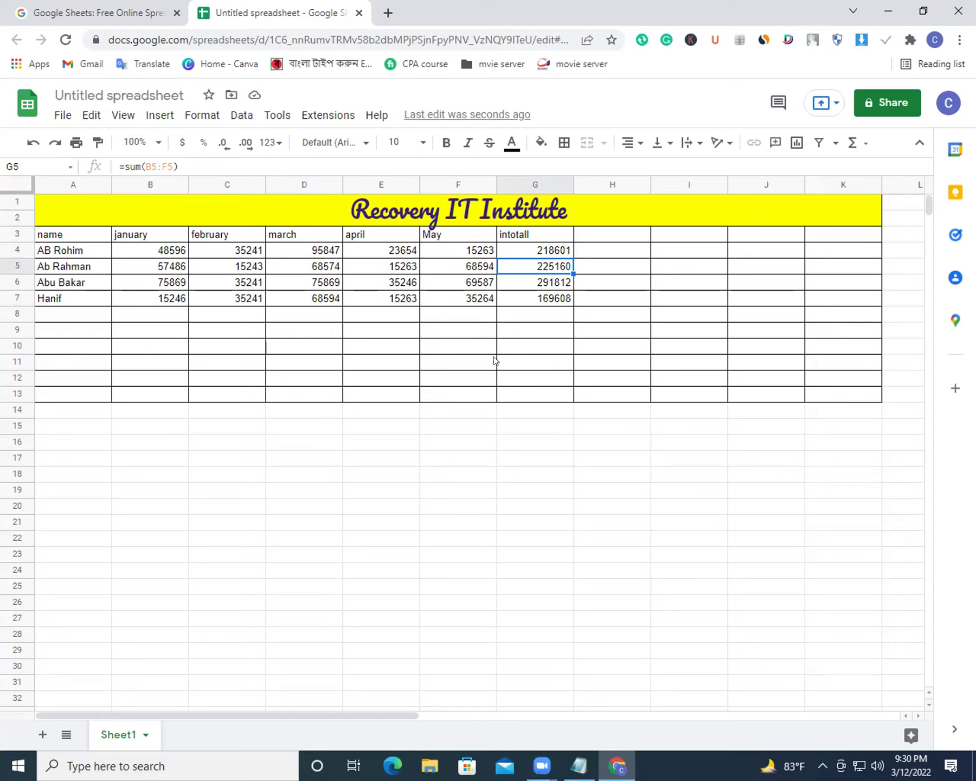
Enter the addition formula =(F4+E4+D4+C4+B4 in F10.
double_click(447, 342)
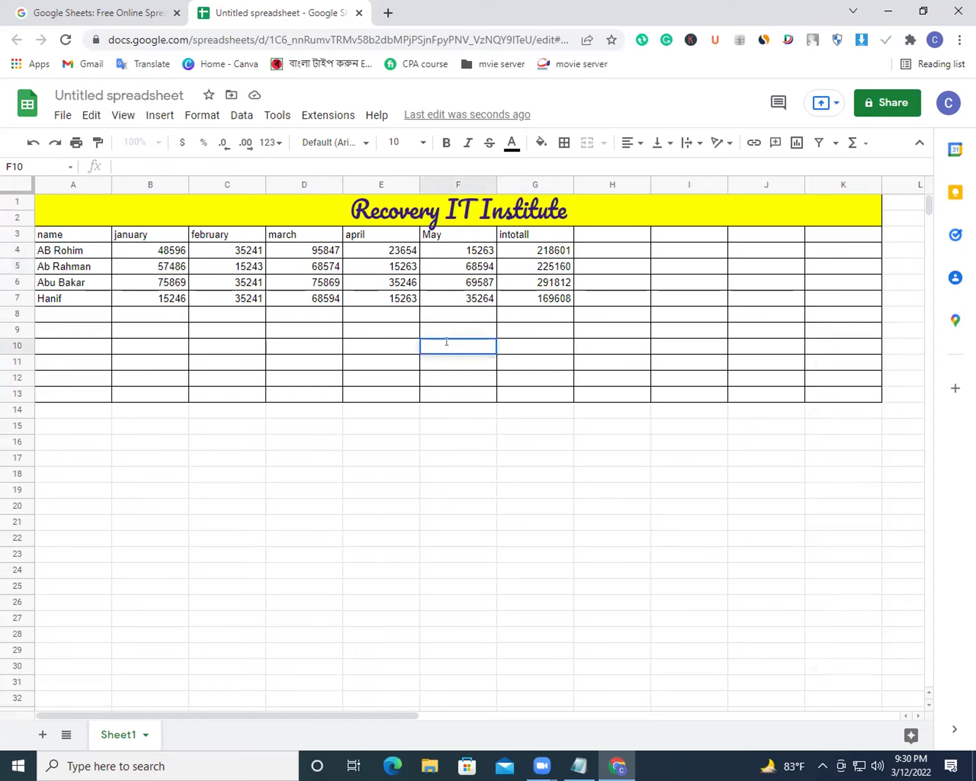
type("=")
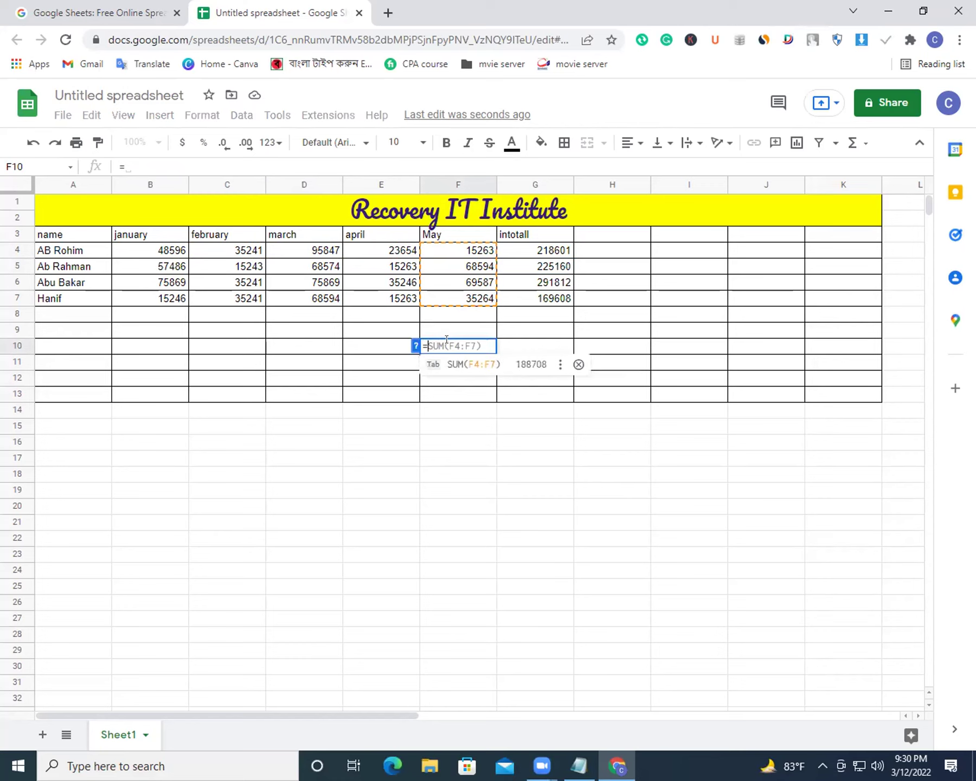
type("(")
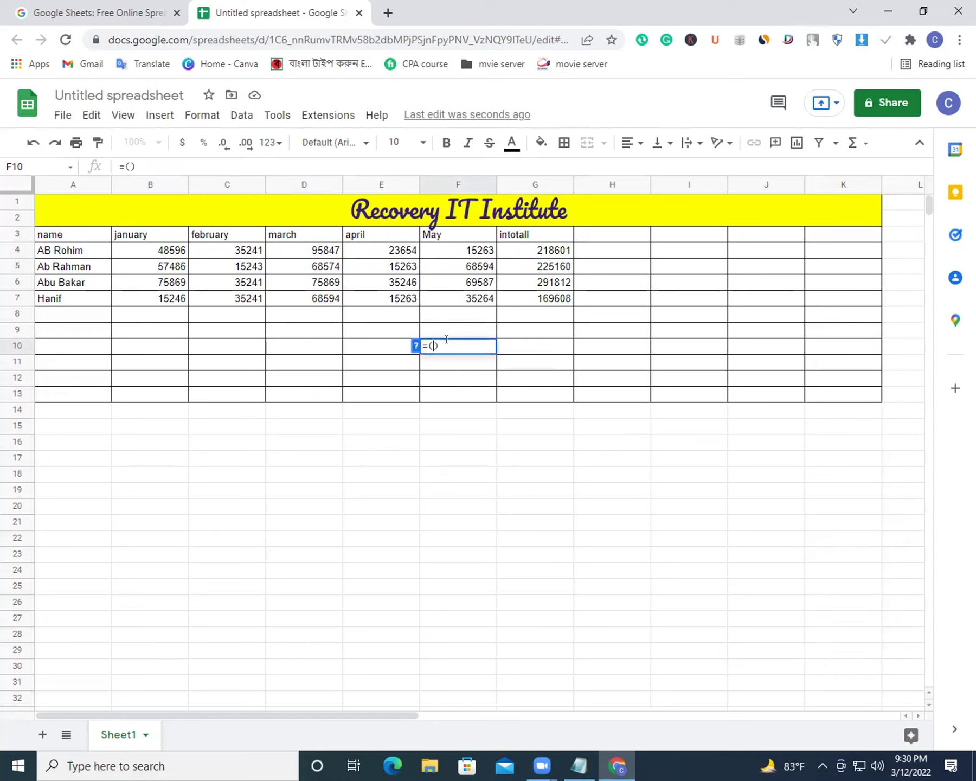
left_click(482, 251)
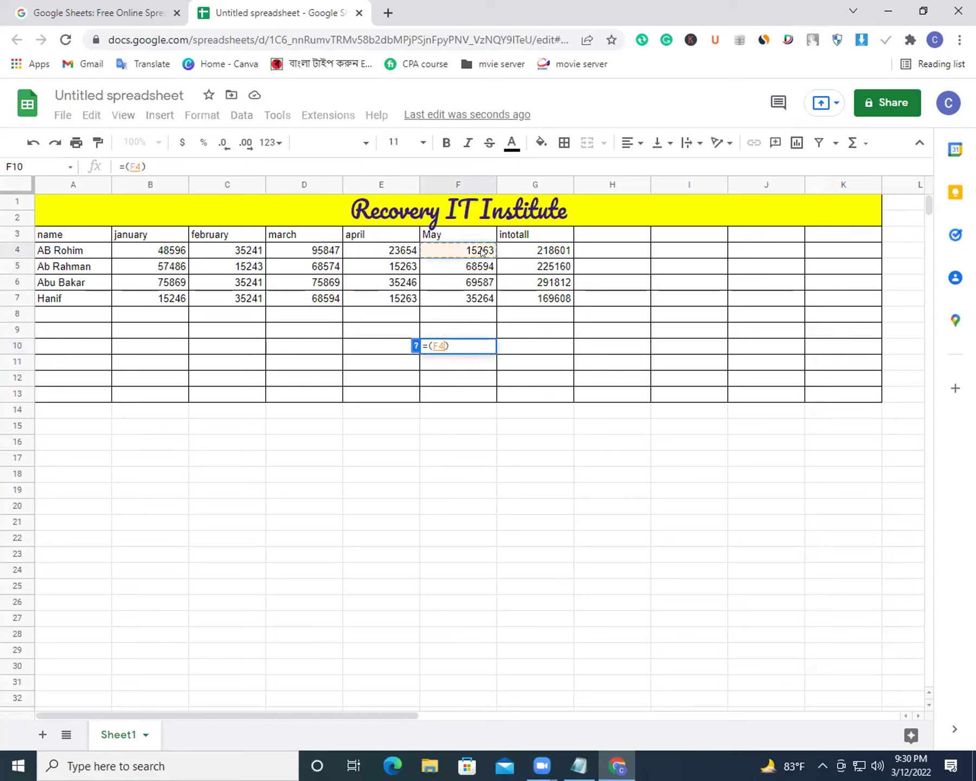
type("+")
left_click(350, 251)
type("+")
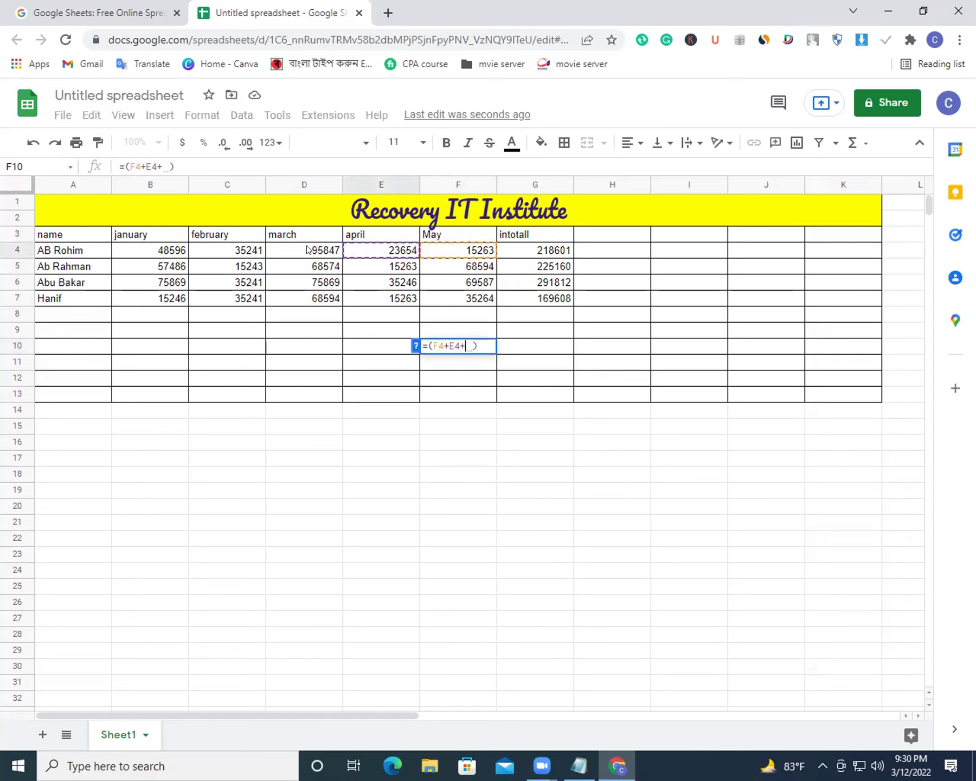
left_click(276, 248)
type("+")
left_click(234, 248)
type("+")
left_click(182, 251)
type("+")
key("Return")
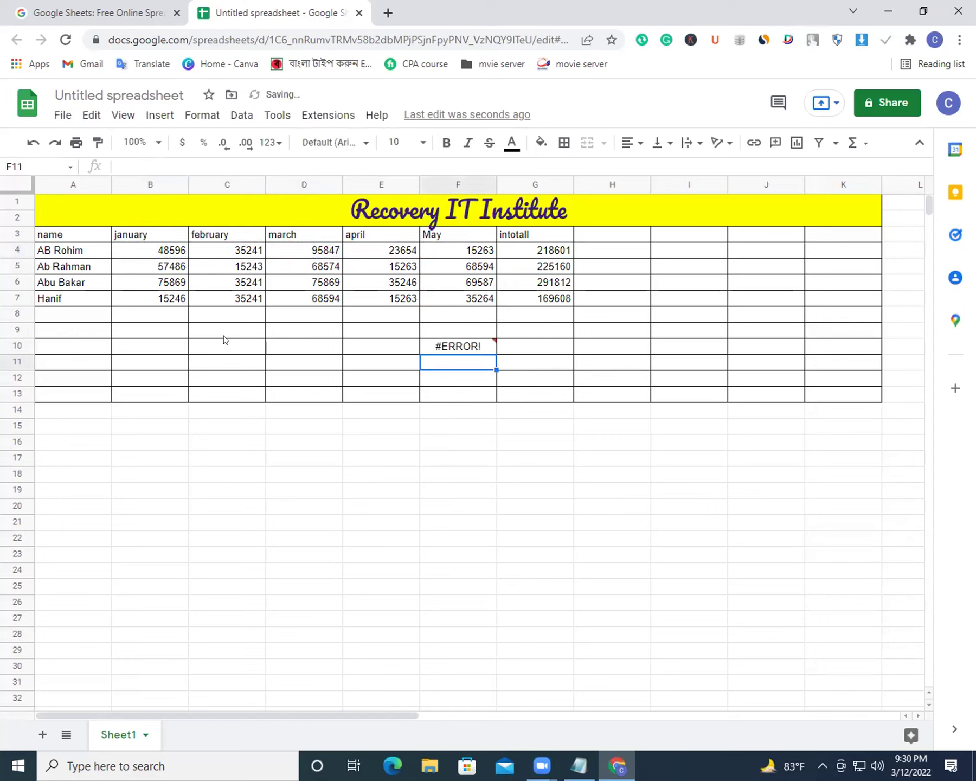
Remove F10's stray trailing plus, compare it with G4's sum, and start trimming its references.
double_click(441, 350)
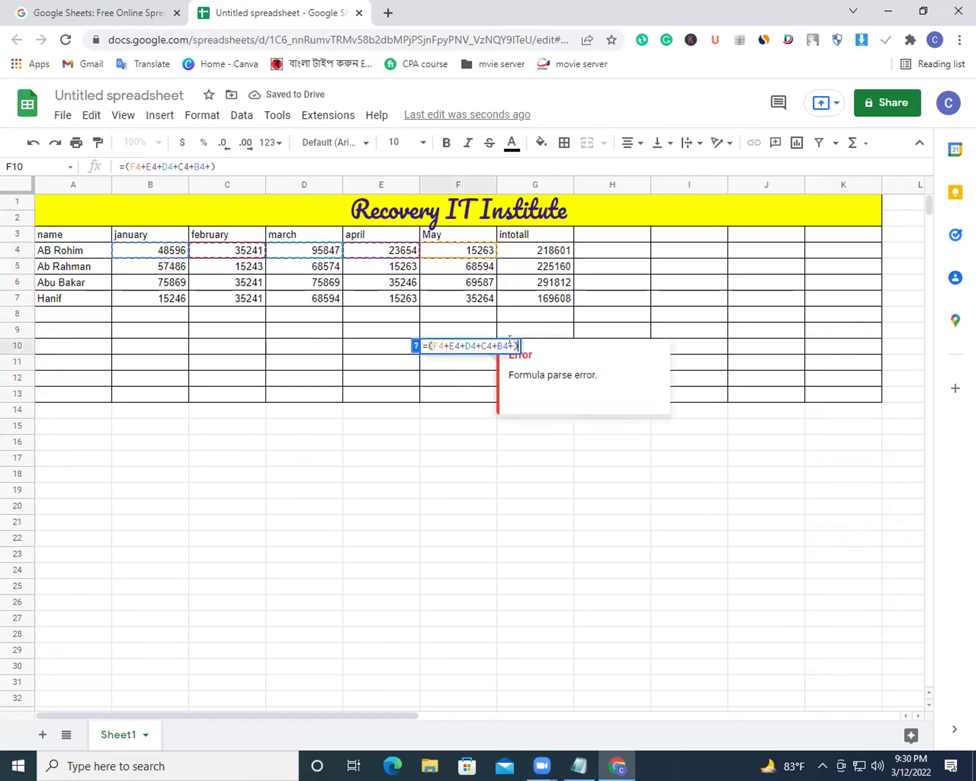
key("Left")
key("BackSpace")
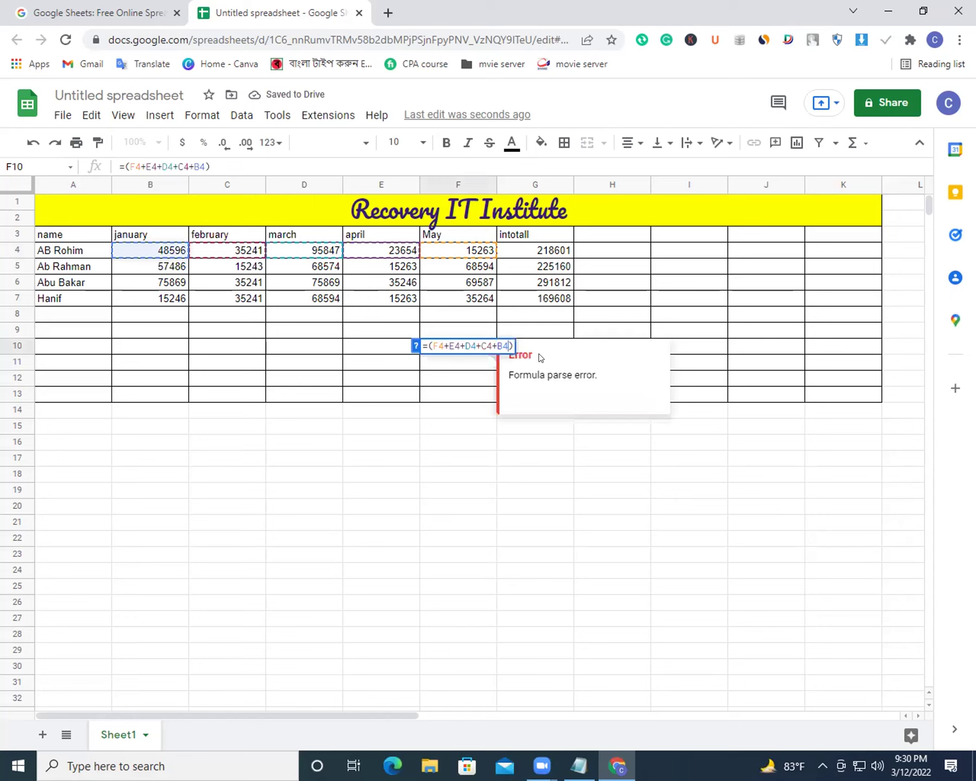
key("Return")
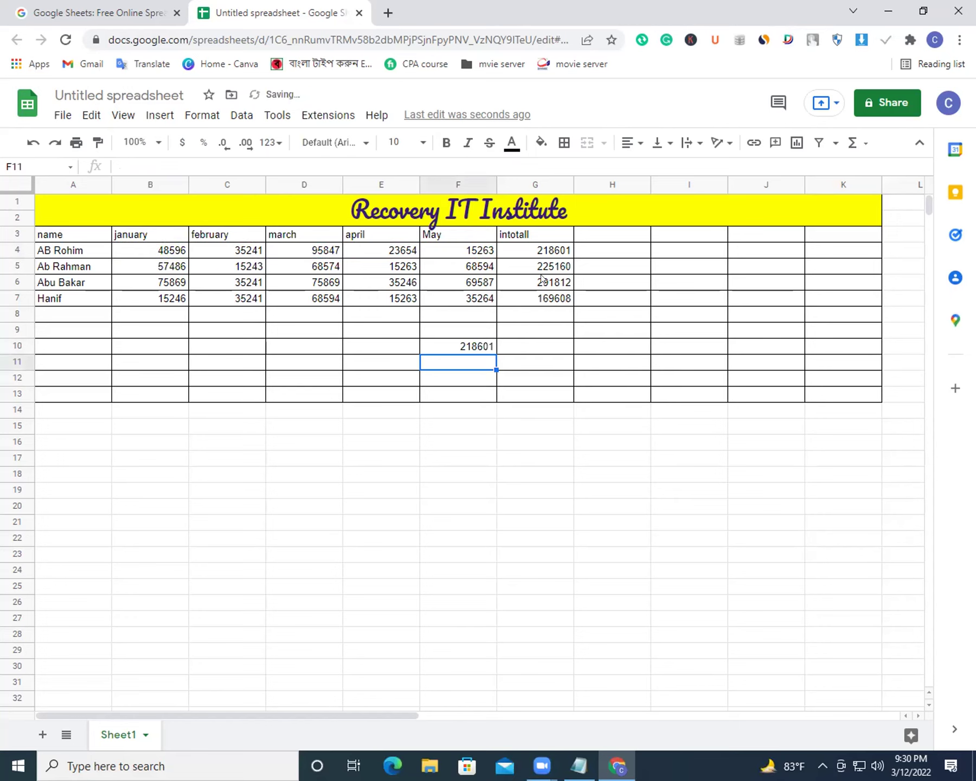
key("Up")
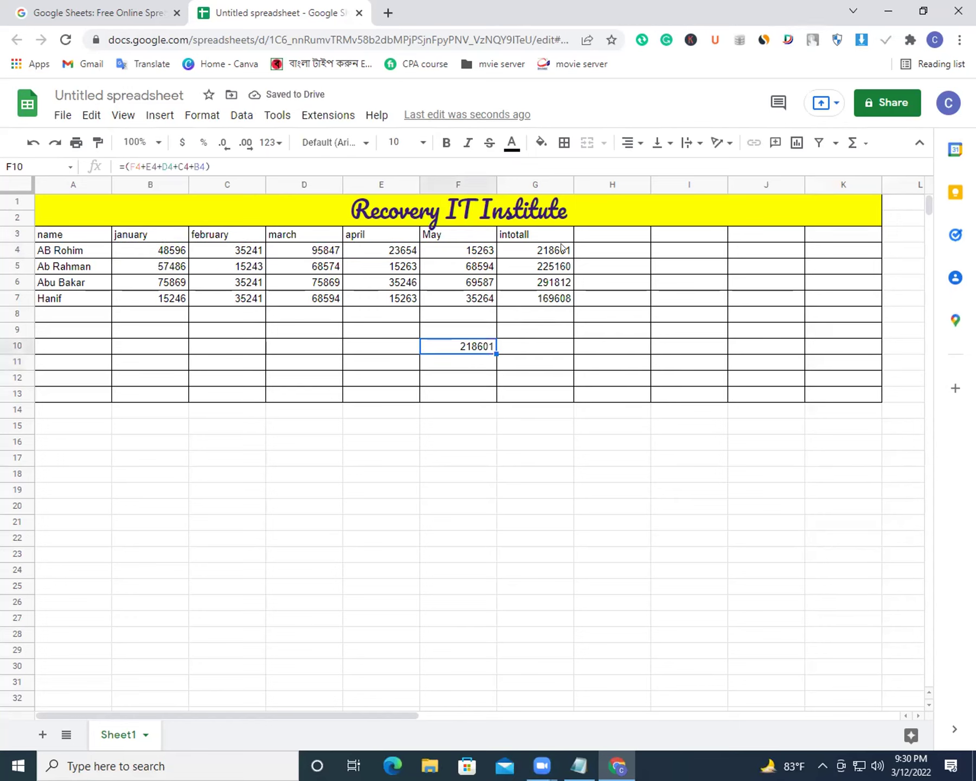
double_click(563, 248)
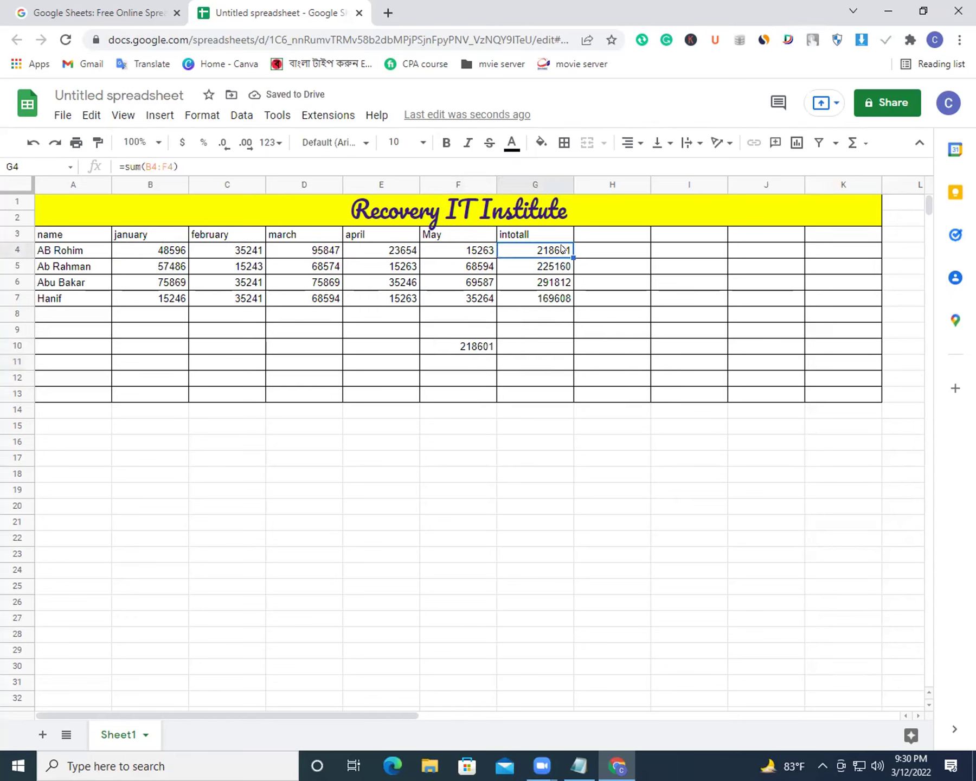
left_click(476, 345)
double_click(476, 345)
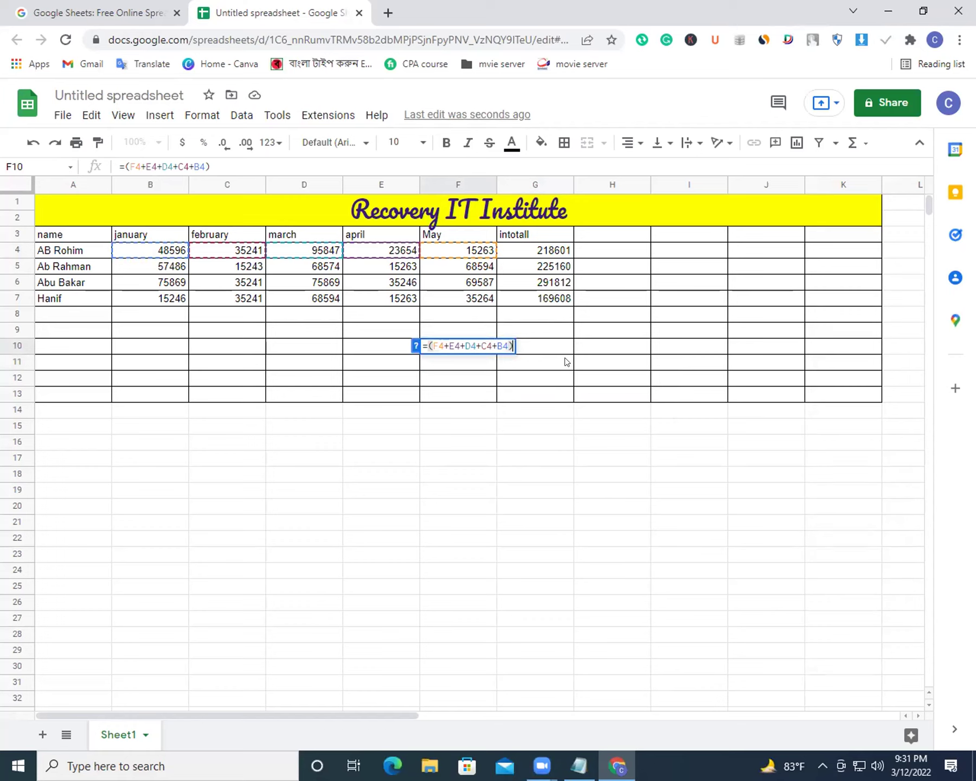
key("BackSpace")
key("BackSpace")
key("BackSpace")
key("BackSpace")
key("BackSpace")
key("BackSpace")
key("BackSpace")
key("BackSpace")
key("BackSpace")
key("BackSpace")
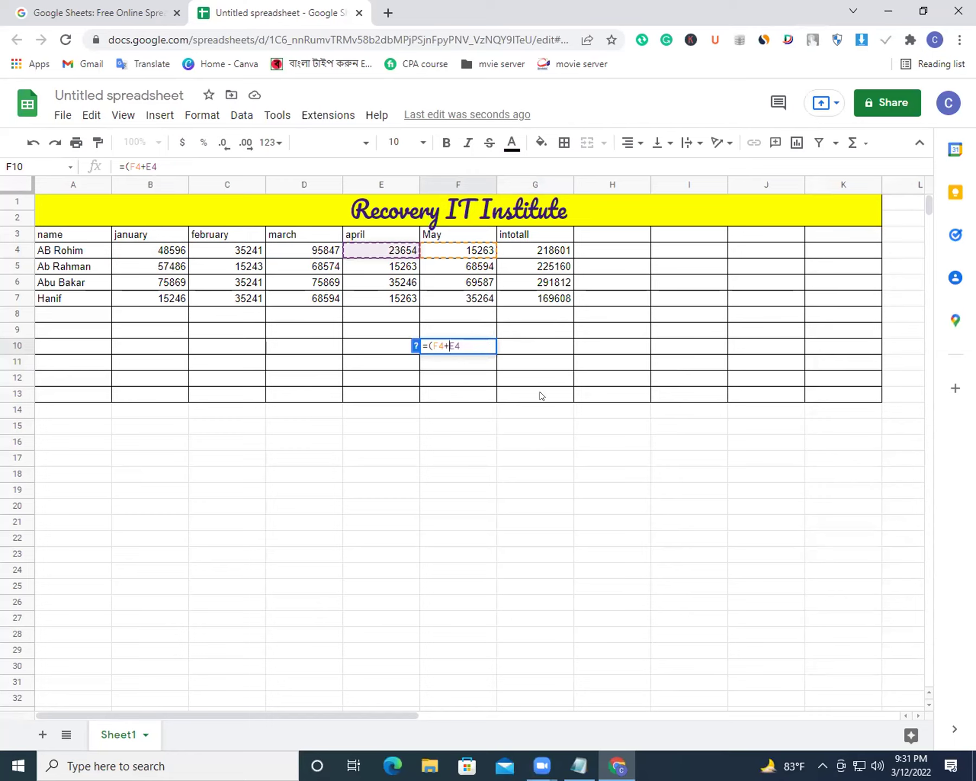
Change F10 to the subtraction formula =(F4-E4).
key("BackSpace")
type("-")
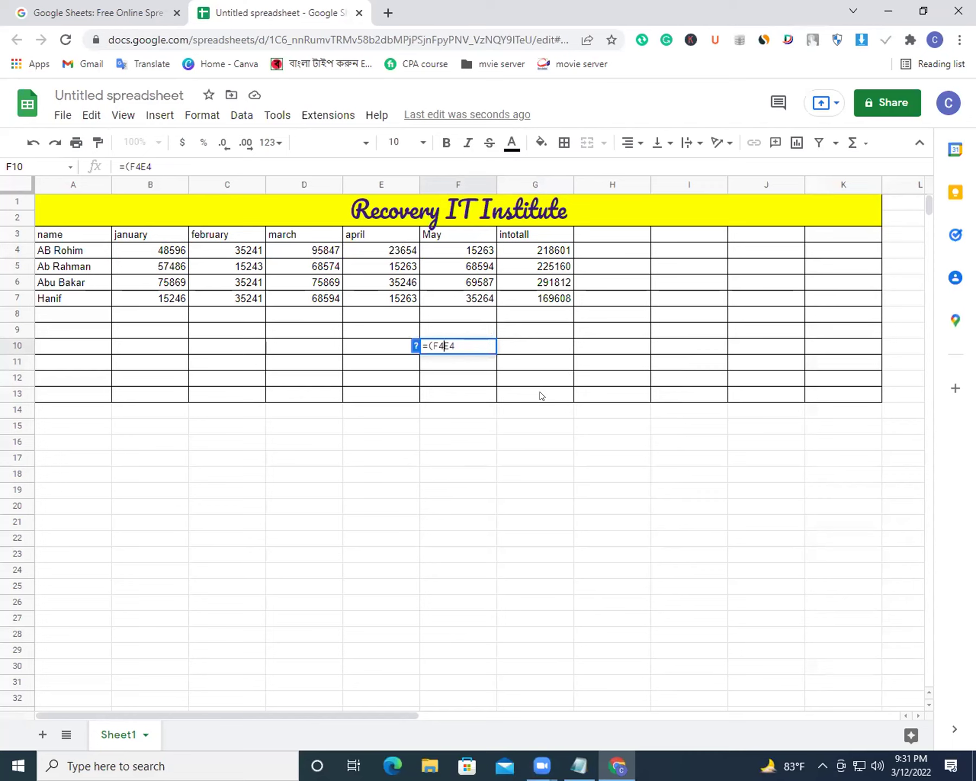
key("Right")
key("Right")
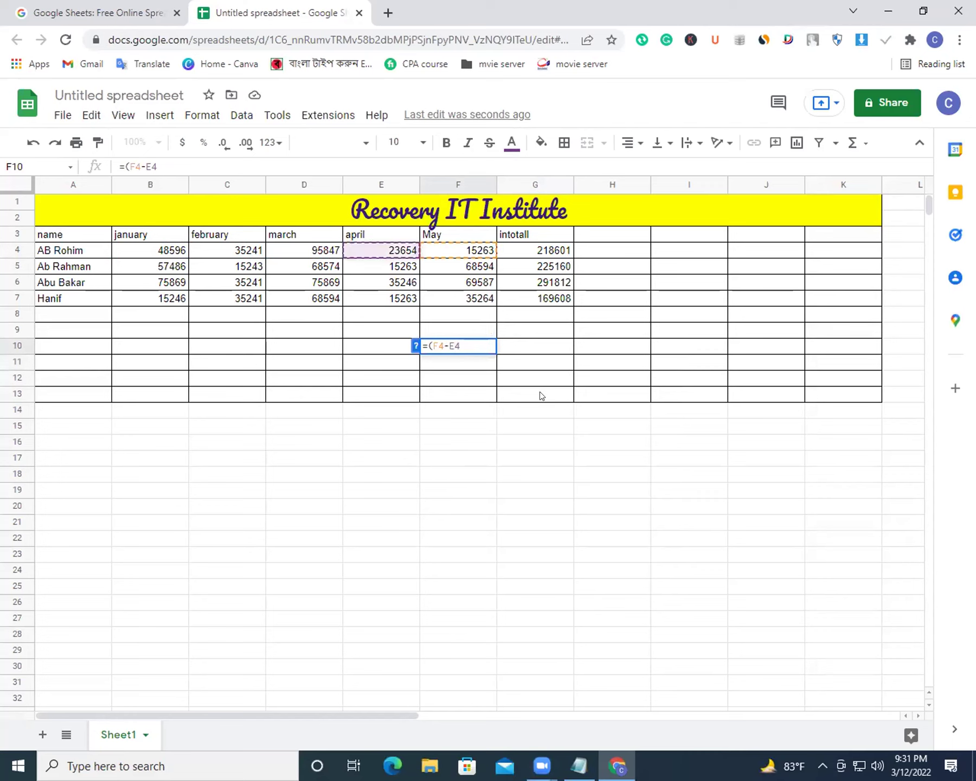
type(")")
key("Return")
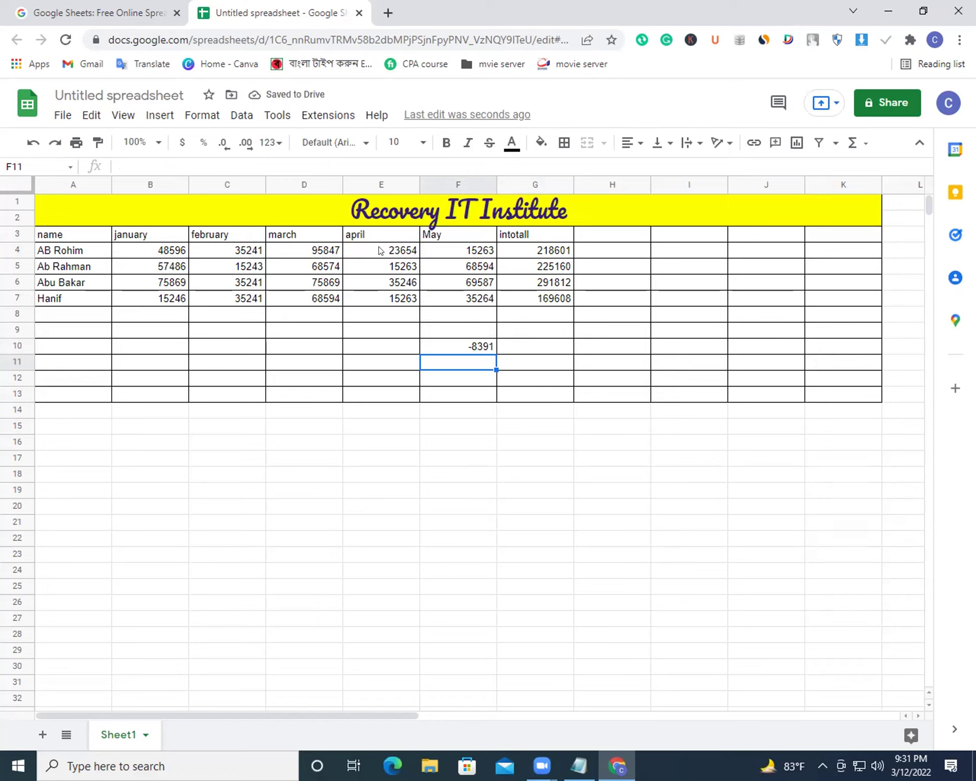
Switch F10 to multiplication, =(F4*E4), giving 361031002.
left_click(492, 347)
double_click(491, 347)
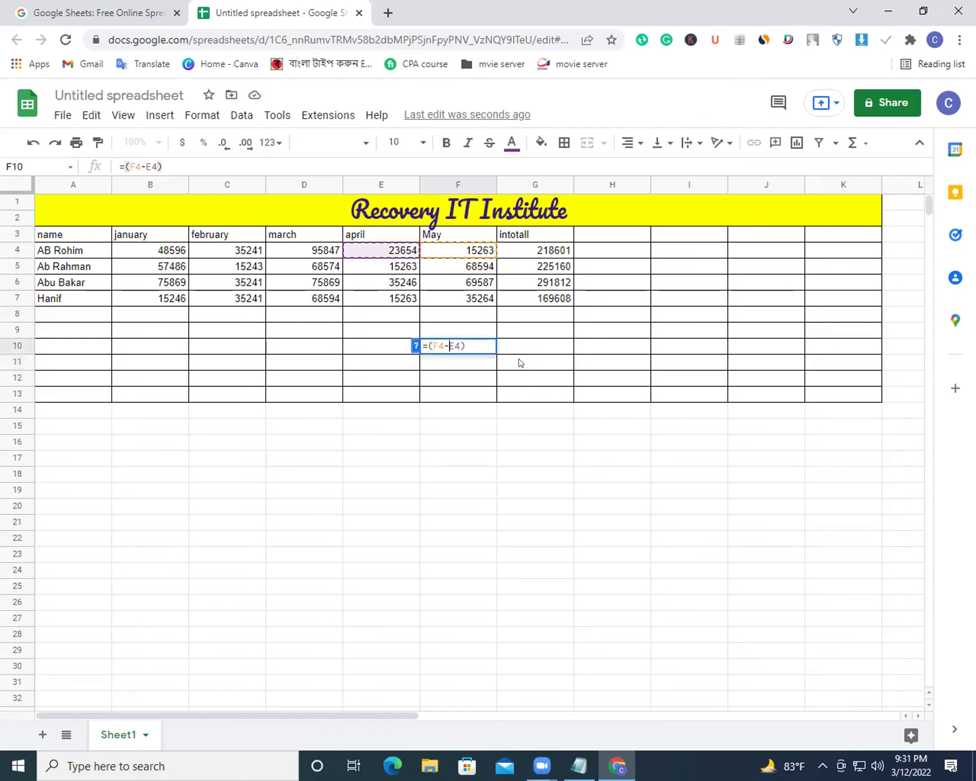
key("BackSpace")
type("*")
key("Return")
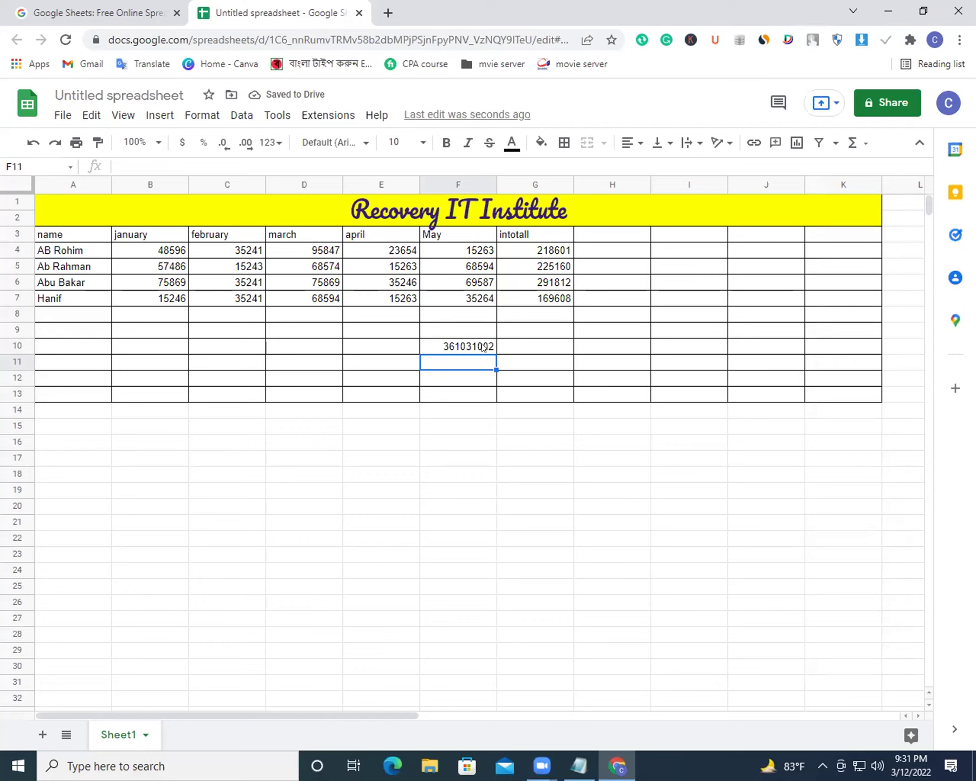
Switch F10 to division, =(F4/E4), showing 0.6452608438.
double_click(482, 347)
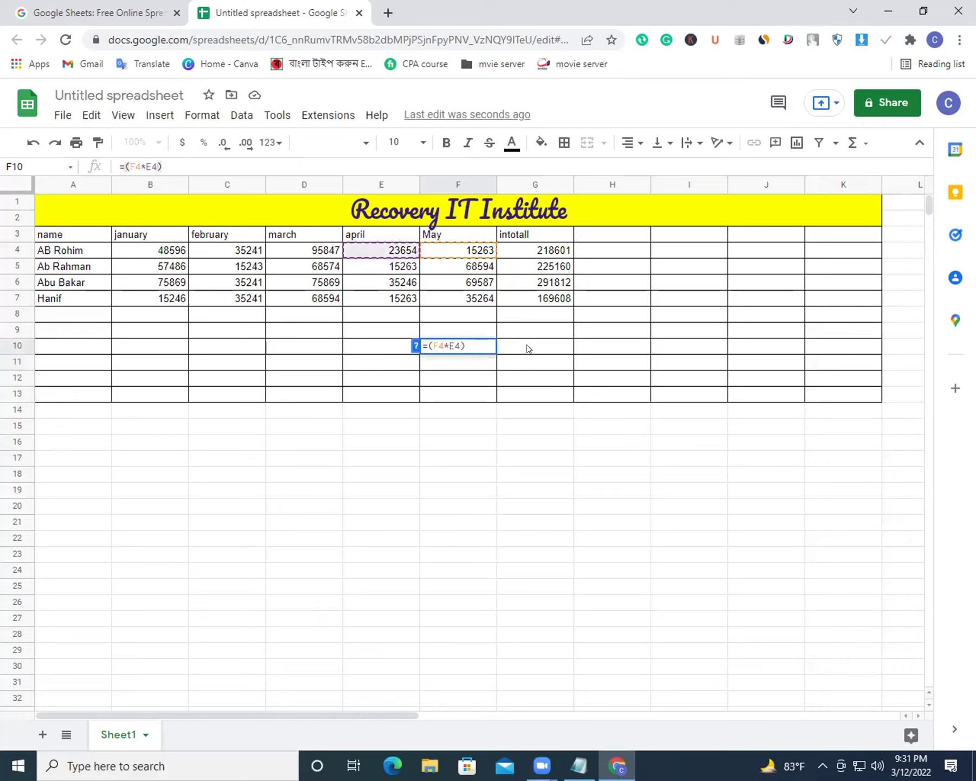
key("BackSpace")
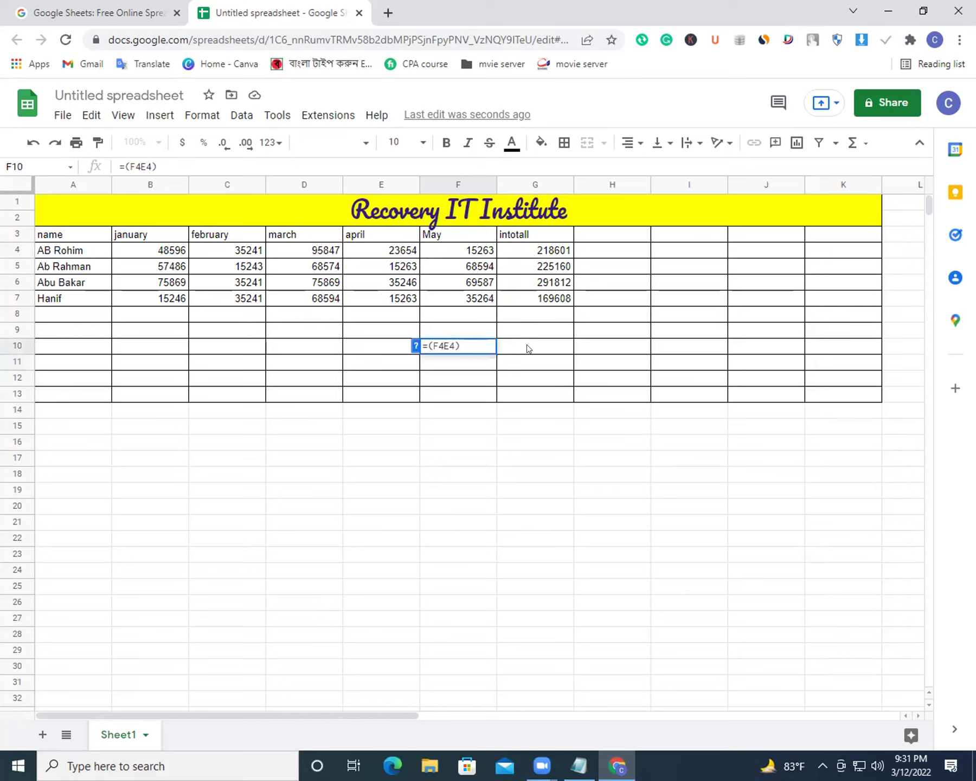
type("/")
key("Return")
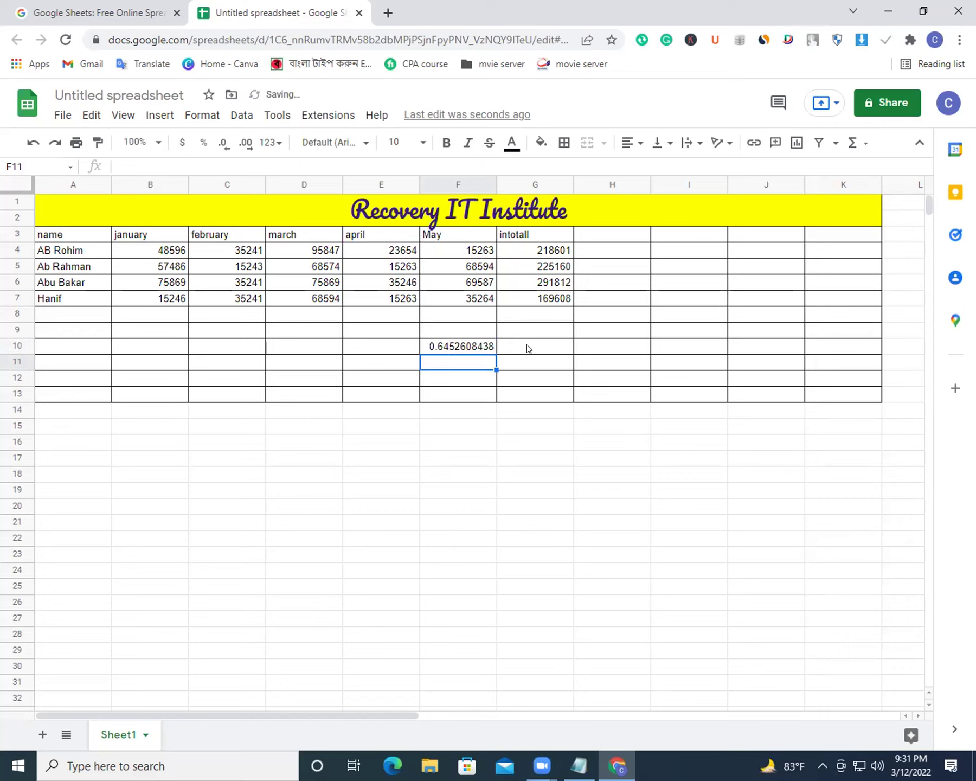
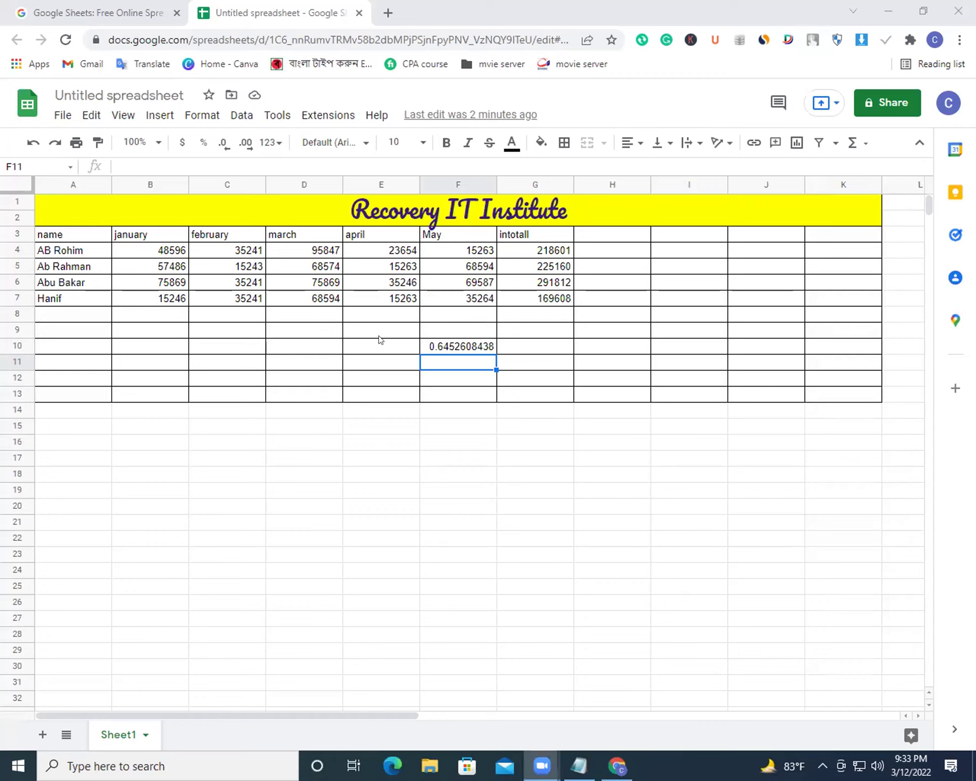
Select cell D10 and close the spreadsheet functions list without choosing a function.
left_click(312, 348)
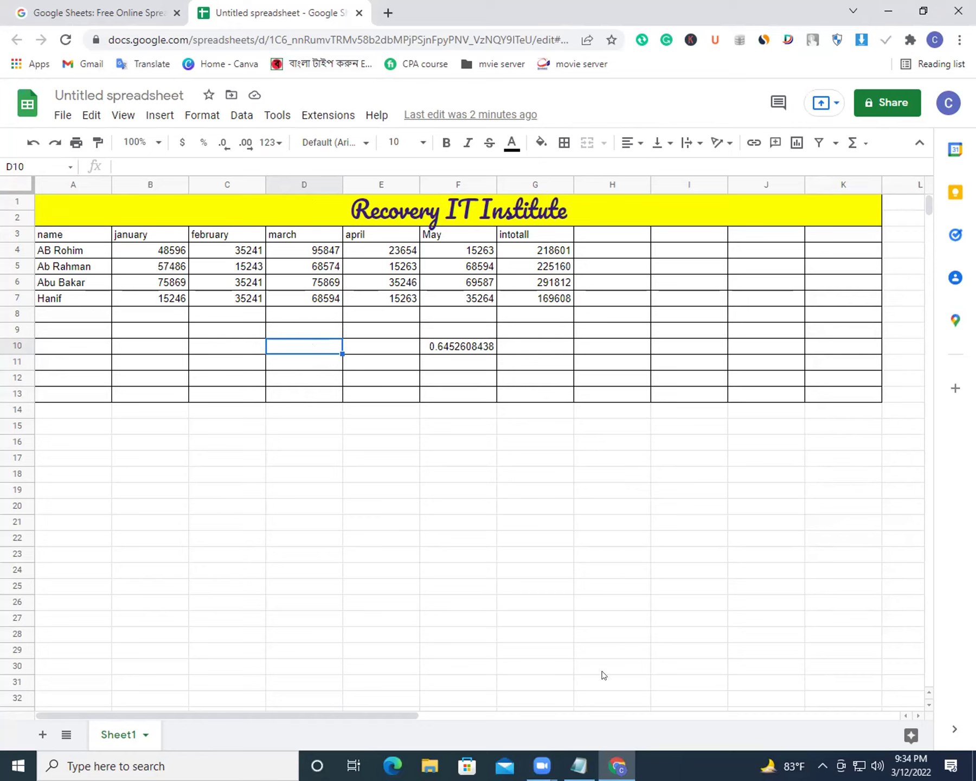
left_click(555, 757)
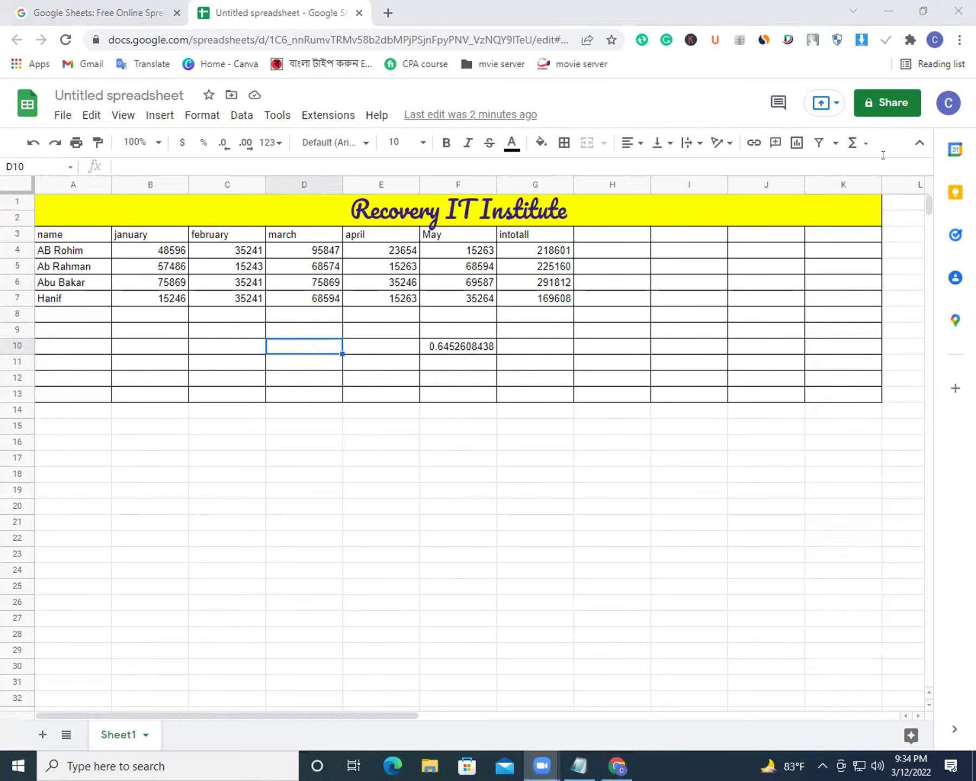
left_click(846, 144)
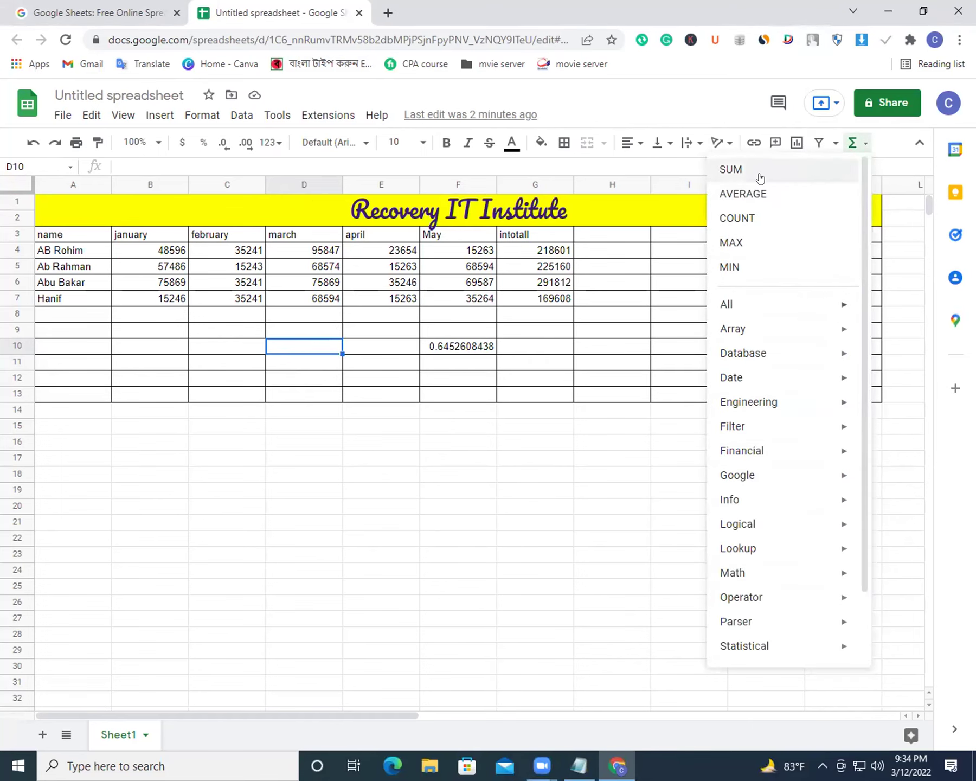
left_click(847, 144)
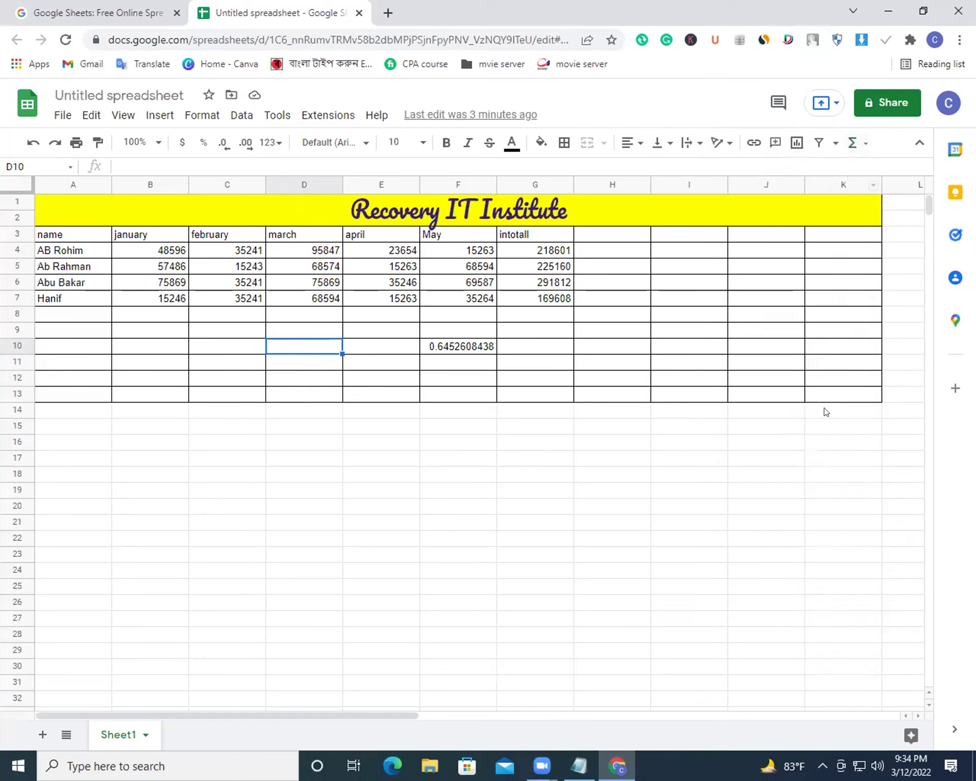
Change the F10 formula from =(F4/E4) to =(F4-E4).
left_click(440, 345)
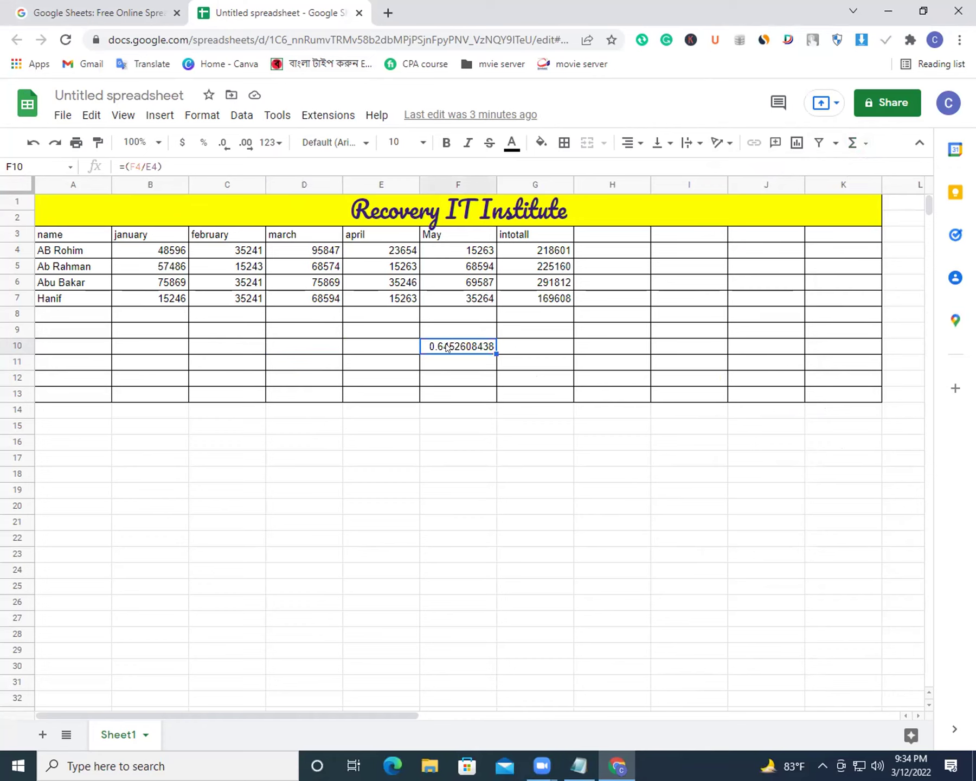
double_click(446, 346)
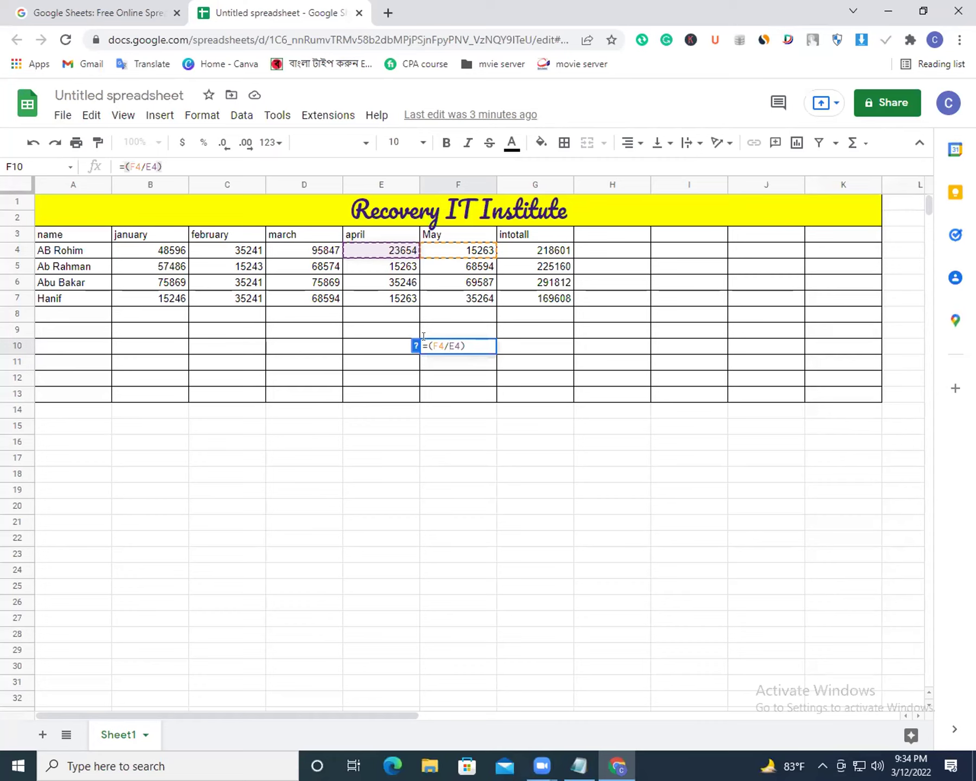
left_click(424, 336)
key("Right")
key("Right")
key("Right")
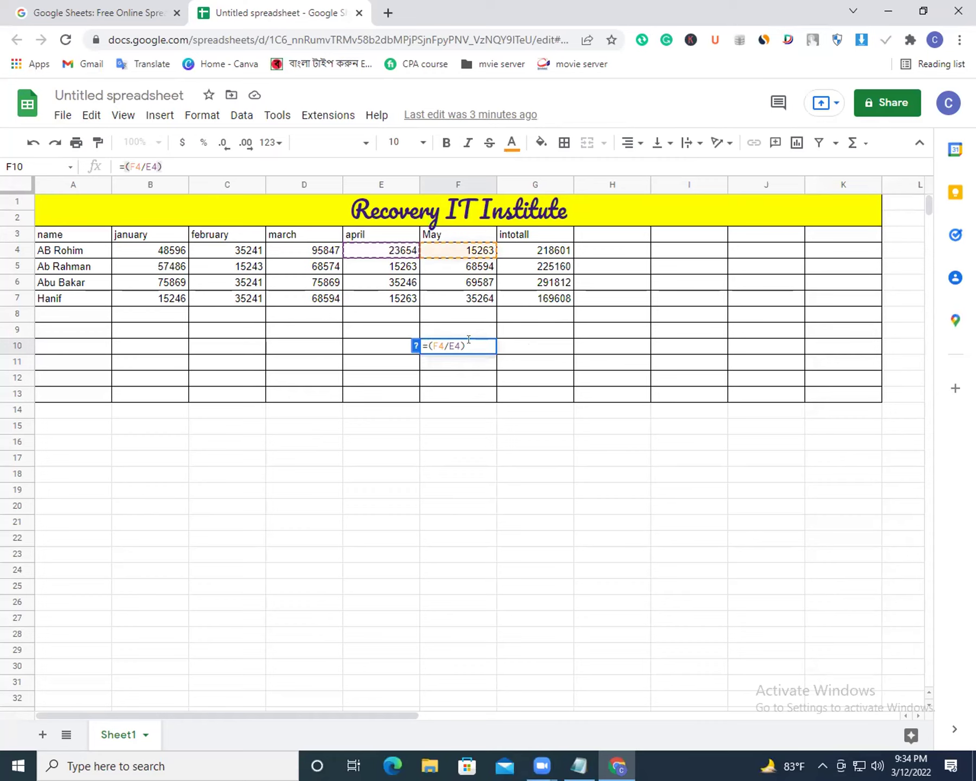
key("Delete")
key("Right")
key("Right")
key("BackSpace")
key("BackSpace")
type("-")
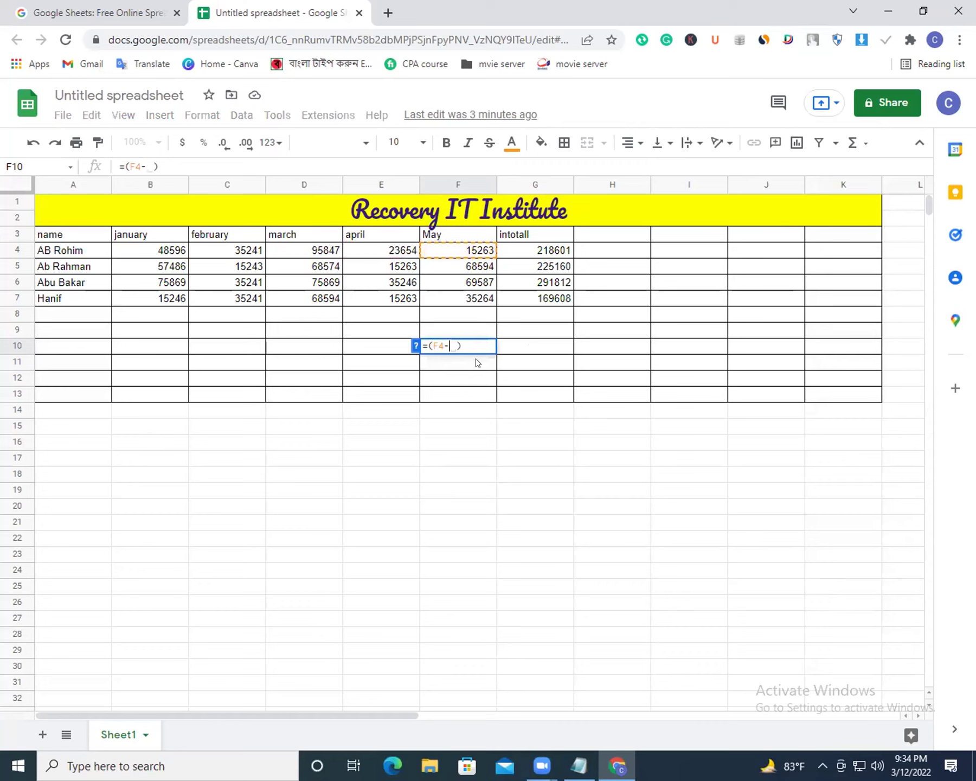
left_click(377, 250)
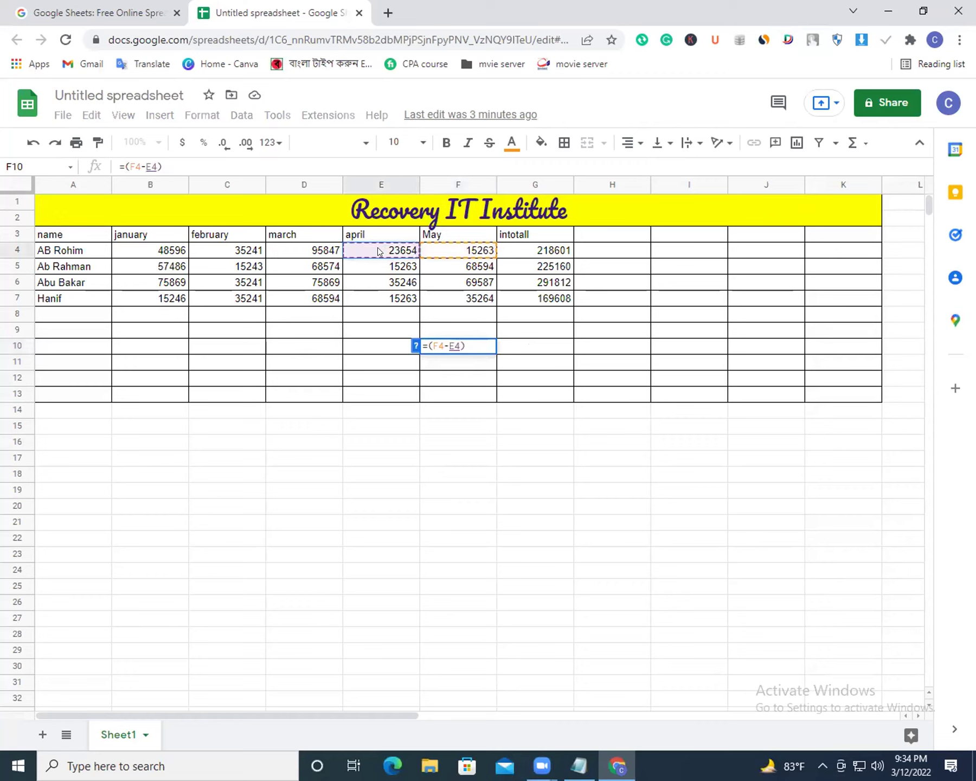
key("Return")
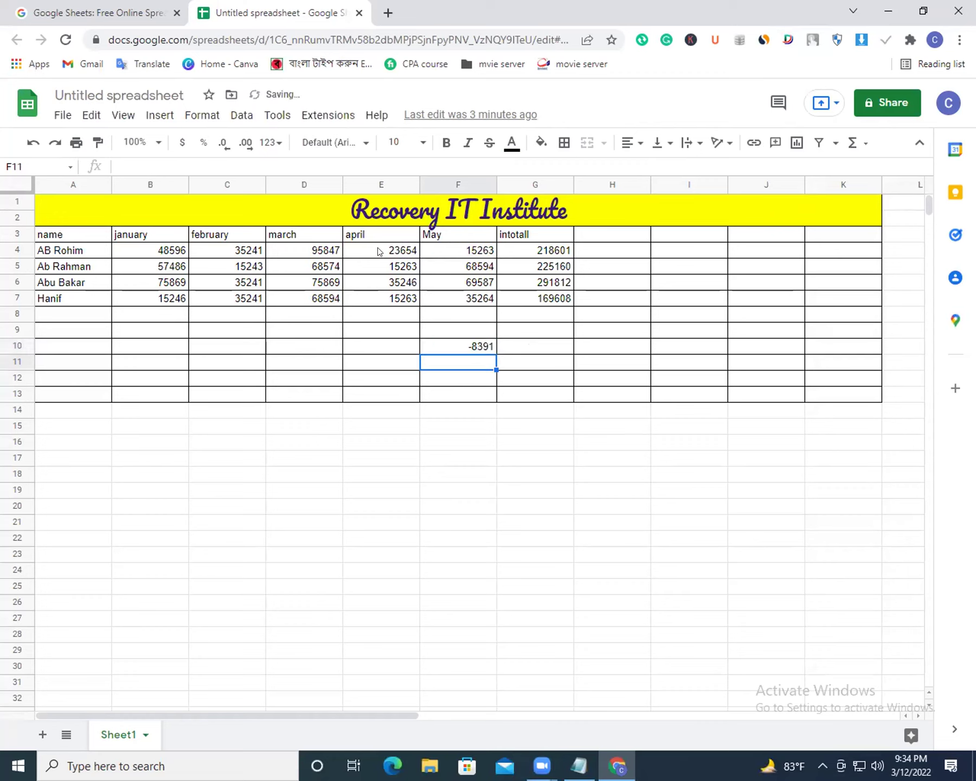
Erase the whole formula from F10, leaving it empty.
double_click(458, 347)
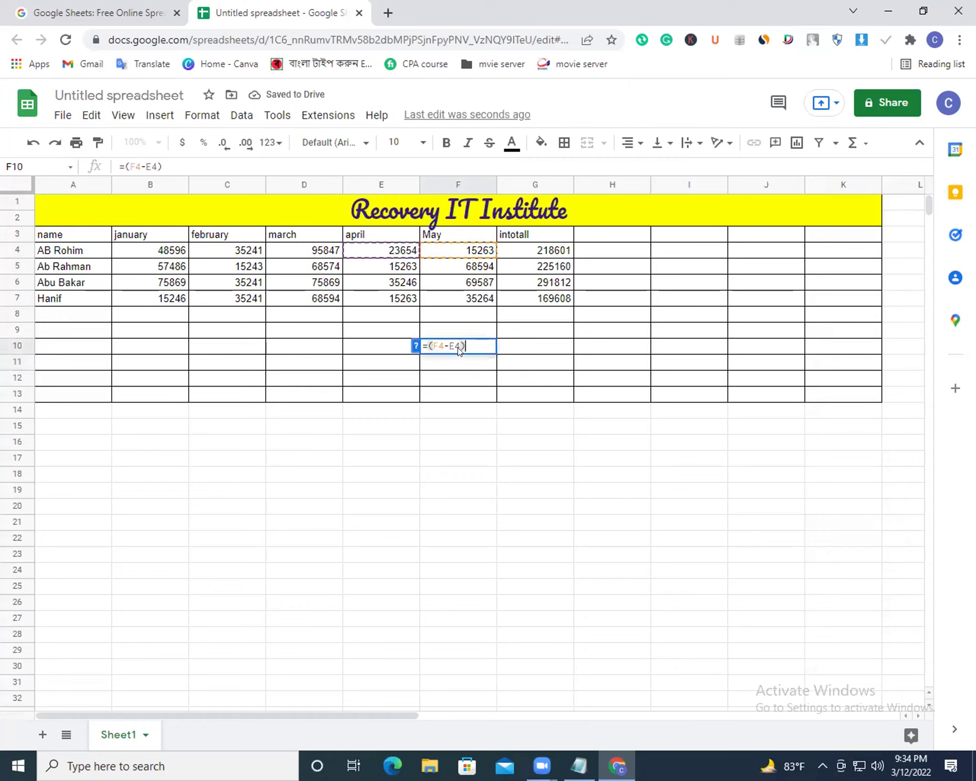
left_click_drag(458, 348, 396, 337)
key("BackSpace")
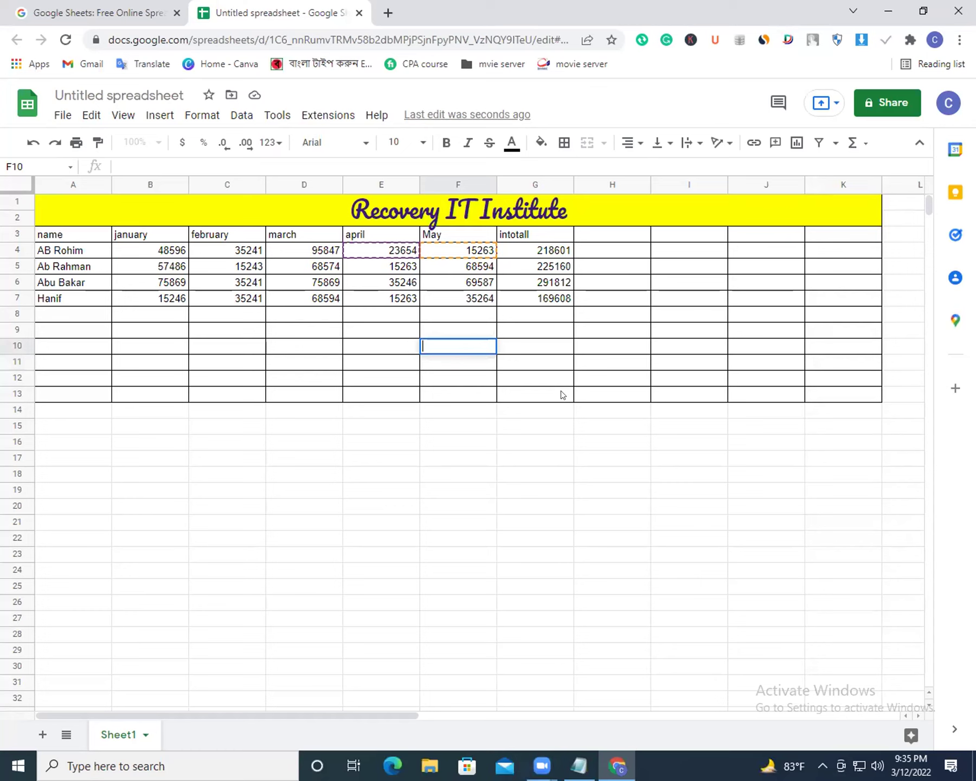
Browse and close the functions list, then begin editing empty header cell H3.
left_click(865, 143)
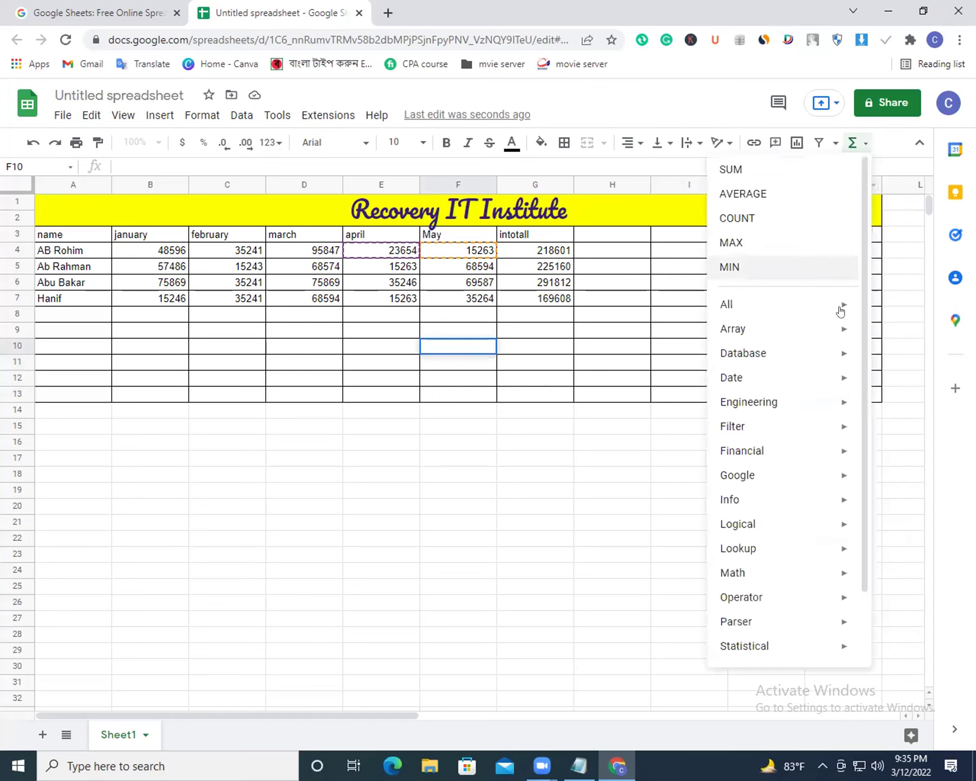
left_click_drag(860, 231, 858, 388)
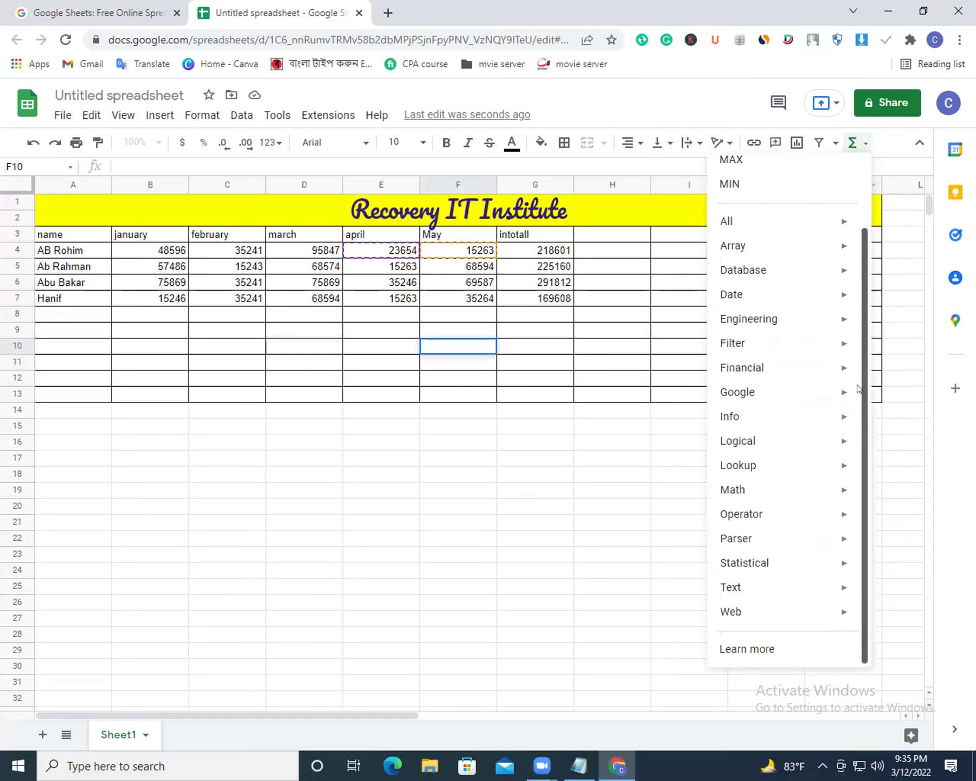
scroll(847, 272, "up", 2)
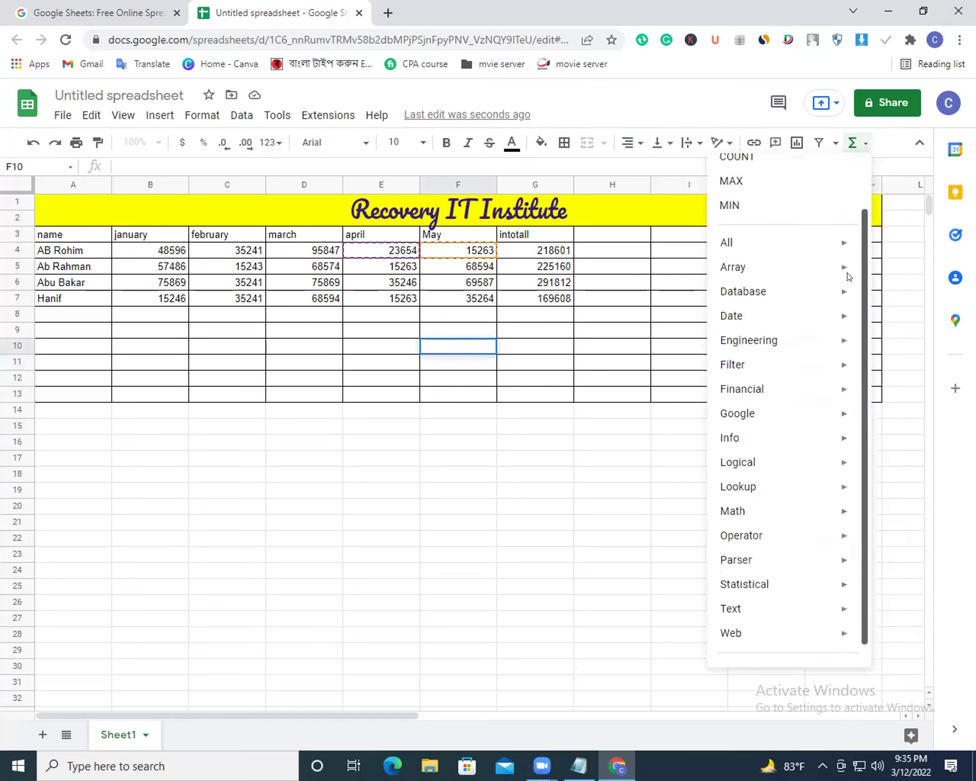
left_click(667, 325)
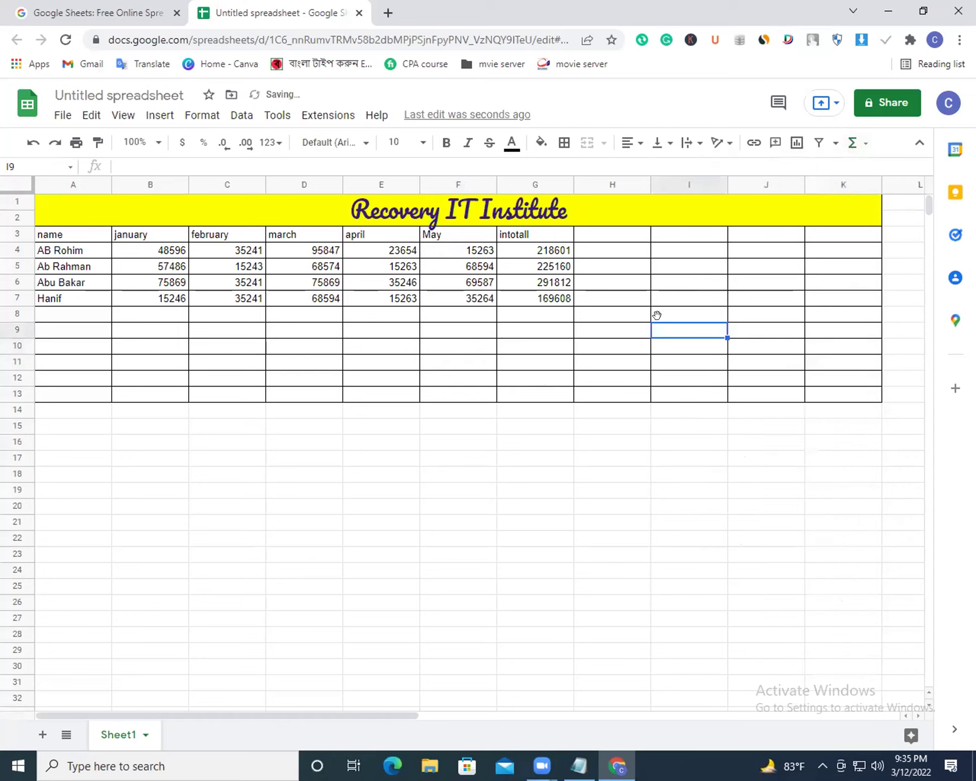
left_click(612, 245)
double_click(614, 235)
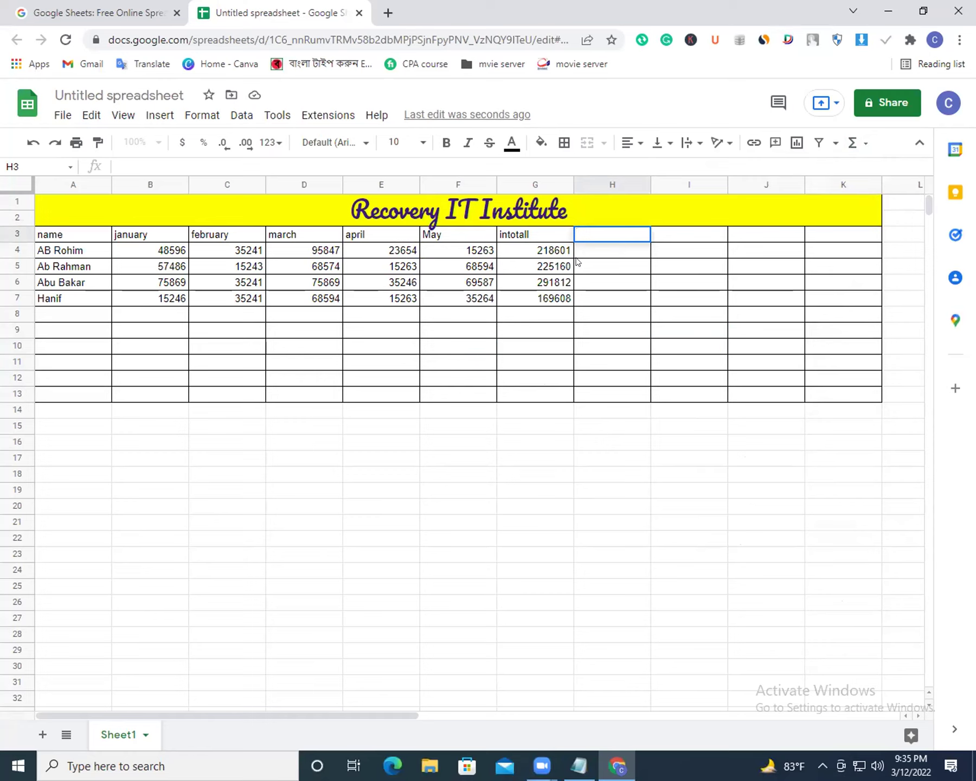
Review the intotall total formulas down column G.
left_click(535, 251)
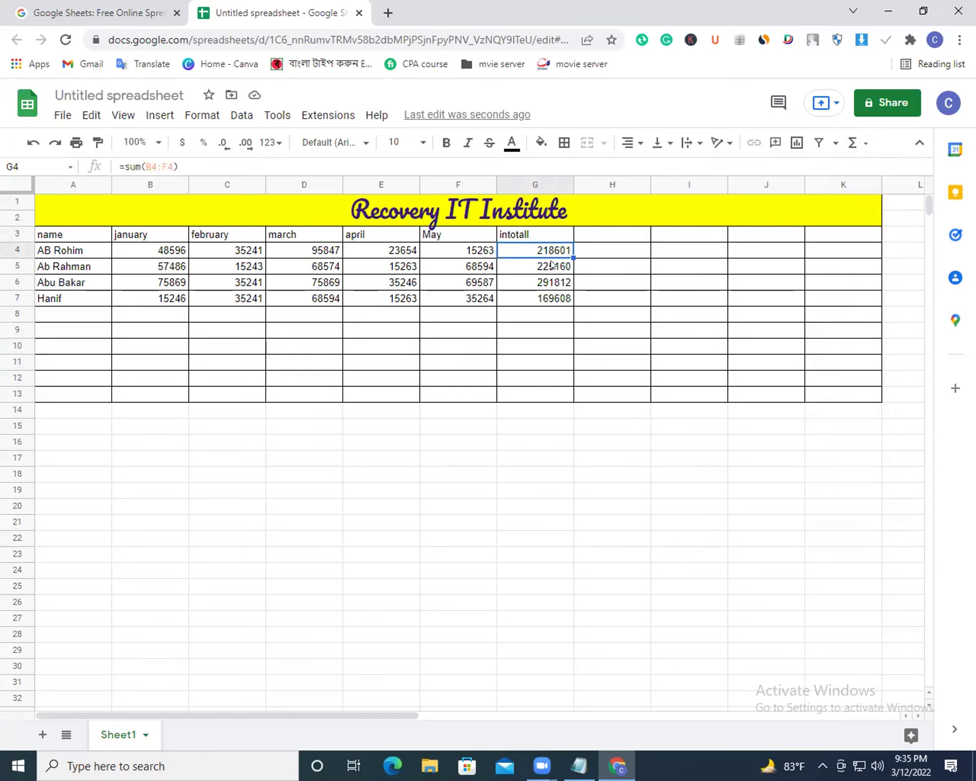
left_click(556, 300)
left_click(563, 285)
left_click(564, 266)
left_click(563, 250)
Type the header Average into H3.
double_click(591, 232)
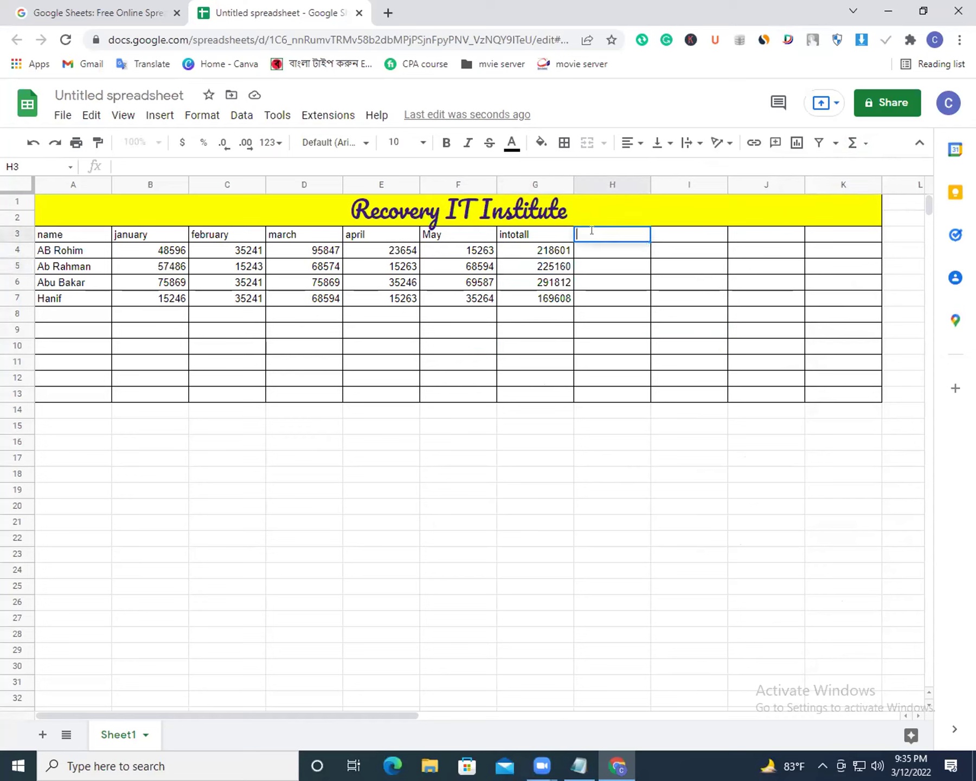
type("Avr")
key("BackSpace")
type("erage")
key("Return")
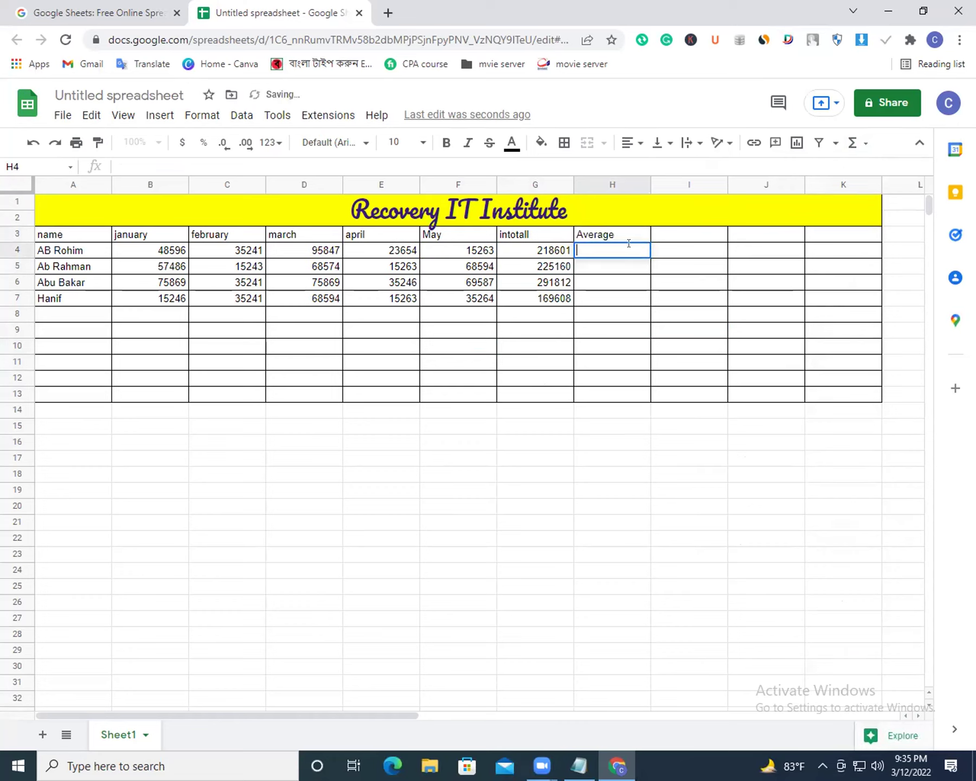
Enter =AVERAGE(B4:F4) in H4 from the autocomplete suggestion.
double_click(628, 244)
type("=ave")
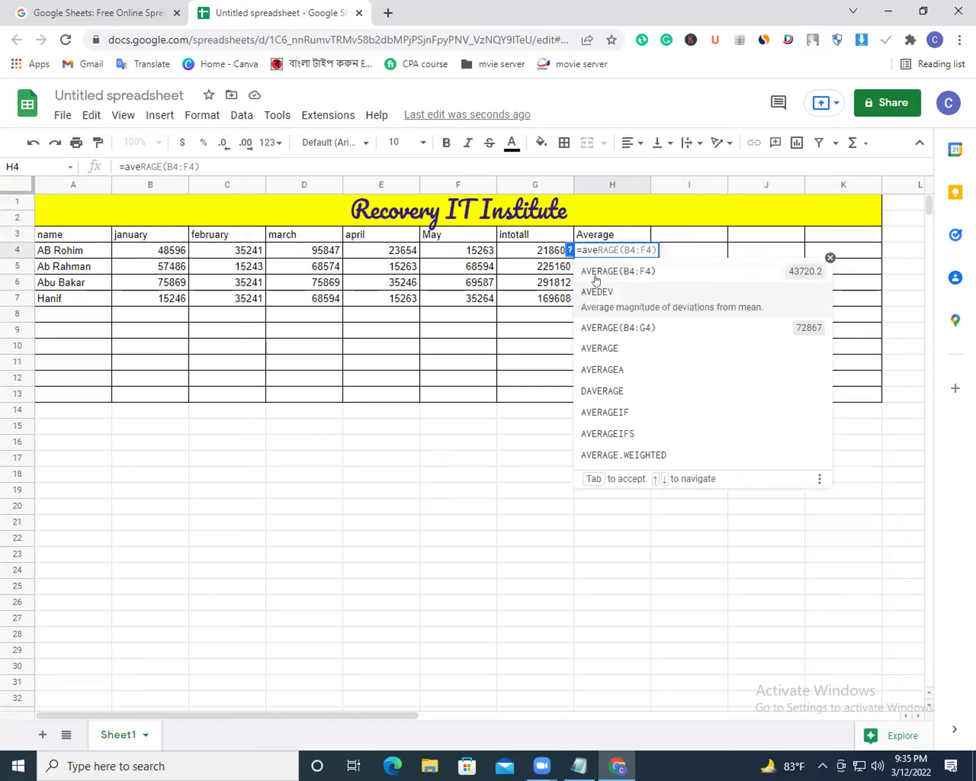
left_click(597, 274)
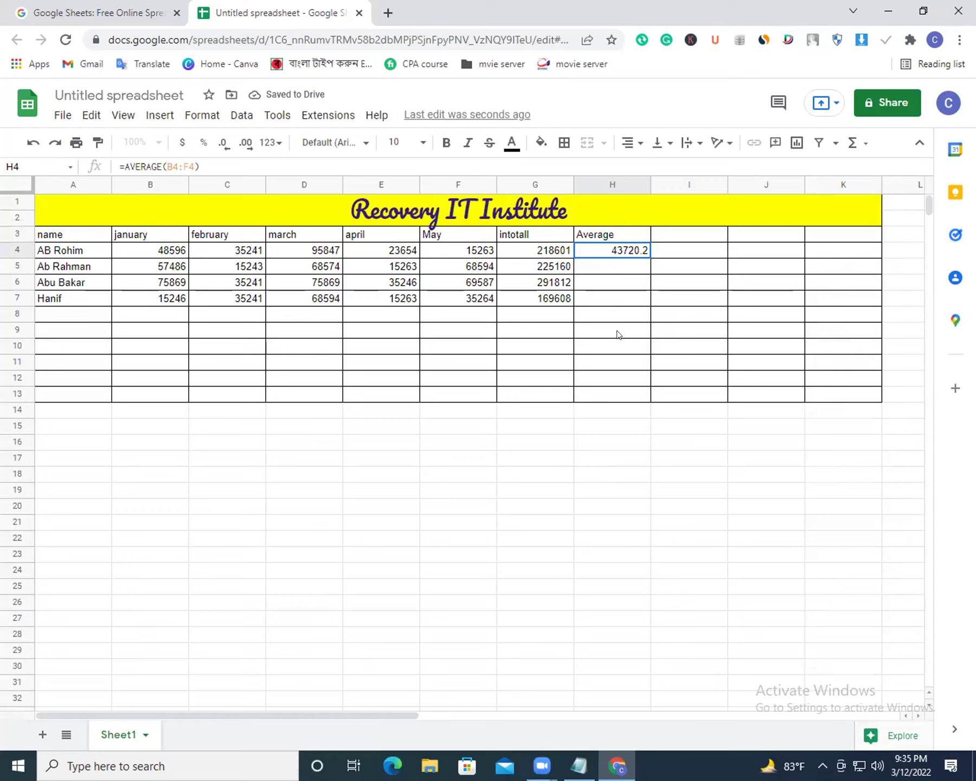
double_click(627, 251)
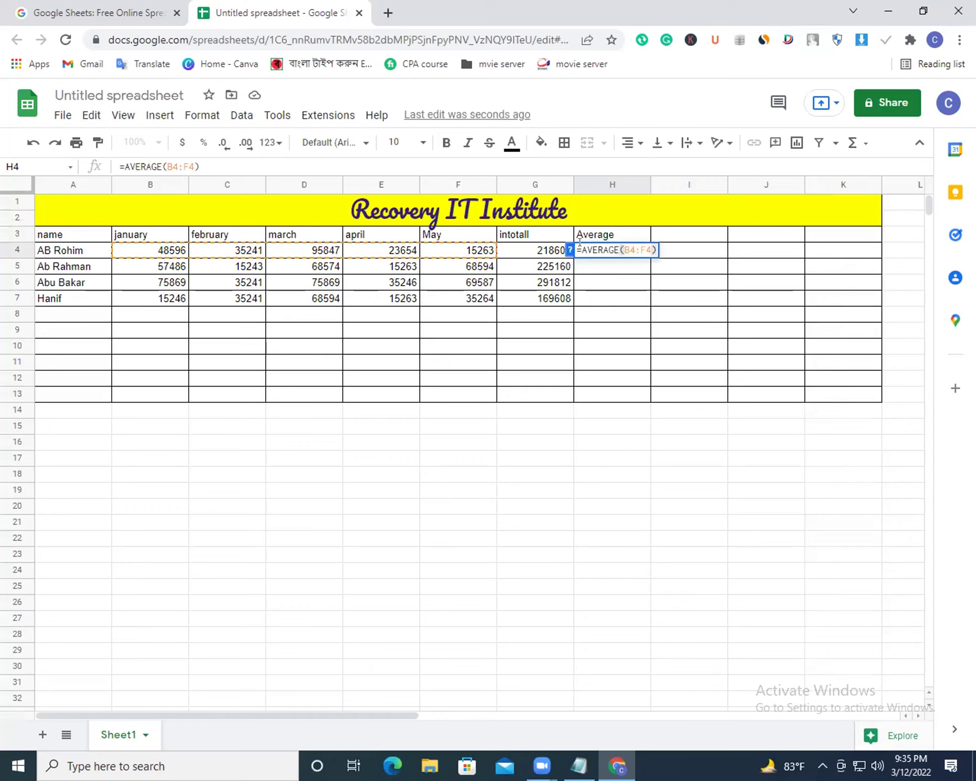
left_click_drag(579, 242, 615, 244)
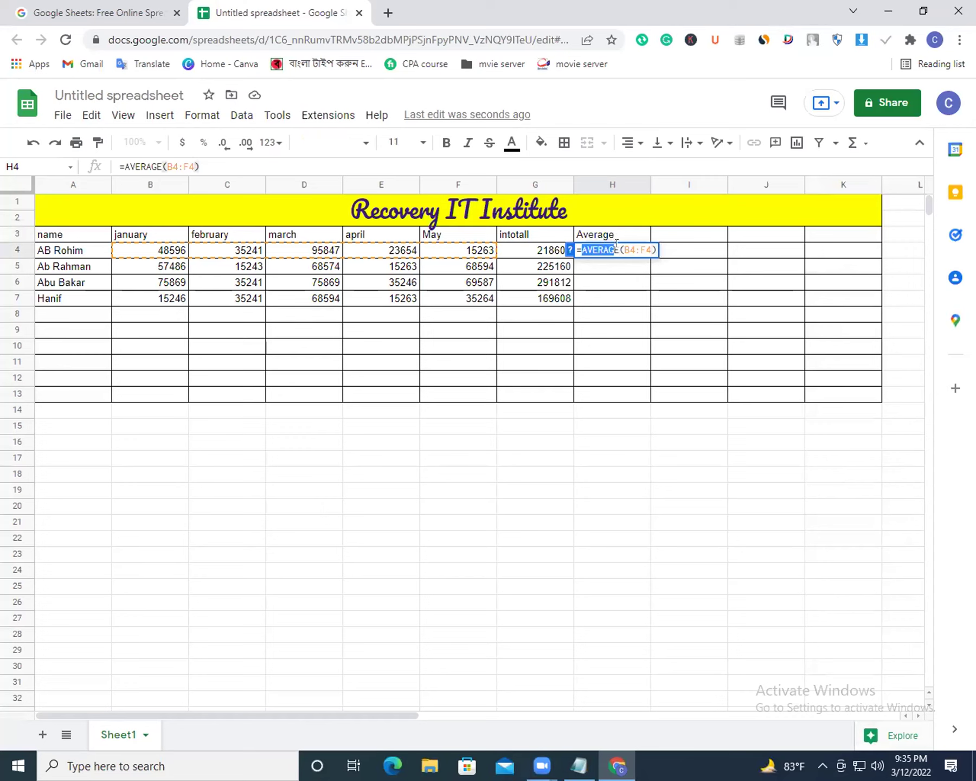
left_click(619, 243)
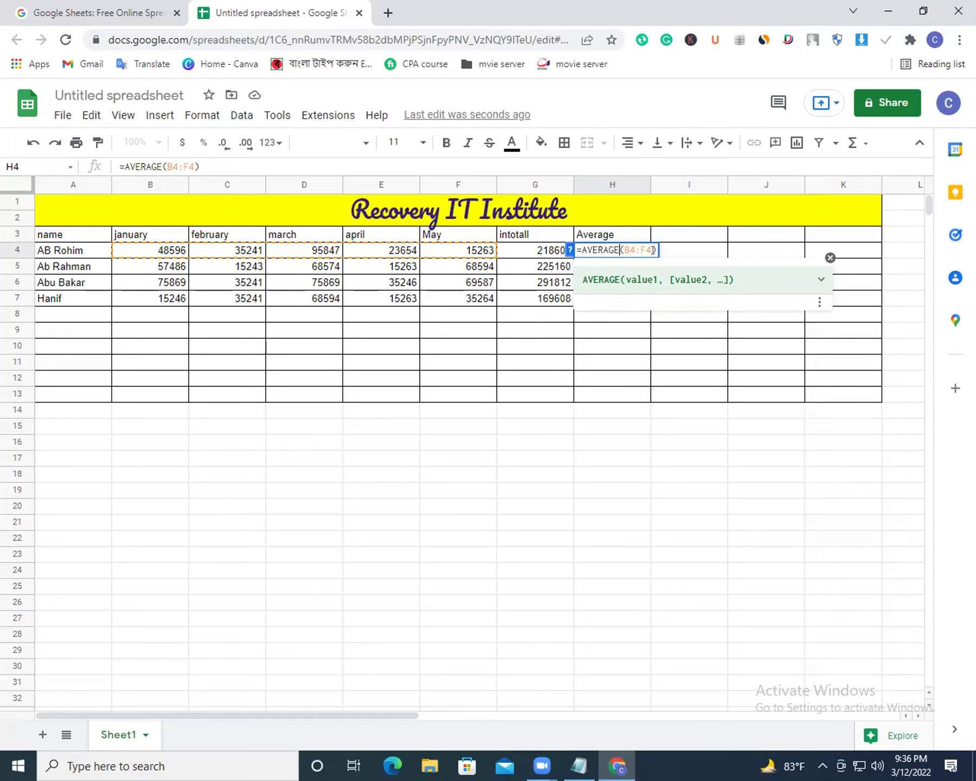
key("End")
Confirm H4 and enter AVERAGE formulas in H5, H6 and H7 (45032, 58362.4, 33921.6).
key("Return")
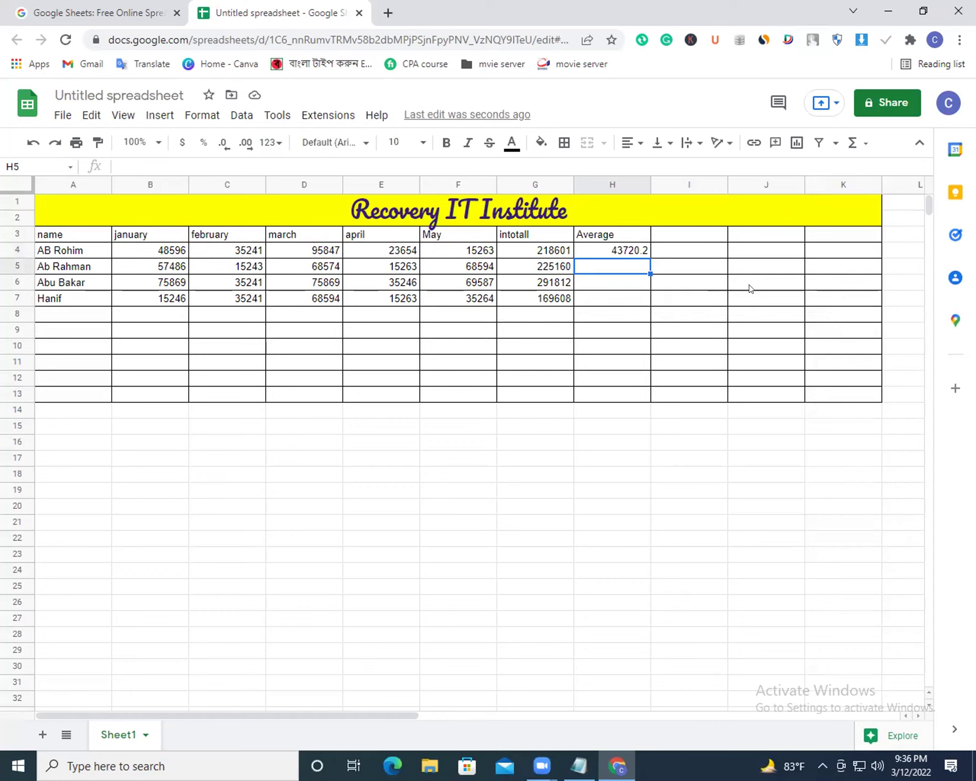
double_click(640, 261)
type("=ave")
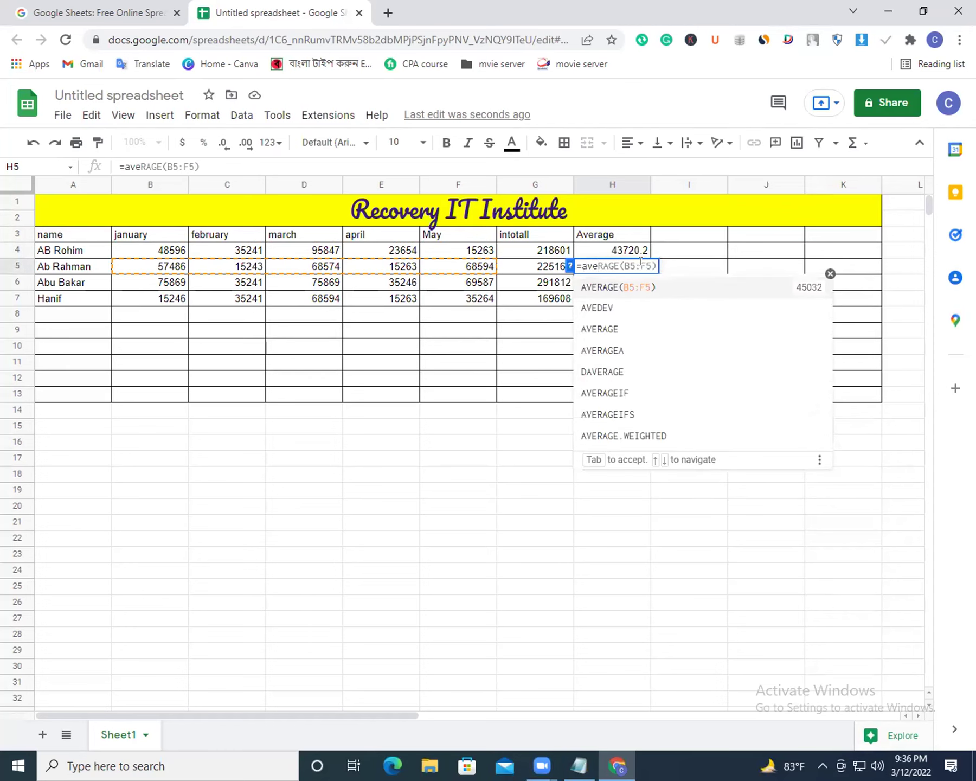
key("Return")
double_click(639, 278)
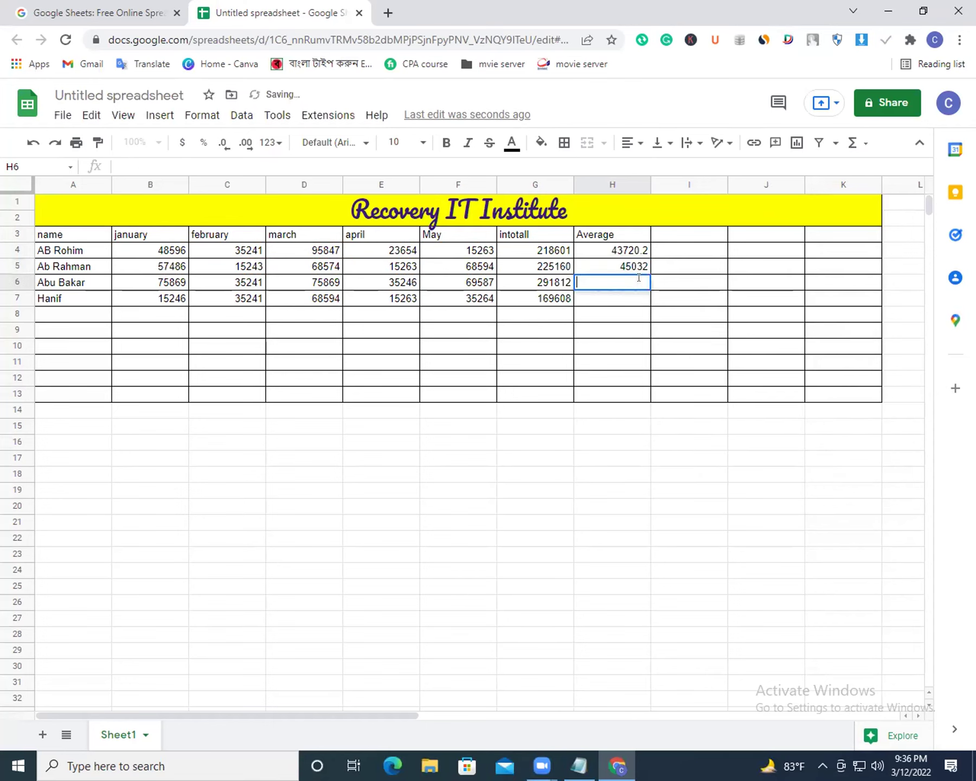
type("=a")
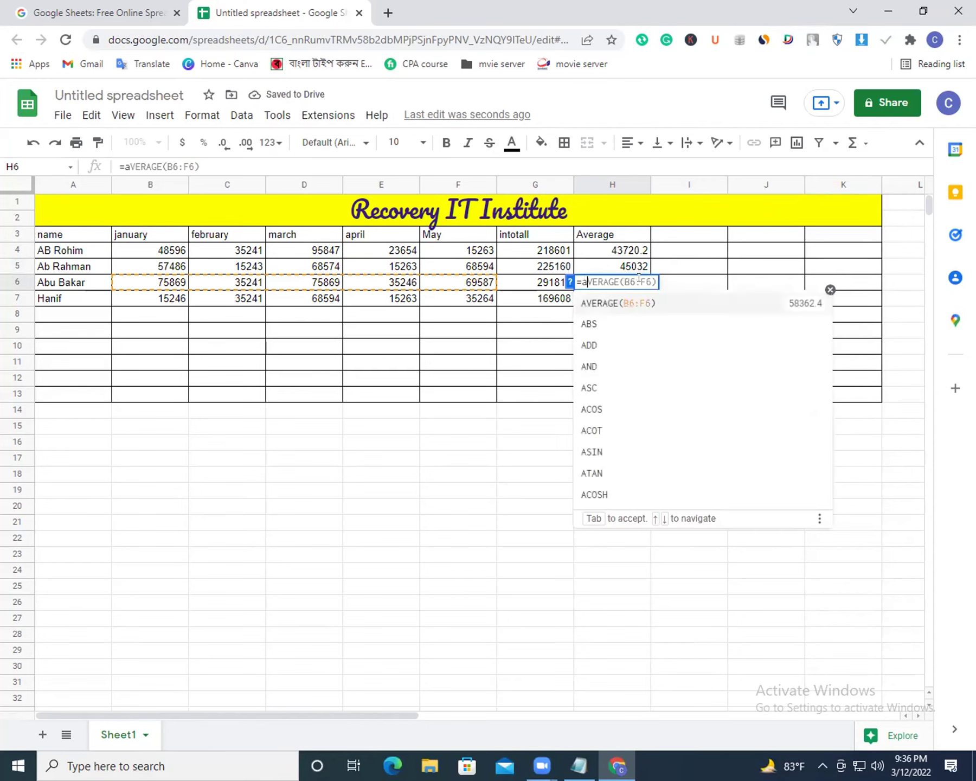
type("vera")
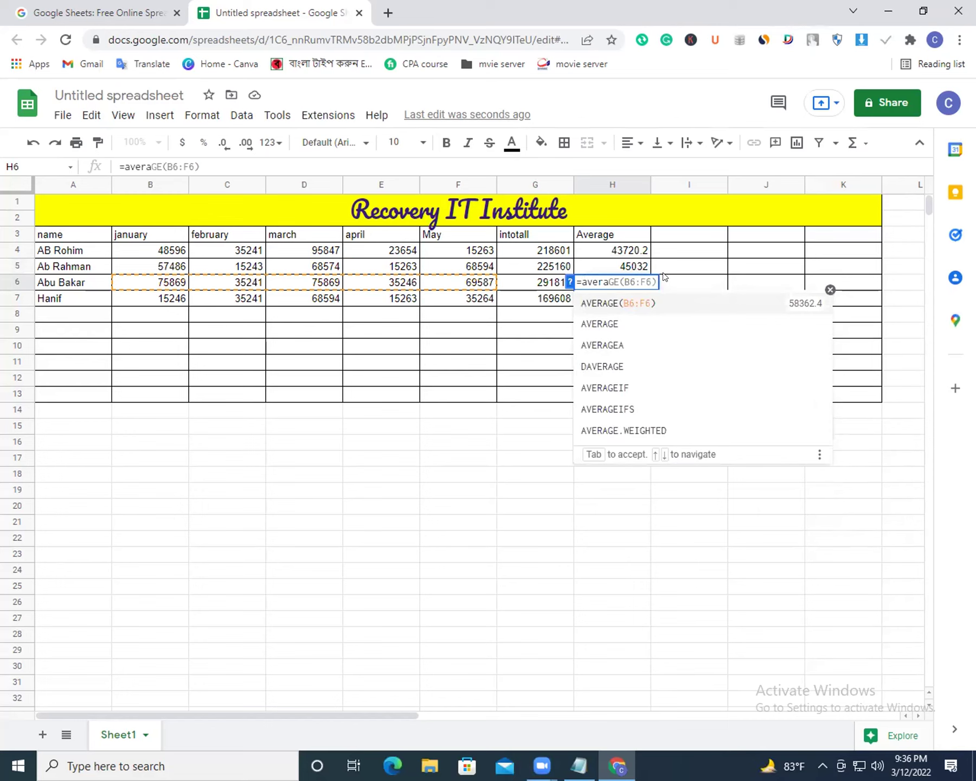
key("Return")
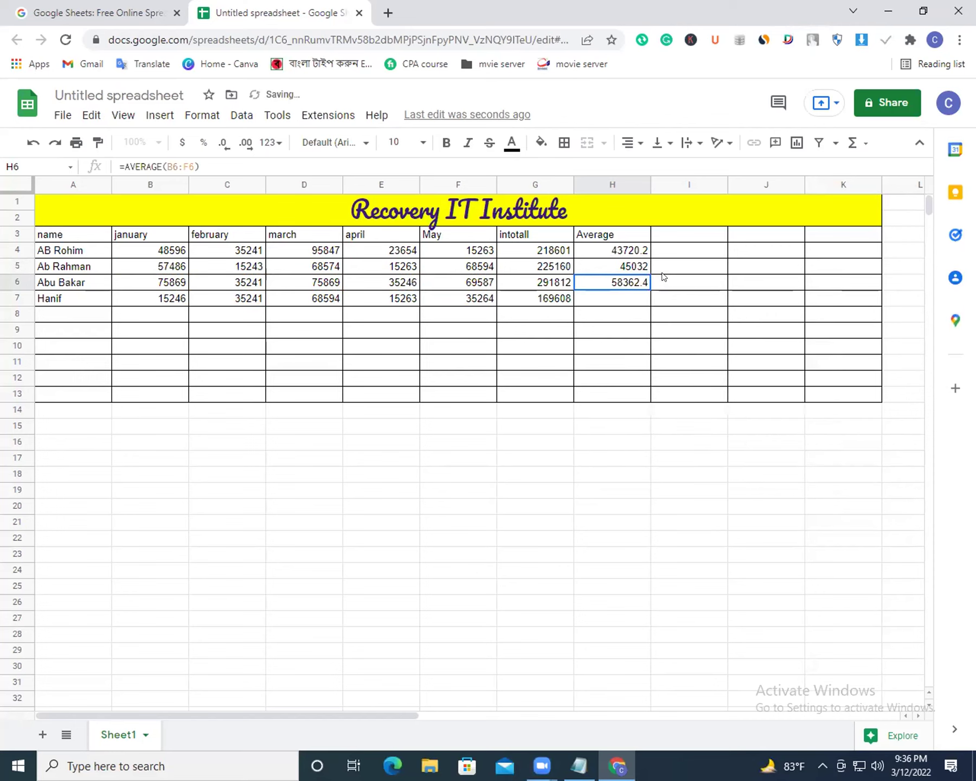
double_click(617, 297)
type("=ave")
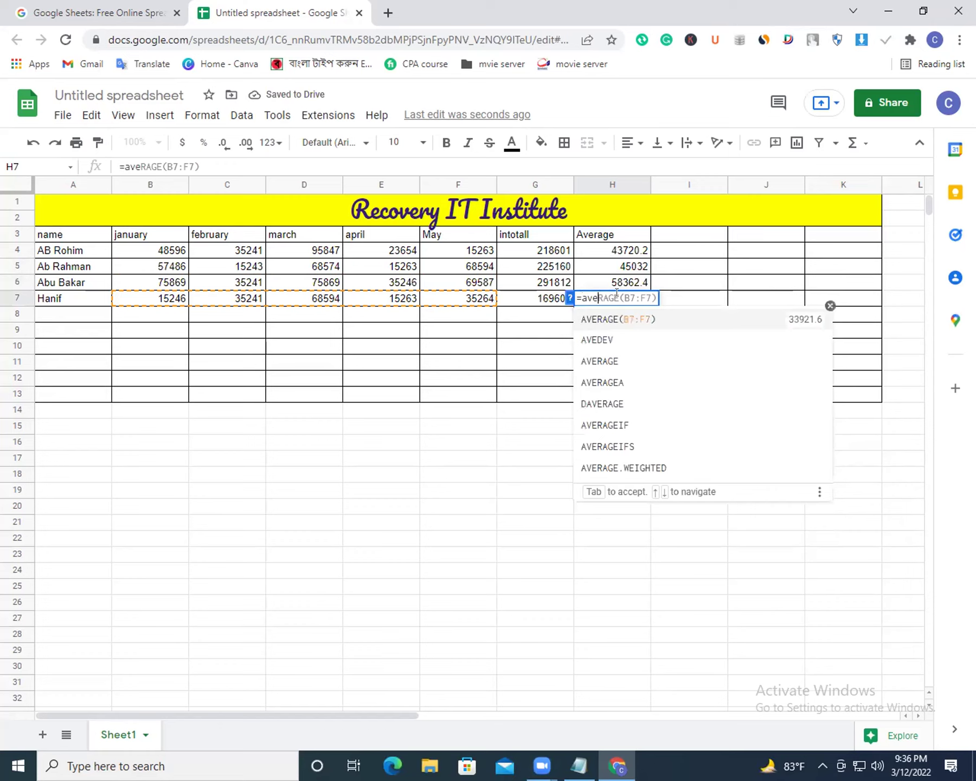
left_click(630, 318)
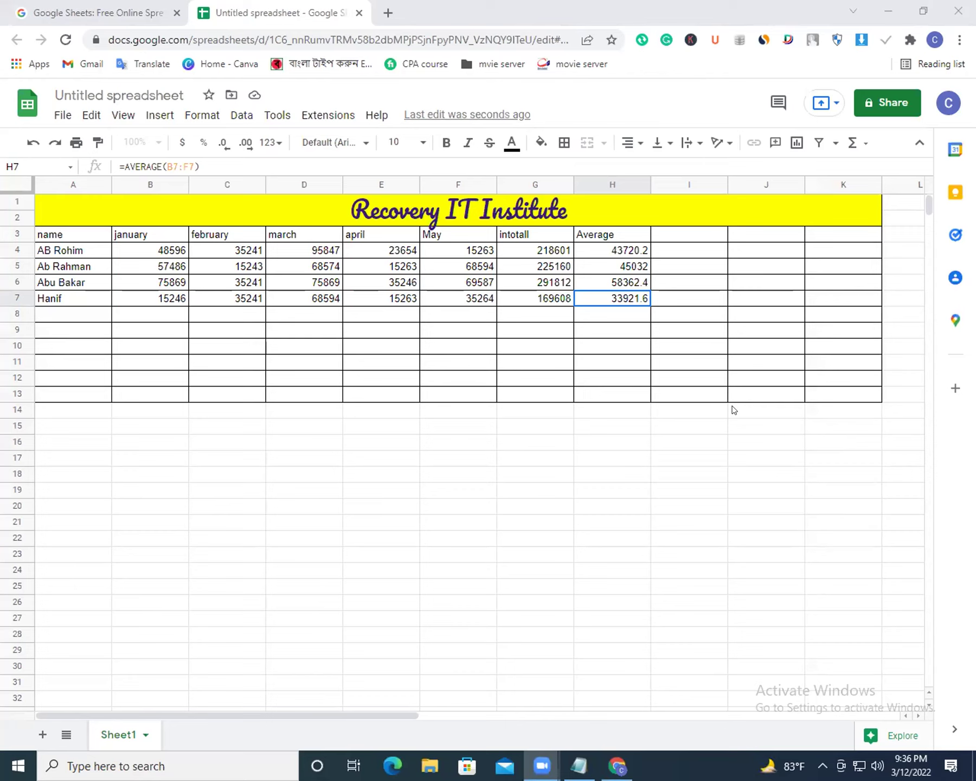
left_click(629, 252)
double_click(671, 249)
type("aa")
key("BackSpace")
key("BackSpace")
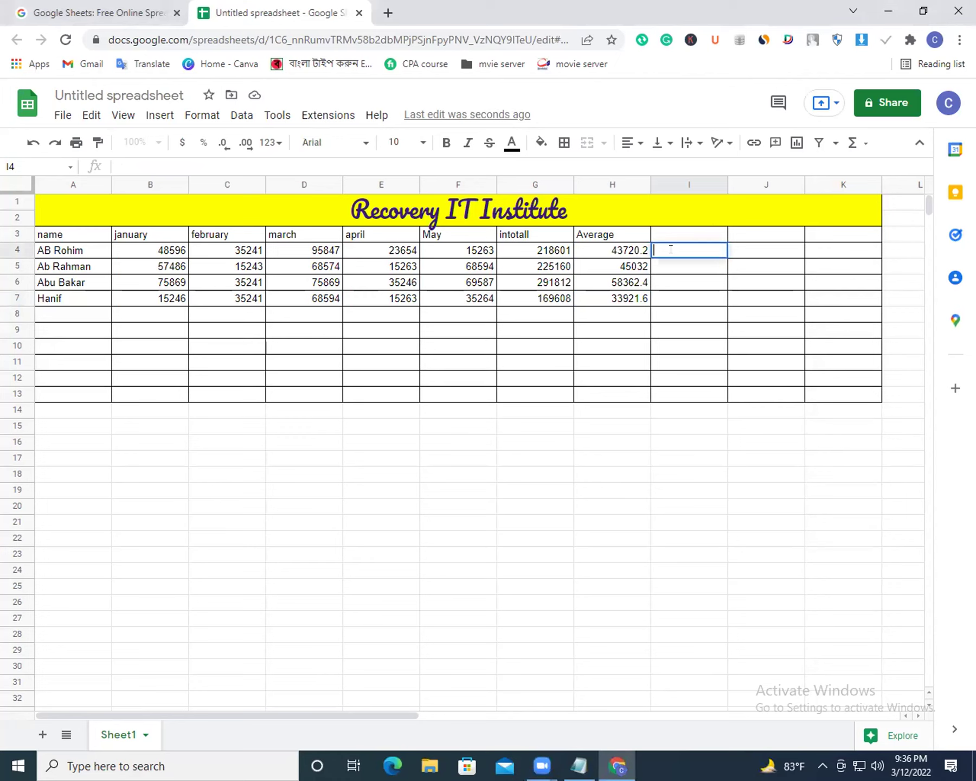
type("=ave")
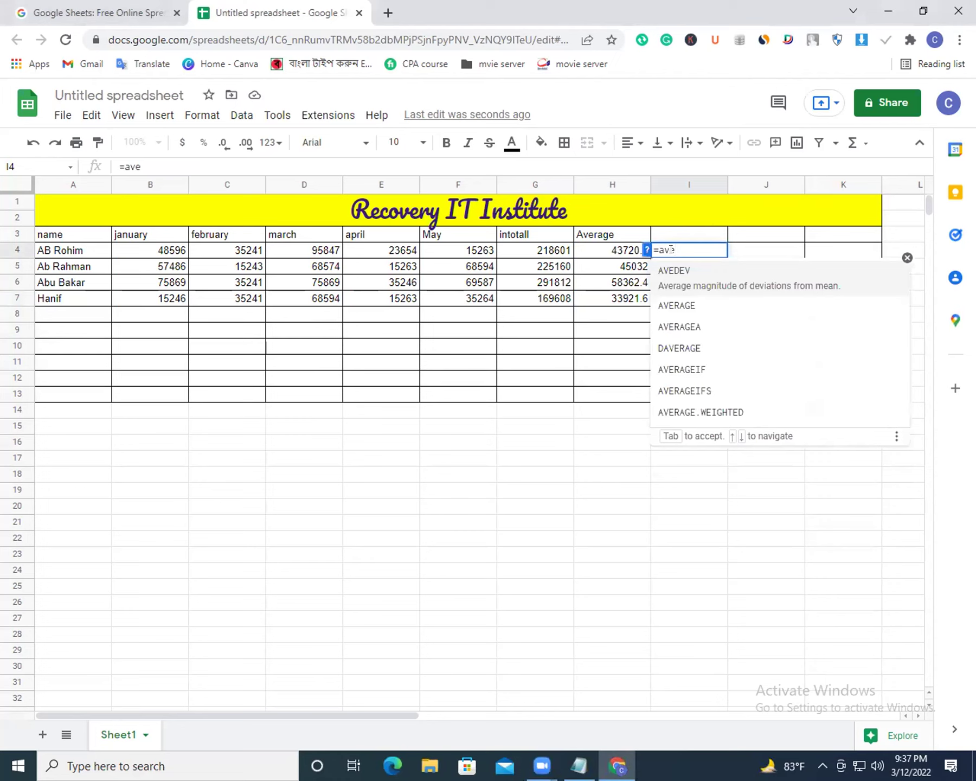
type("rage")
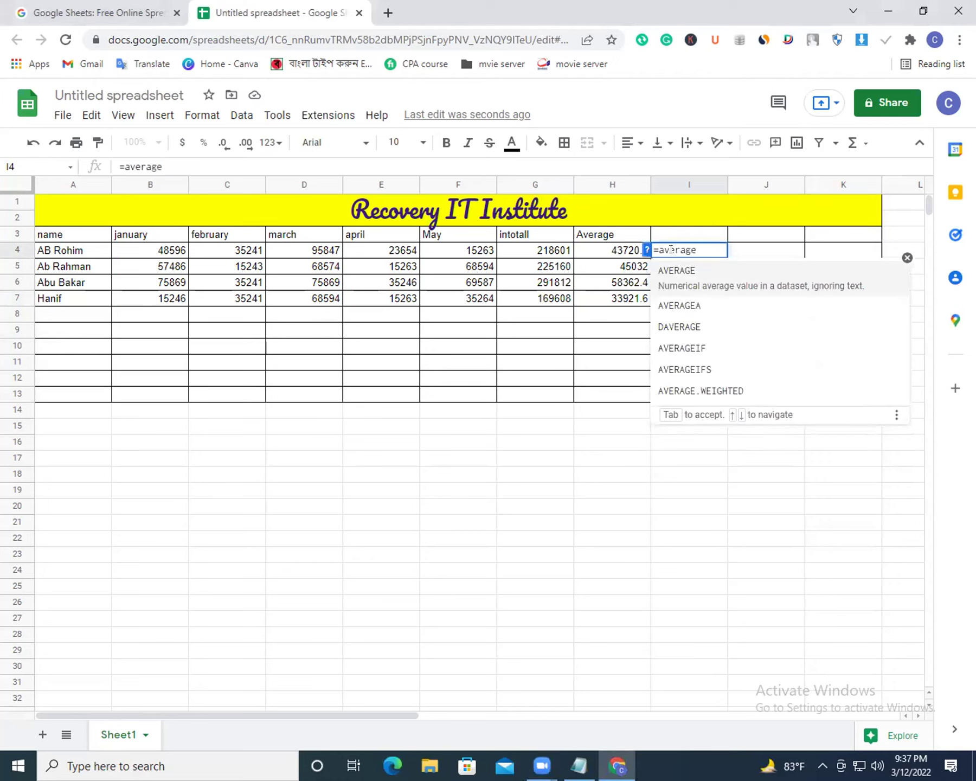
type("(")
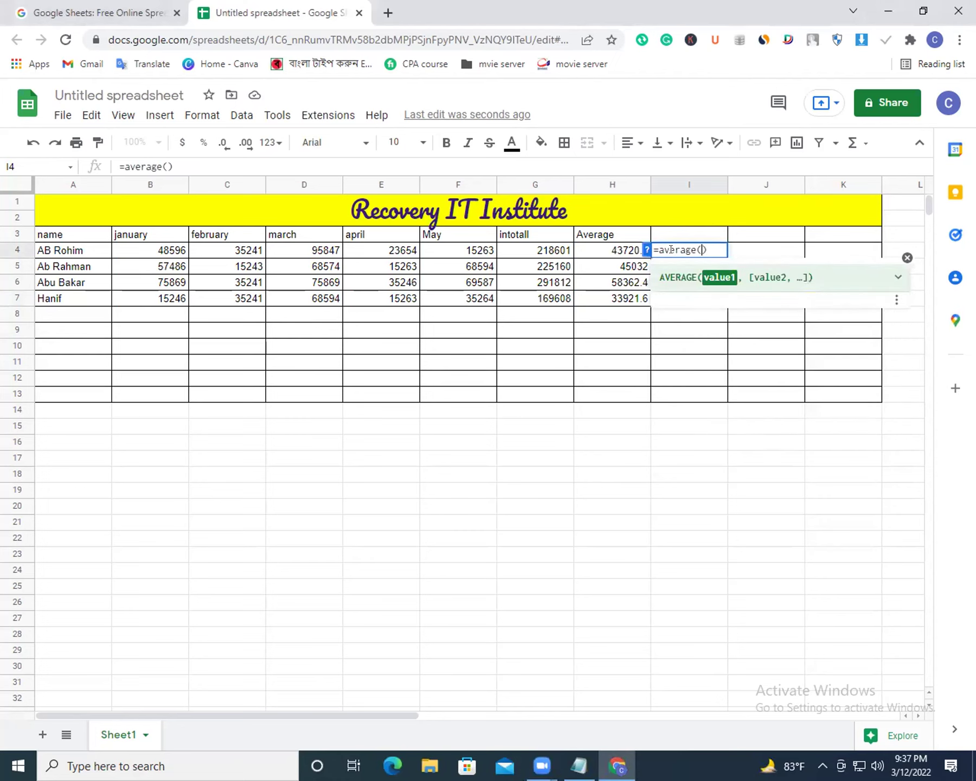
left_click_drag(495, 250, 311, 247)
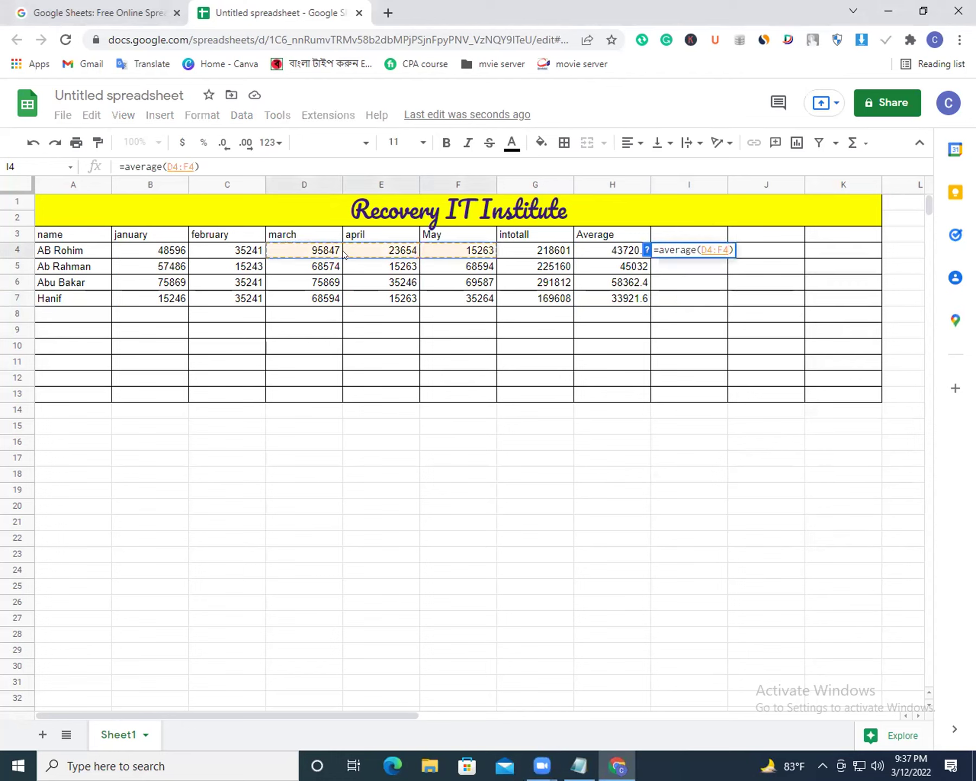
key("Return")
left_click(684, 250)
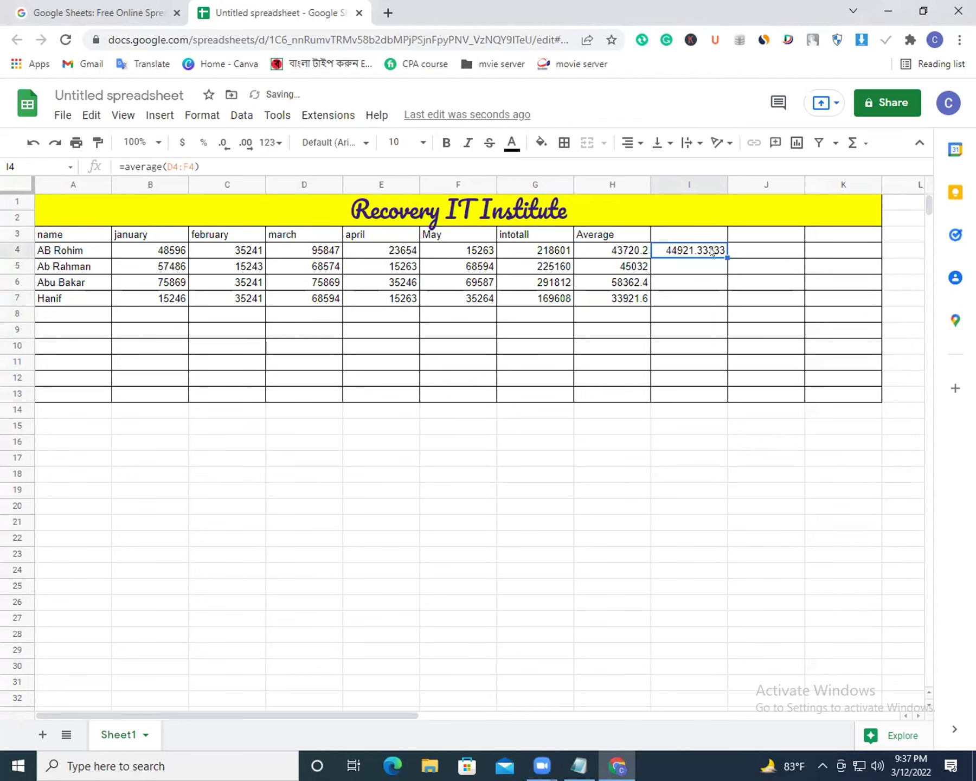
left_click_drag(719, 250, 719, 297)
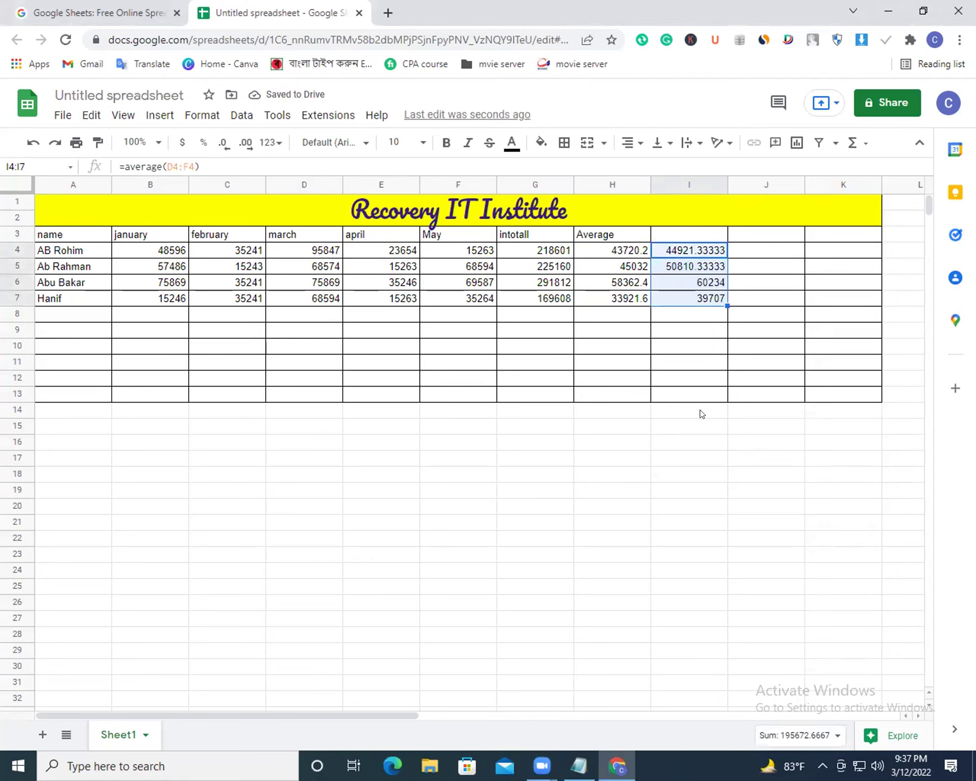
key("Delete")
left_click(698, 236)
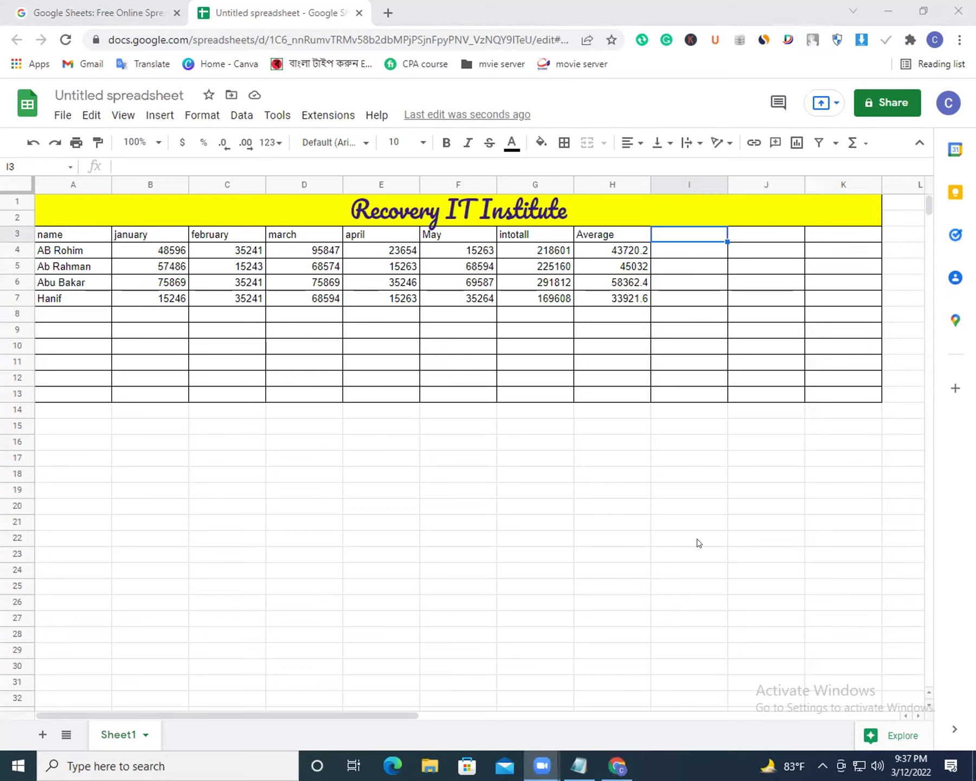
Review the Average formulas in H4 through H7.
double_click(689, 235)
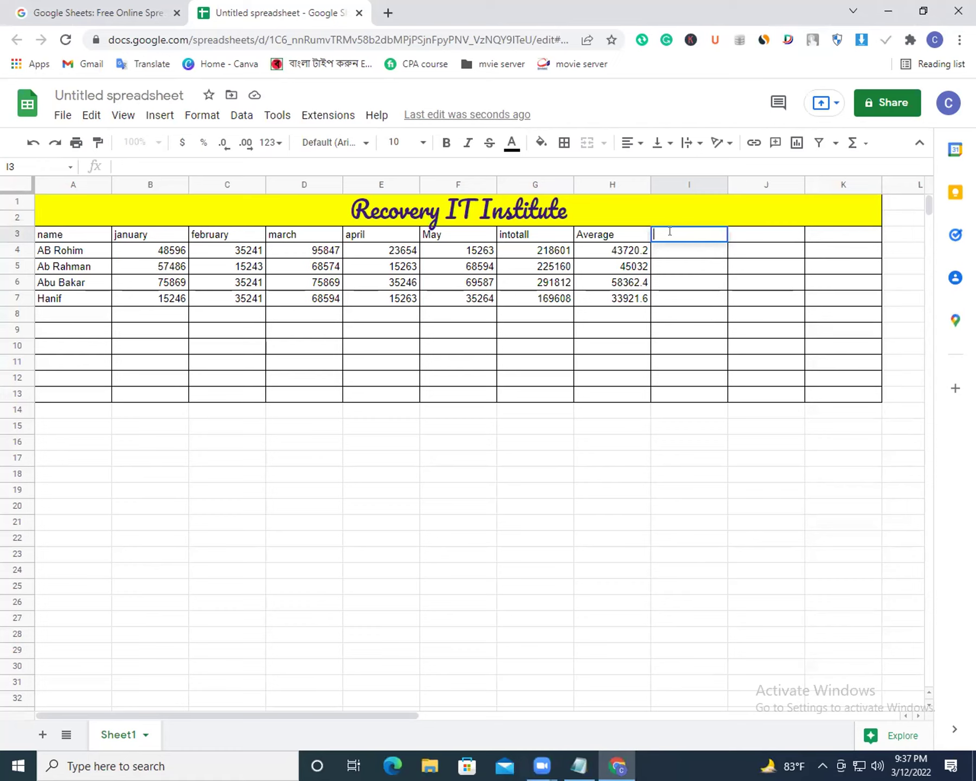
left_click(627, 250)
left_click(626, 267)
left_click(626, 281)
left_click(625, 302)
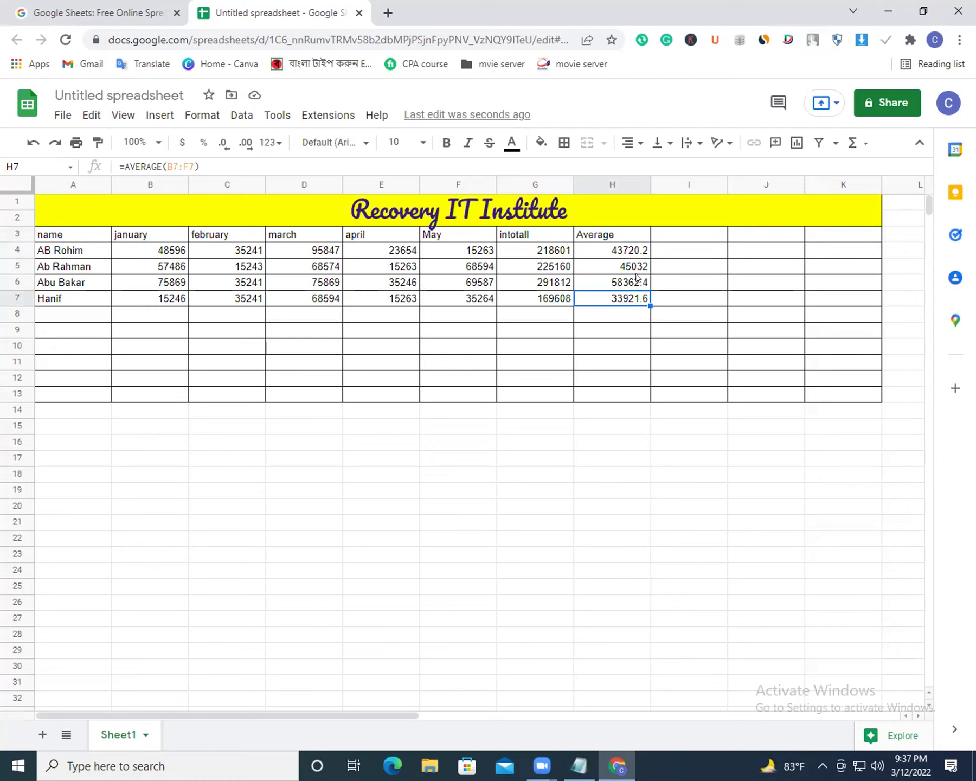
left_click(625, 380)
left_click(667, 239)
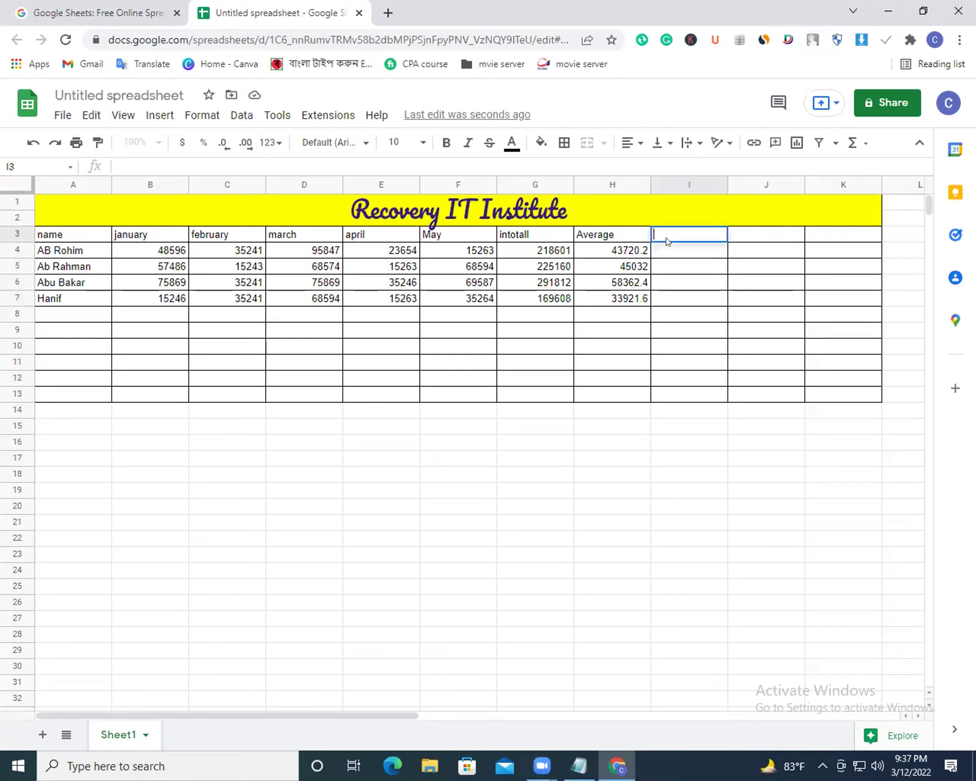
Type the Maximum heading in I3 and enter =MAX(B4:F4) in I4.
type("Maximum")
double_click(671, 250)
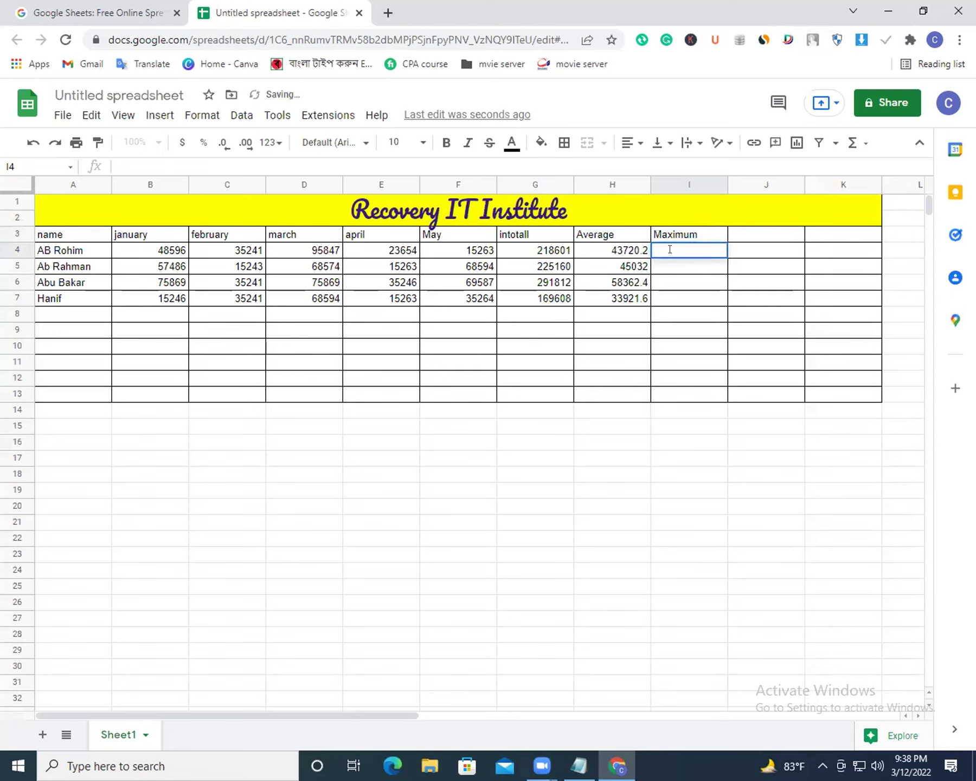
type("=max")
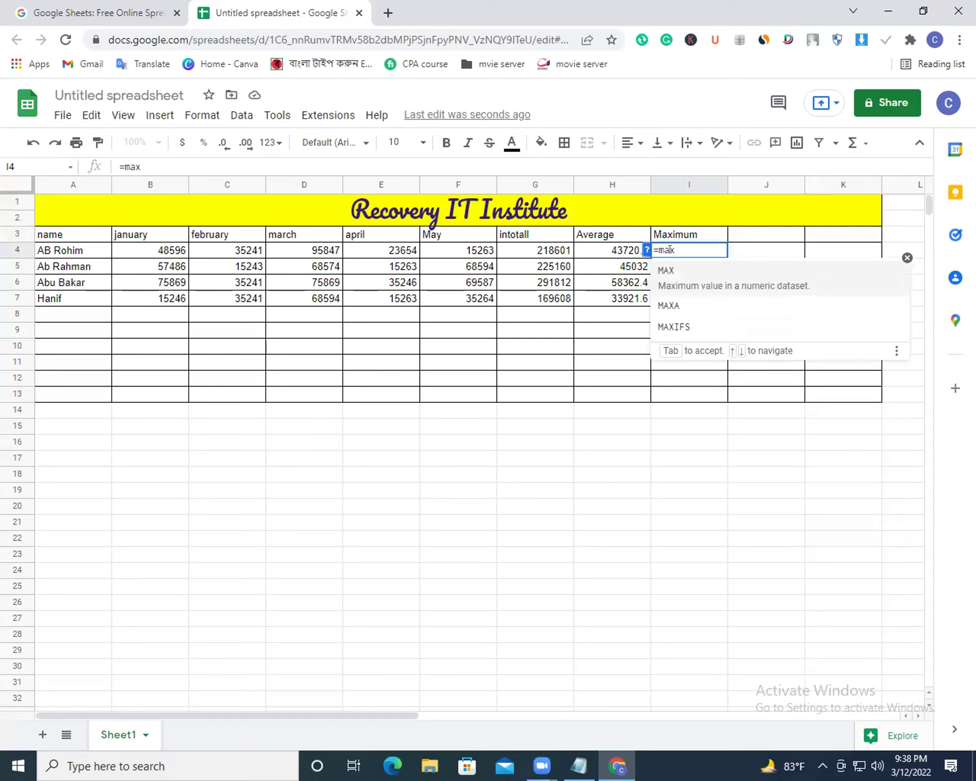
type("(")
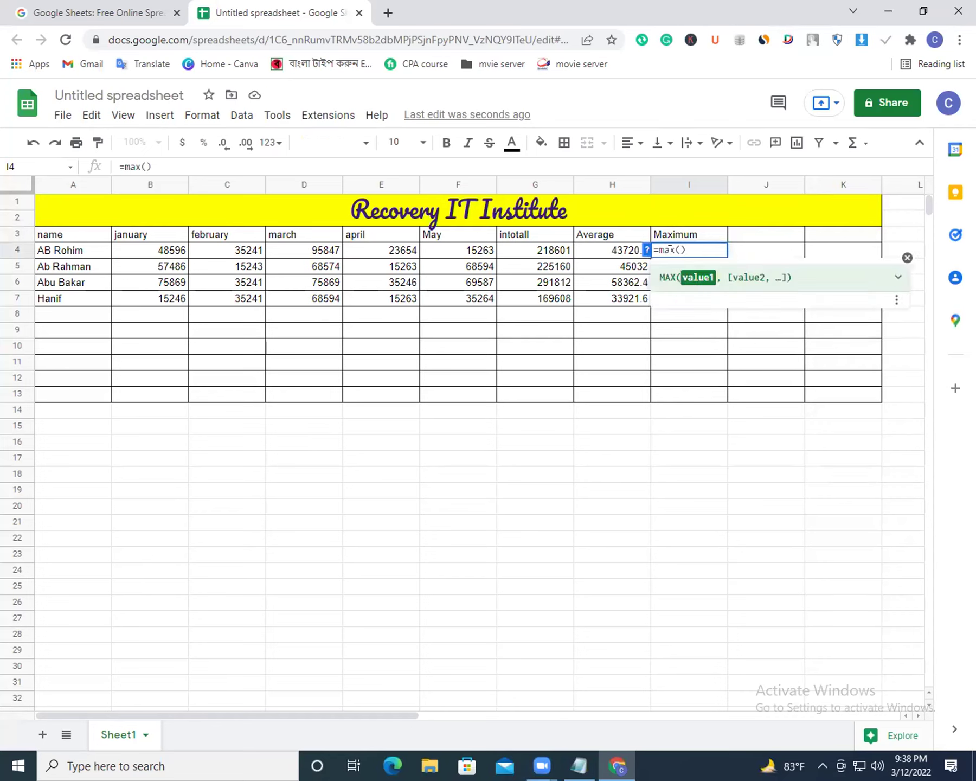
left_click_drag(469, 250, 158, 252)
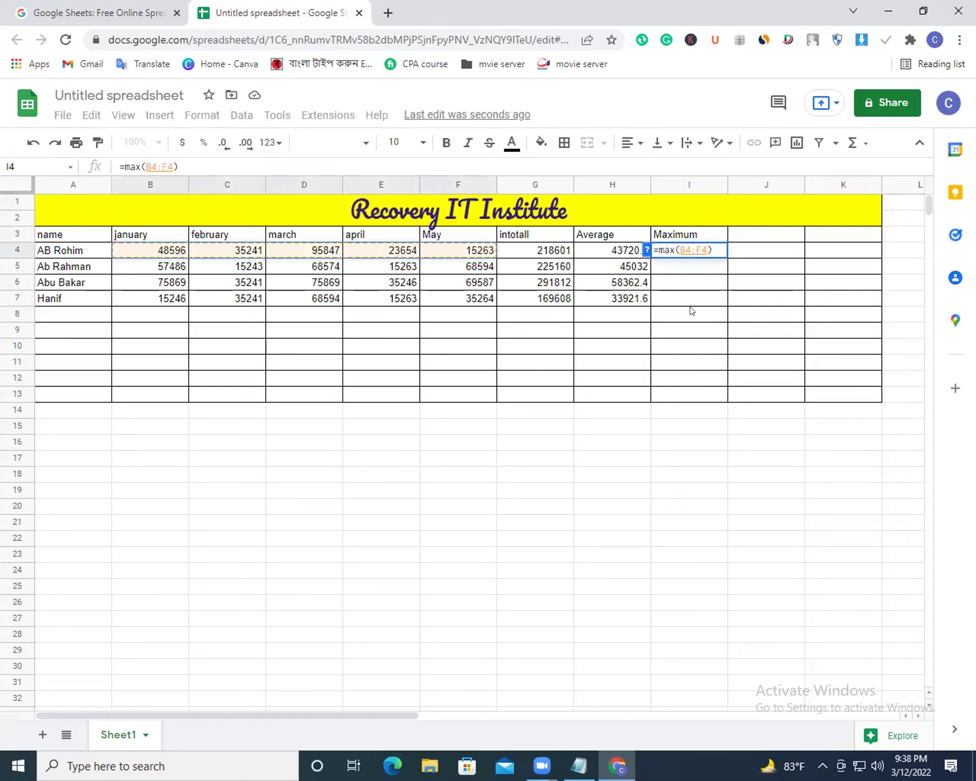
key("Return")
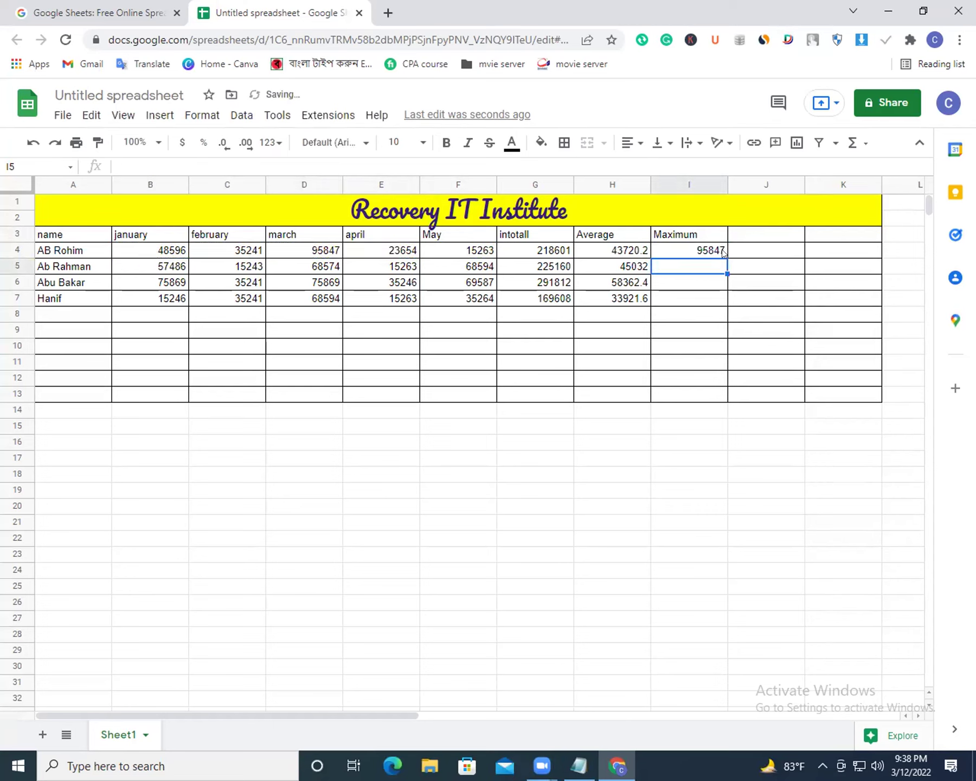
Enter MAX(B5:F5) in I5 and fill it down to I7.
double_click(711, 262)
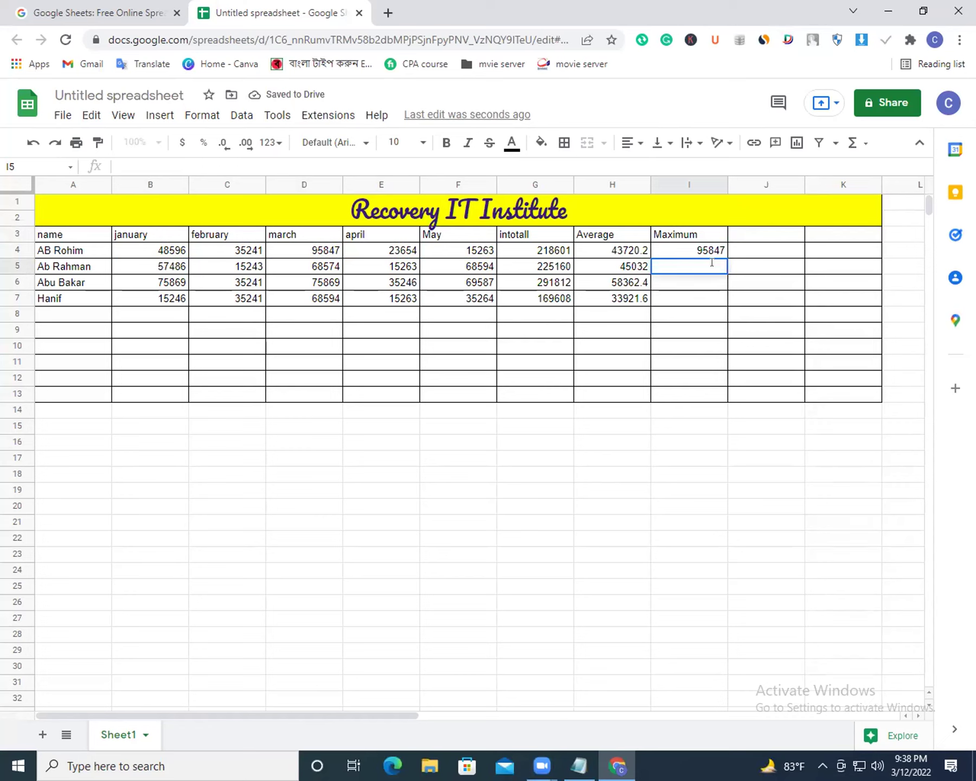
type("=")
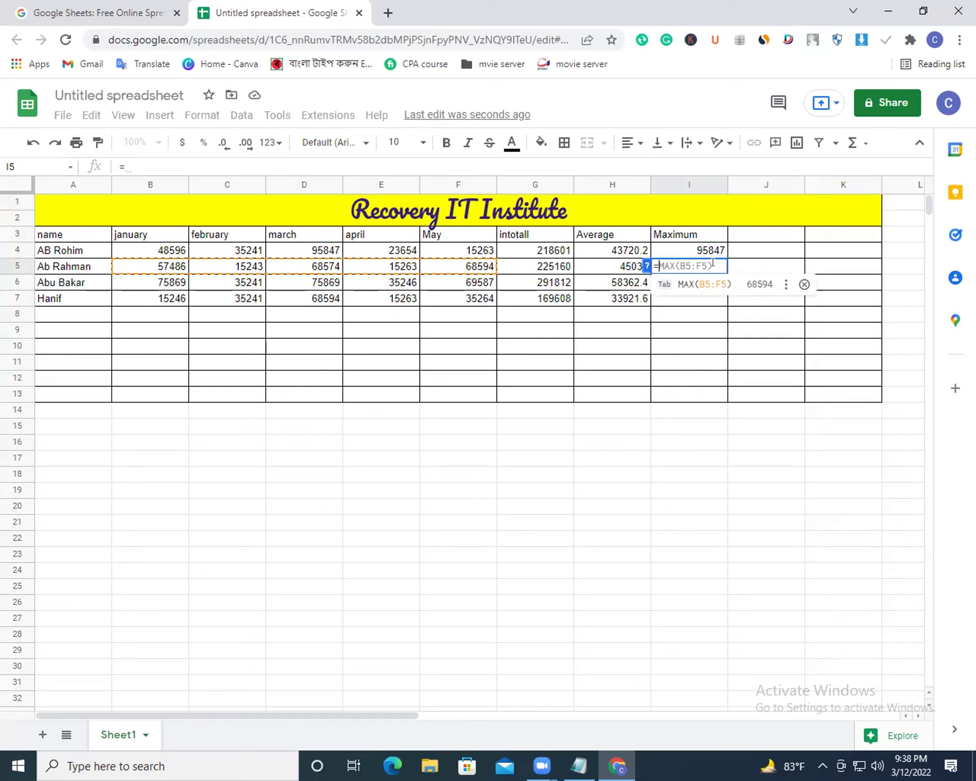
left_click(708, 281)
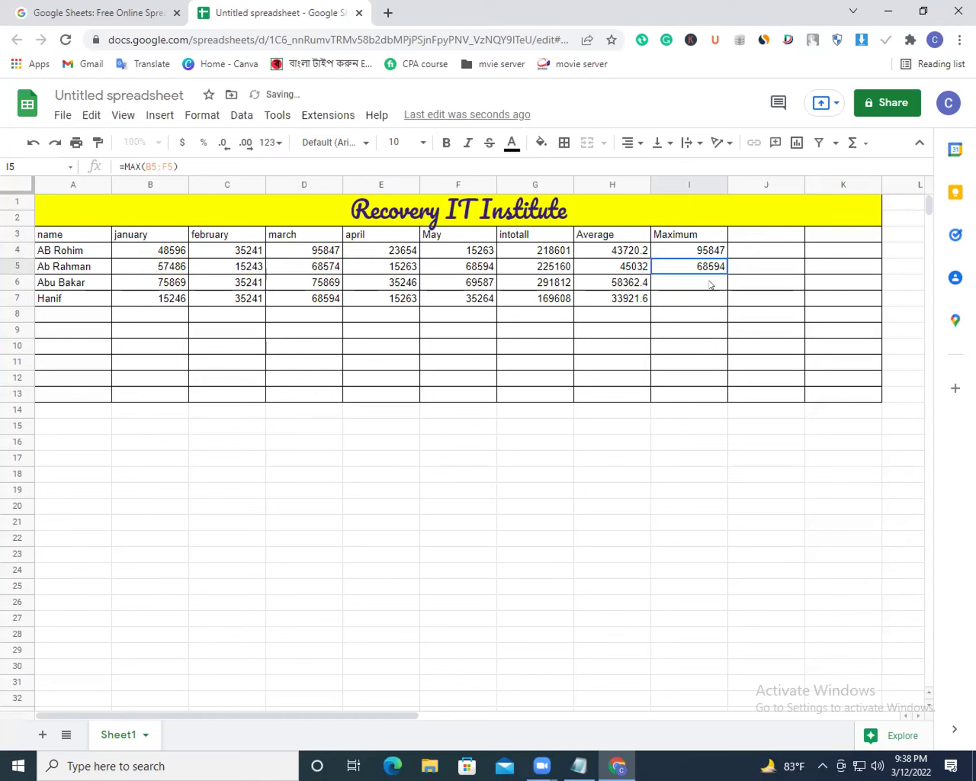
left_click(718, 266)
left_click_drag(727, 274, 722, 299)
left_click(744, 249)
Type the heading Minimum into J3 and move down to J4.
double_click(773, 226)
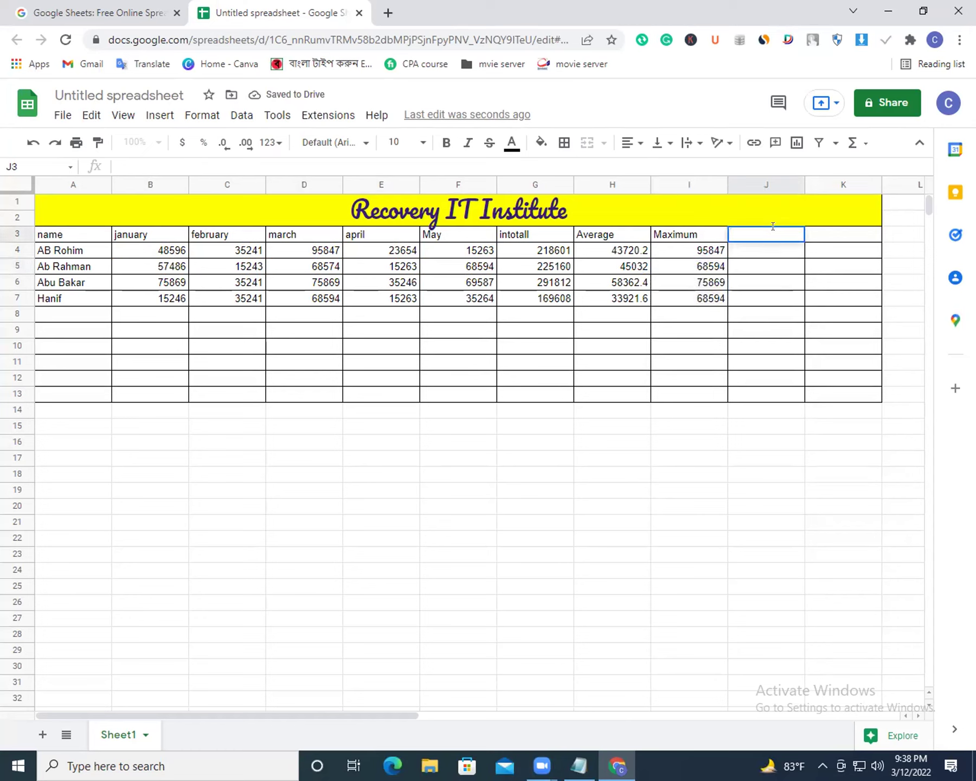
type("Minimum")
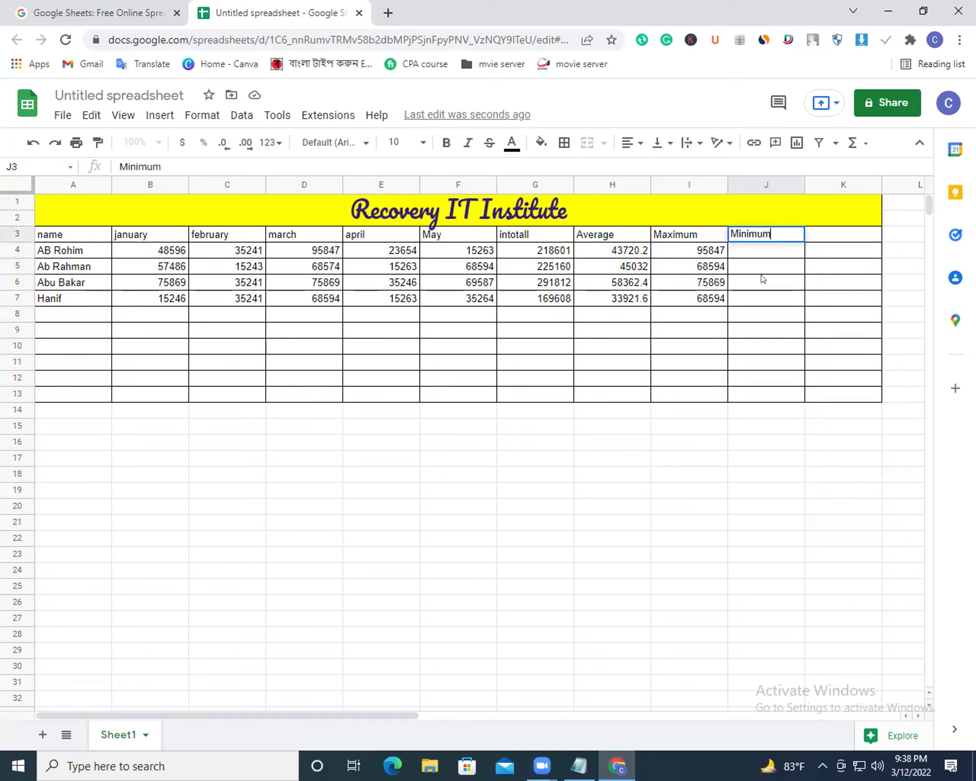
key("Return")
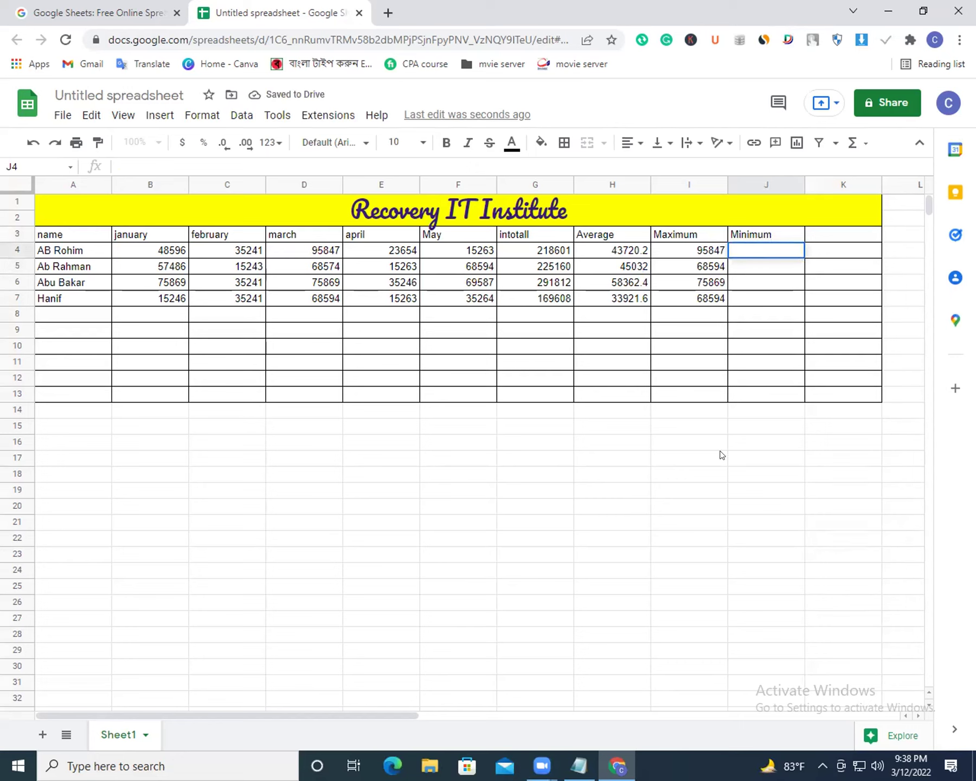
key("Return")
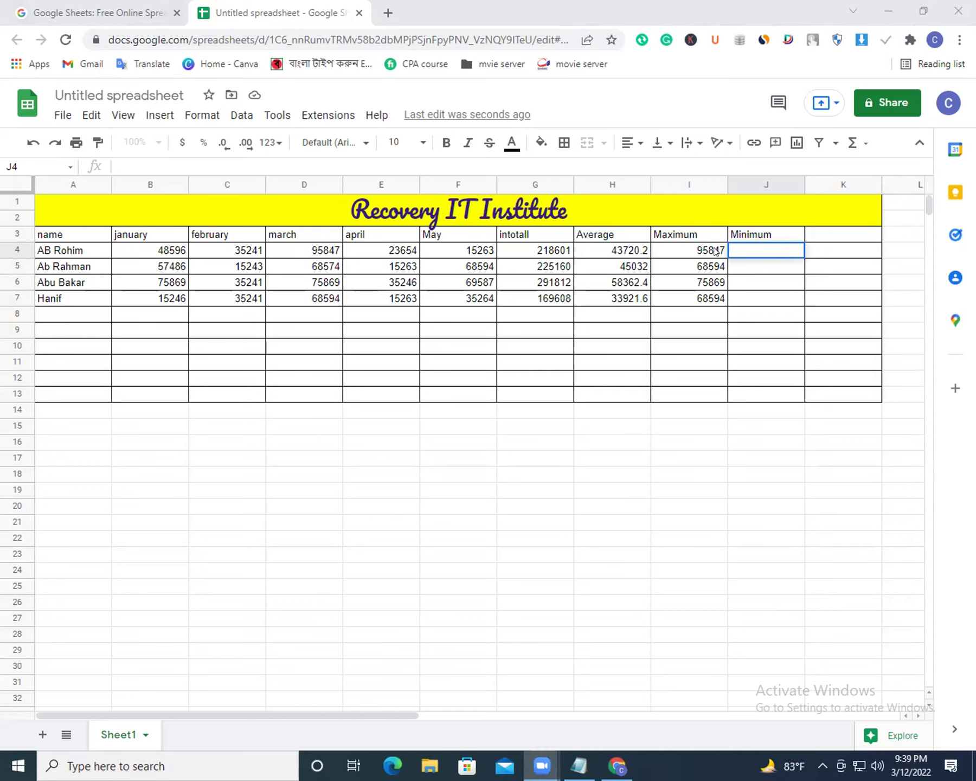
Remove stray references from I4, restoring its =max(B4:F4) formula.
double_click(715, 250)
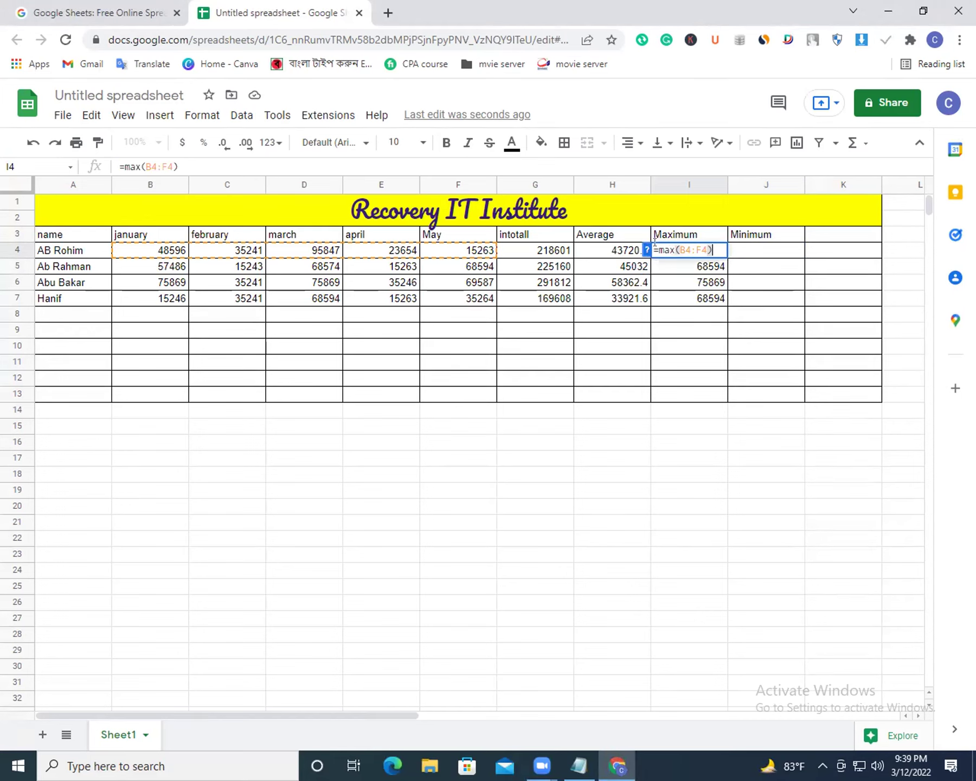
double_click(671, 244)
left_click(591, 252)
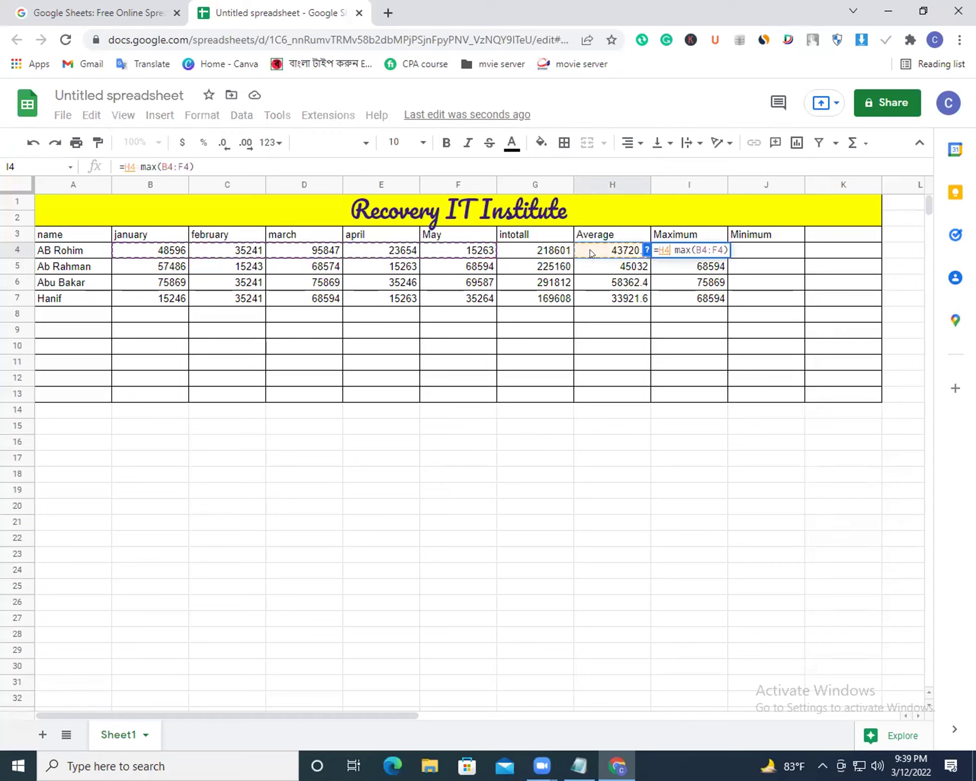
left_click(664, 283)
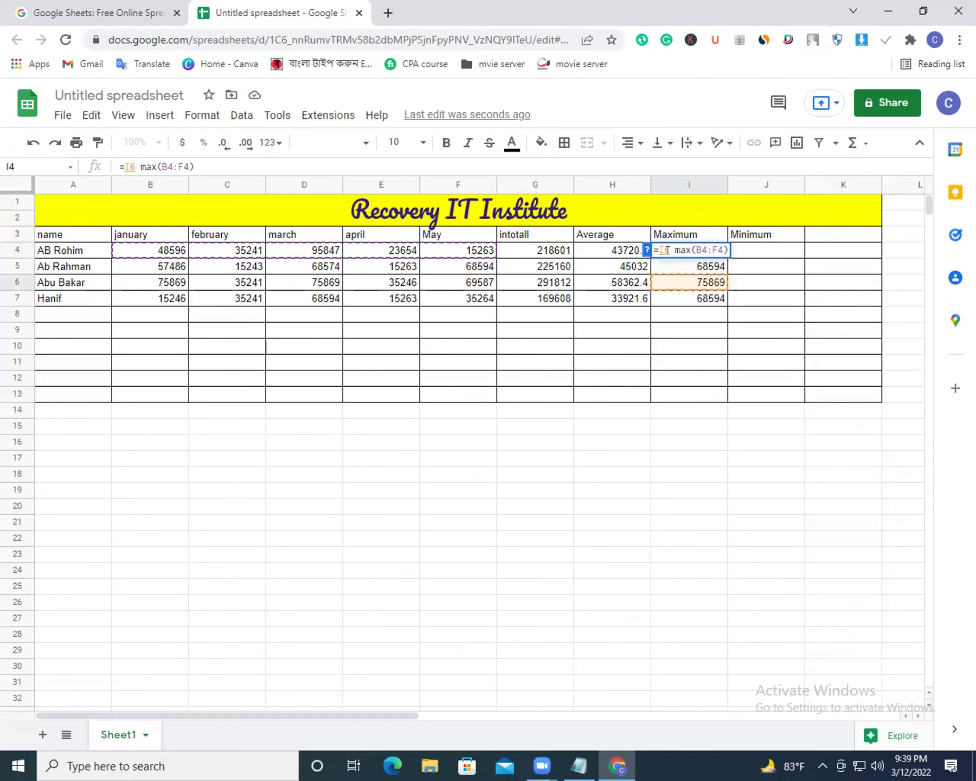
key("BackSpace")
key("BackSpace")
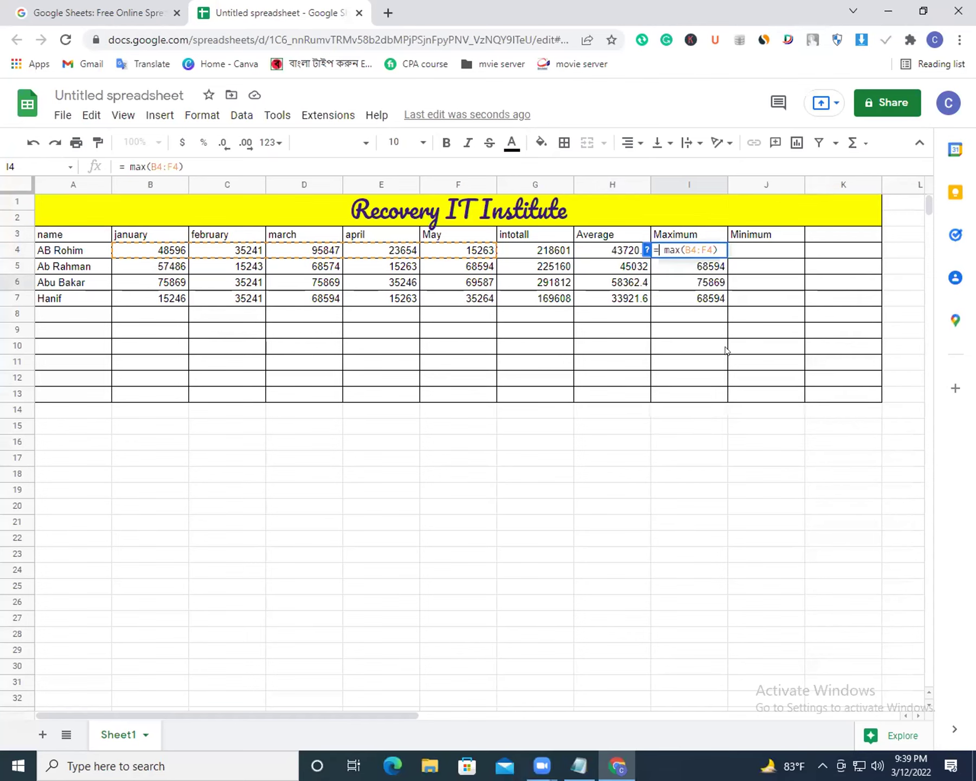
key("BackSpace")
key("Return")
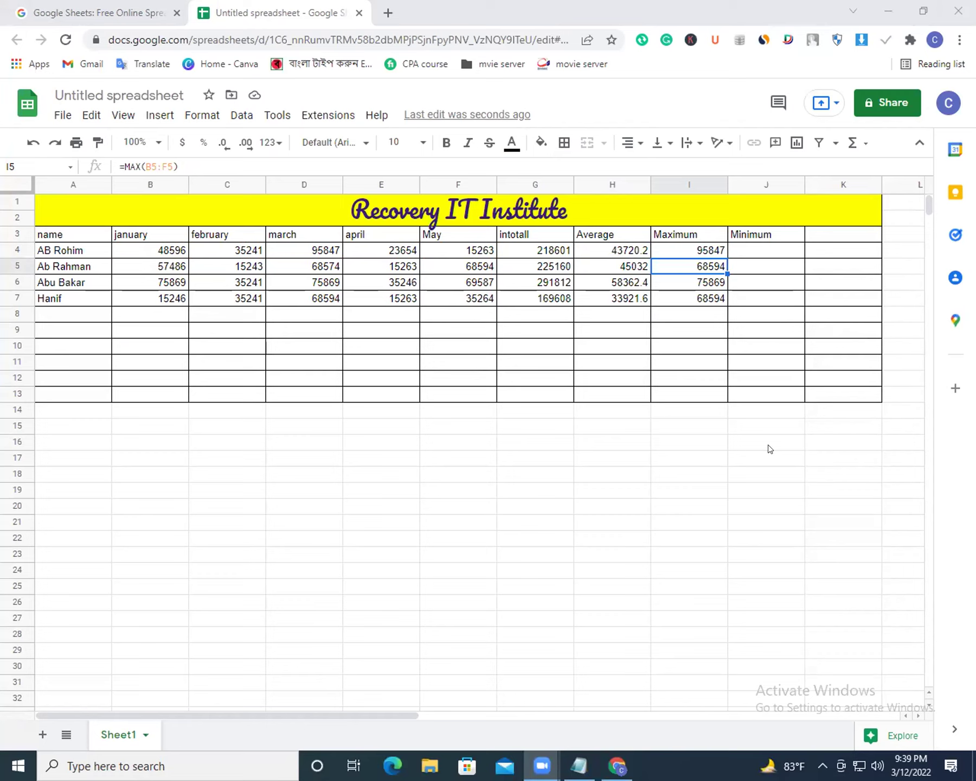
Review the G4 sum and H4 =AVERAGE(B4:F4) formulas, then inspect I4's MAX formula.
left_click(748, 248)
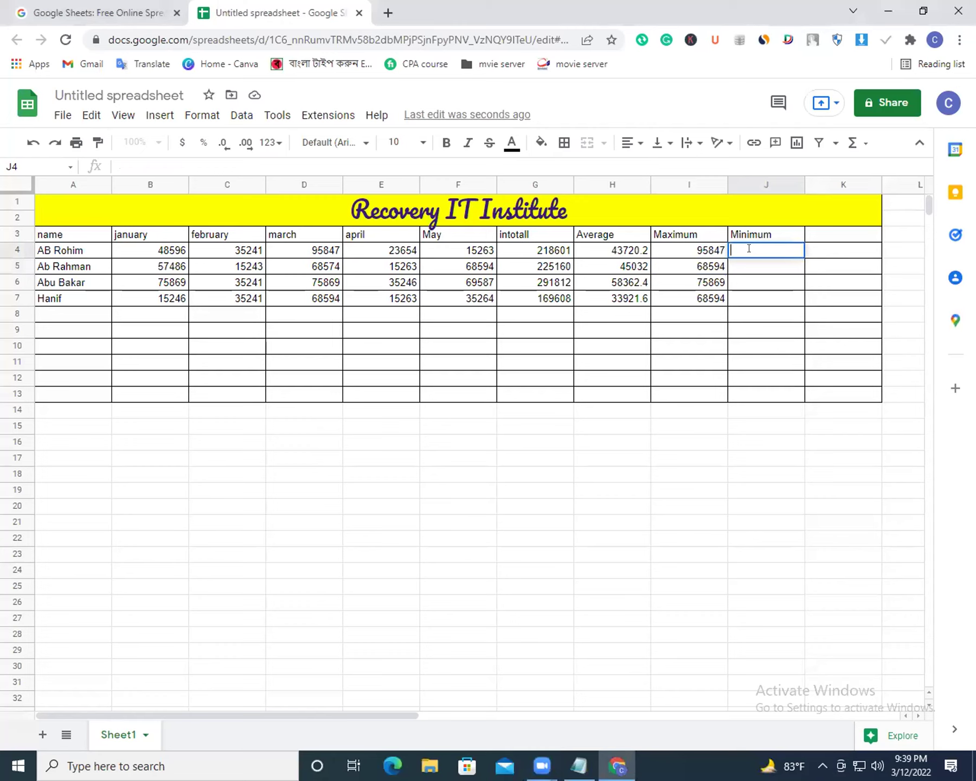
left_click(519, 248)
double_click(512, 250)
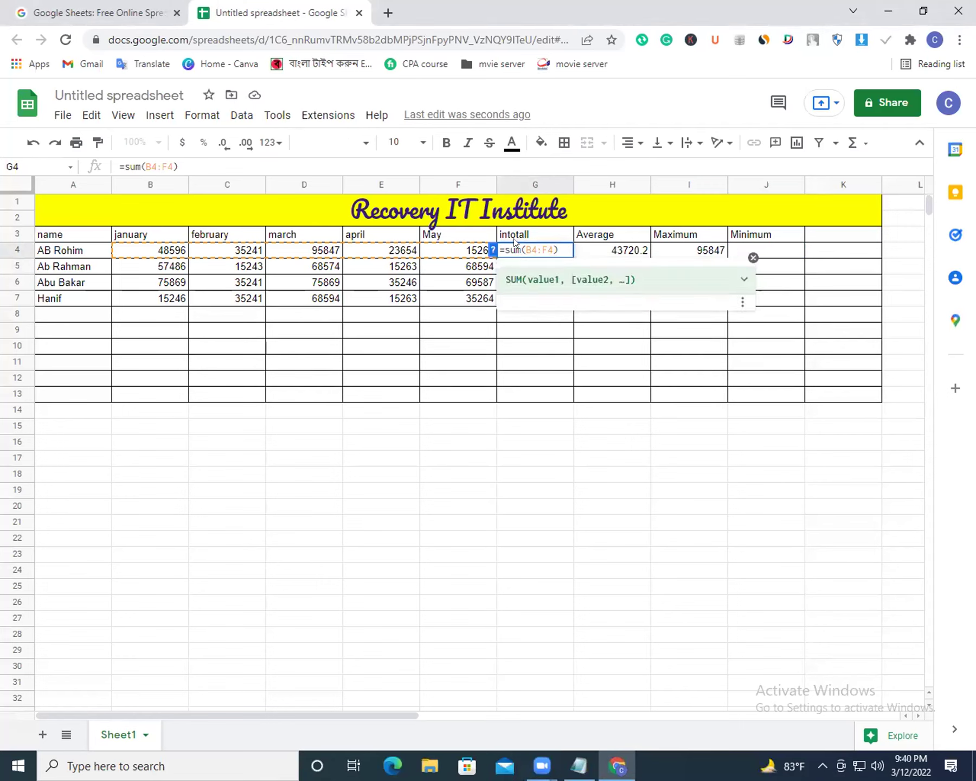
left_click(629, 250)
double_click(624, 254)
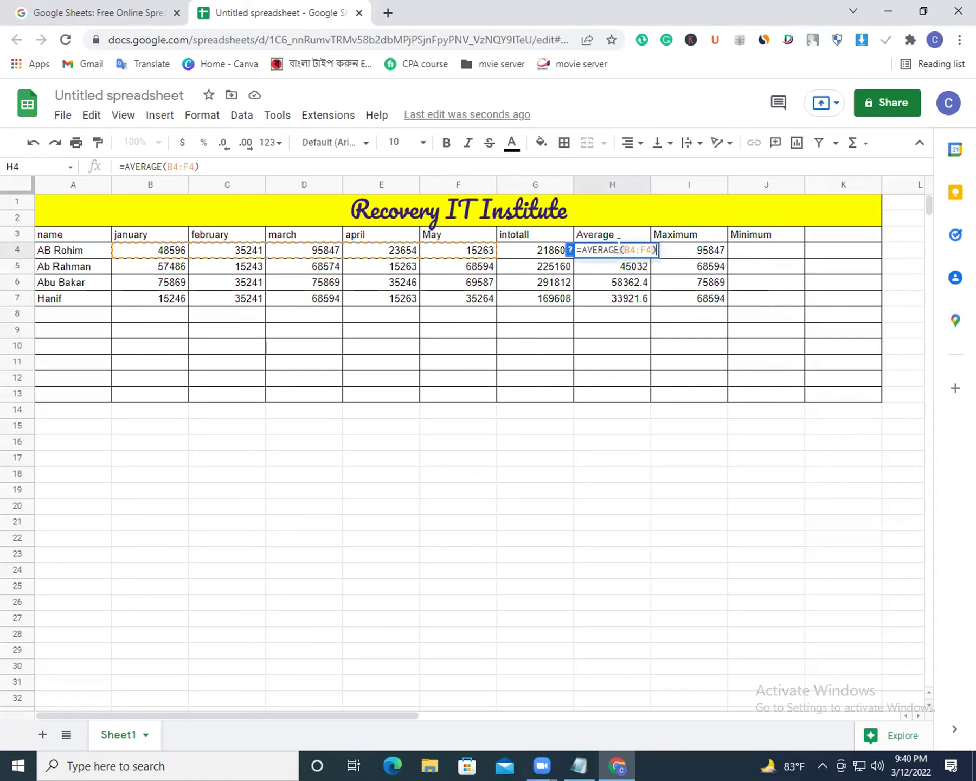
left_click_drag(623, 244, 596, 244)
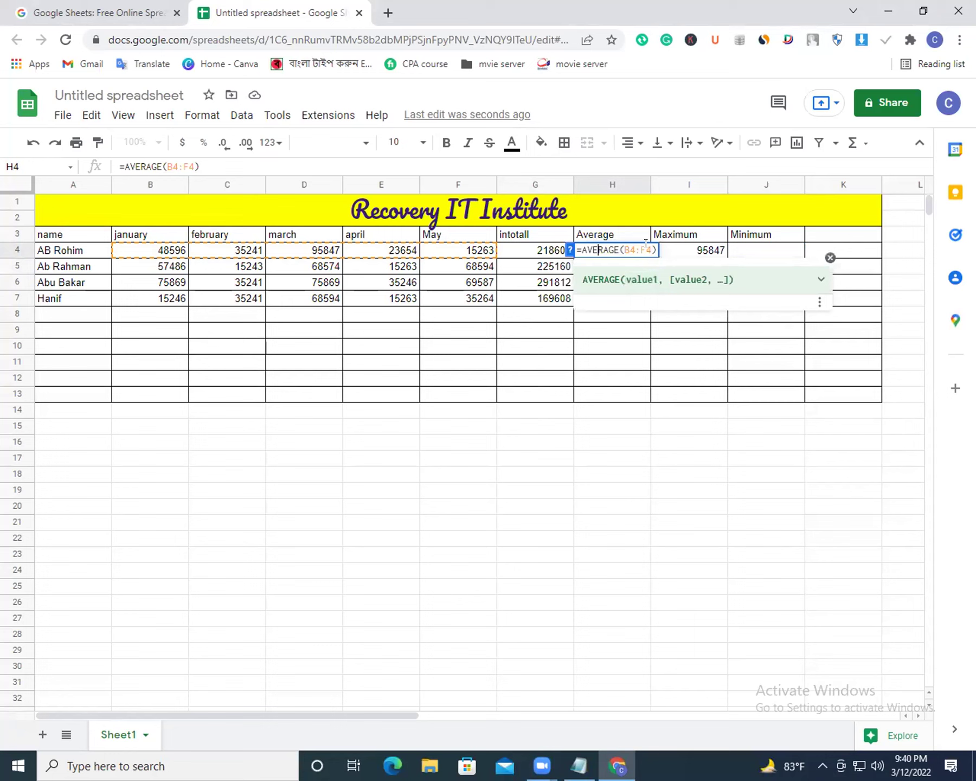
left_click(683, 249)
double_click(670, 249)
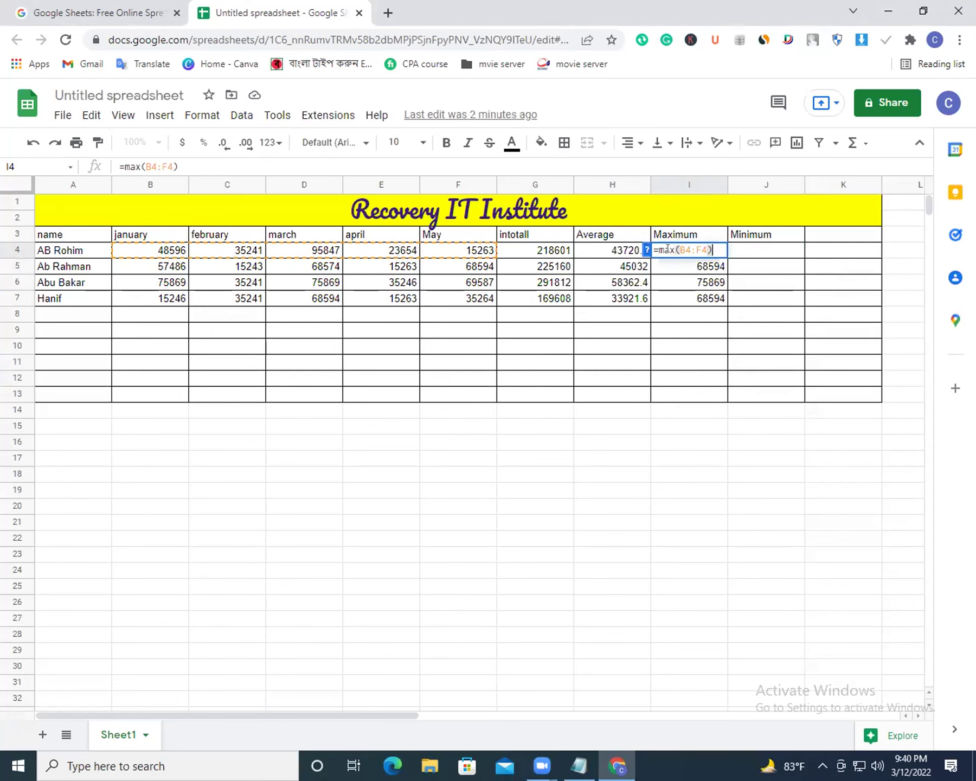
left_click(667, 249)
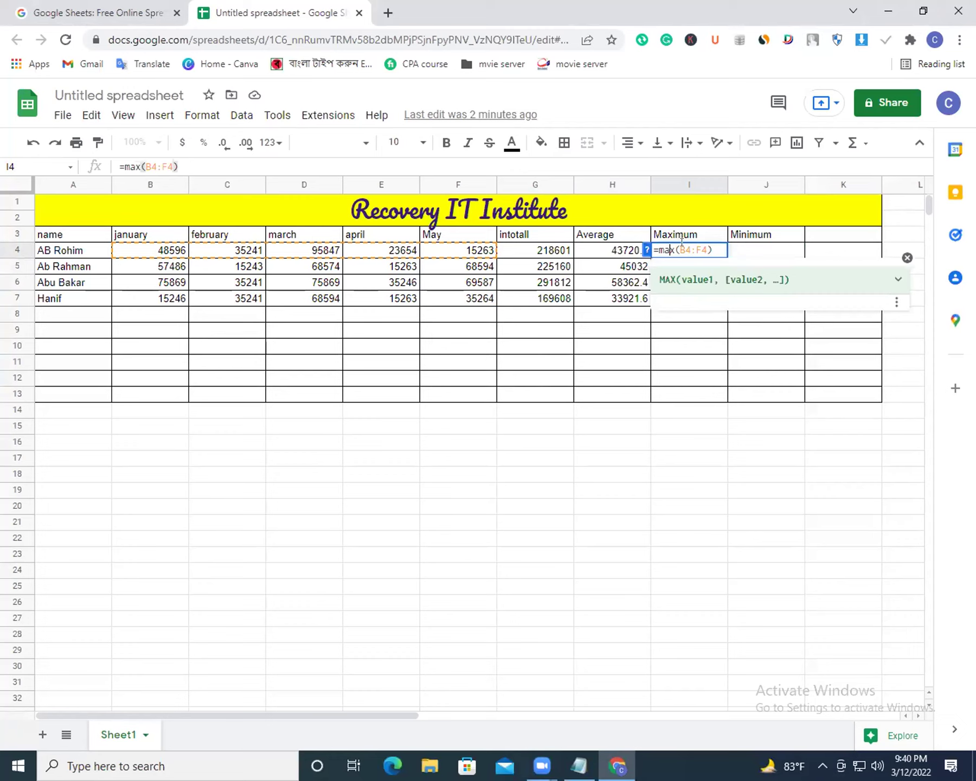
key("Right")
Enter =COUNT(B4:I7) in Minimum cell J4.
double_click(749, 244)
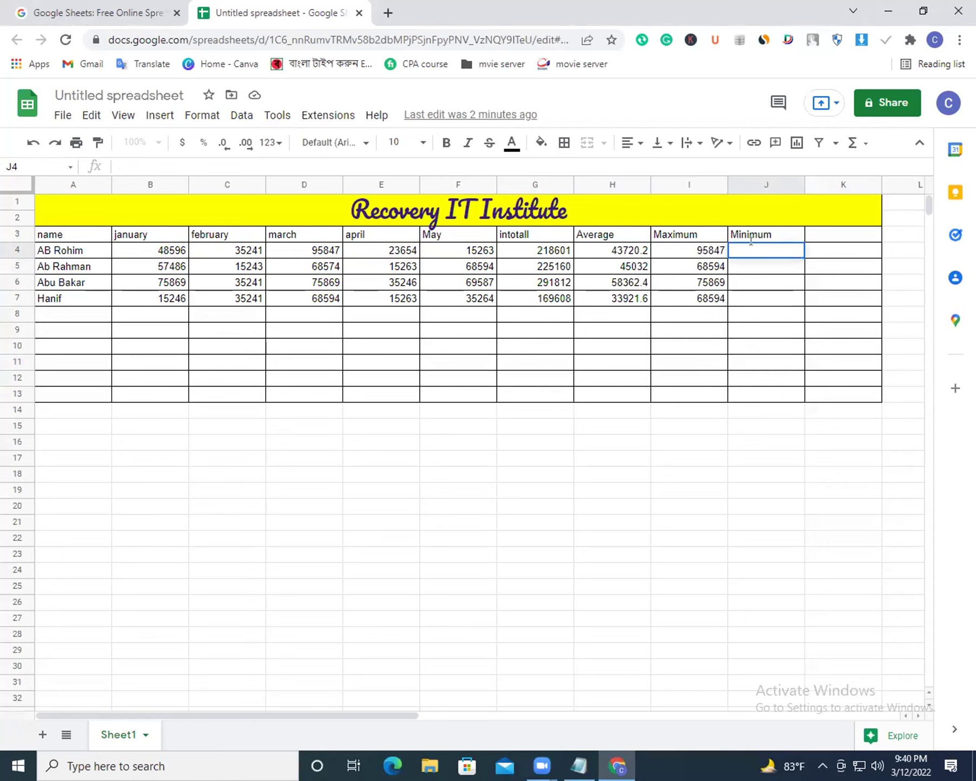
type("=")
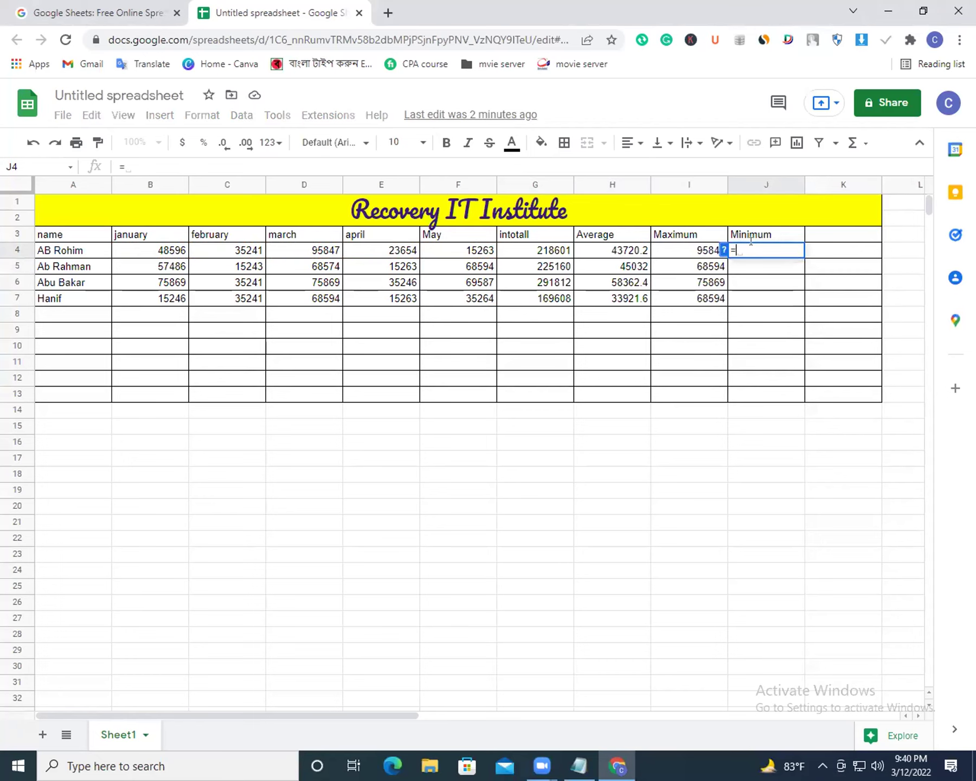
type("count")
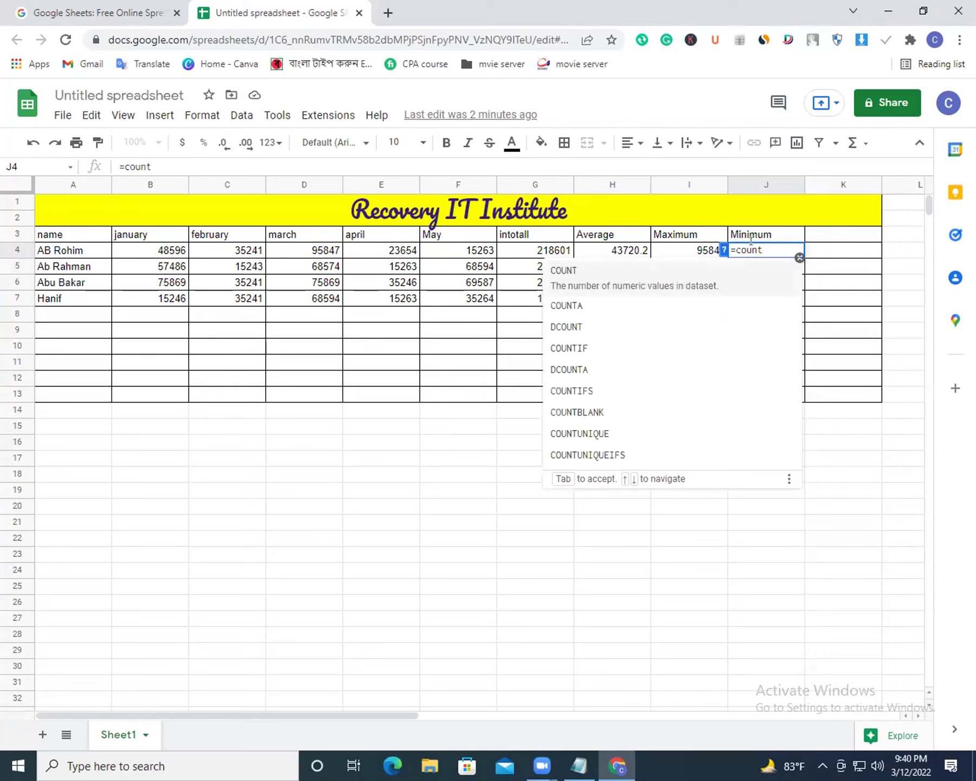
left_click(726, 274)
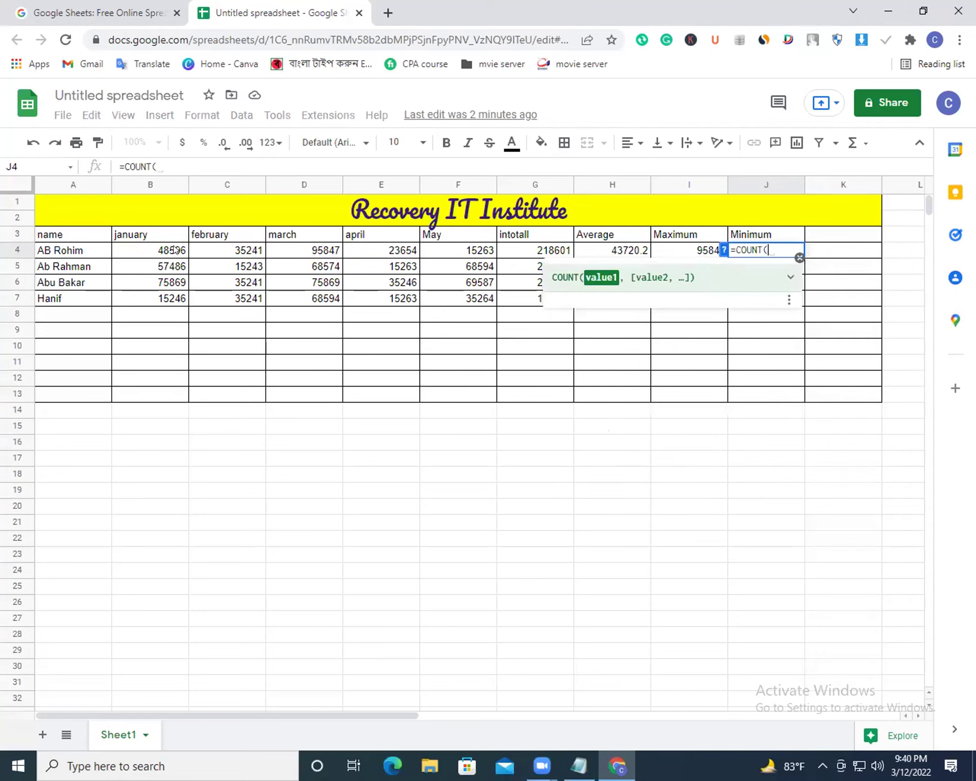
left_click_drag(174, 249, 690, 299)
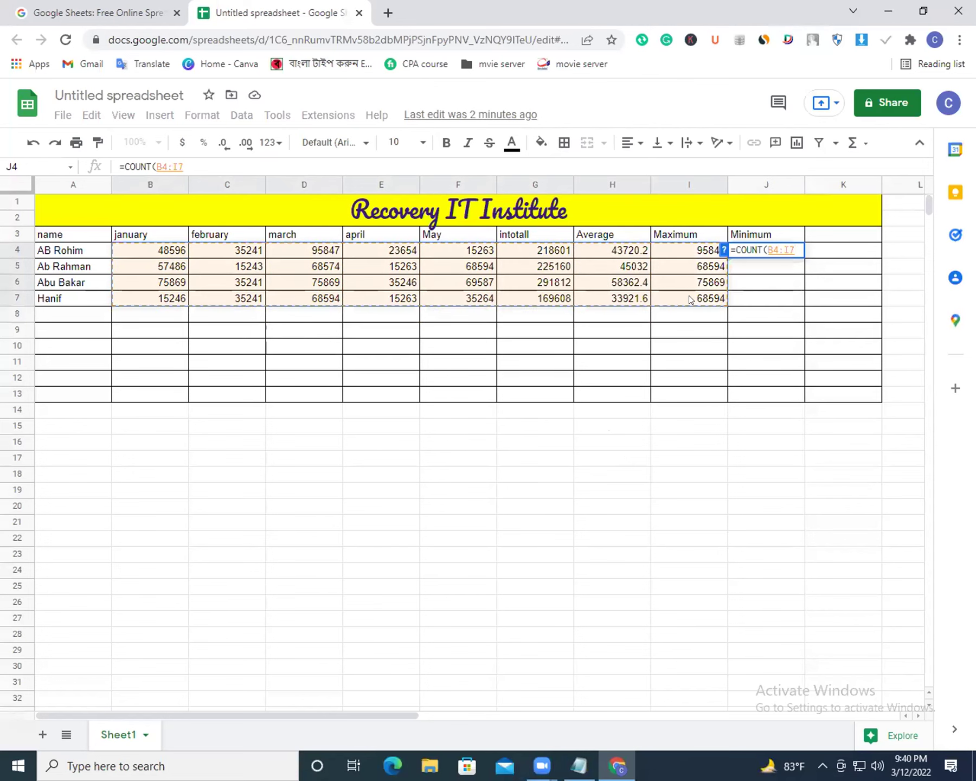
type(")")
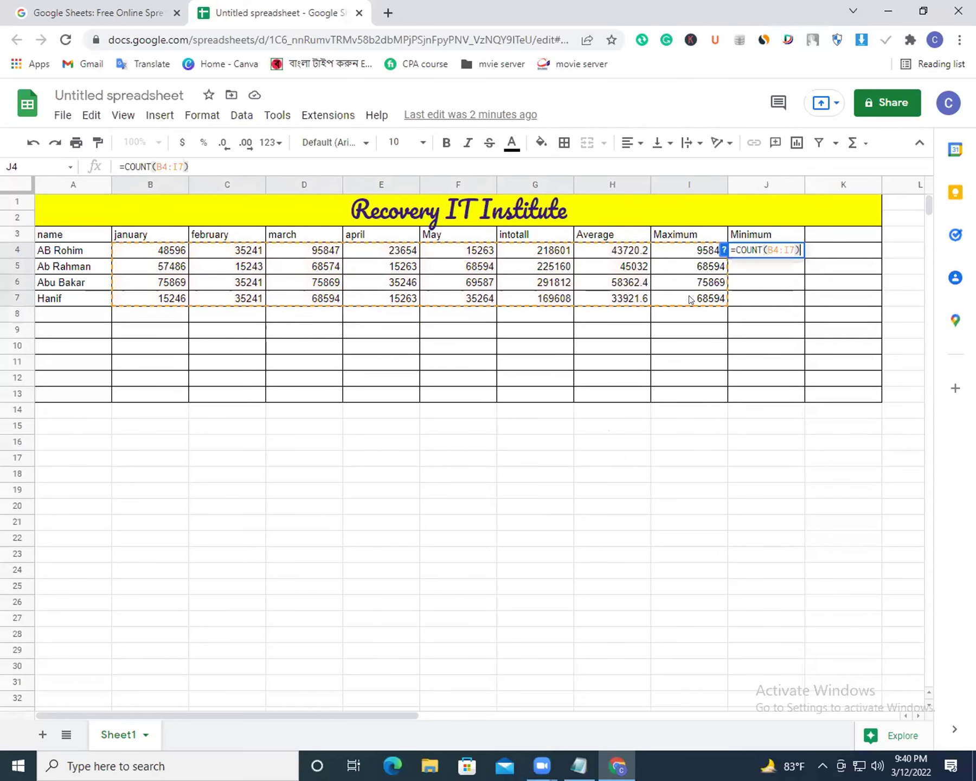
key("Return")
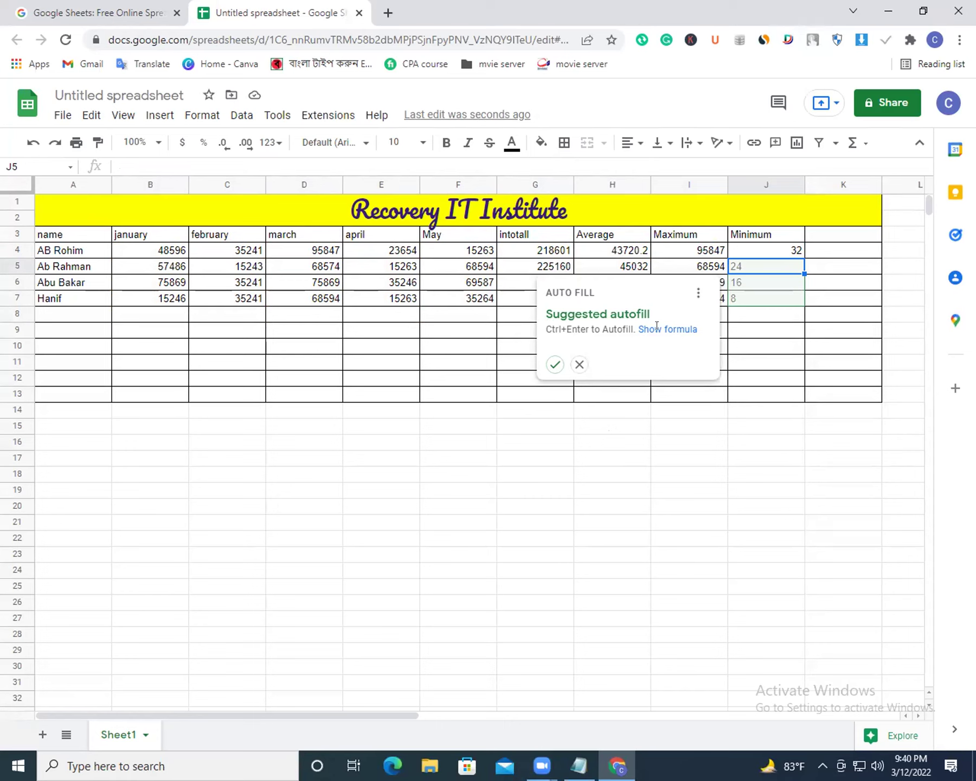
Reject the autofill suggestion and clear the COUNT formula from J4.
right_click(655, 325)
left_click(781, 259)
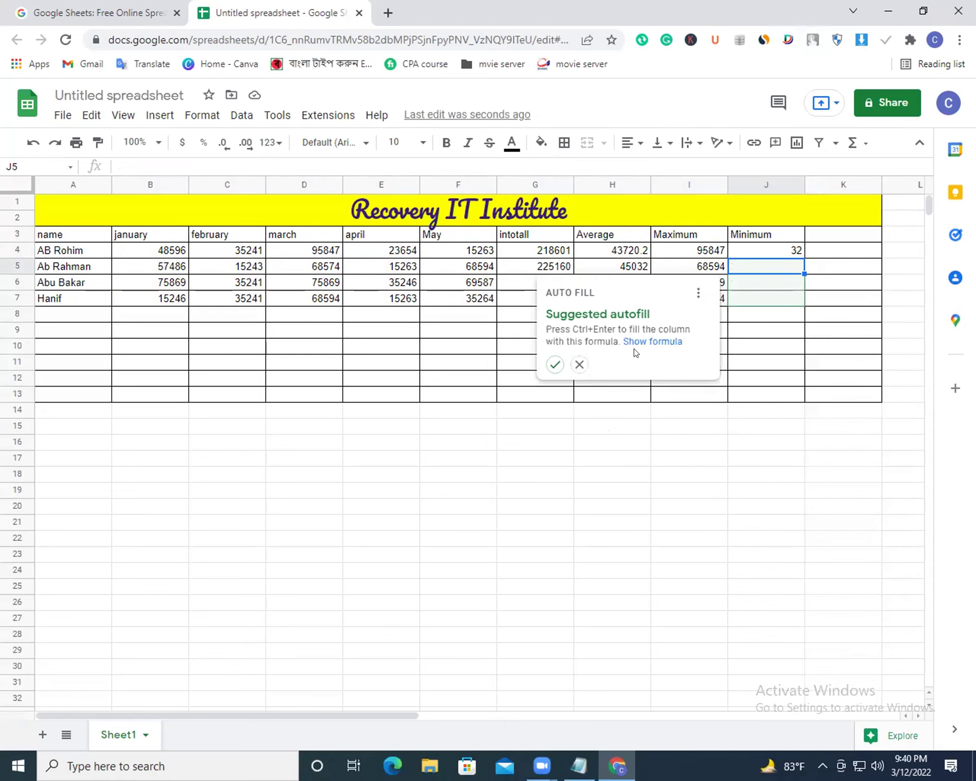
left_click(580, 362)
left_click(783, 254)
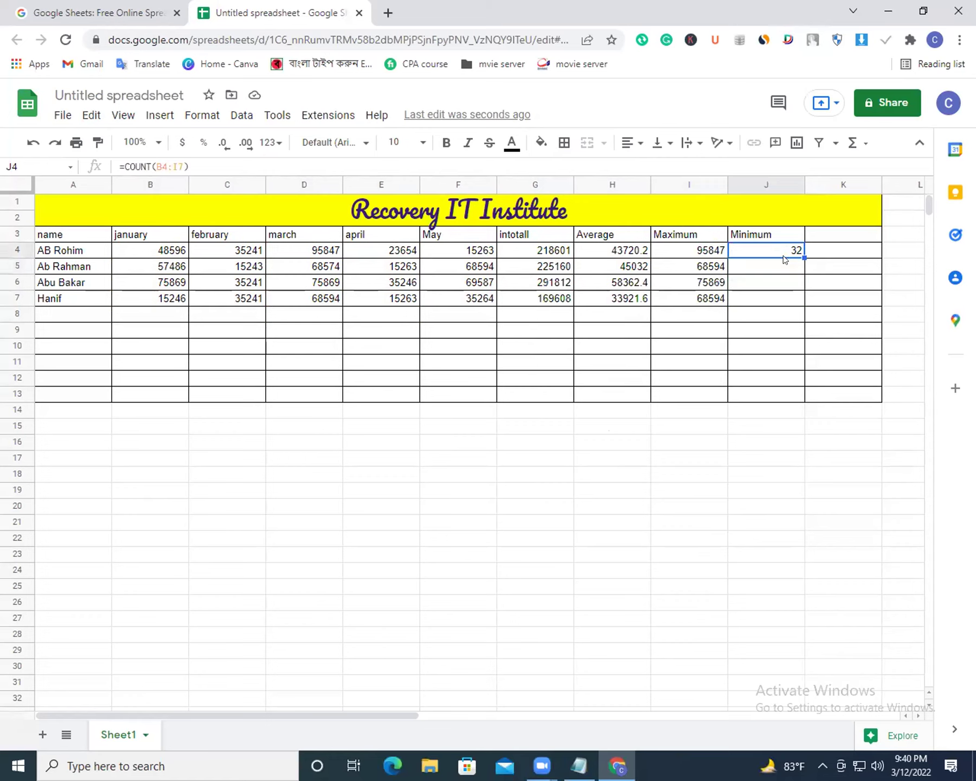
key("Delete")
double_click(781, 249)
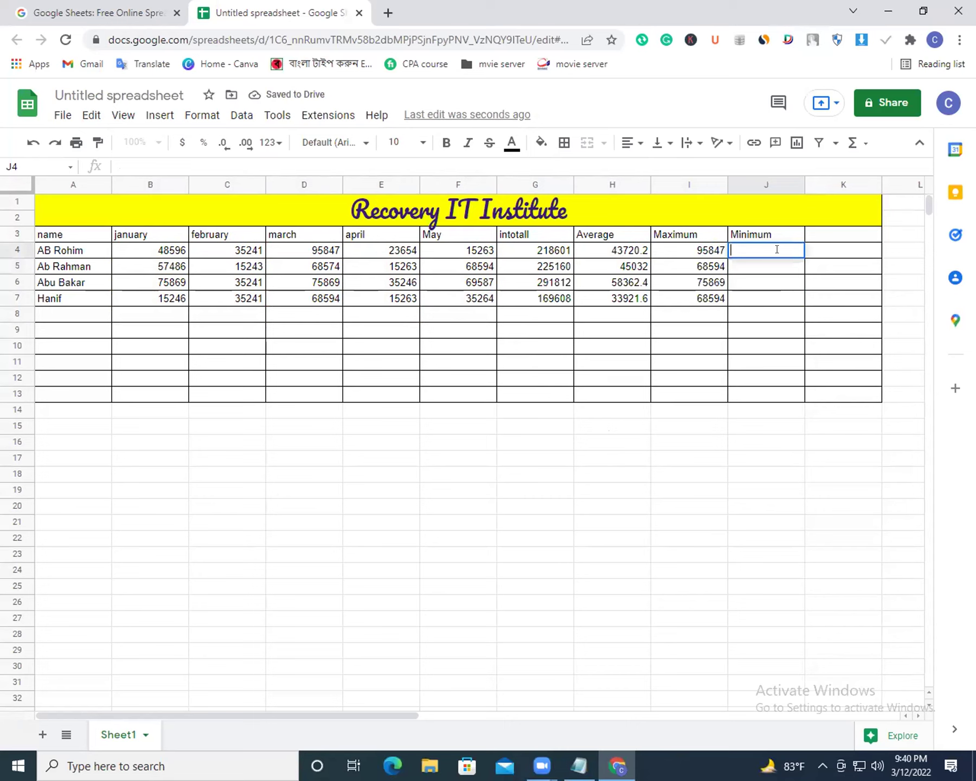
Enter =MIN(B4:F4) in J4 and fill it down to J7.
type("=")
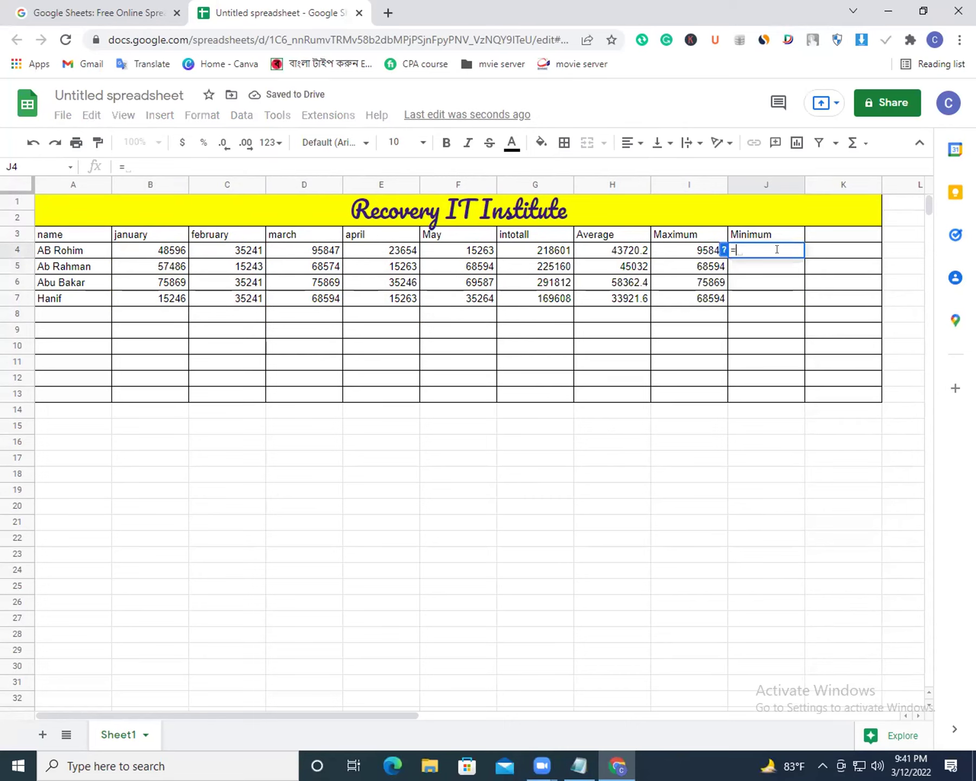
type("min")
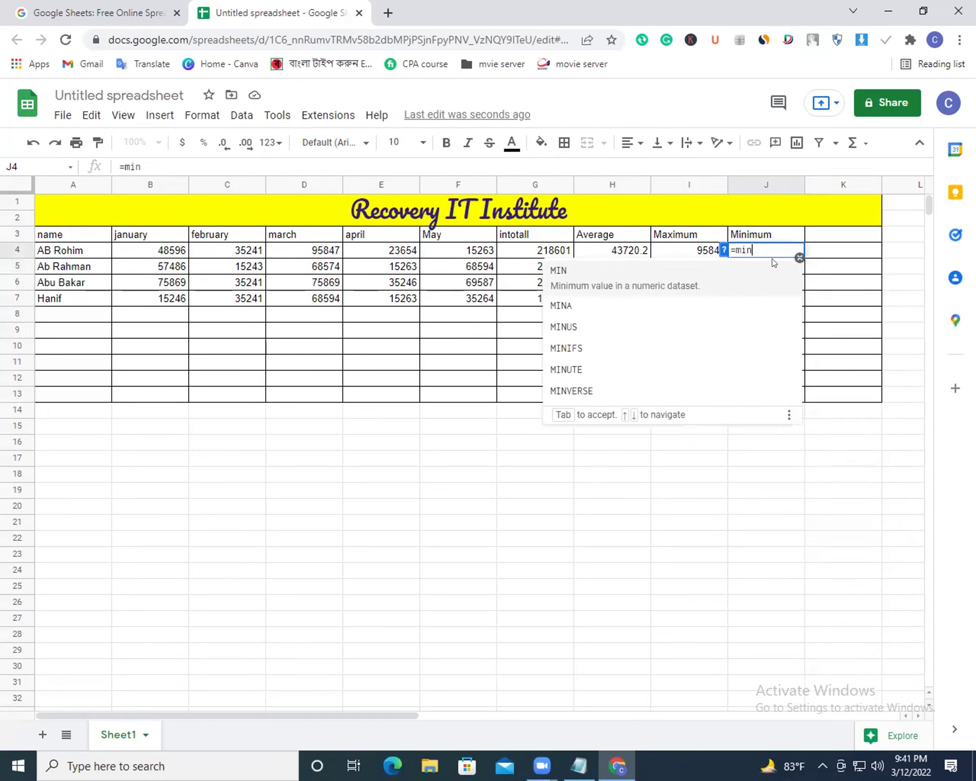
type("(")
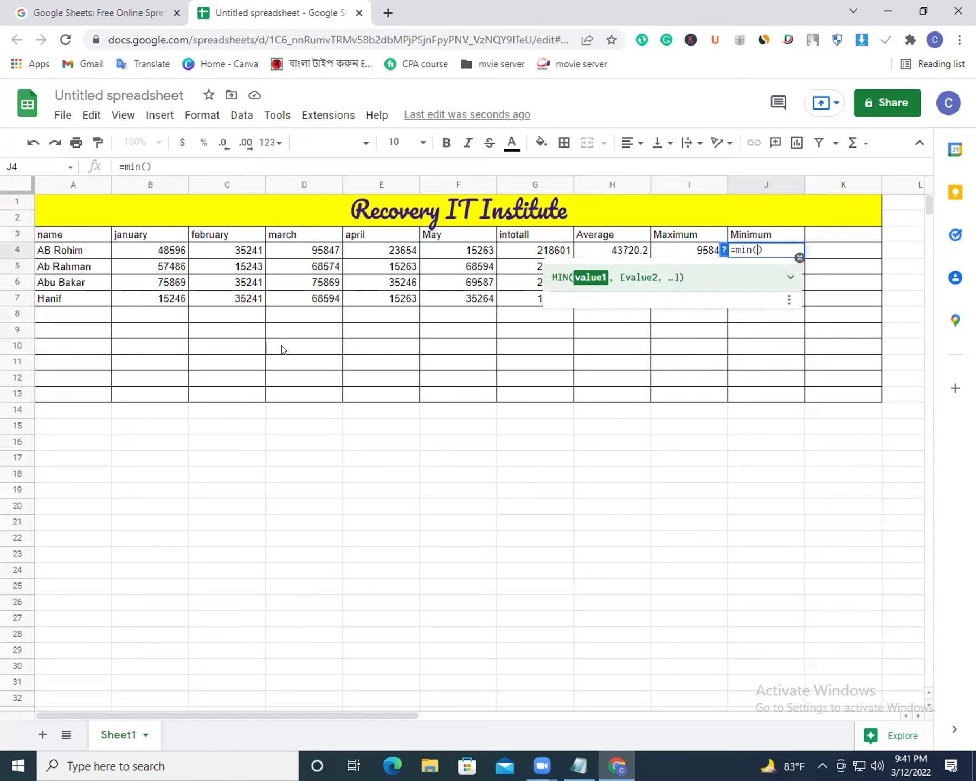
left_click_drag(453, 249, 216, 240)
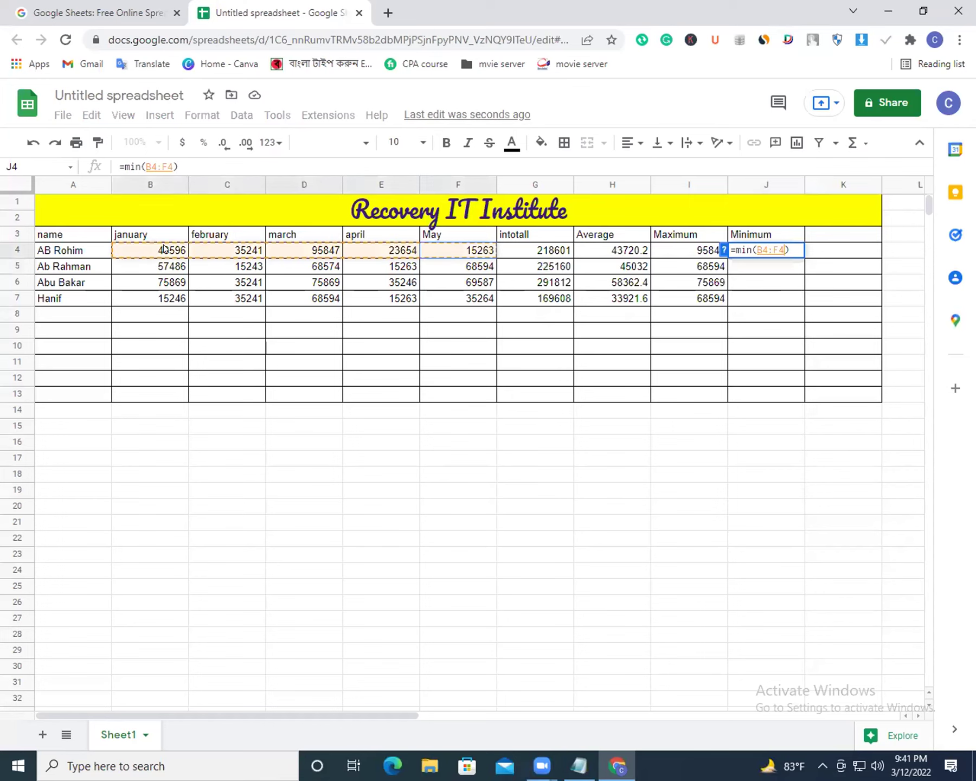
key("Return")
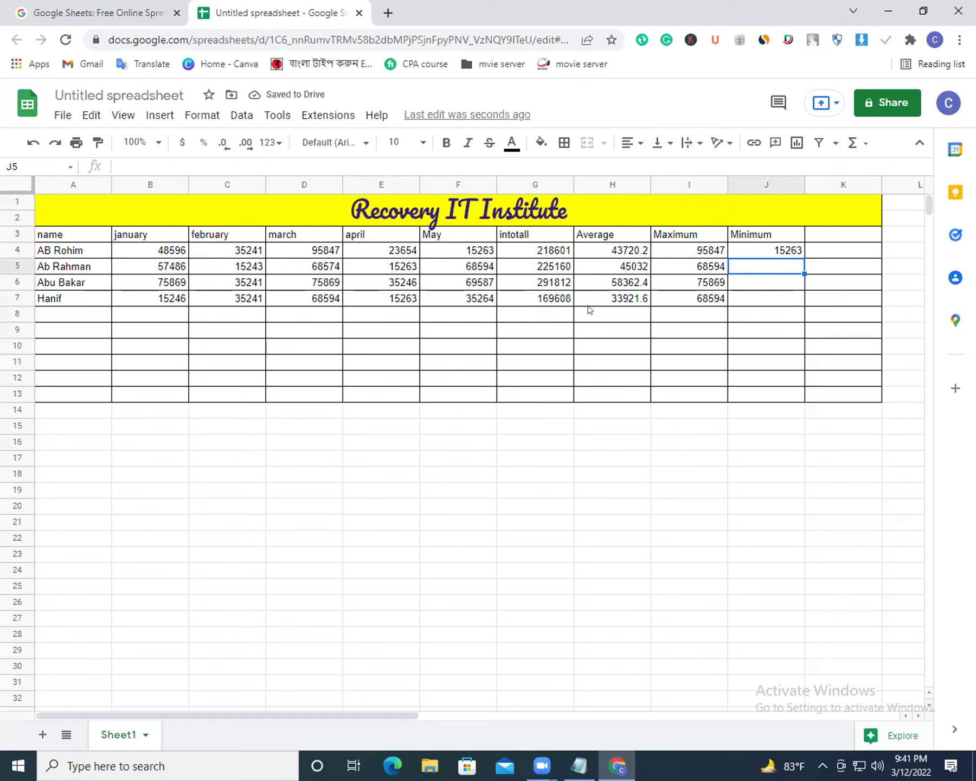
left_click(458, 251)
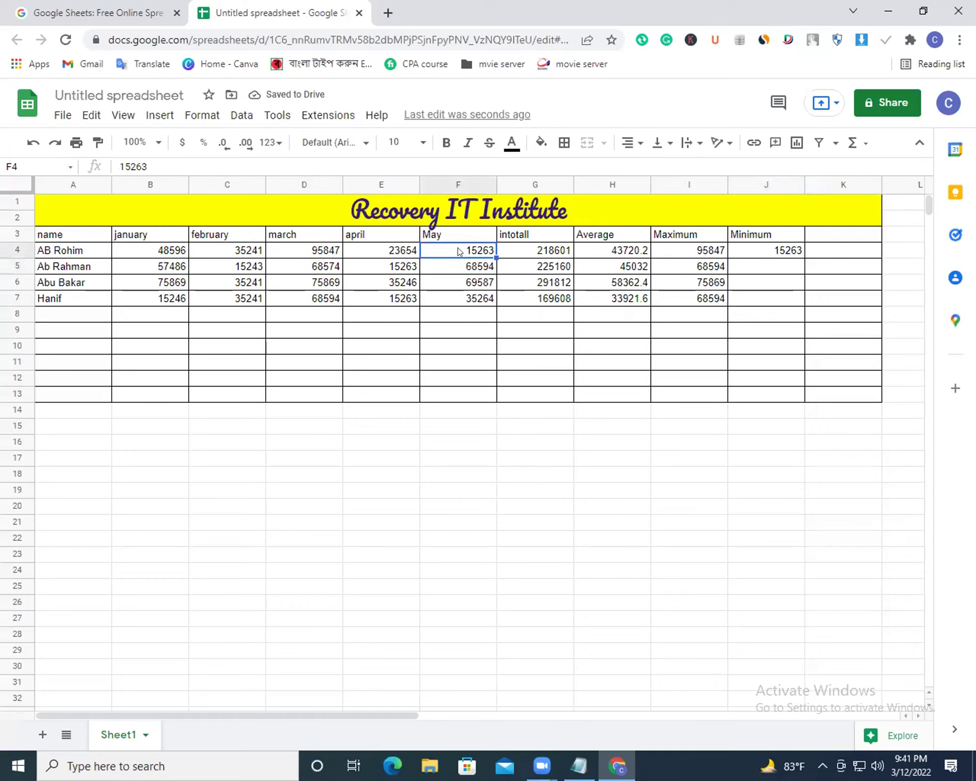
left_click(761, 250)
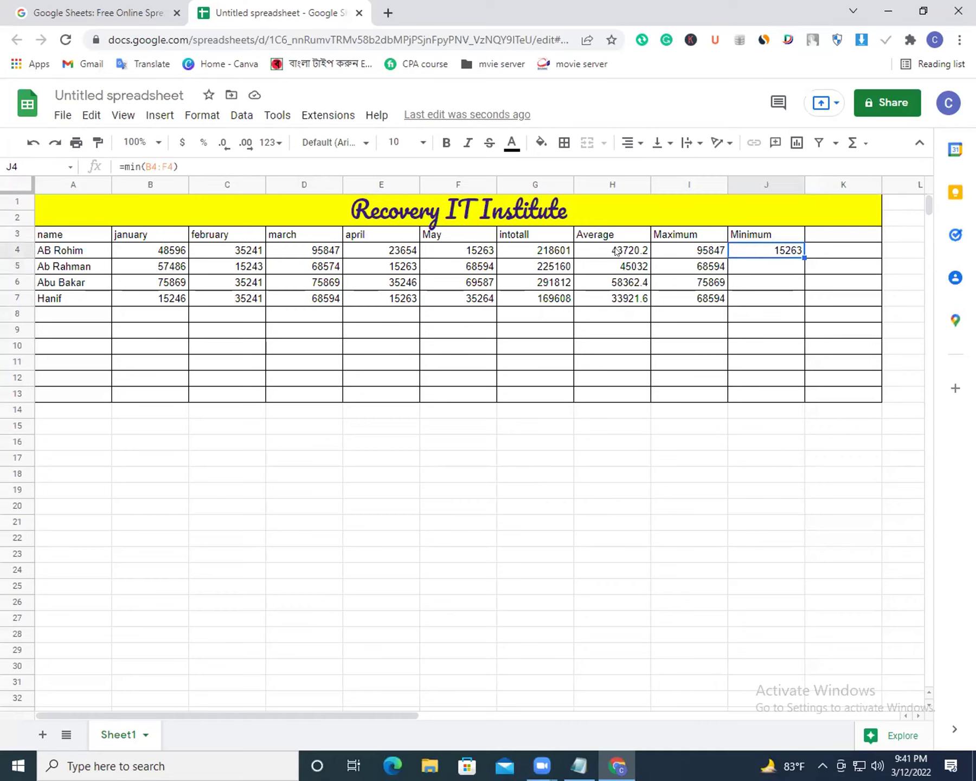
left_click(469, 250)
double_click(797, 261)
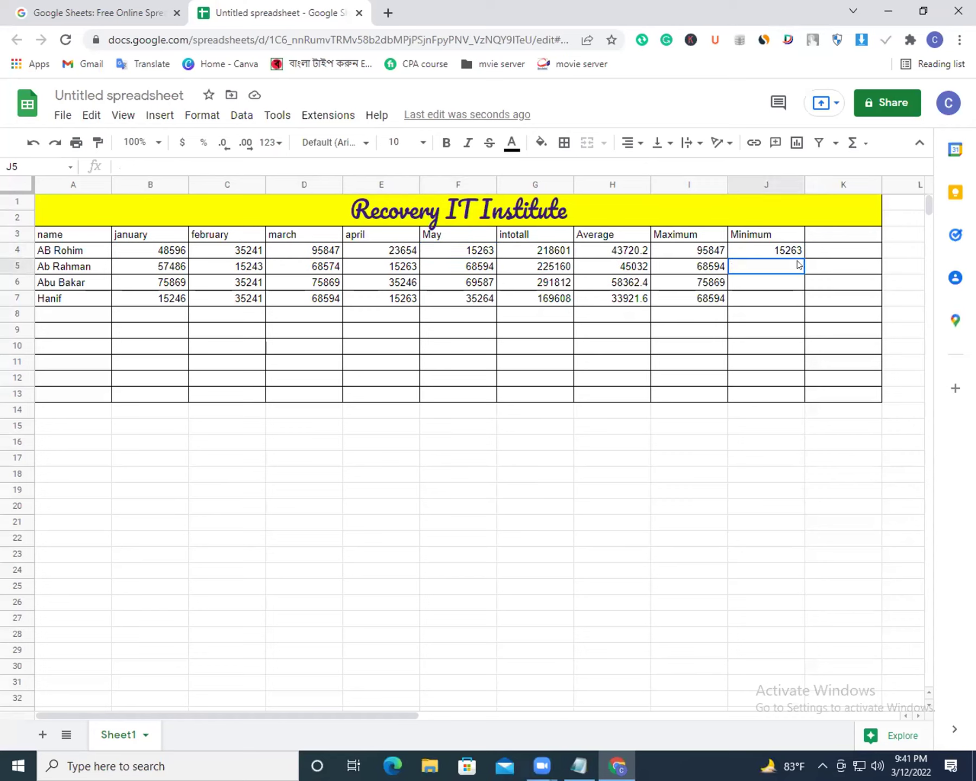
left_click(797, 250)
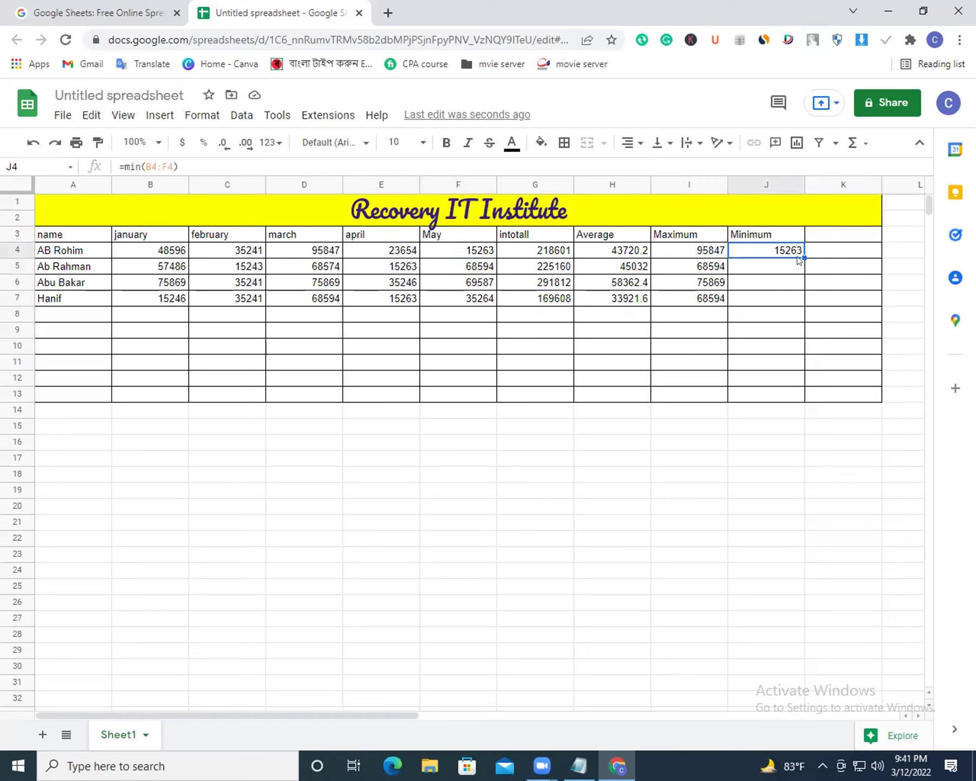
left_click_drag(804, 257, 793, 293)
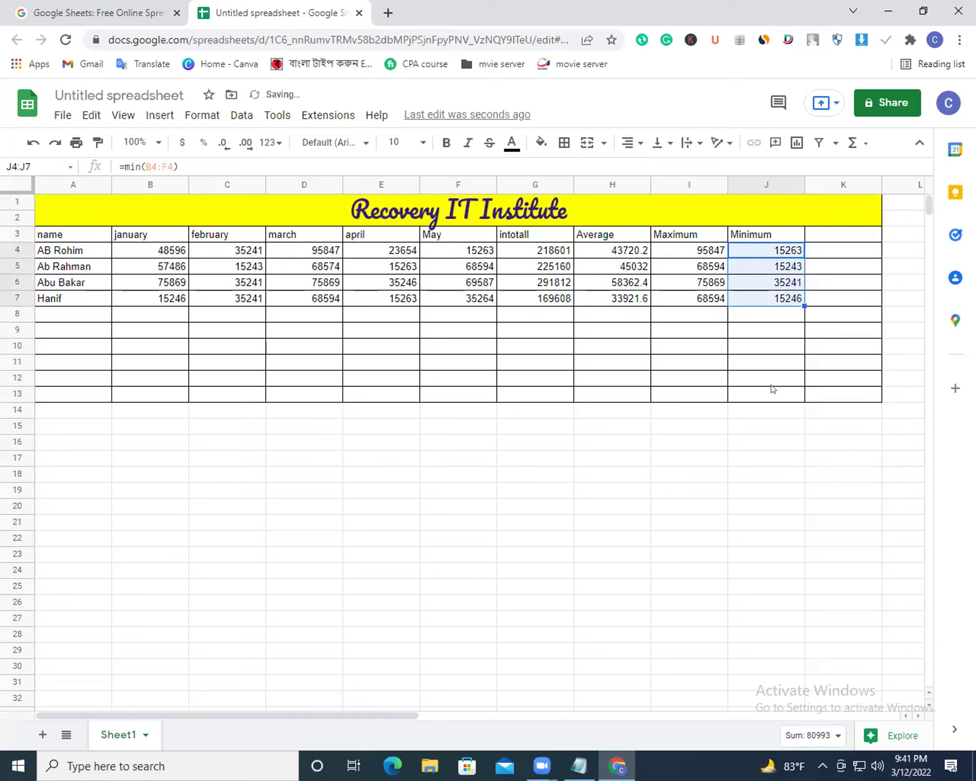
left_click(775, 366)
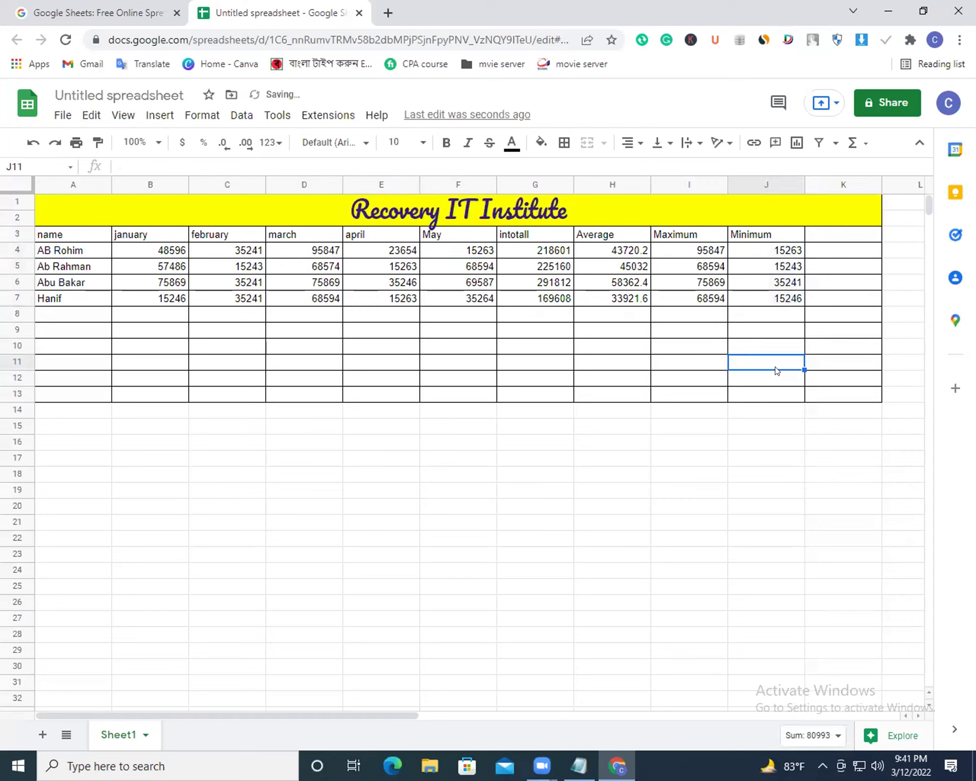
Check the April and May figures, totals and averages against the new minimums.
left_click(835, 236)
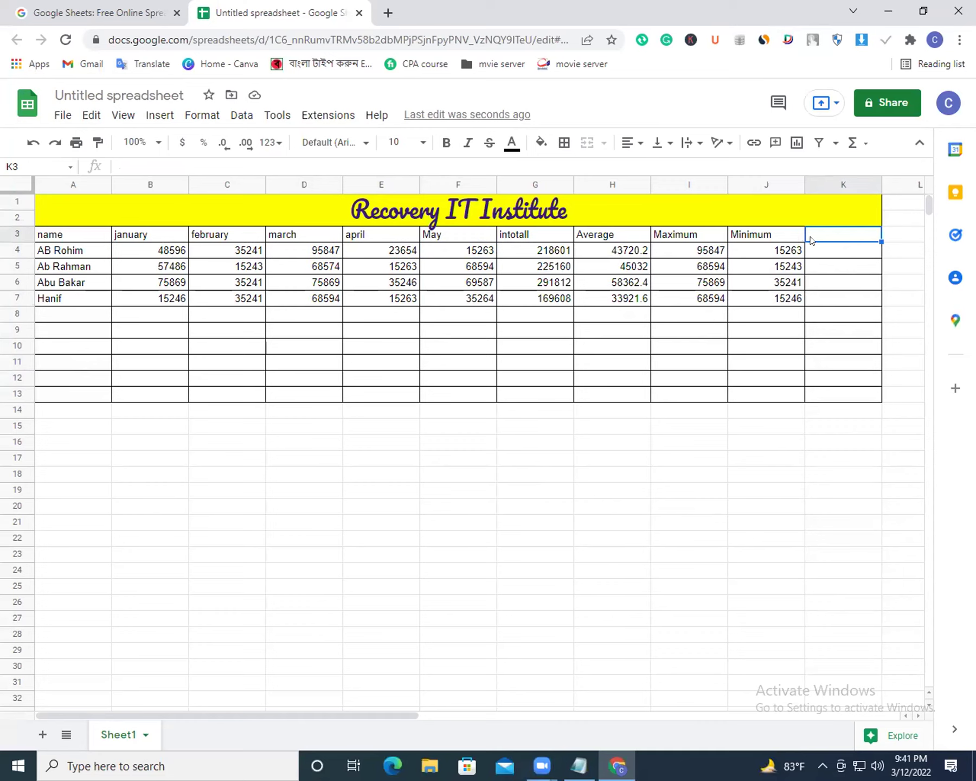
left_click_drag(775, 298, 419, 298)
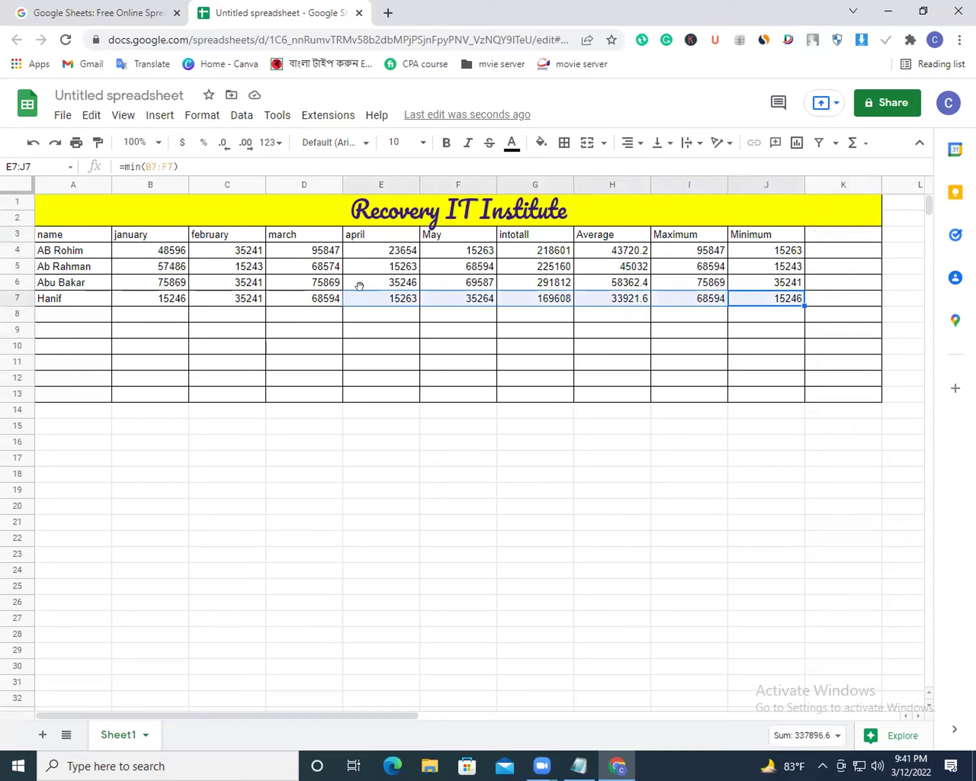
left_click(383, 284)
left_click(395, 265)
left_click(407, 249)
left_click(452, 251)
left_click(460, 268)
left_click(516, 299)
left_click(515, 285)
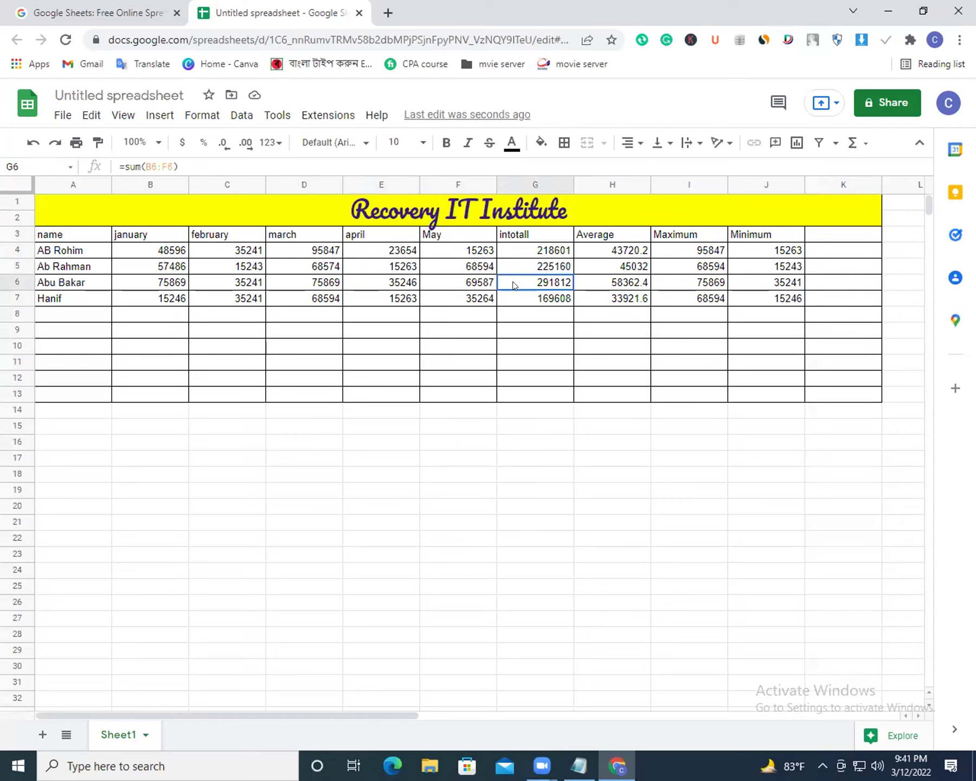
left_click(616, 266)
left_click(617, 250)
left_click(513, 250)
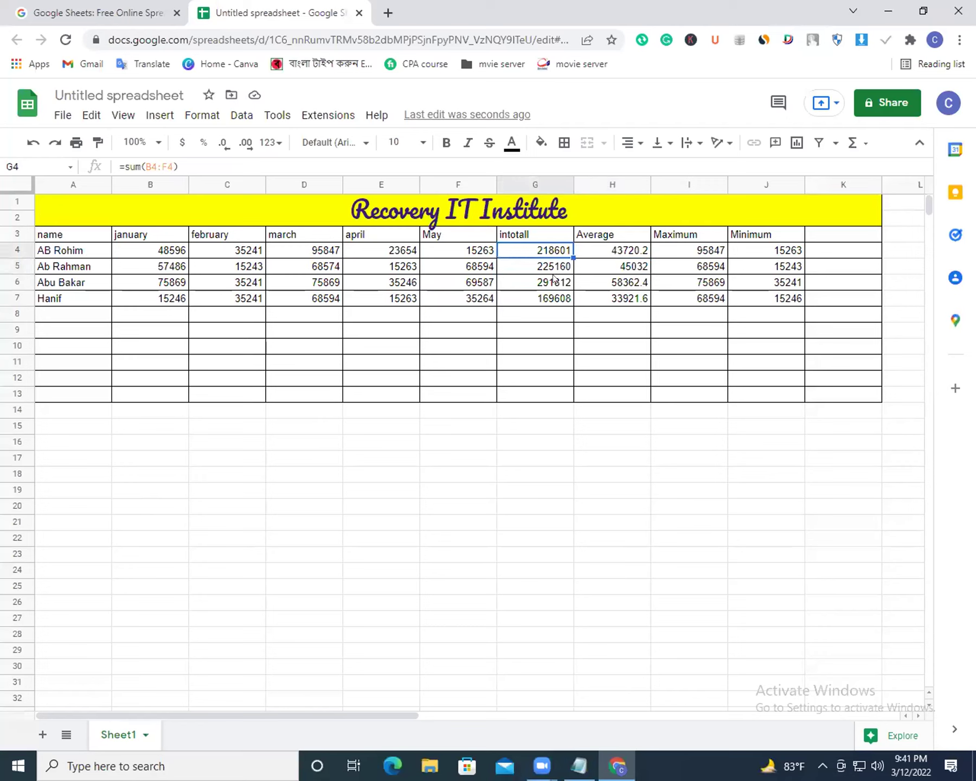
left_click(590, 275)
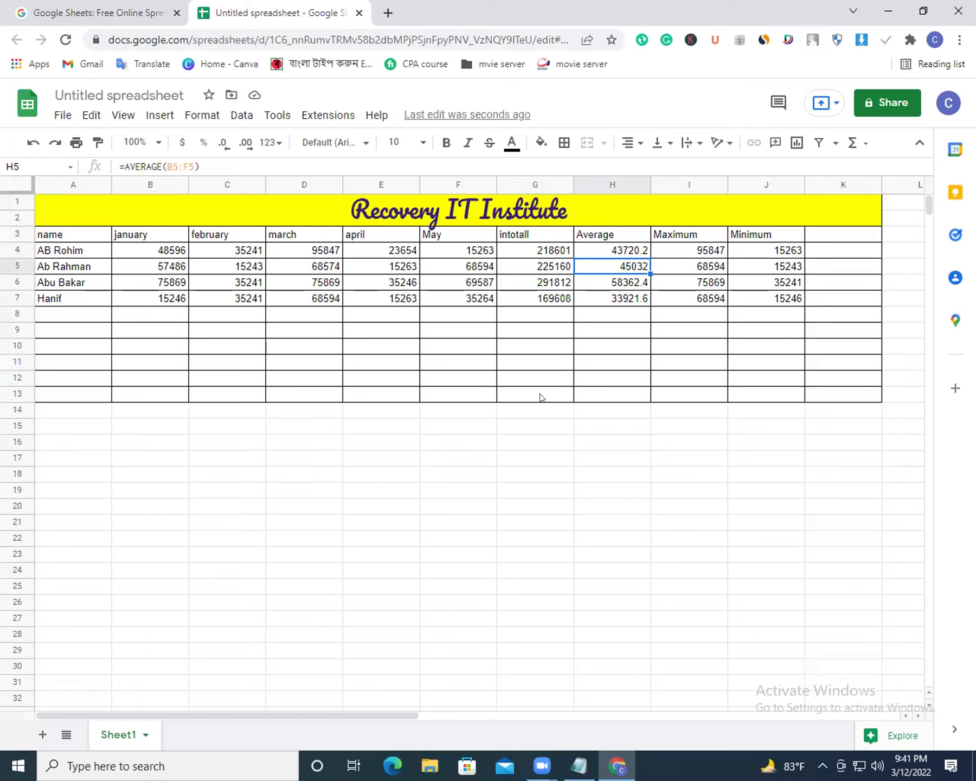
Head K3 '5% COM' and enter =(G4*5%) in K4, giving 10930.05.
double_click(811, 232)
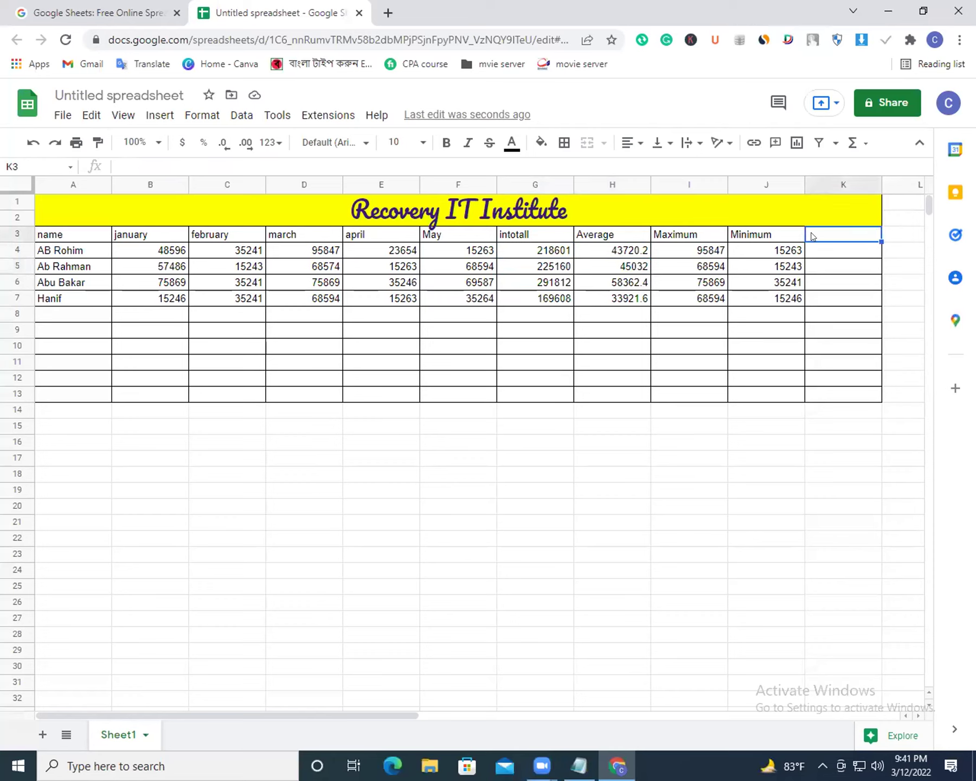
type("5")
type("%")
type(" COM")
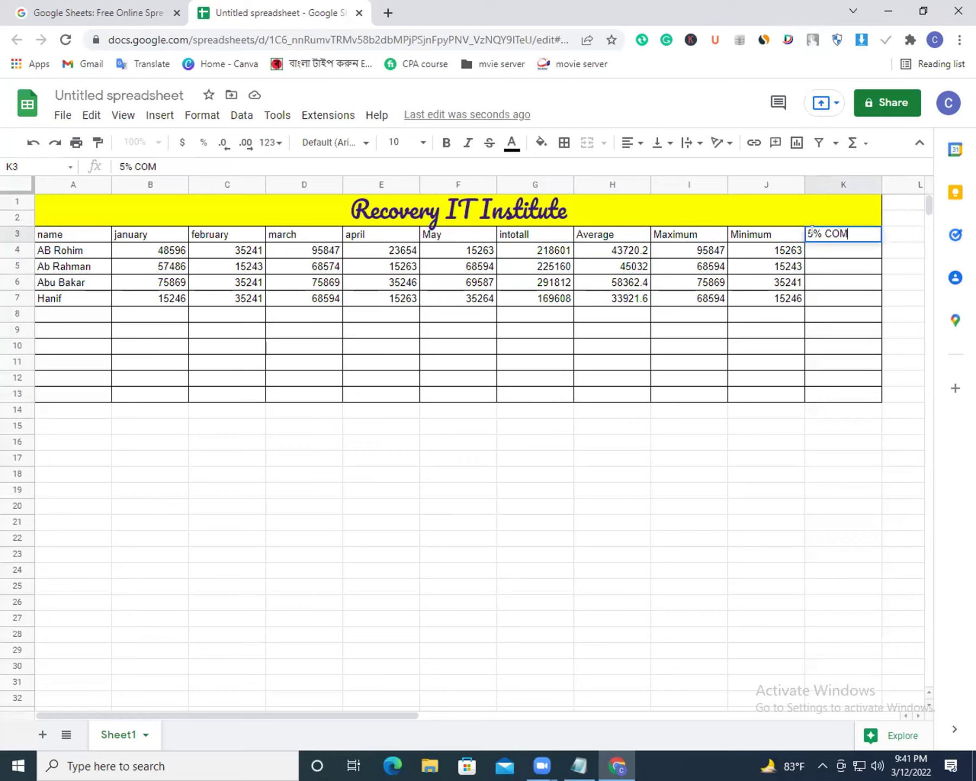
double_click(826, 250)
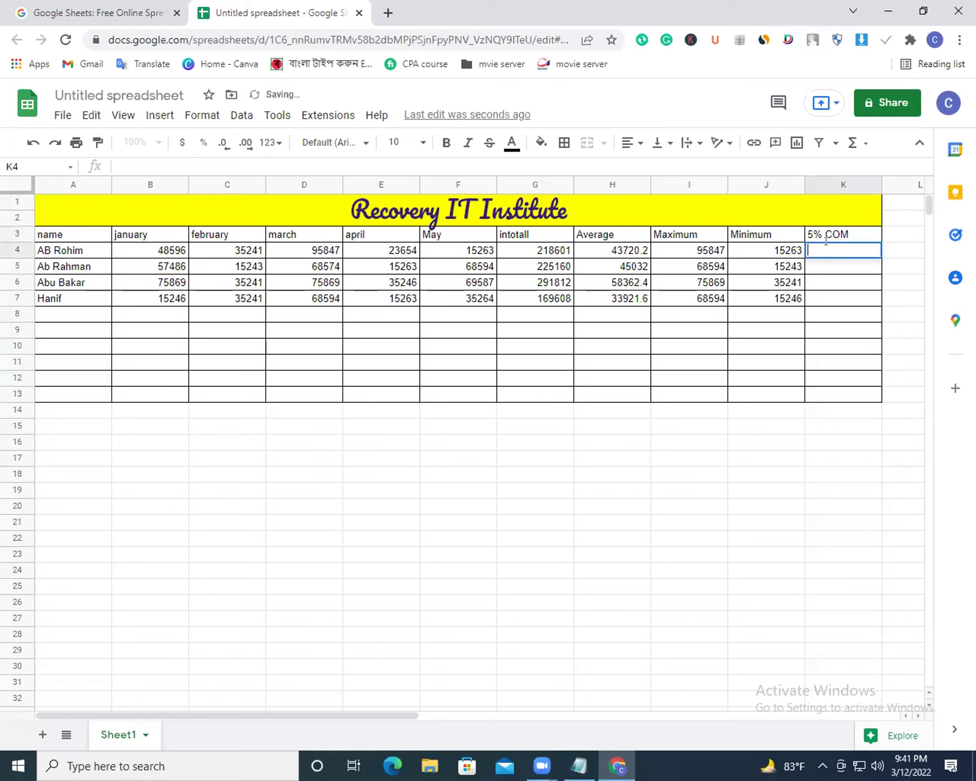
type("=(")
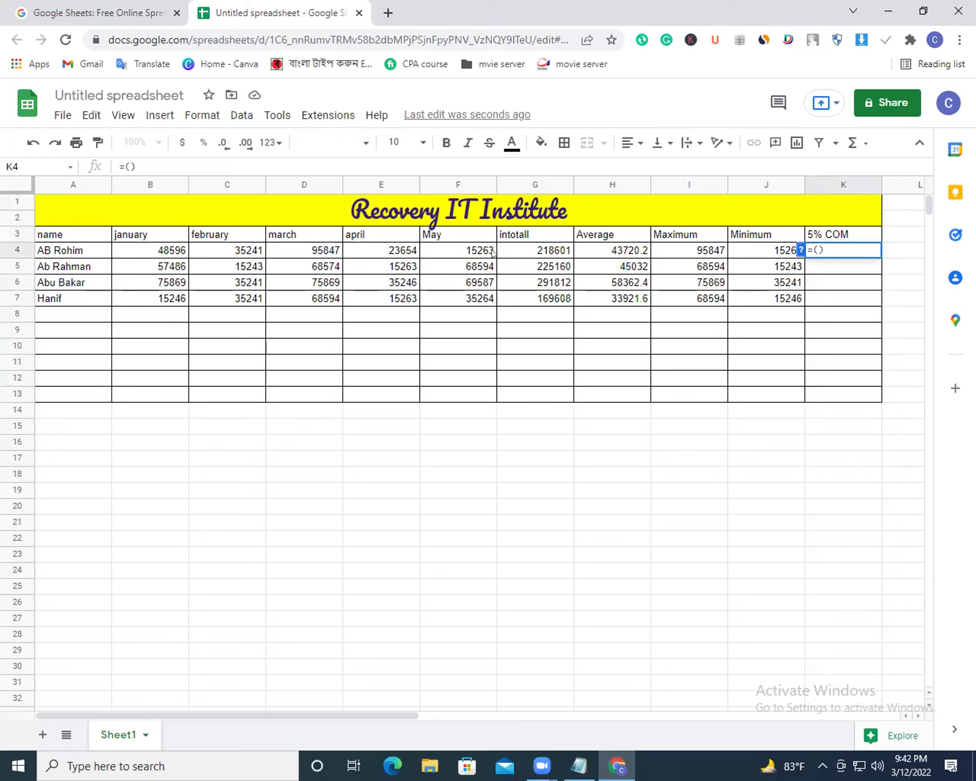
left_click(565, 250)
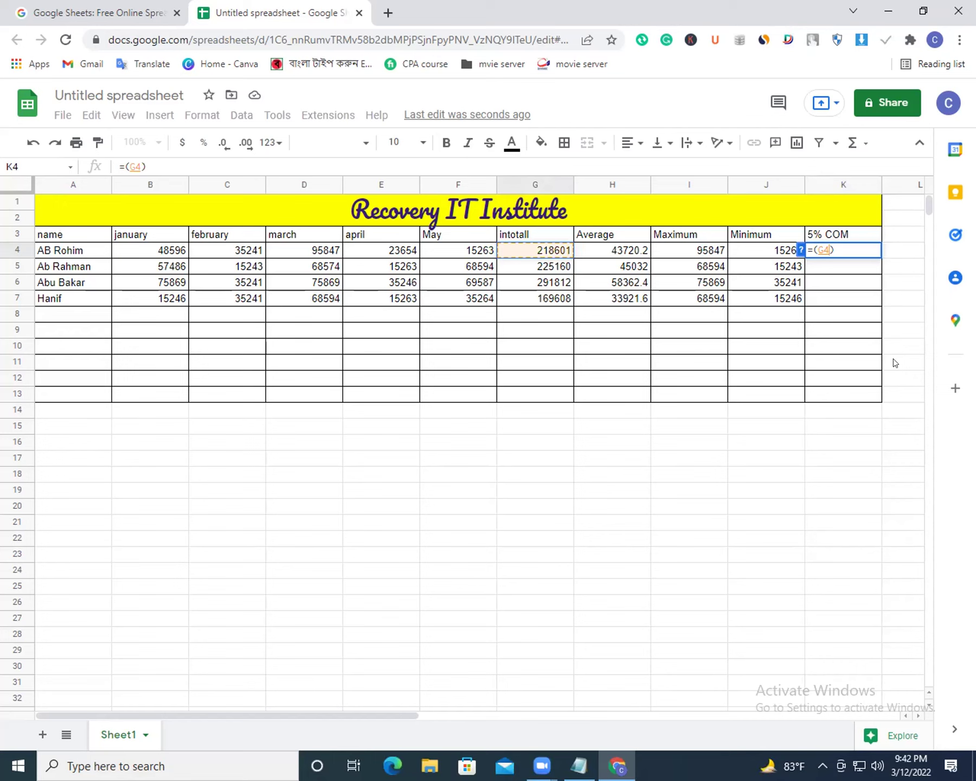
type("*")
type("5%_")
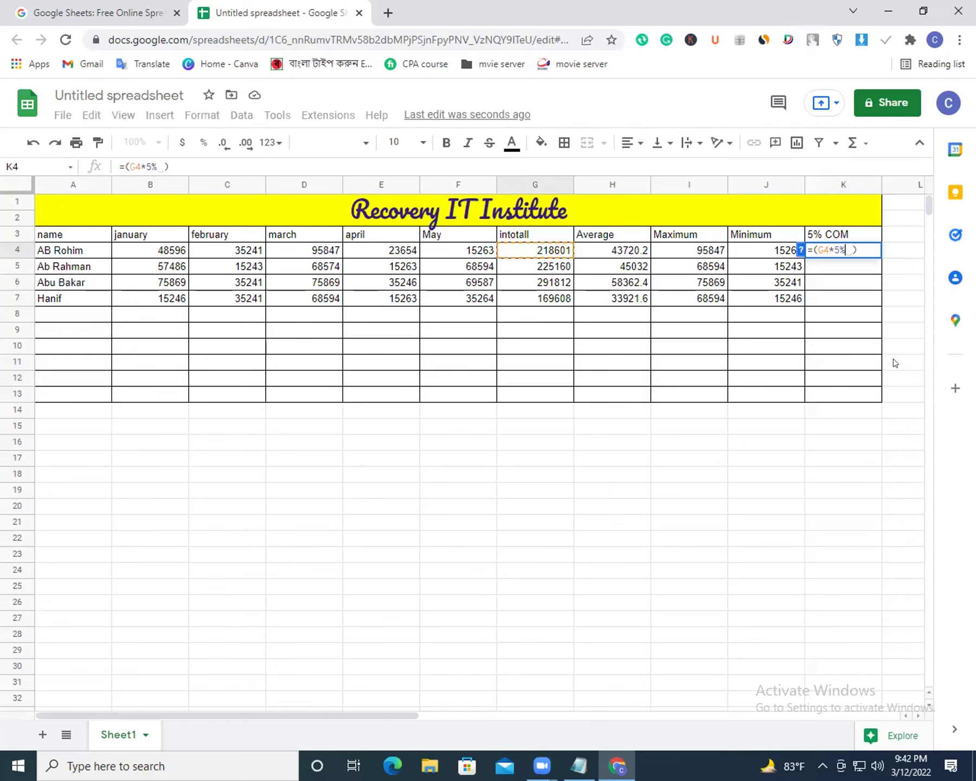
key("Return")
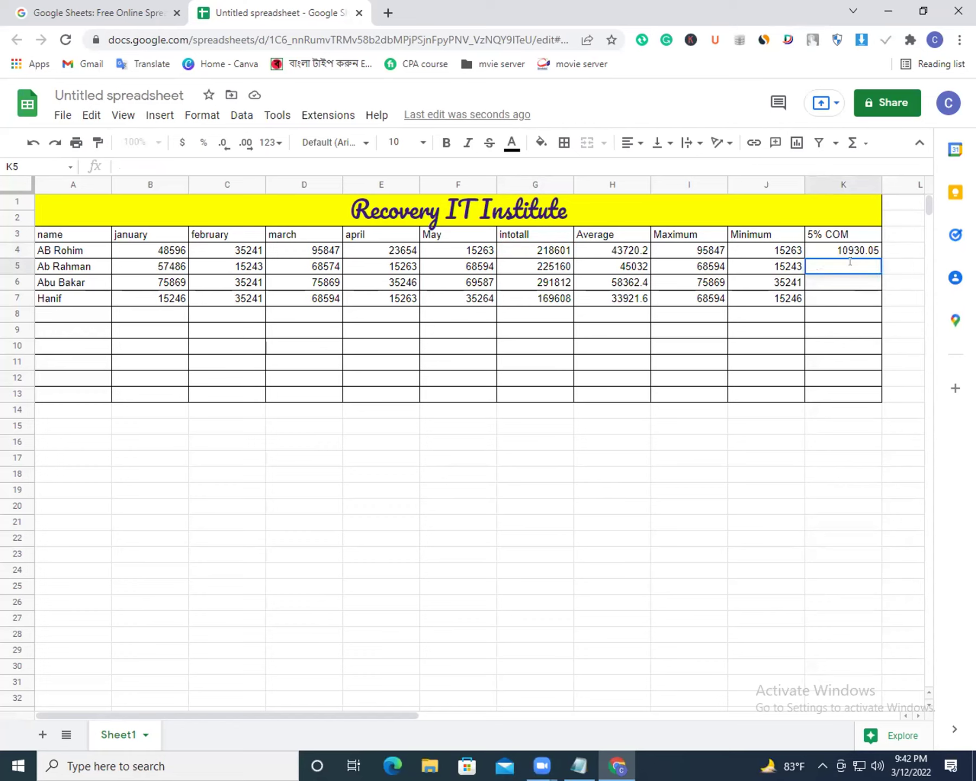
Enter =(F5*5%) in K5 and fill it down to K7 (3429.7, 3479.35, 1763.2).
type("=")
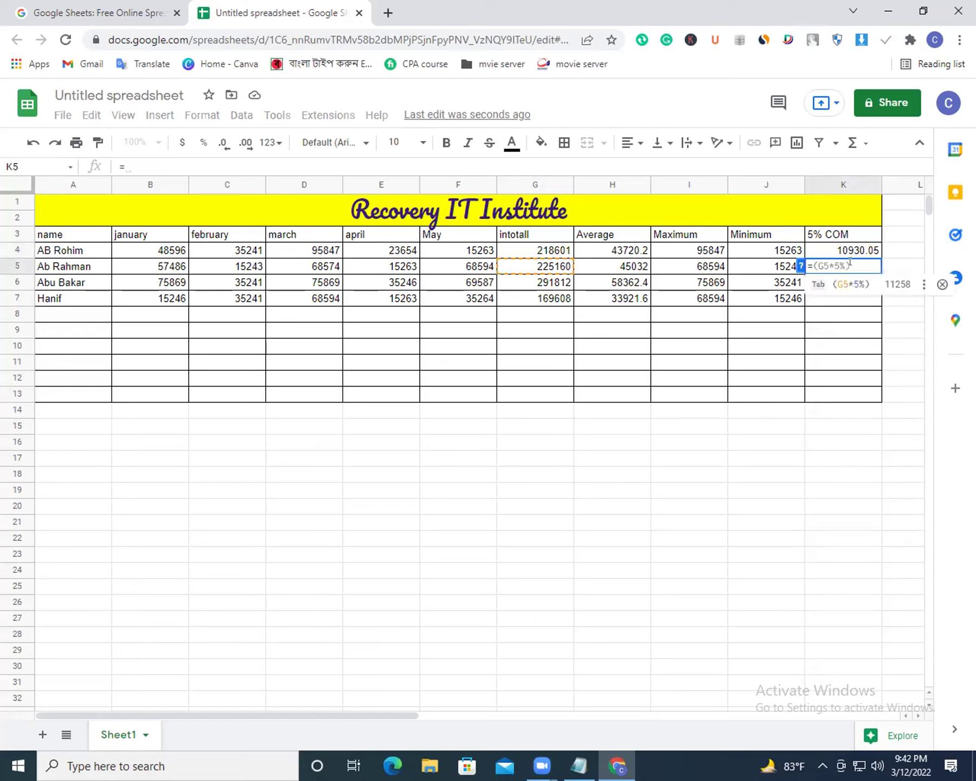
type("(")
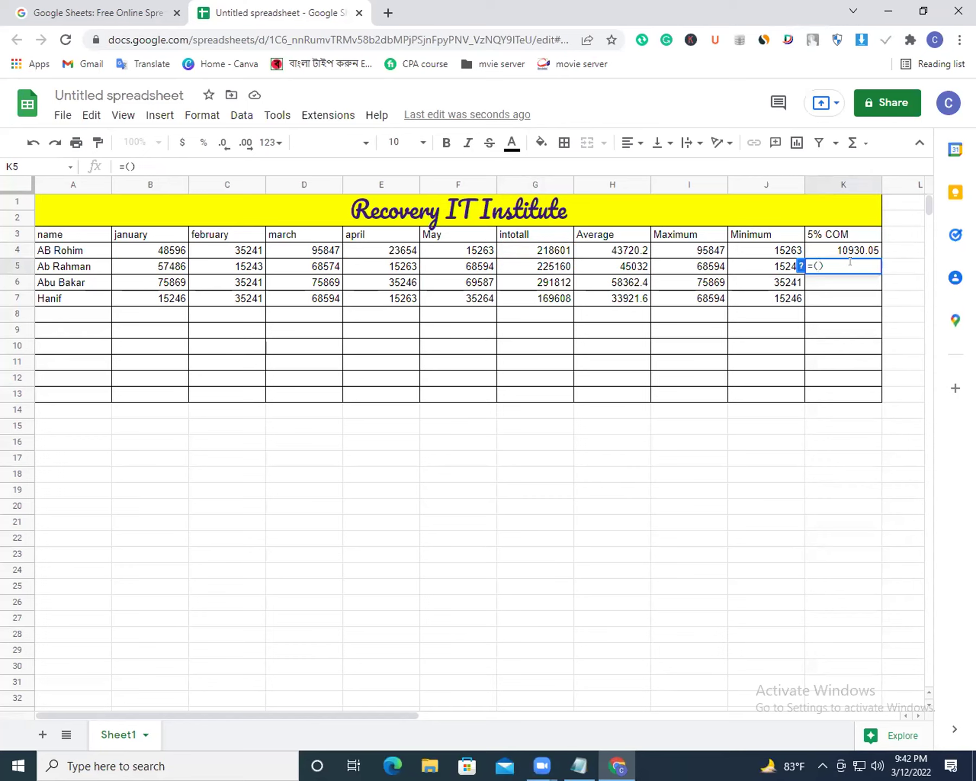
left_click(479, 271)
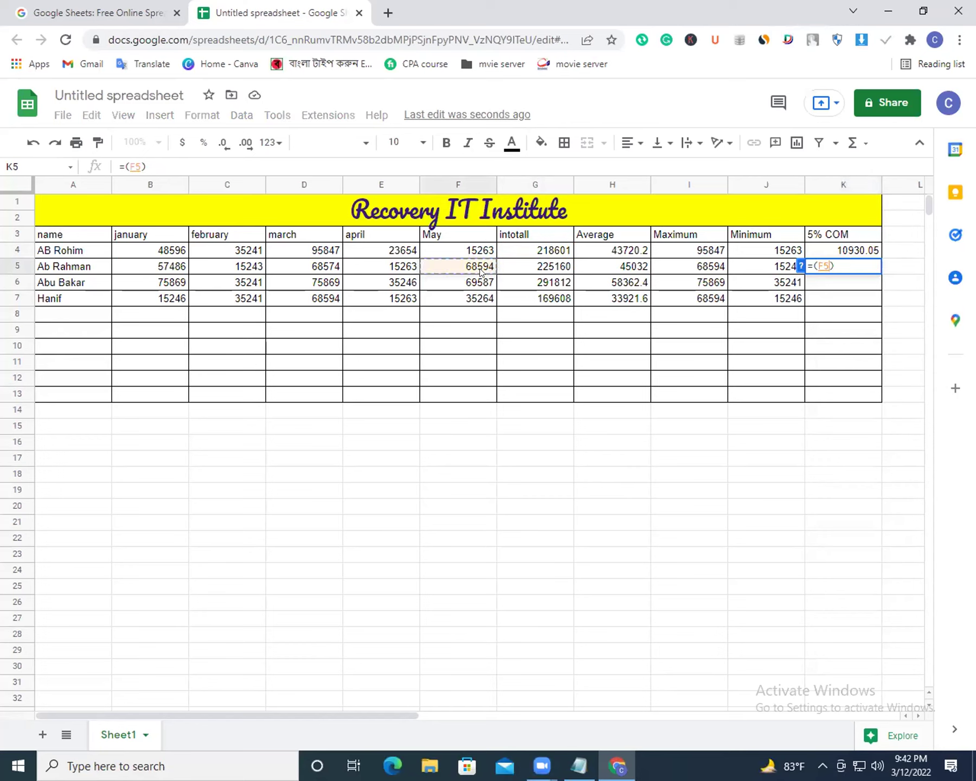
type("*")
type("5%")
key("Return")
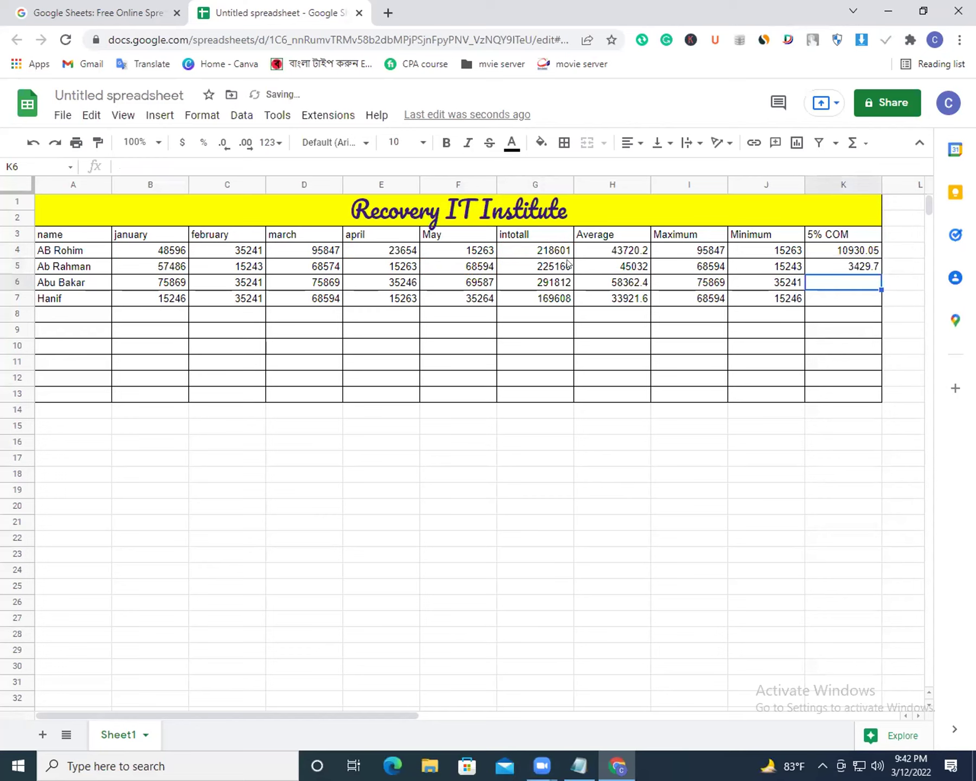
left_click(871, 271)
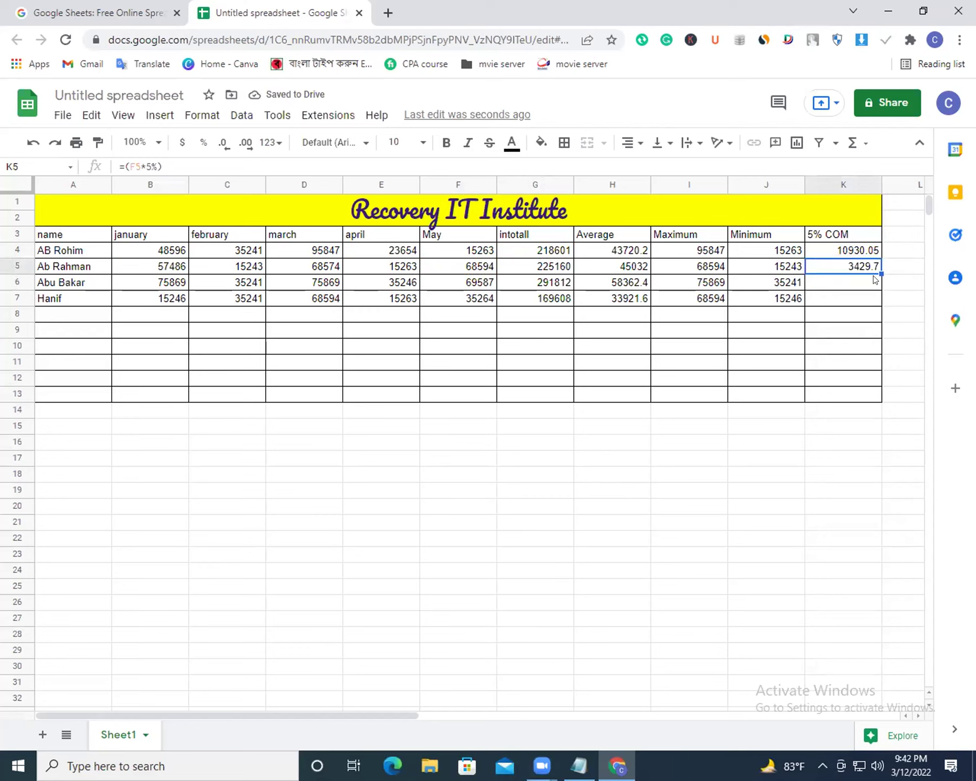
left_click_drag(880, 274, 846, 301)
key("ctrl+d")
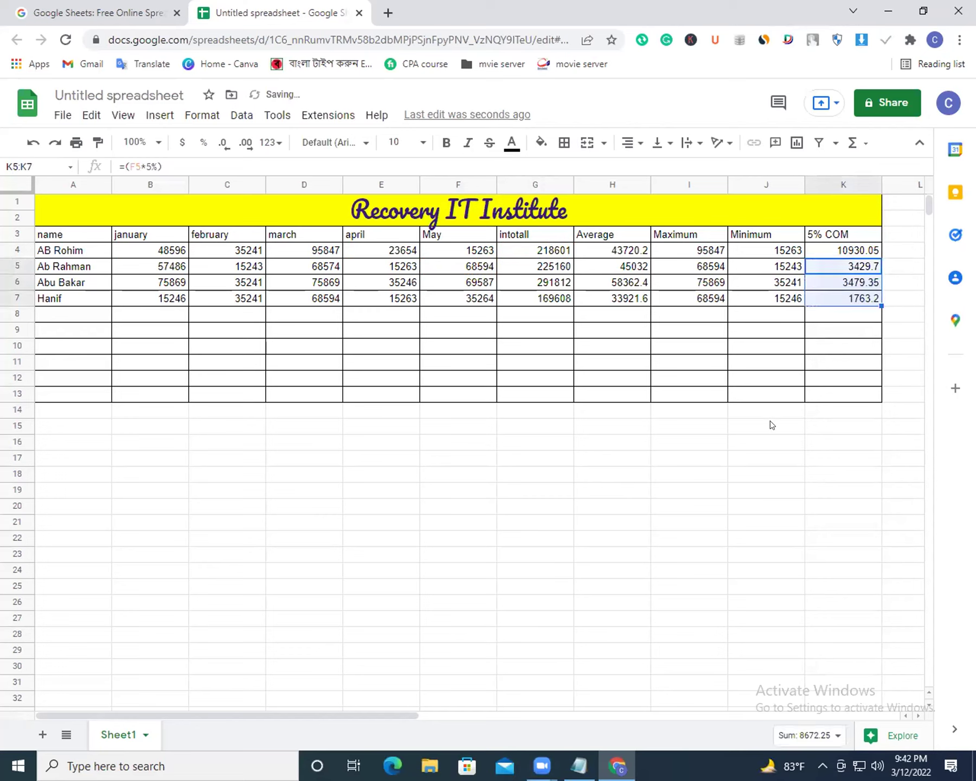
left_click(739, 355)
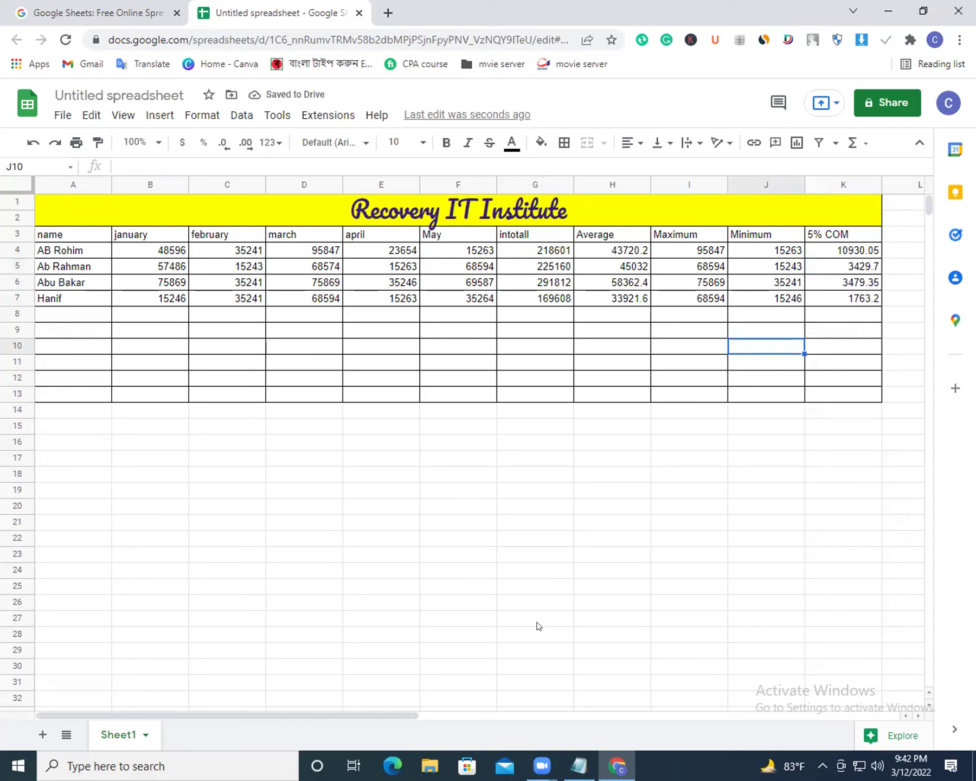
left_click_drag(160, 336, 835, 358)
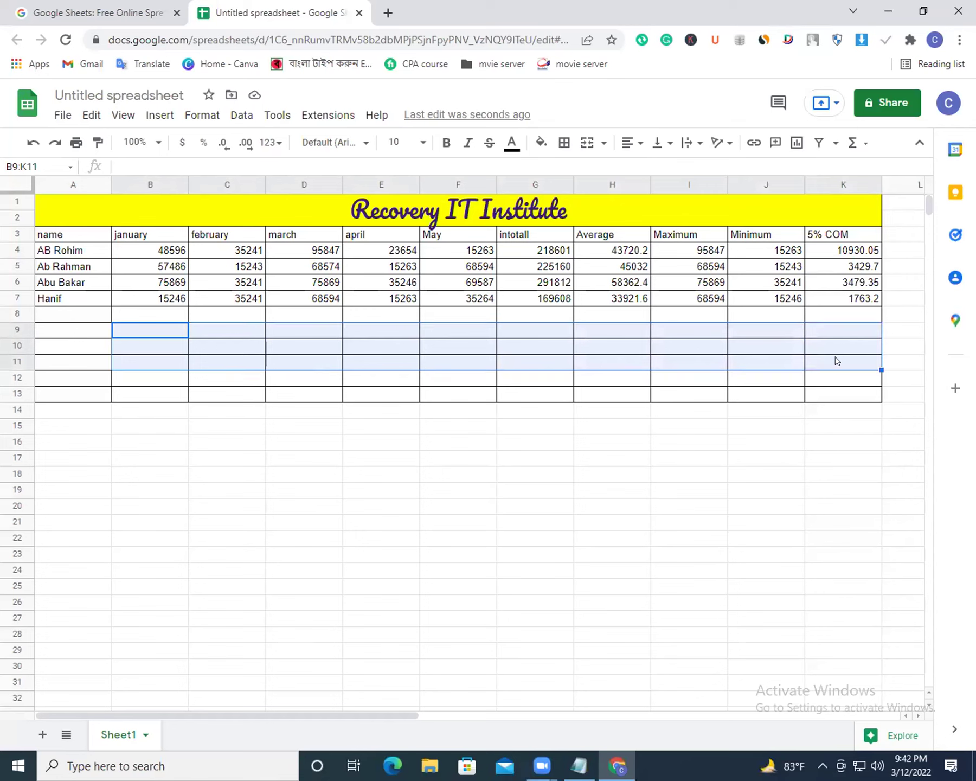
left_click(733, 360)
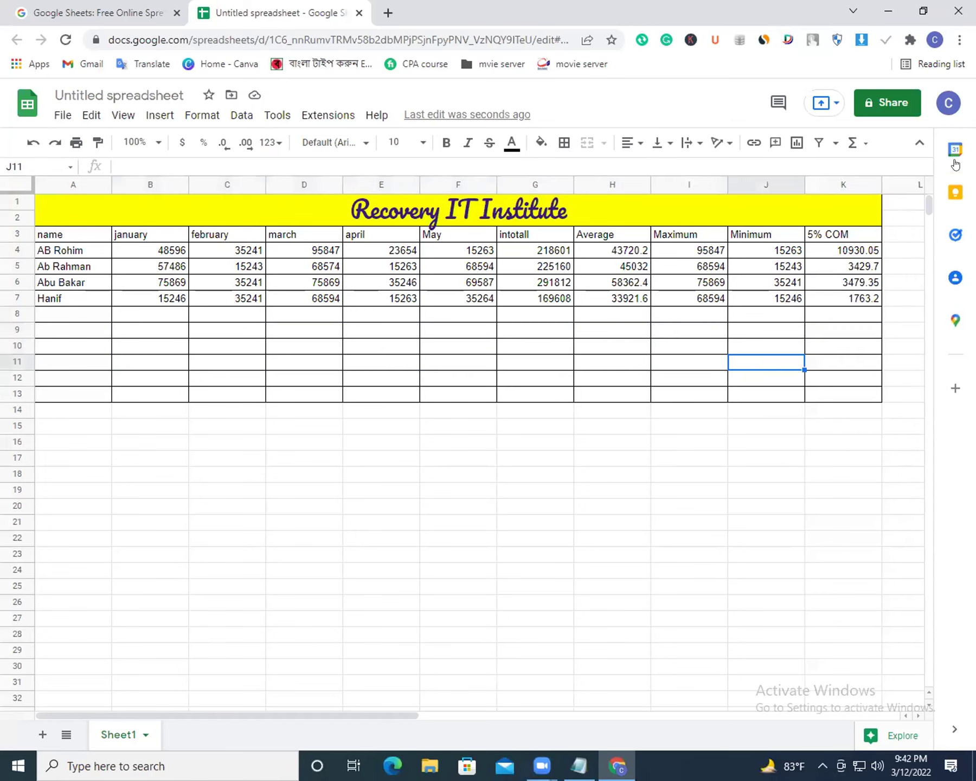
left_click(853, 143)
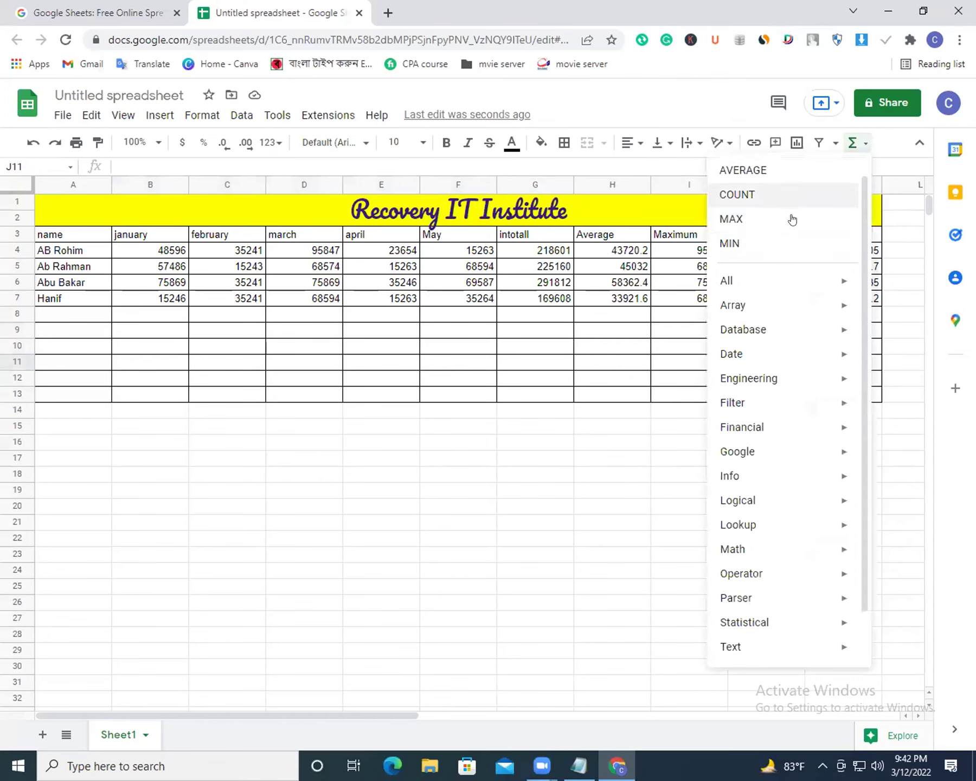
mouse_move(781, 281)
left_click_drag(698, 104, 683, 597)
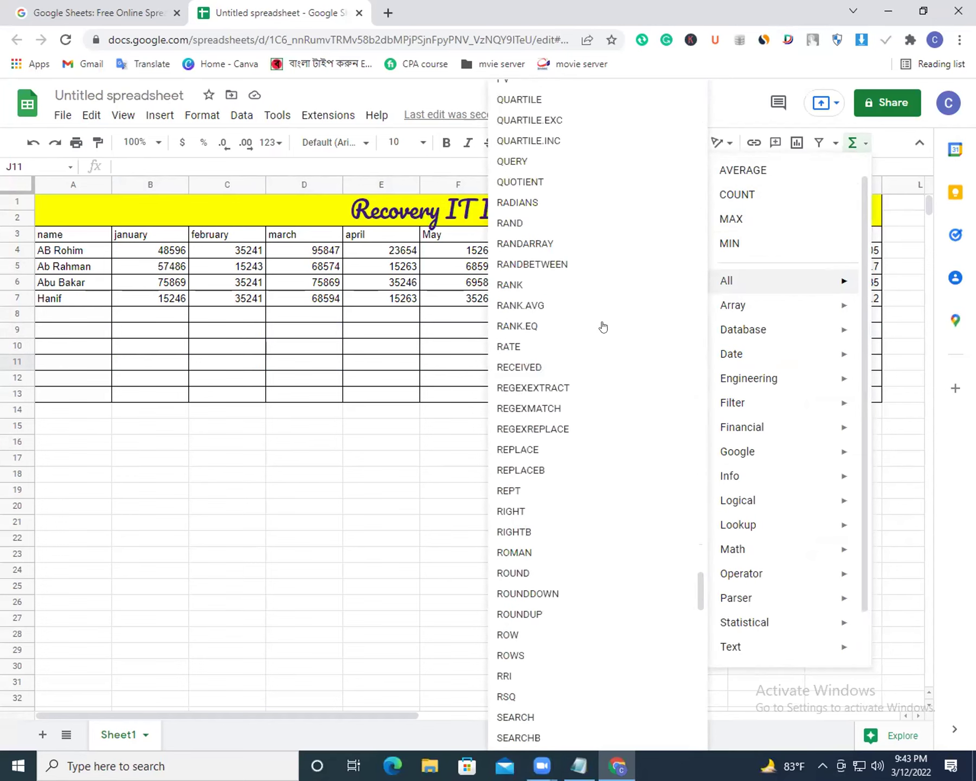
left_click(906, 248)
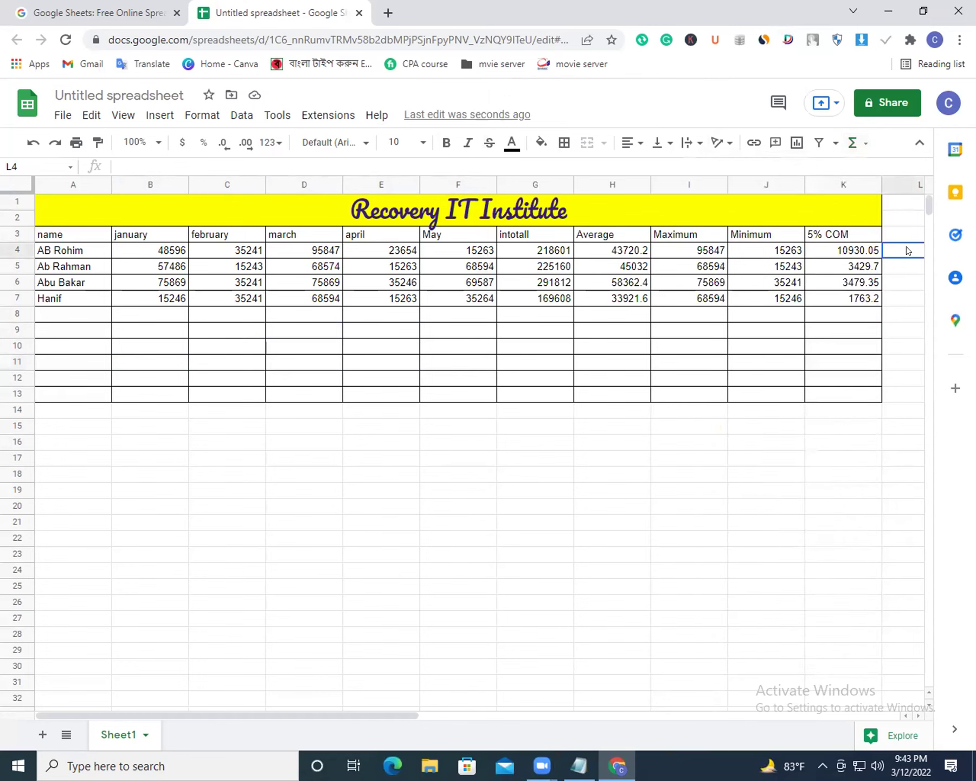
left_click(628, 367)
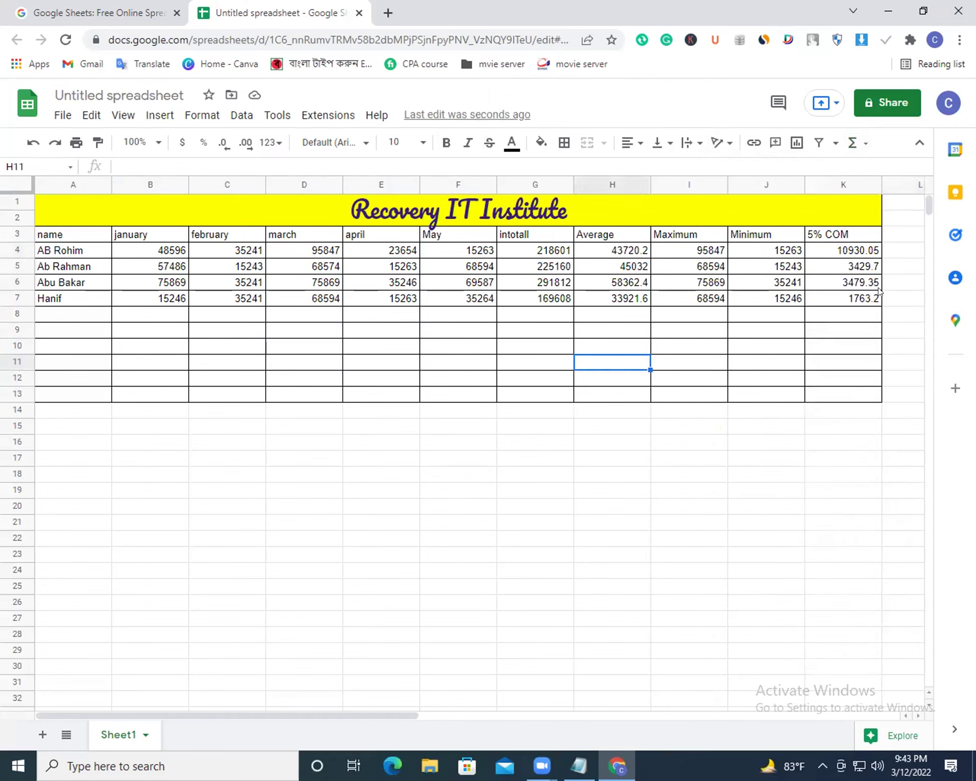
left_click_drag(846, 300, 80, 235)
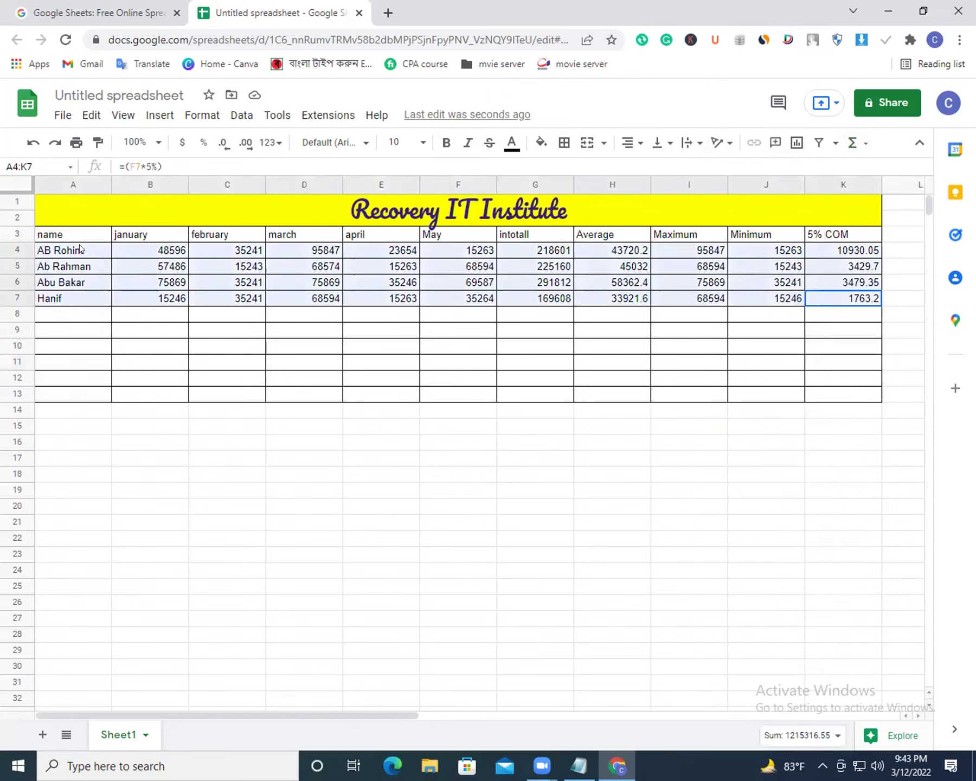
left_click(431, 218)
left_click(569, 362)
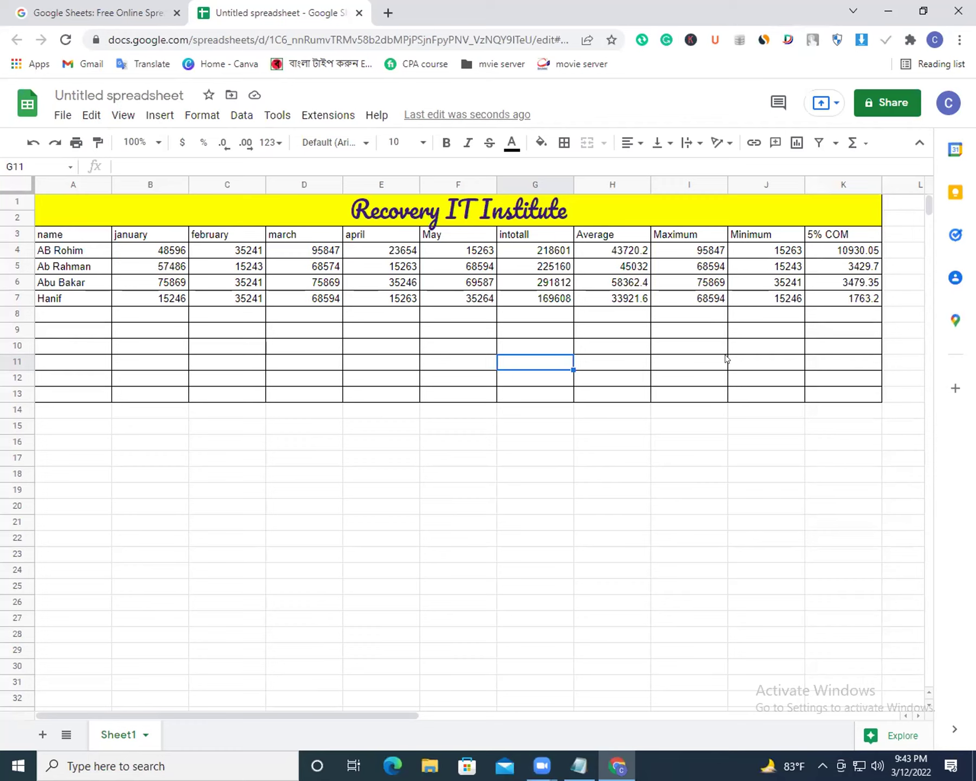
Select the sales table A1:K8 and insert a chart from it.
left_click(875, 312)
mouse_move(823, 300)
left_mouse_down()
mouse_move(117, 267)
mouse_move(86, 214)
left_mouse_up()
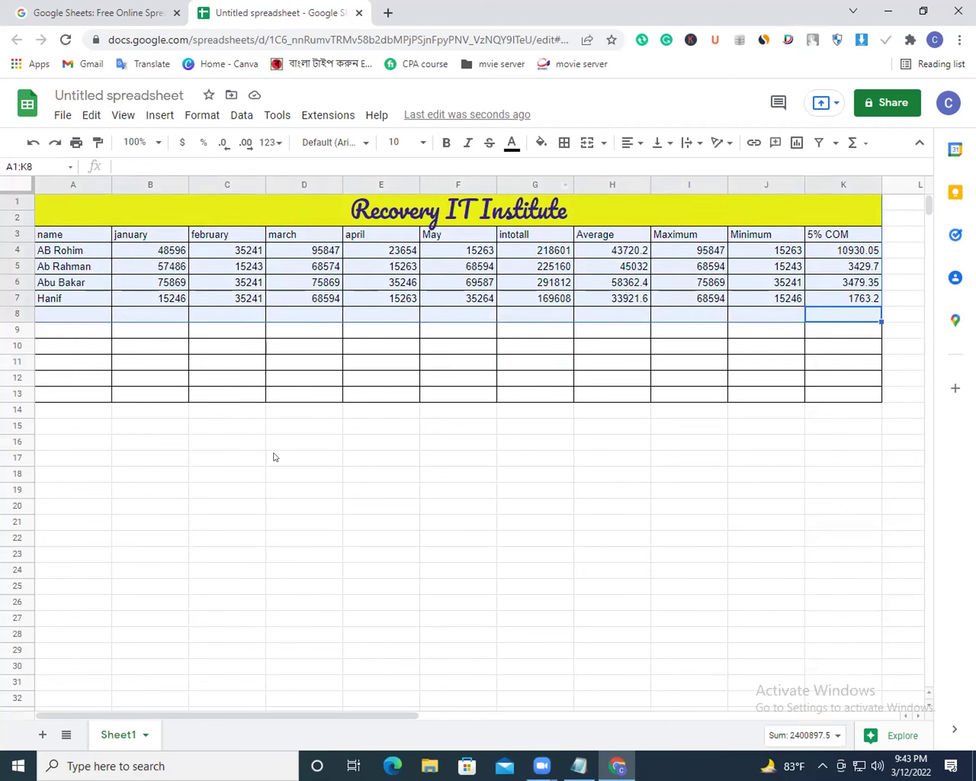
left_click(792, 142)
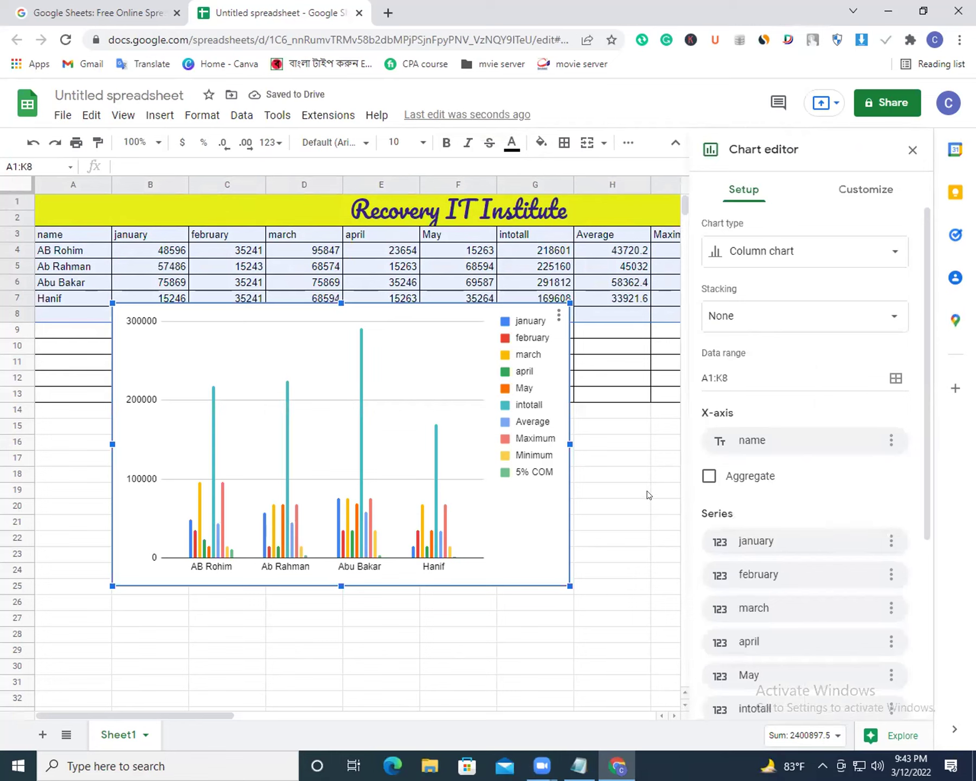
Try pie, doughnut, 3D pie and smooth line types, then settle on a stepped area chart.
left_click(824, 252)
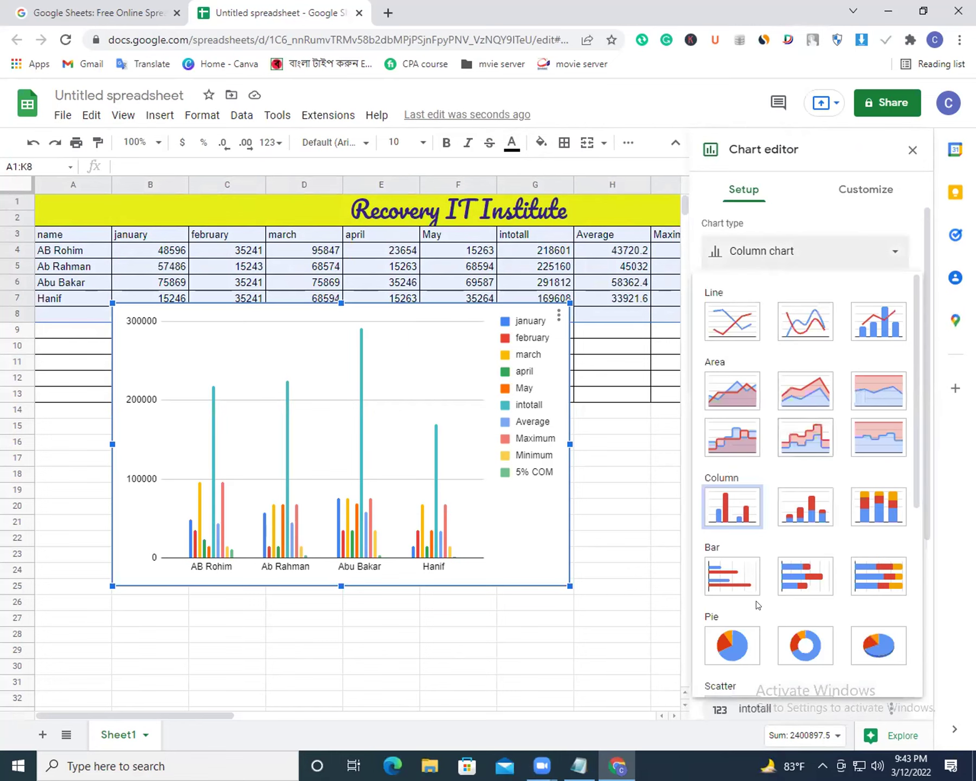
left_click(724, 656)
left_click(786, 253)
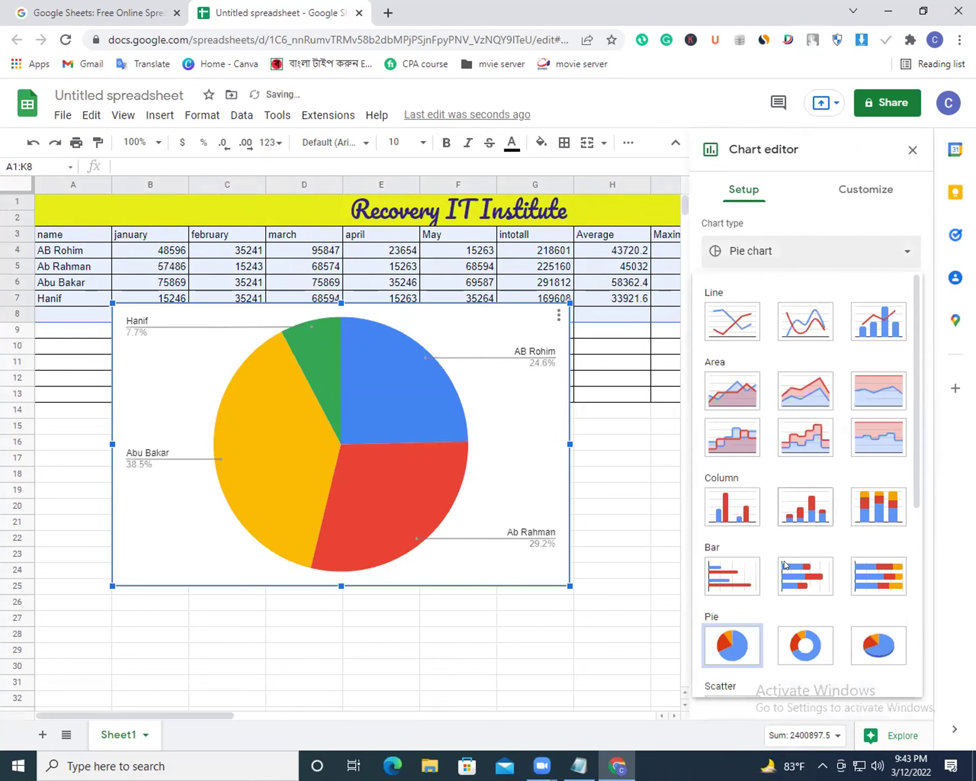
left_click(797, 650)
left_click(790, 252)
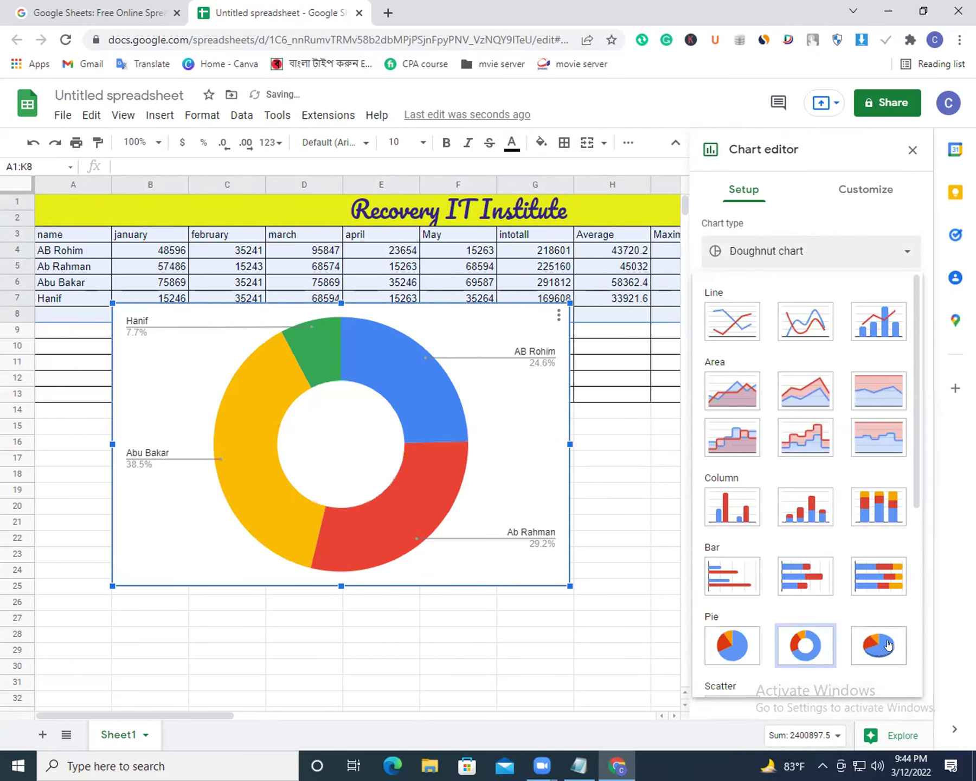
left_click(884, 645)
left_click(846, 247)
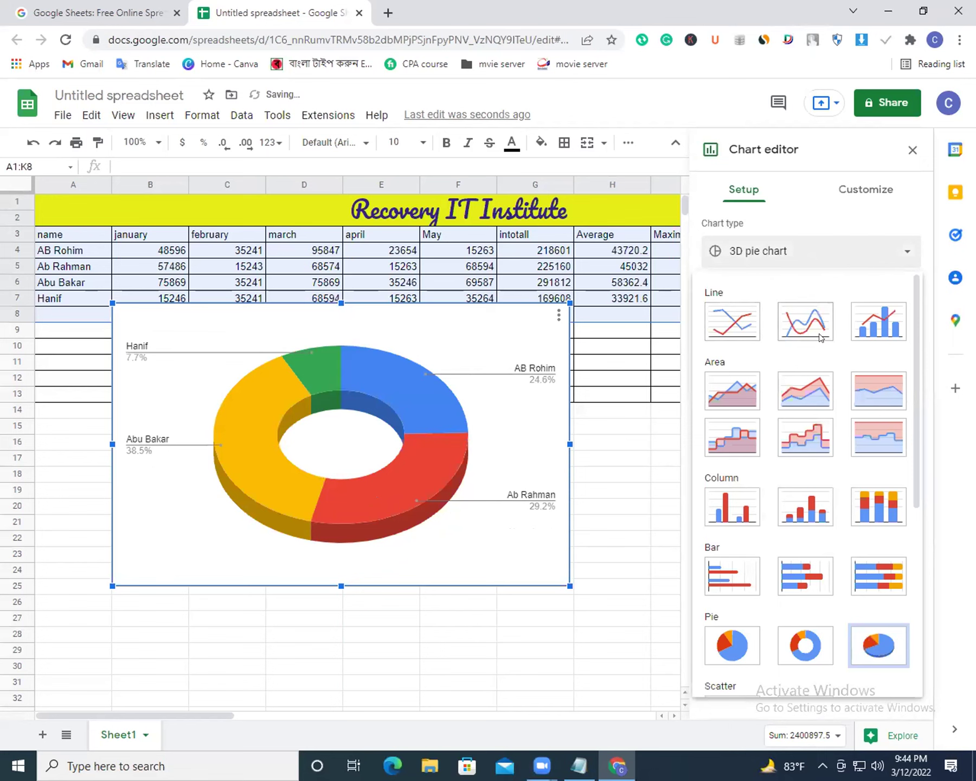
left_click(820, 338)
left_click(812, 261)
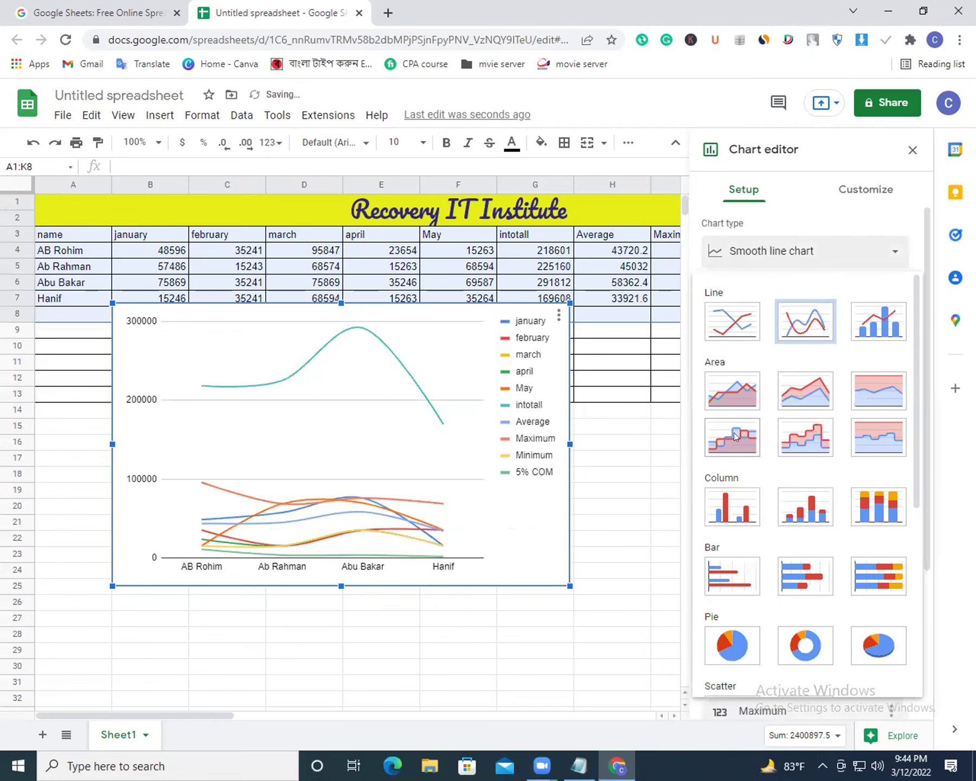
left_click(733, 436)
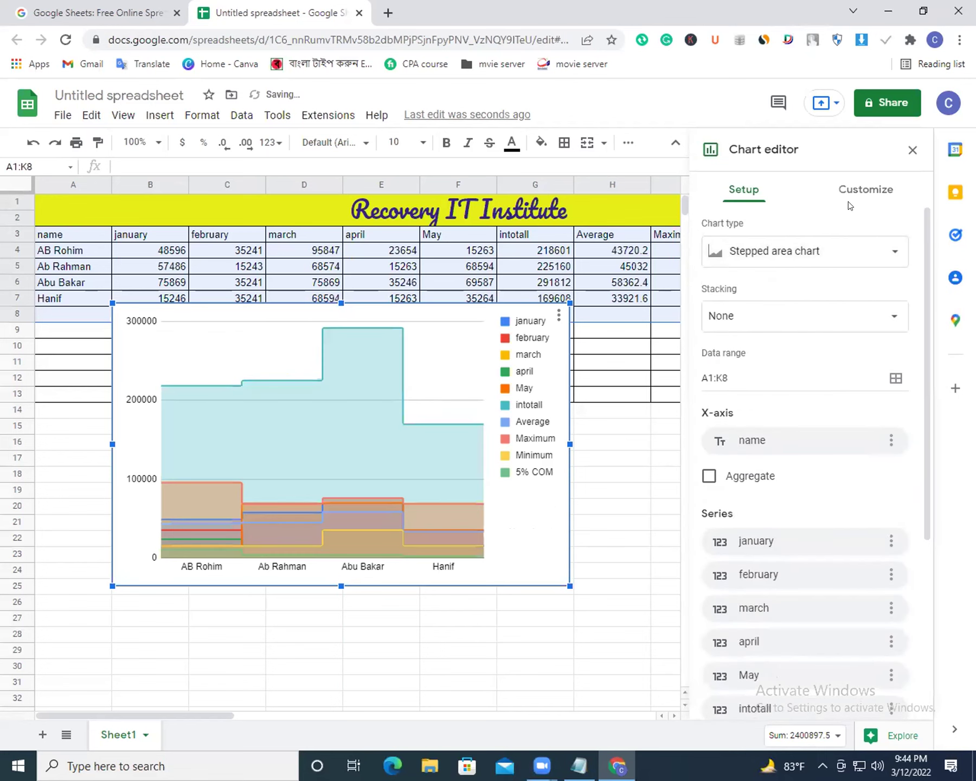
left_click(865, 189)
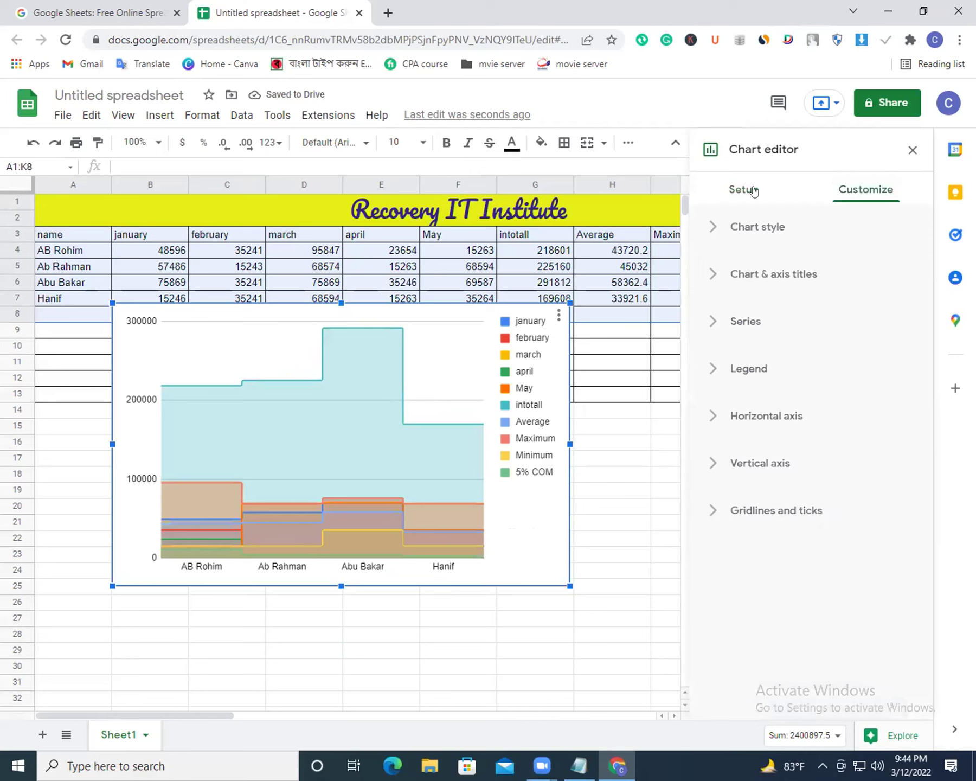
Expand and collapse the Chart style, Chart & axis titles and Series customisation sections.
left_click(785, 226)
left_click(784, 226)
left_click(742, 275)
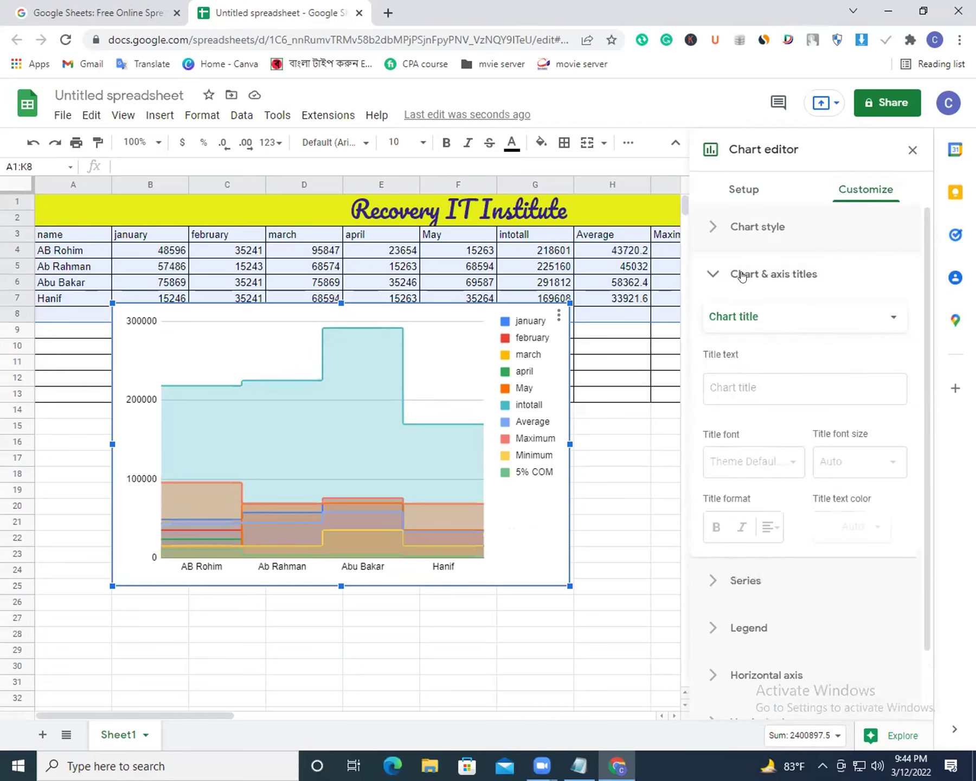
left_click(801, 275)
left_click(758, 332)
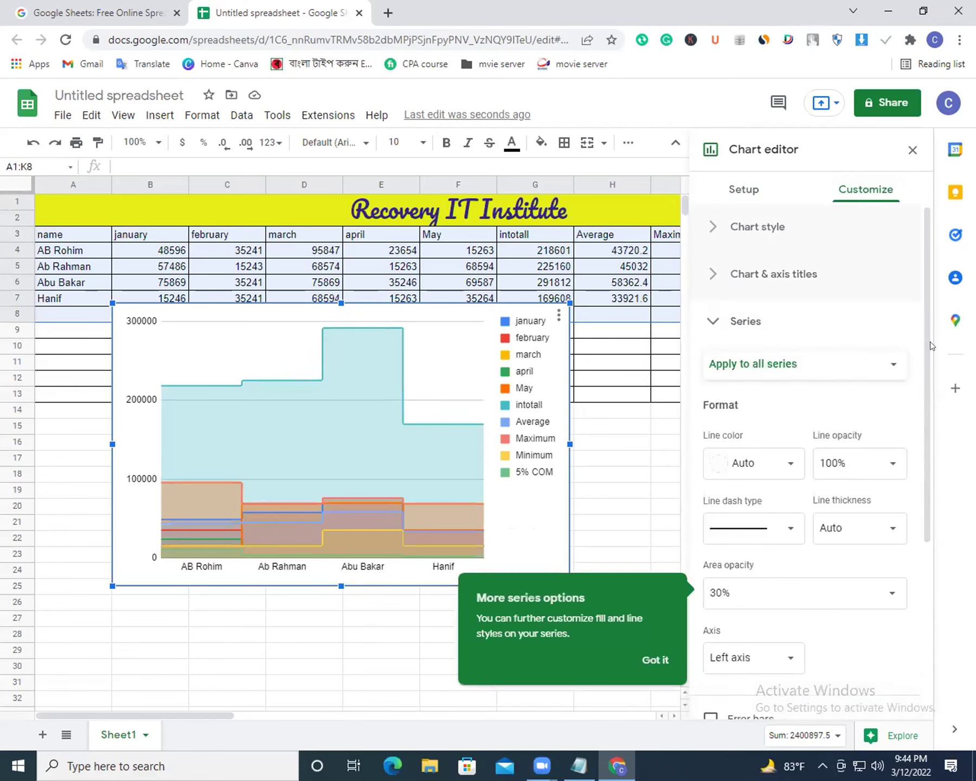
left_click(653, 661)
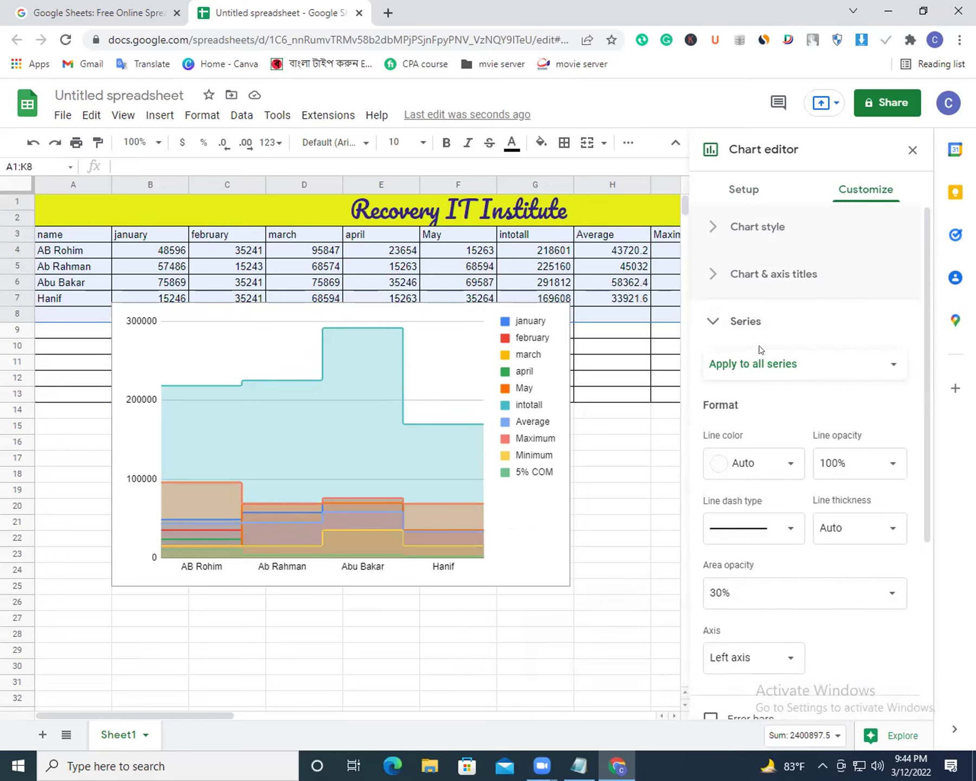
left_click(753, 324)
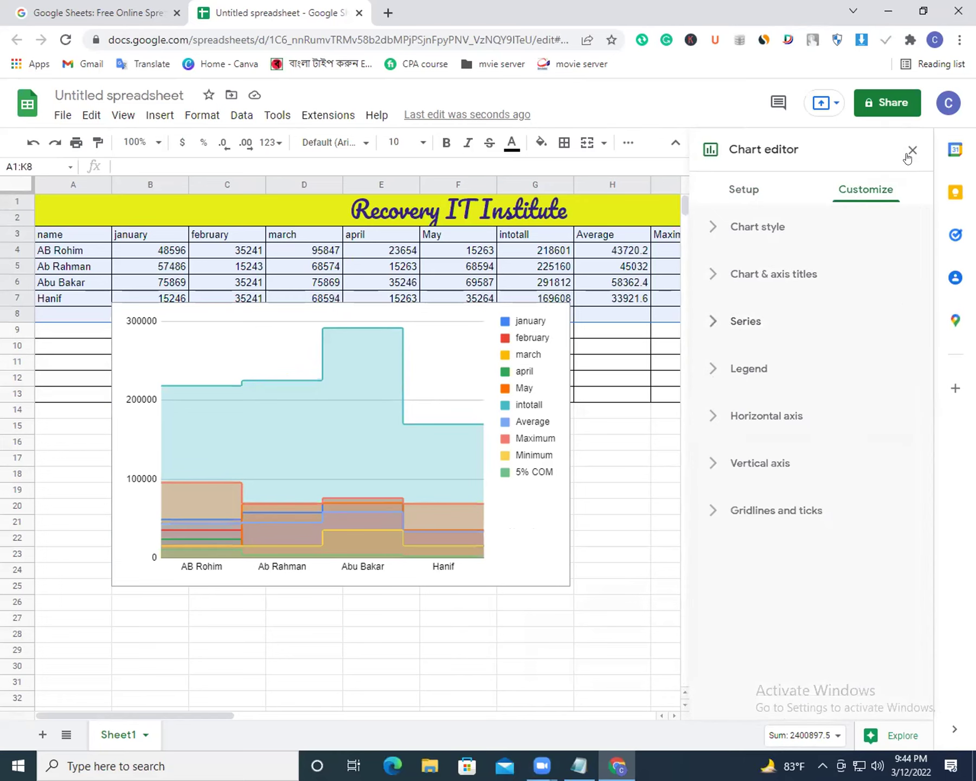
Reopen the chart editor from the chart's menu and change the chart to a pie chart.
left_click(910, 152)
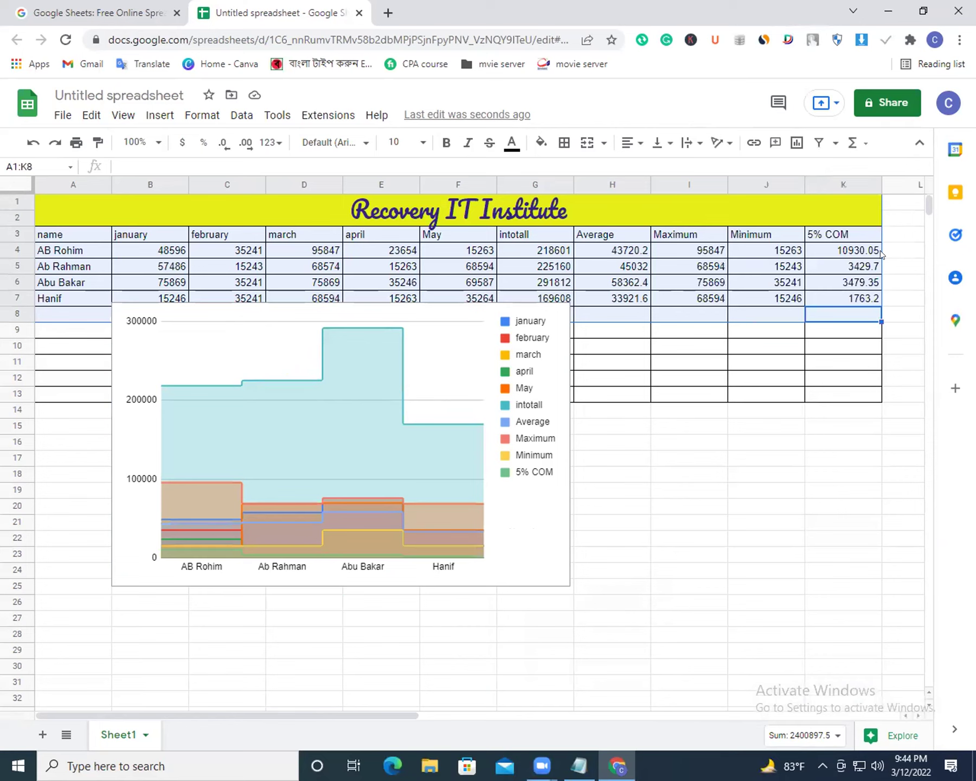
left_click(440, 414)
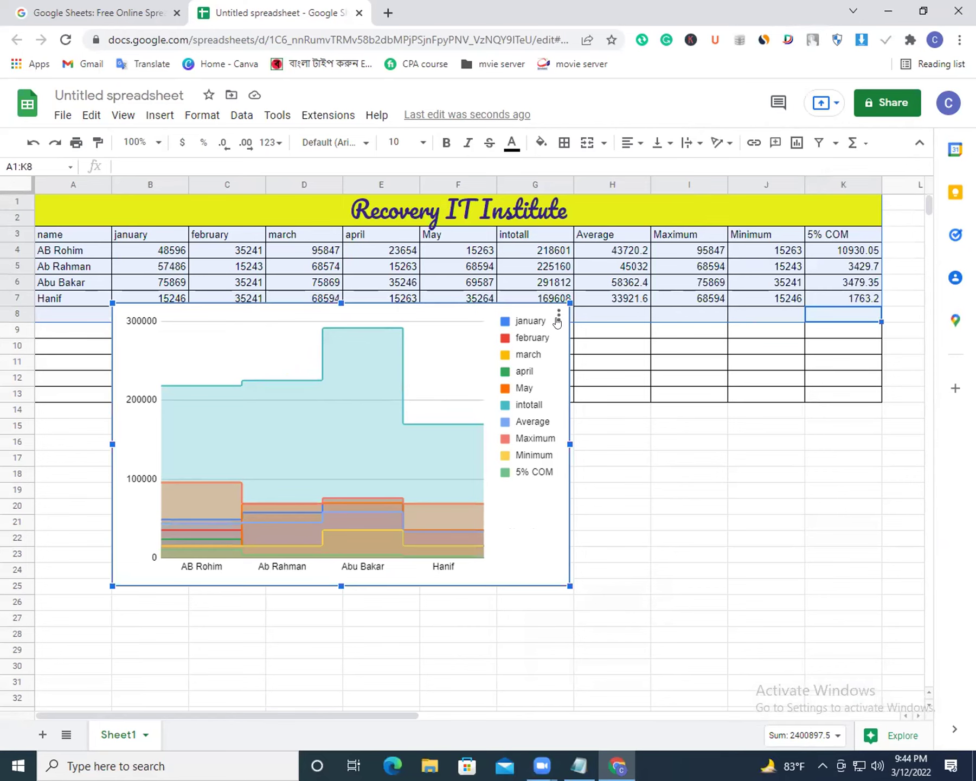
left_click(559, 316)
left_click(577, 337)
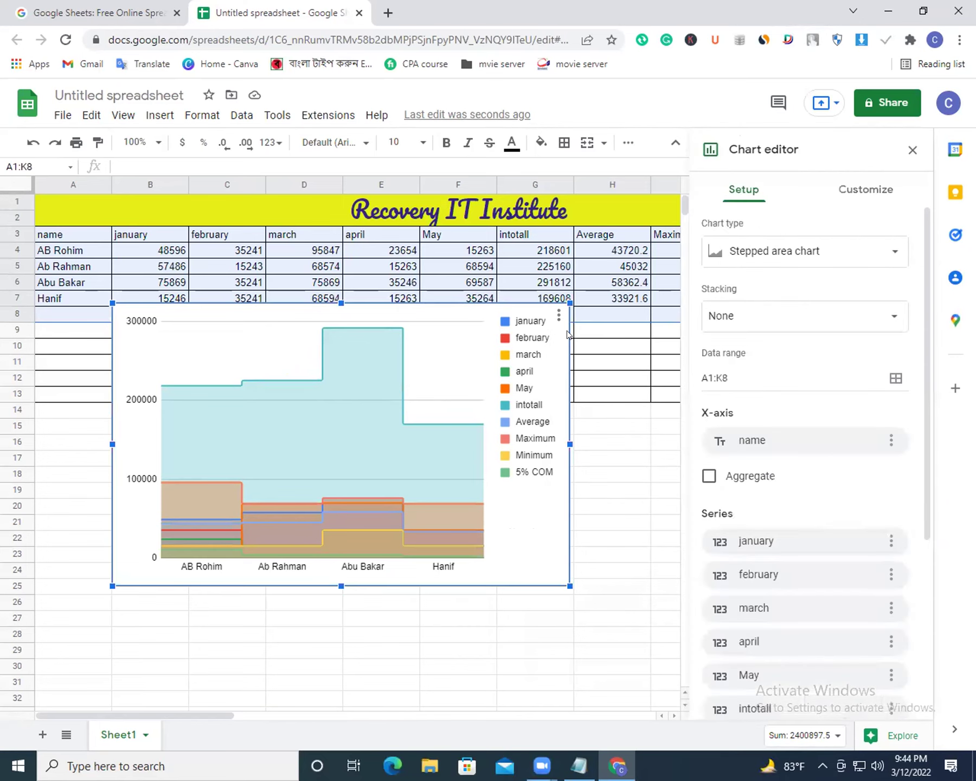
left_click(822, 259)
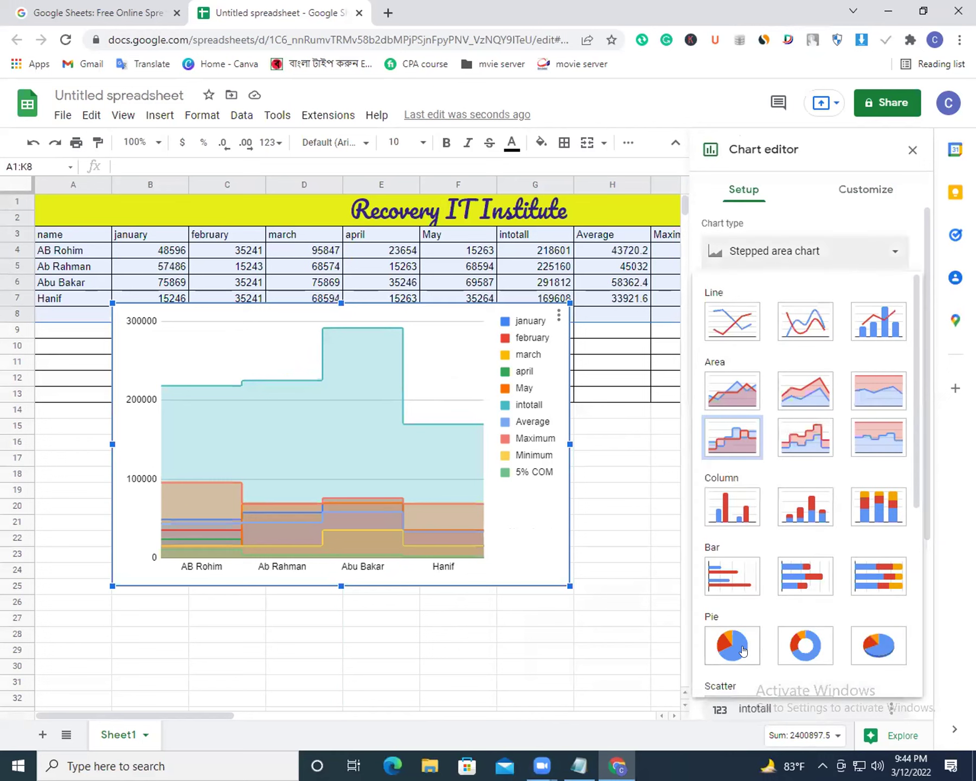
left_click(740, 646)
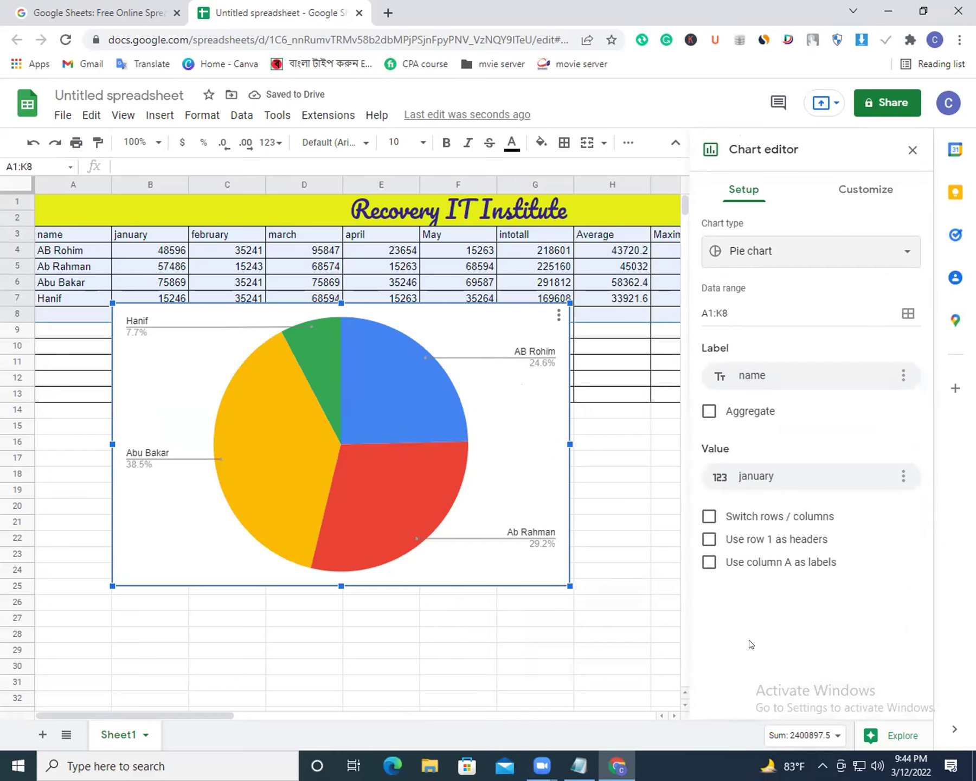
Close the chart editor and delete the pie chart.
left_click(912, 151)
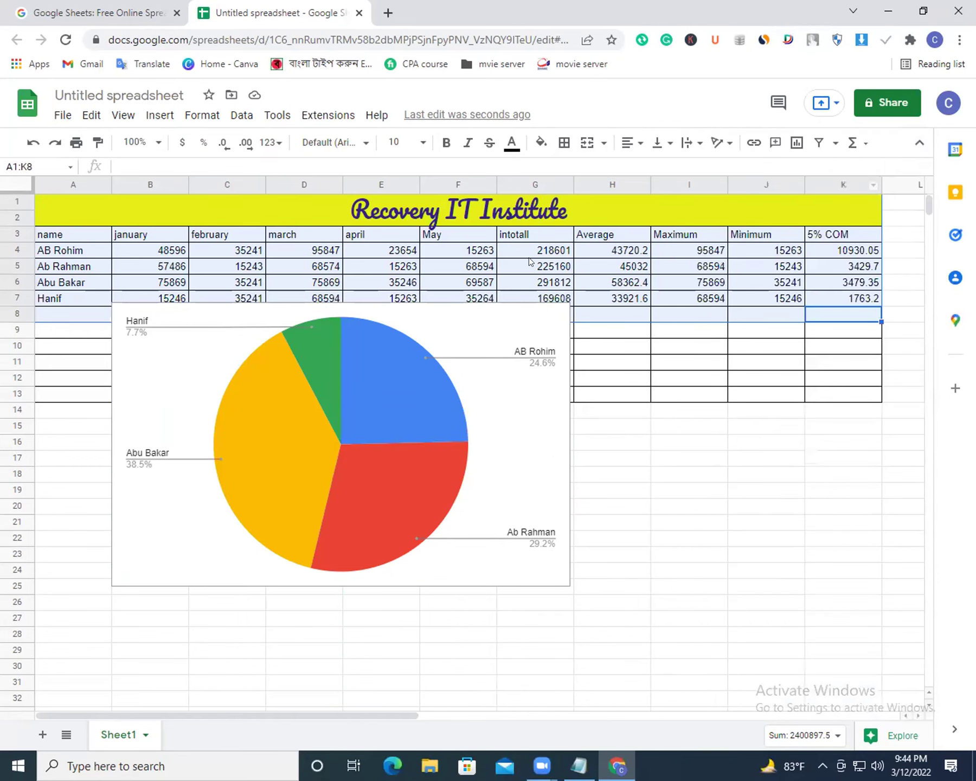
left_click(453, 432)
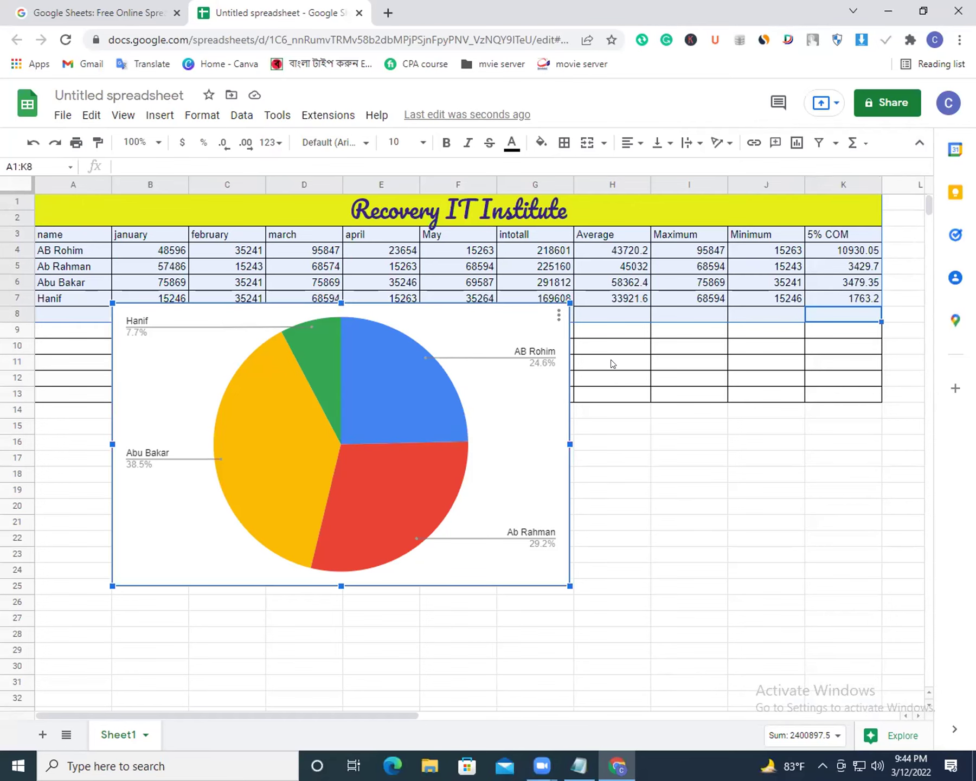
key("Delete")
left_click(740, 330)
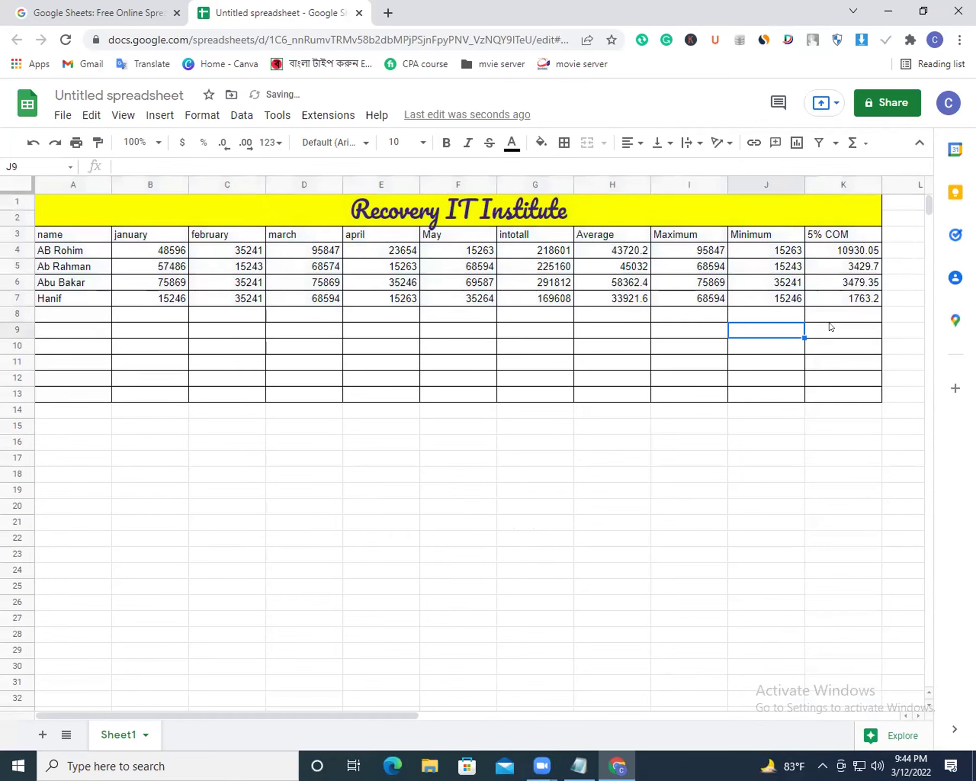
left_click(833, 332)
left_click(810, 346)
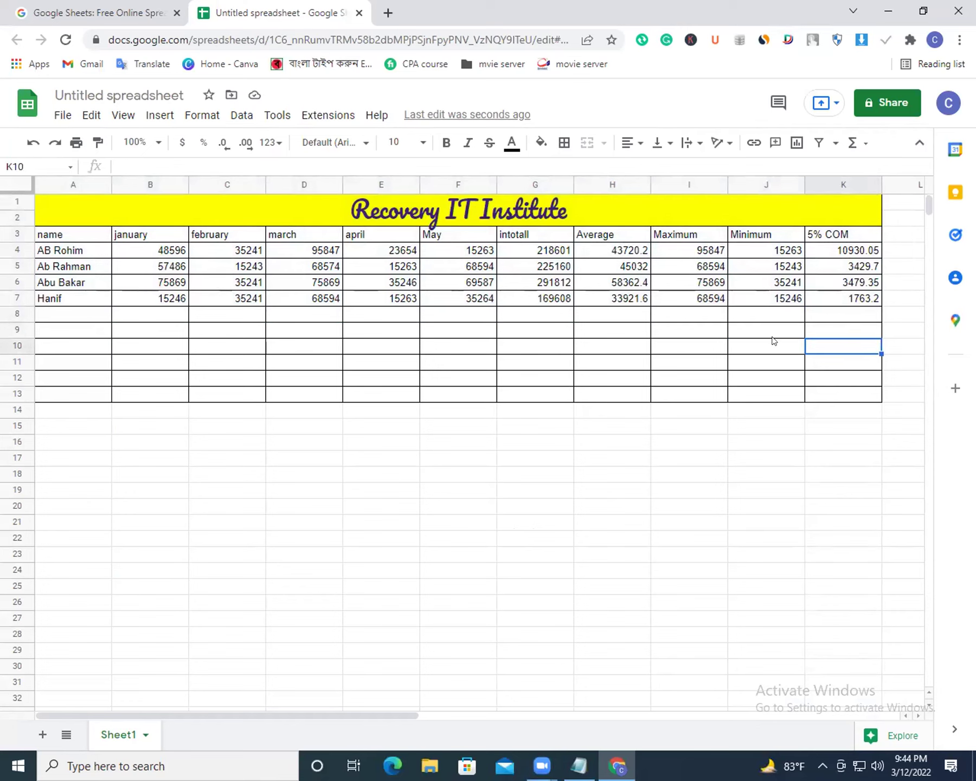
left_click(760, 349)
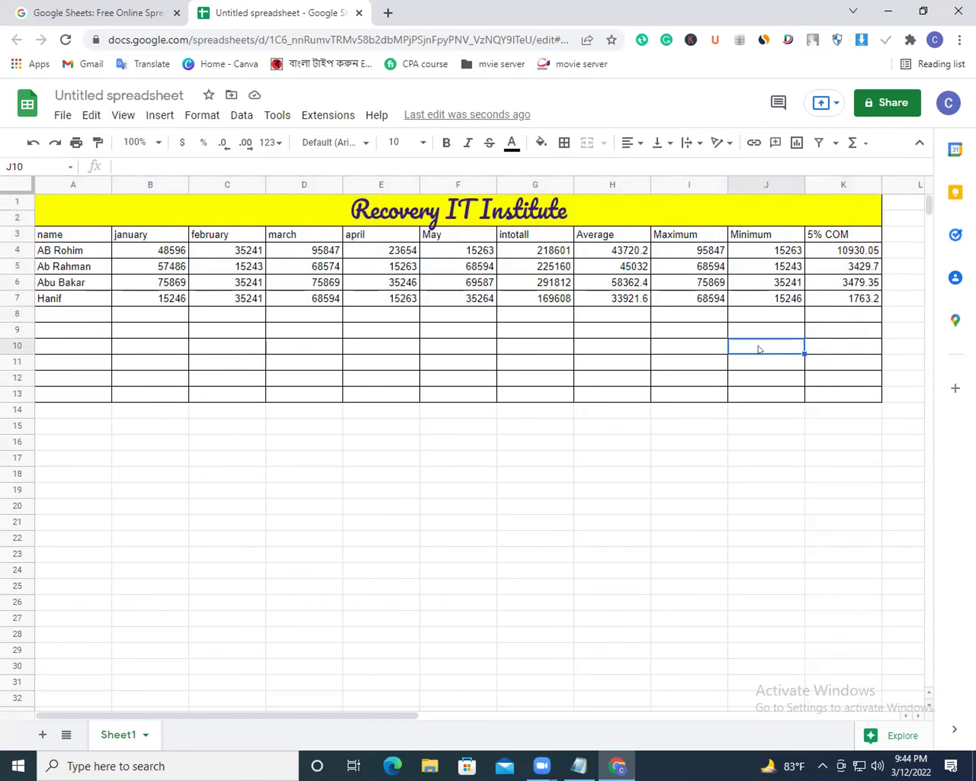
left_click(885, 349)
left_click(798, 348)
left_click(897, 346)
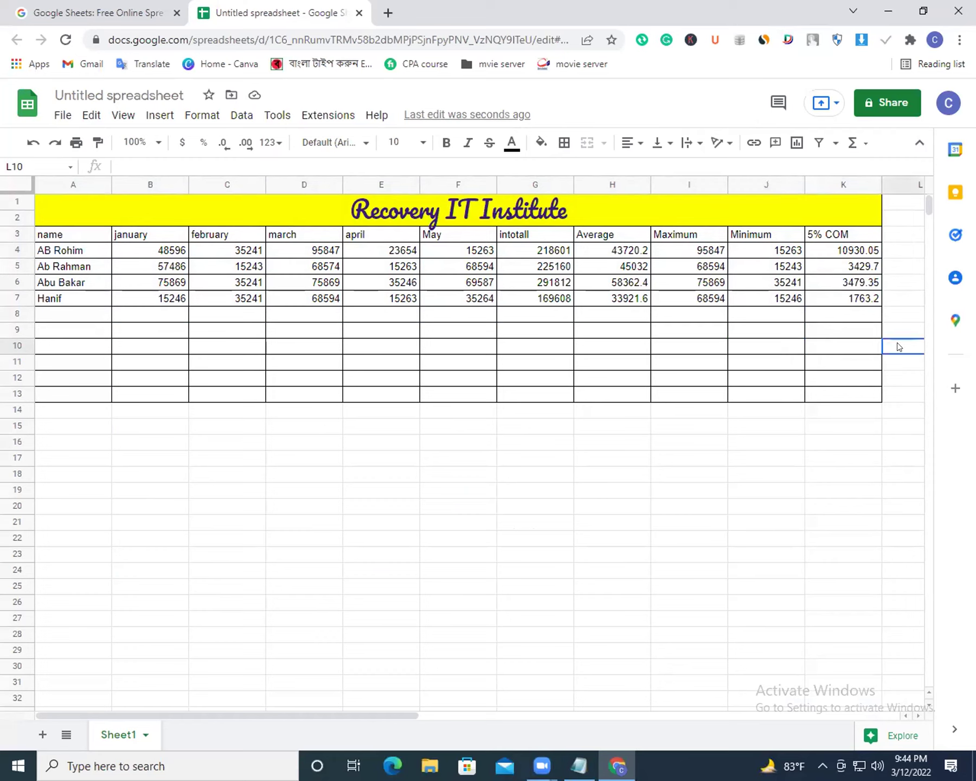
left_click_drag(908, 212, 915, 395)
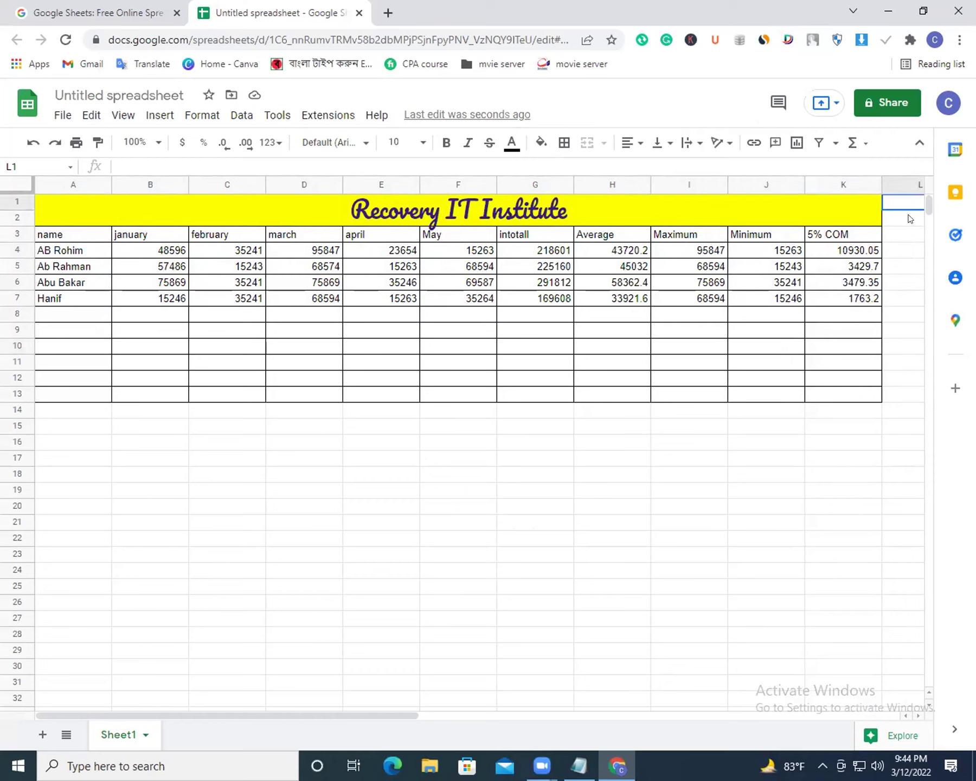
left_click(907, 347)
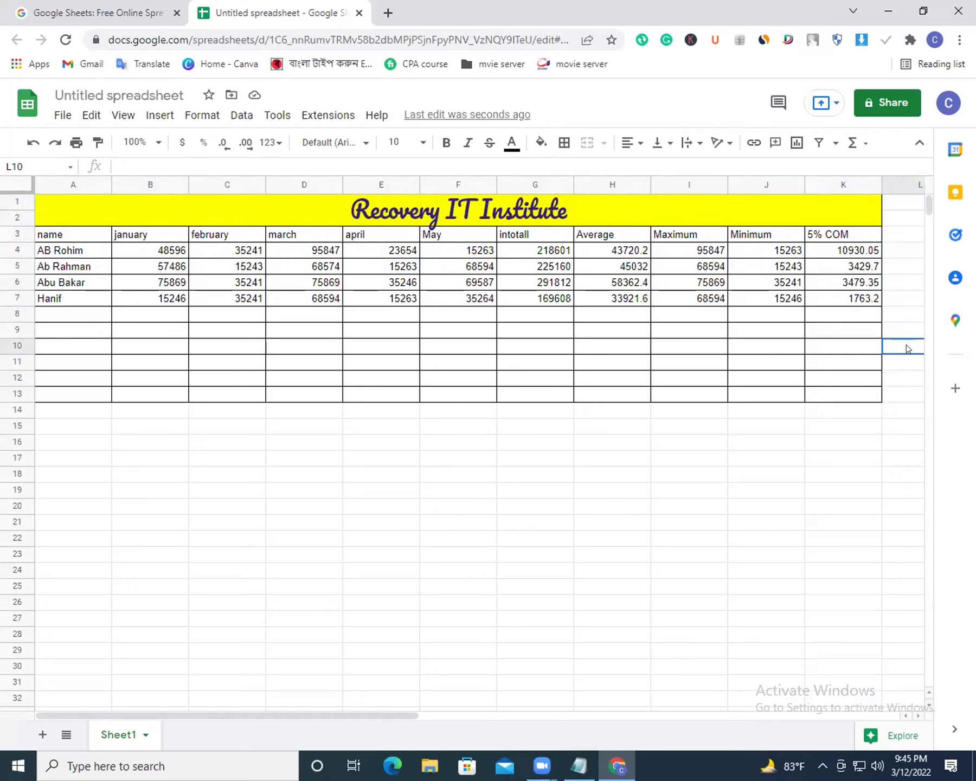
left_click_drag(905, 202, 906, 263)
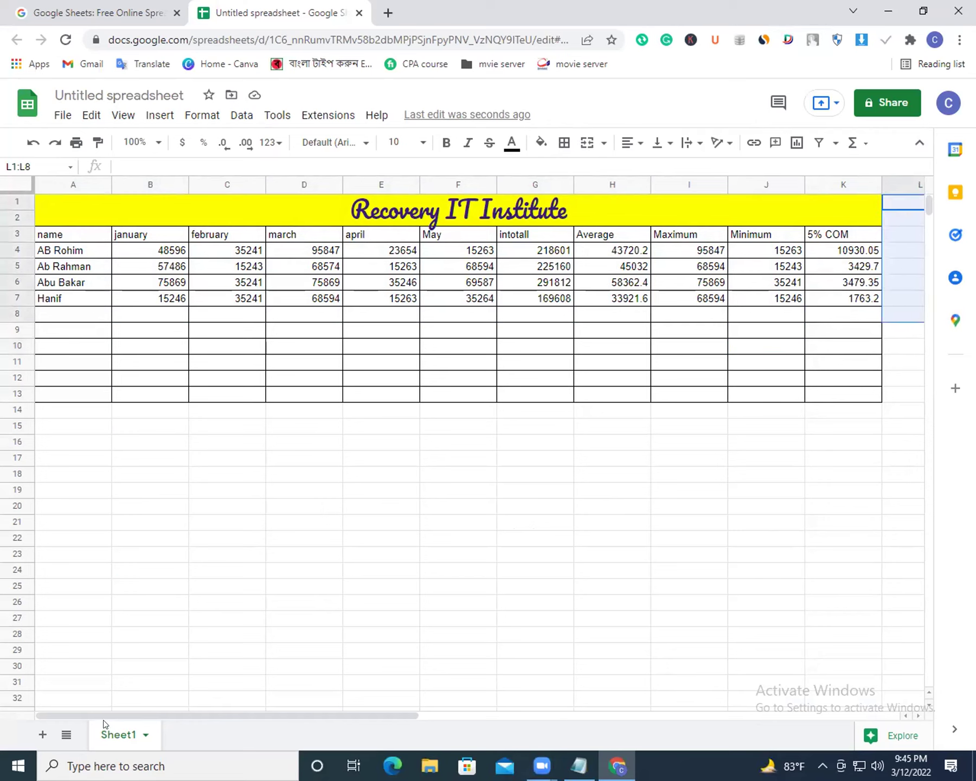
left_click_drag(103, 714, 139, 714)
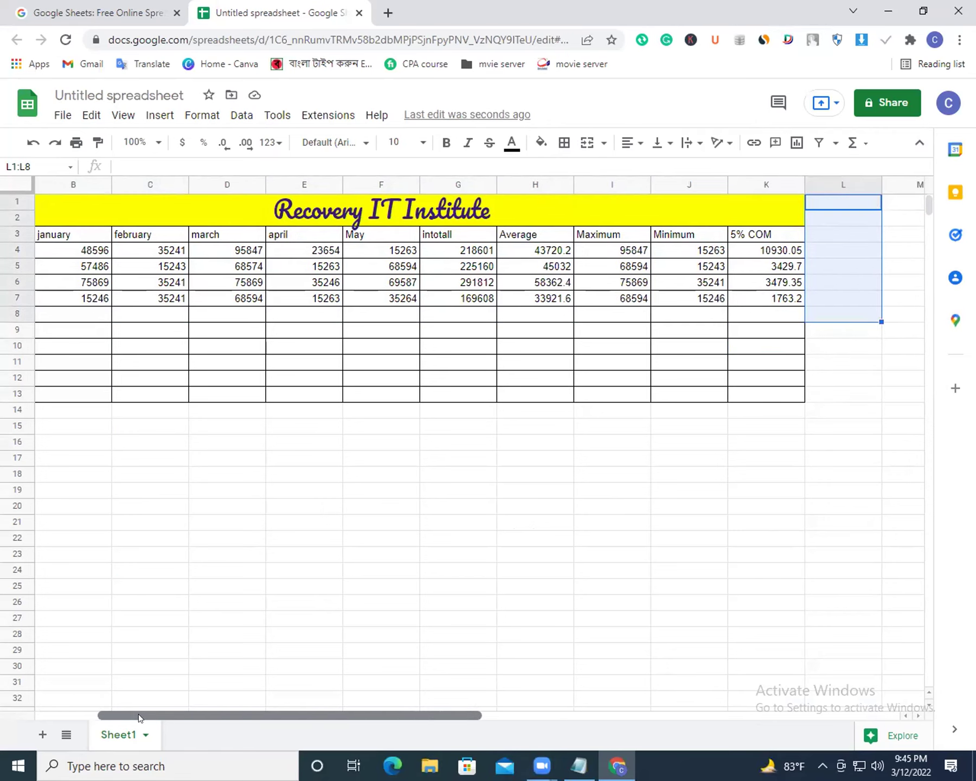
left_click(855, 360)
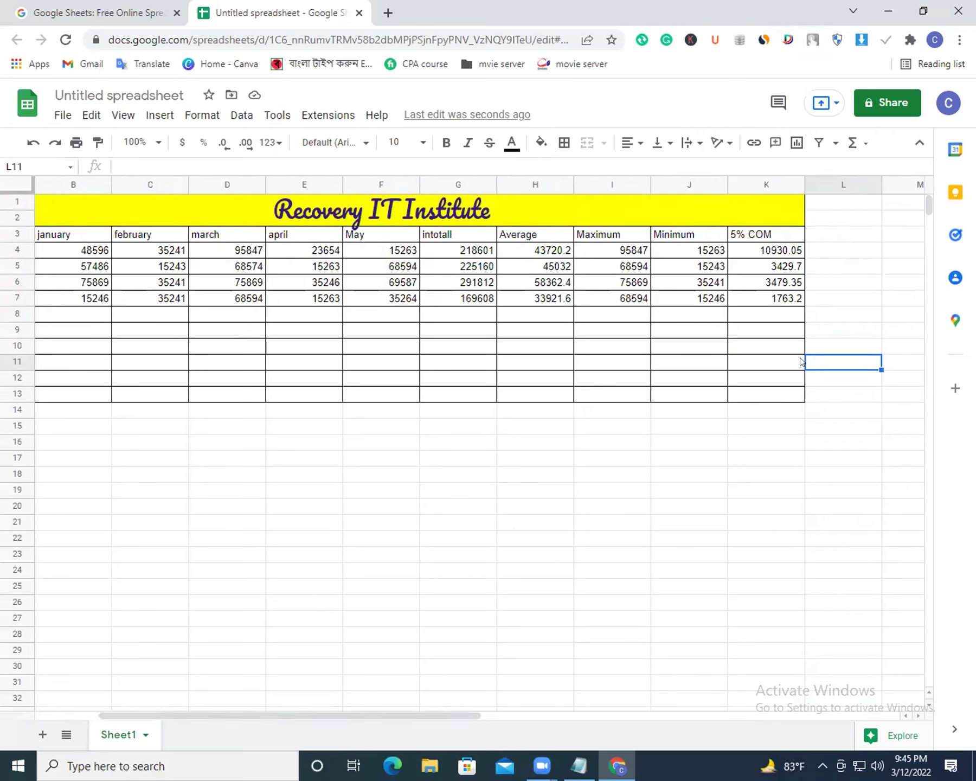
left_click(769, 362)
left_click(702, 362)
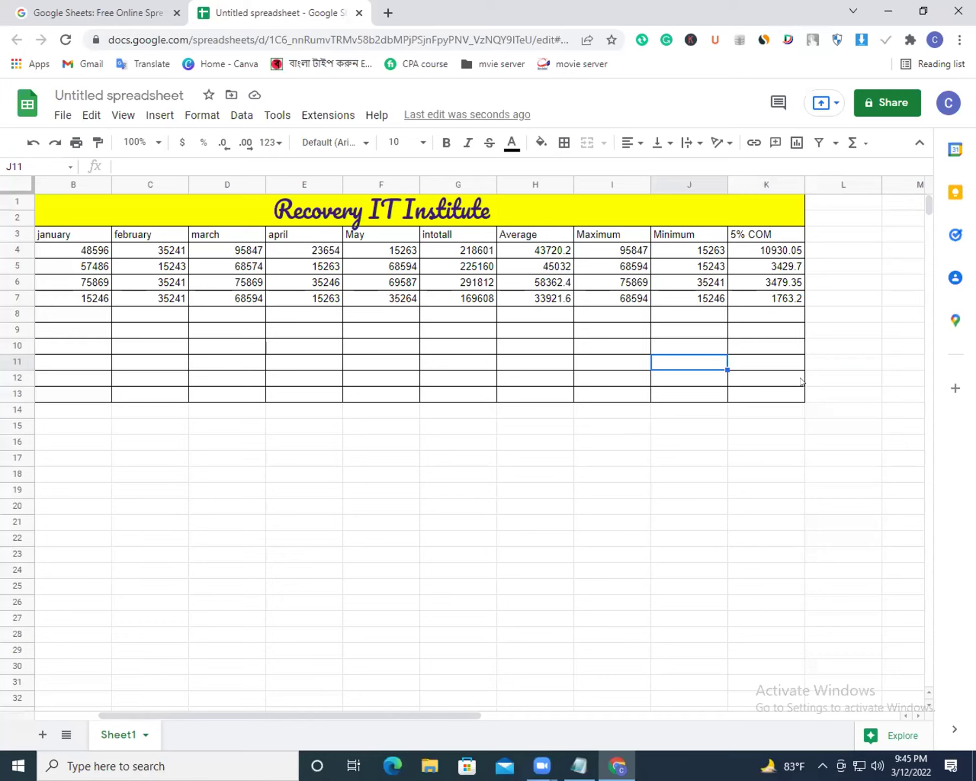
left_click(837, 365)
left_click(774, 363)
left_click(703, 360)
Insert a blank column right of Minimum and another beside 5% COM.
left_click(158, 116)
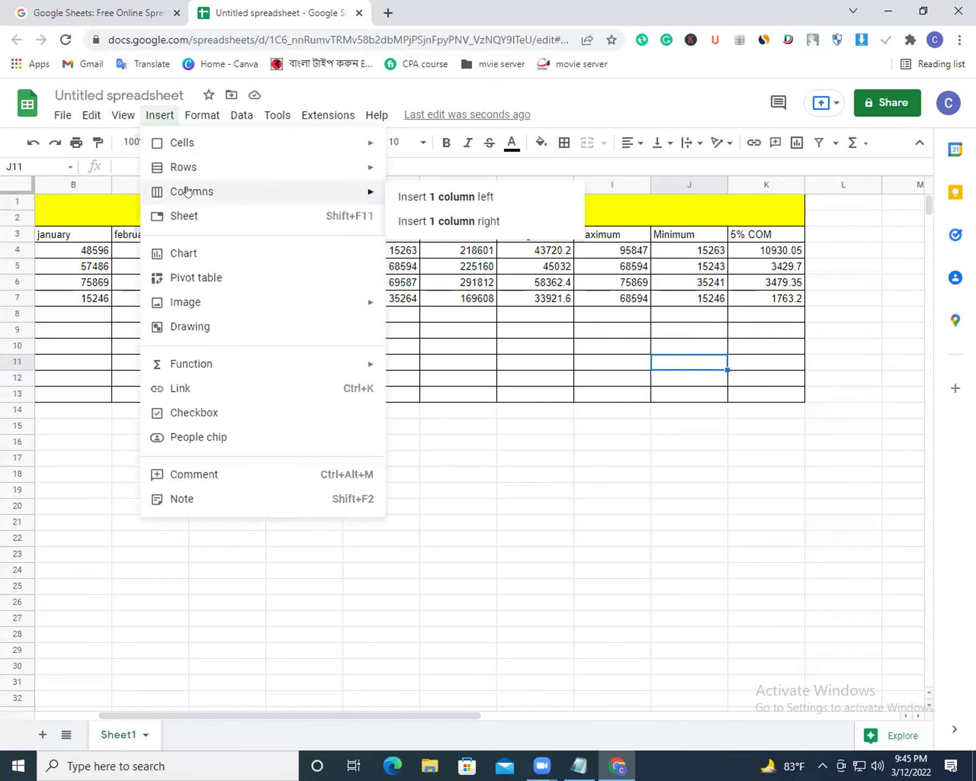
mouse_move(191, 191)
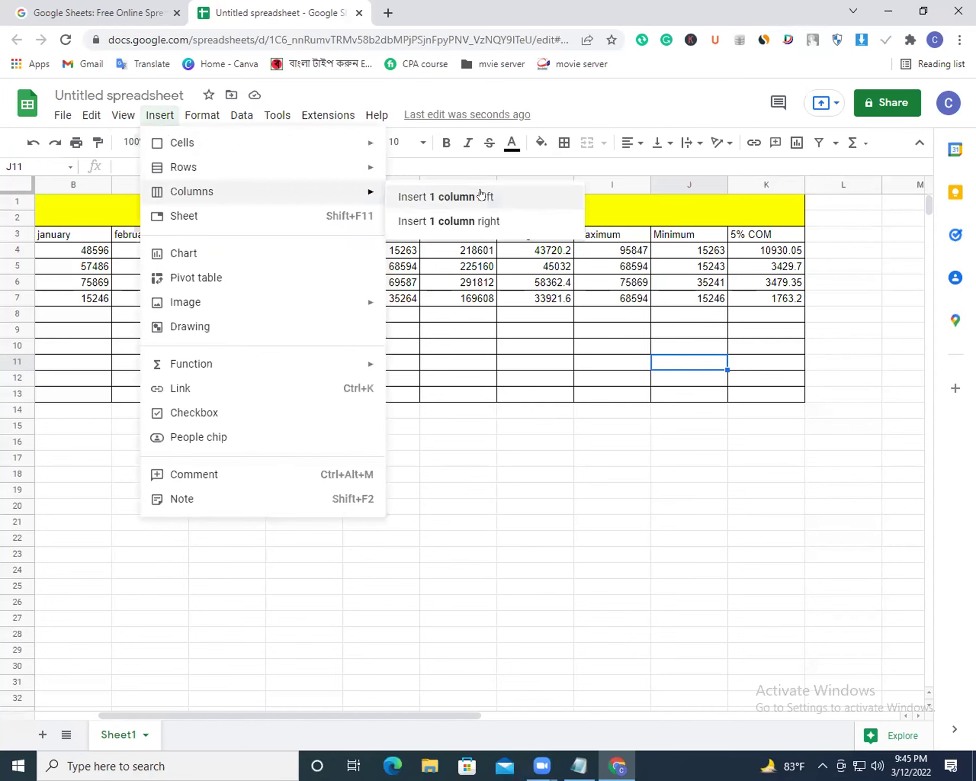
left_click(449, 221)
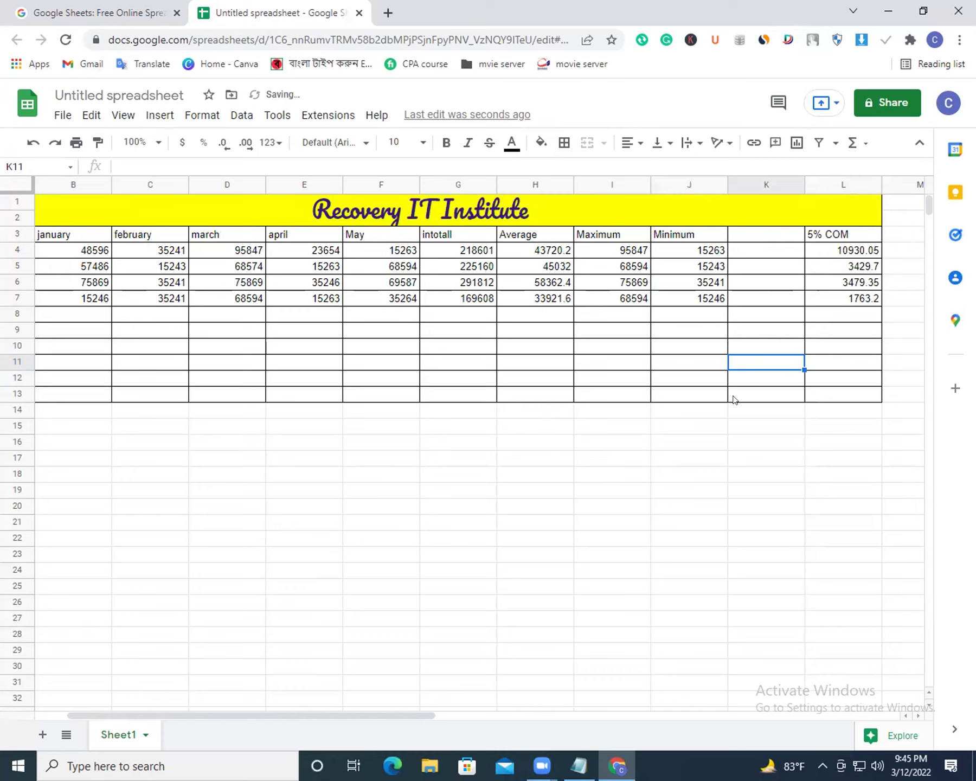
left_click(835, 361)
left_click(123, 115)
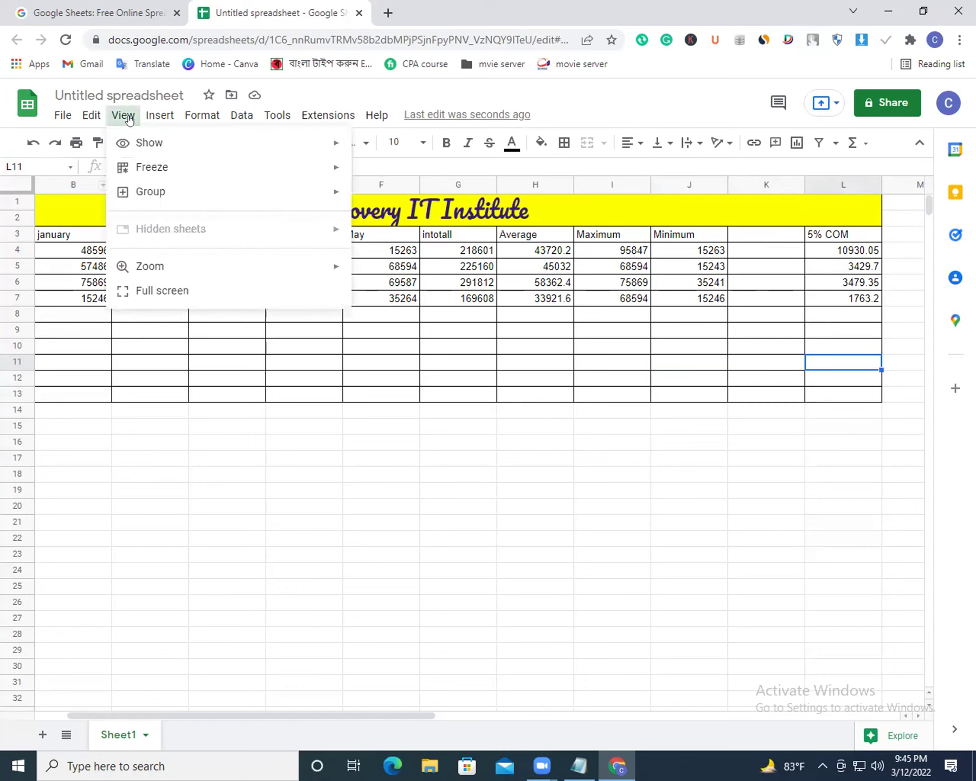
mouse_move(191, 191)
left_click(456, 221)
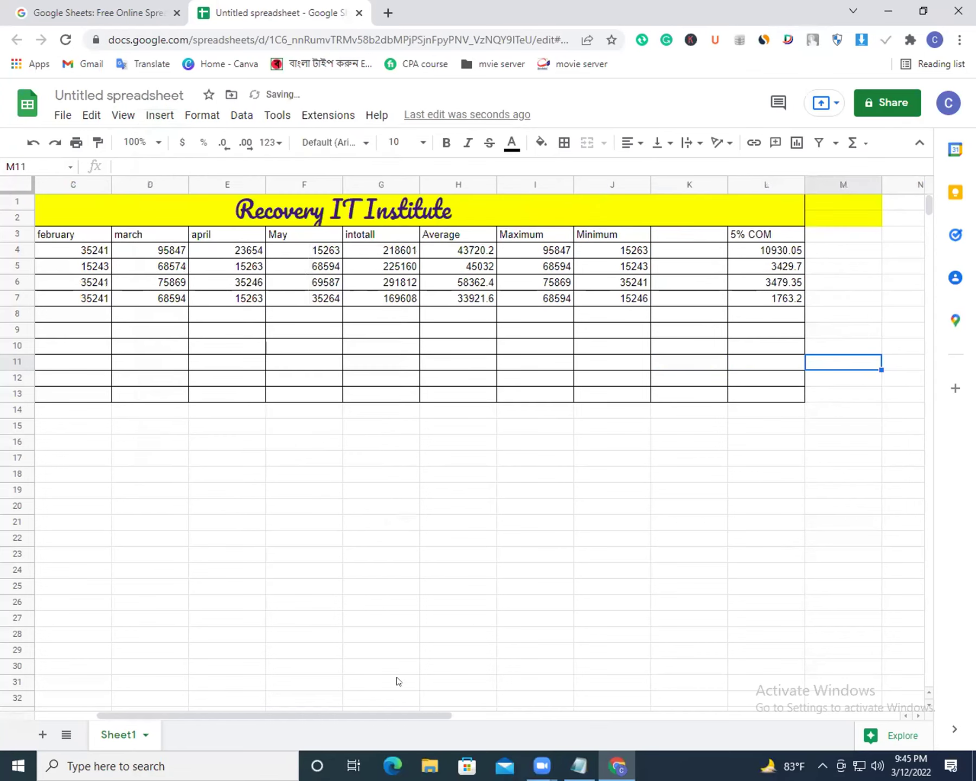
Select cells K11 through K14 in the new empty column.
left_click(721, 377)
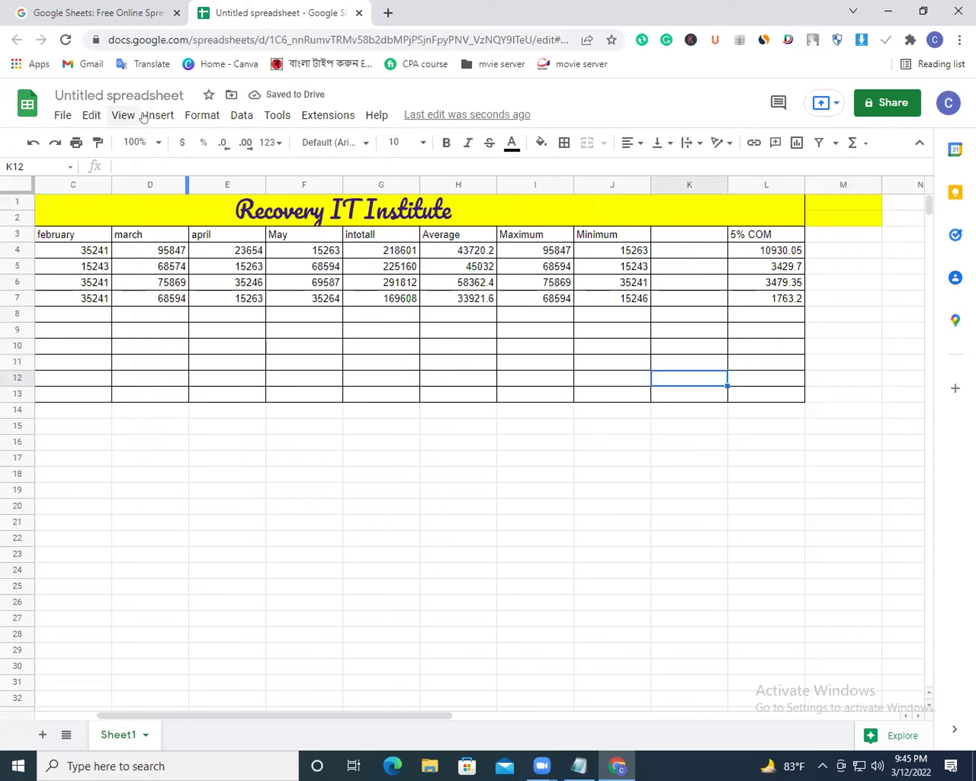
left_click(686, 419)
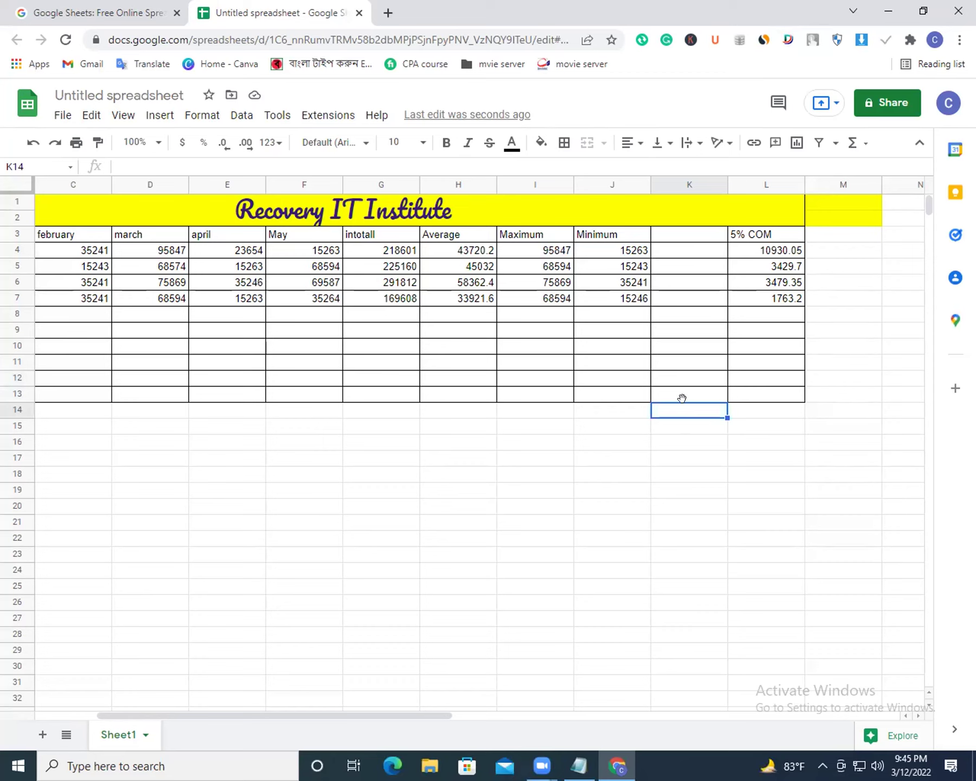
left_click(687, 398)
left_click(688, 366)
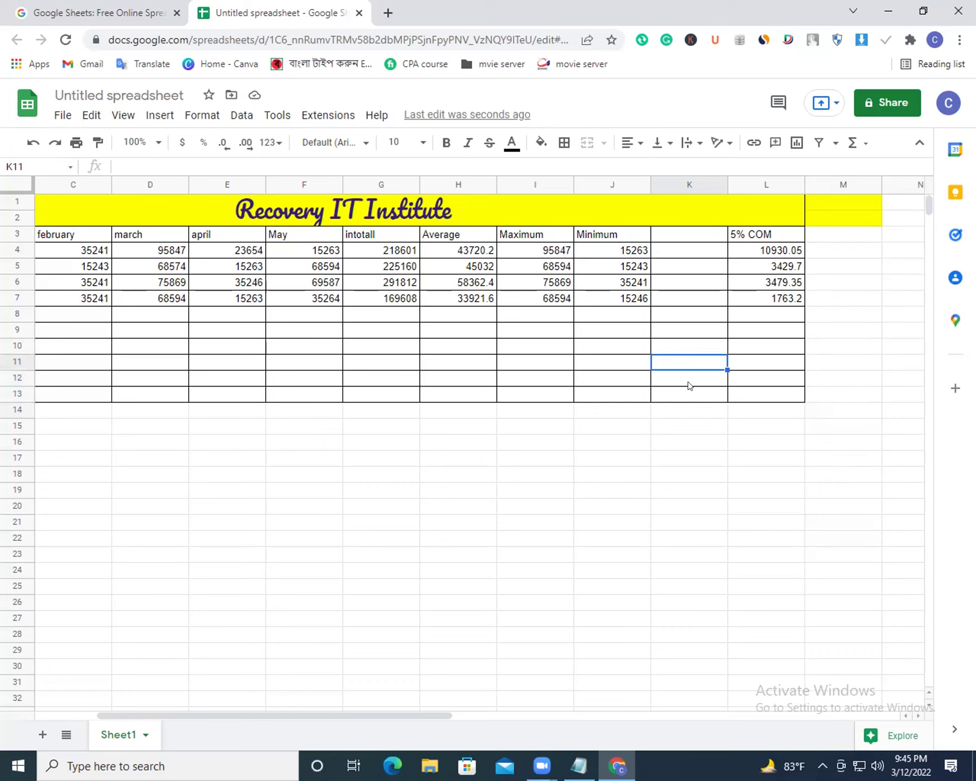
left_click(687, 382)
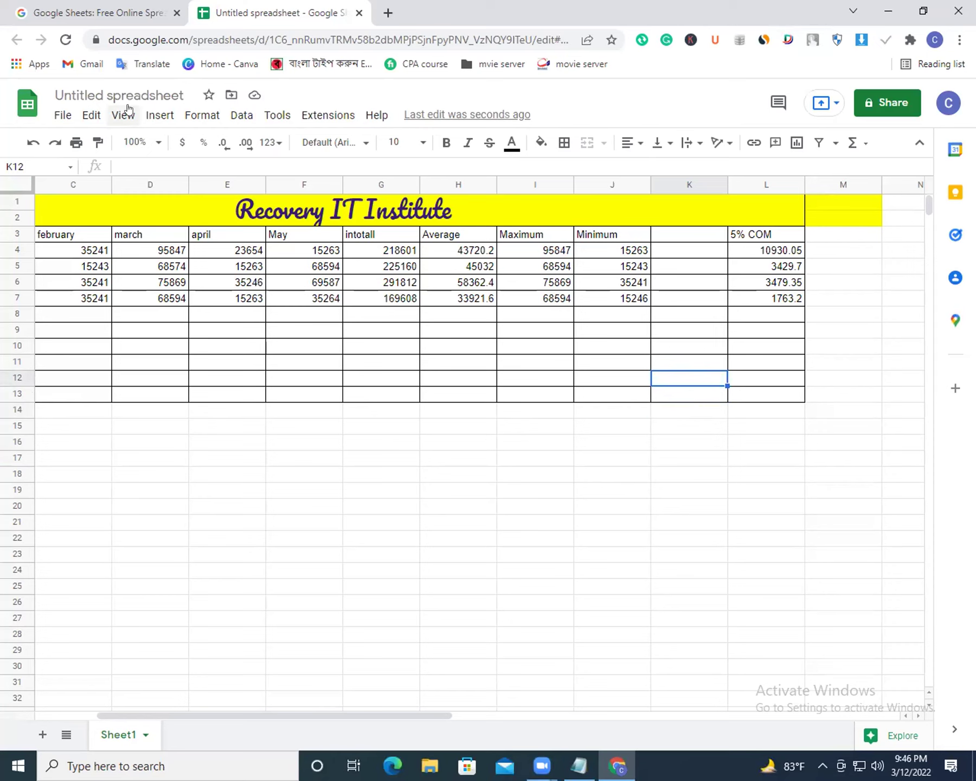
Insert a row below row 12 and shift the cells at K13 one column right.
left_click(151, 119)
mouse_move(184, 167)
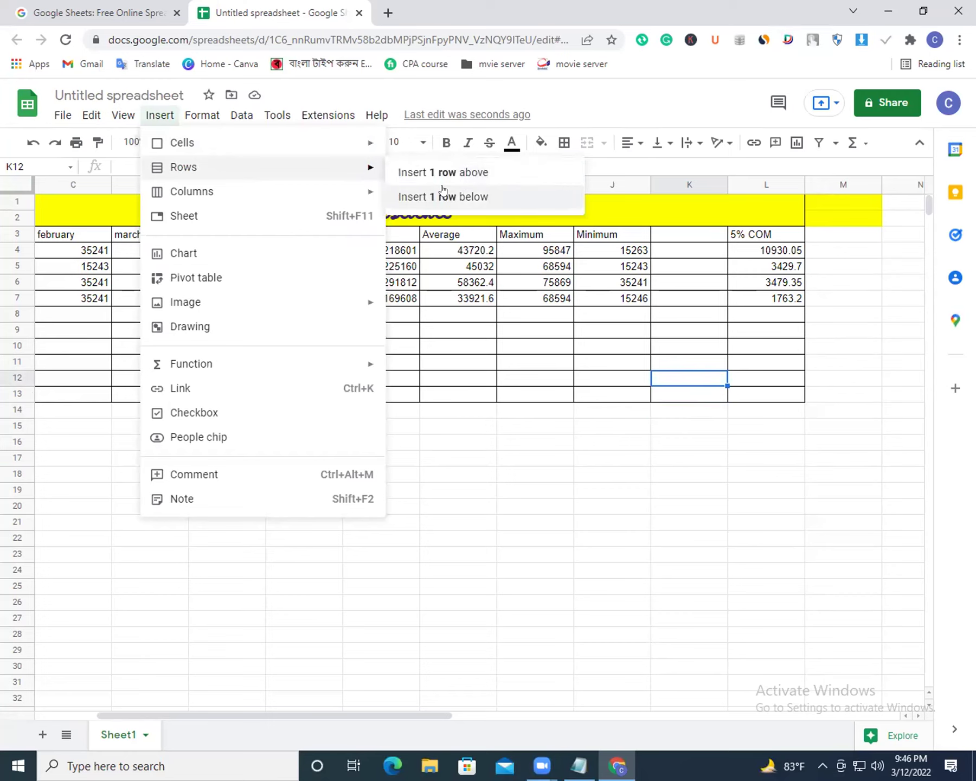
left_click(467, 199)
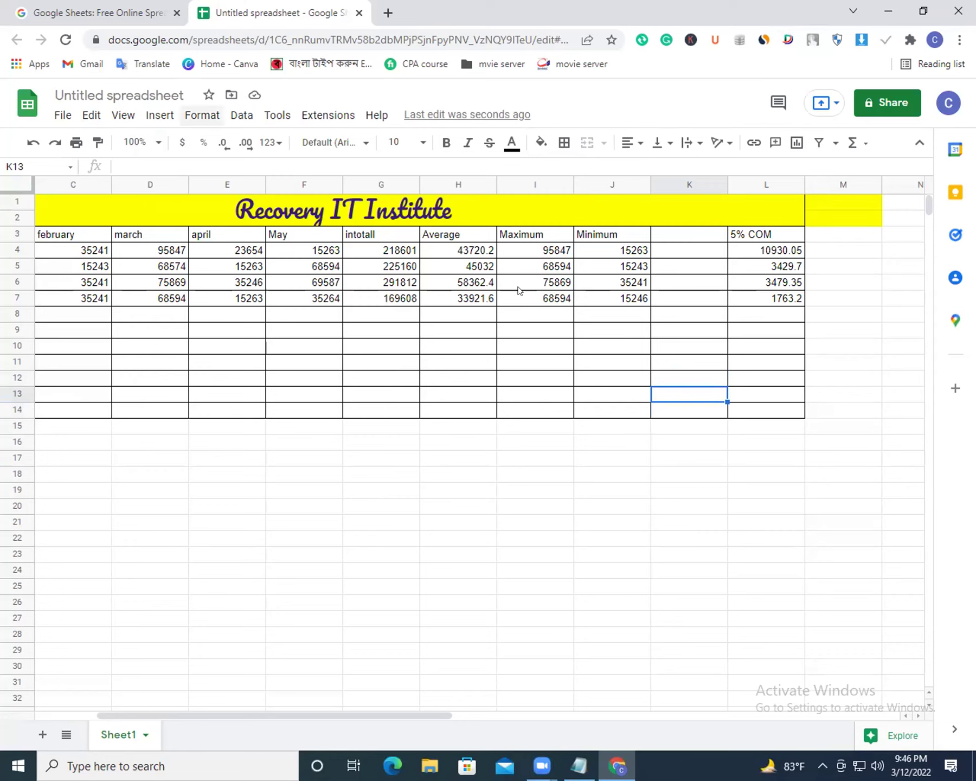
left_click(159, 115)
mouse_move(183, 142)
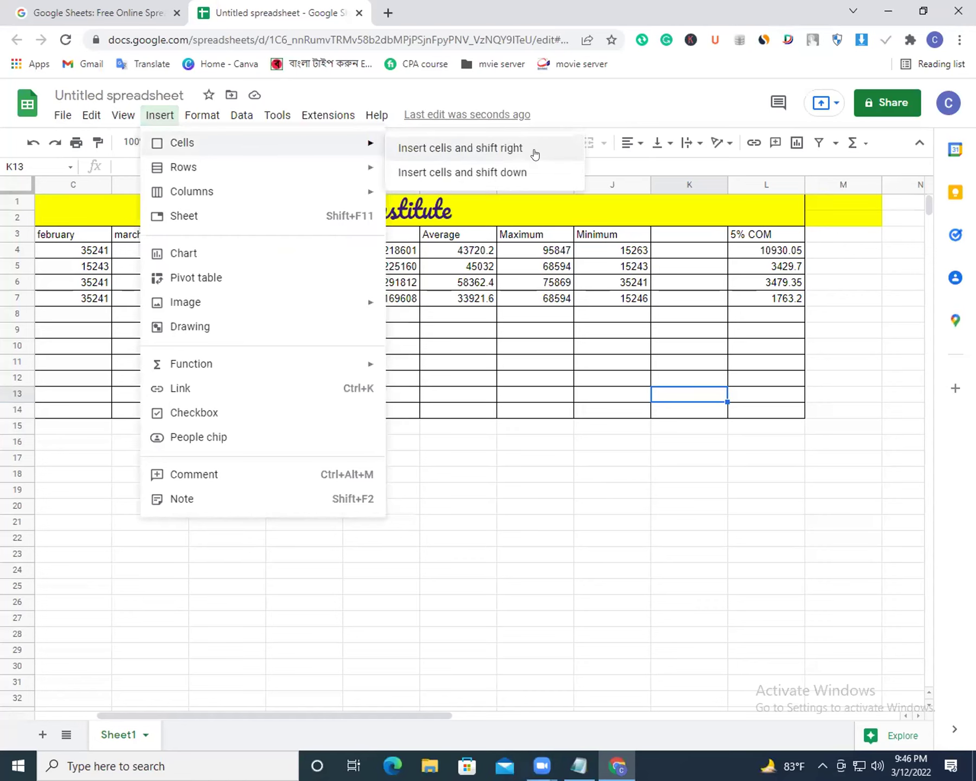
left_click(534, 154)
left_click(870, 397)
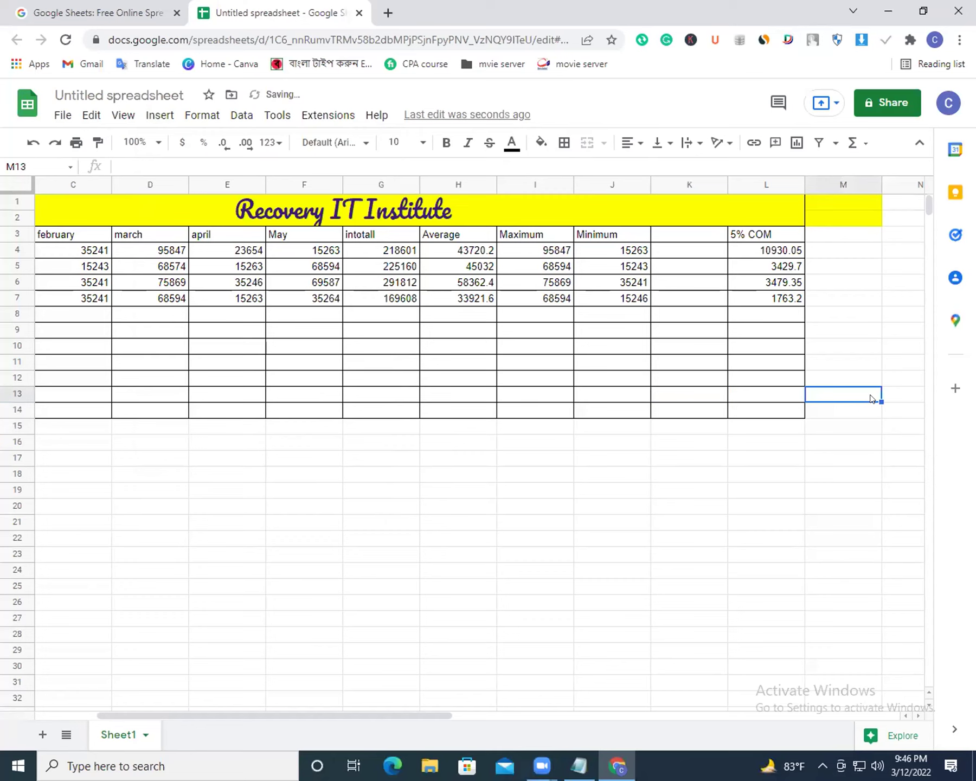
left_click(849, 363)
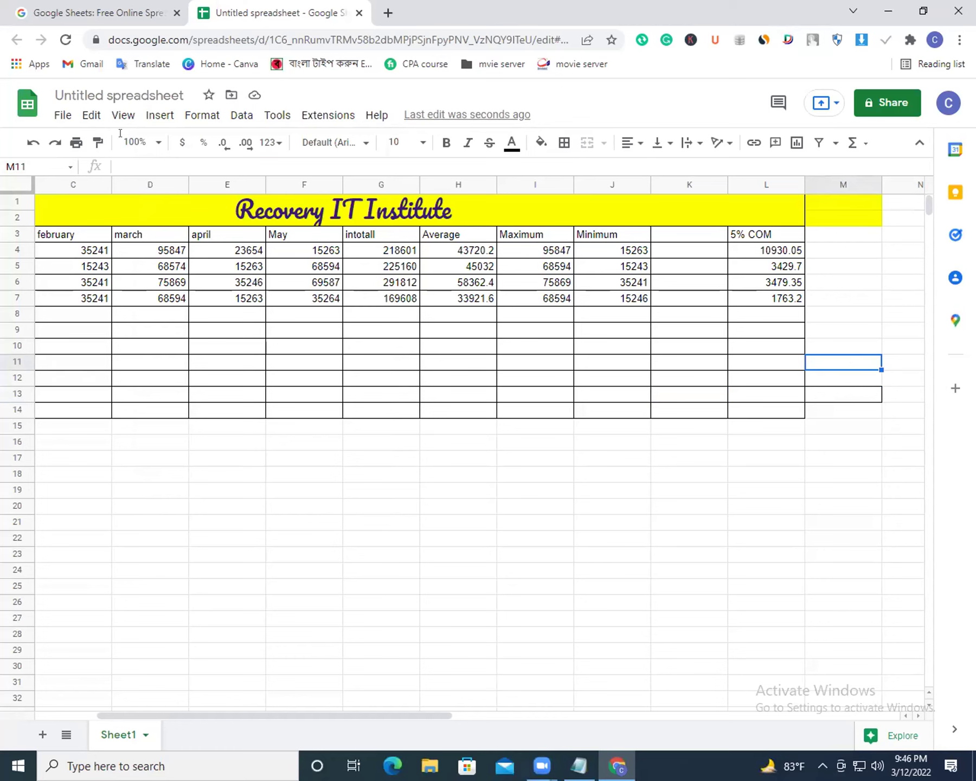
left_click(158, 115)
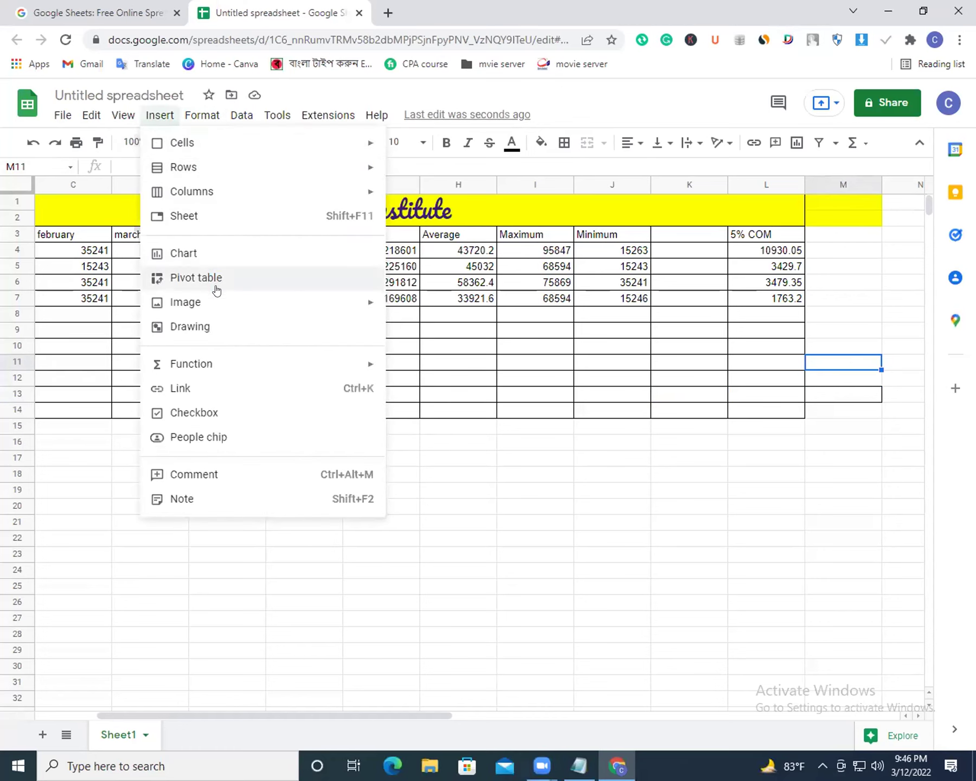
mouse_move(185, 302)
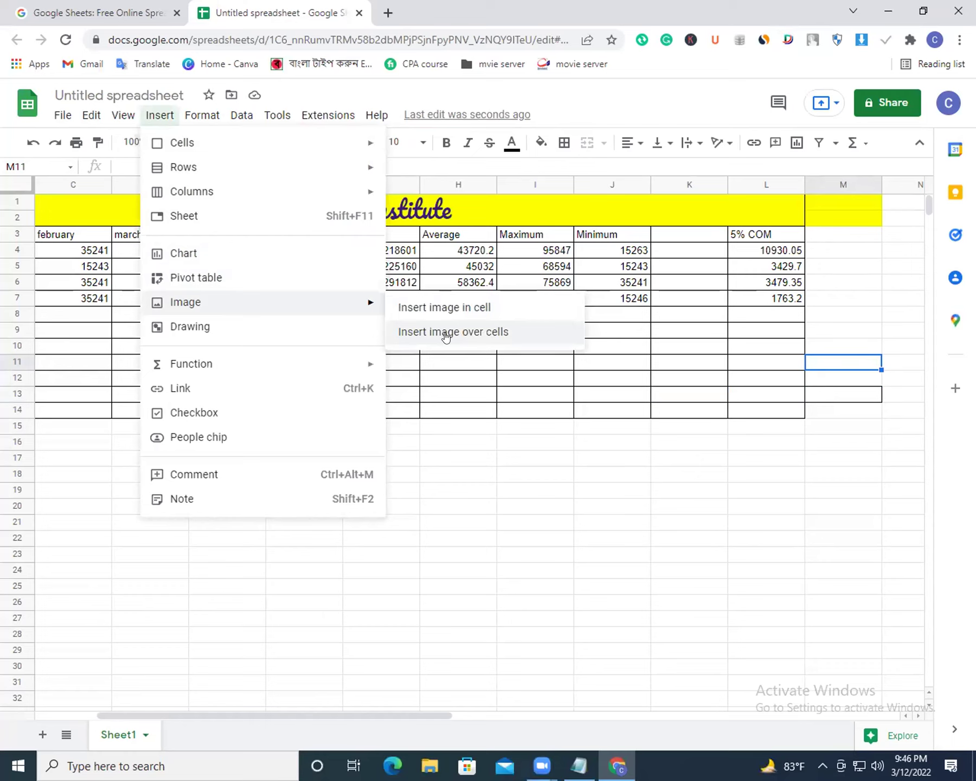
Insert the coin image from the Desktop into cell M13, then select F21.
left_click(833, 393)
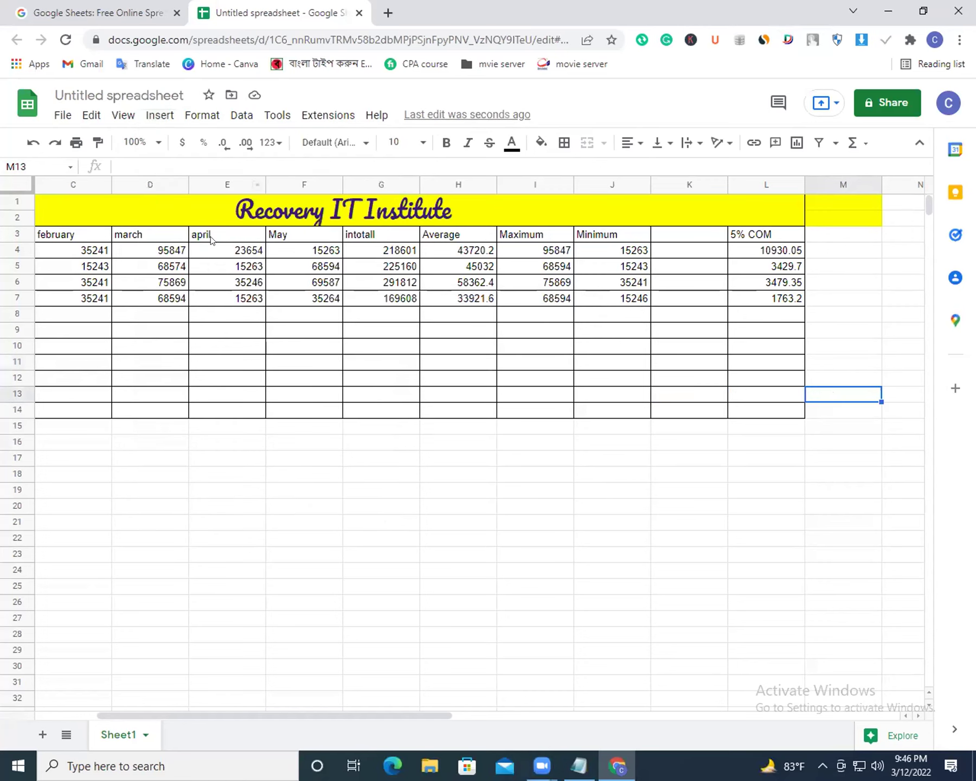
left_click(169, 115)
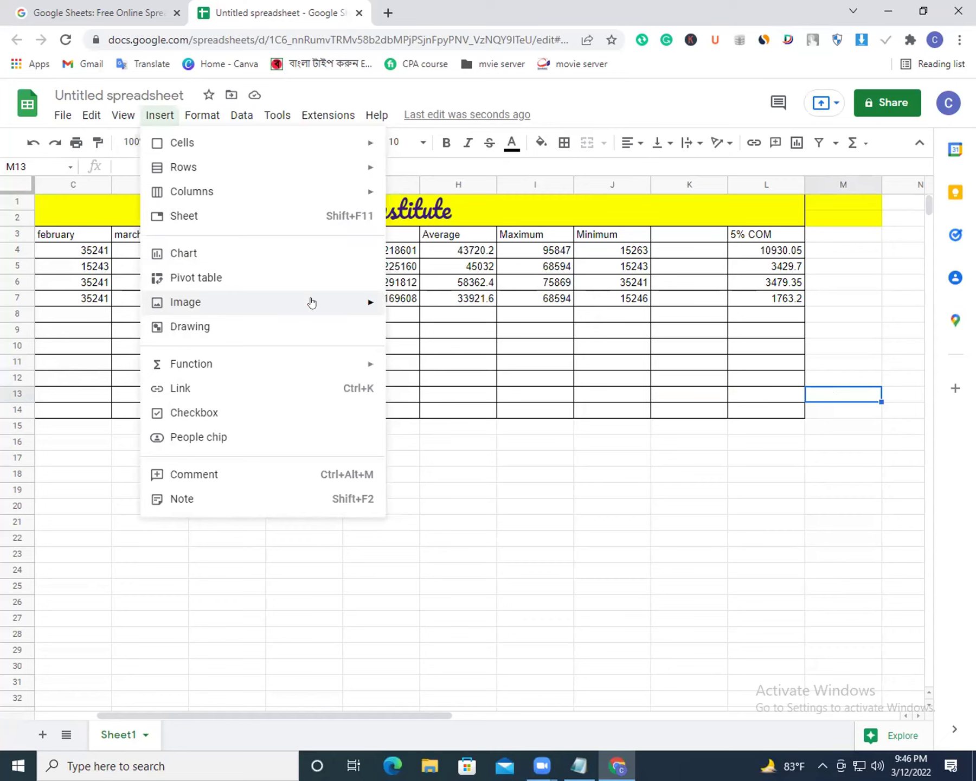
left_click(498, 308)
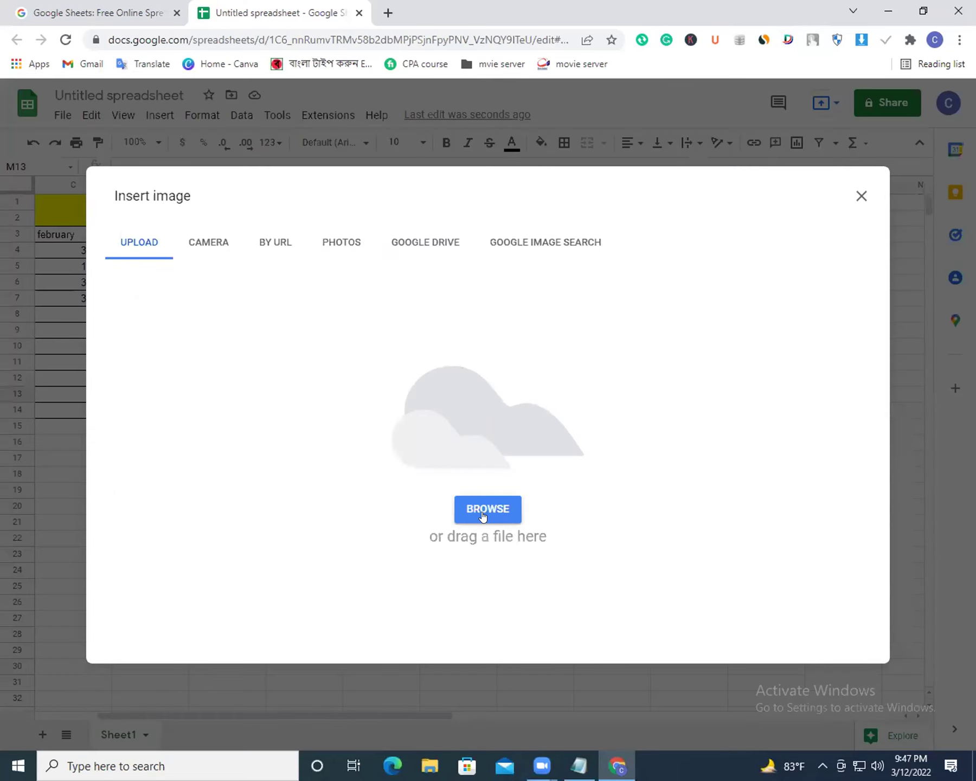
left_click(482, 512)
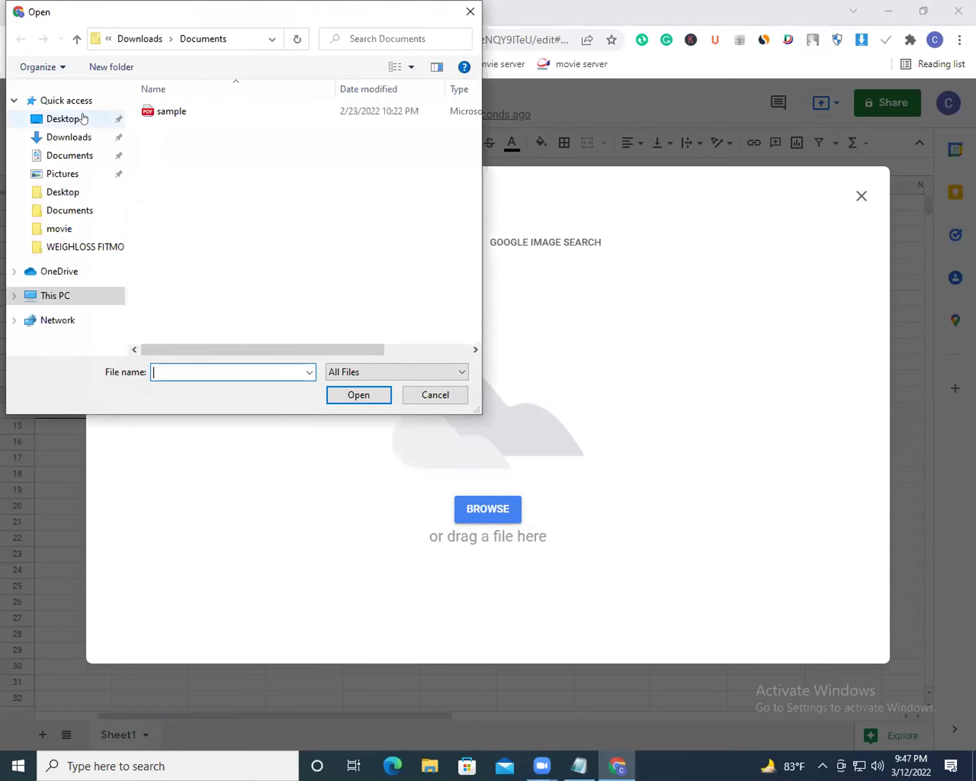
left_click(85, 117)
double_click(330, 155)
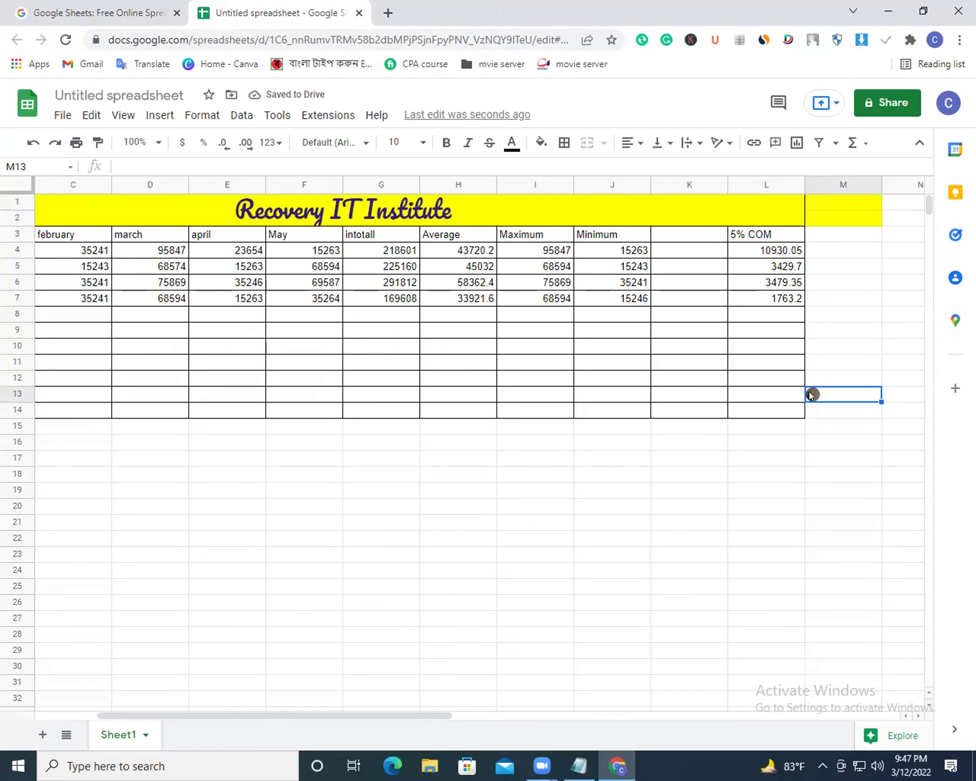
left_click(321, 523)
left_click(159, 115)
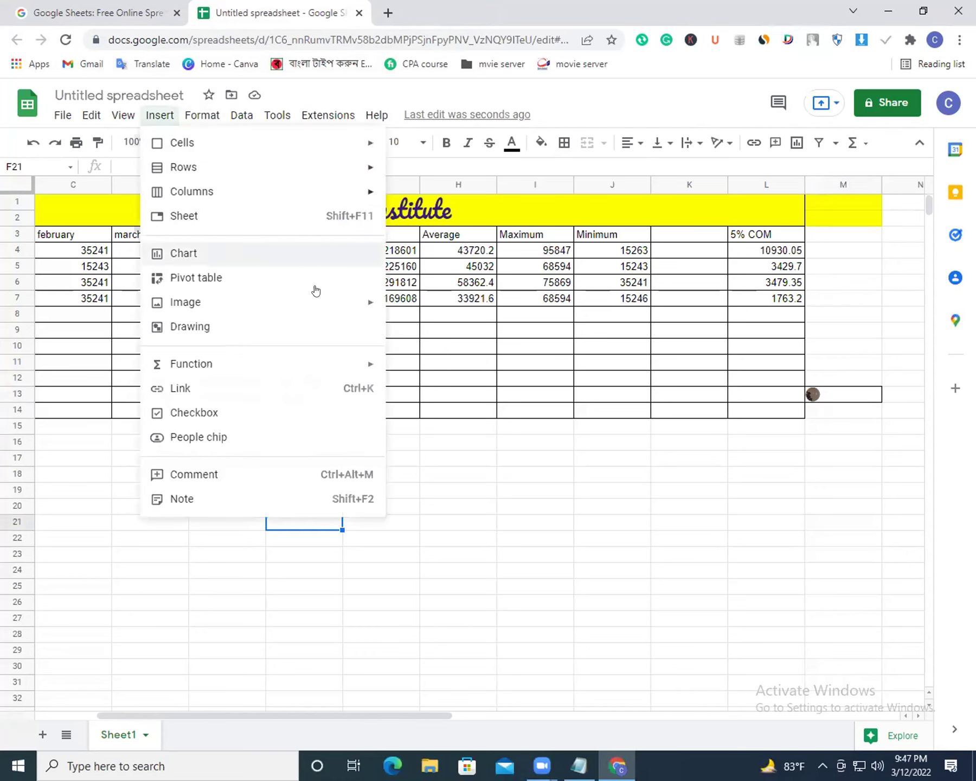
mouse_move(186, 302)
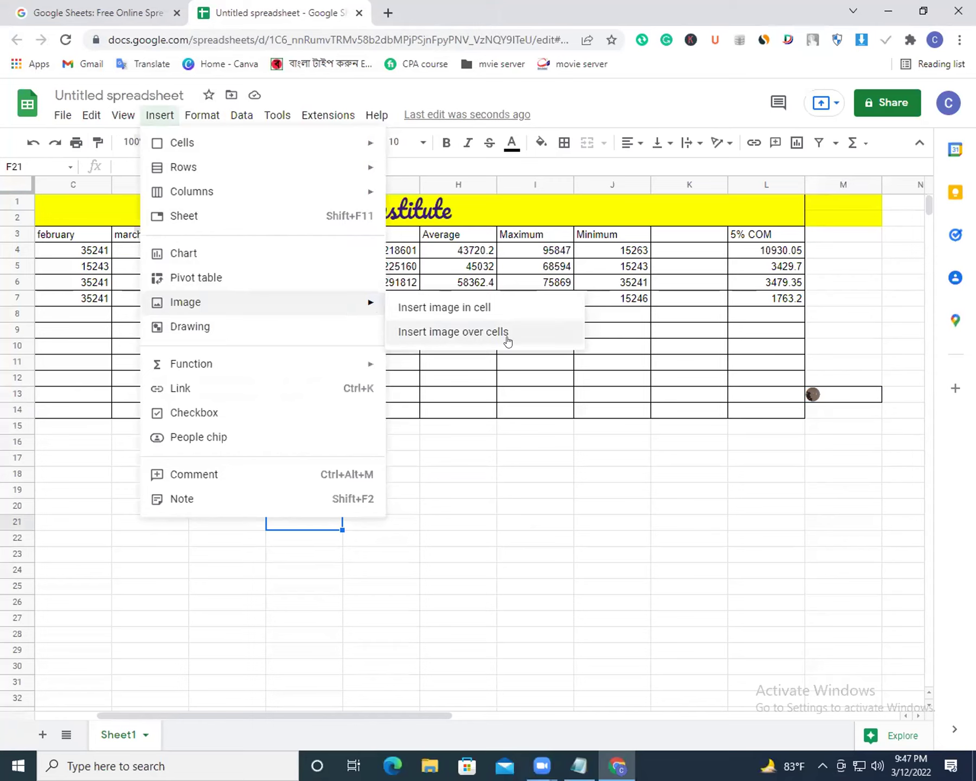
Insert the coin image from the computer as a picture floating over the cells.
left_click(508, 332)
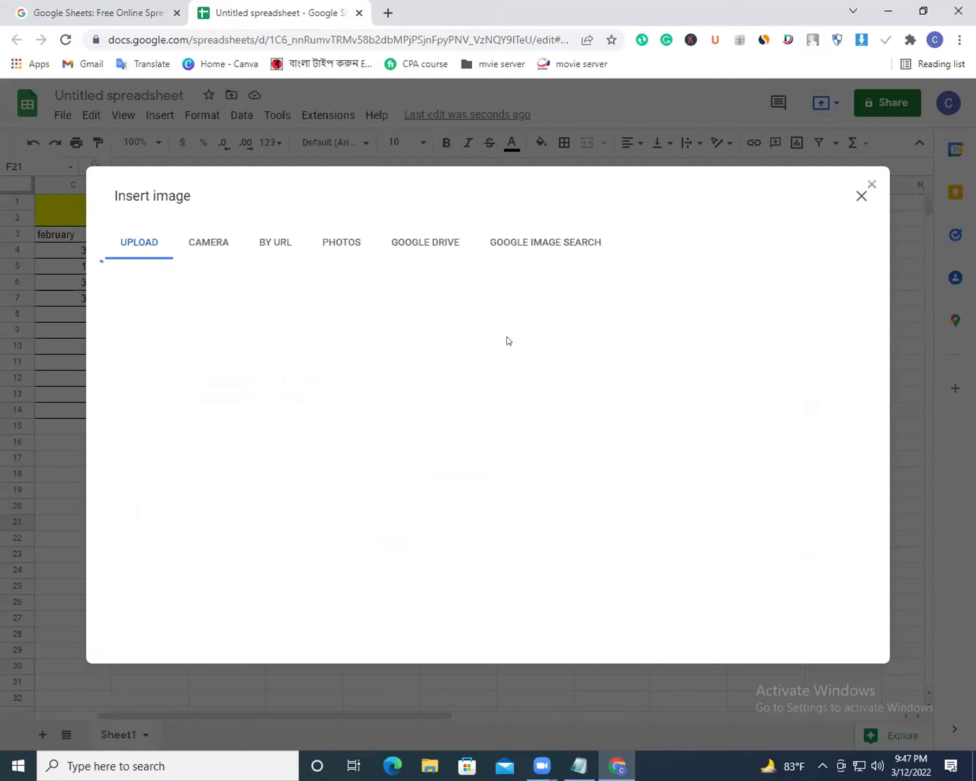
left_click(489, 493)
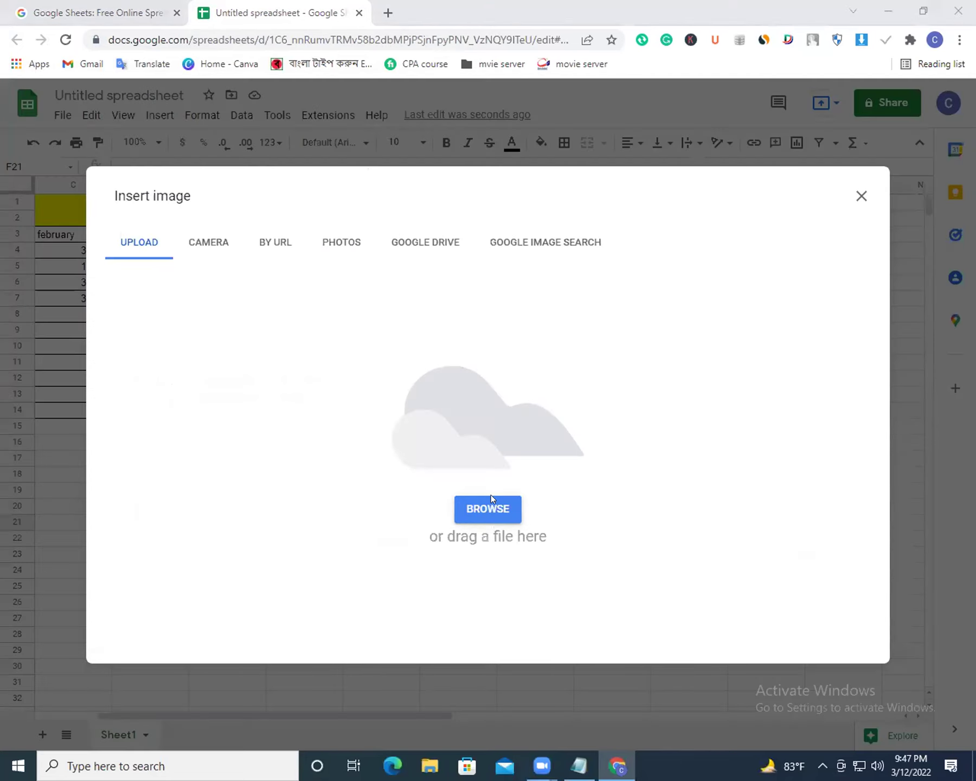
left_click(322, 169)
double_click(322, 169)
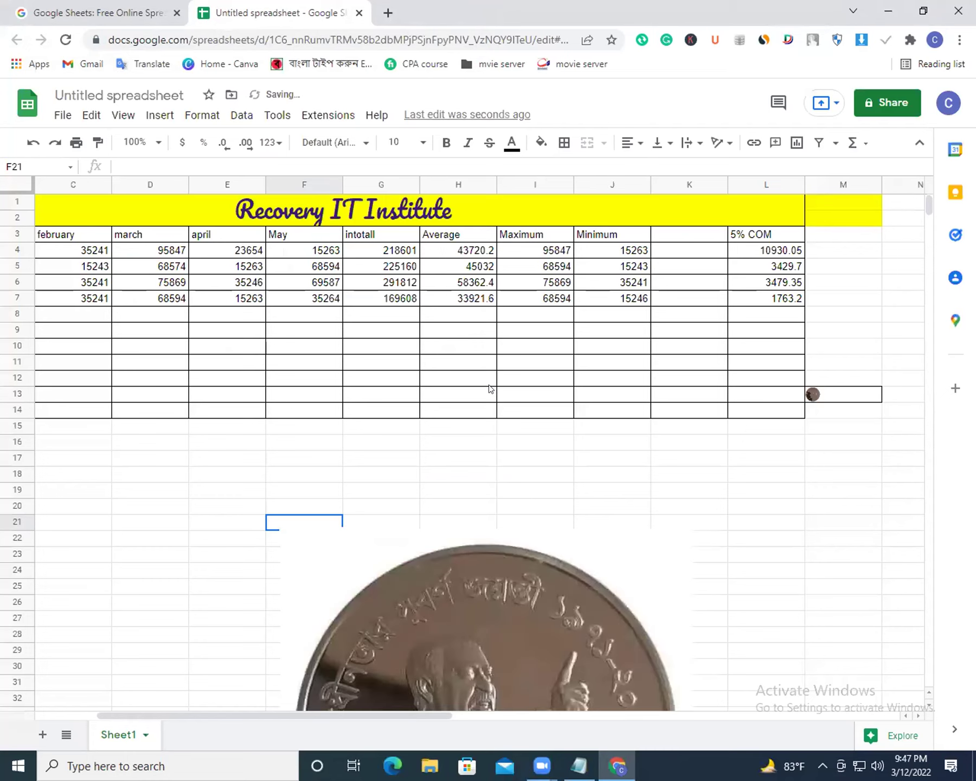
Shrink the coin image and position it below the table around rows 16–27.
left_click_drag(477, 612, 479, 487)
left_click_drag(491, 553, 486, 336)
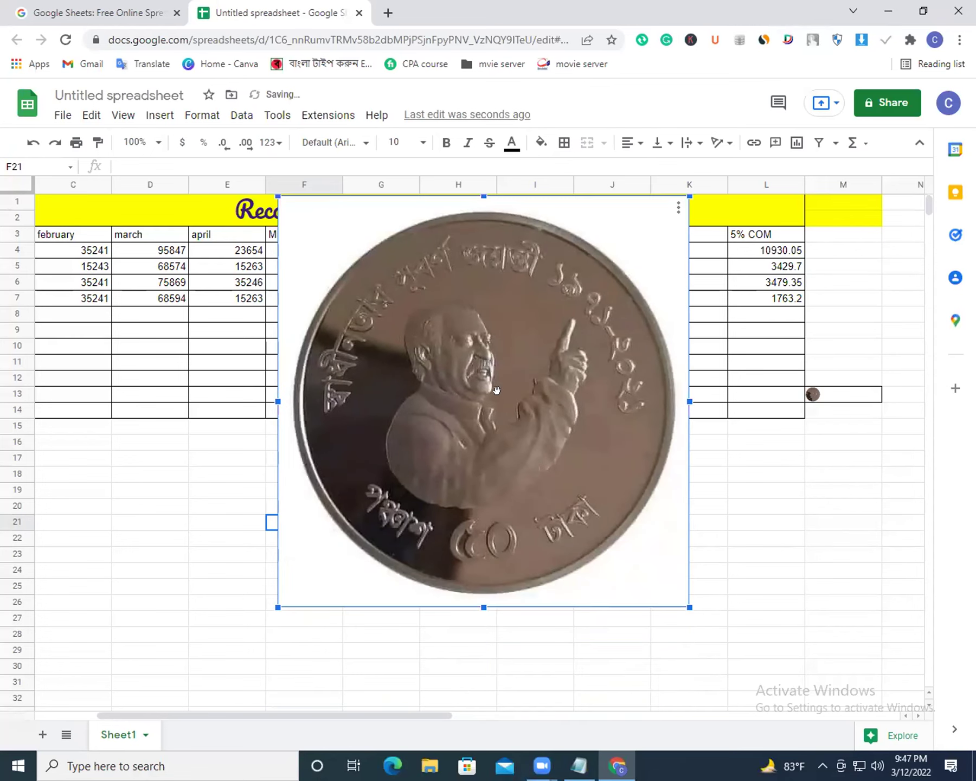
left_click_drag(689, 607, 460, 379)
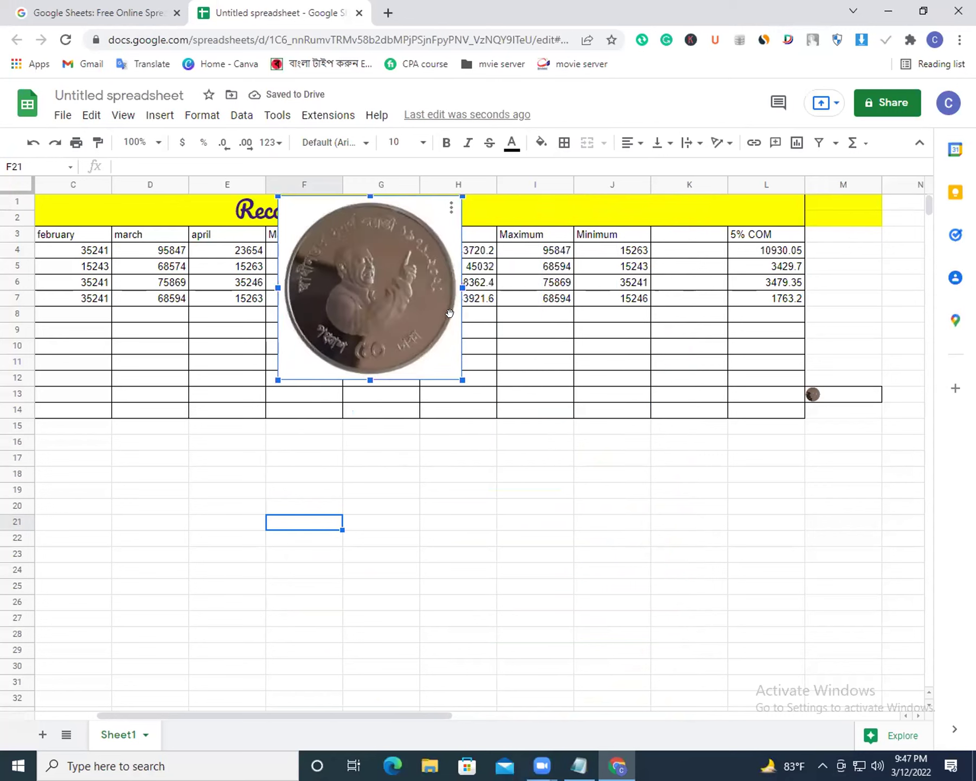
left_click_drag(401, 344, 474, 536)
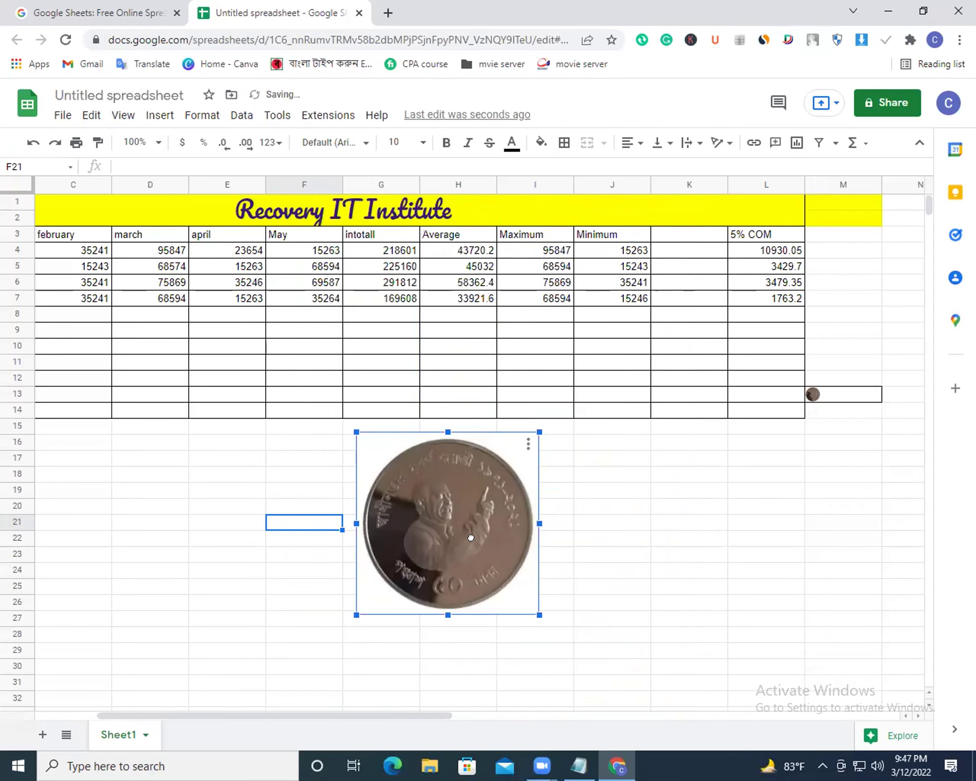
left_click(835, 498)
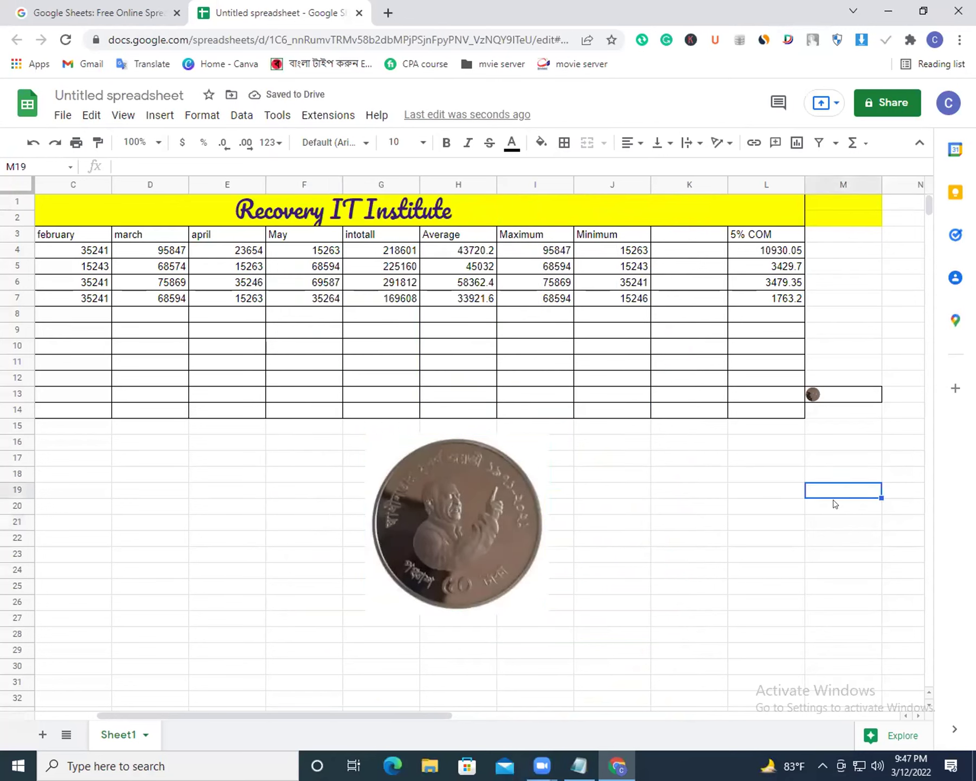
Select the row 3 header cells A3:L3.
left_click(163, 117)
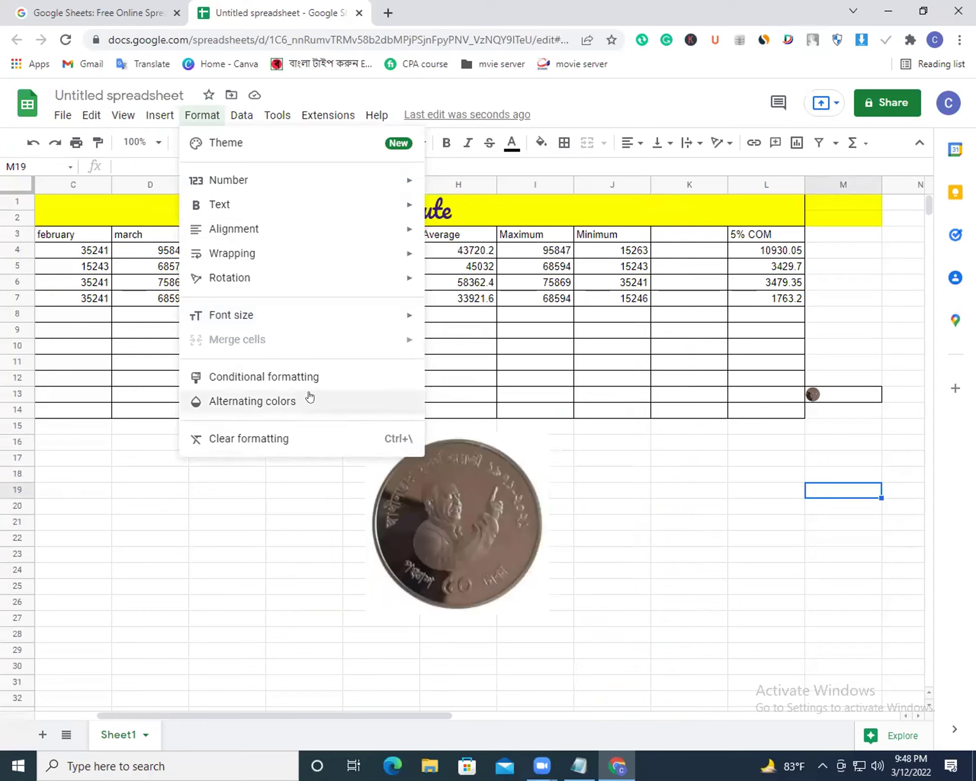
mouse_move(231, 315)
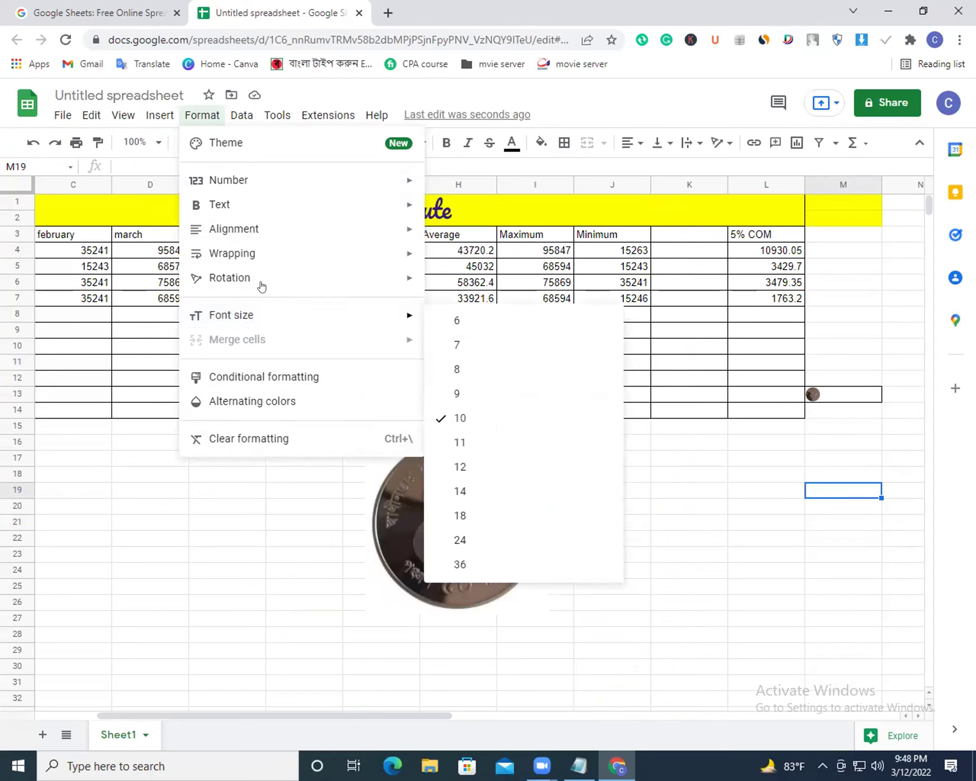
mouse_move(229, 277)
left_click(757, 286)
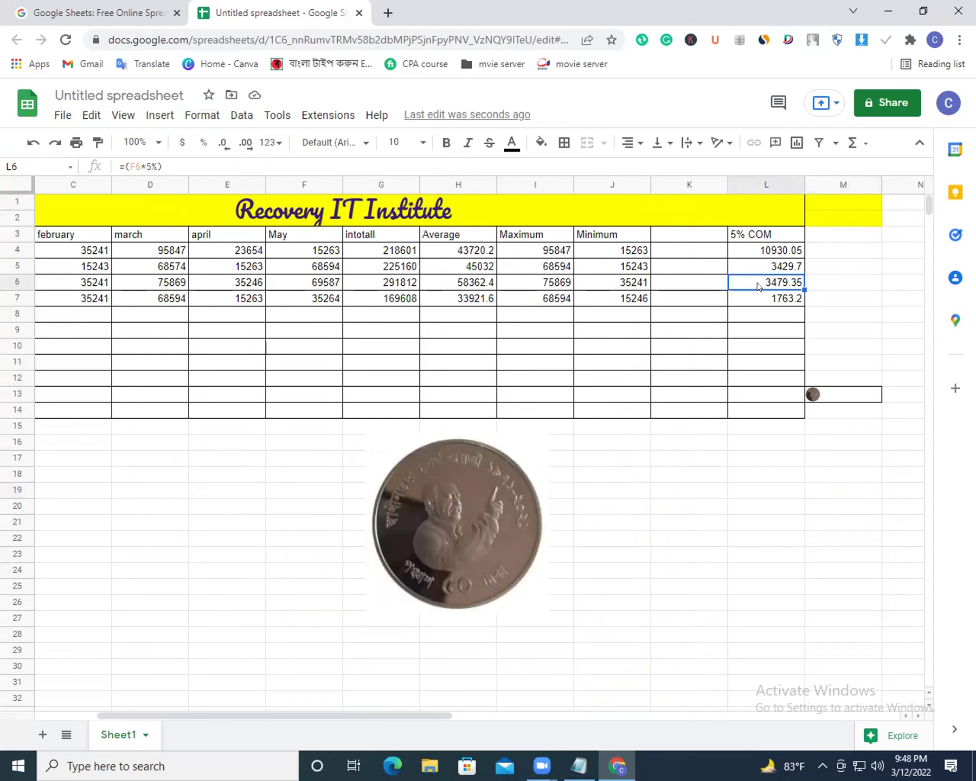
mouse_move(750, 234)
left_mouse_down()
mouse_move(25, 237)
mouse_move(86, 234)
left_mouse_up()
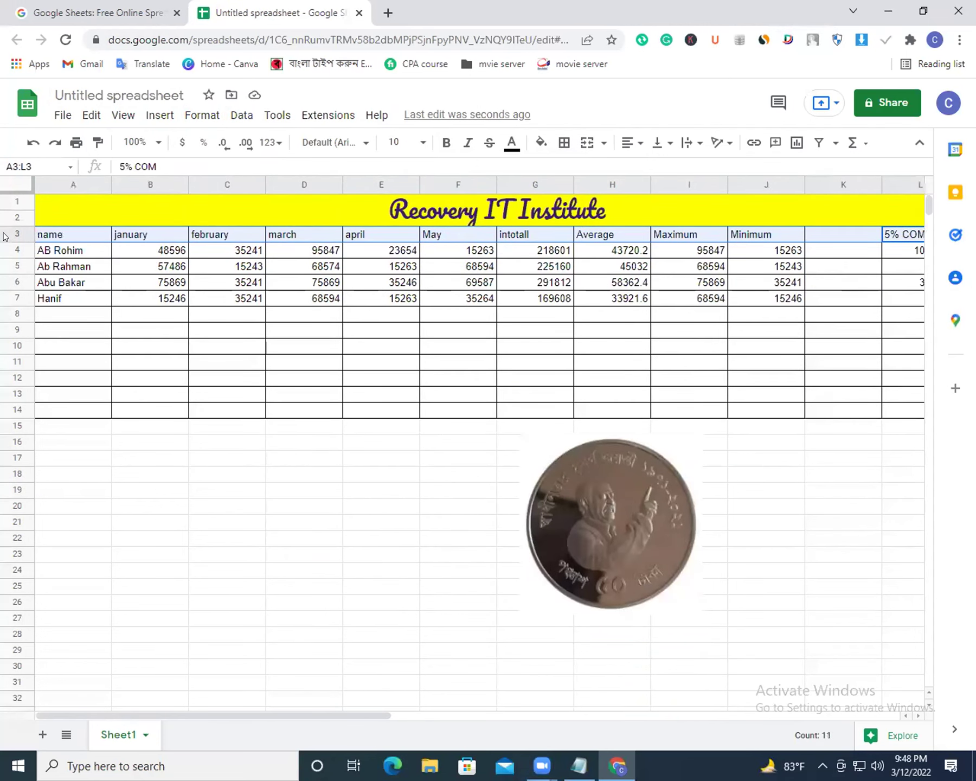
Apply Tilt up text rotation to the header labels in A3:L3.
left_click(470, 764)
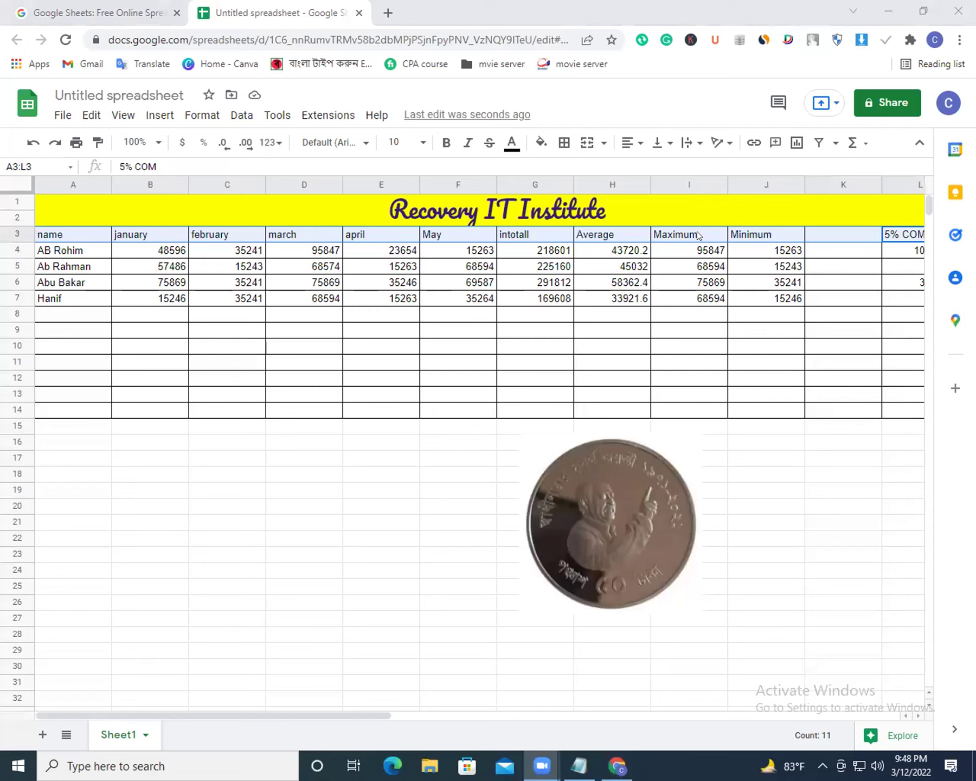
left_click(717, 143)
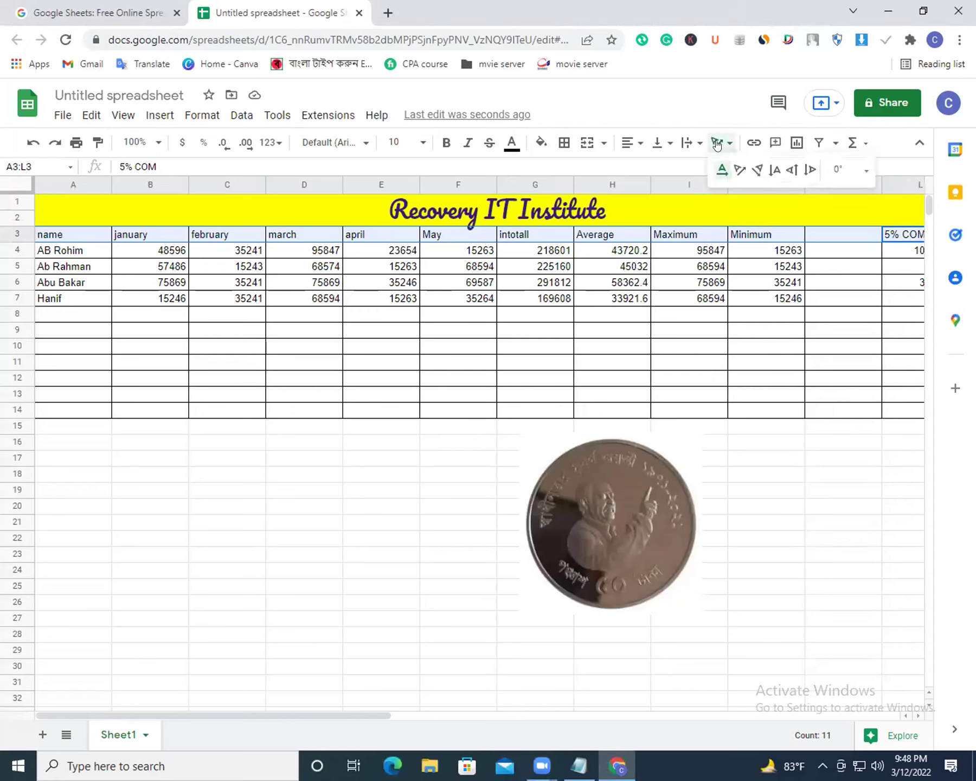
left_click(741, 169)
left_click(613, 328)
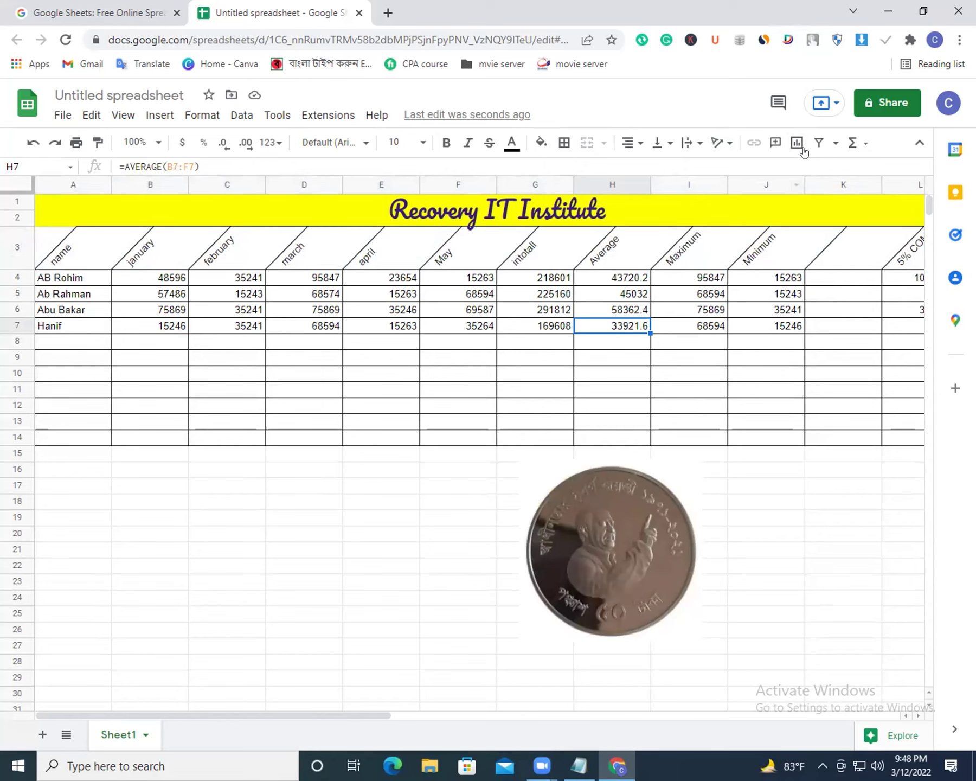
left_click_drag(54, 255, 920, 254)
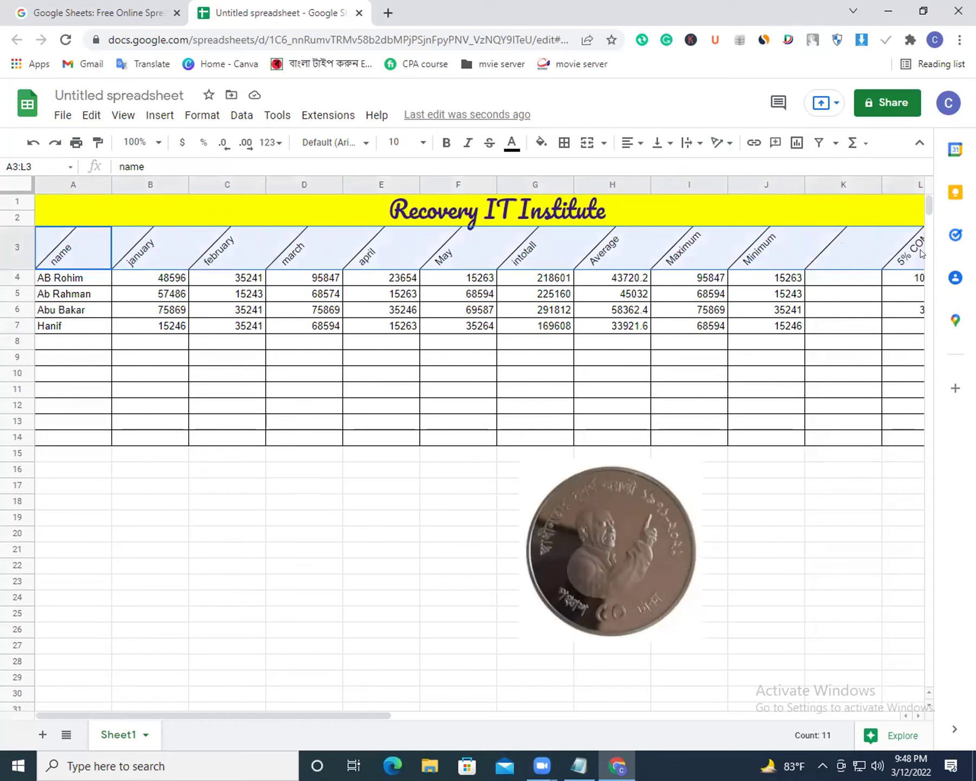
Create a filter on the sales table and delete the name in A5.
left_click(819, 143)
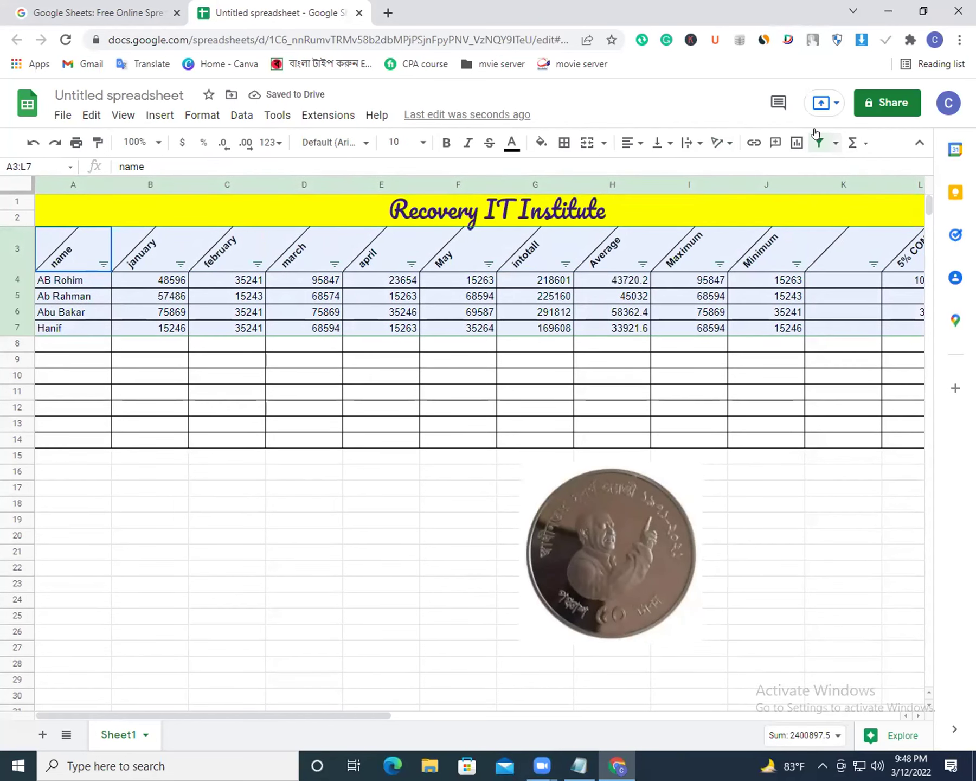
left_click(367, 331)
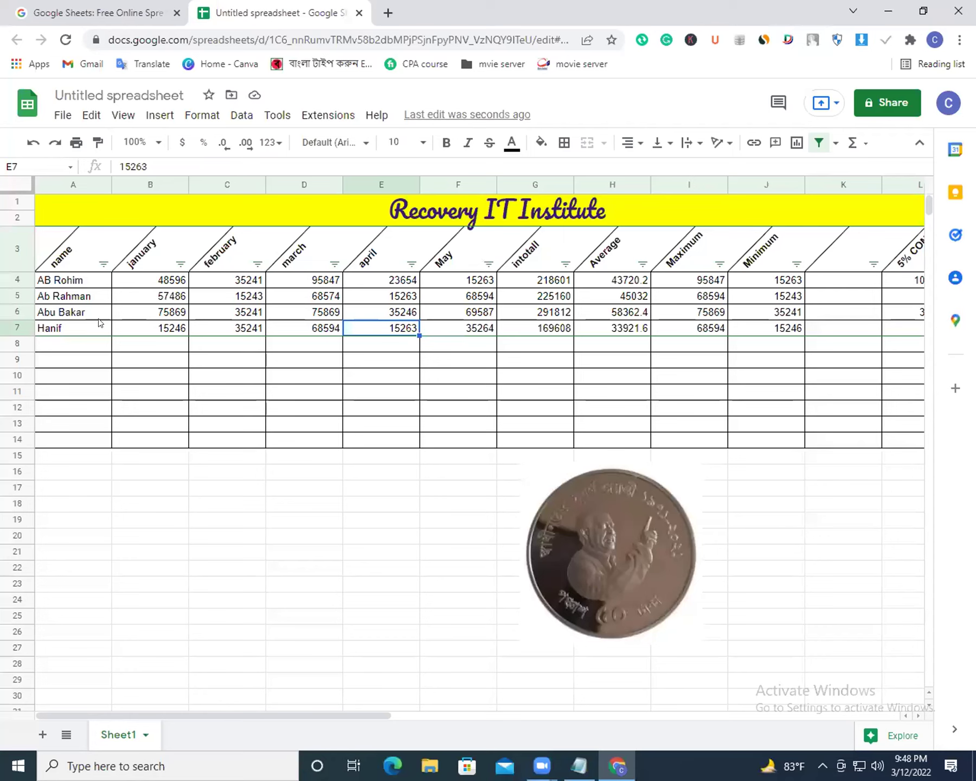
double_click(45, 293)
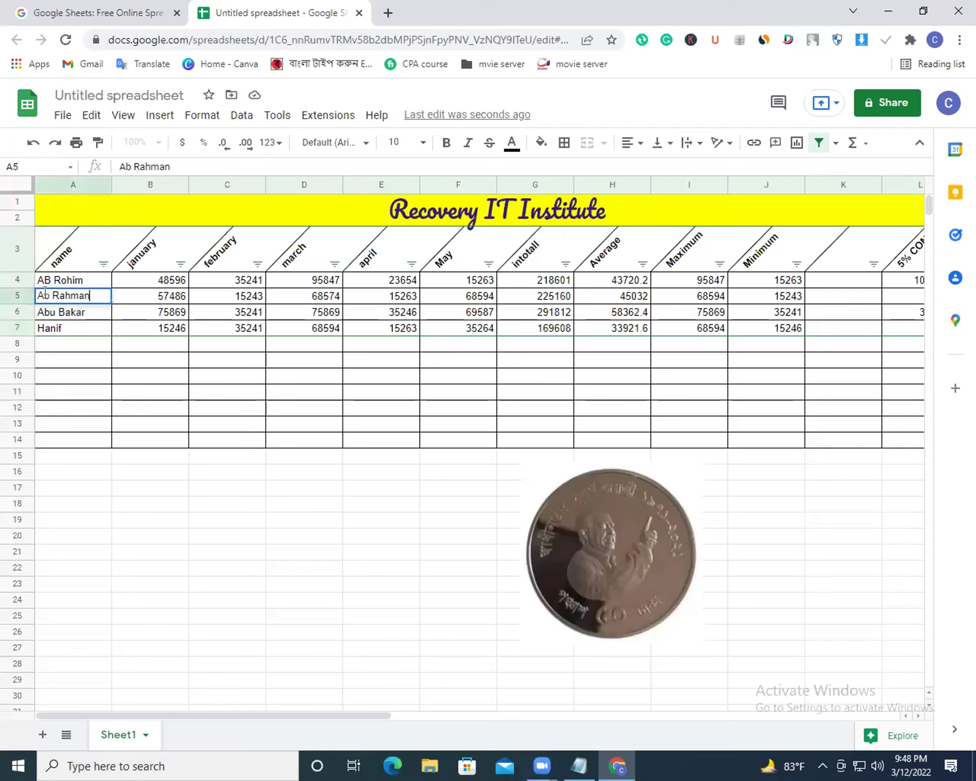
left_click_drag(110, 296, 17, 298)
key("BackSpace")
type("F")
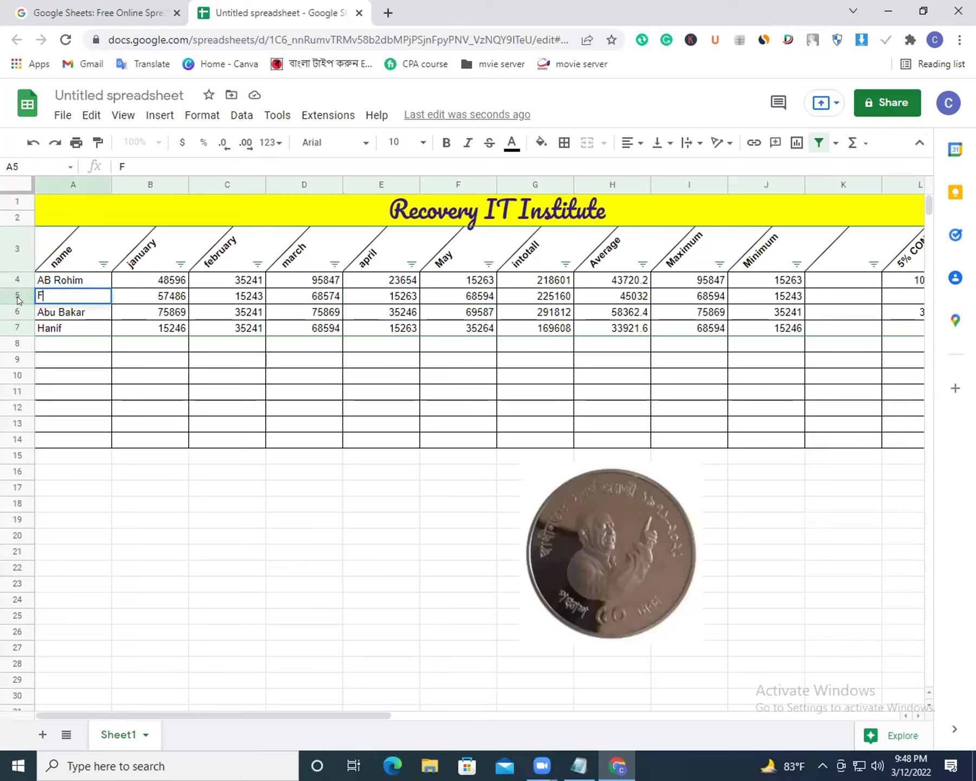
Replace the name in A6 with 'd'.
double_click(66, 313)
left_click_drag(80, 310, 17, 312)
type("d")
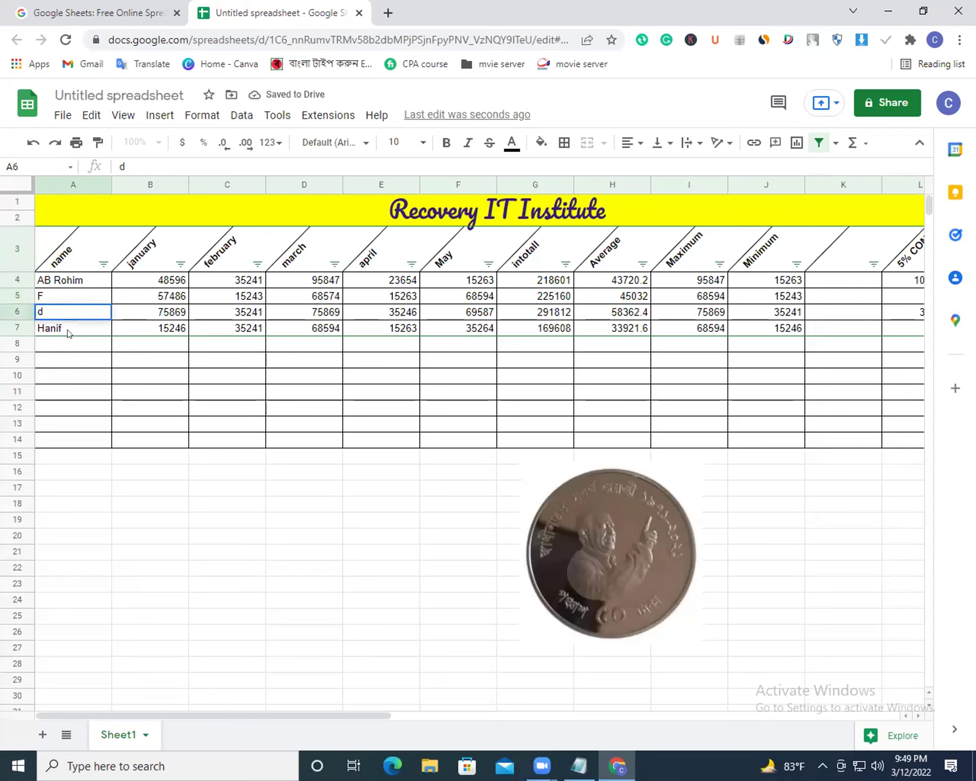
left_click(65, 328)
left_click(65, 359)
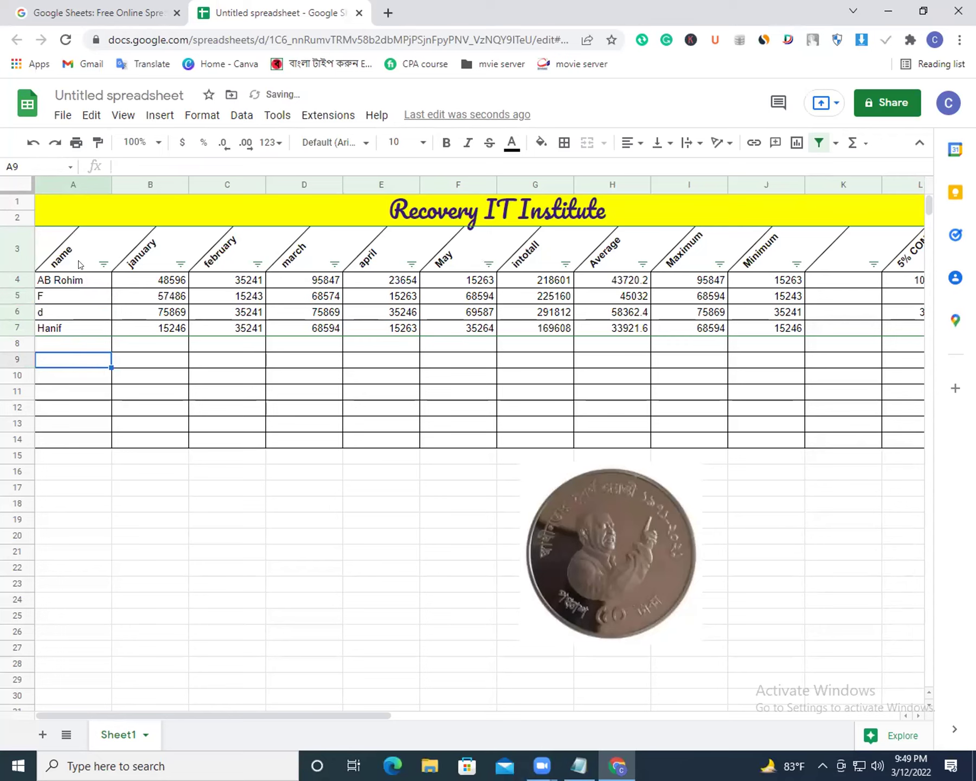
left_click(76, 279)
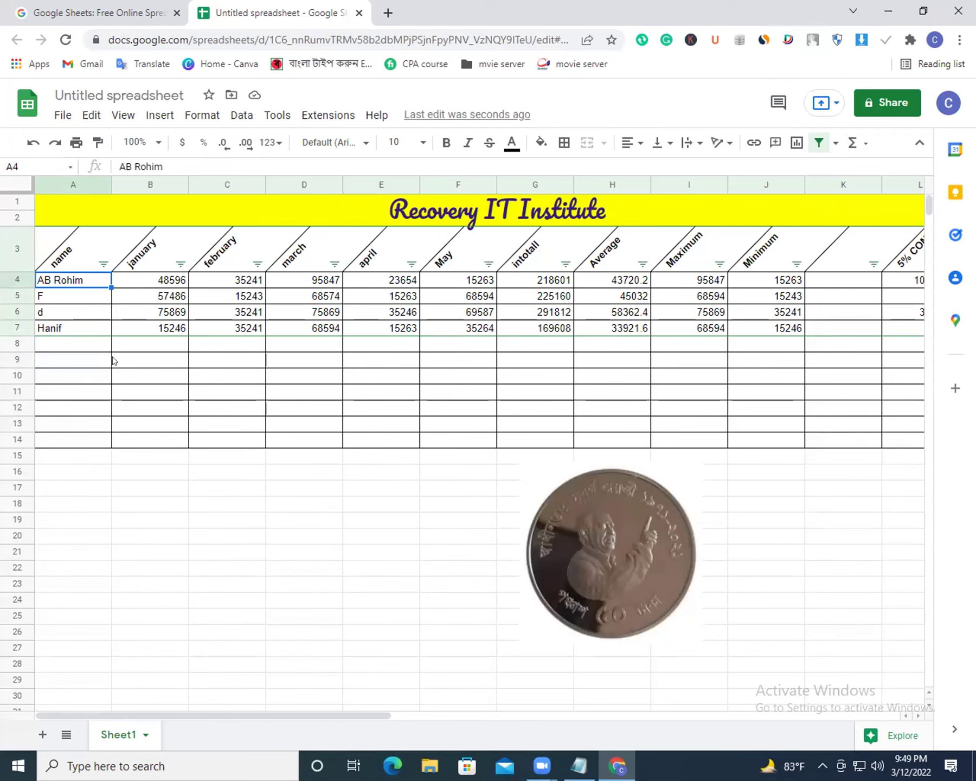
left_click(103, 263)
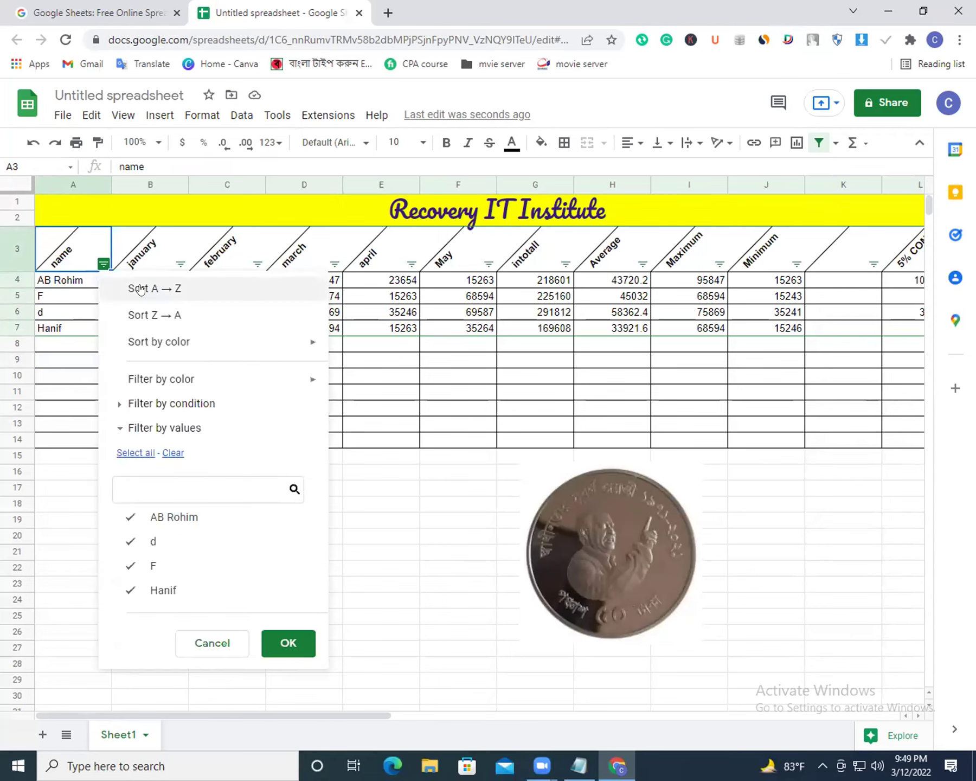
left_click(176, 290)
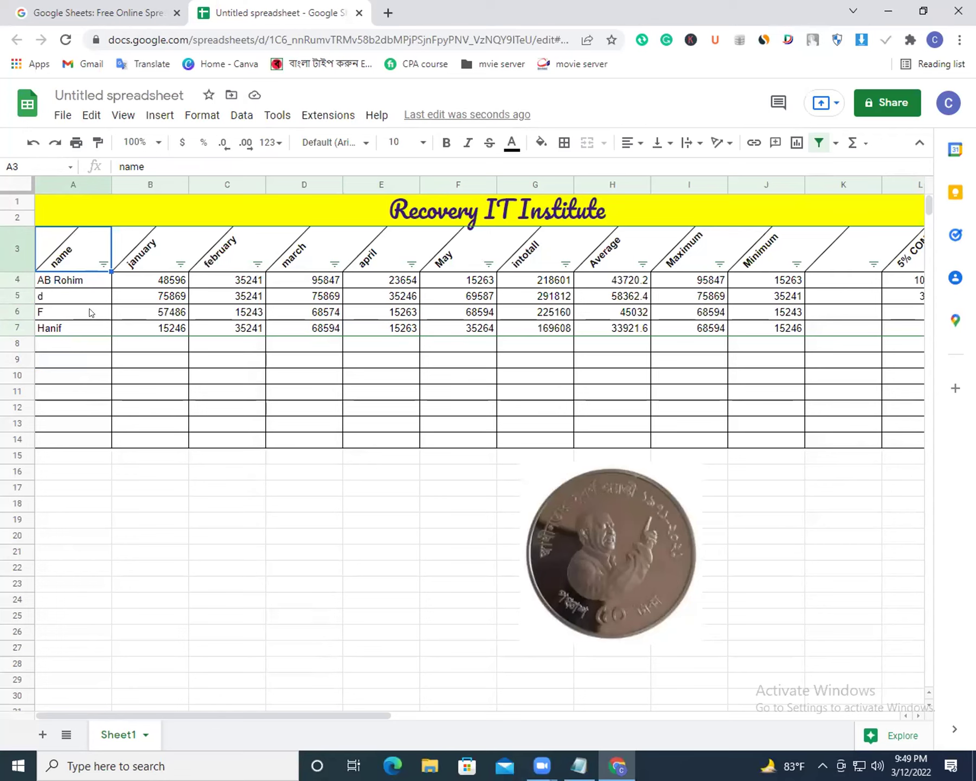
left_click(180, 264)
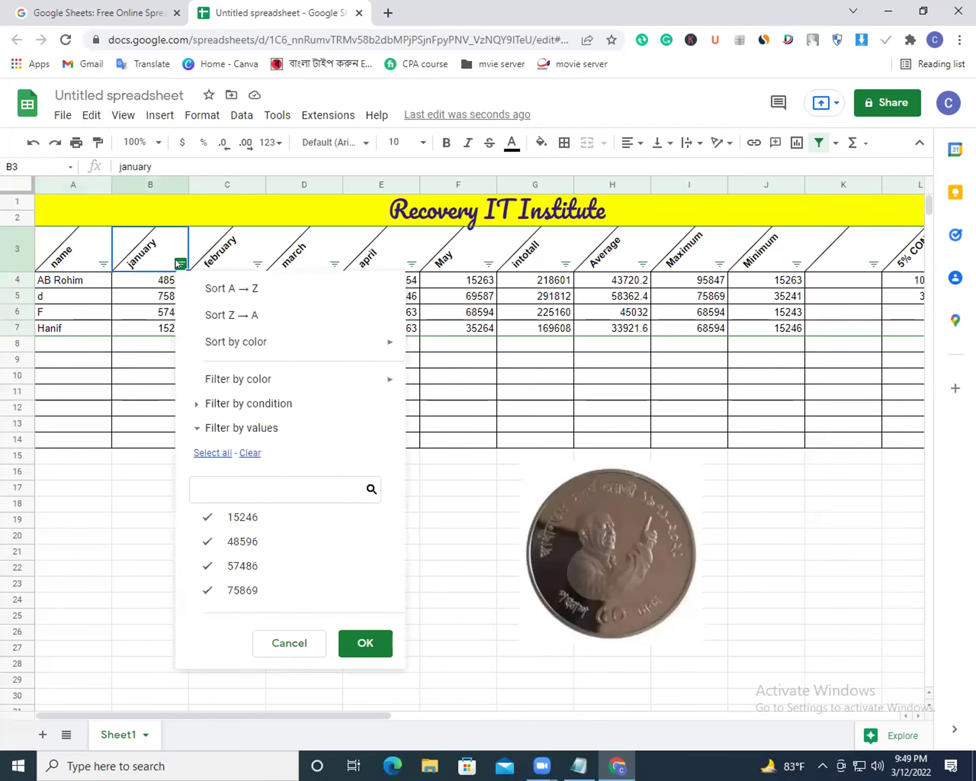
left_click(232, 288)
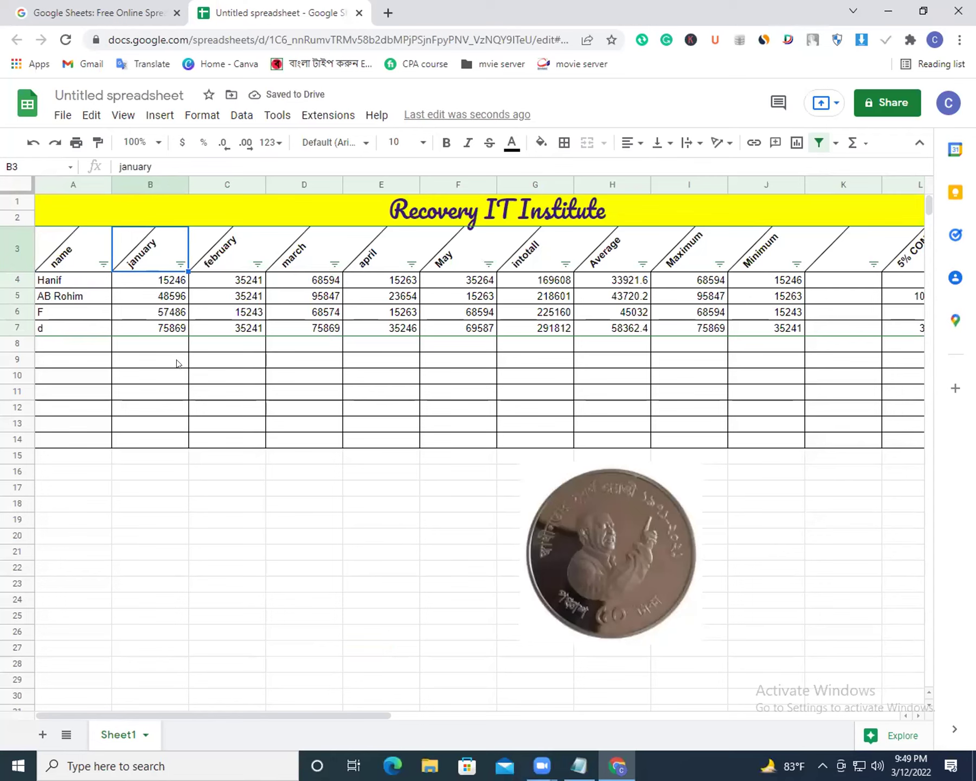
left_click(180, 264)
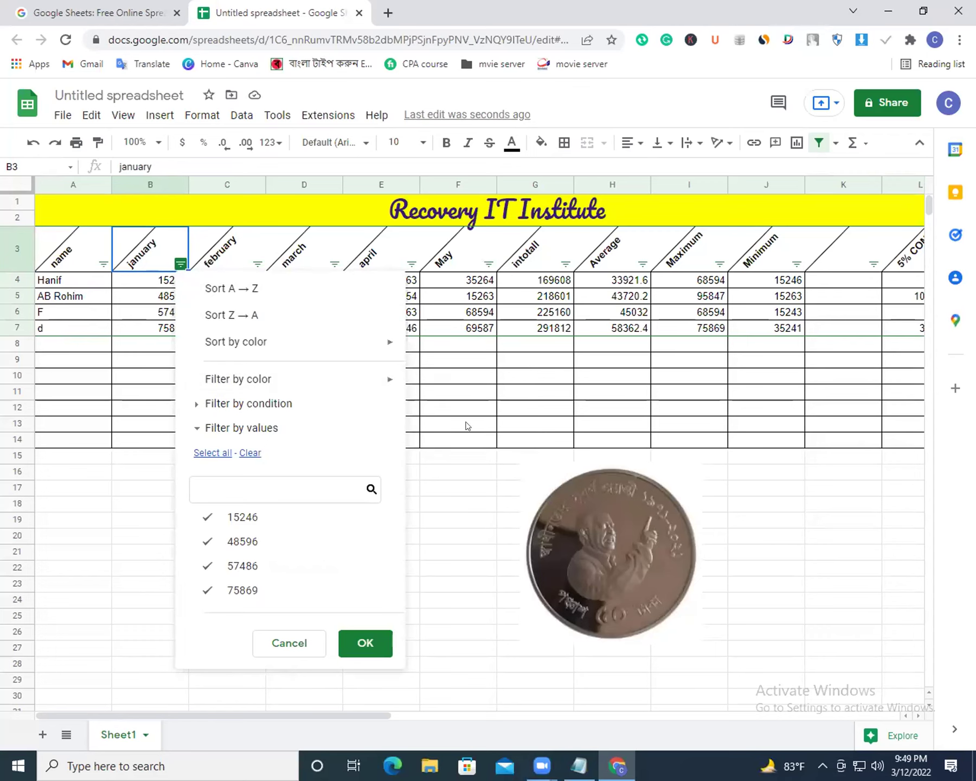
left_click(564, 421)
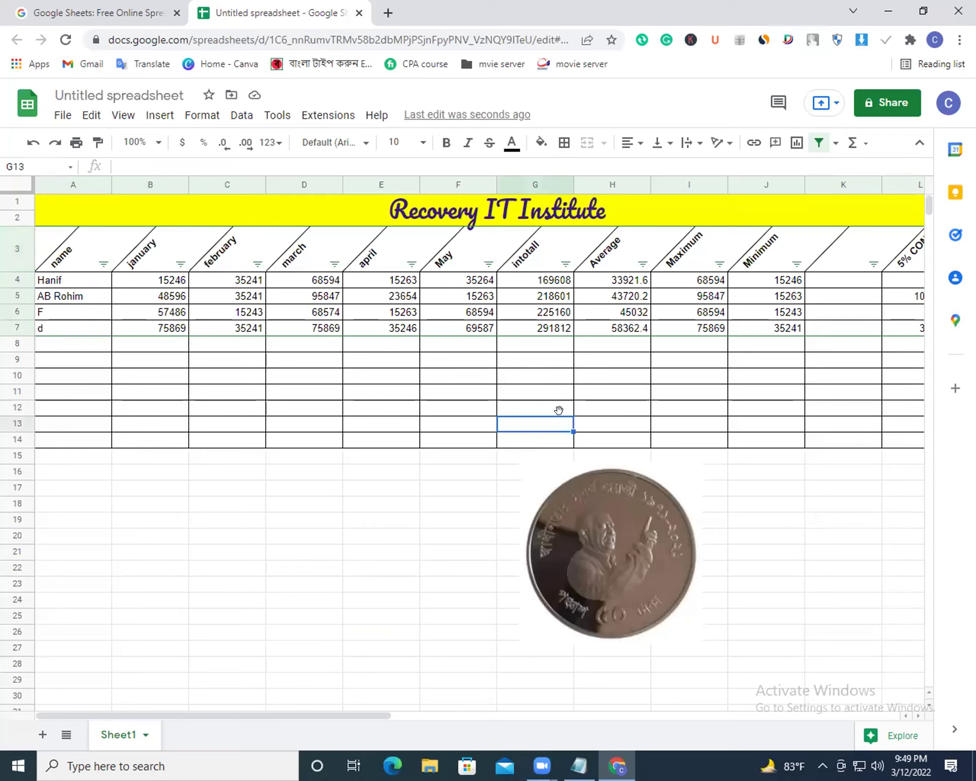
left_click(517, 397)
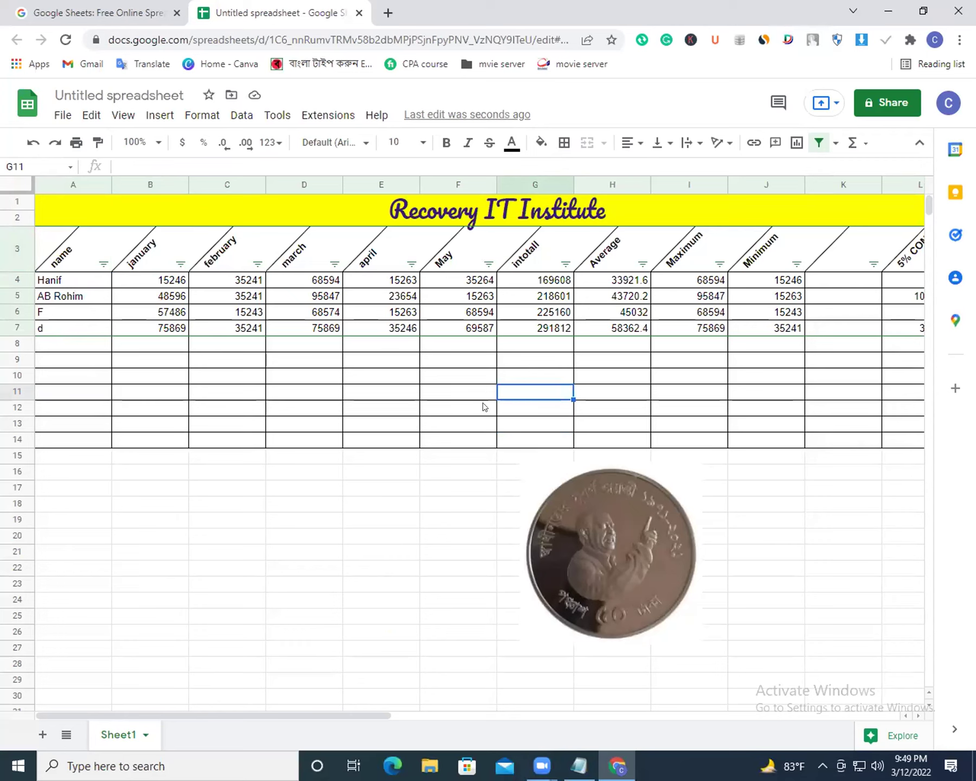
Delete the empty column K before 5% COM.
left_click_drag(847, 252, 844, 437)
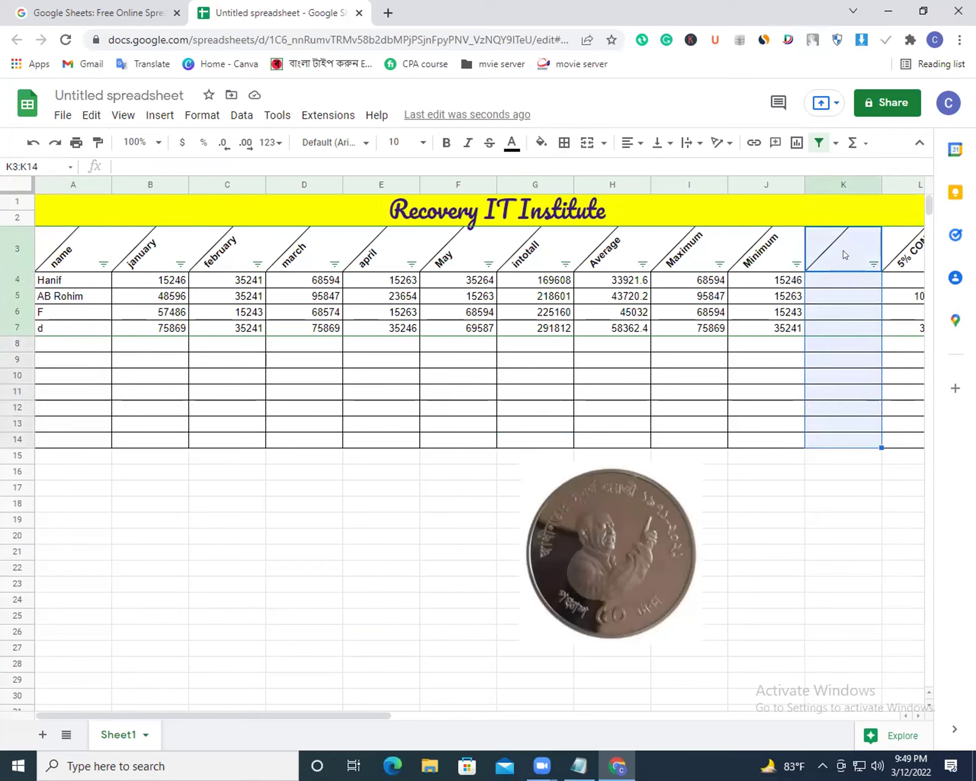
right_click(832, 346)
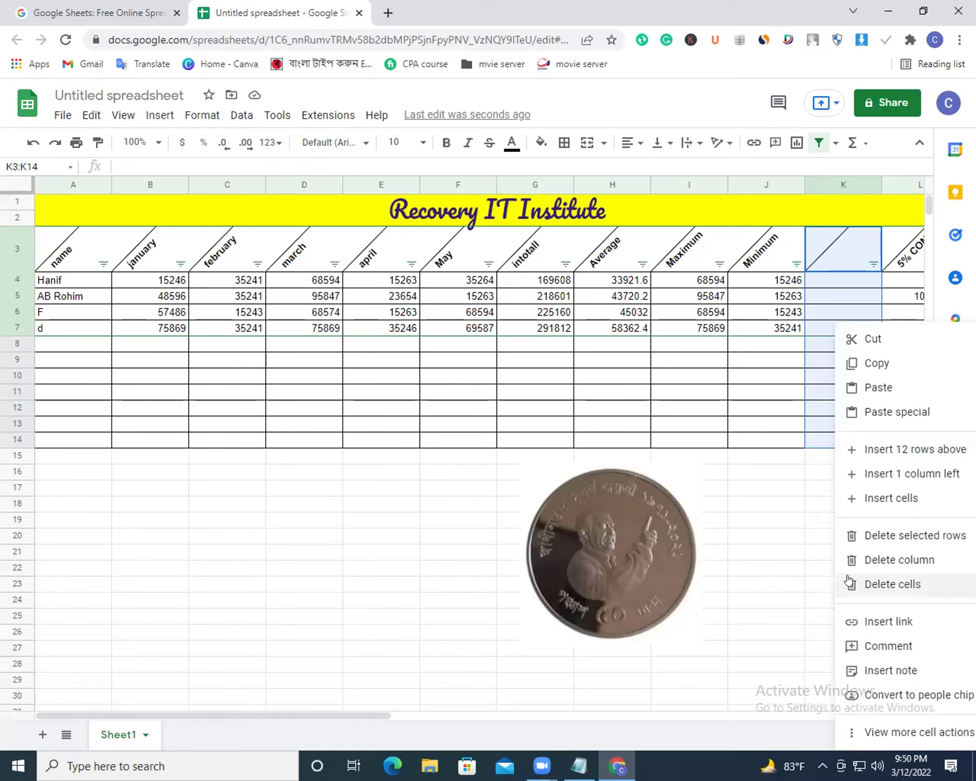
left_click(900, 560)
left_click(688, 422)
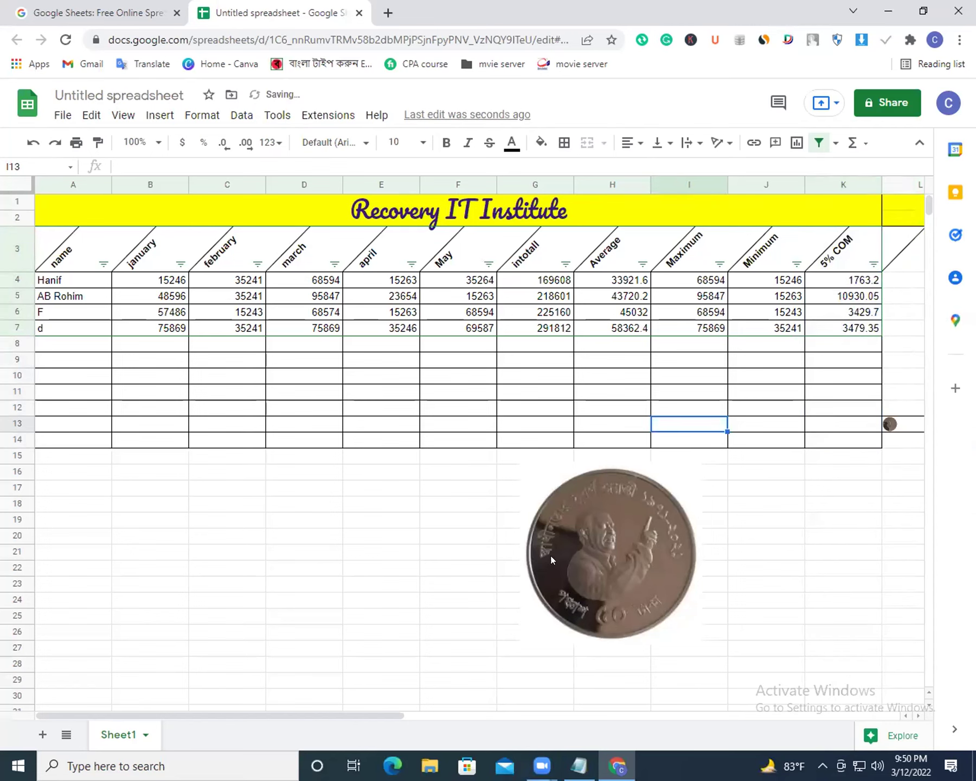
Delete cell L13 holding the stray small image, shifting cells left.
left_click(890, 423)
right_click(891, 423)
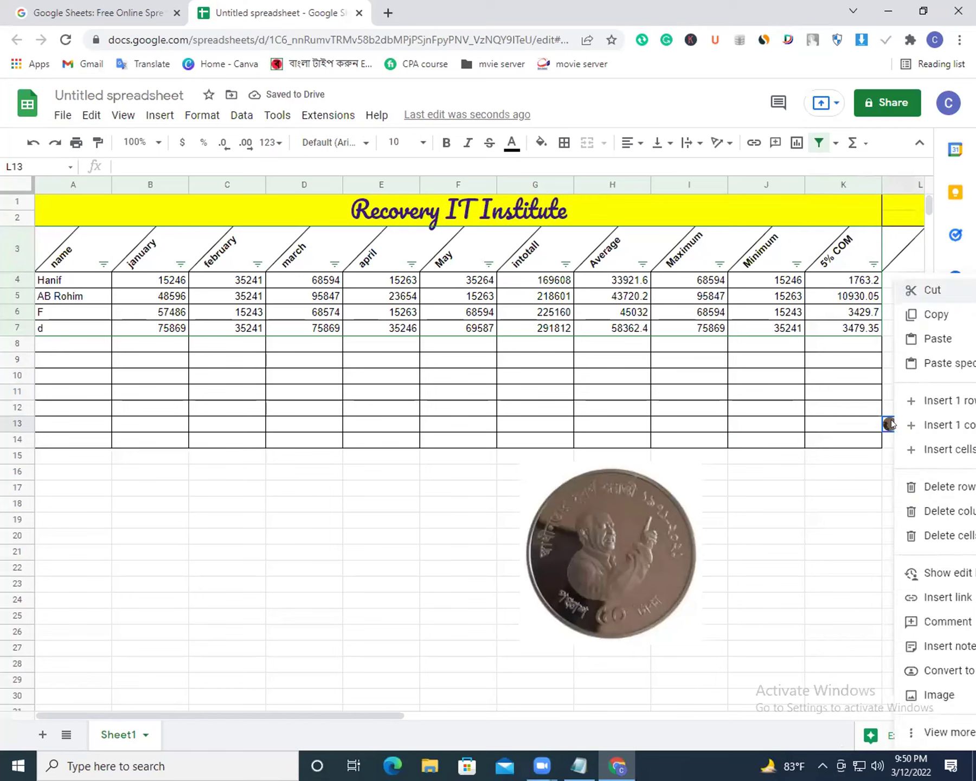
mouse_move(939, 535)
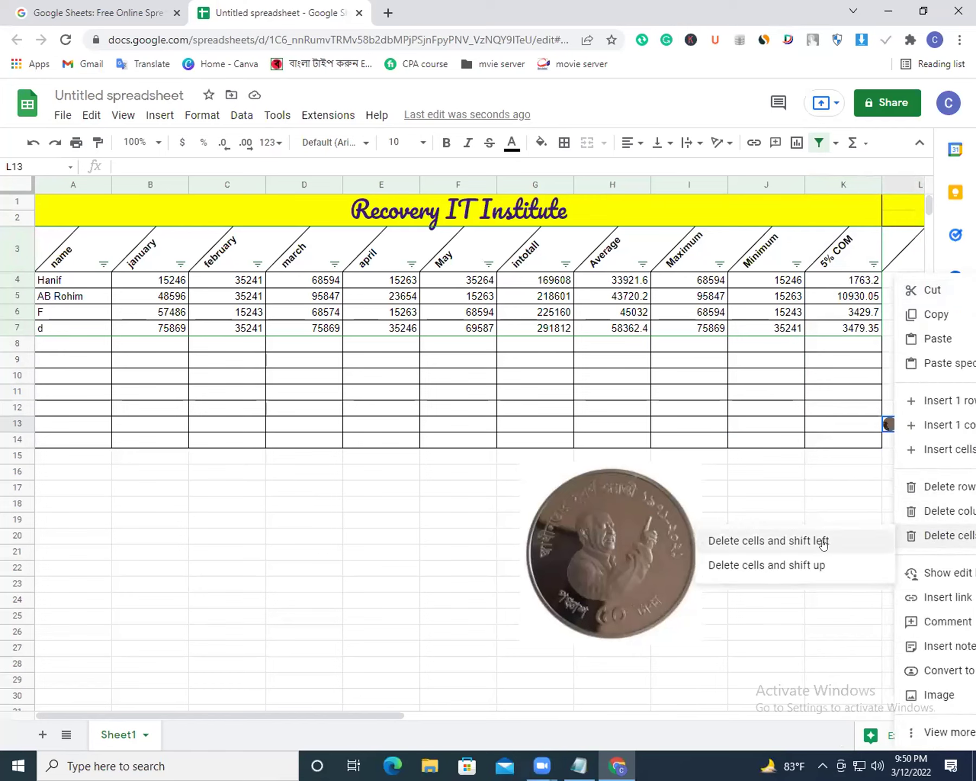
left_click(822, 540)
Delete the extra empty row 14 under the table.
left_click(832, 388)
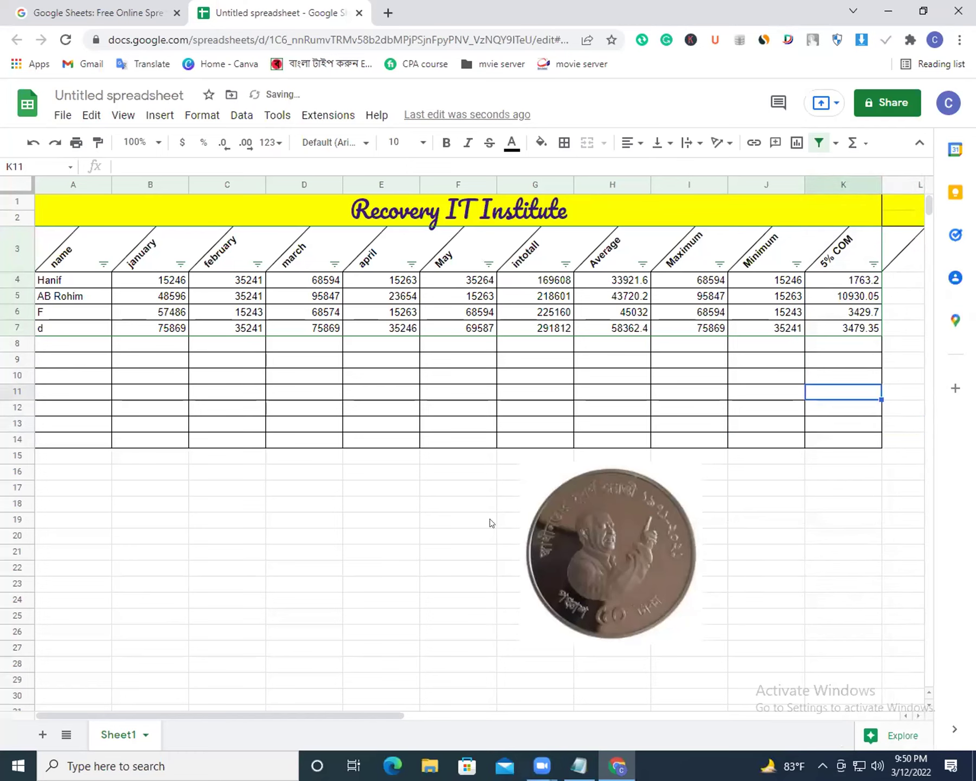
left_click_drag(42, 444, 847, 444)
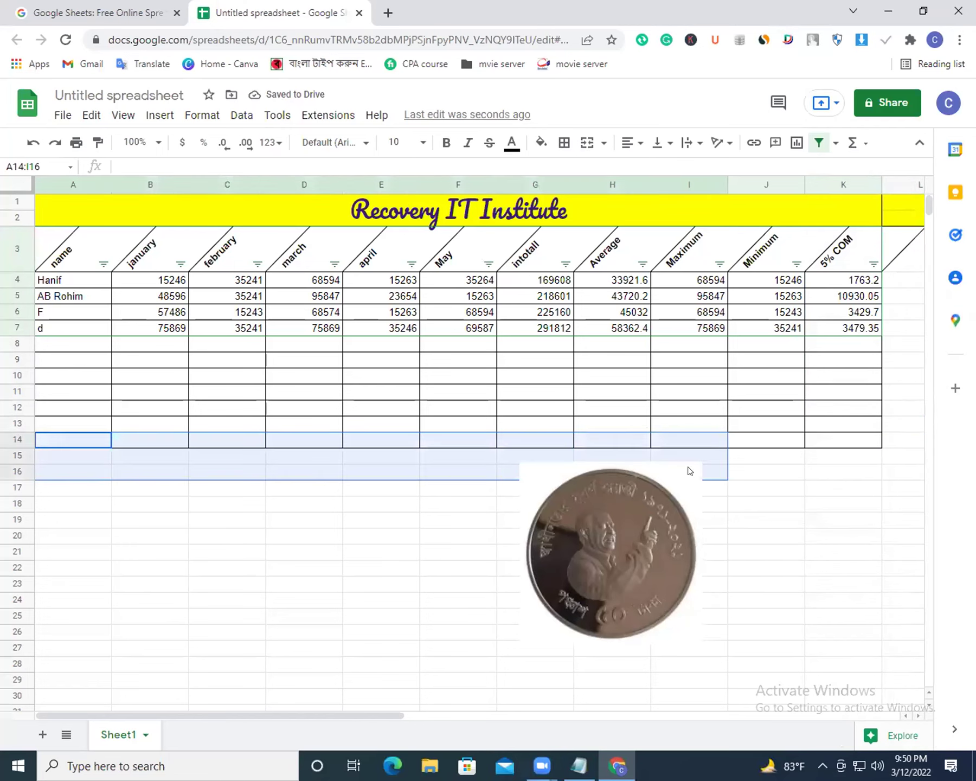
right_click(847, 440)
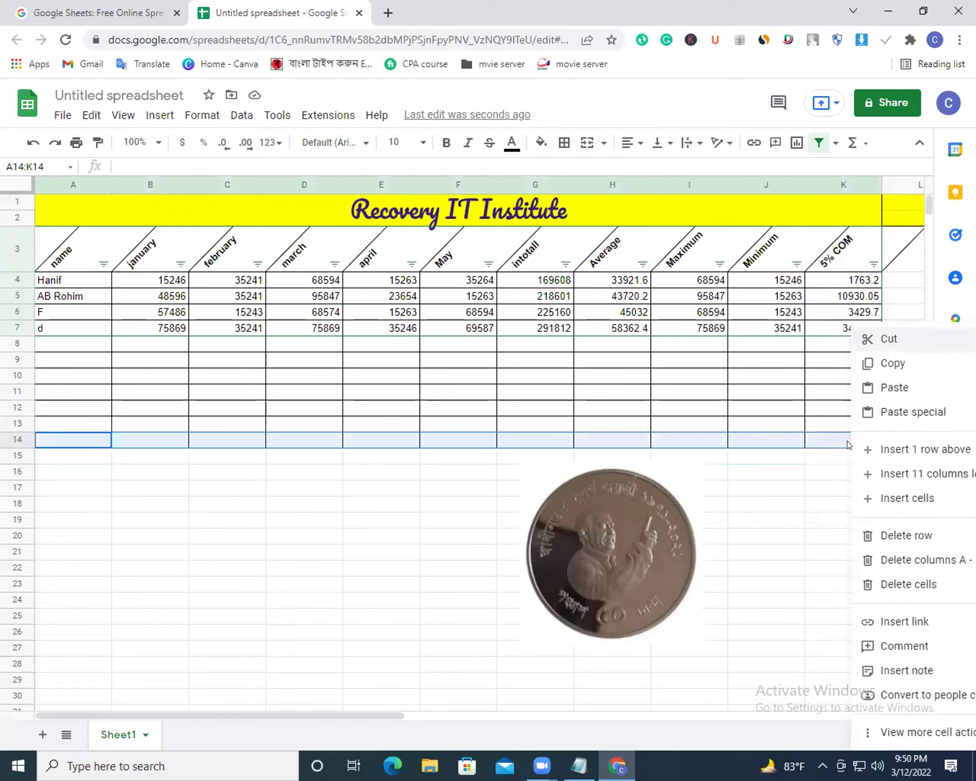
left_click(934, 535)
left_click(783, 507)
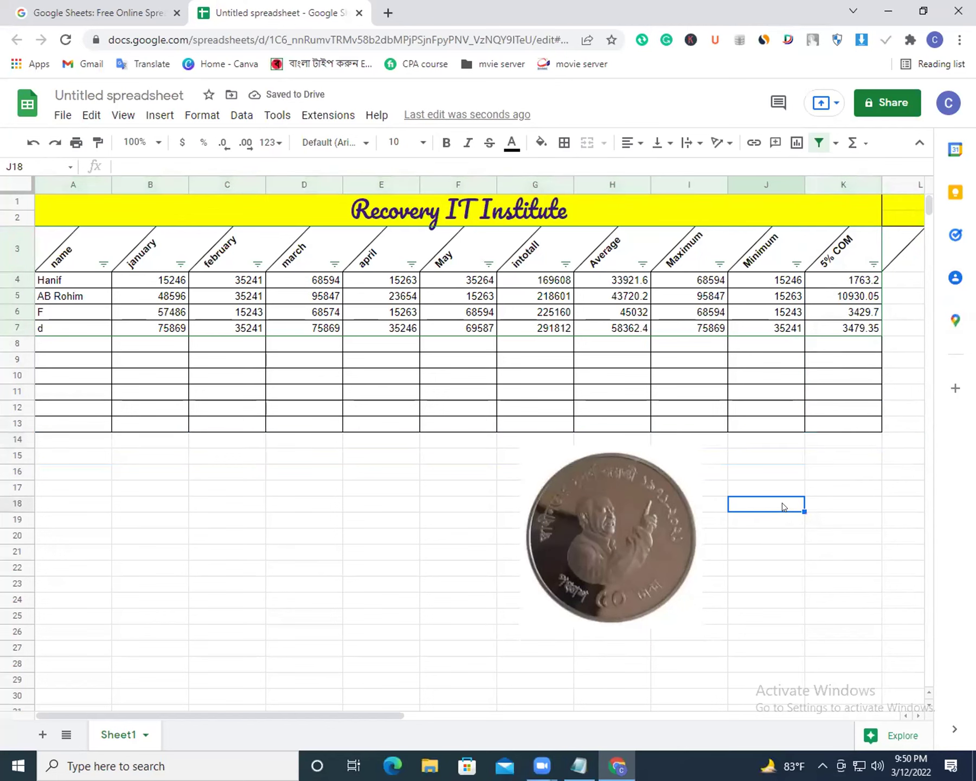
left_click(240, 116)
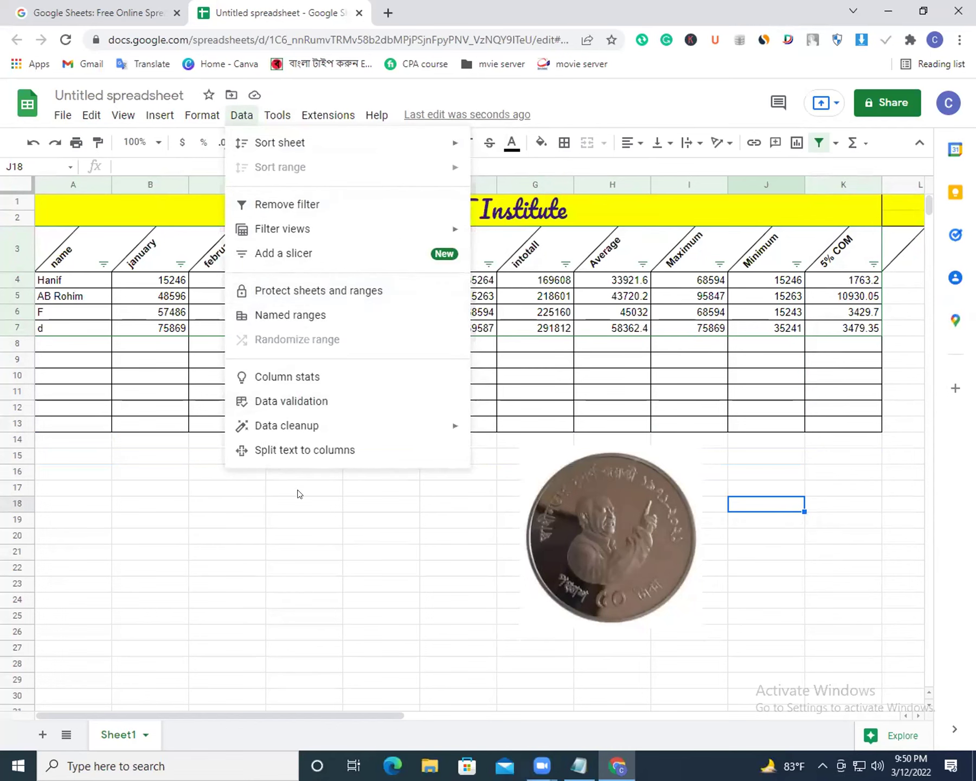
left_click(304, 401)
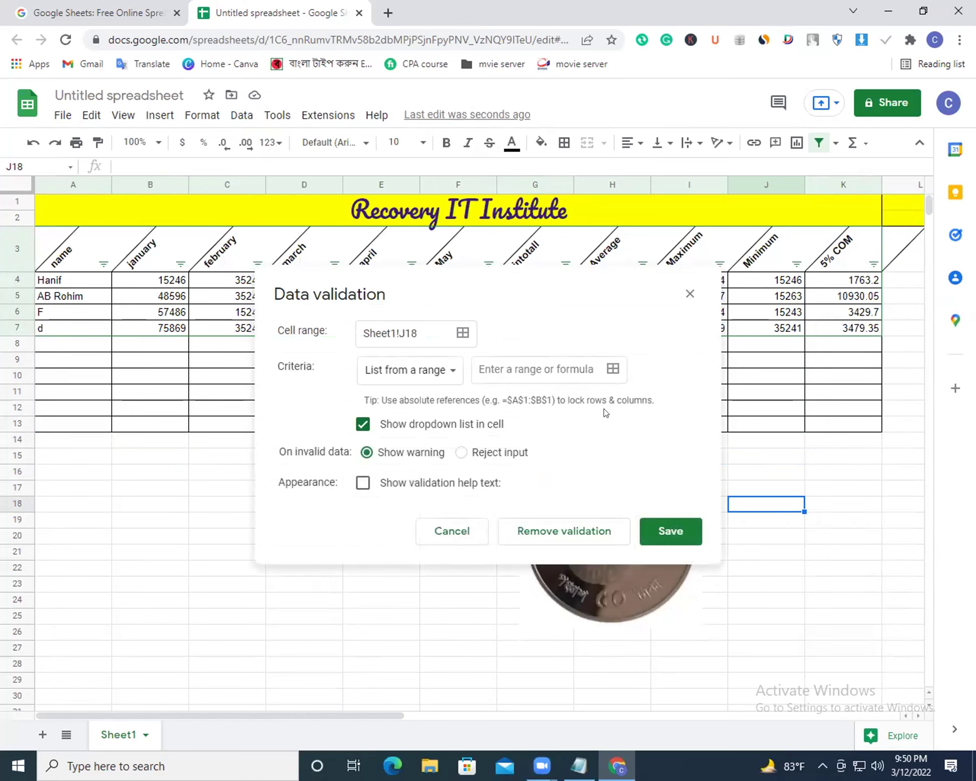
left_click(479, 521)
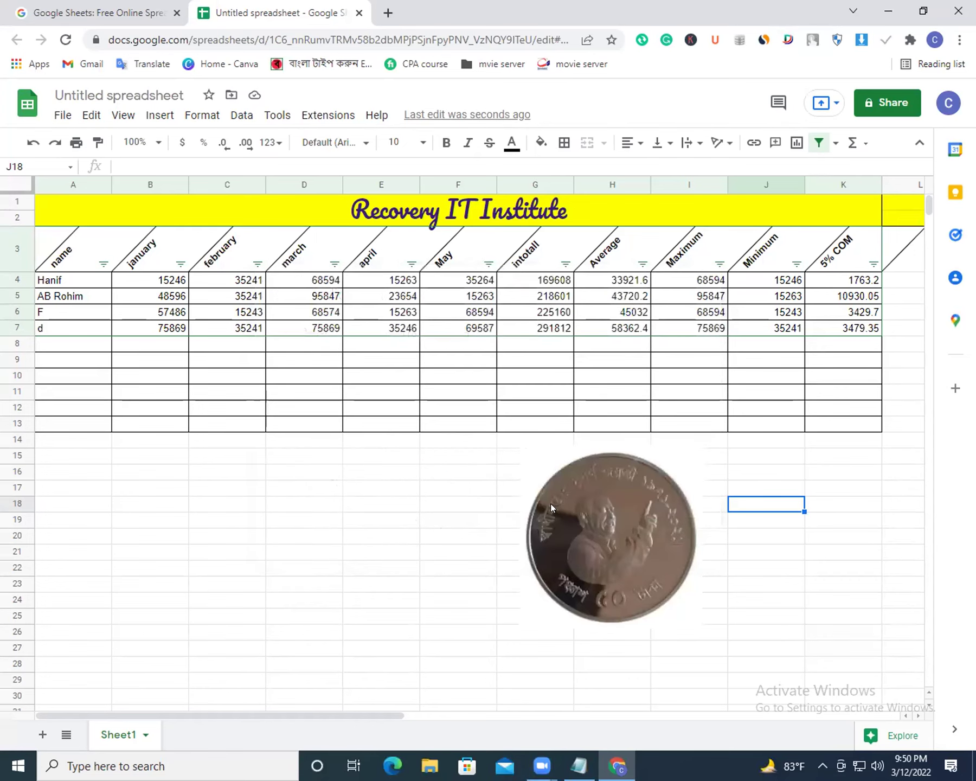
left_click(273, 116)
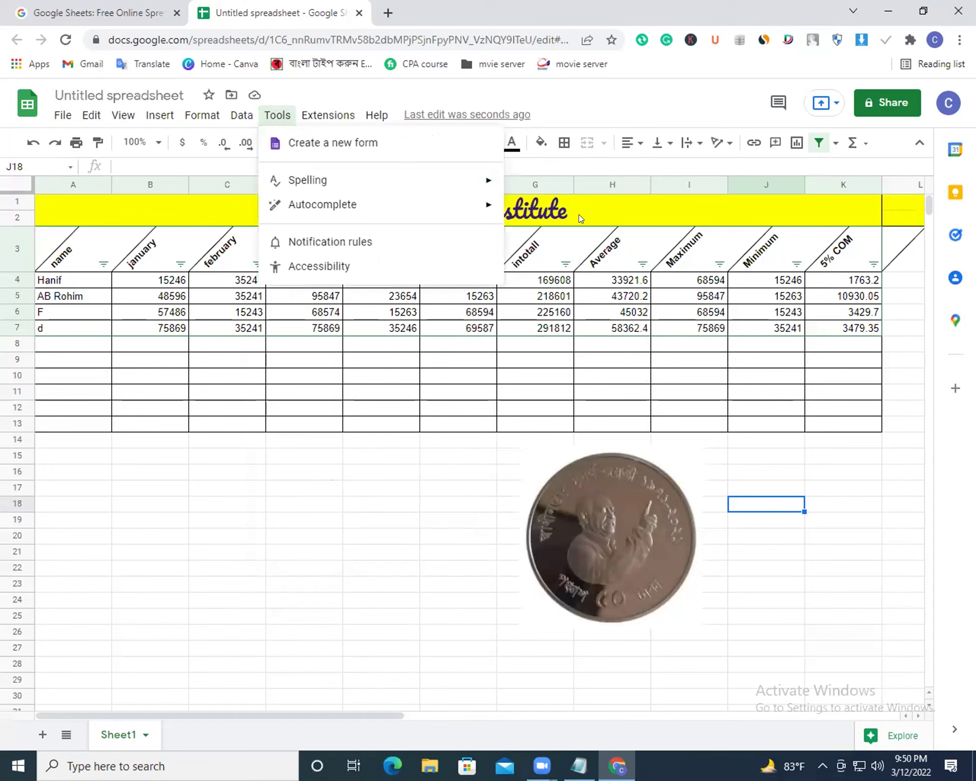
Drag the coin image's top edge up so it meets the table's bottom edge.
left_click(357, 382)
mouse_move(863, 329)
left_mouse_down()
mouse_move(366, 317)
mouse_move(97, 233)
mouse_move(849, 332)
left_mouse_up()
left_click(395, 522)
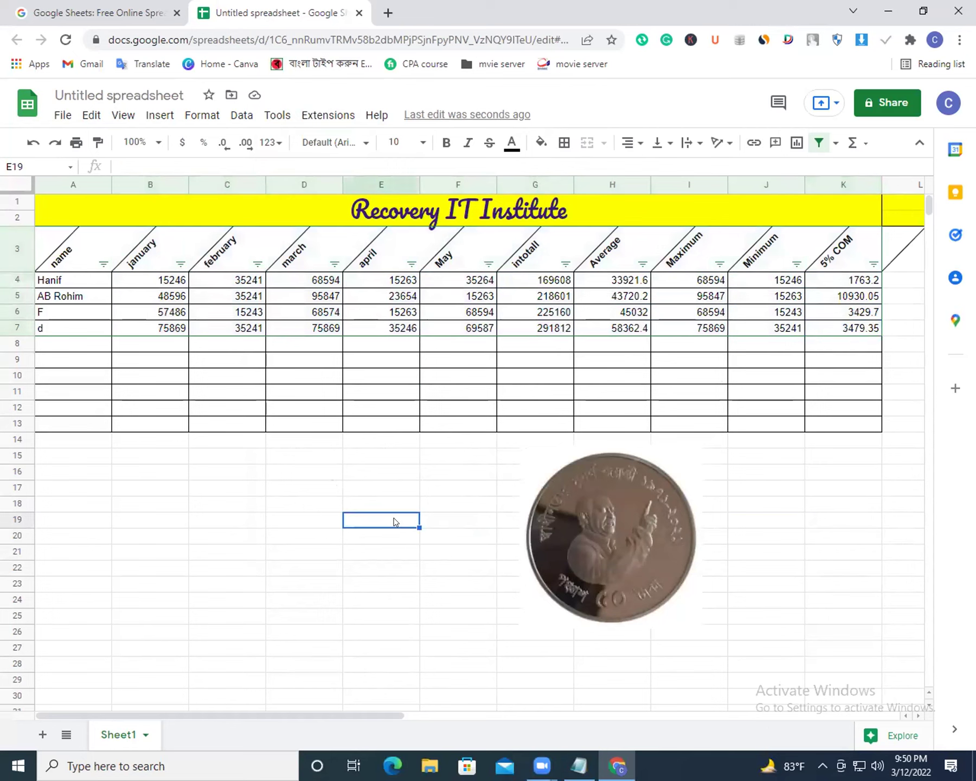
left_click(455, 473)
left_click(556, 451)
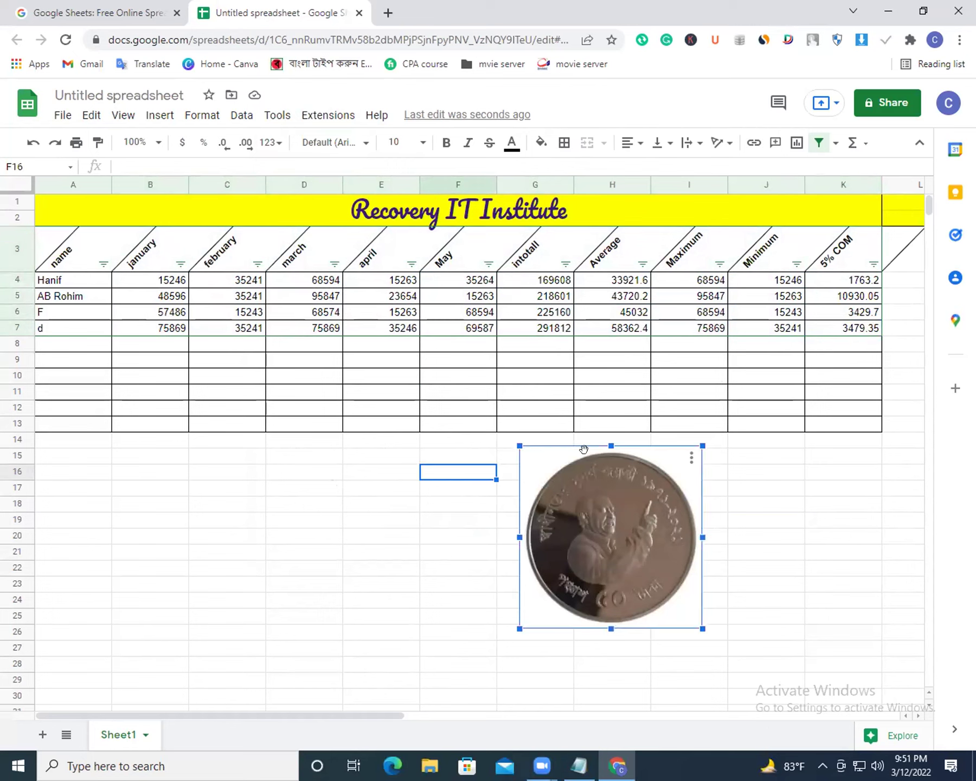
left_click_drag(605, 439, 605, 427)
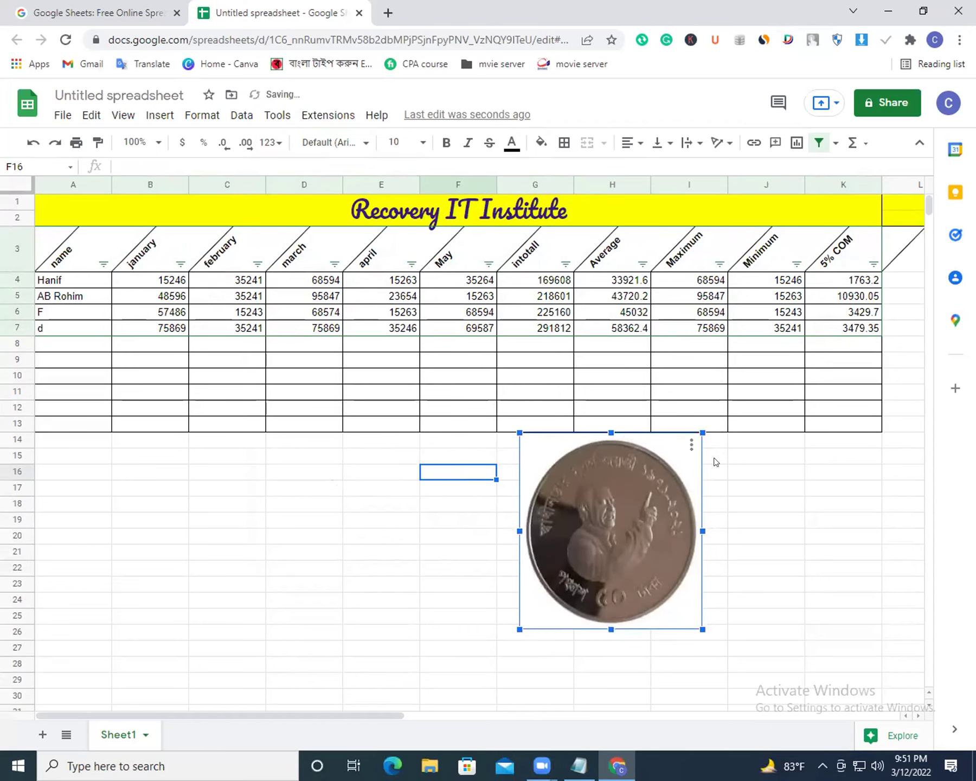
left_click(746, 470)
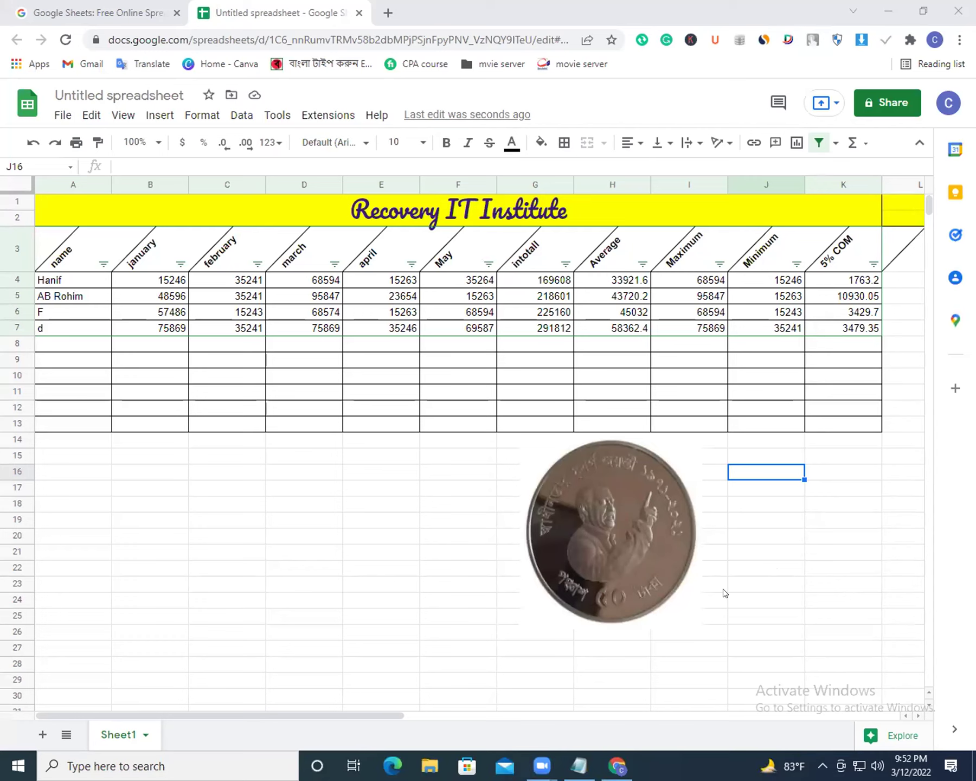
Group columns B–E holding the January to April values B4:E7 via View > Group.
left_click_drag(116, 279, 406, 332)
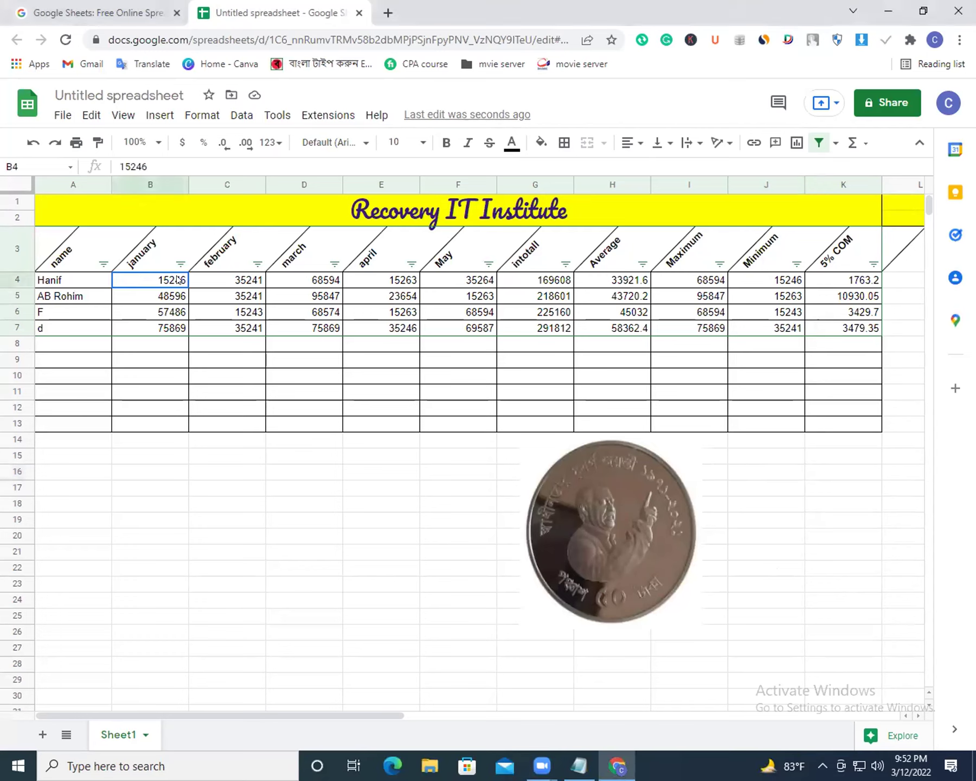
left_click(124, 116)
mouse_move(151, 192)
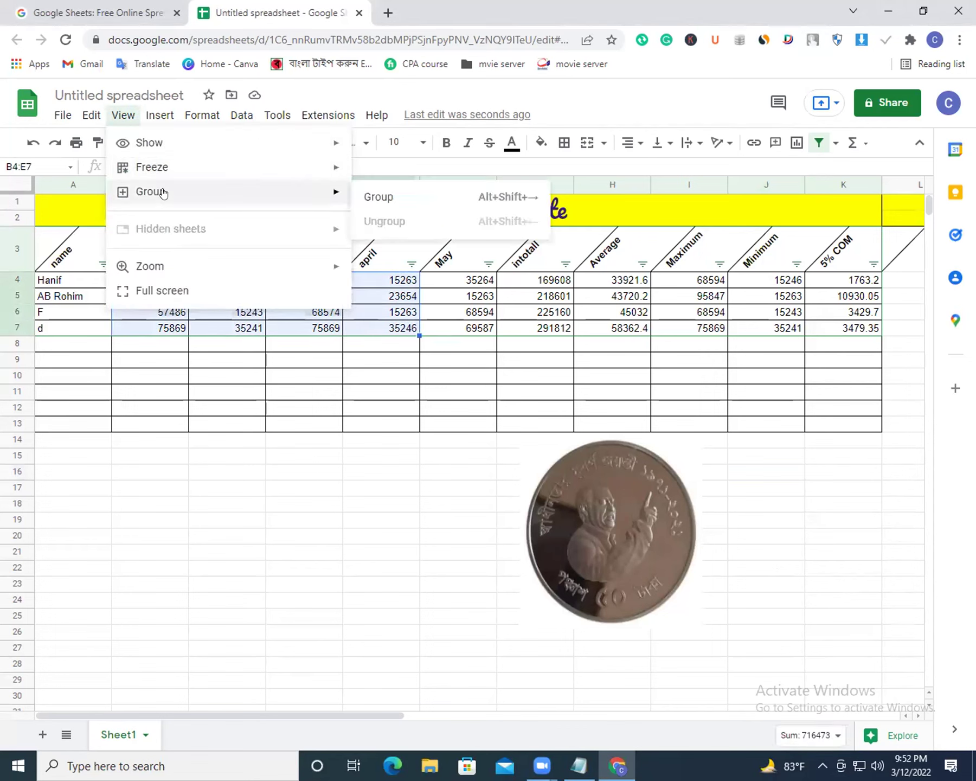
left_click(373, 195)
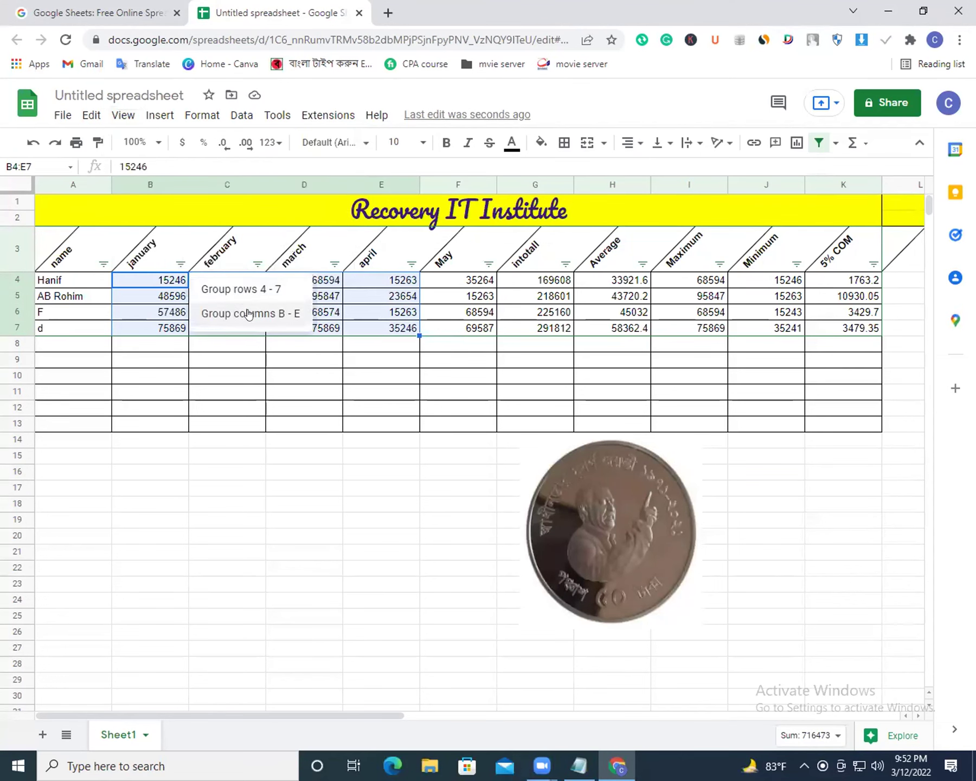
left_click(248, 315)
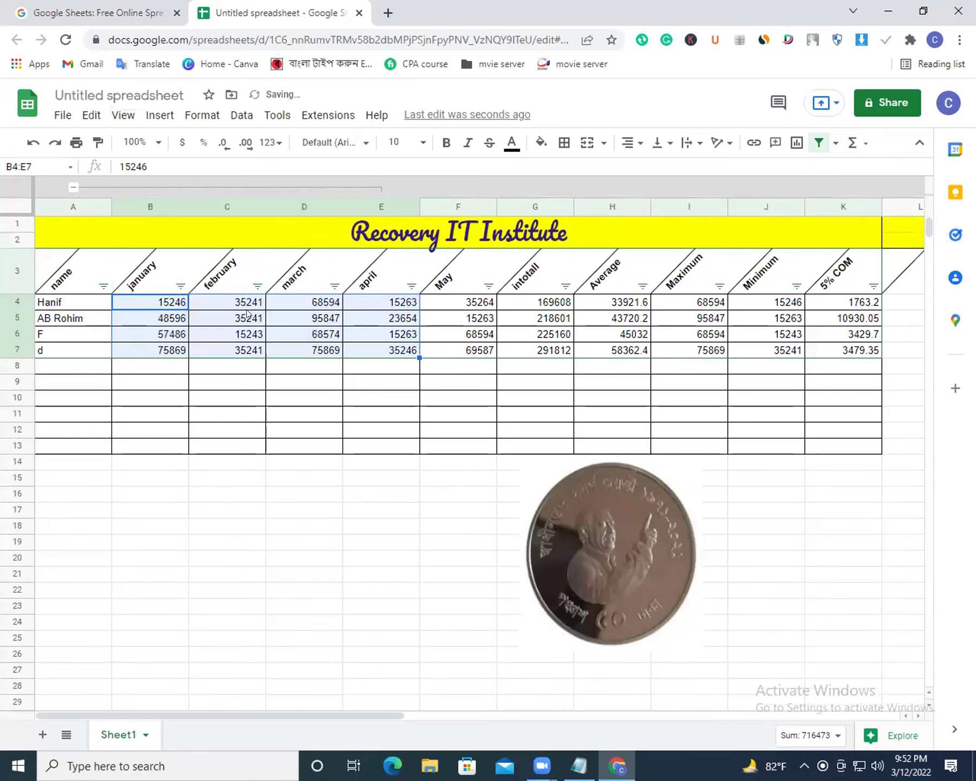
Clear the range selection and select a cell in the Minimum column.
left_click(386, 465)
left_click(386, 330)
left_click_drag(384, 352, 314, 333)
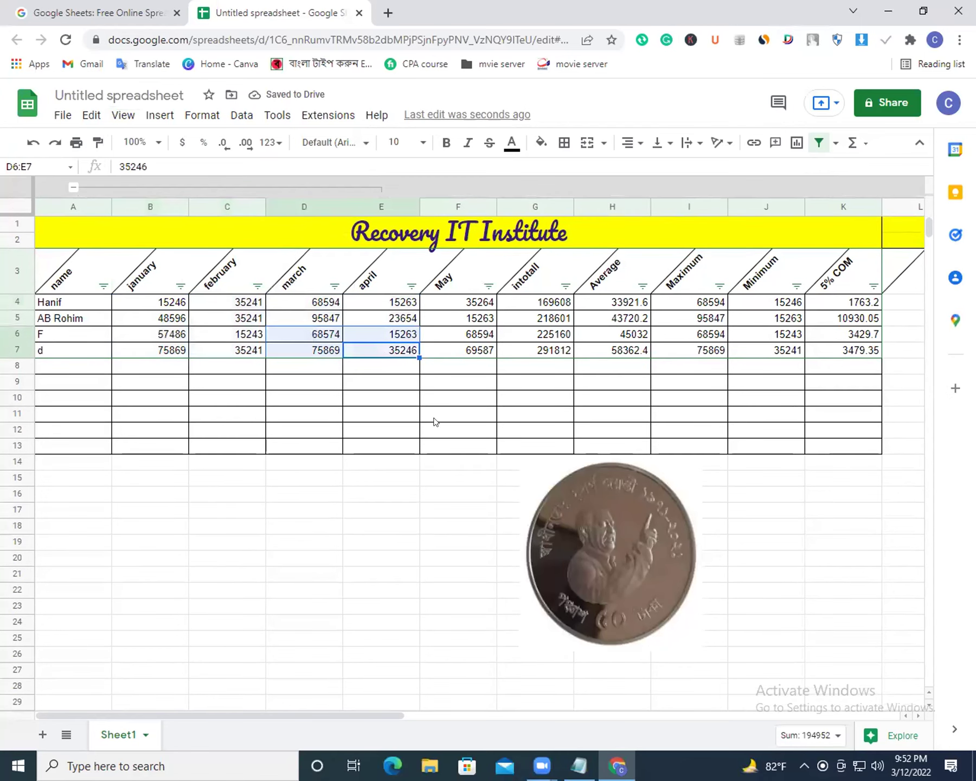
left_click(379, 385)
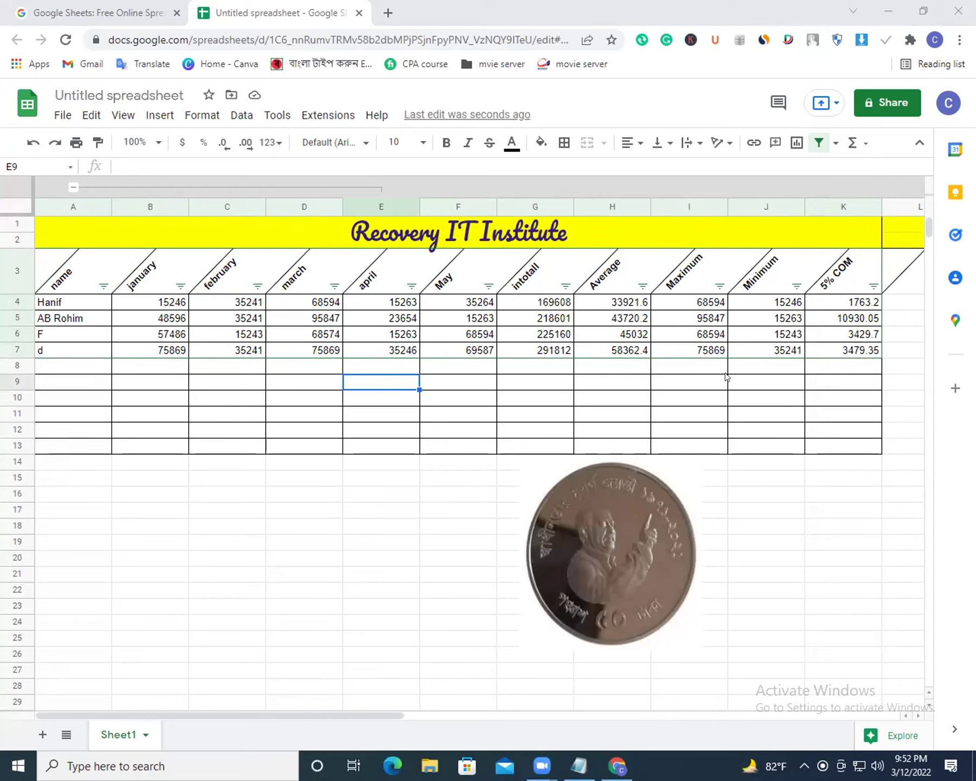
left_click(349, 434)
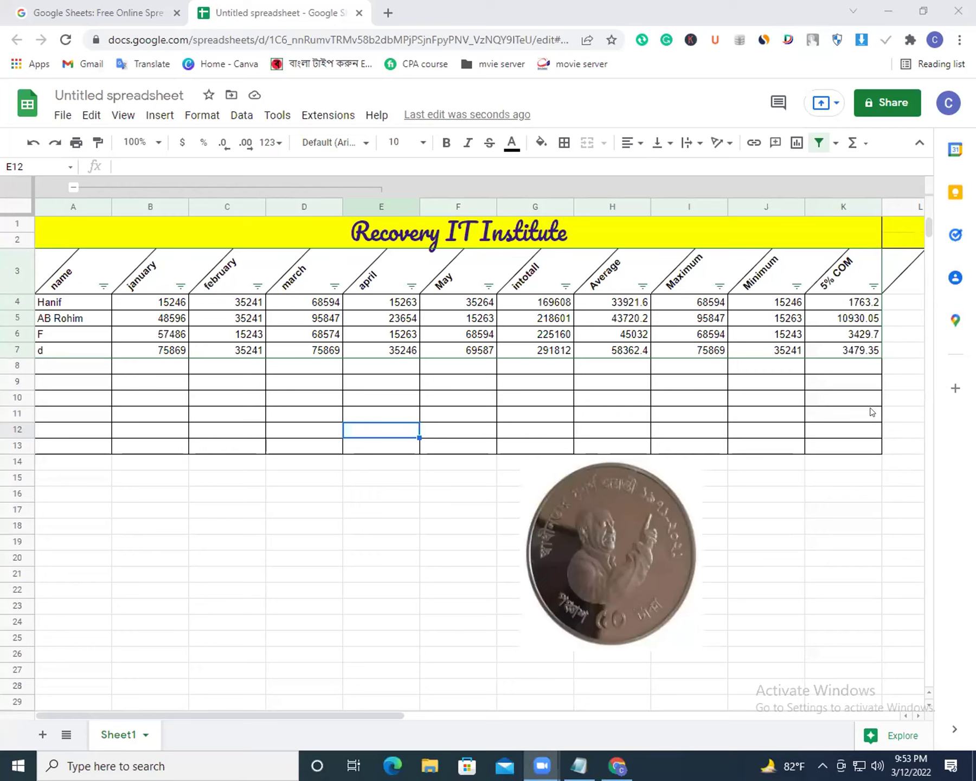
left_click_drag(895, 323, 904, 460)
left_click(904, 417)
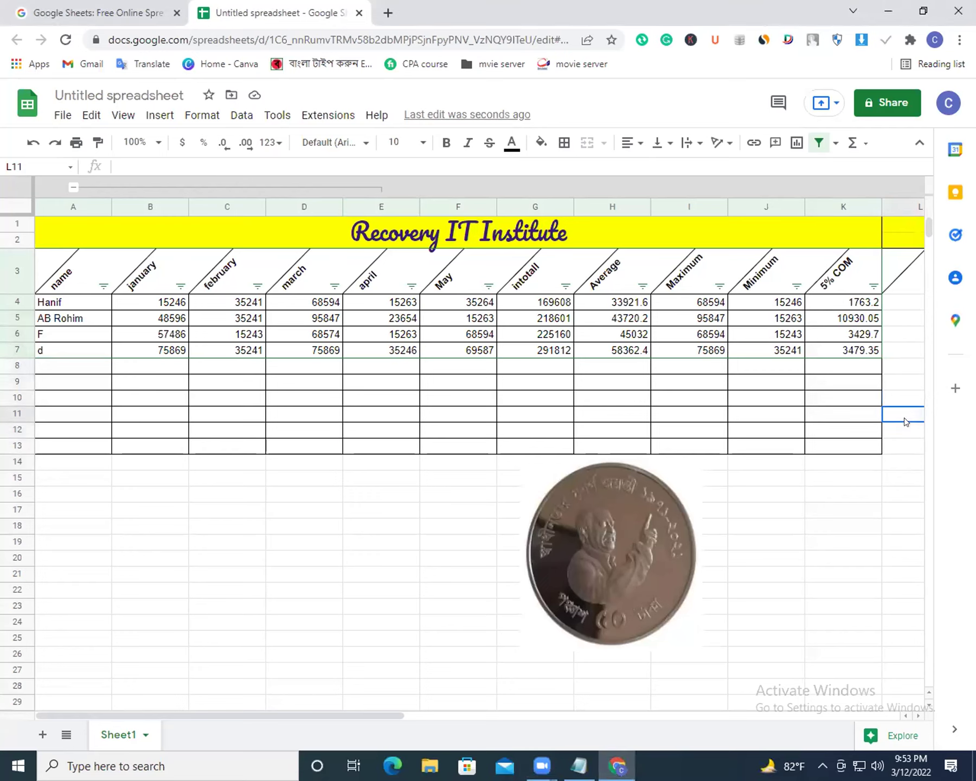
left_click(849, 419)
left_click(759, 410)
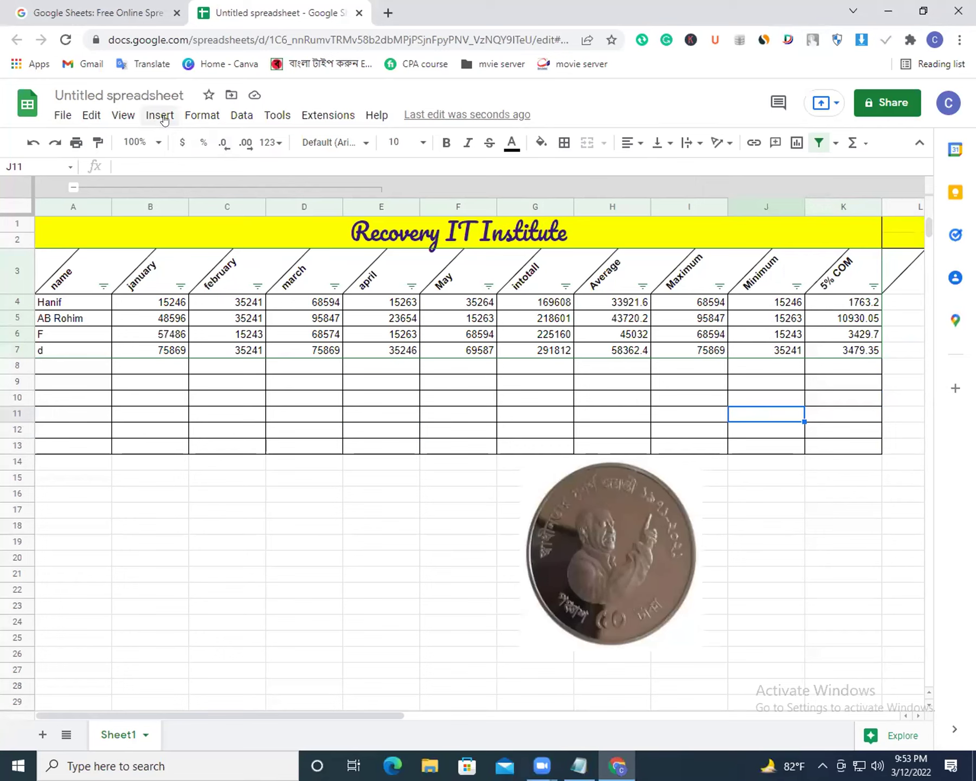
Insert one blank column left of Minimum, then select the table's header row.
right_click(737, 415)
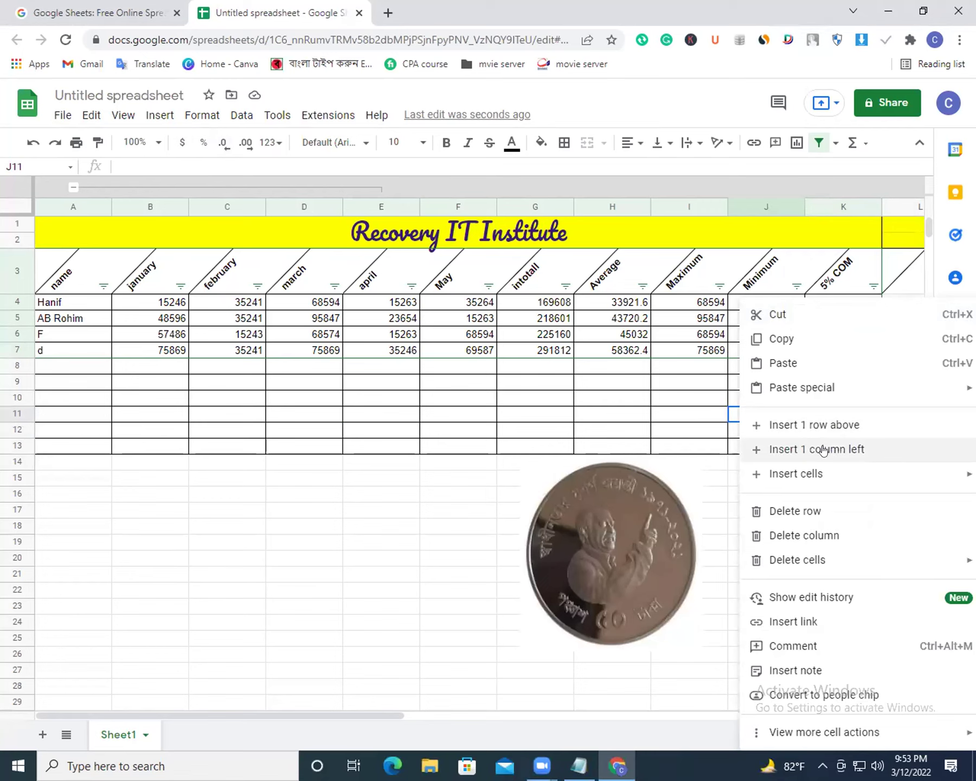
left_click(822, 450)
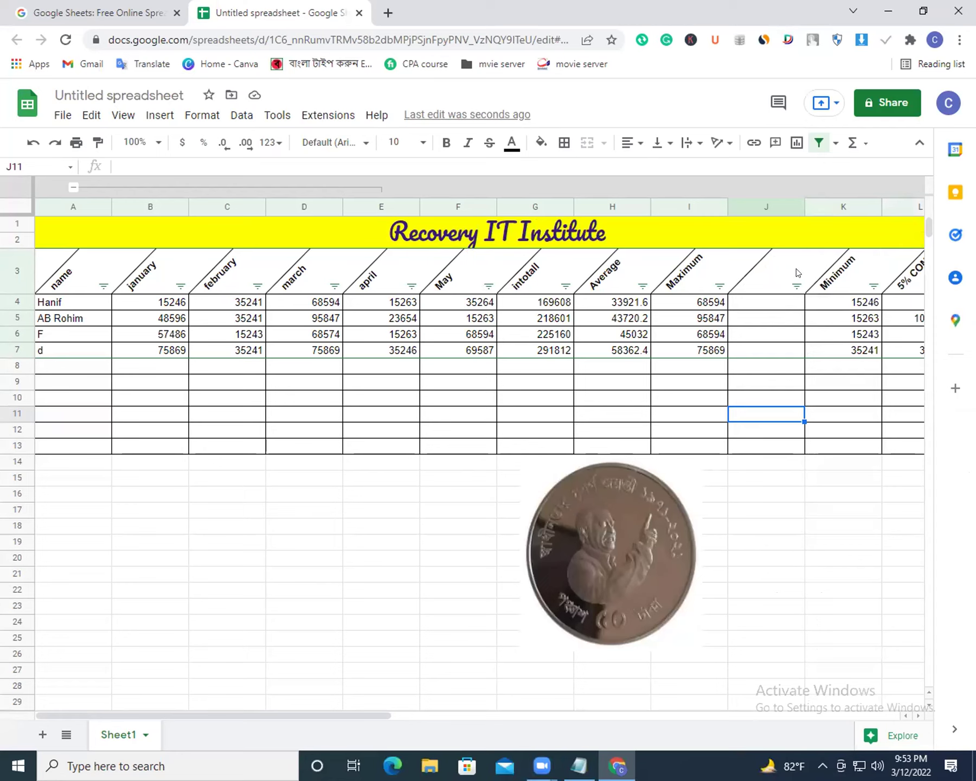
left_click_drag(56, 267, 904, 289)
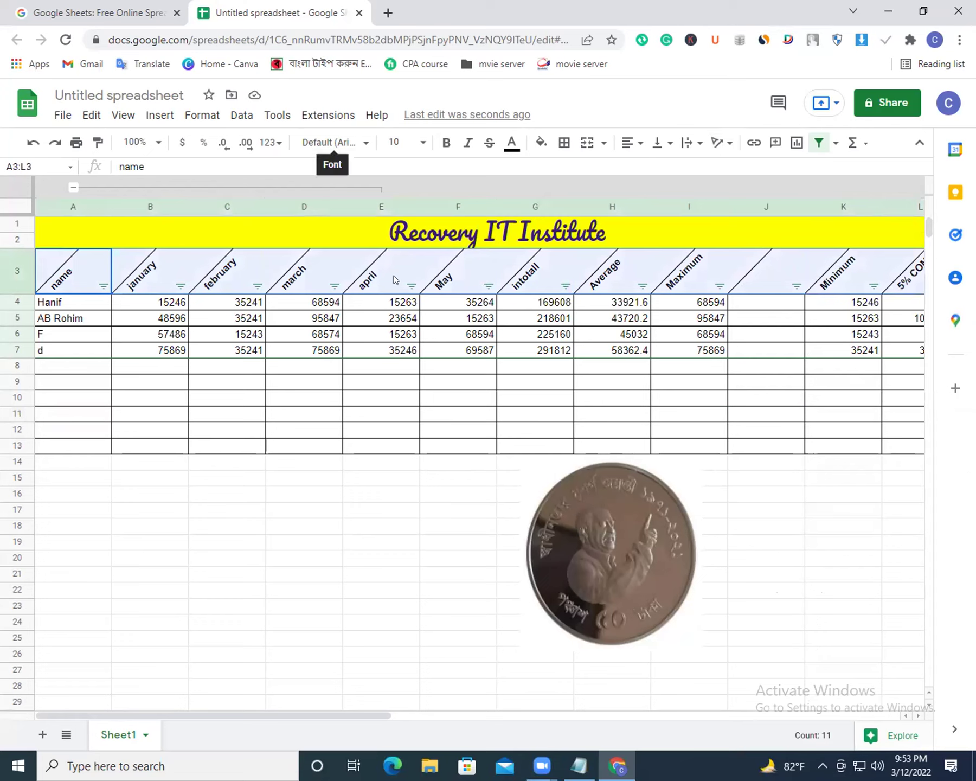
Try several header rotations, settling on Tilt up at 45° for the row 3 labels.
left_click(714, 144)
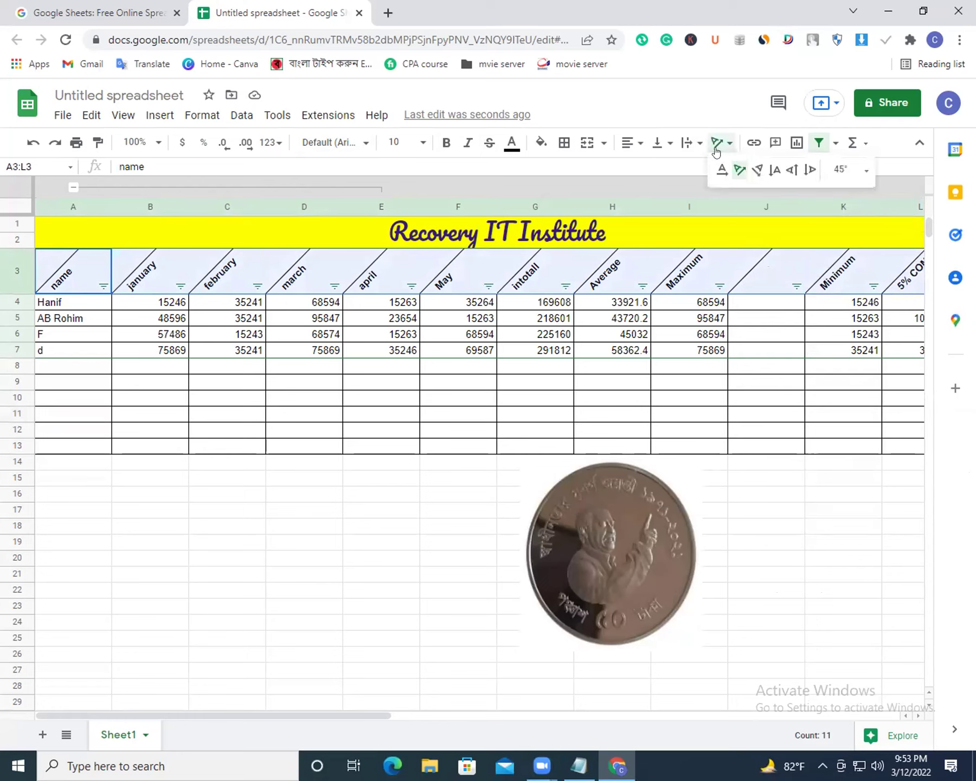
left_click(757, 170)
left_click(718, 143)
left_click(784, 169)
left_click(718, 143)
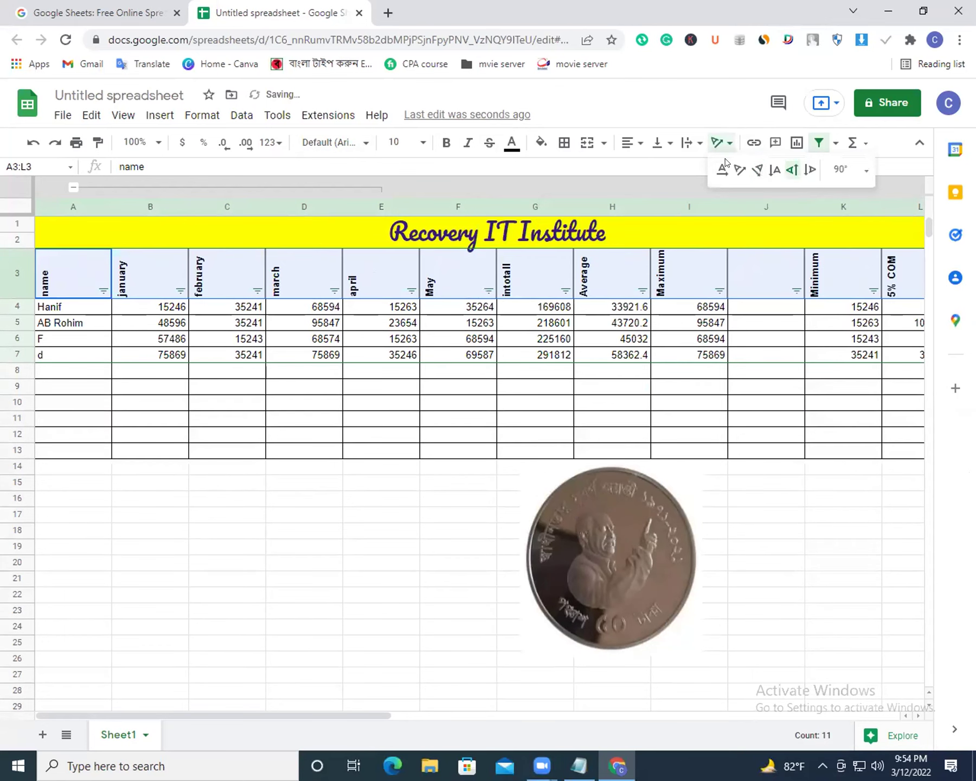
left_click(722, 170)
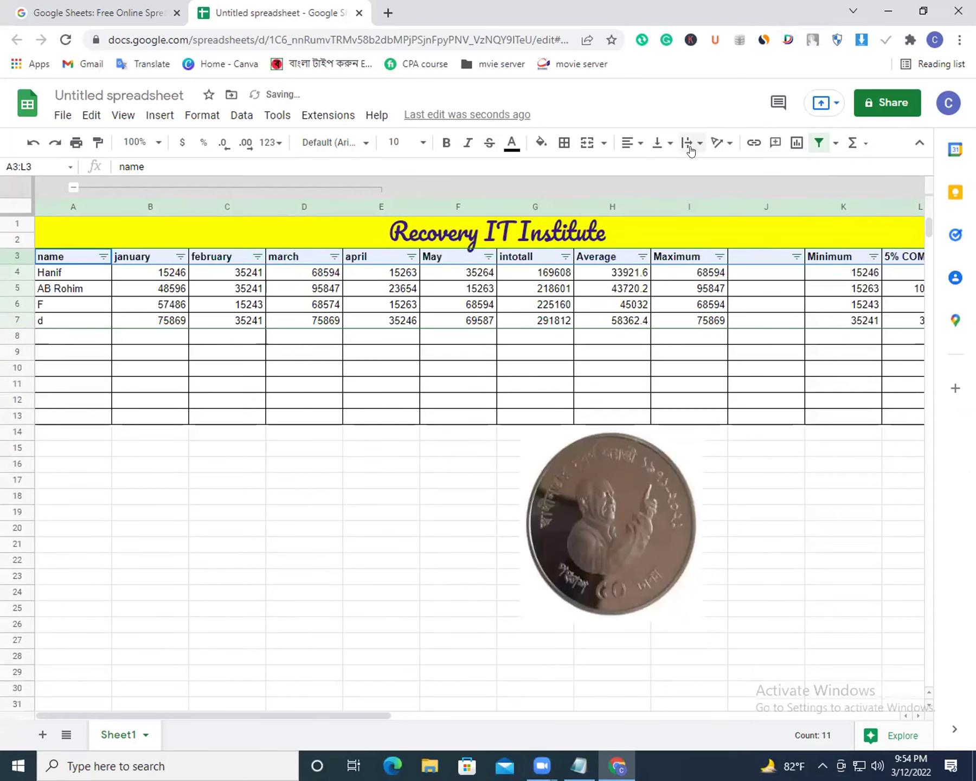
left_click(718, 142)
left_click(740, 169)
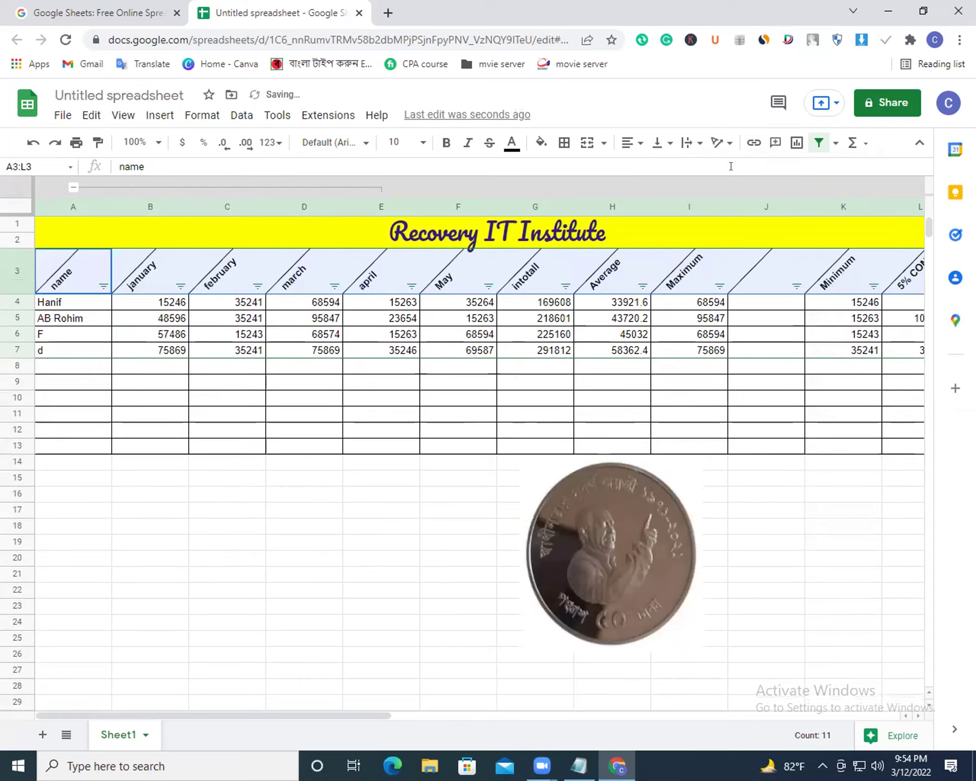
left_click(470, 434)
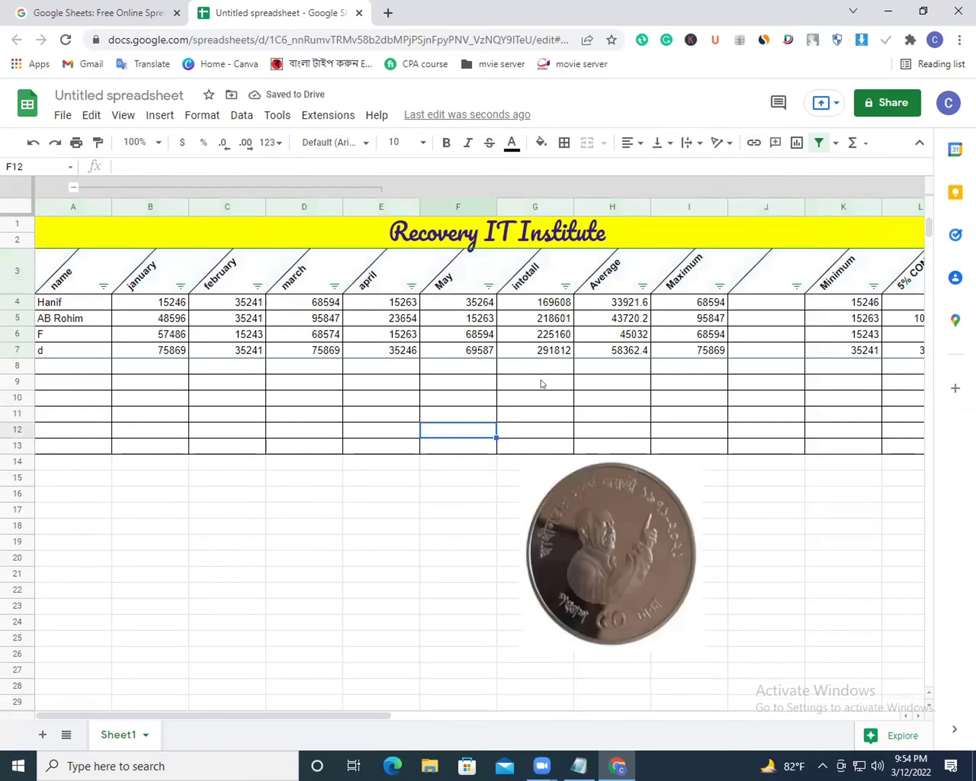
Sort the table rows by the name column from A to Z.
left_click(566, 286)
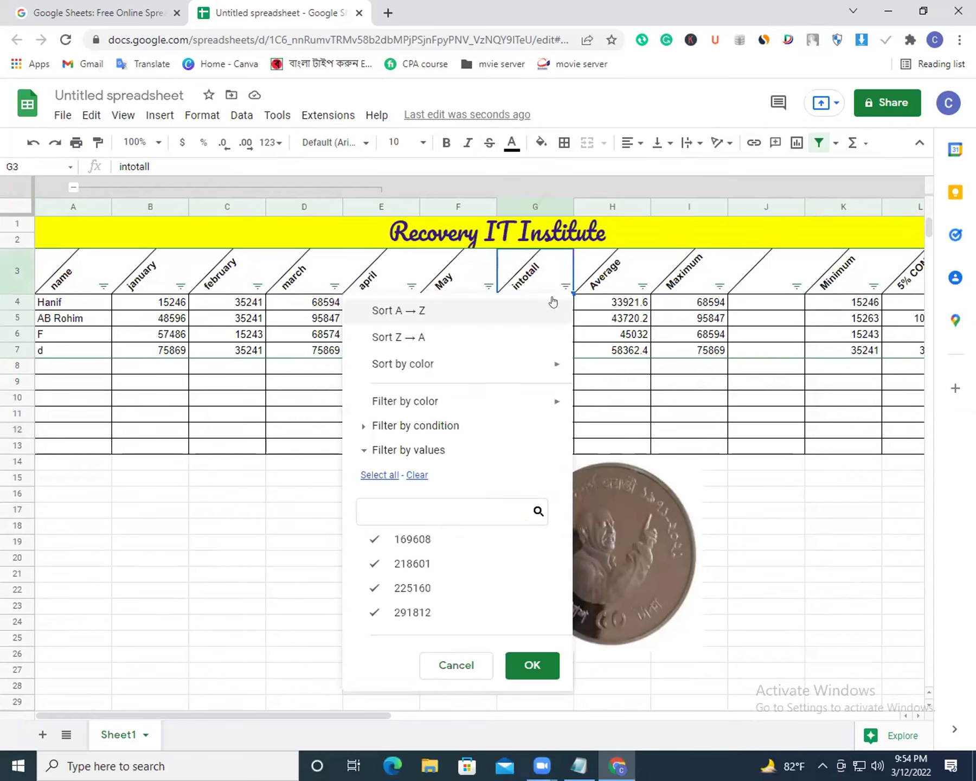
left_click(161, 460)
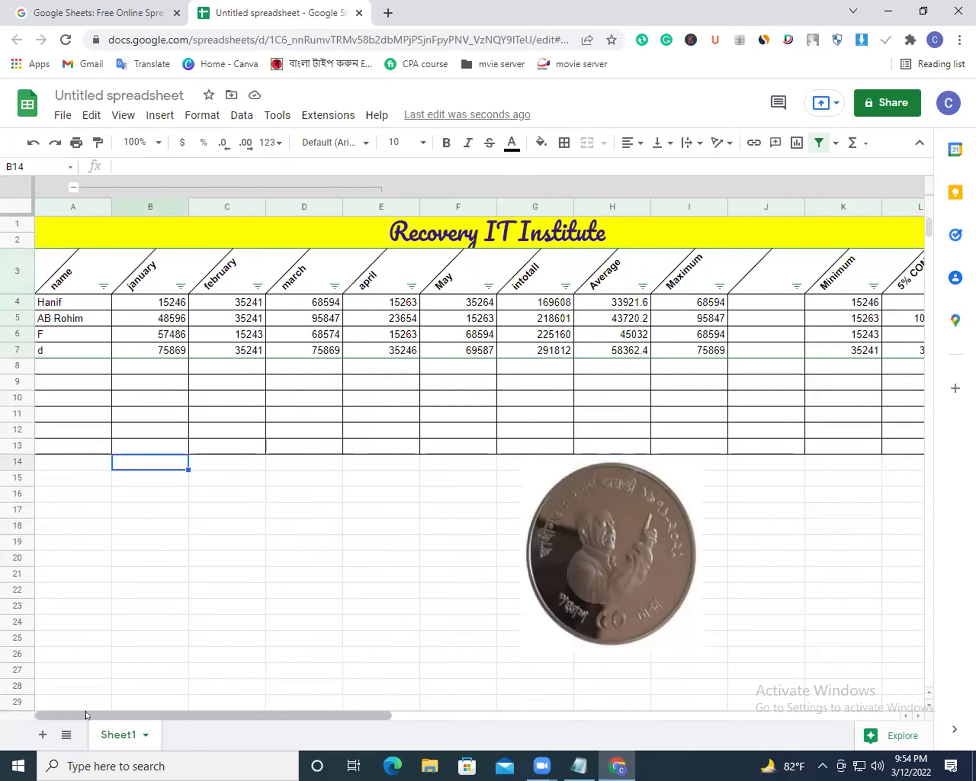
left_click(90, 306)
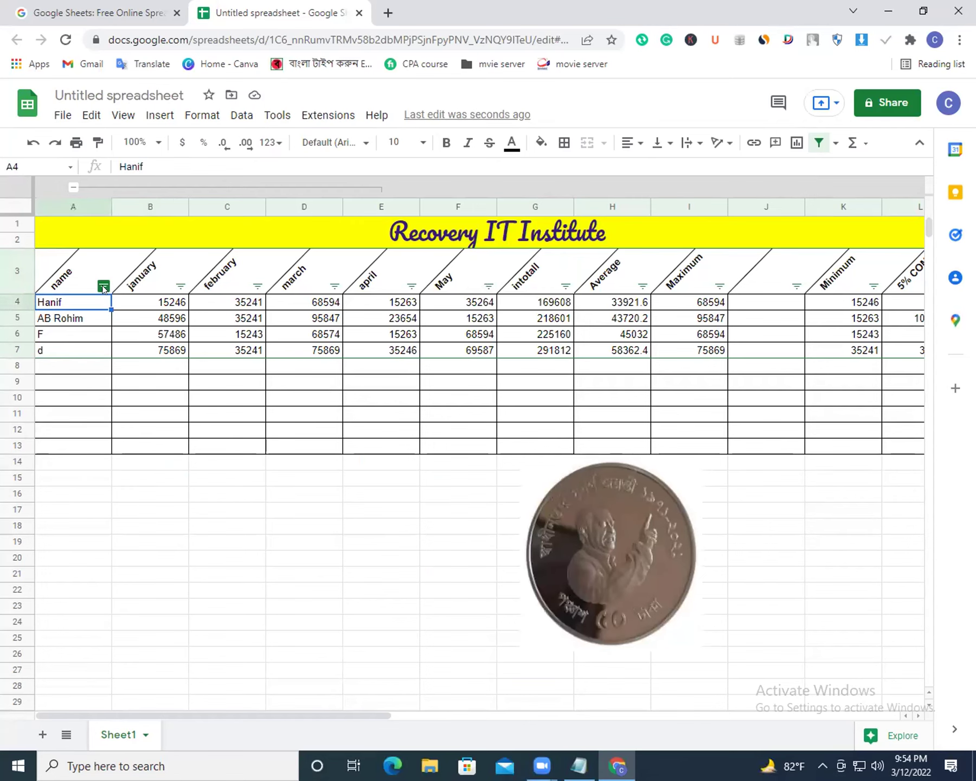
left_click(103, 285)
left_click(57, 384)
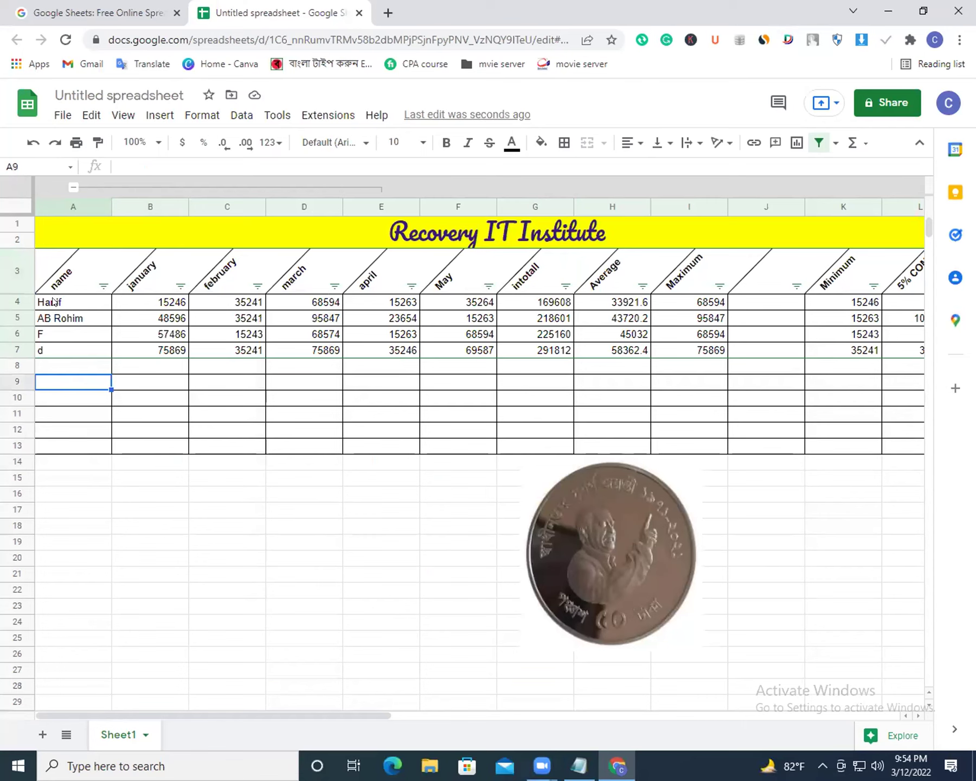
left_click(103, 286)
left_click(139, 311)
Check the reordered names in rows 4–7: AB Rohim, d, F, Hanif.
left_click(54, 298)
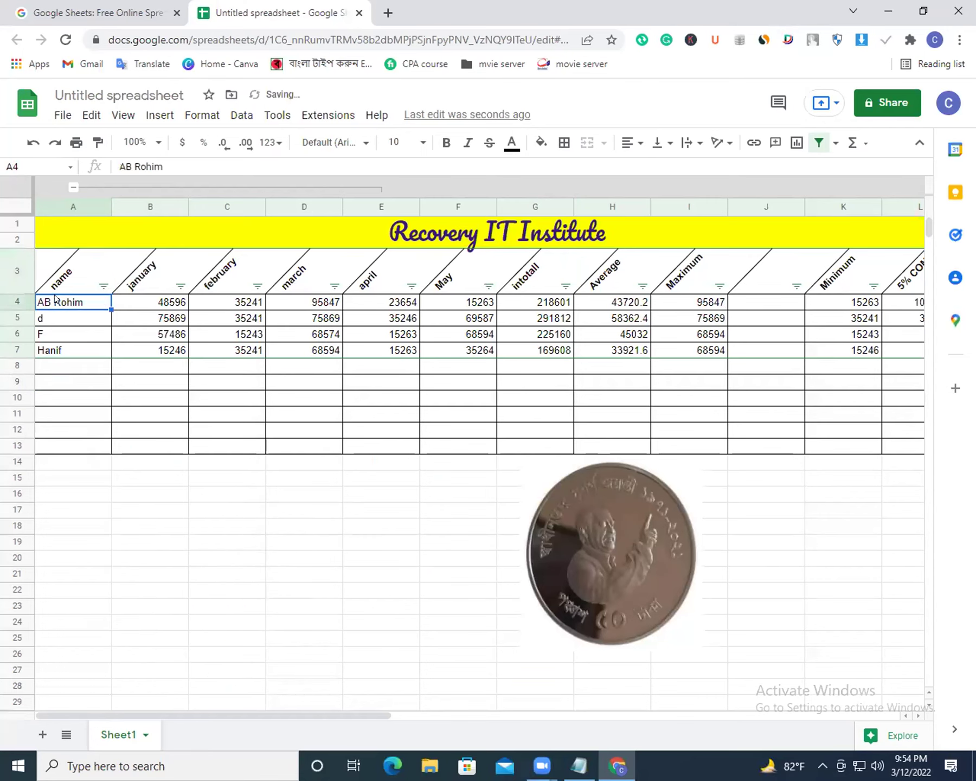
left_click(60, 313)
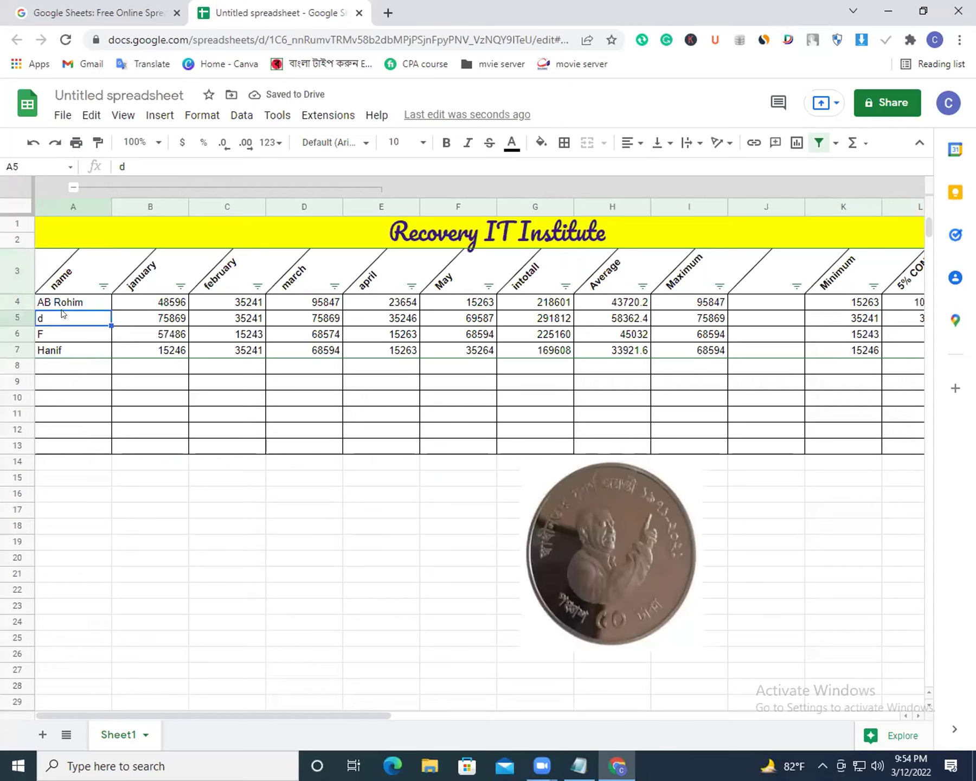
left_click(63, 335)
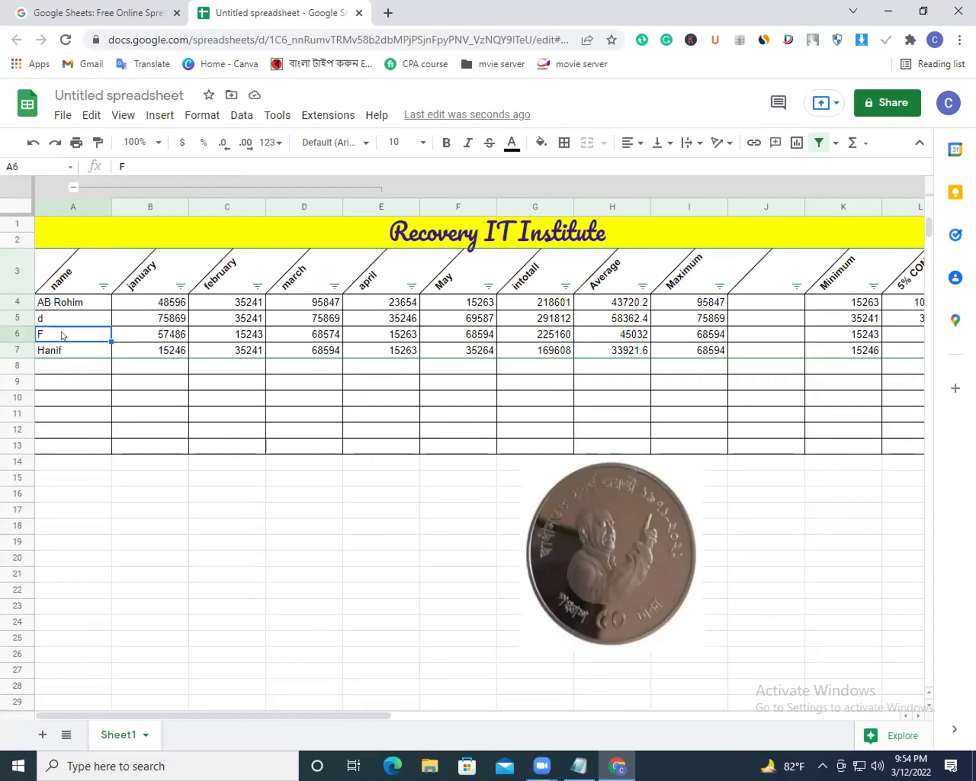
left_click(67, 348)
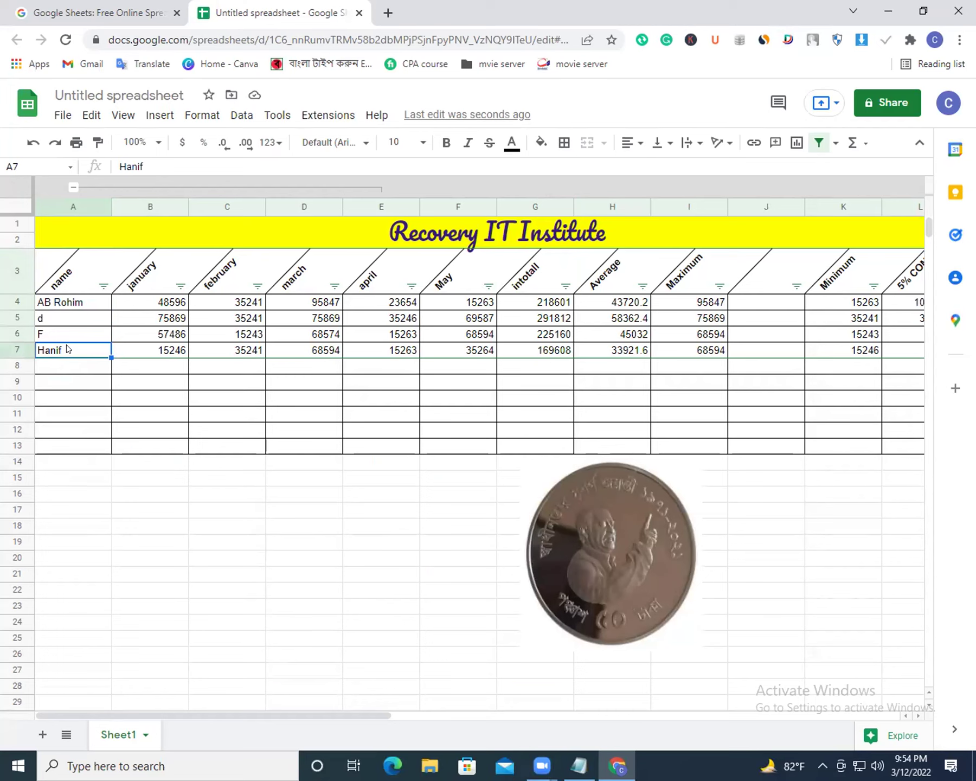
left_click(135, 370)
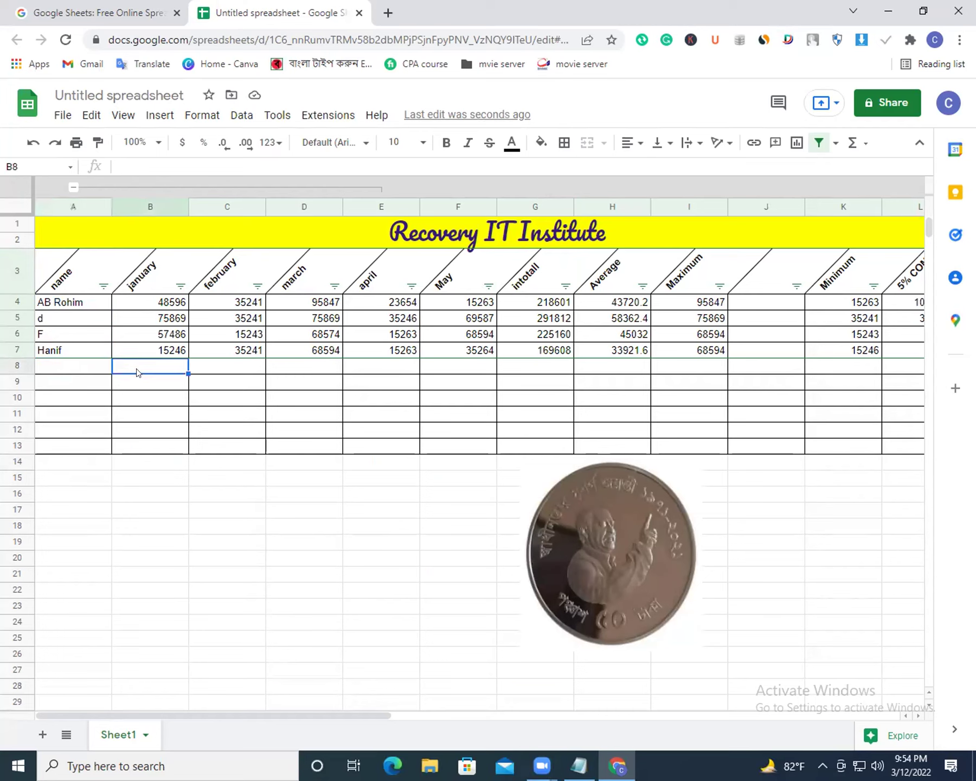
left_click(200, 386)
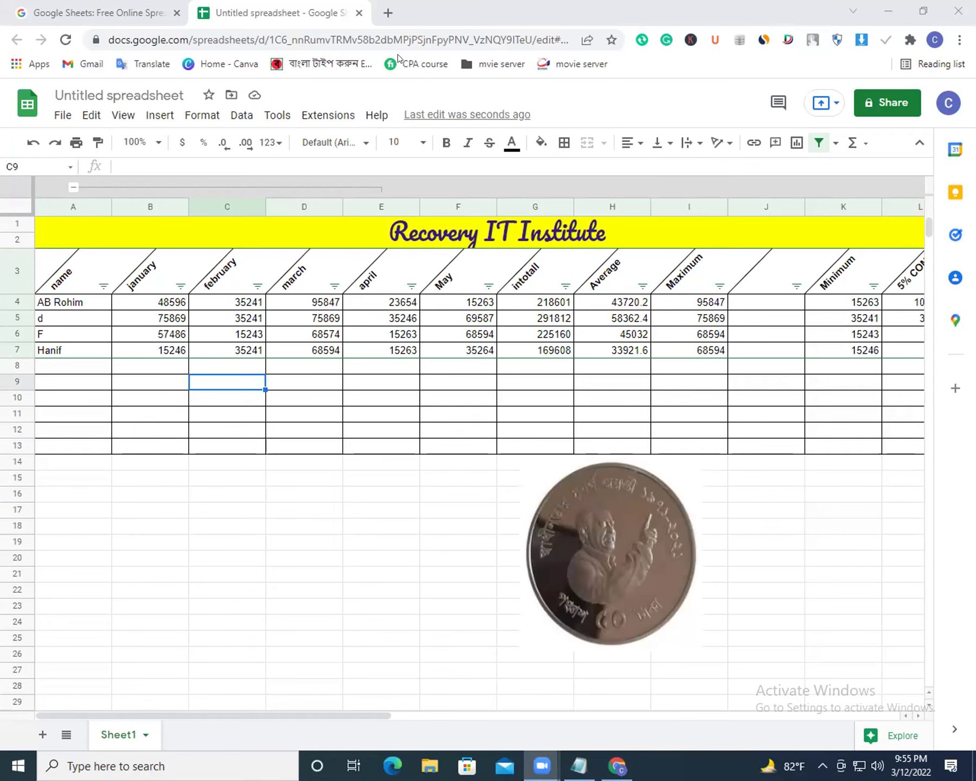
Search 'google sheets sum formula' in a new tab, then return to the spreadsheet.
left_click(387, 11)
type("g")
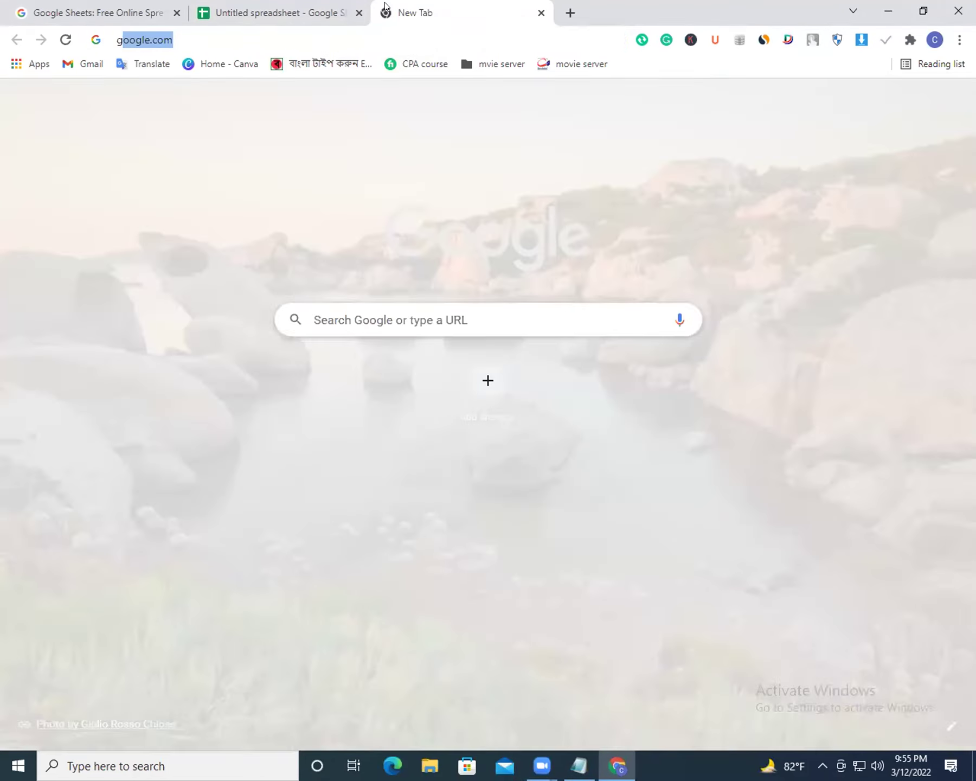
type("oogle she")
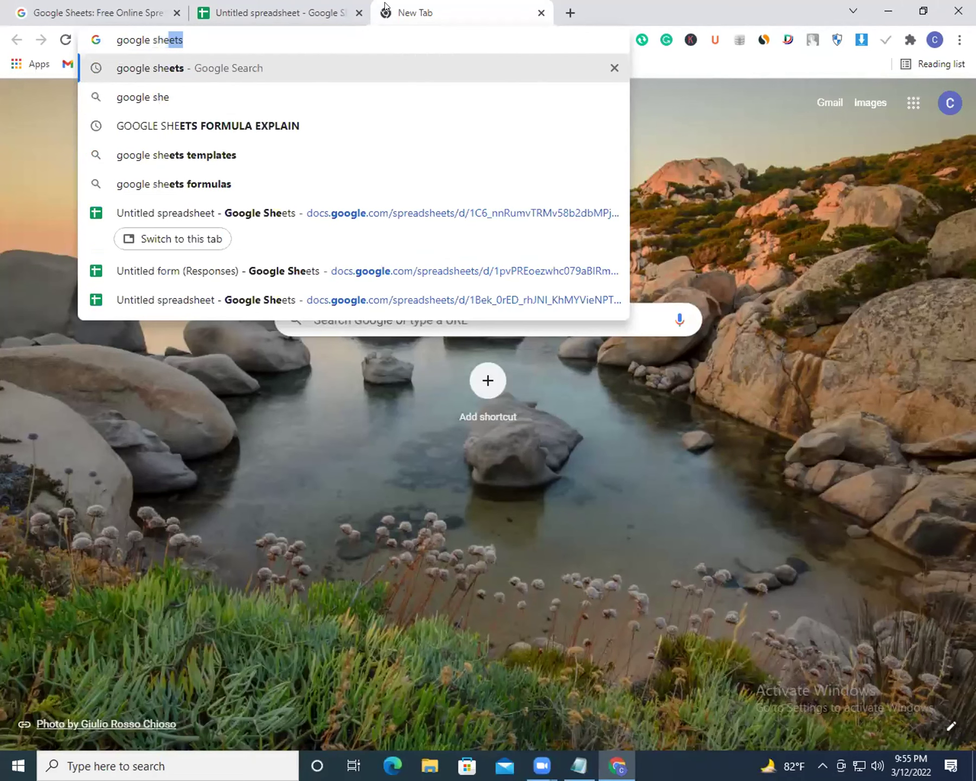
type("ets")
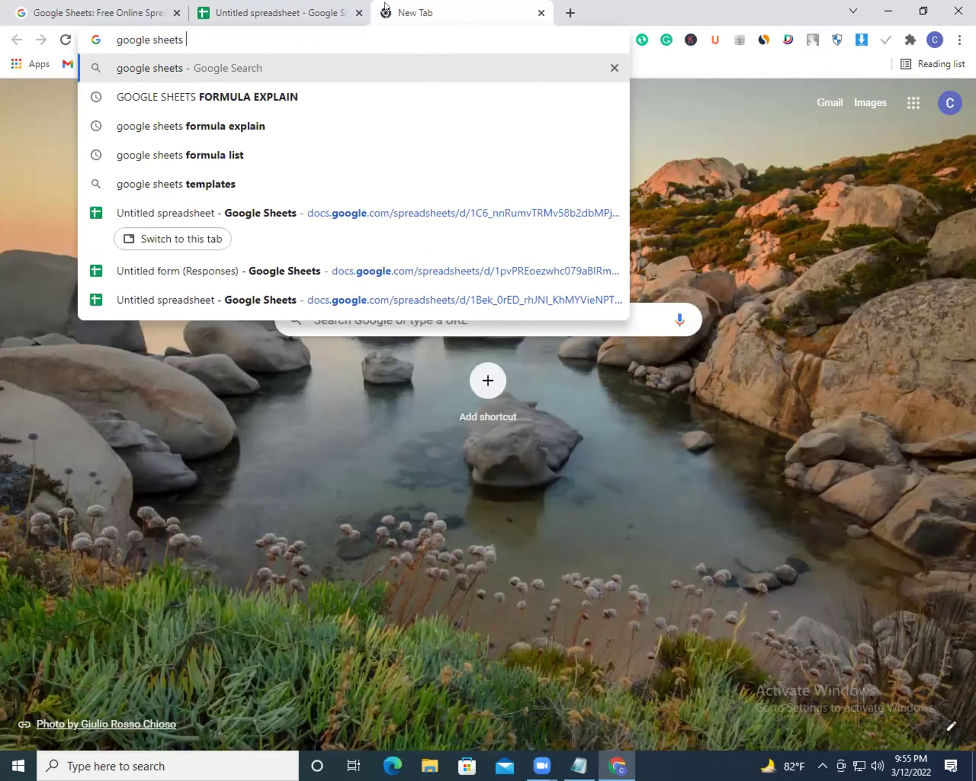
type(" s")
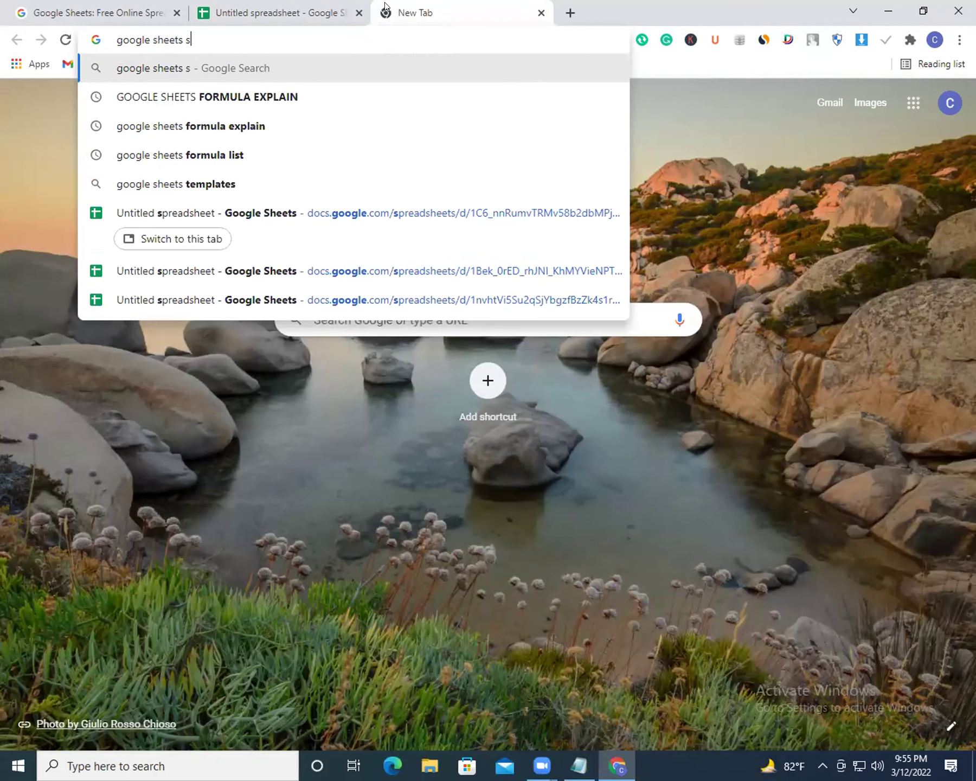
type("um formula")
key("Return")
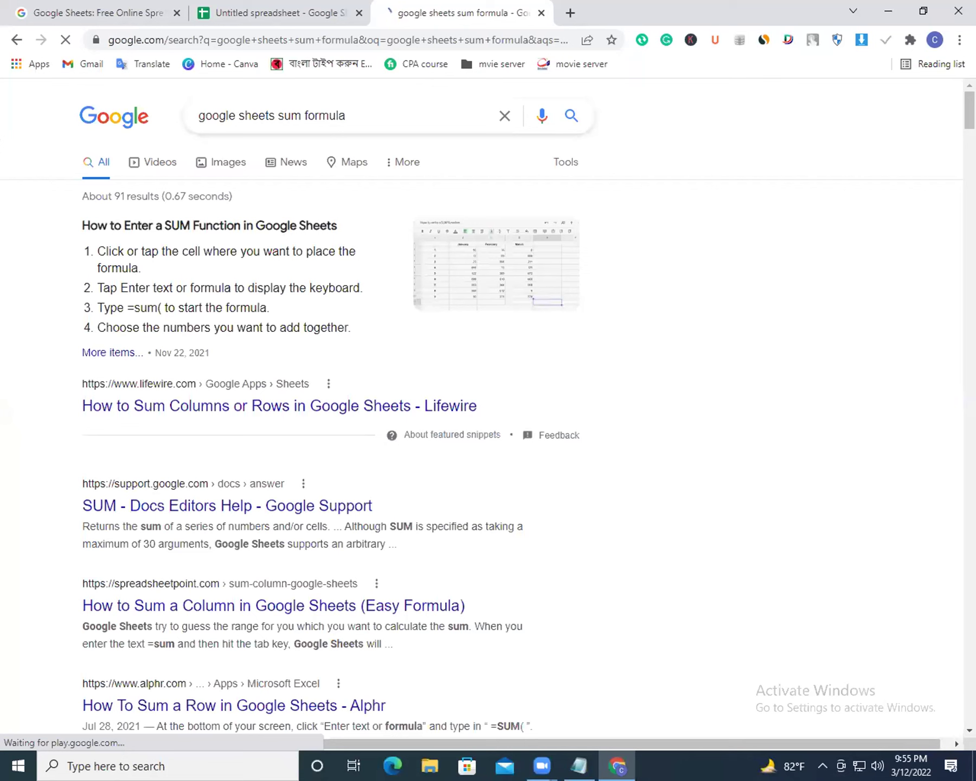
scroll(271, 263, "down", 5)
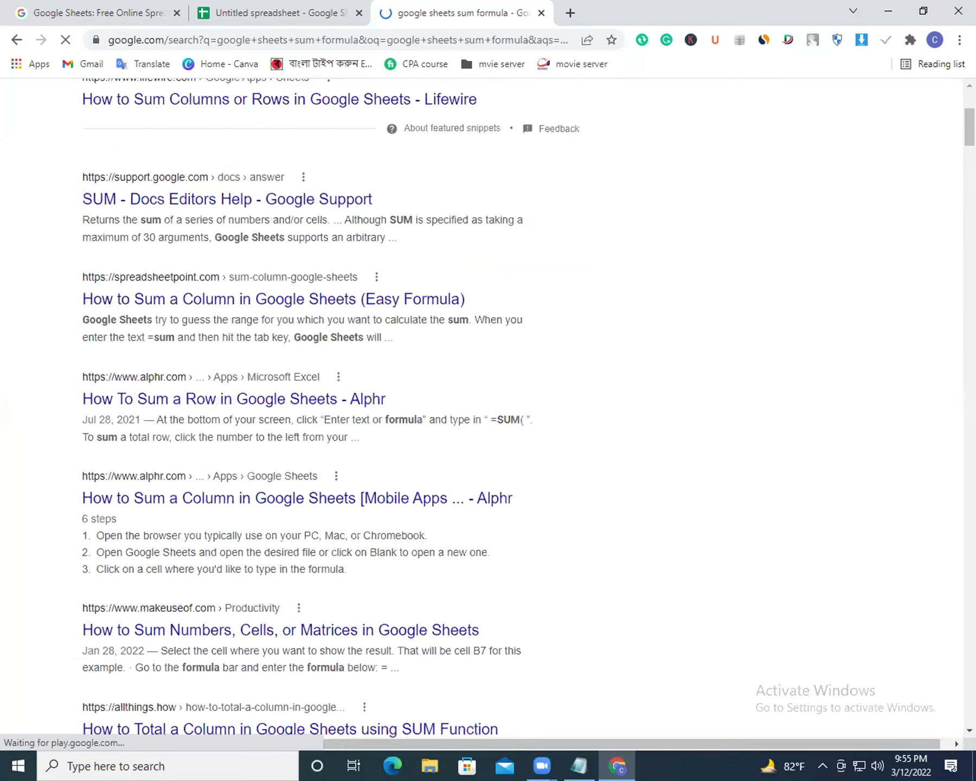
scroll(488, 407, "up", 5)
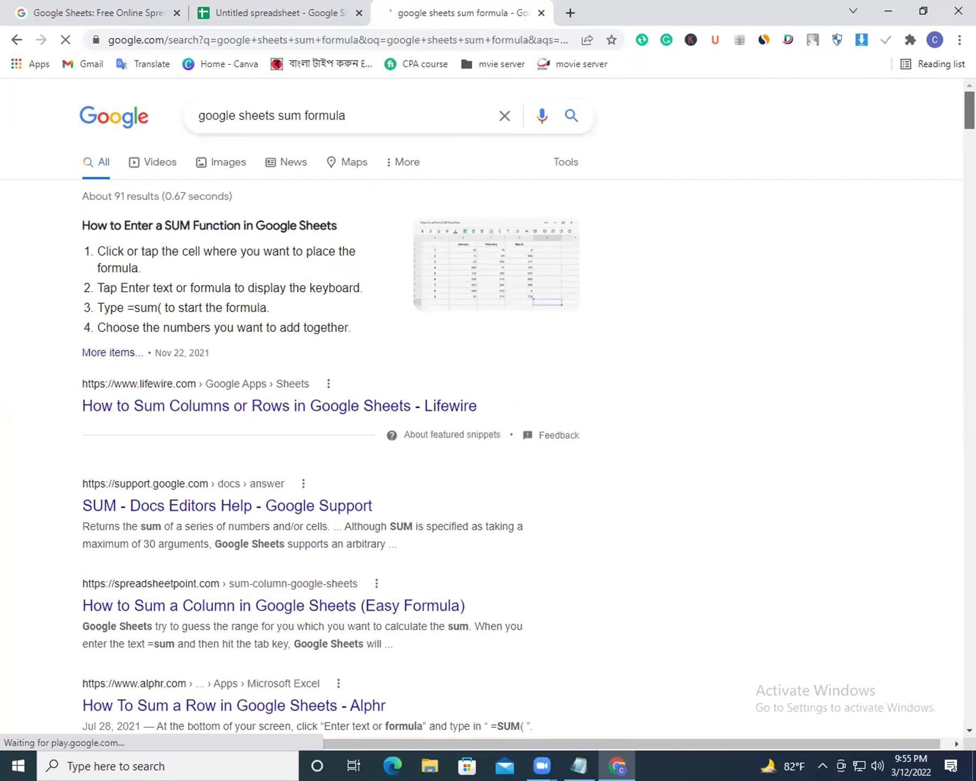
left_click(255, 11)
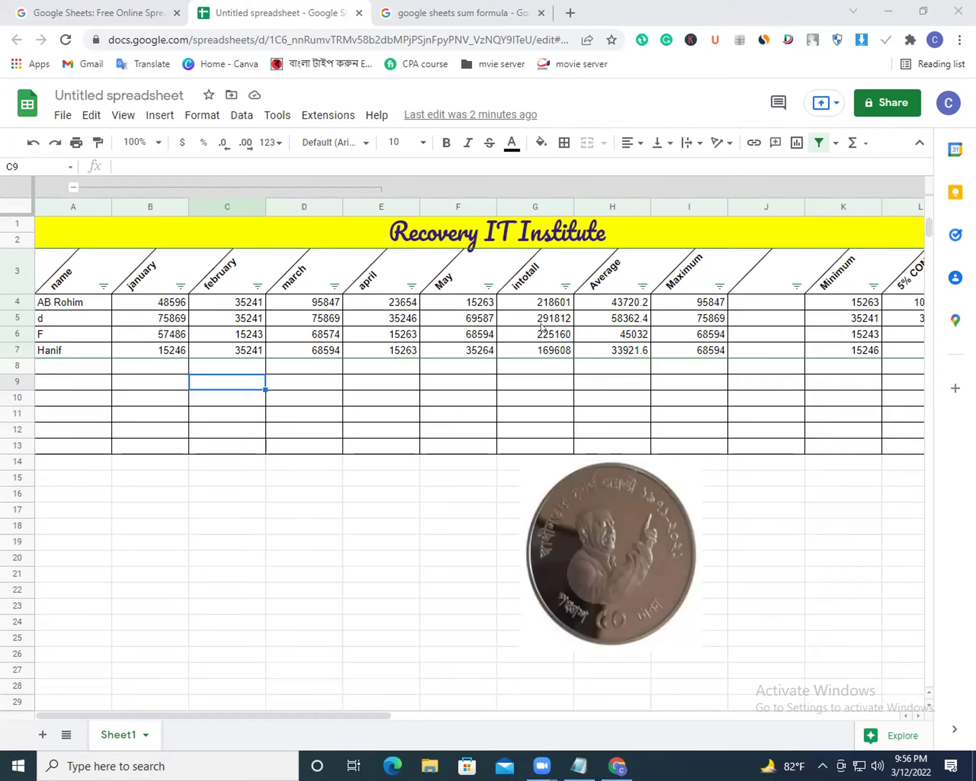
left_click(51, 403)
left_click(138, 384)
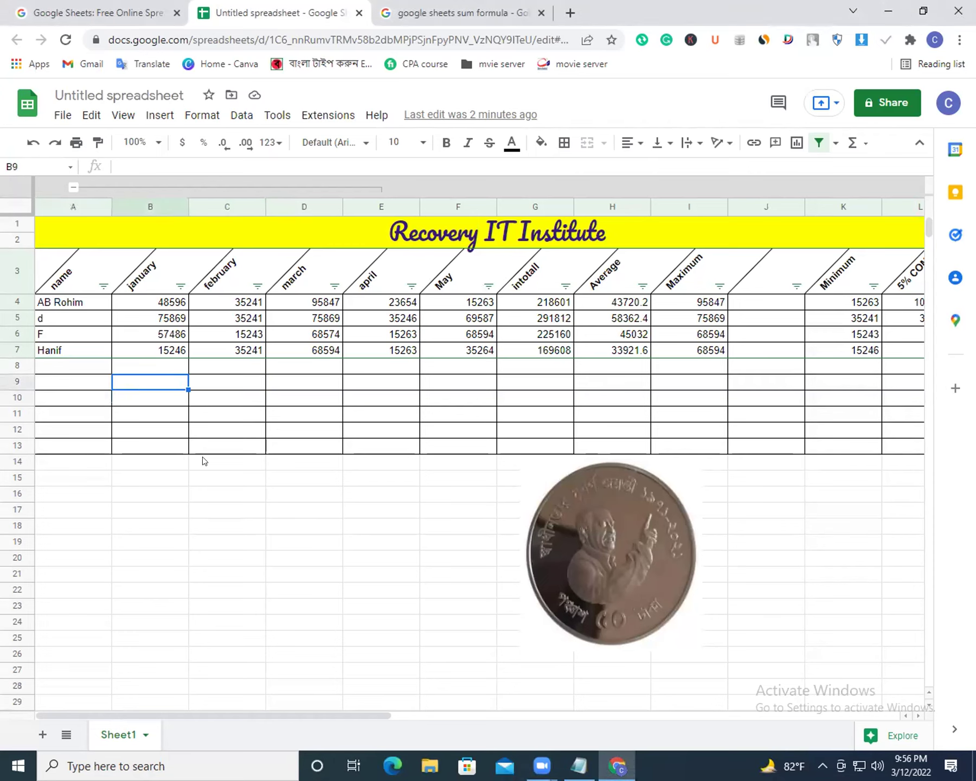
left_click(289, 447)
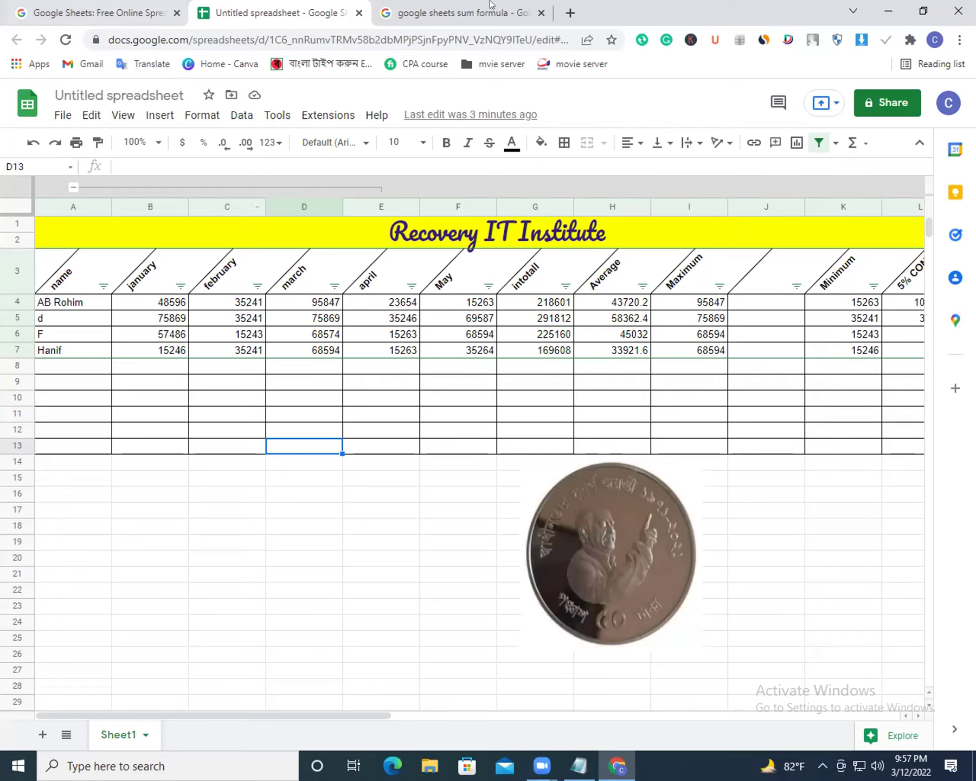
Search 'watermark use software' and scroll results like FixThePhoto, Movavi and Visual Watermark.
left_click(569, 13)
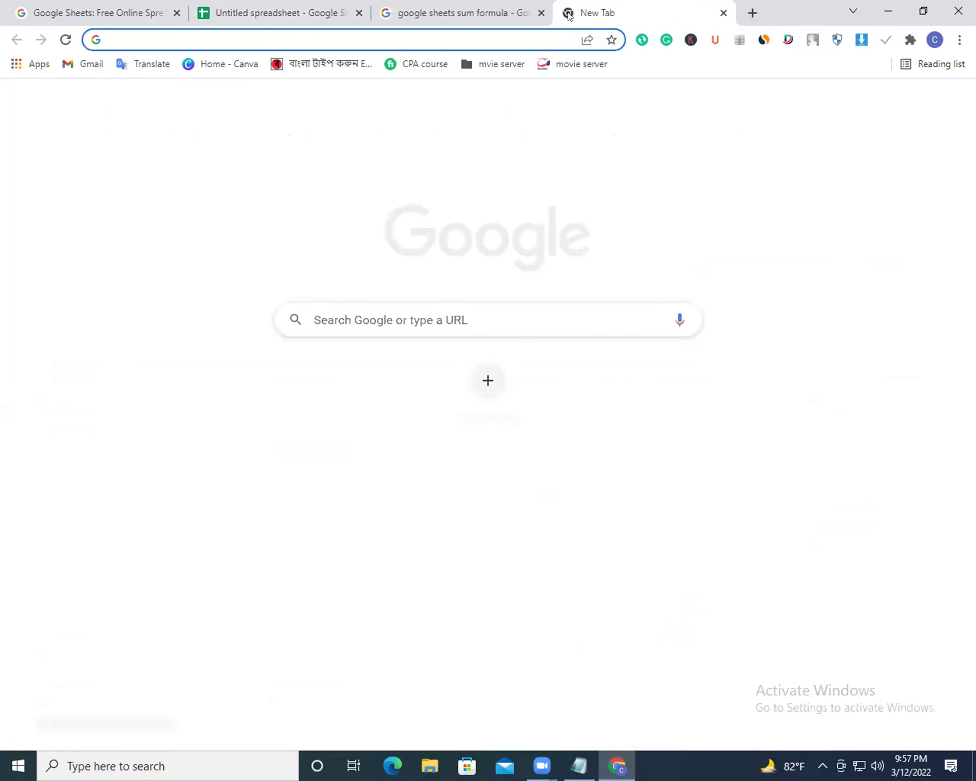
type("waterm")
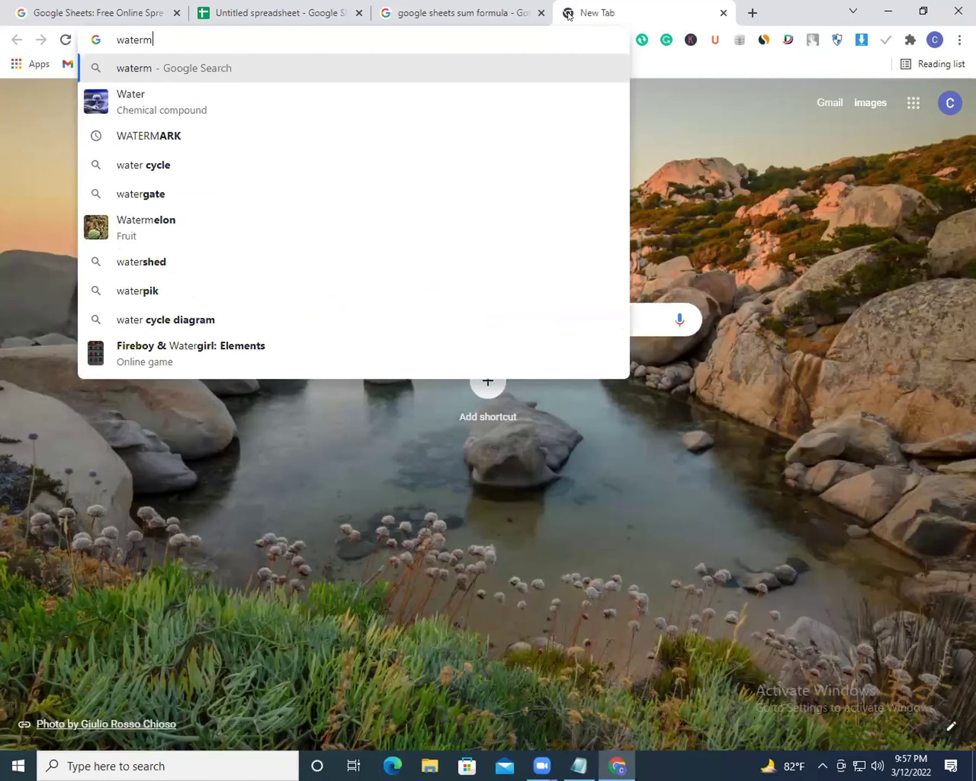
type("ark use ")
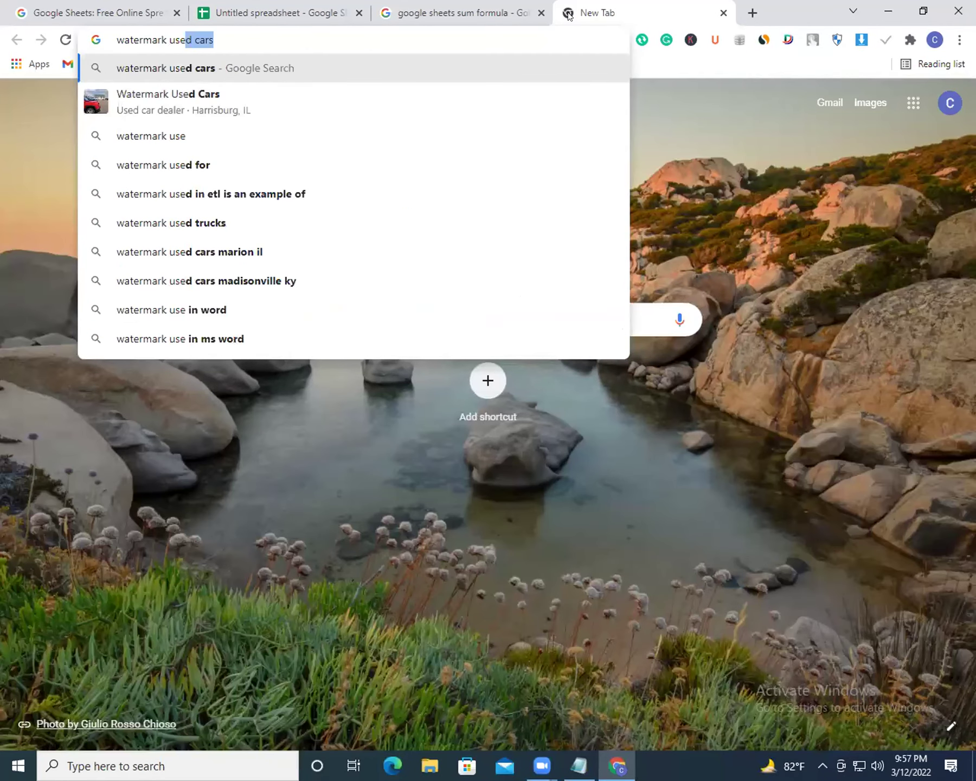
type("soft")
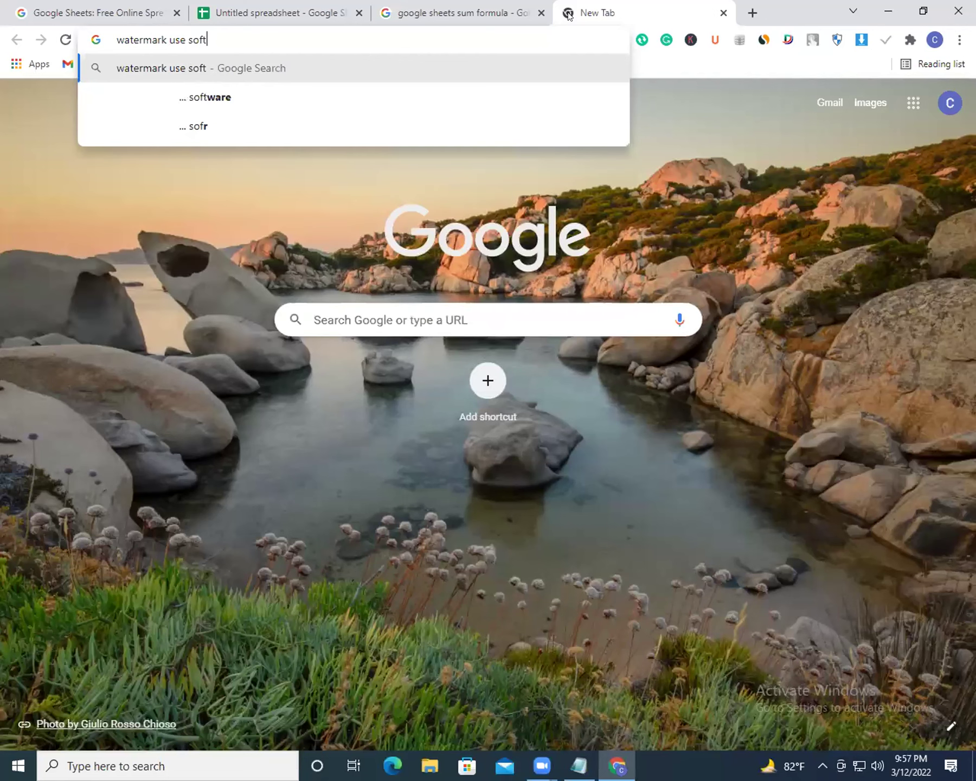
type("ware")
key("Return")
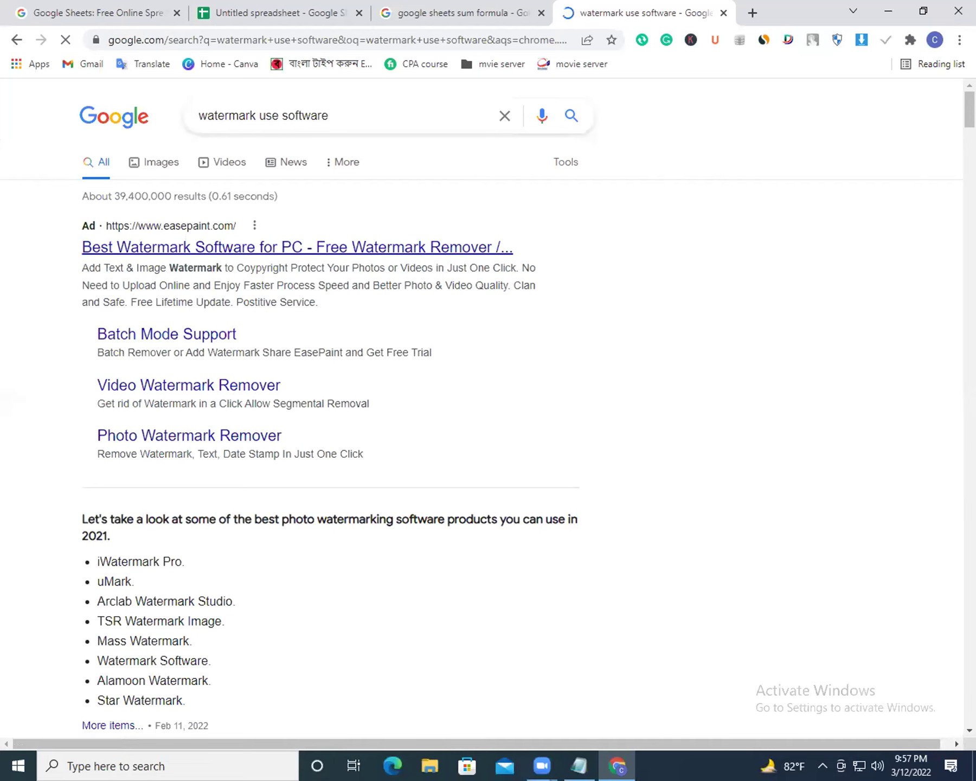
left_click_drag(965, 115, 966, 139)
scroll(939, 130, "up", 2)
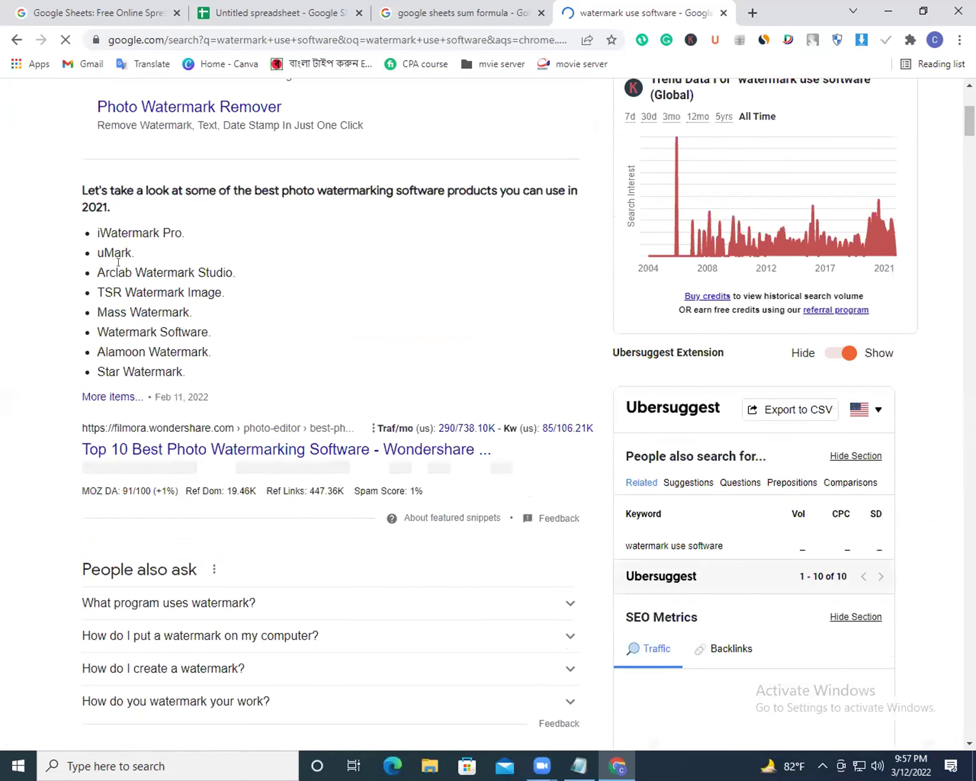
left_click_drag(125, 272, 188, 273)
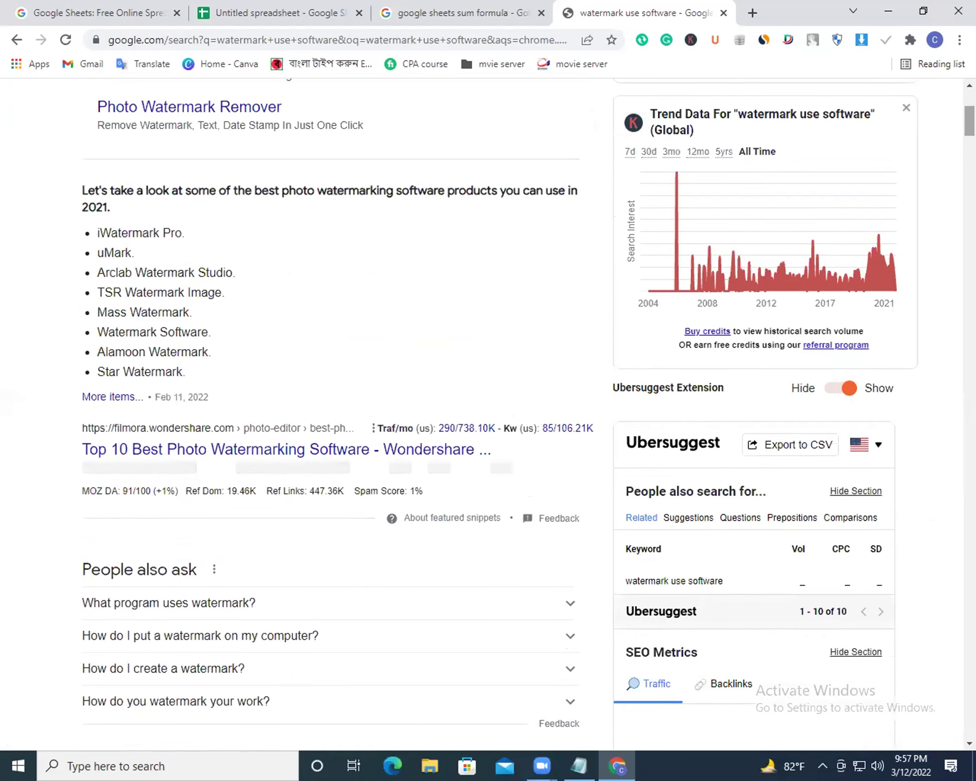
scroll(969, 130, "down", 5)
scroll(155, 326, "down", 2)
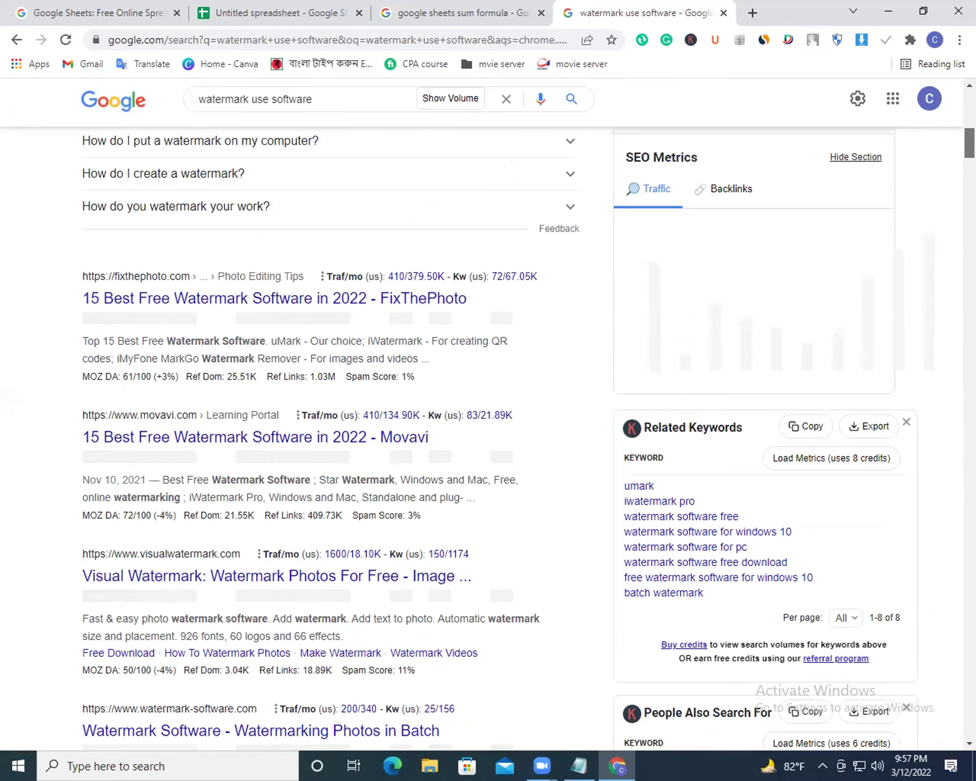
left_click_drag(970, 143, 948, 107)
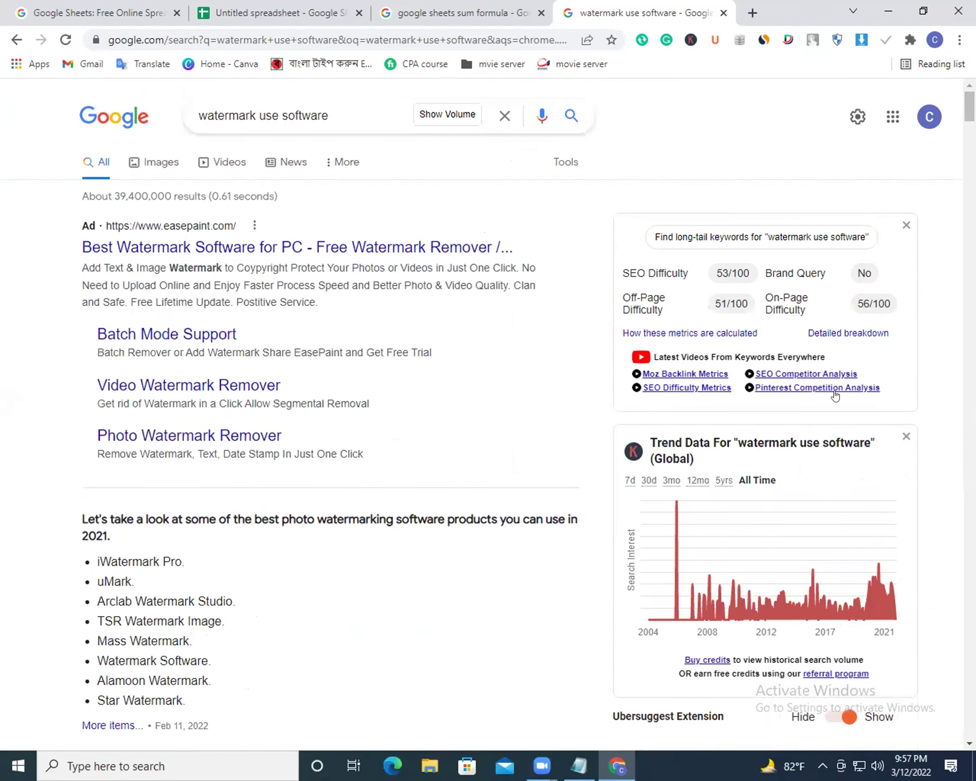